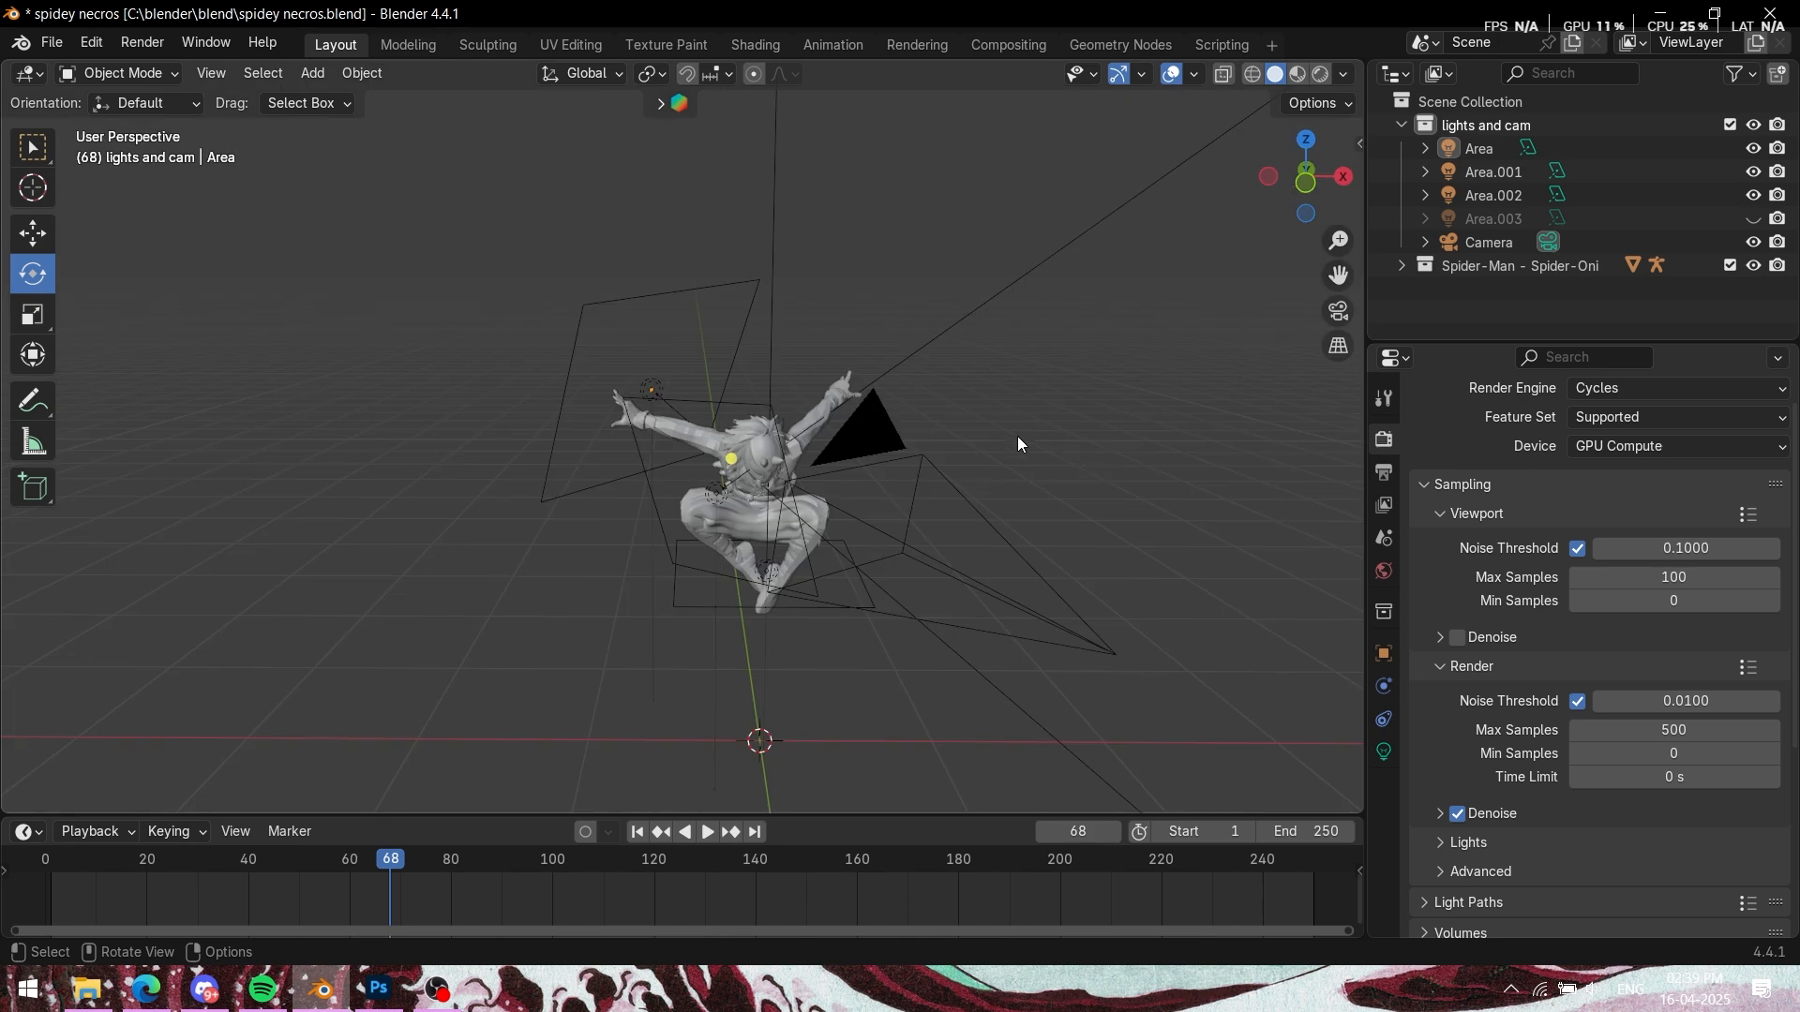
Step: Examine the crouching character model and the area lights around it from several angles
scroll(1009, 456, "down", 3)
scroll(930, 463, "up", 5)
left_click_drag(1099, 494, 589, 470)
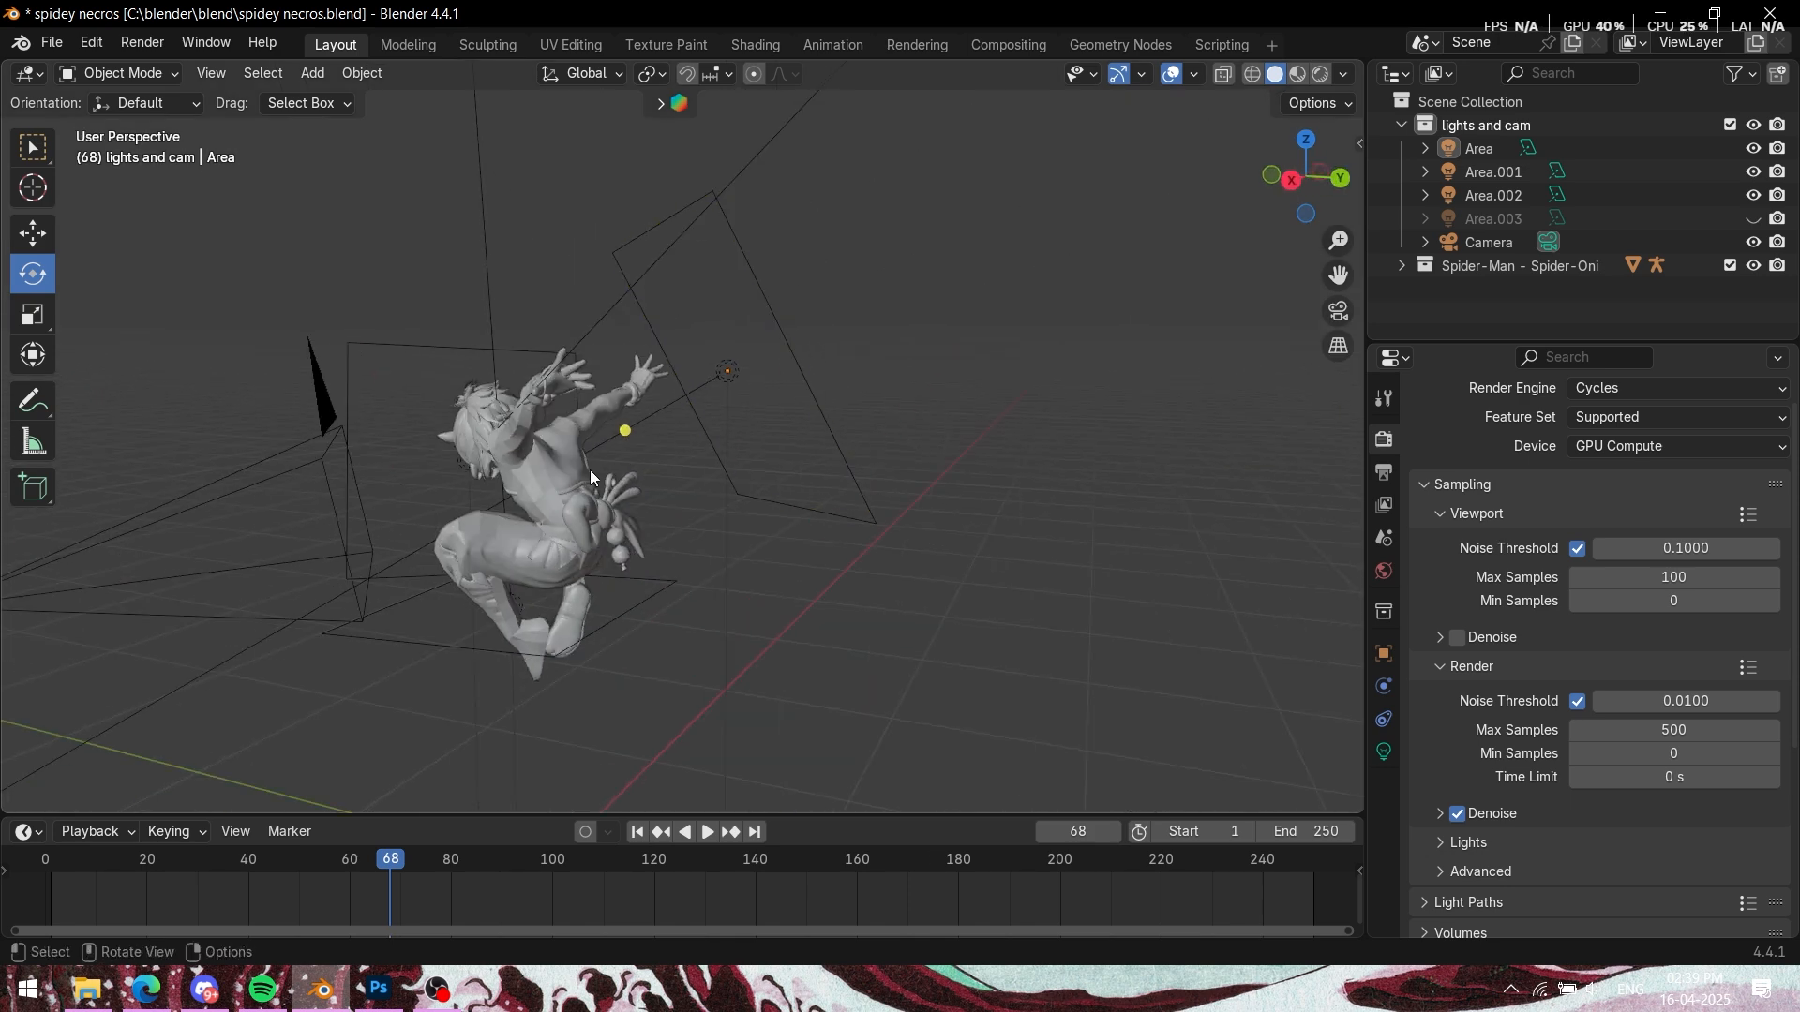
left_click_drag(720, 430, 1161, 315)
scroll(884, 482, "up", 6)
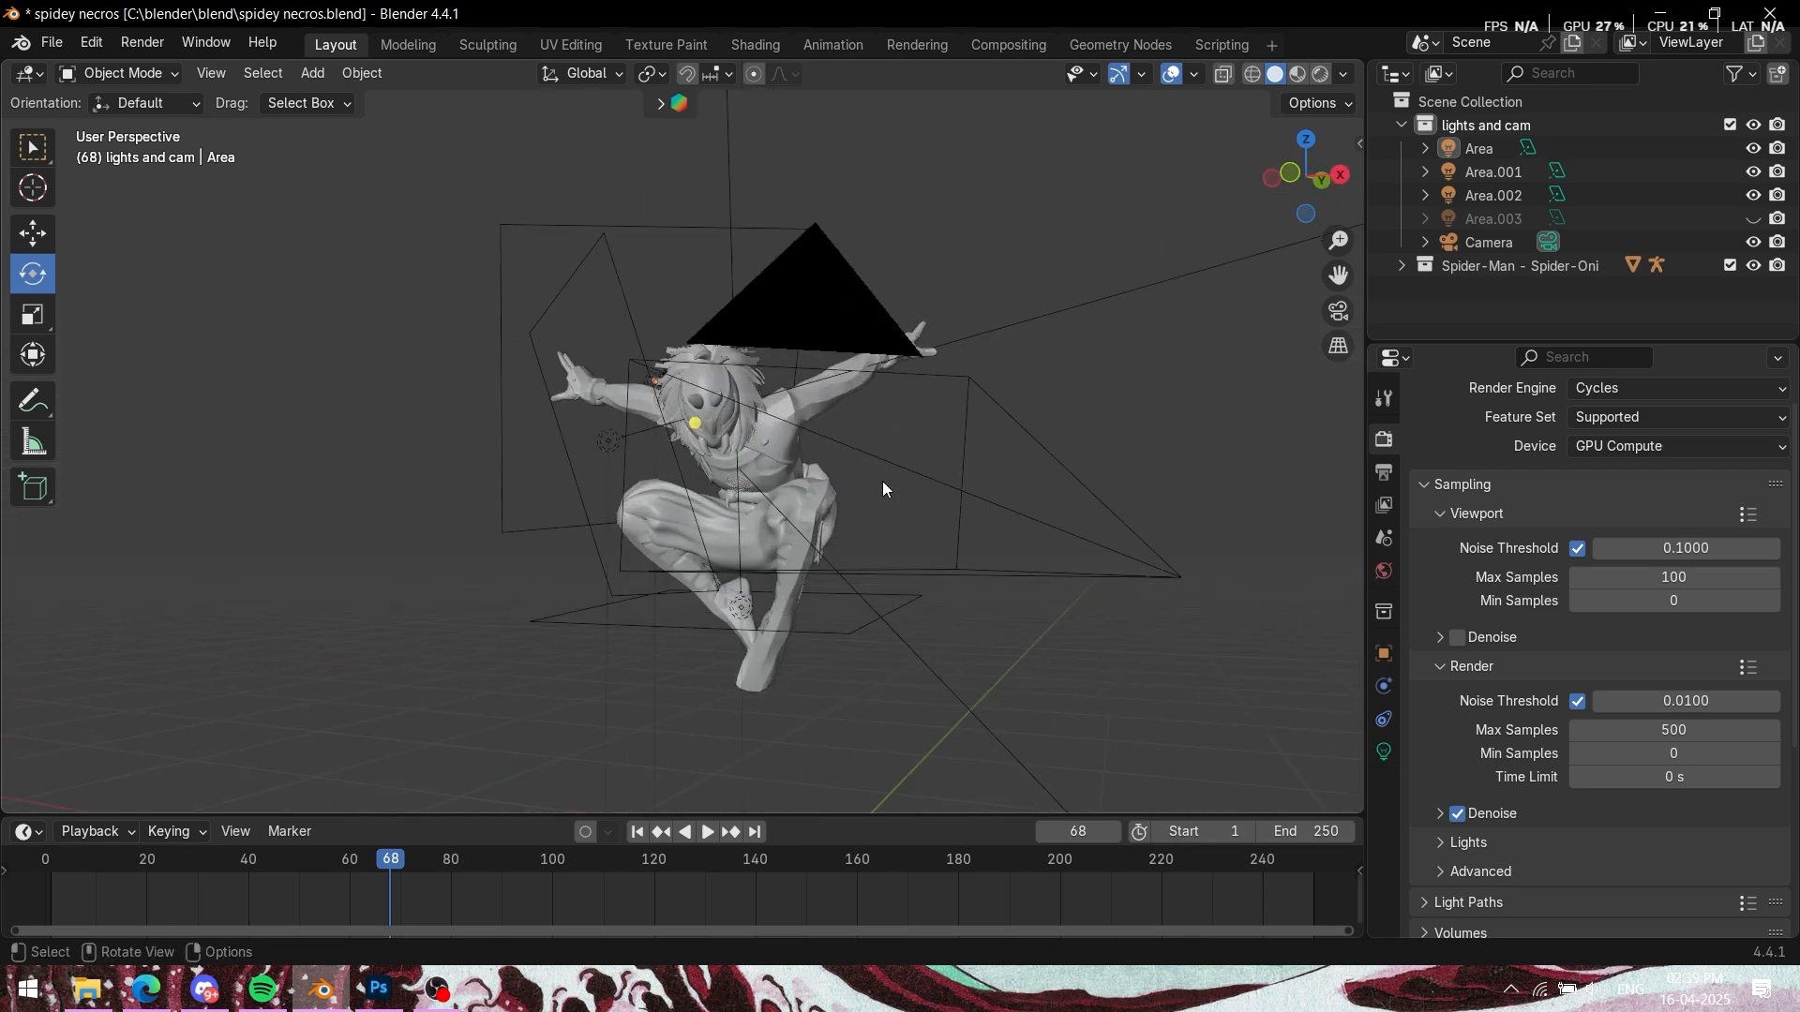
scroll(918, 481, "down", 2)
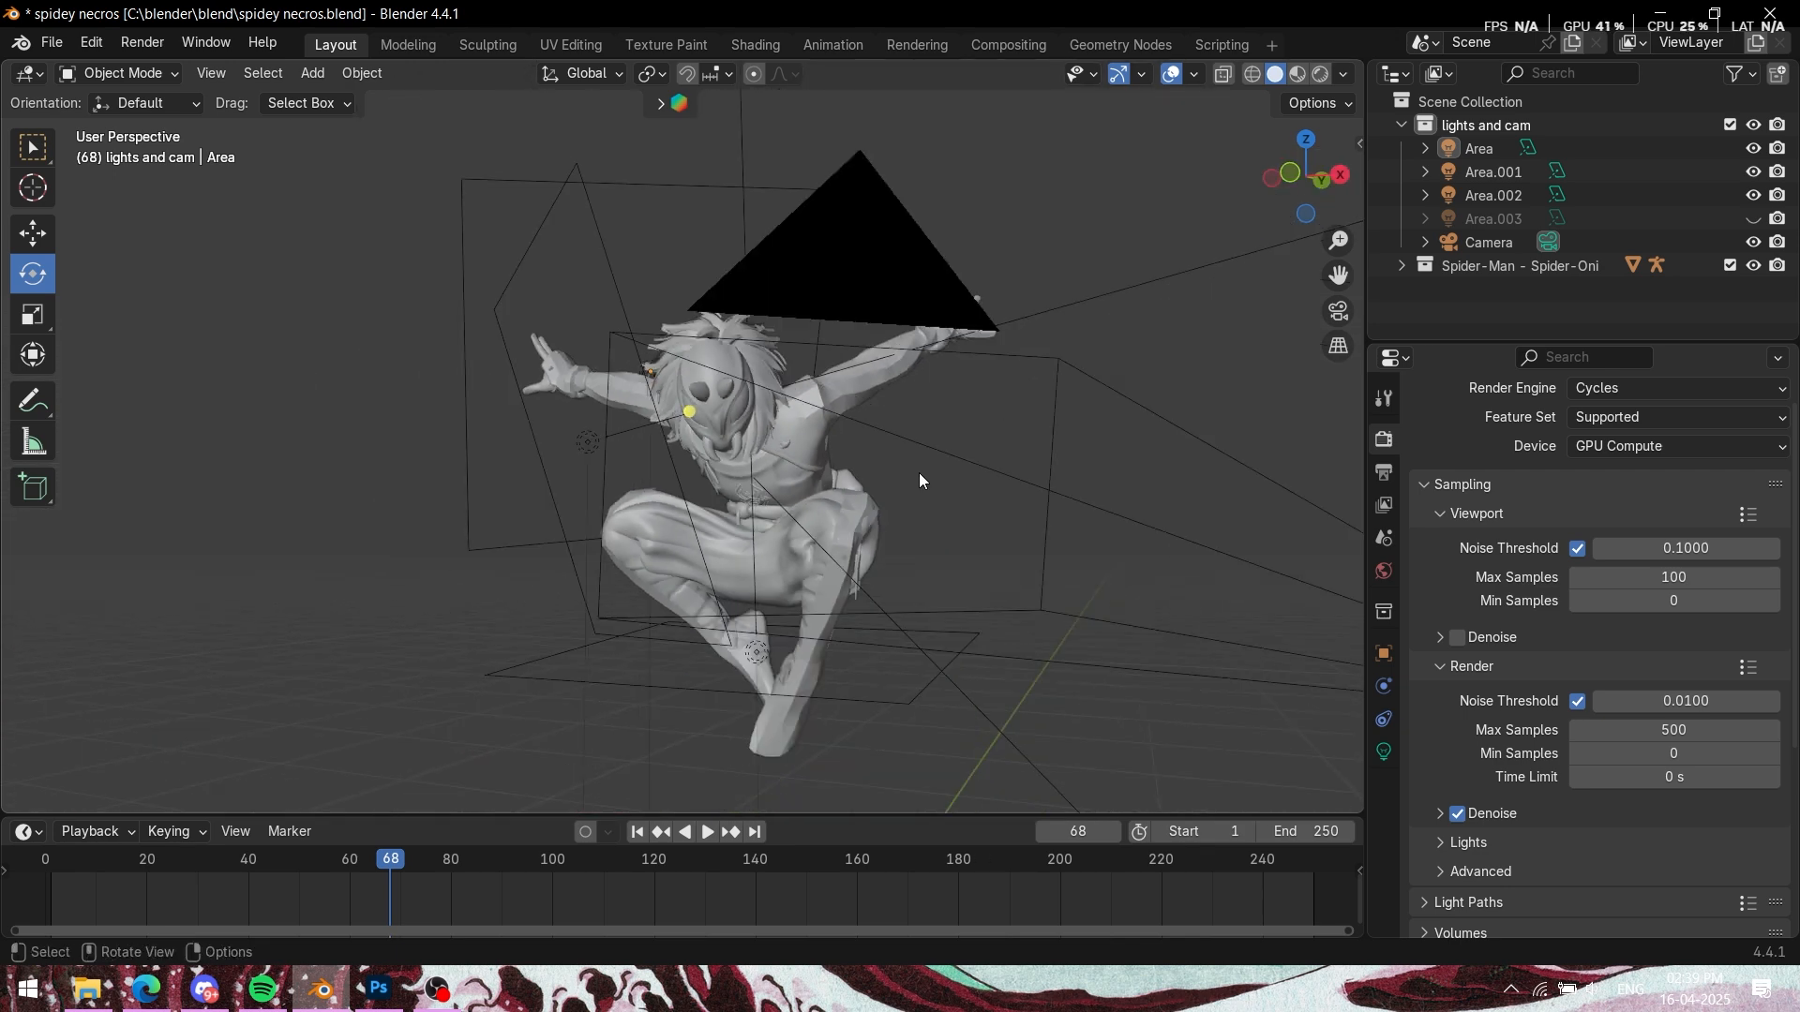
left_click_drag(1044, 444, 1155, 487)
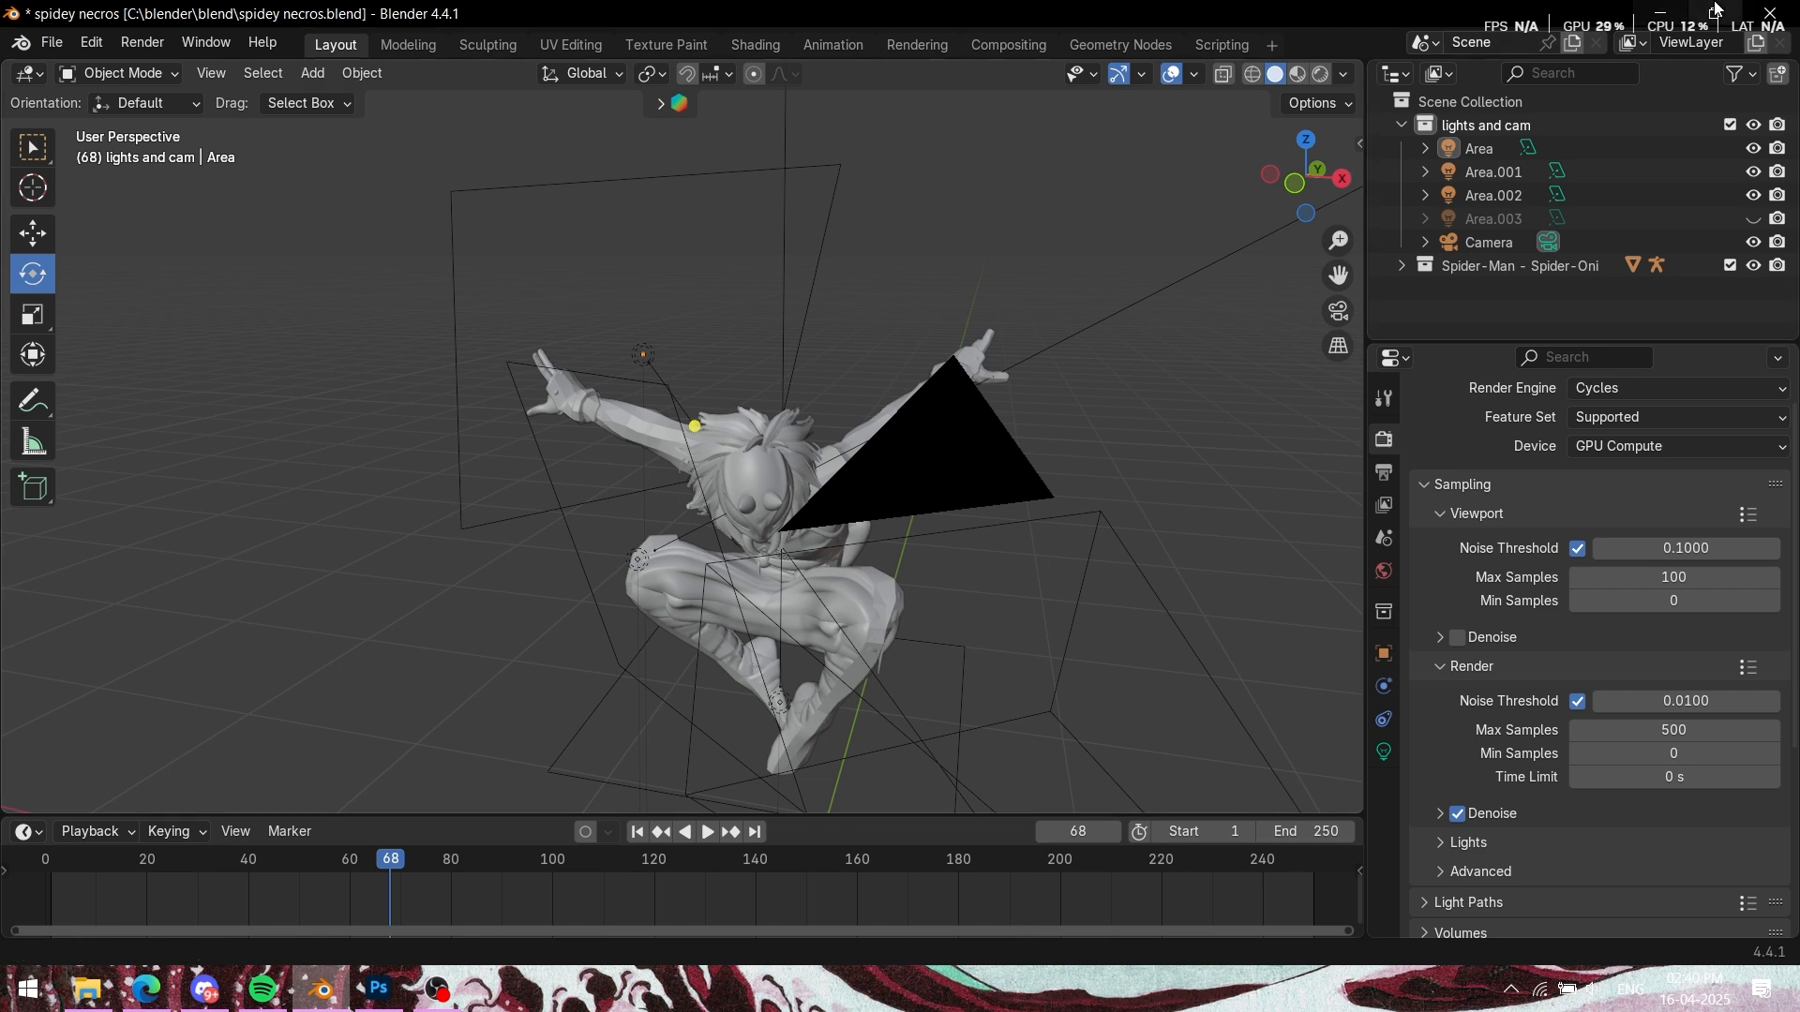
Step: Switch to Photoshop and compare the working character document with the finished red thumbnail in Untitled-1
key("alt+Tab")
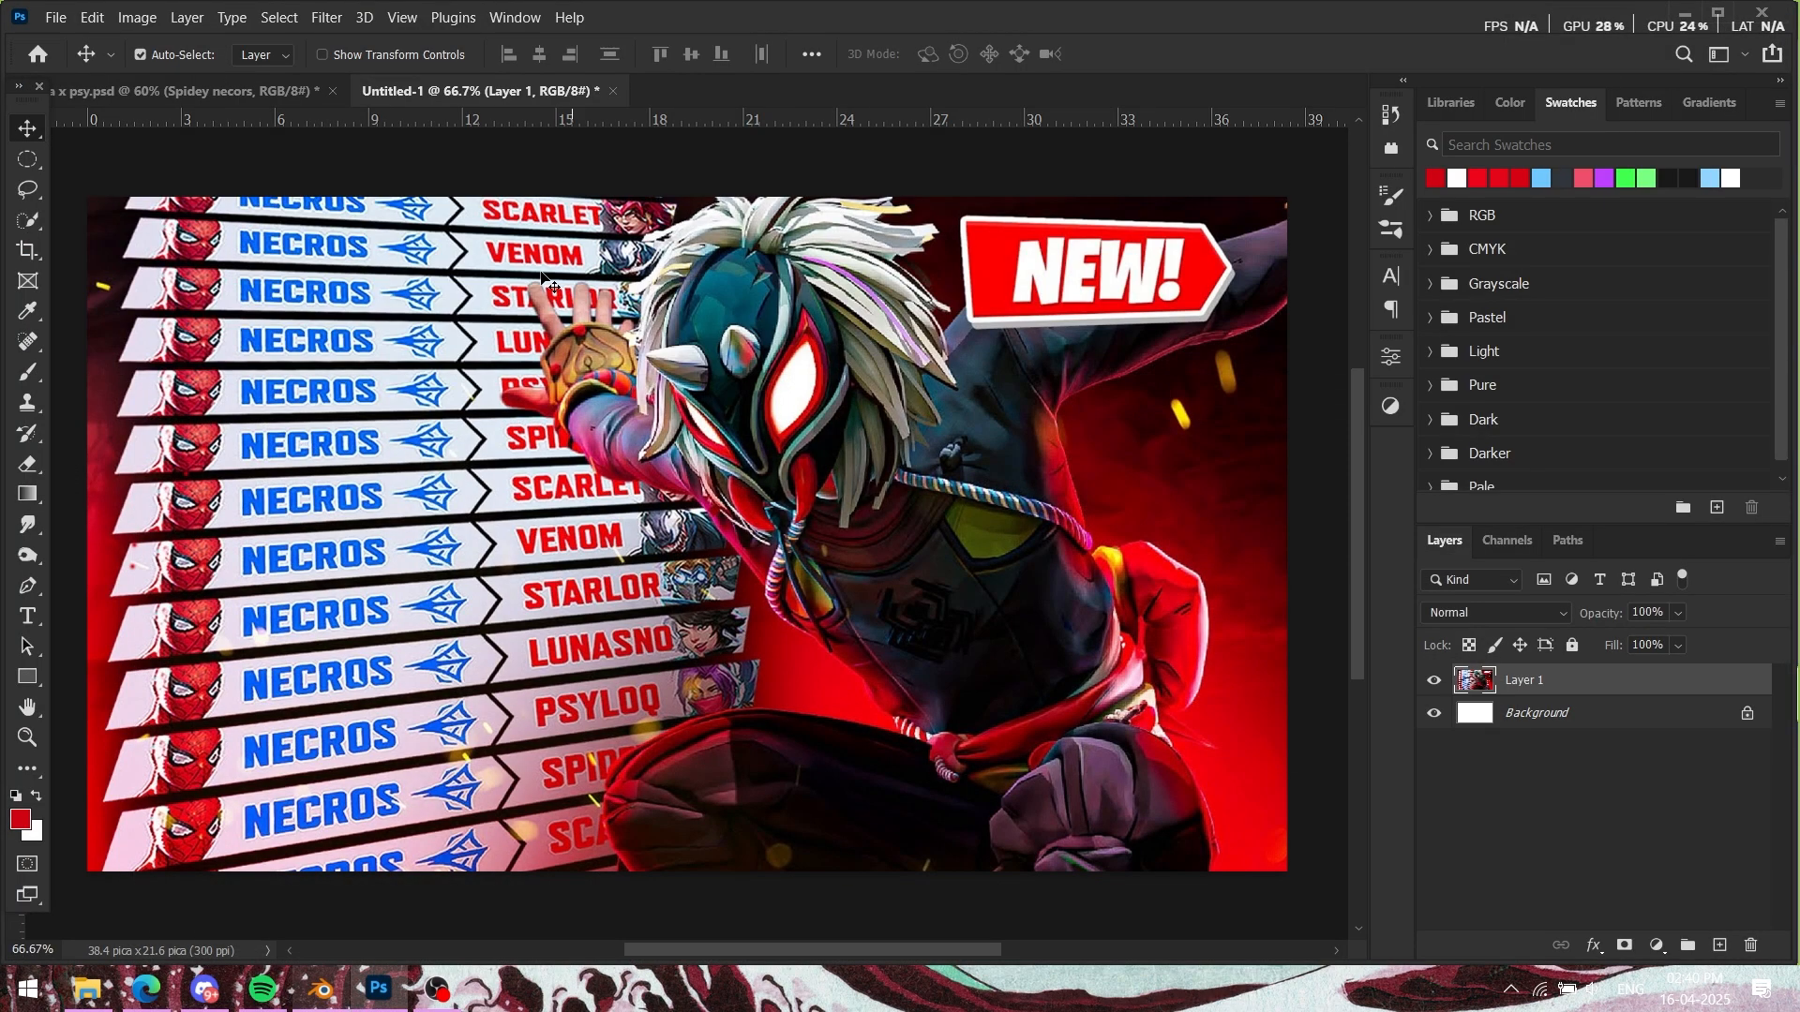
left_click(202, 86)
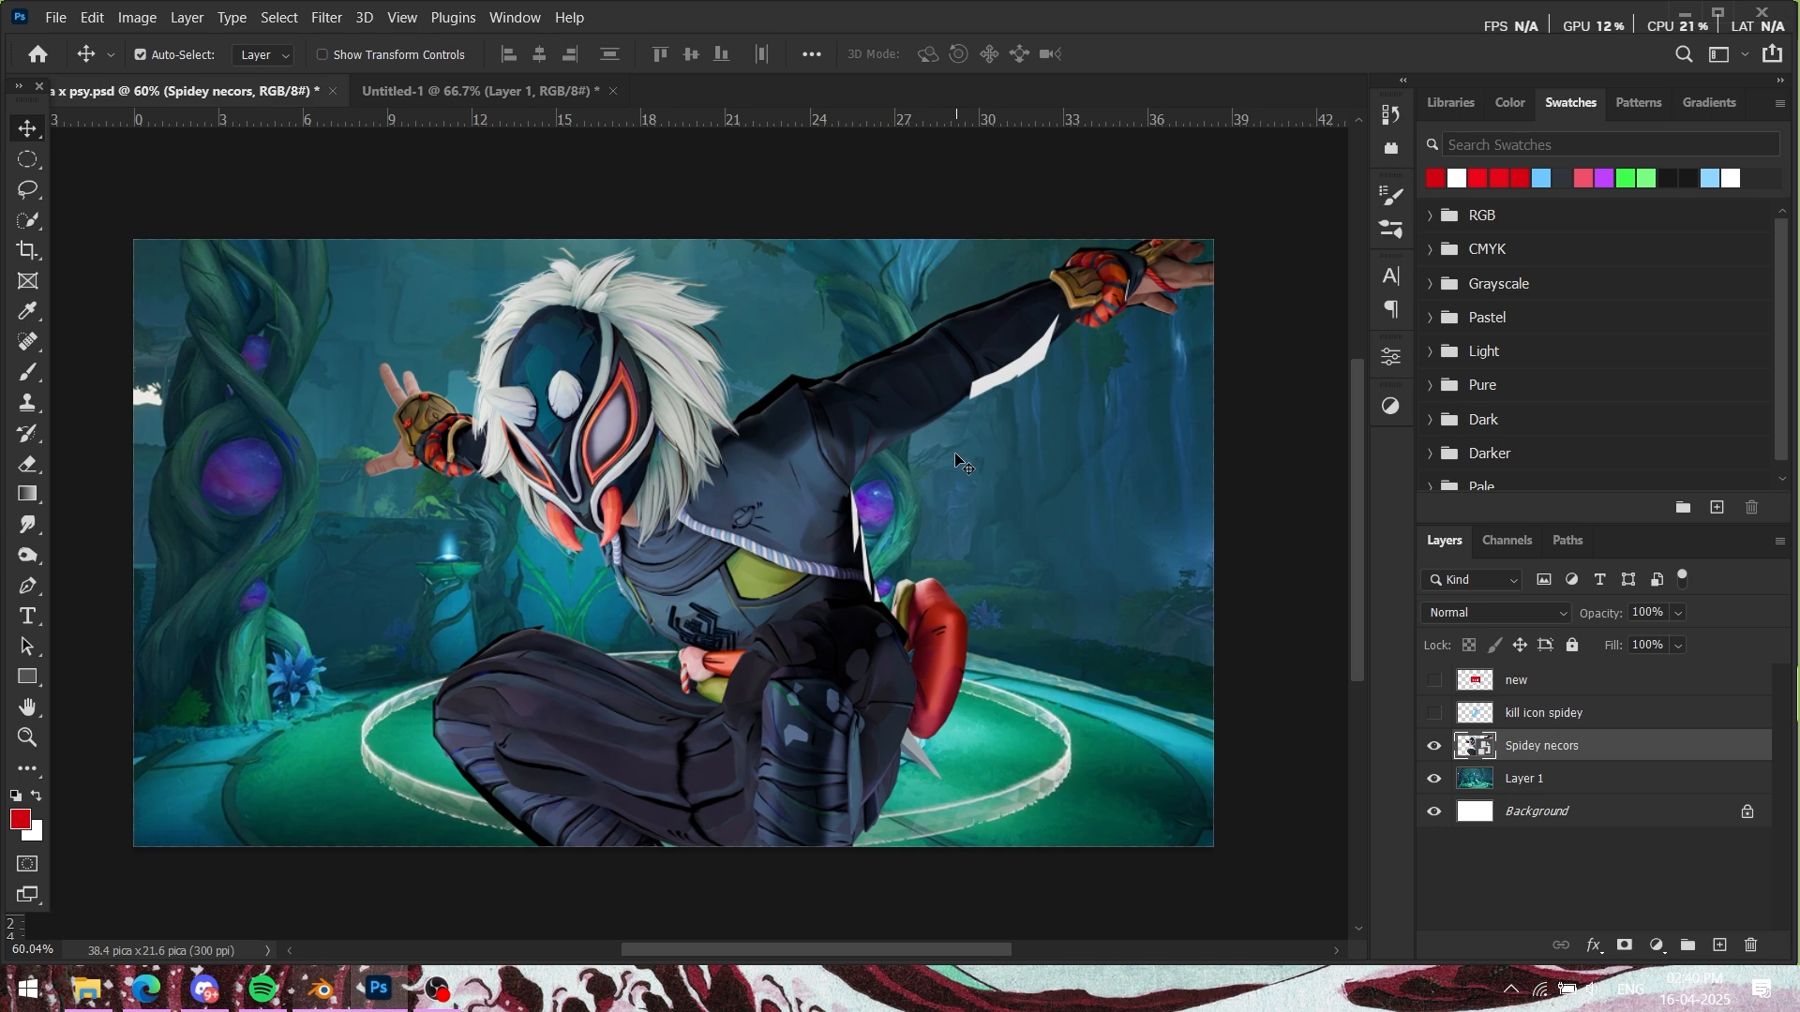
scroll(956, 459, "down", 1)
scroll(957, 459, "up", 3)
scroll(956, 466, "down", 2)
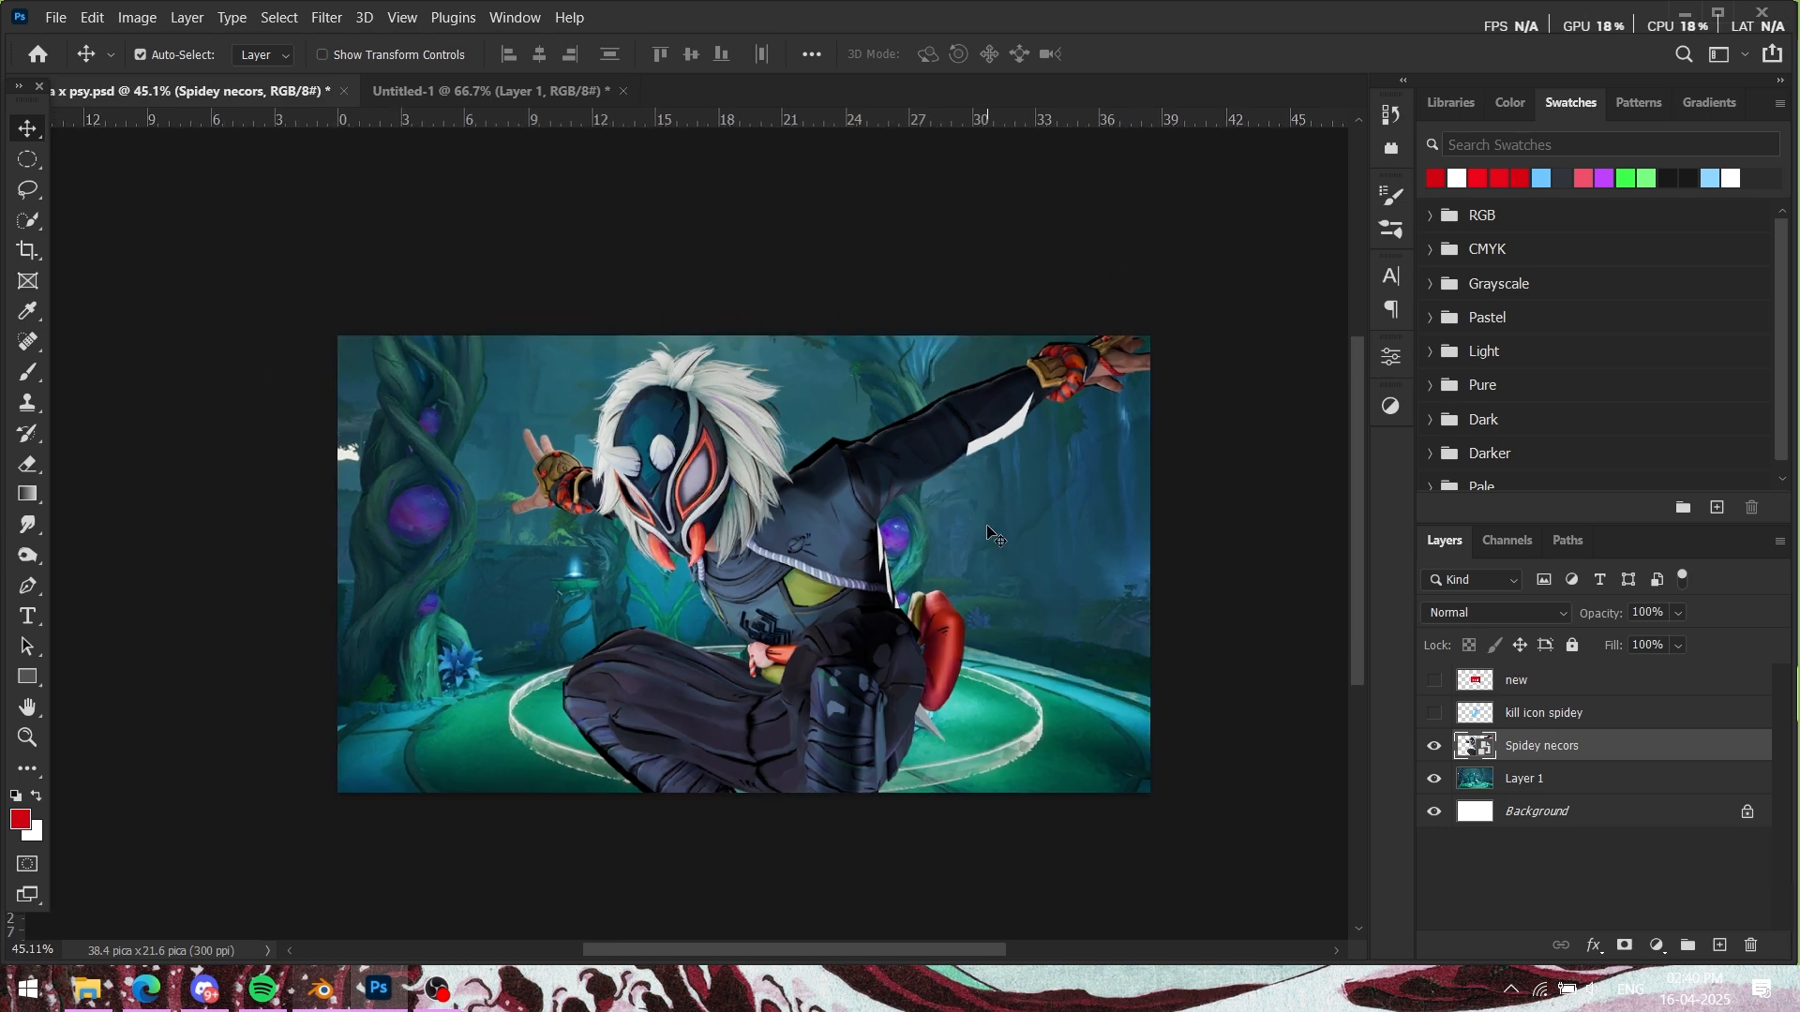
scroll(928, 590, "up", 2)
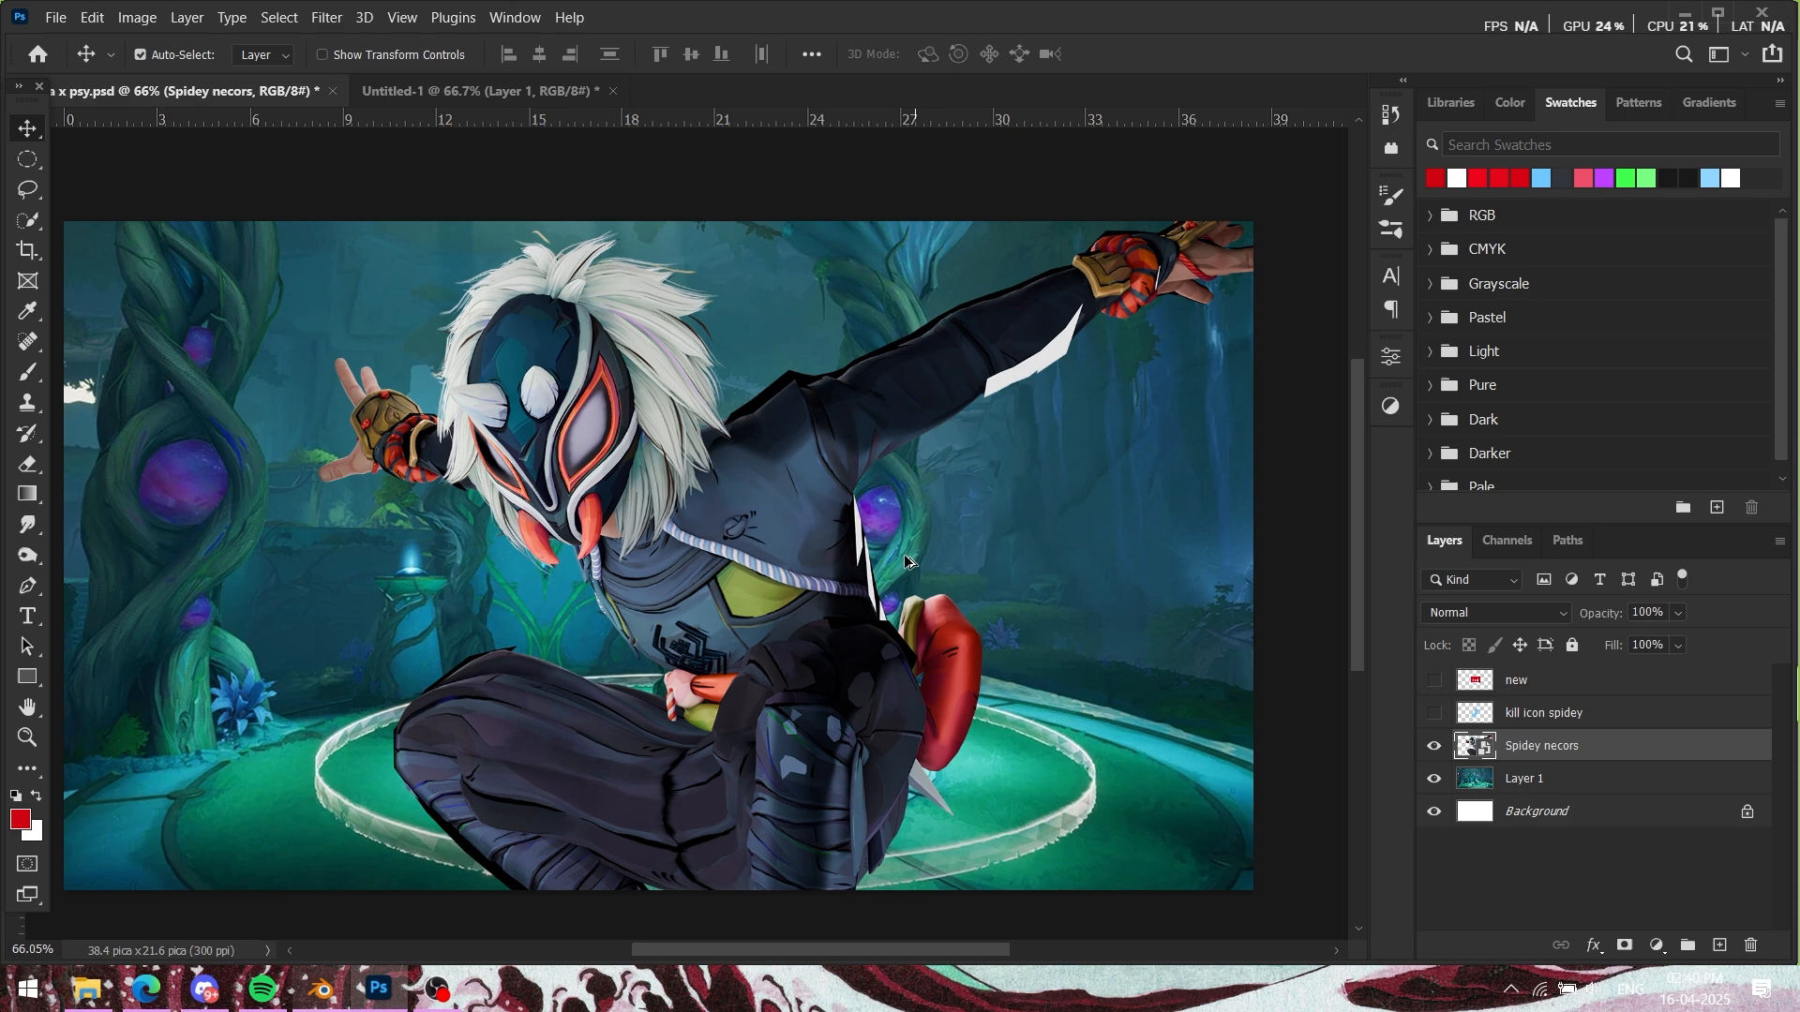
left_click(492, 90)
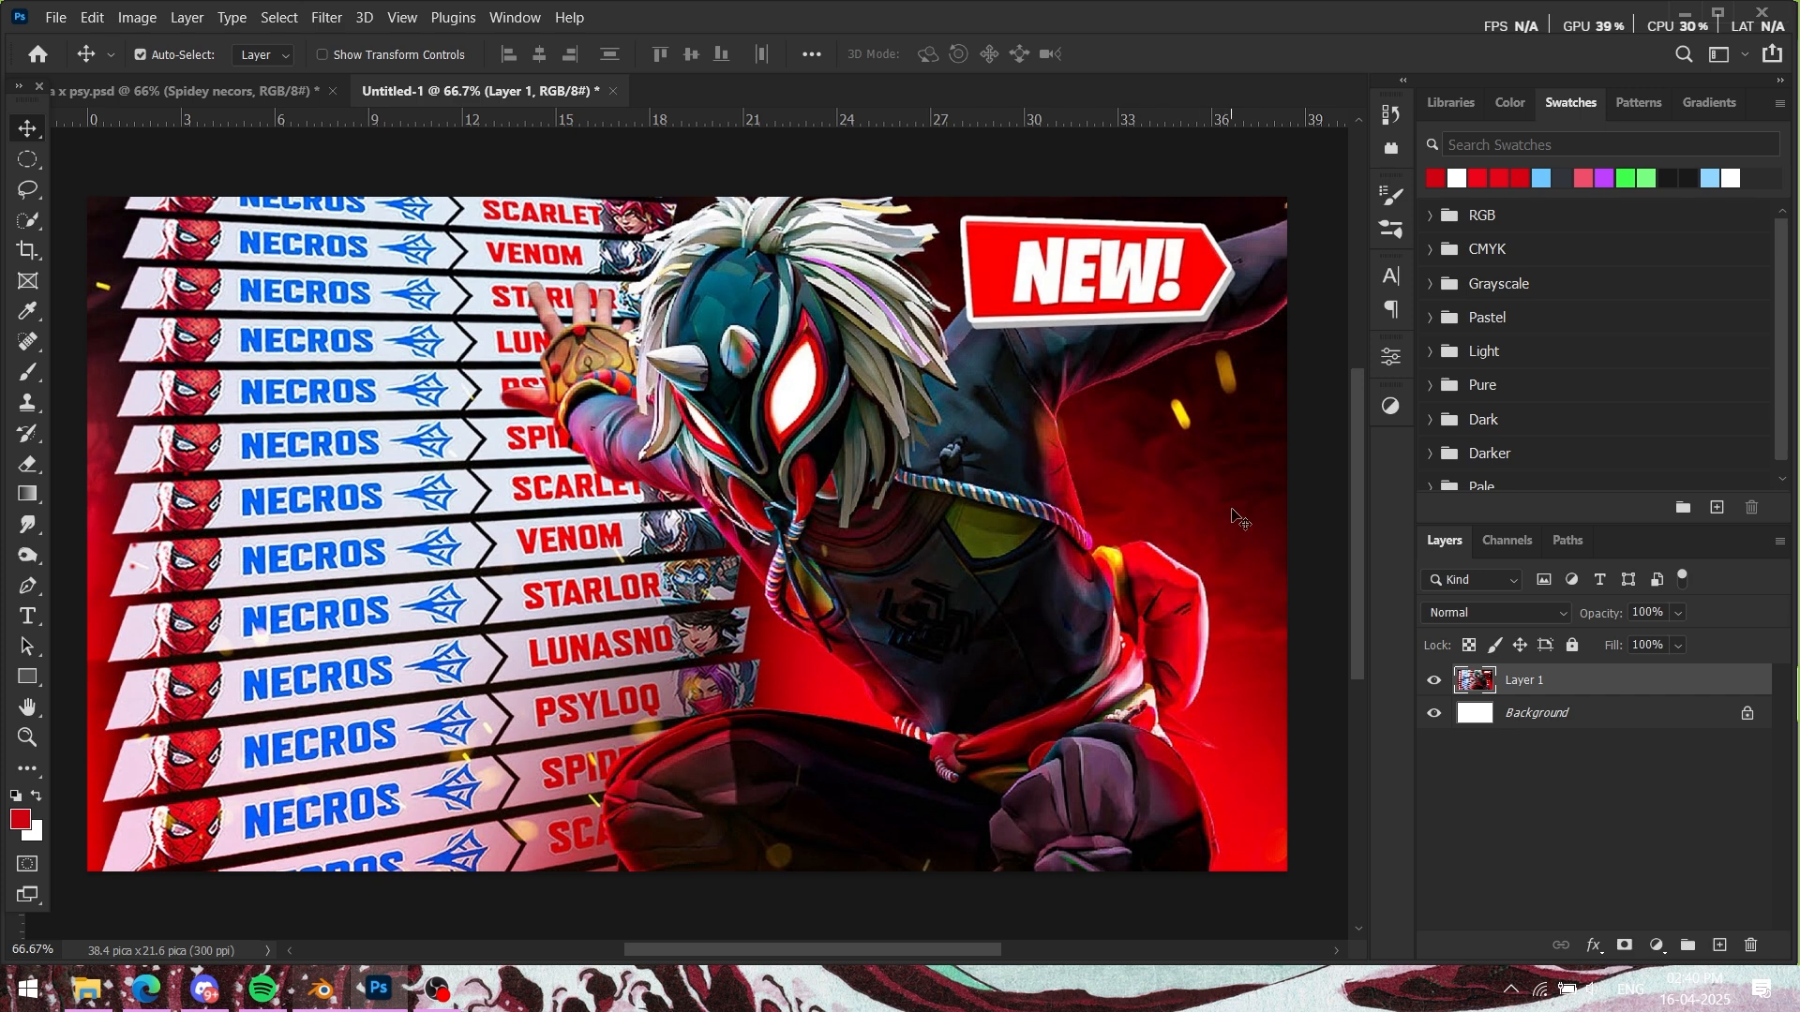
scroll(1097, 505, "down", 1)
left_click(222, 89)
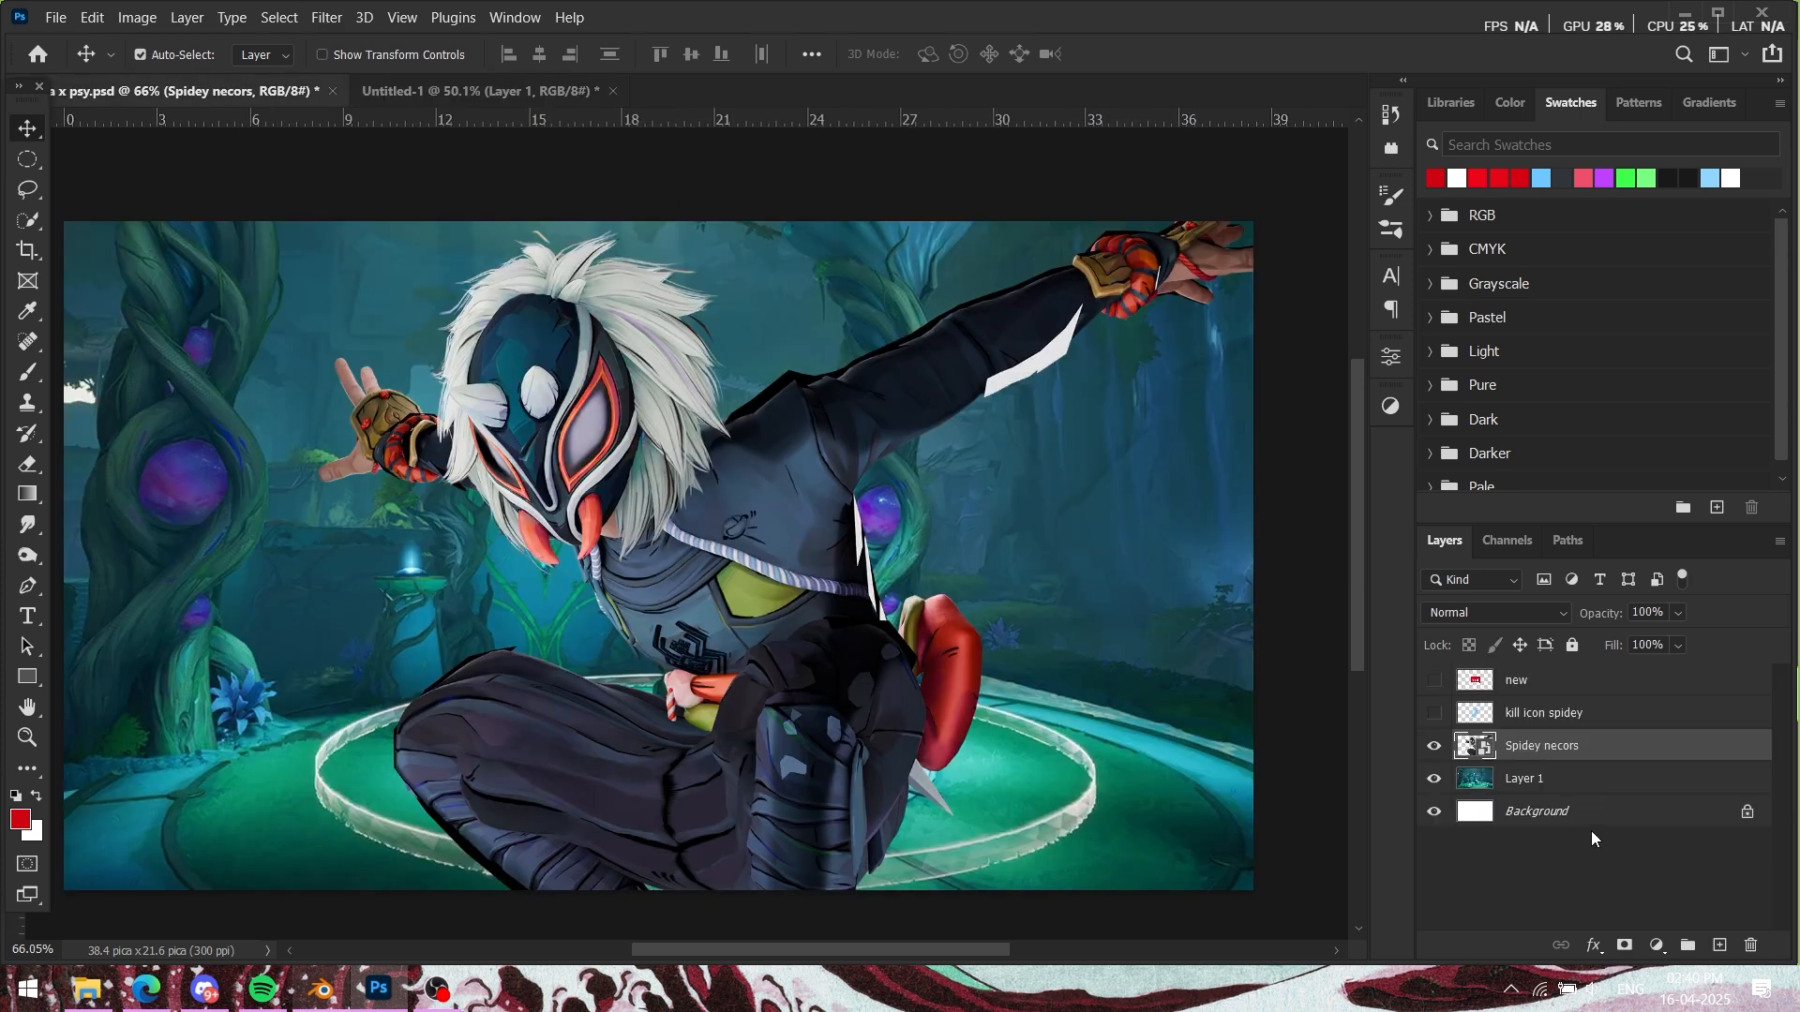
Step: Add a Curves adjustment above the teal background image on Layer 1 and clip it to that layer
left_click(1562, 778)
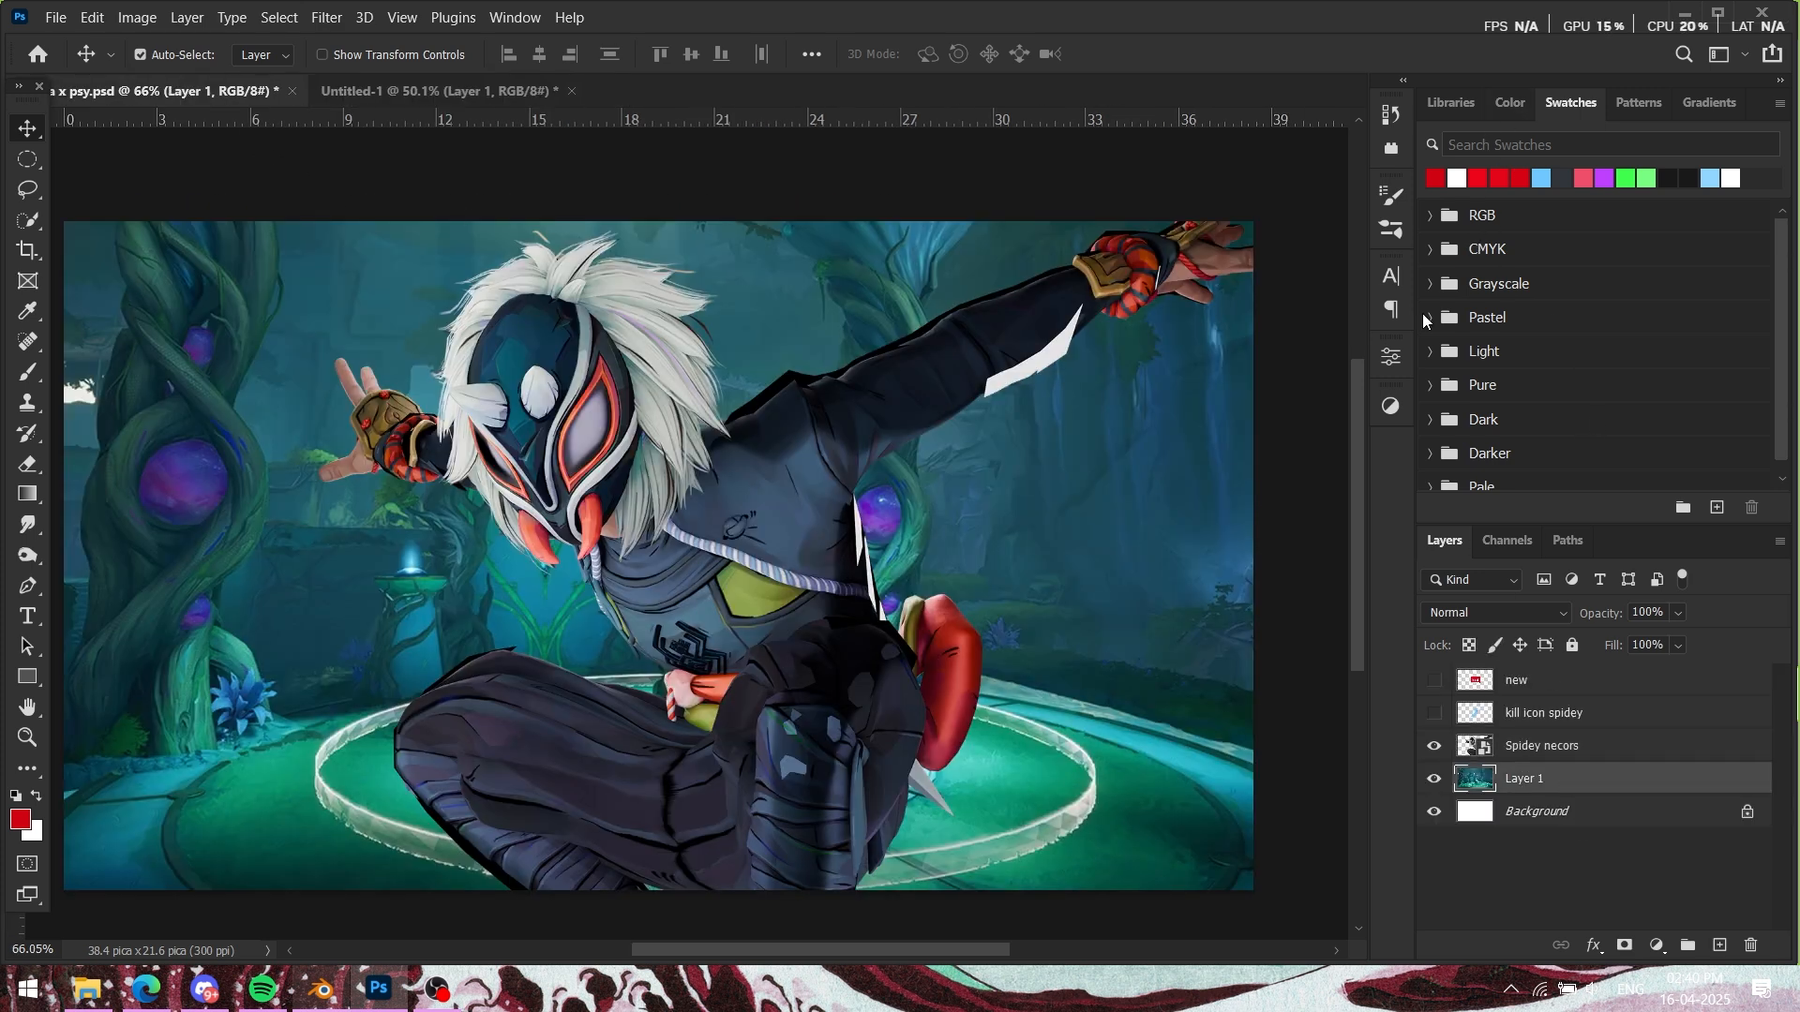
left_click(1390, 406)
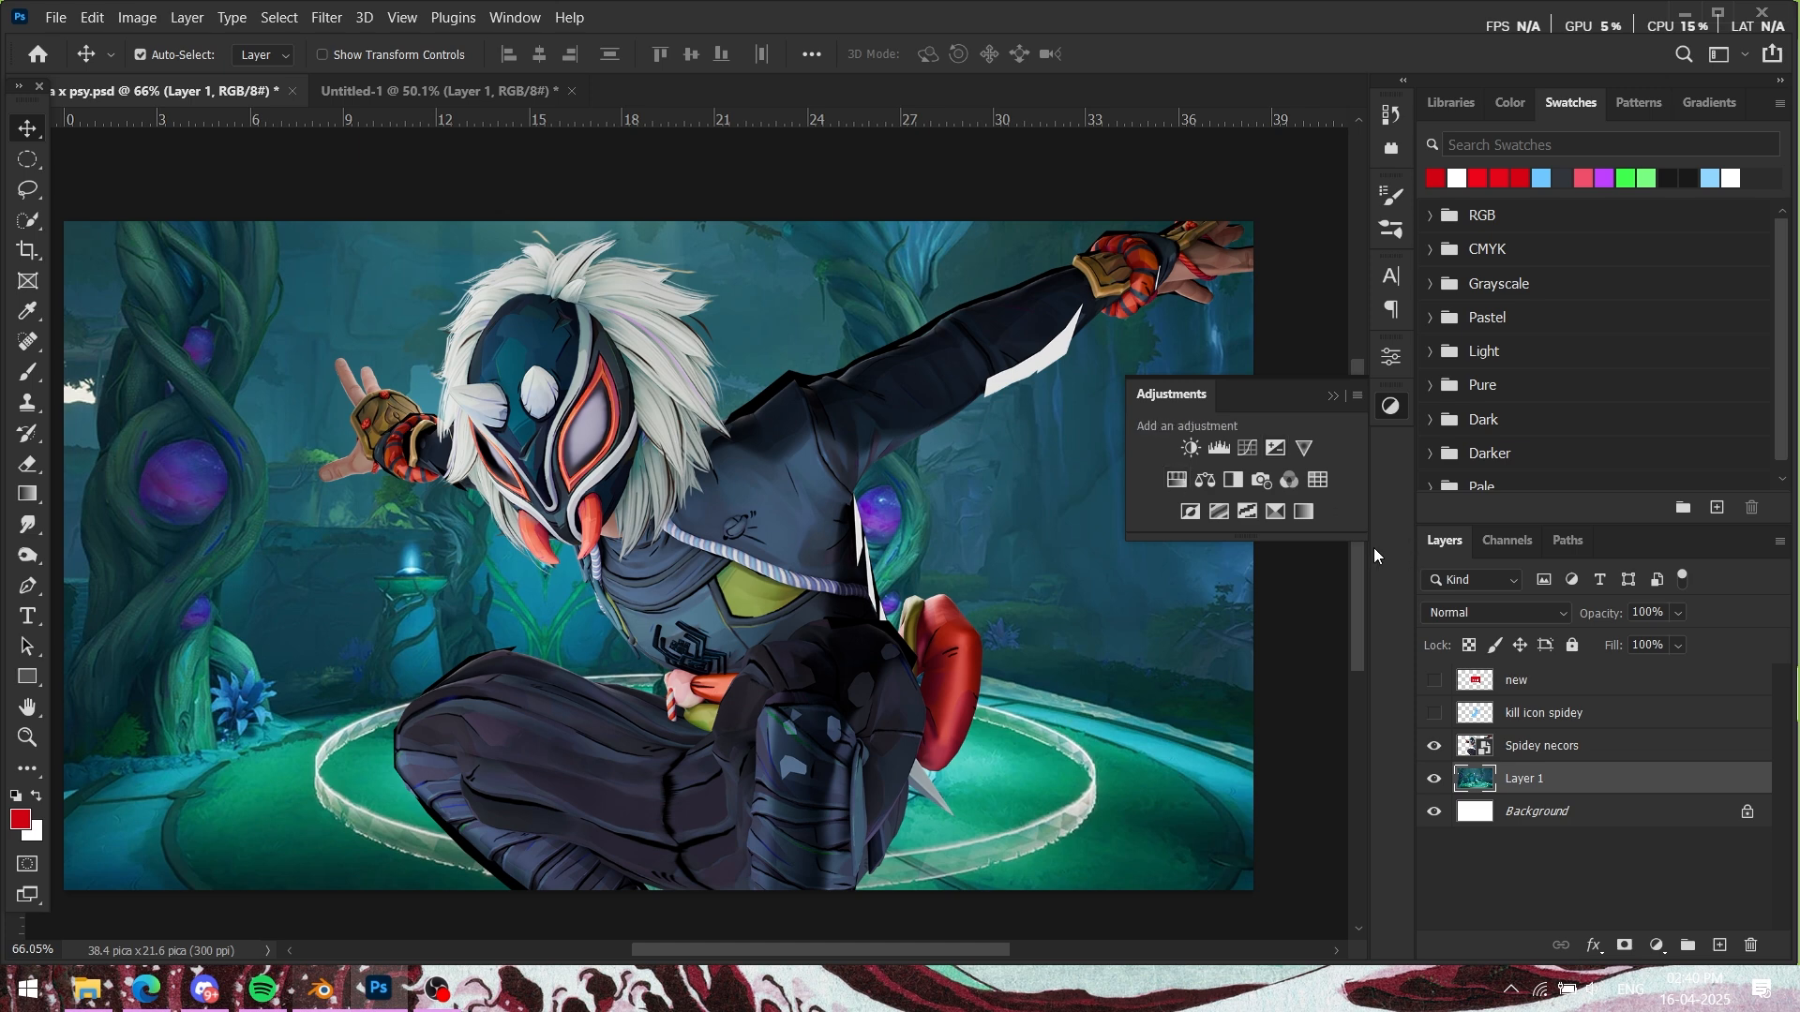
left_click(1246, 450)
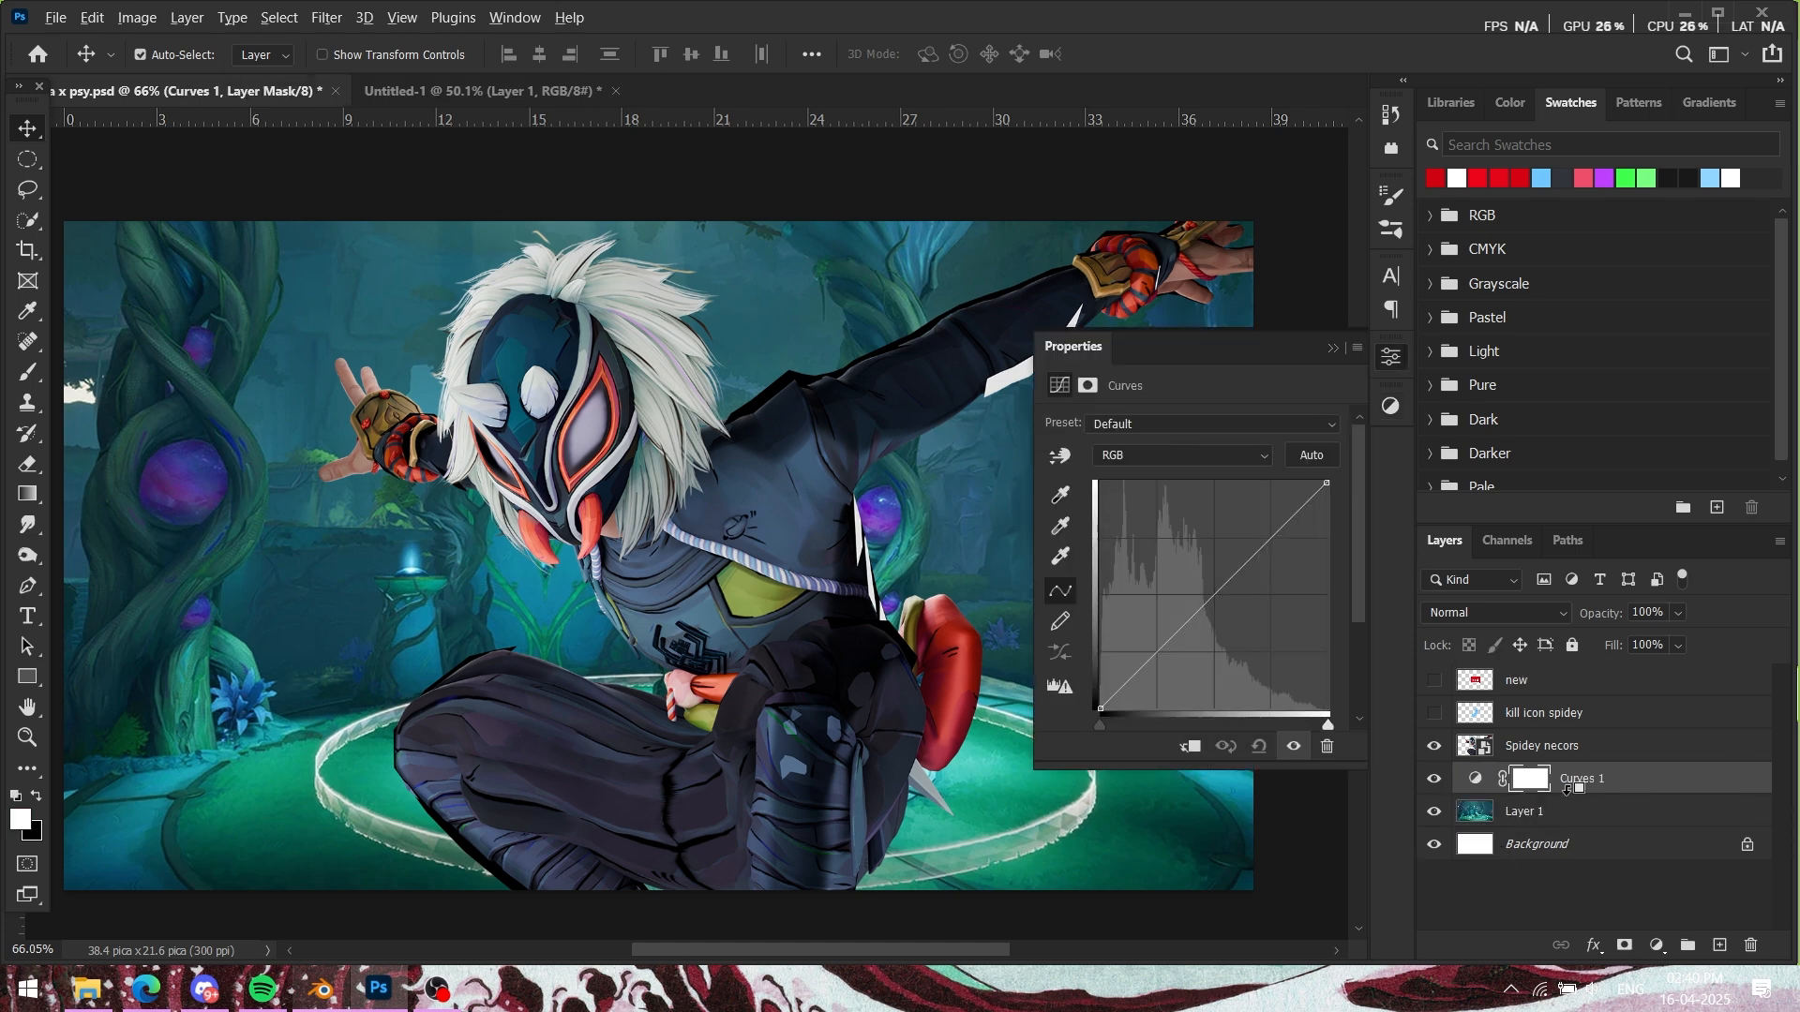
left_click(1570, 792, "alt")
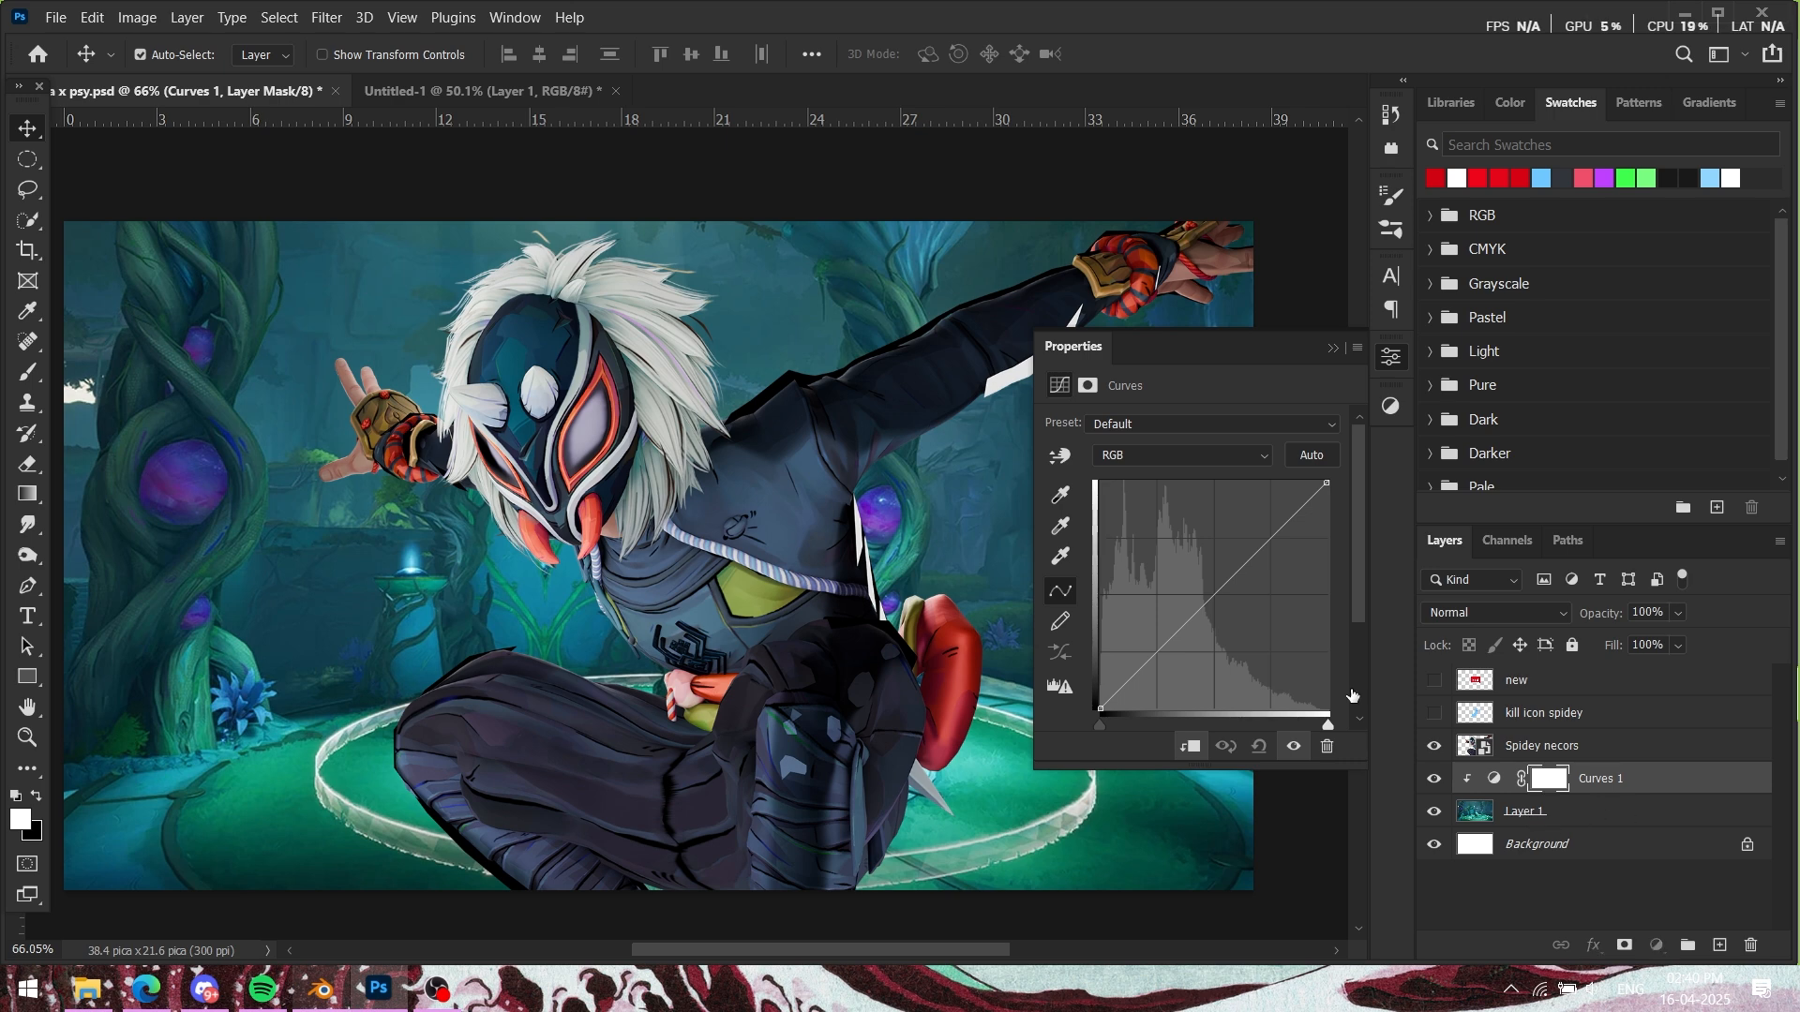
Step: Shape the clipped RGB curve with three points bowed well below the diagonal to darken the background strongly
left_click(1526, 814)
left_click(1605, 780)
left_click_drag(1220, 598, 1253, 638)
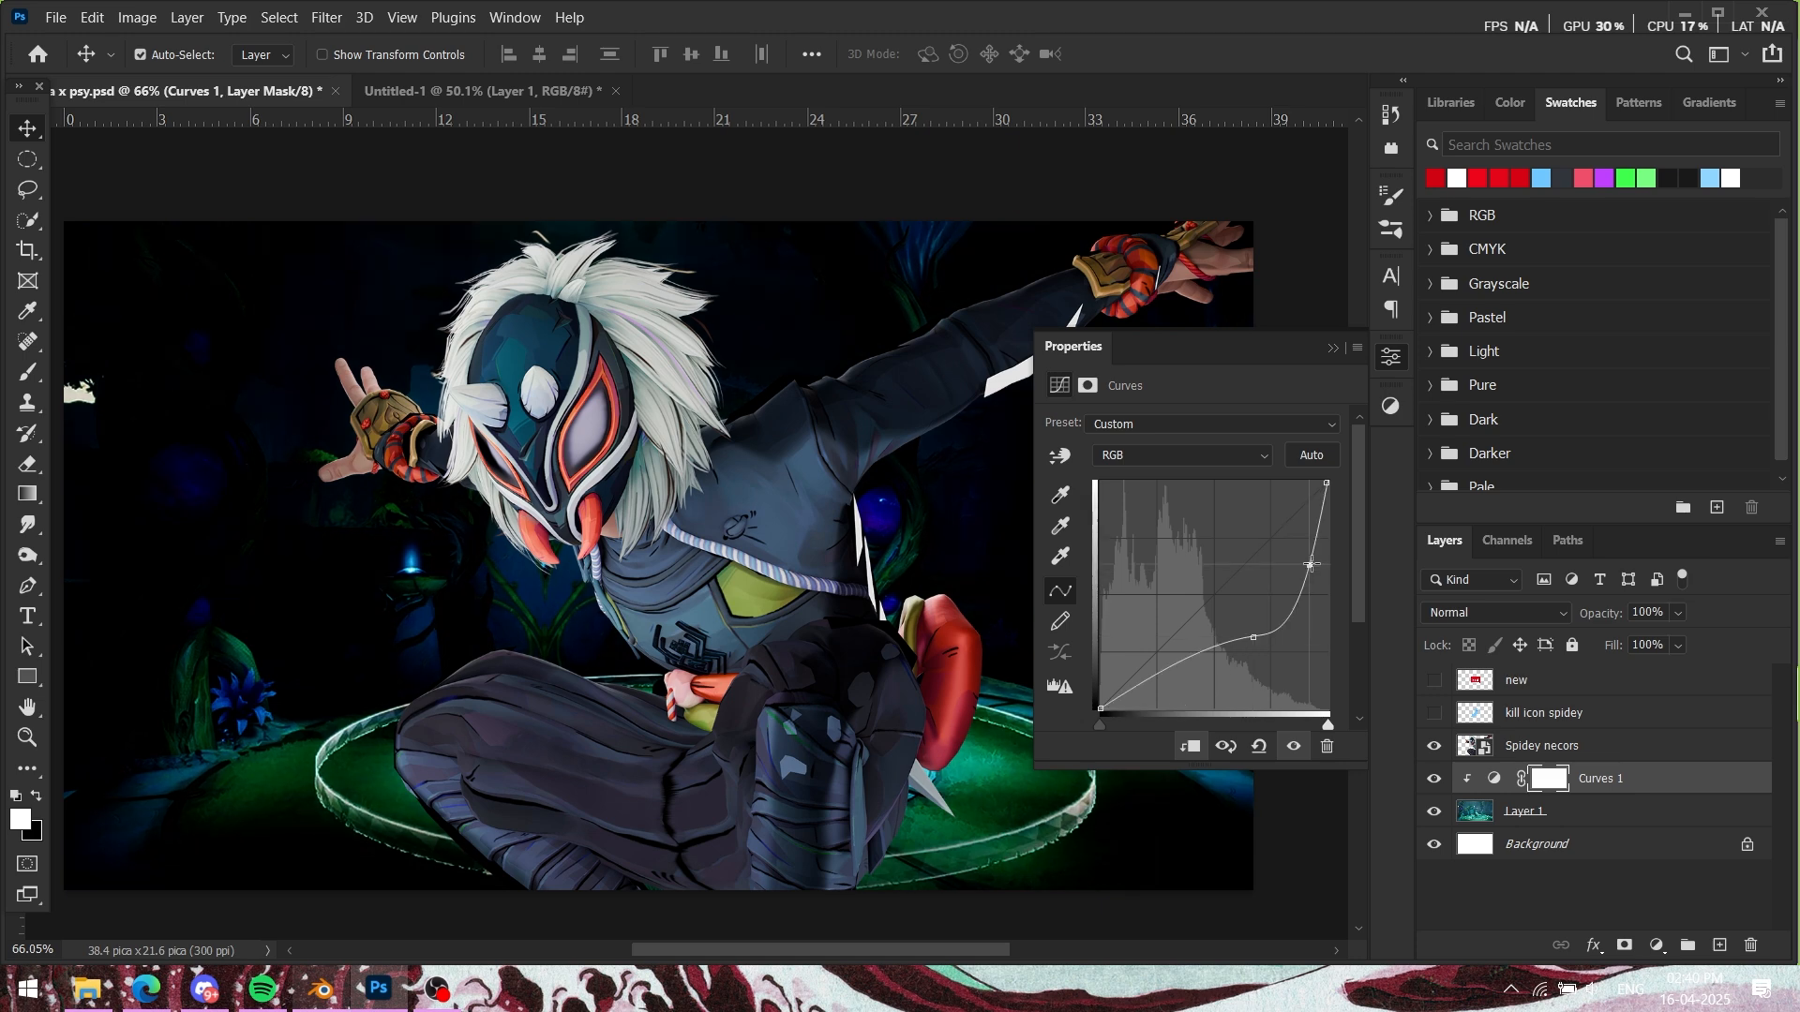
left_click_drag(1287, 570, 1299, 557)
left_click_drag(1166, 703, 1176, 707)
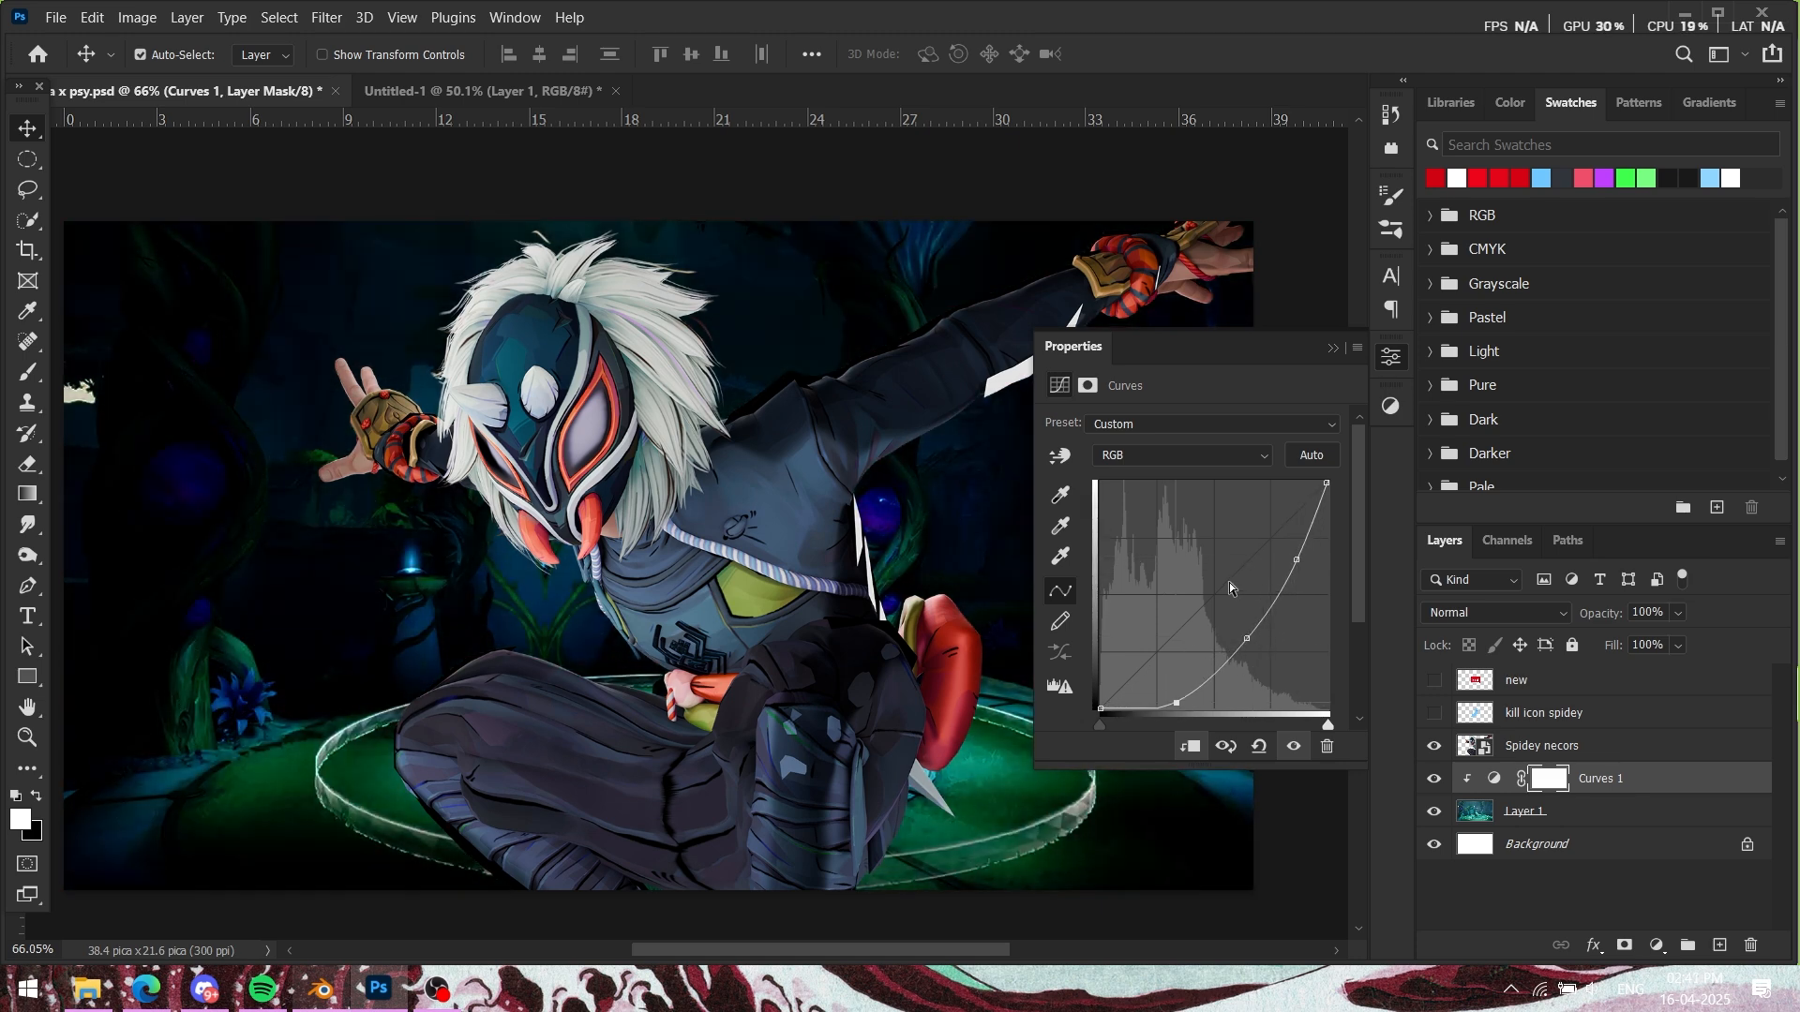
Step: Add a Hue/Saturation adjustment above the Curves layer, clip it to the background image, and set Hue to +160
left_click(1658, 789)
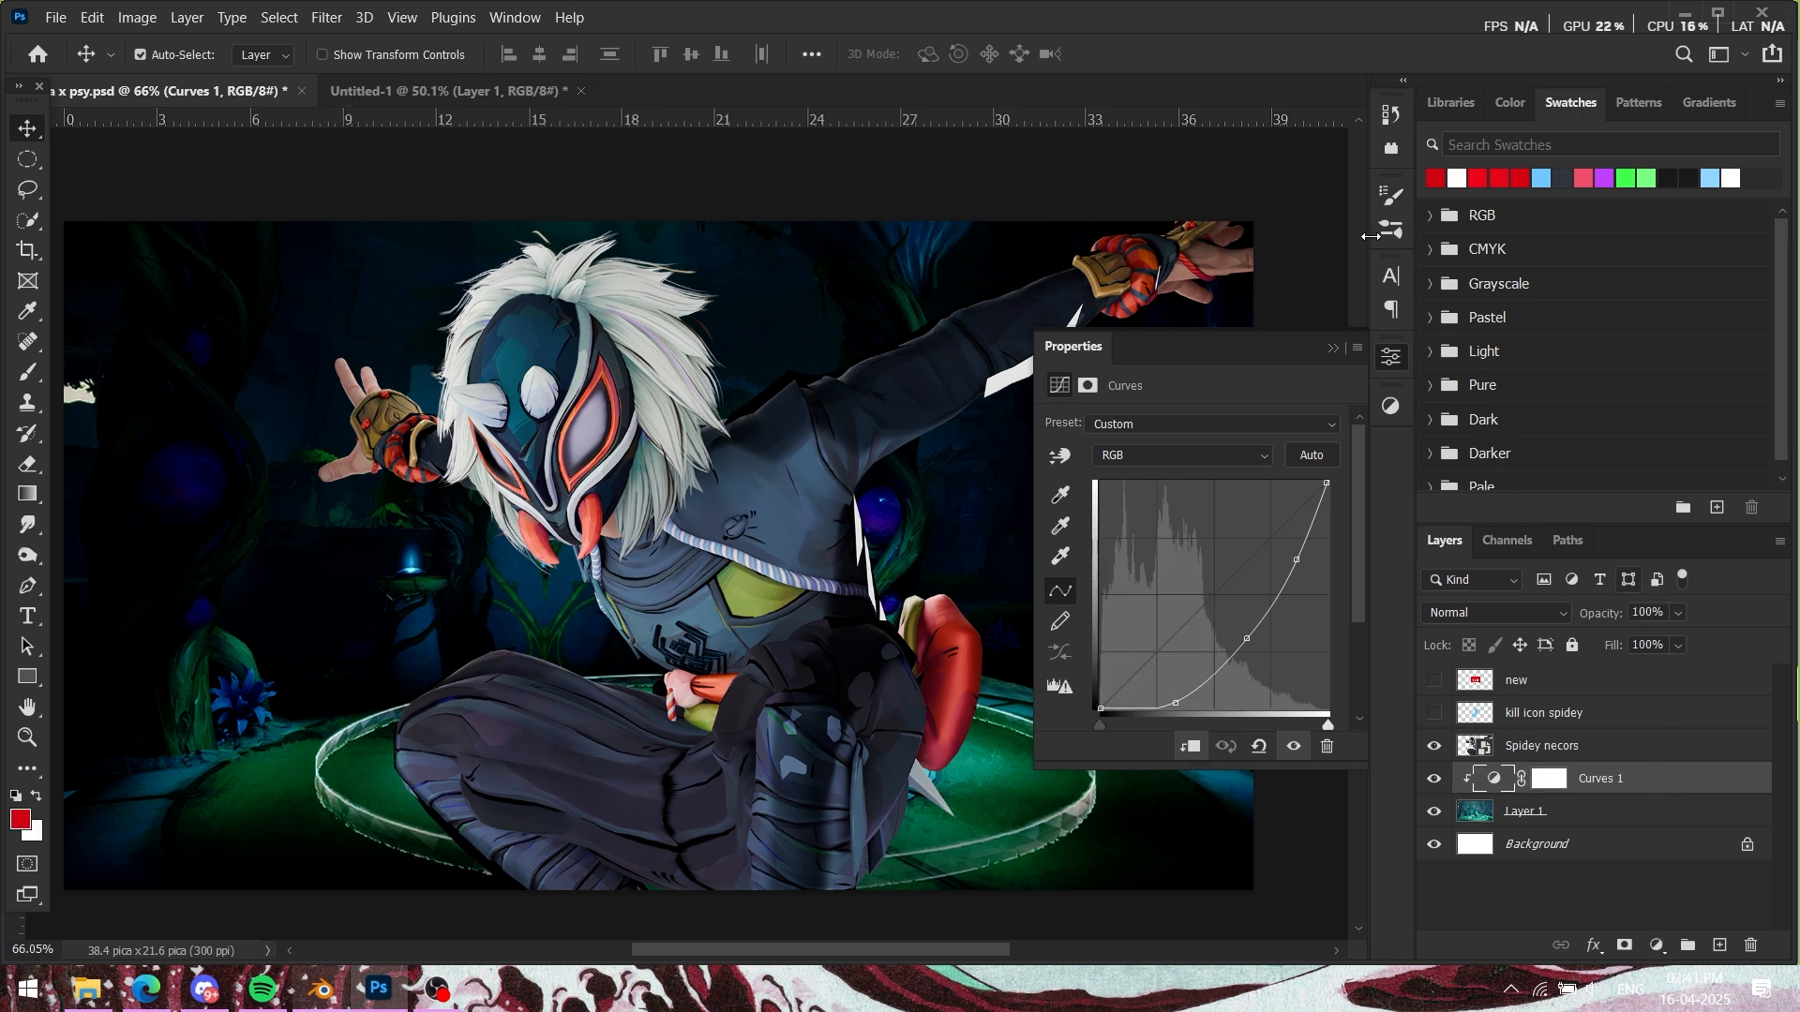
left_click(1390, 417)
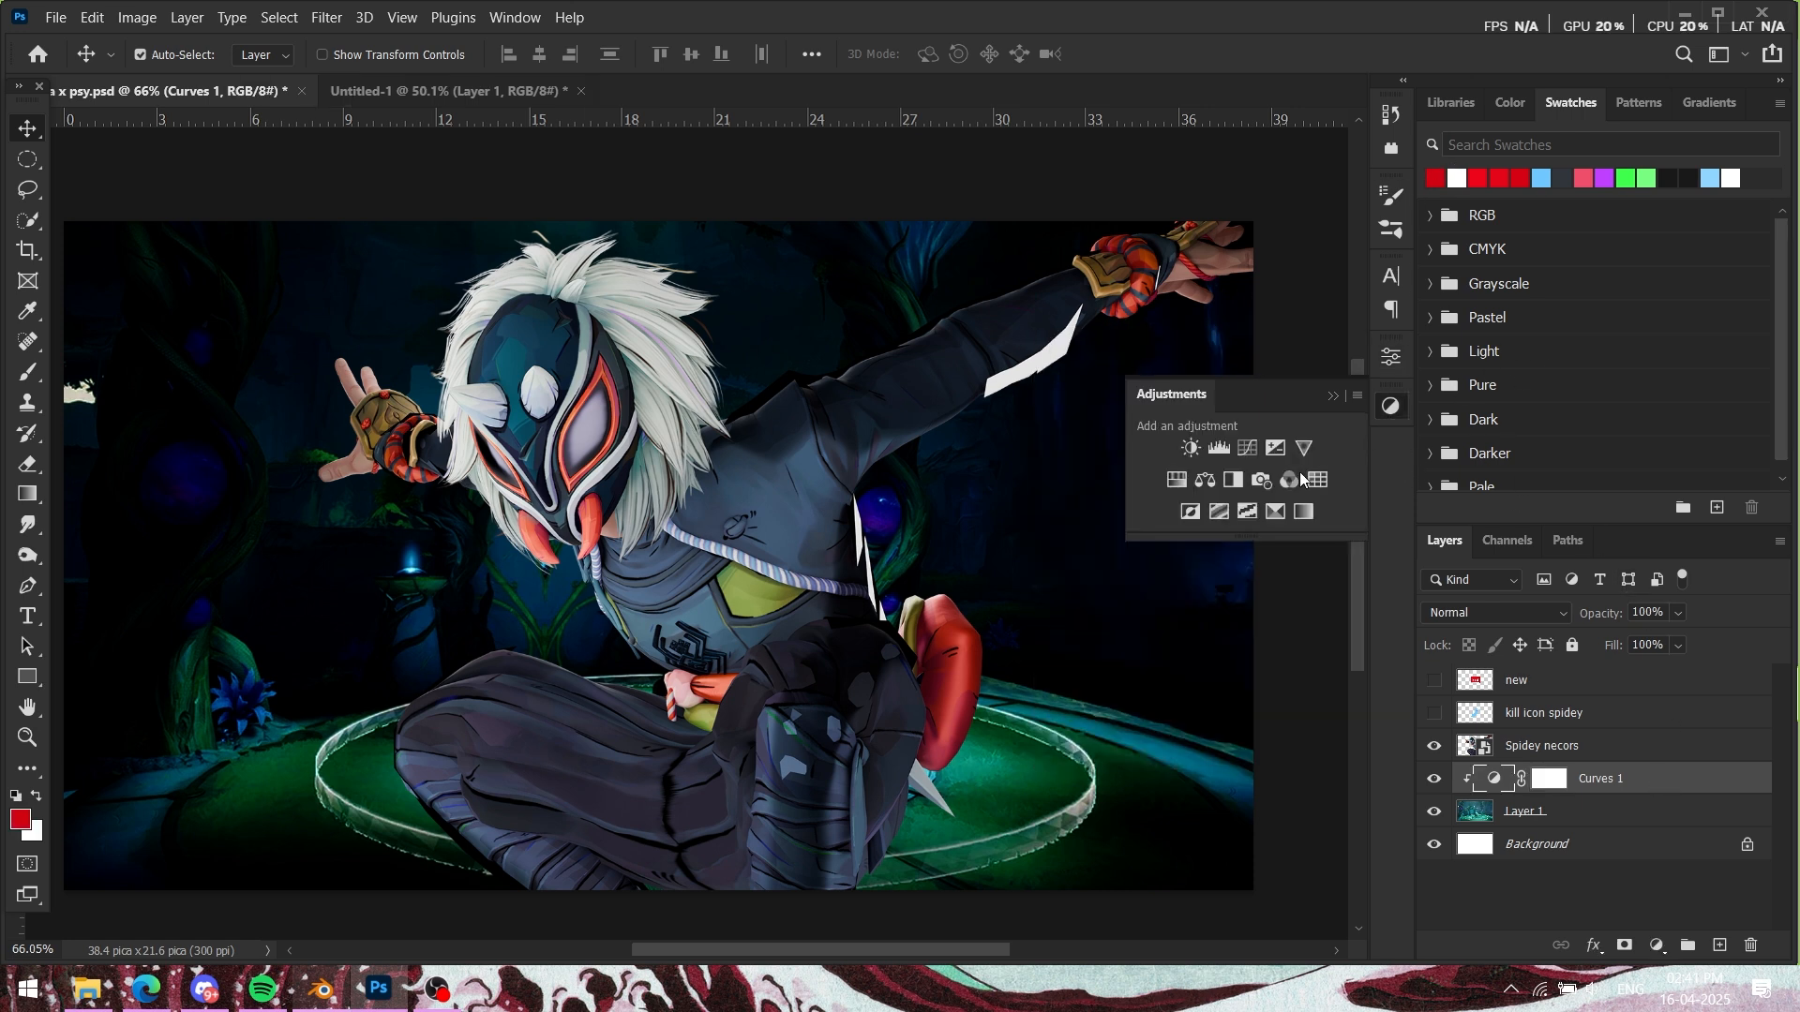
left_click(1177, 482)
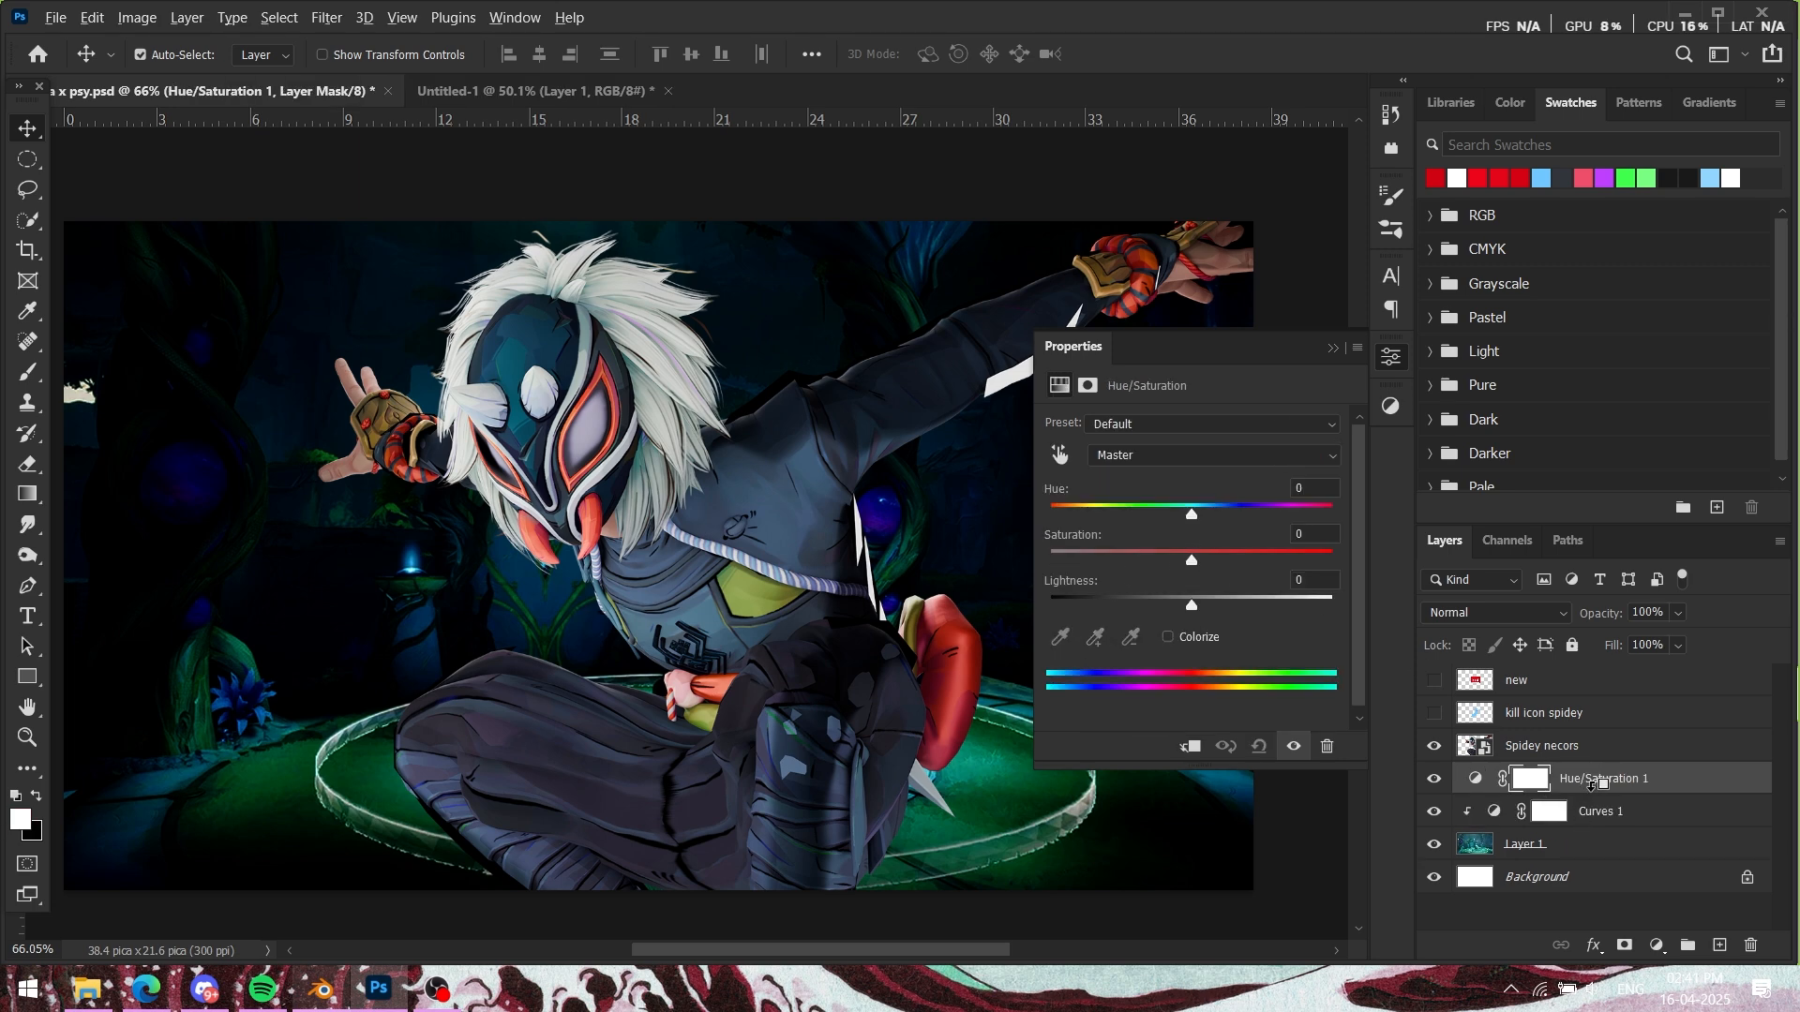
left_click(1591, 783, "alt")
left_click_drag(1192, 515, 1325, 507)
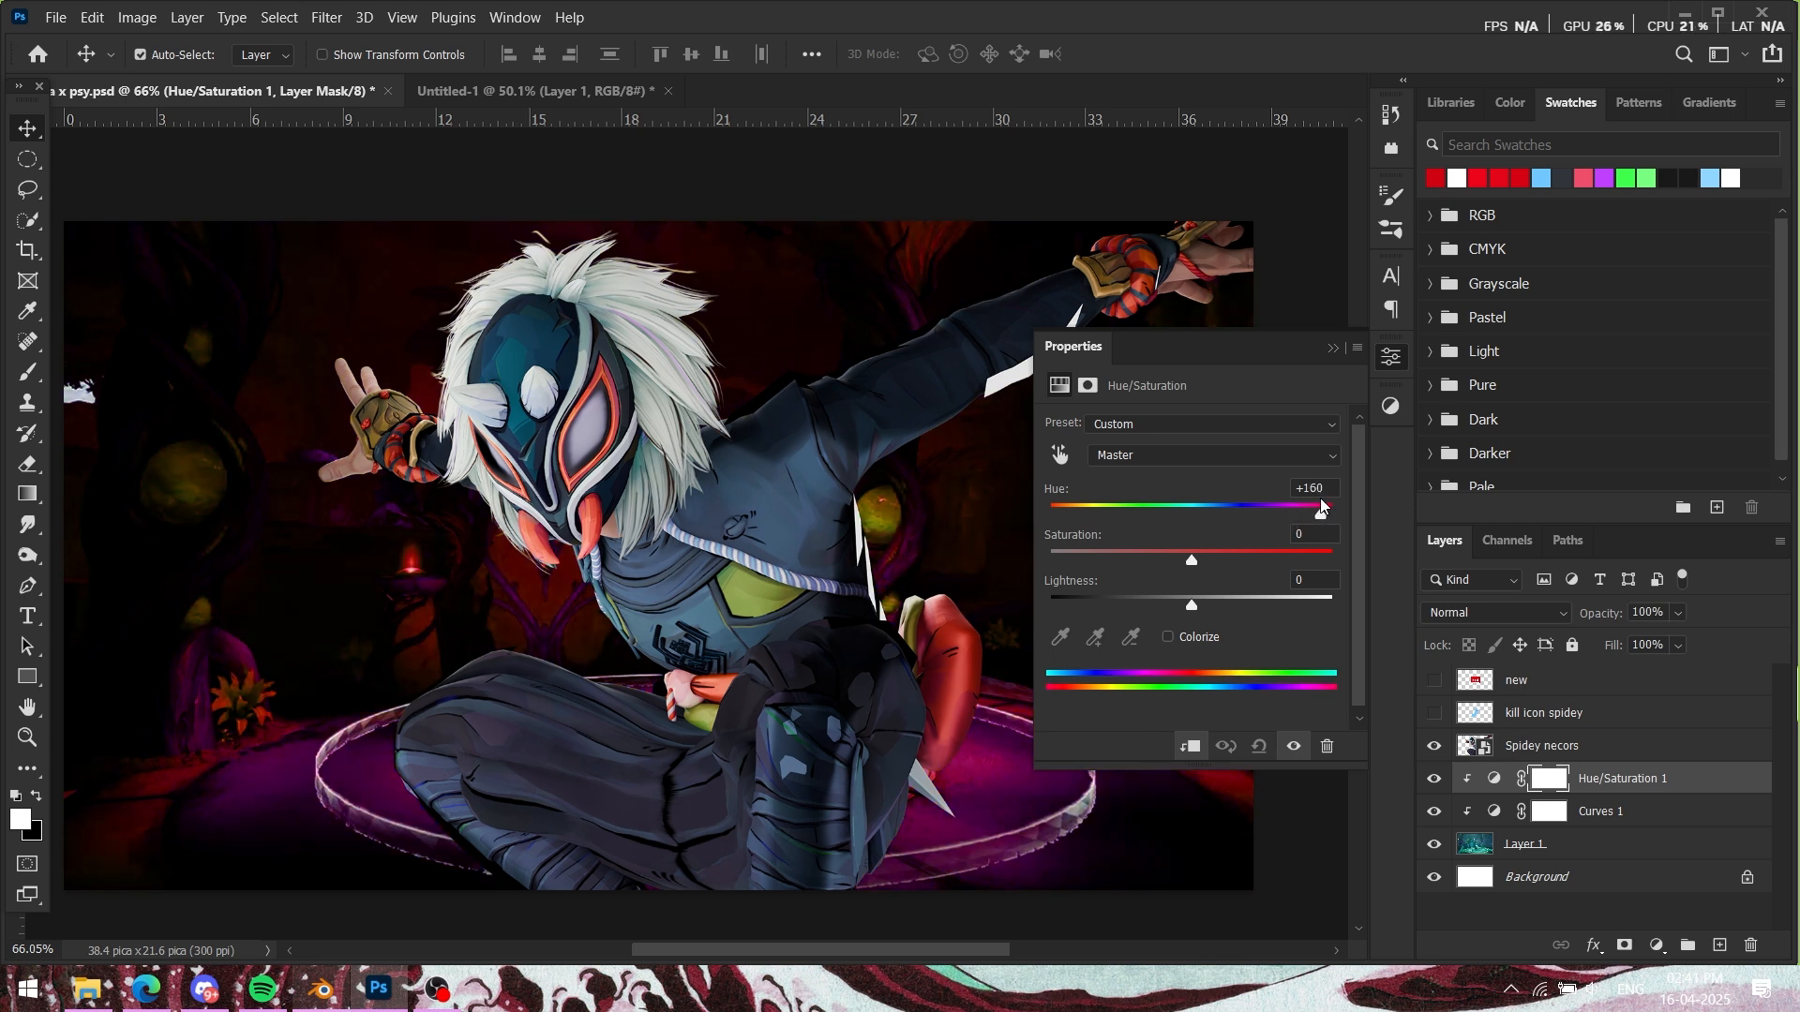
Step: Apply a Gaussian Blur with a 5.0 pixel radius to the background image on Layer 1
left_click(1702, 814)
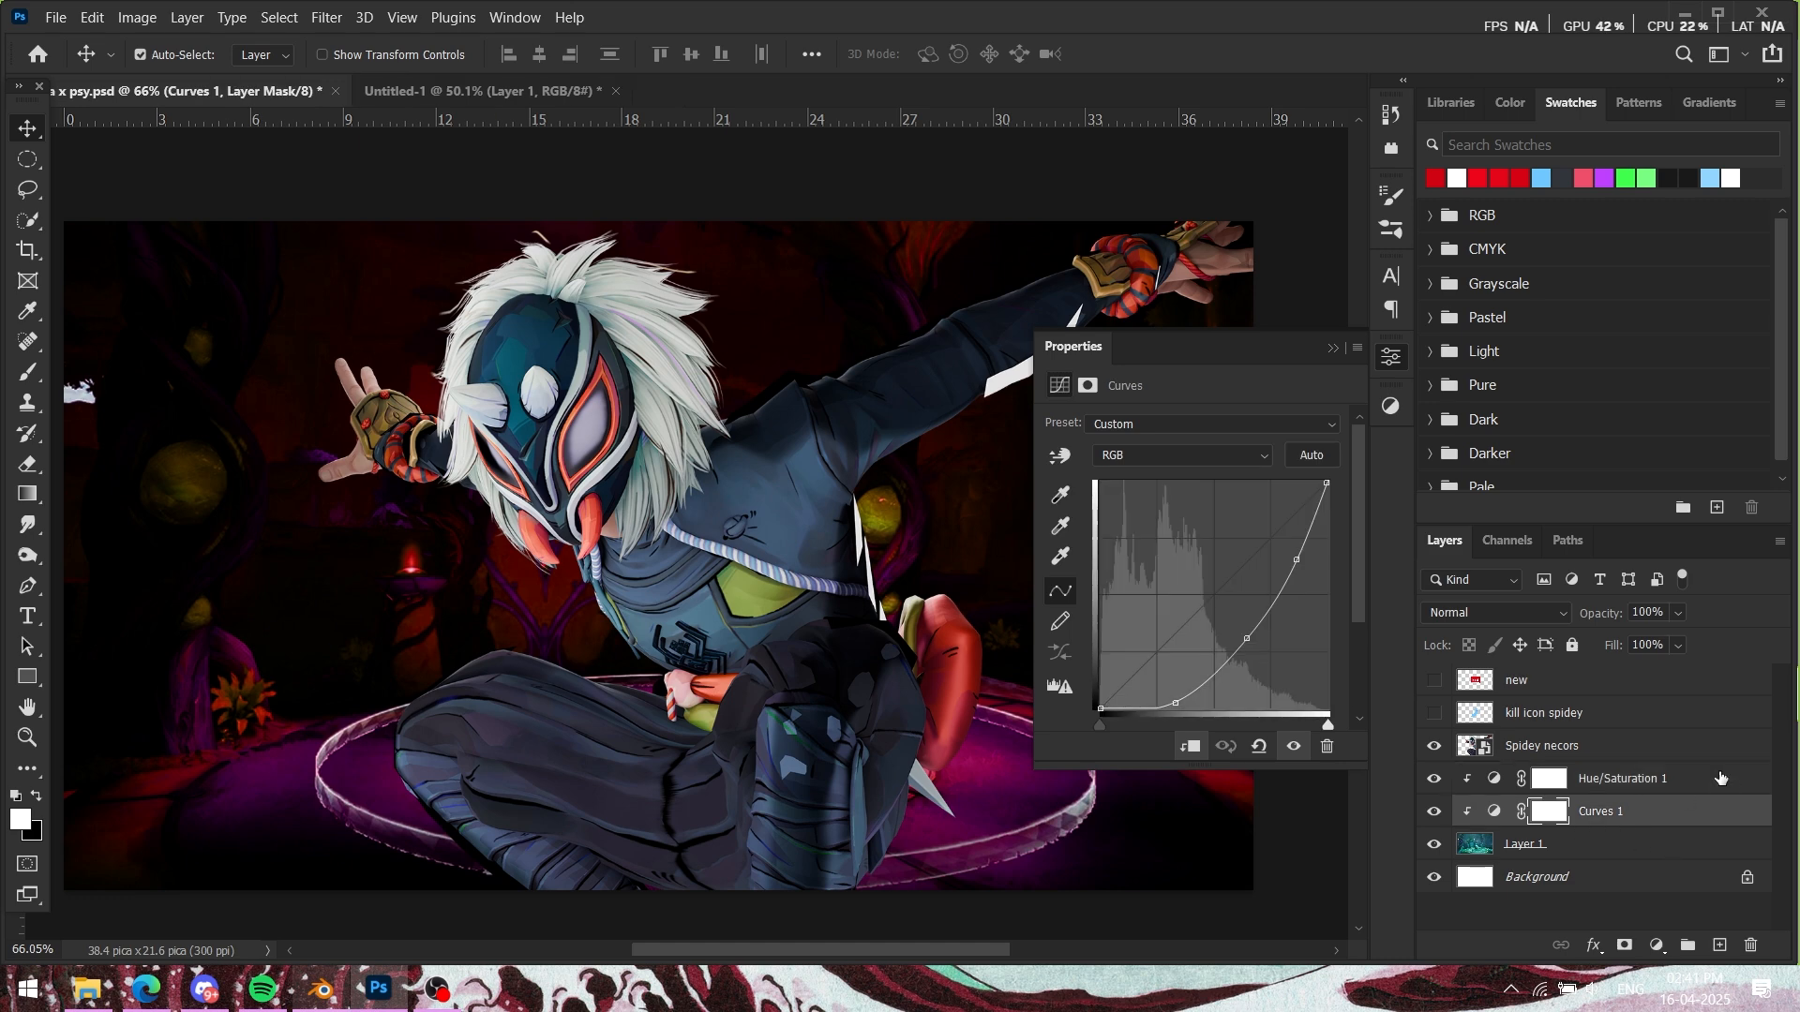
left_click(1598, 846)
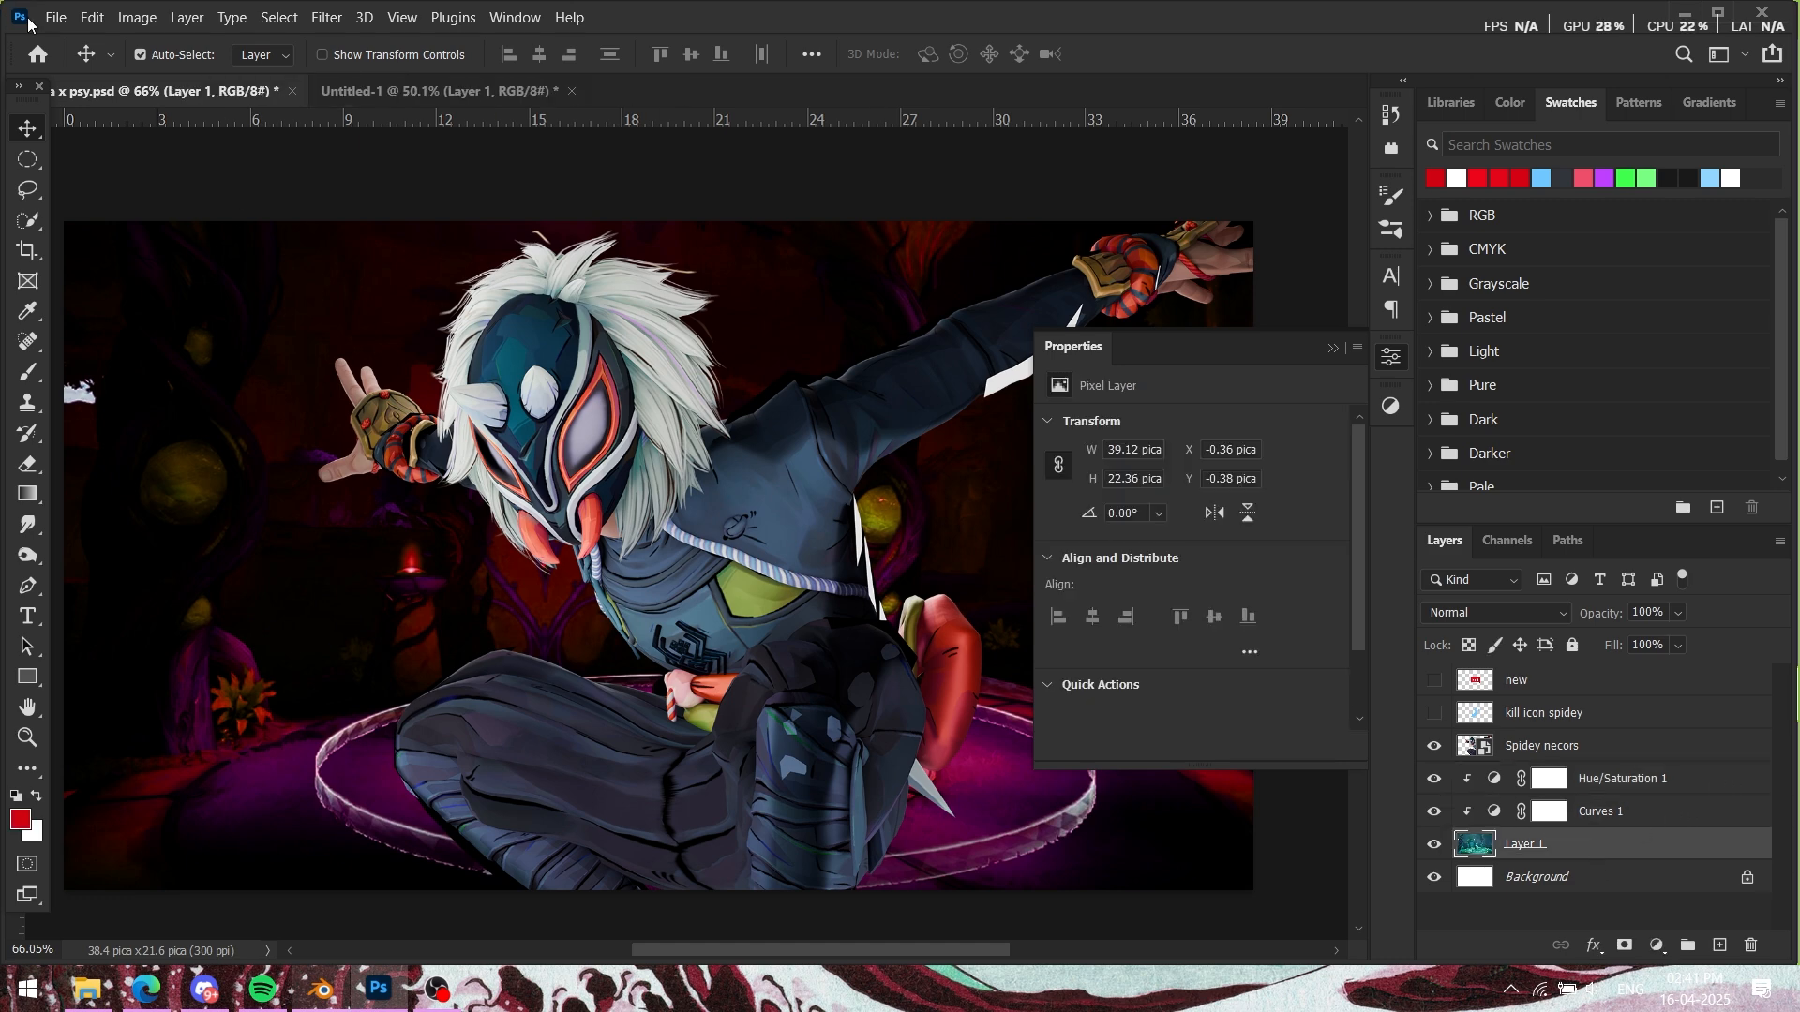
left_click(299, 19)
left_click(317, 21)
left_click(317, 21)
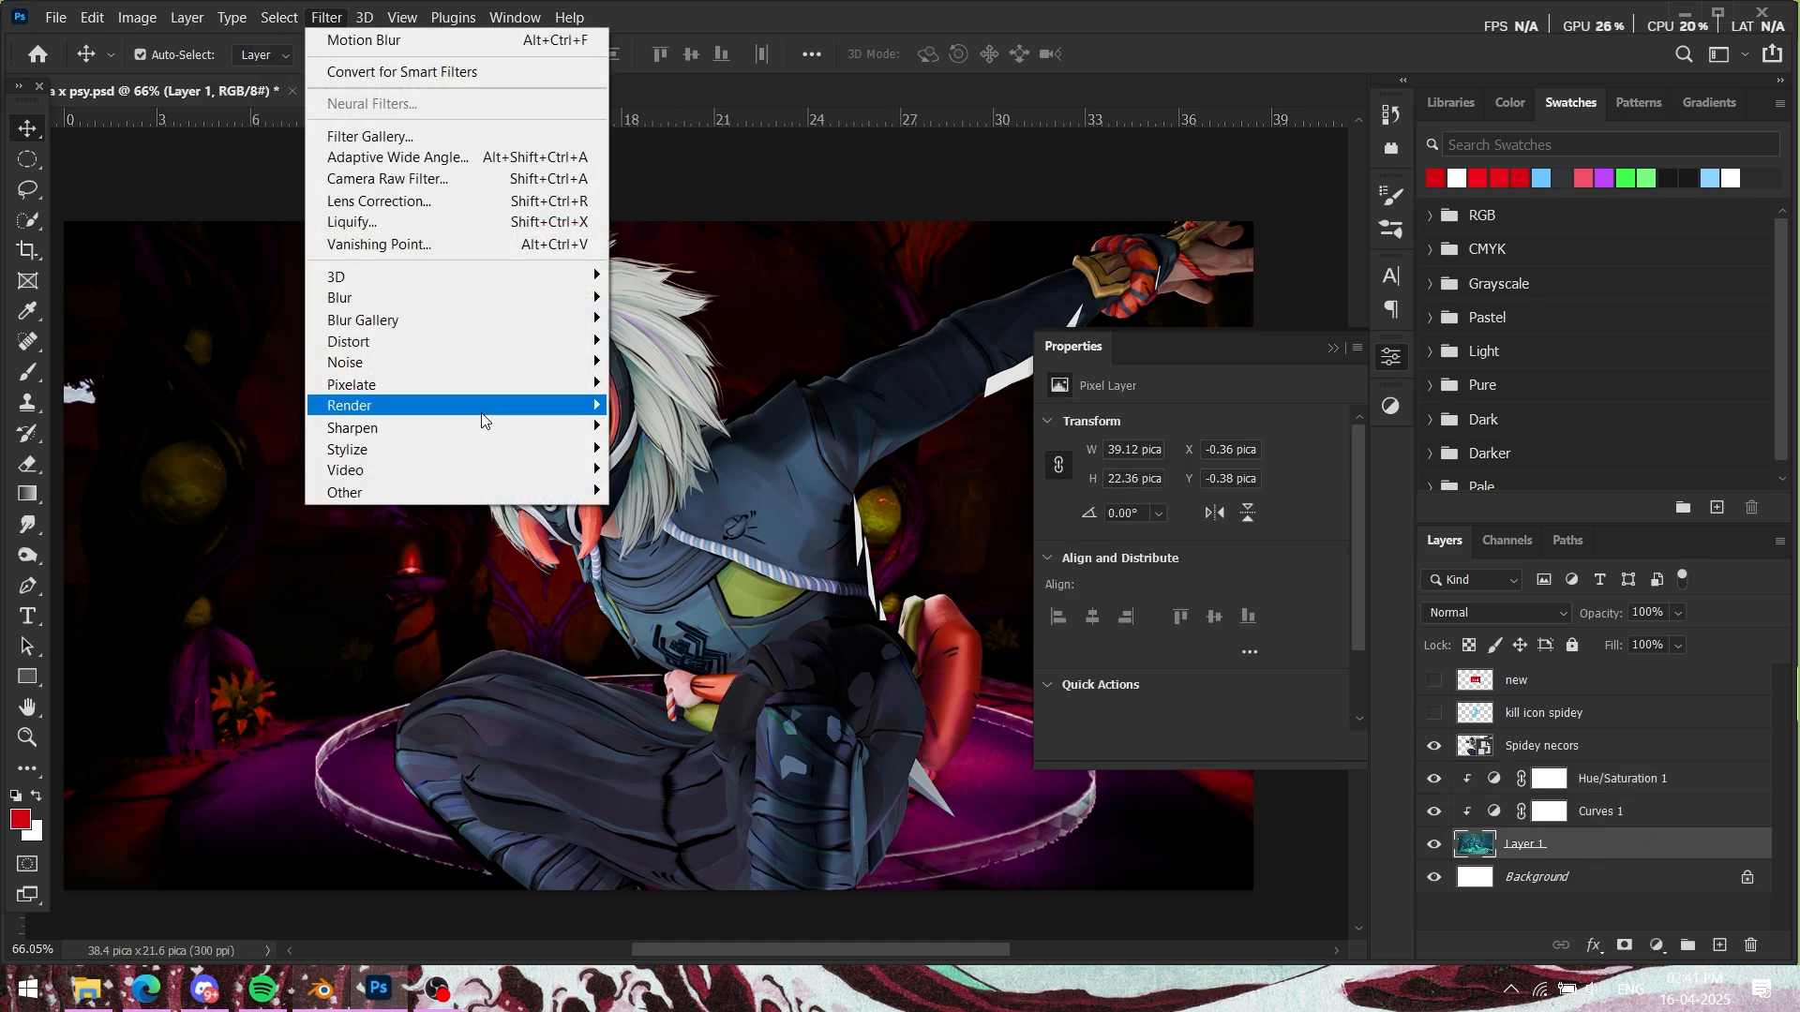
mouse_move(571, 297)
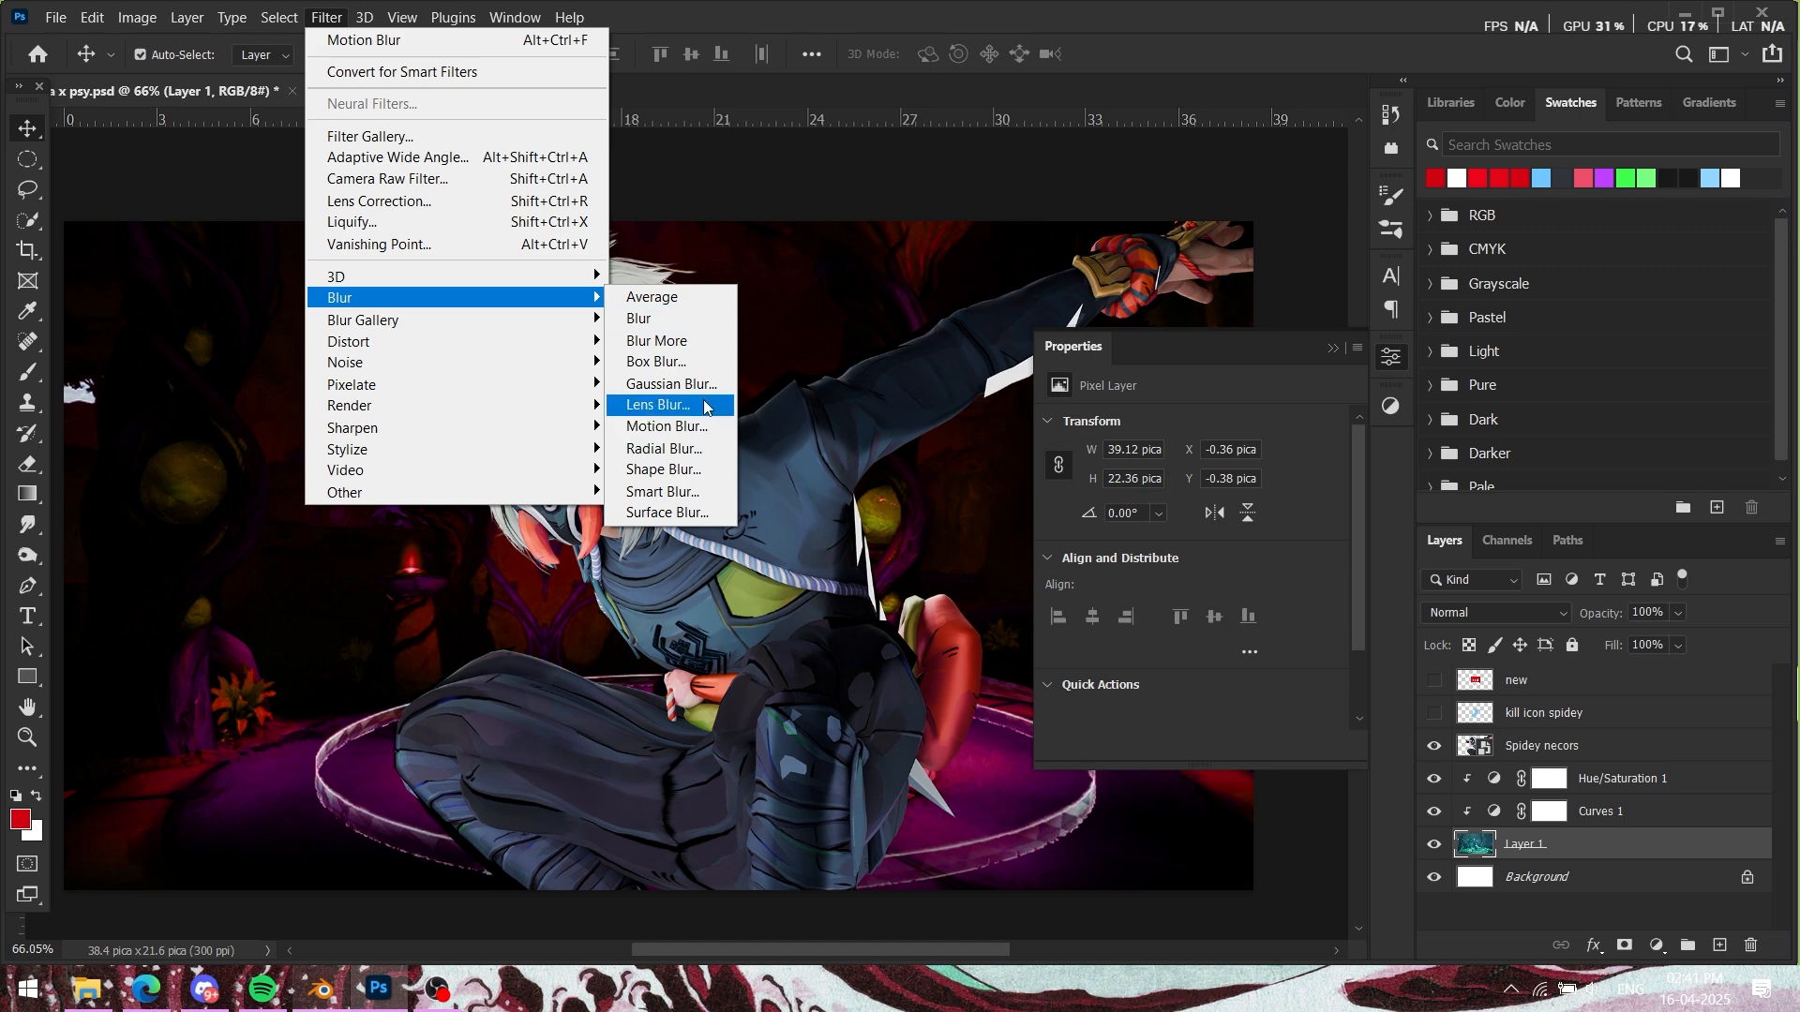
left_click(672, 383)
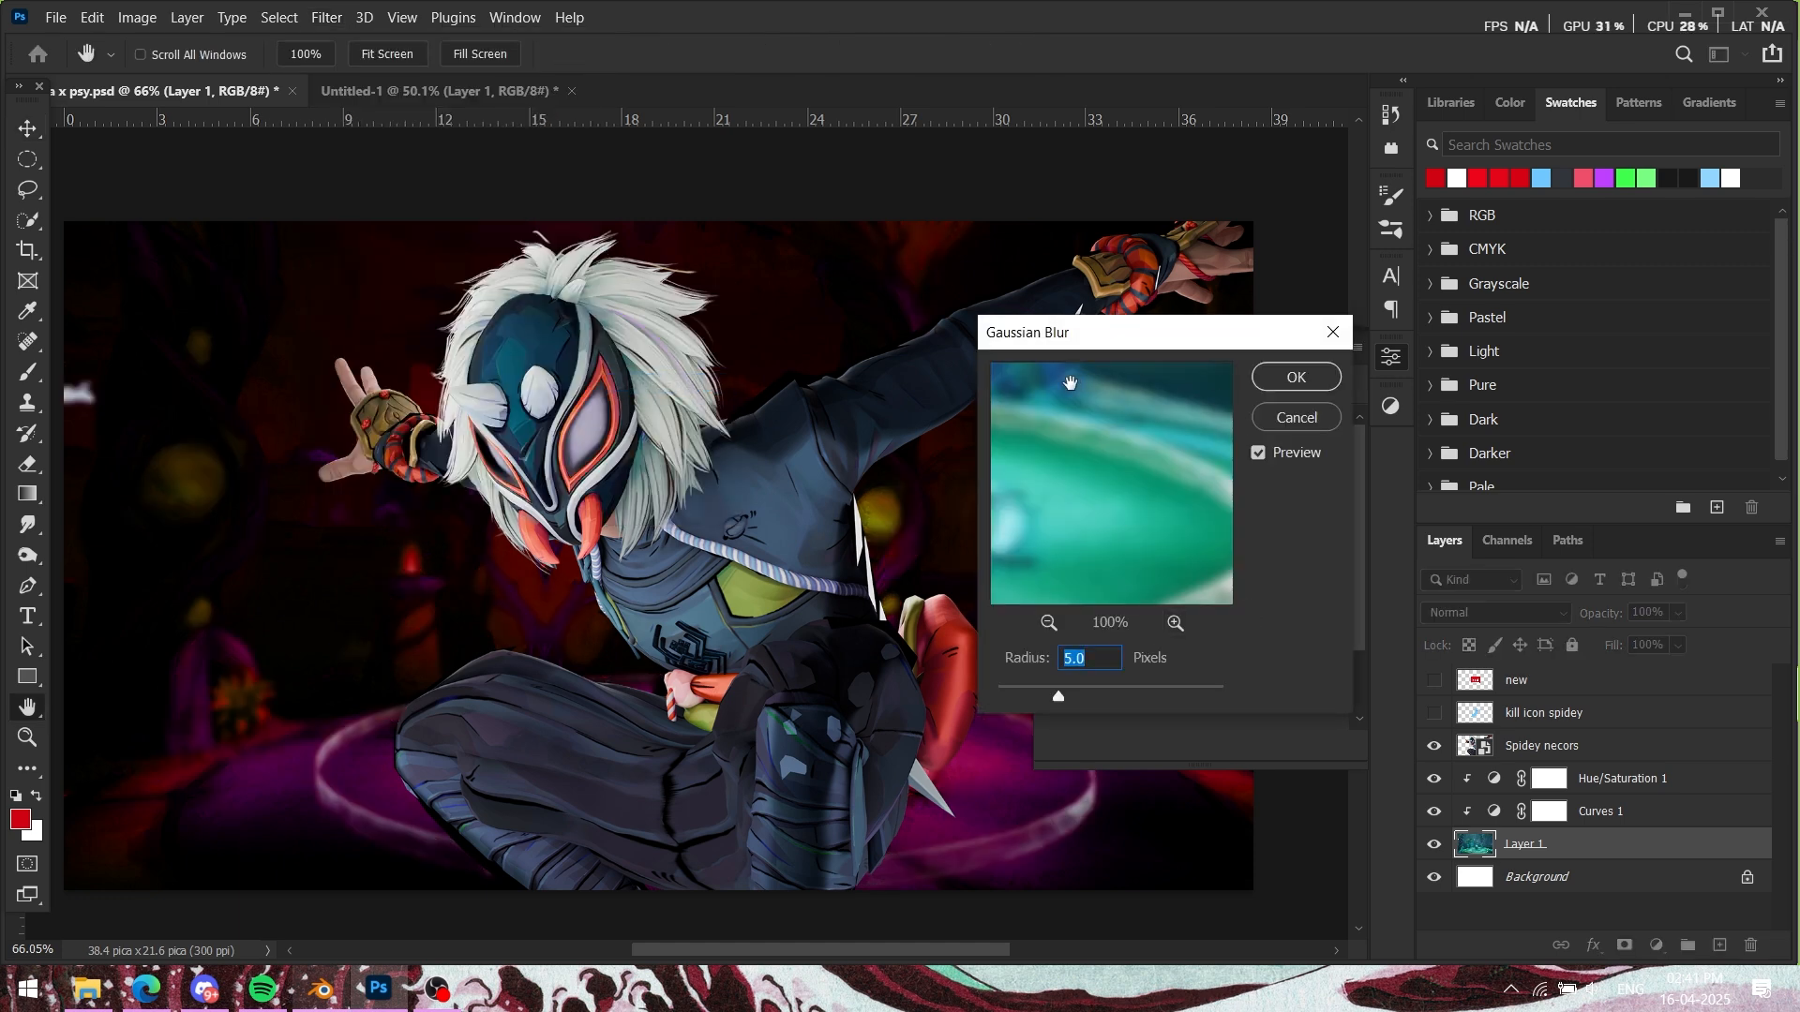
left_click(1299, 377)
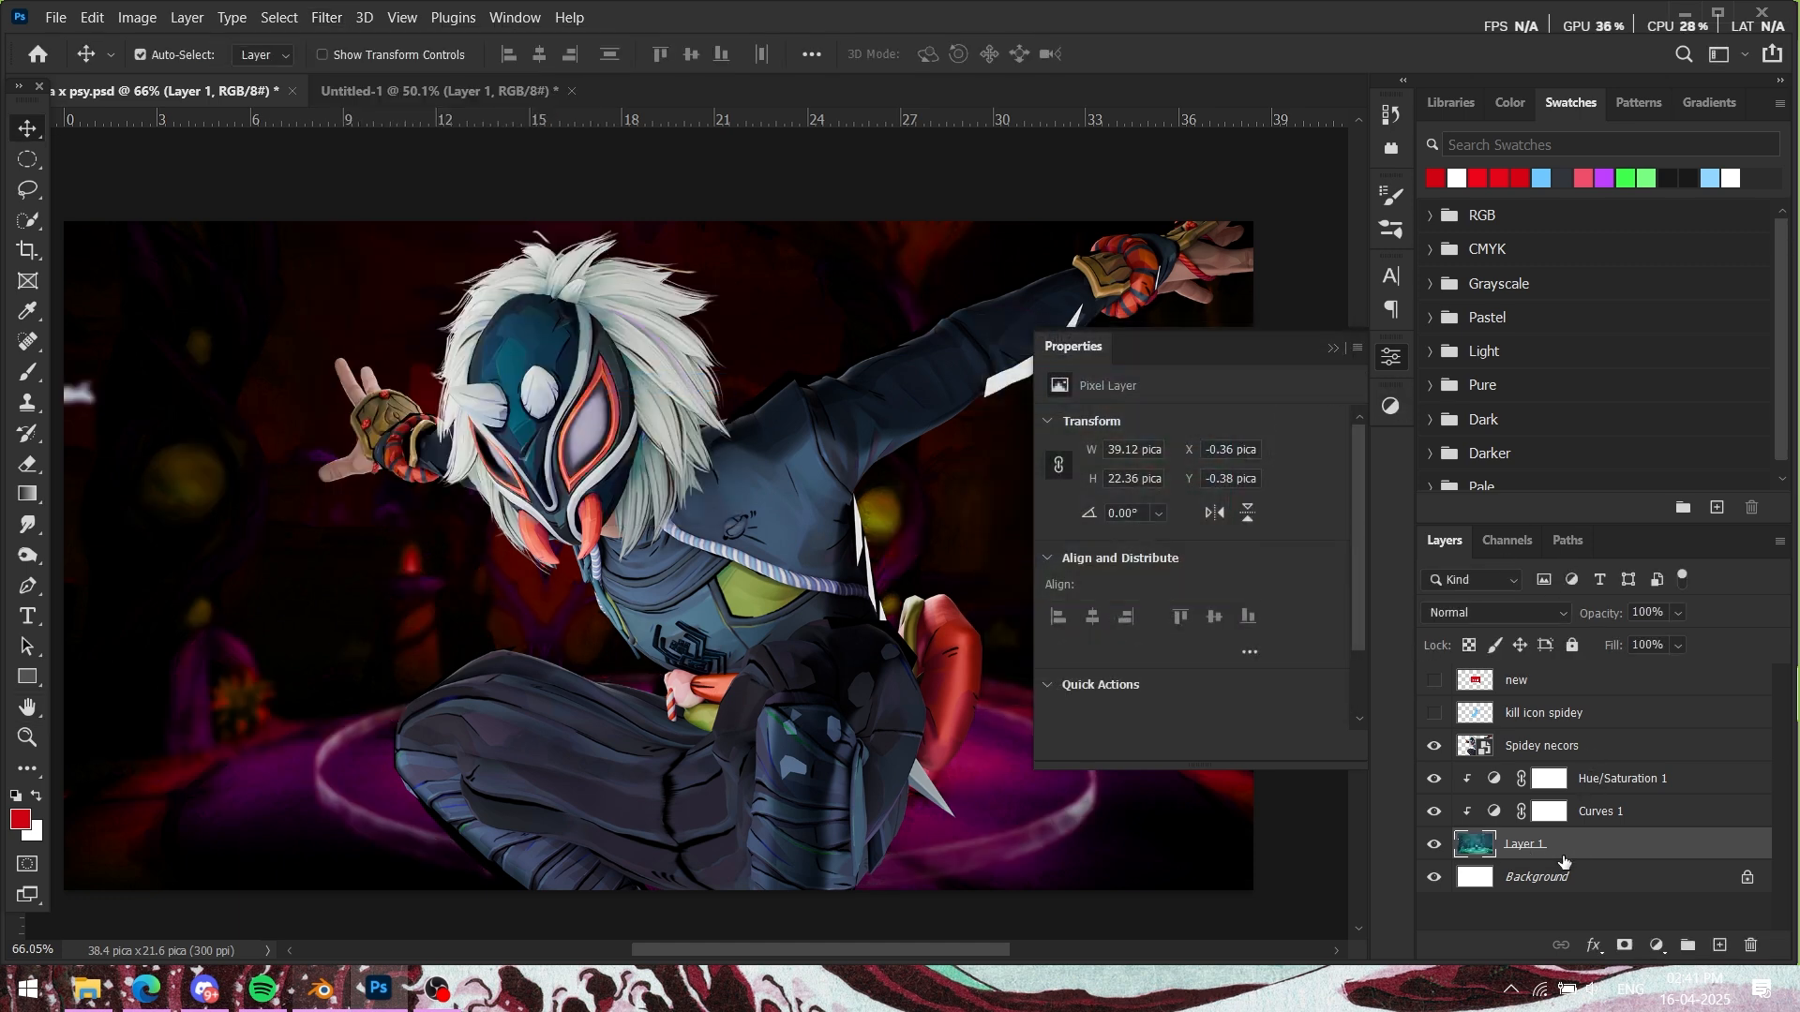
left_click(1333, 349)
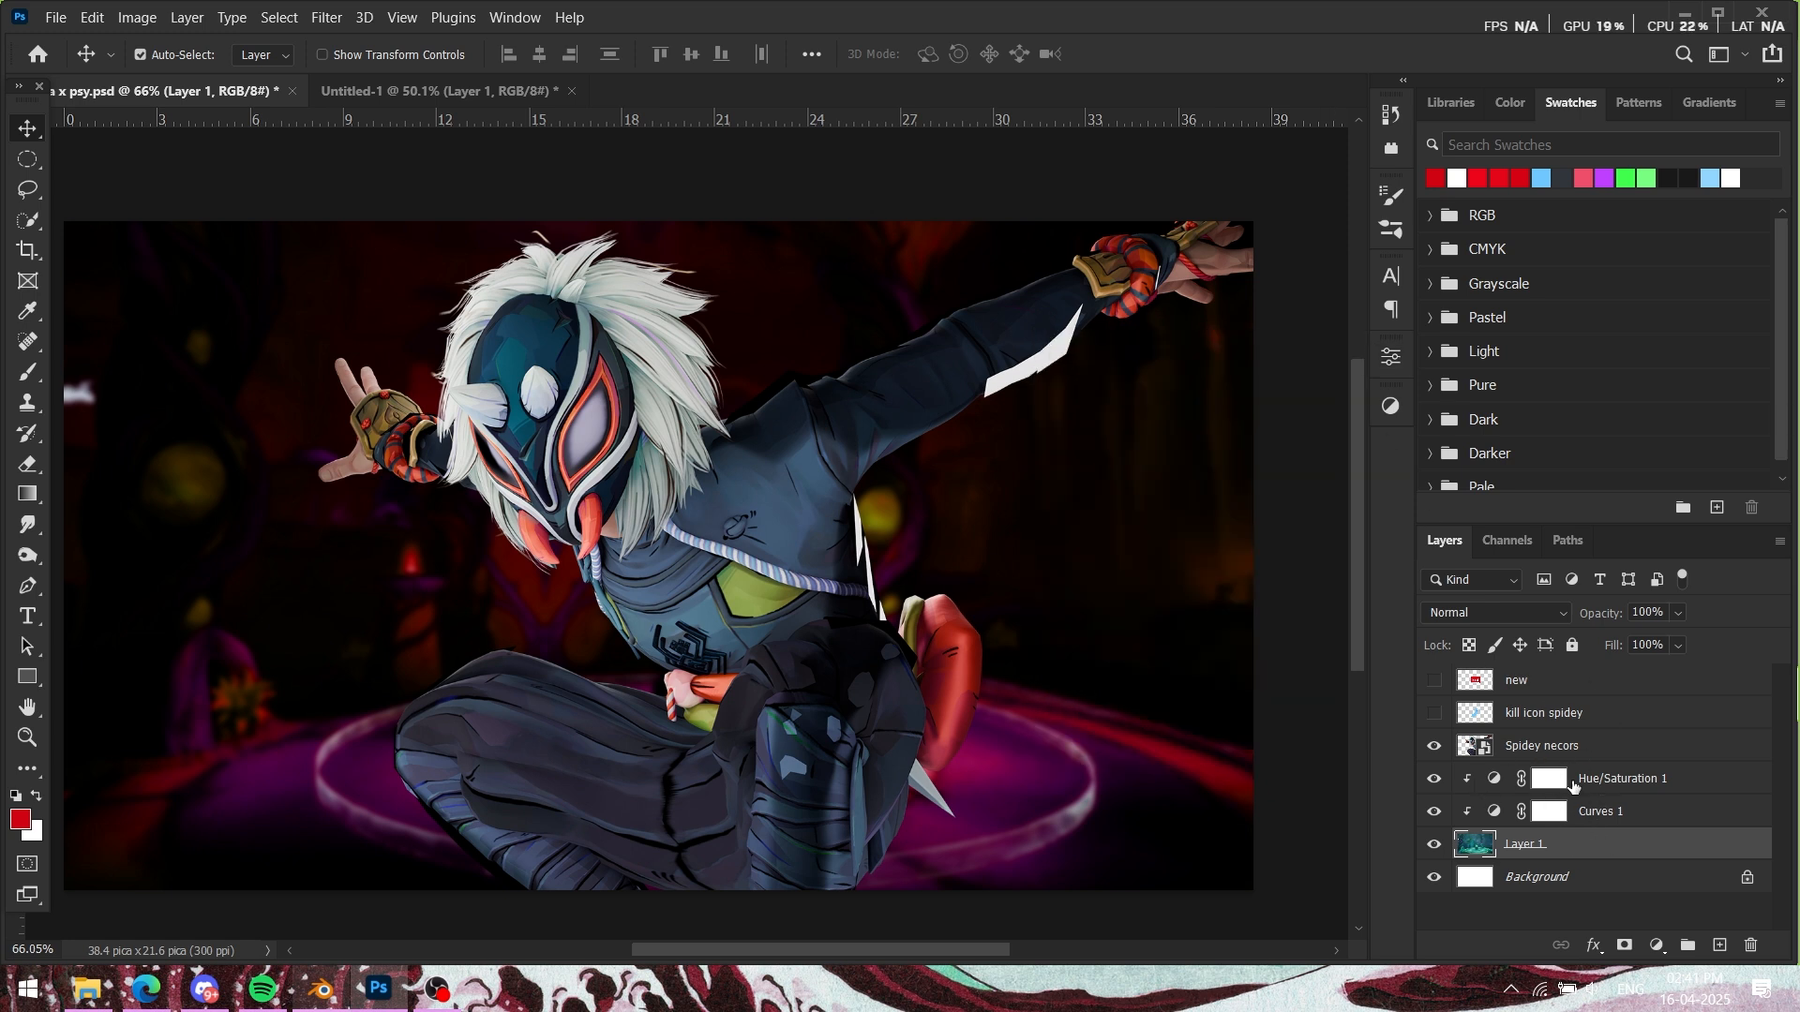
Step: Shift the Spidey necors character layer to the right, centring it at about X 1271 px, using the Untitled-1 thumbnail as reference
left_click(1556, 750)
key("ctrl")
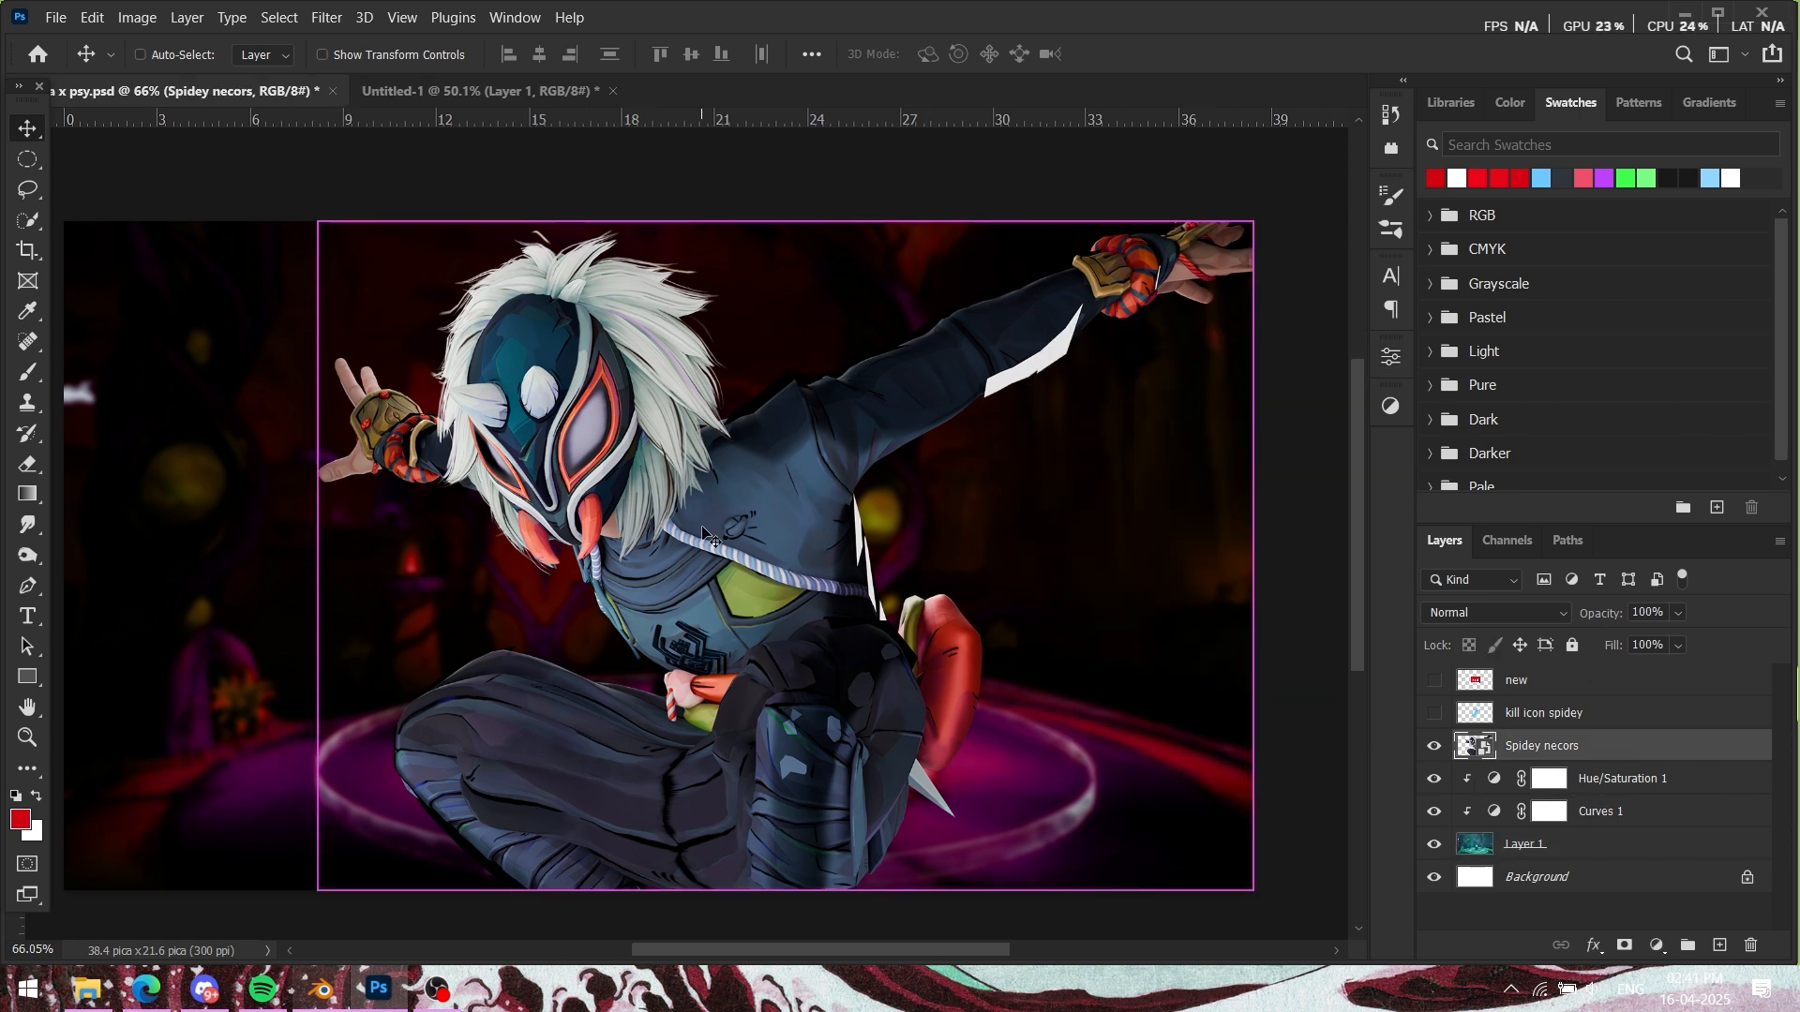
key("ctrl+t")
left_click_drag(623, 527, 931, 519)
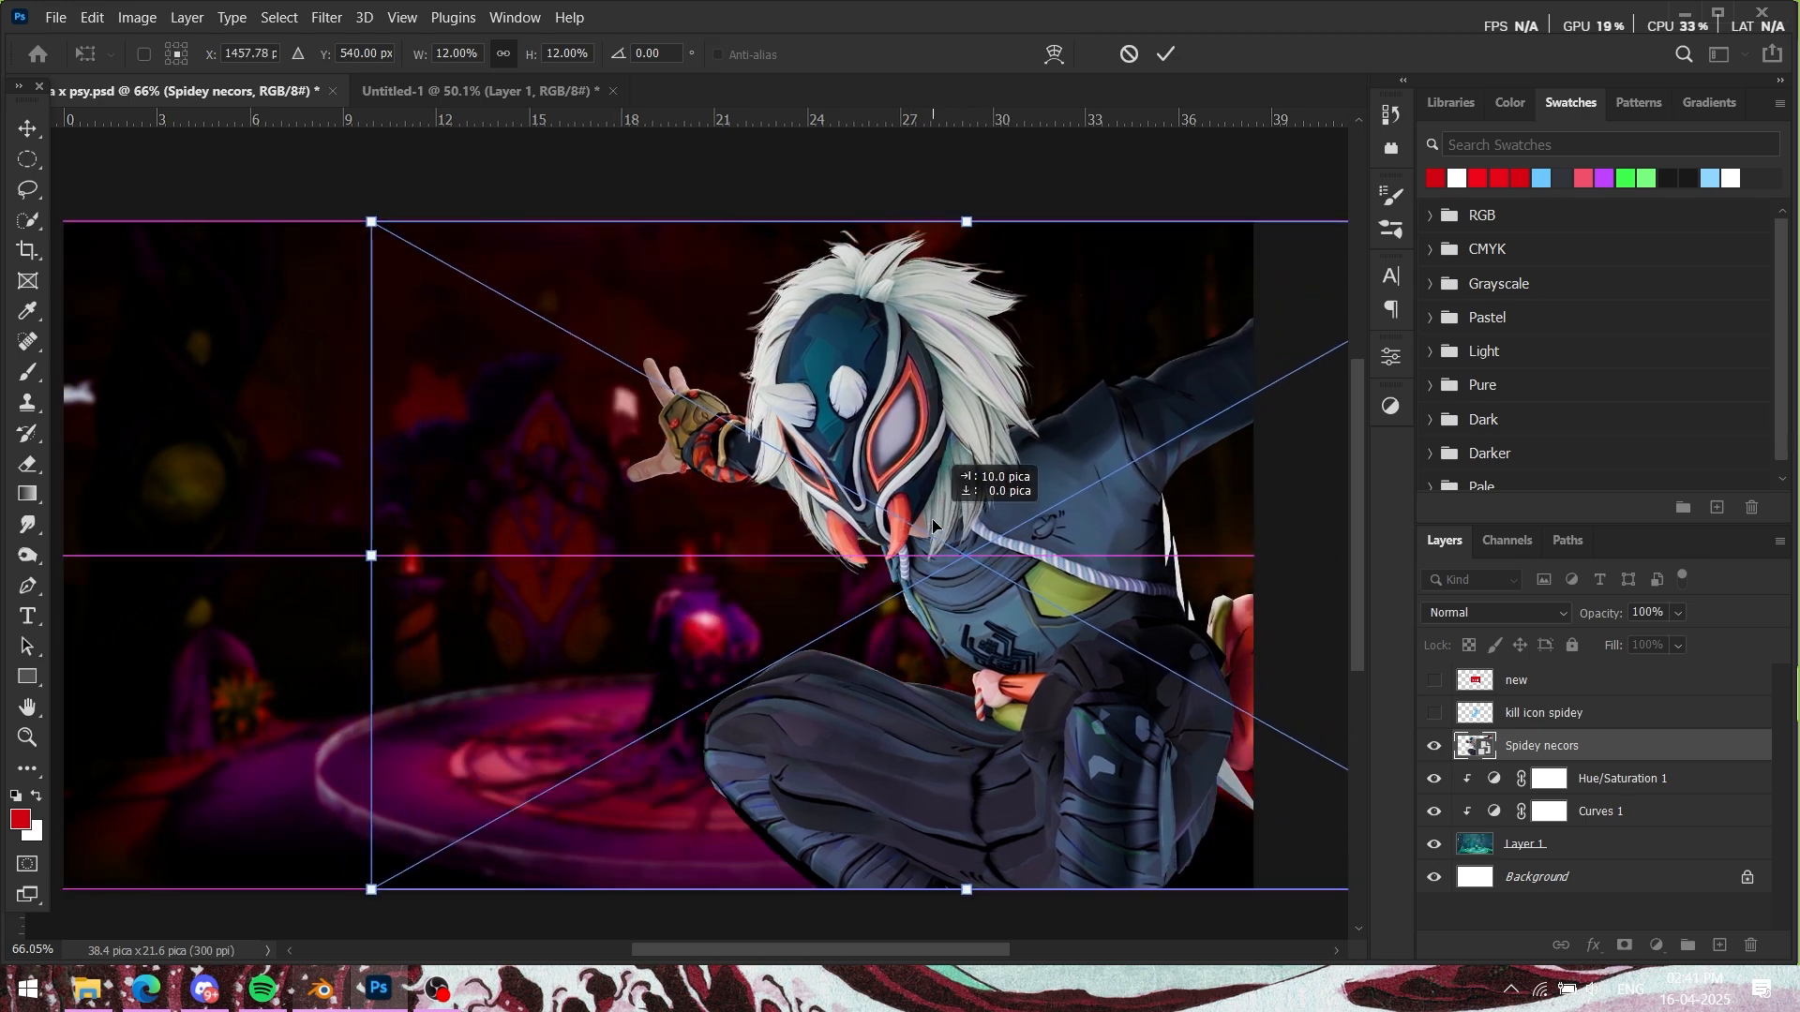
left_click(403, 92)
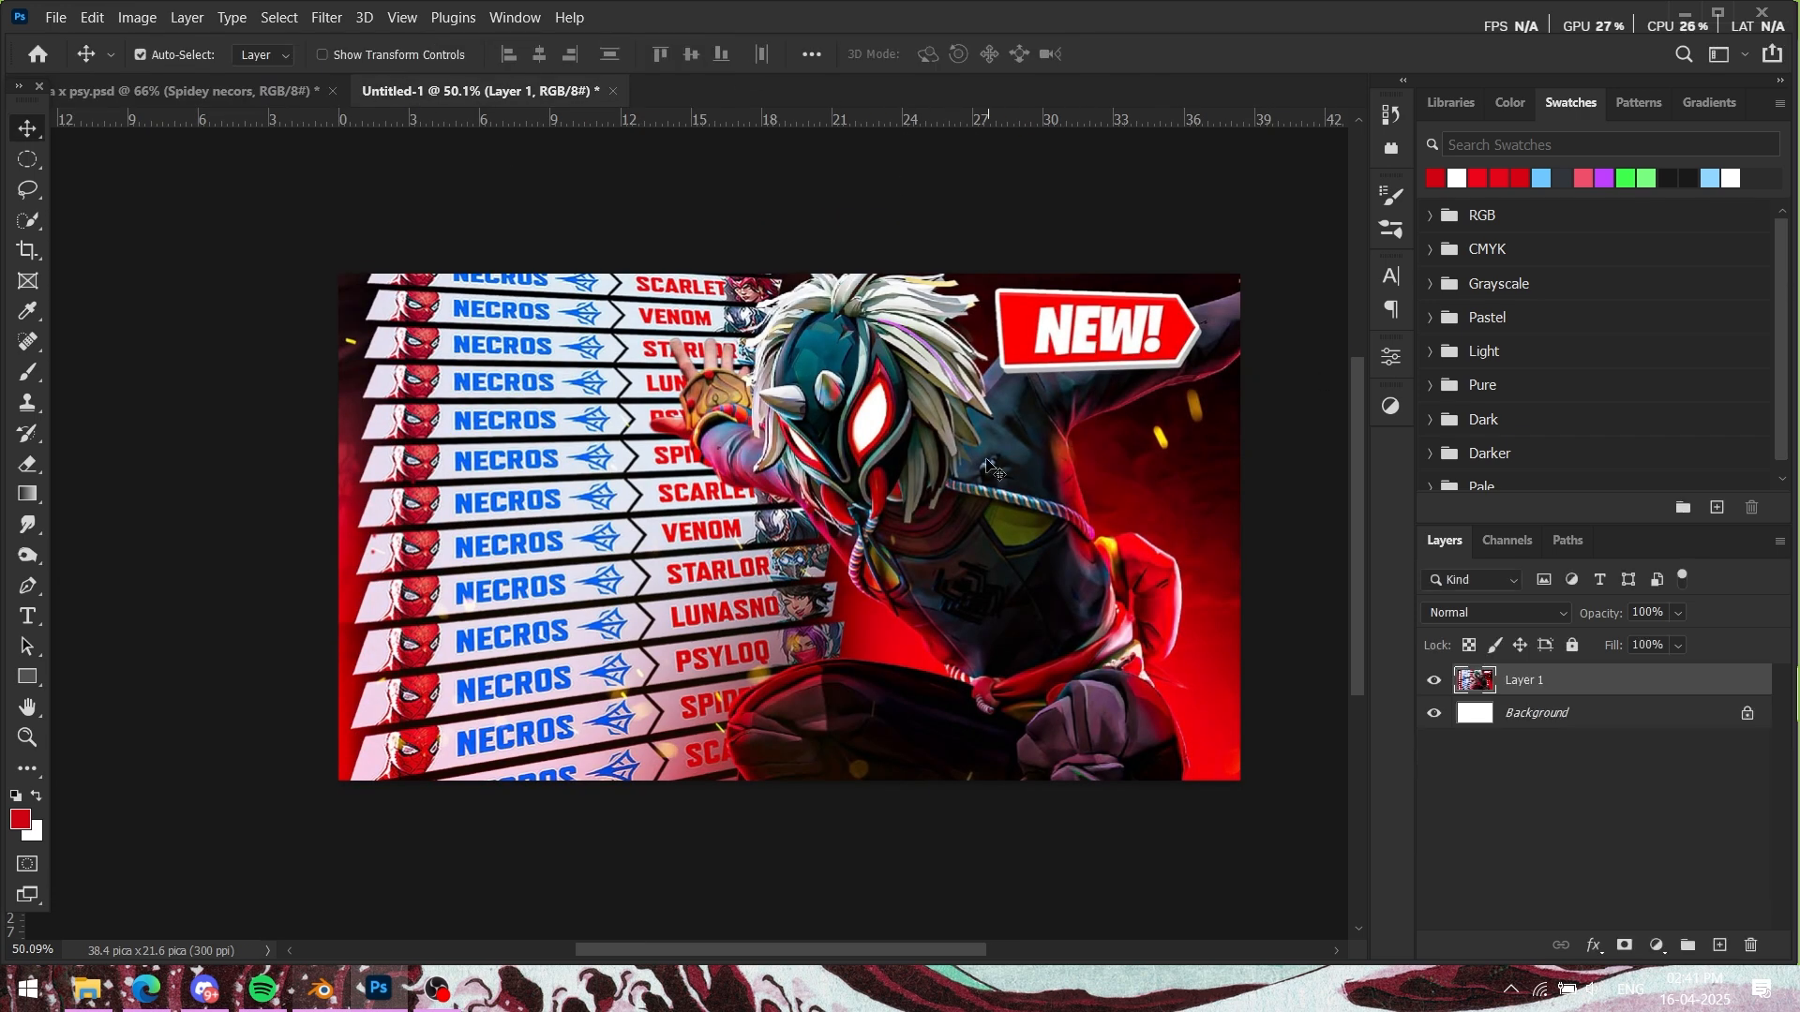
key("ctrl+Tab")
left_click_drag(694, 573, 855, 582)
left_click(425, 88)
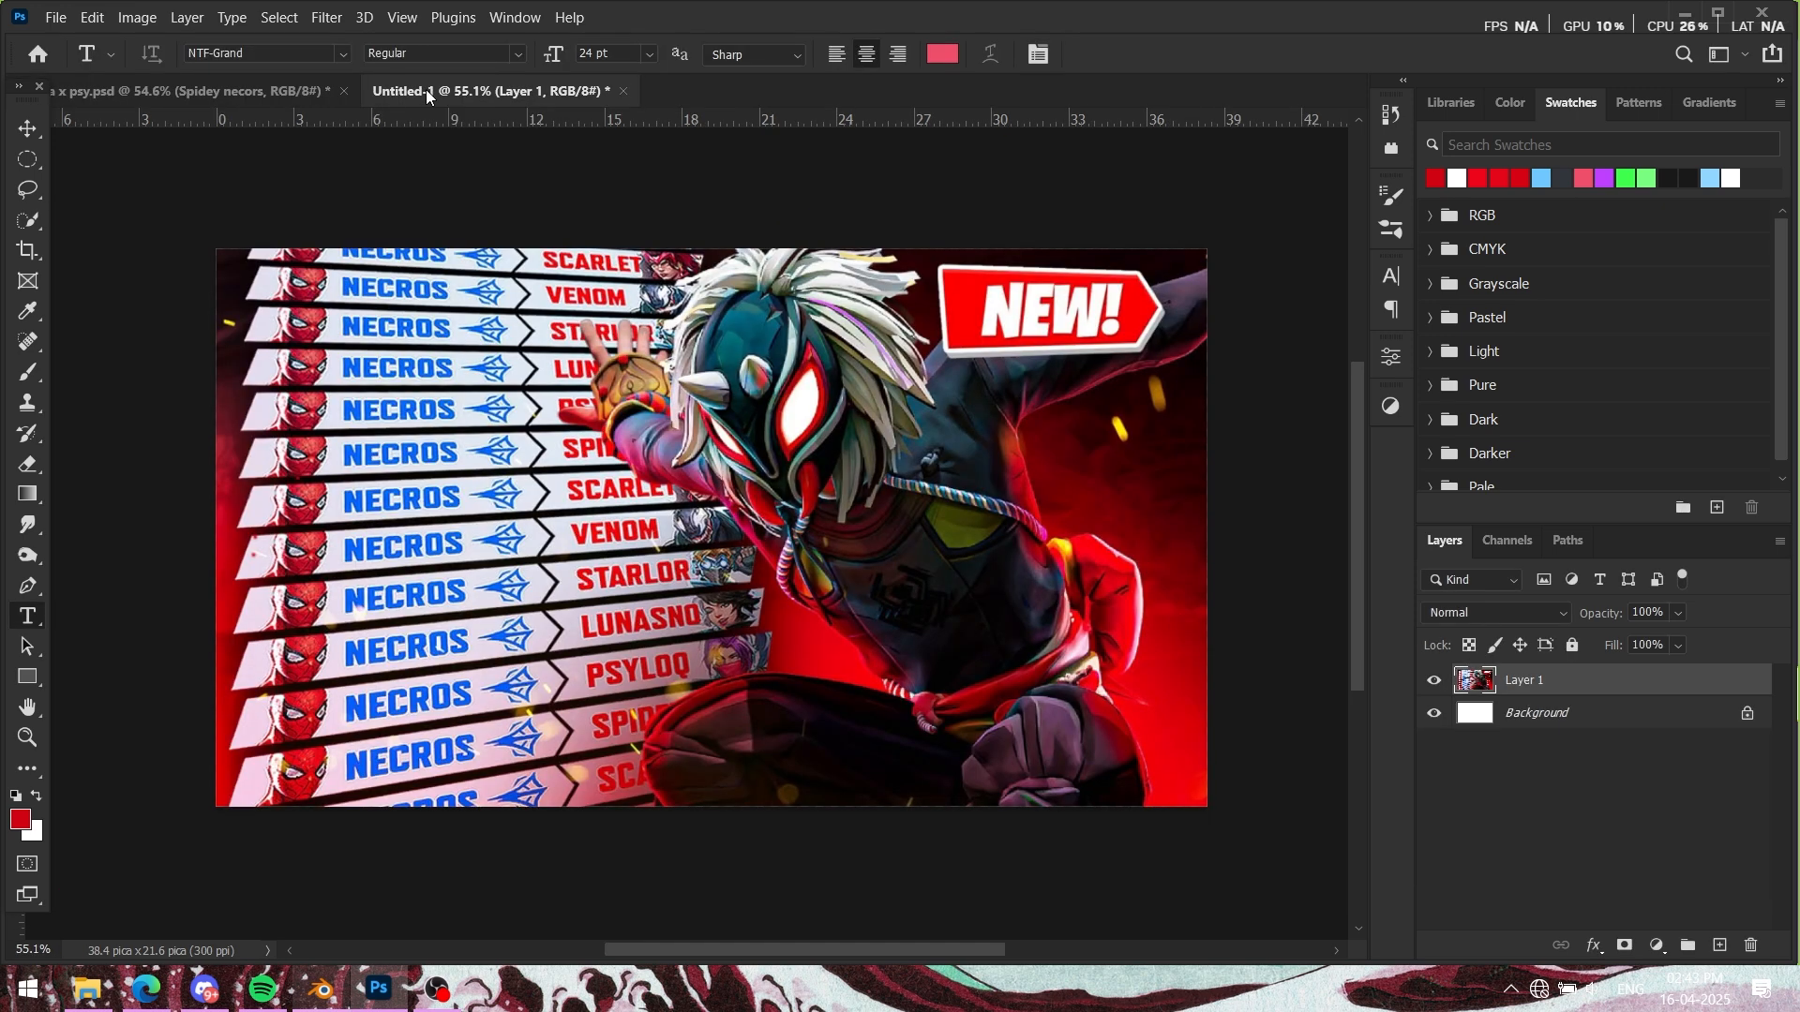
left_click(263, 86)
left_click(527, 93)
left_click(253, 141)
left_click(266, 89)
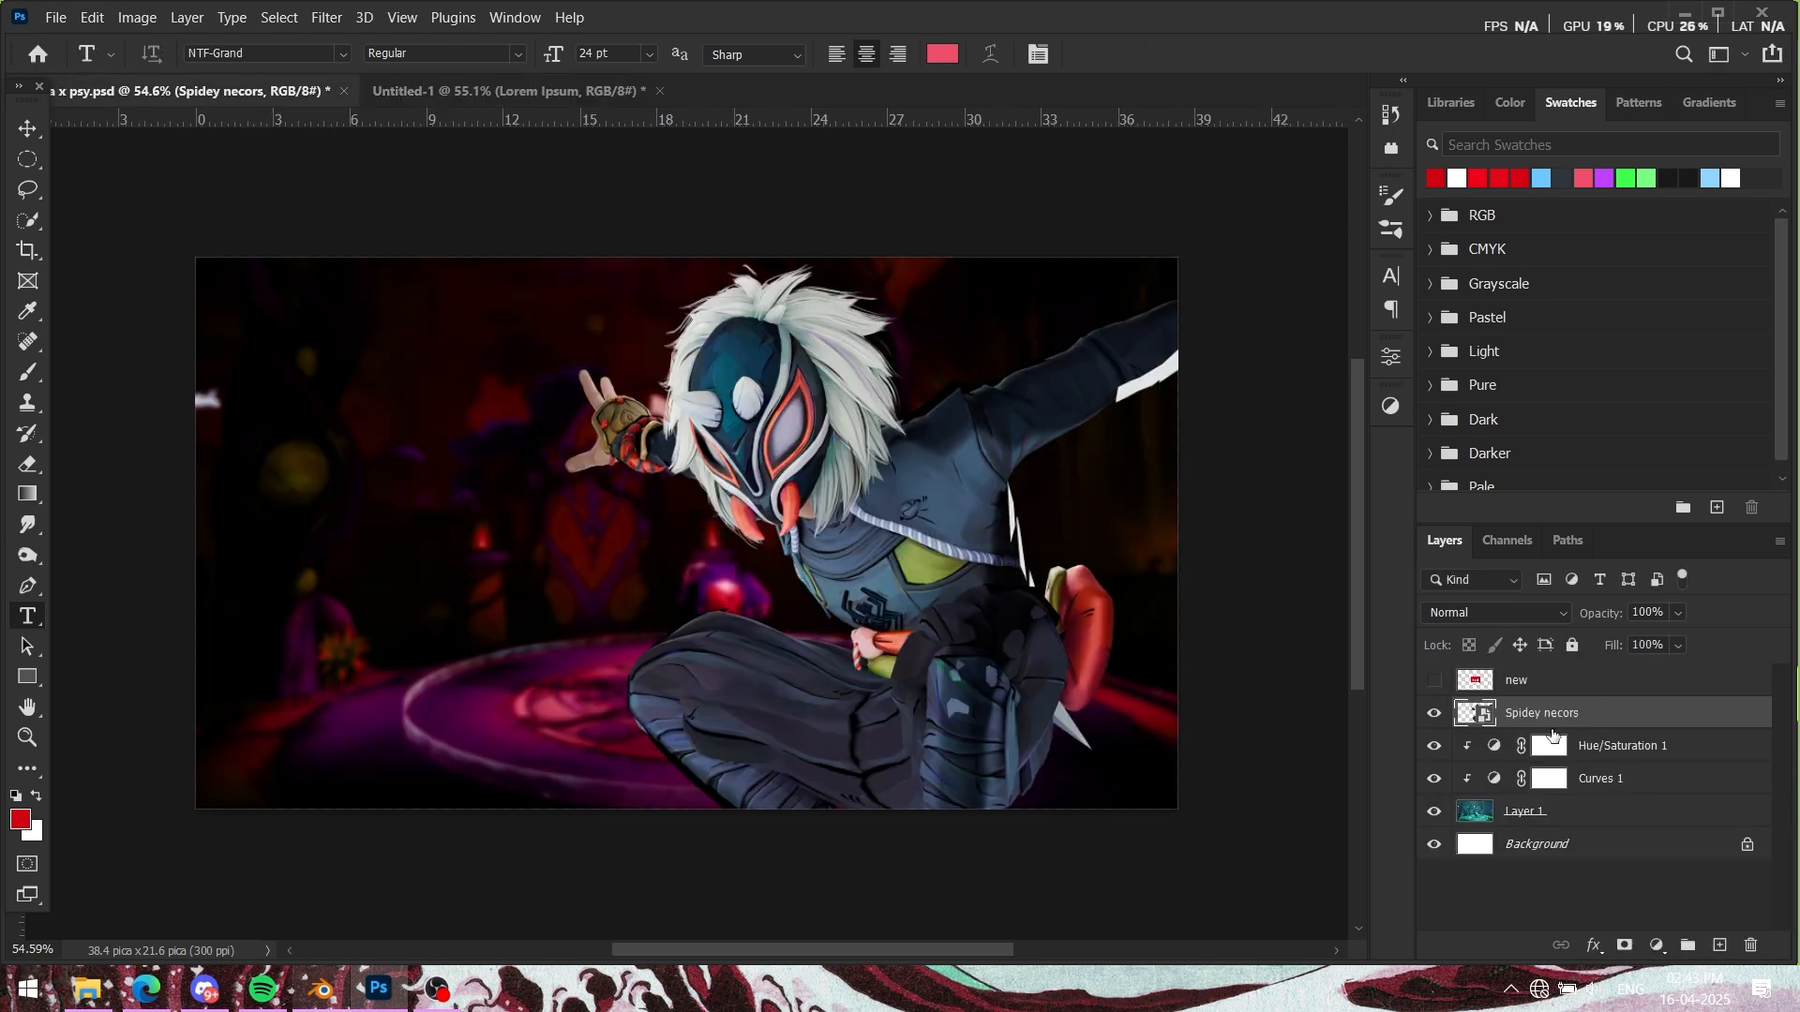
left_click(419, 88)
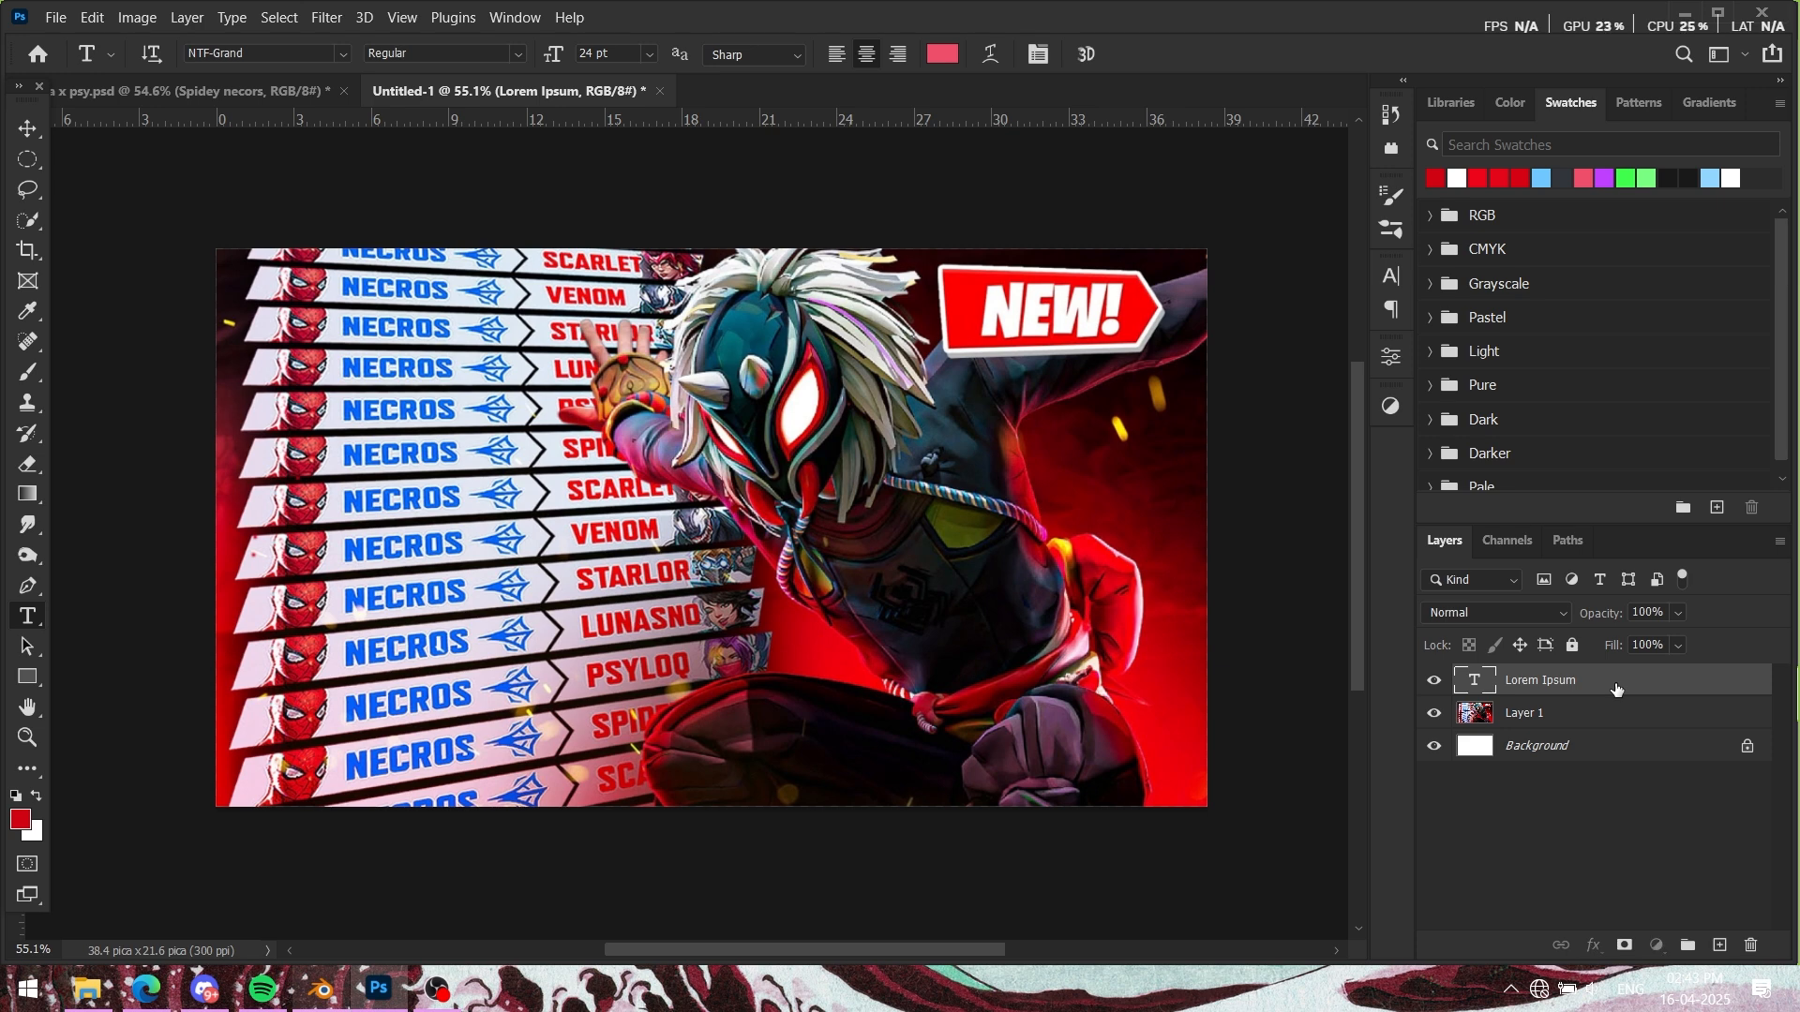
key("Delete")
Step: Enlarge the Spidey necors character slightly so the hair meets the canvas's upper edge and the body fills more of the frame
left_click(154, 80)
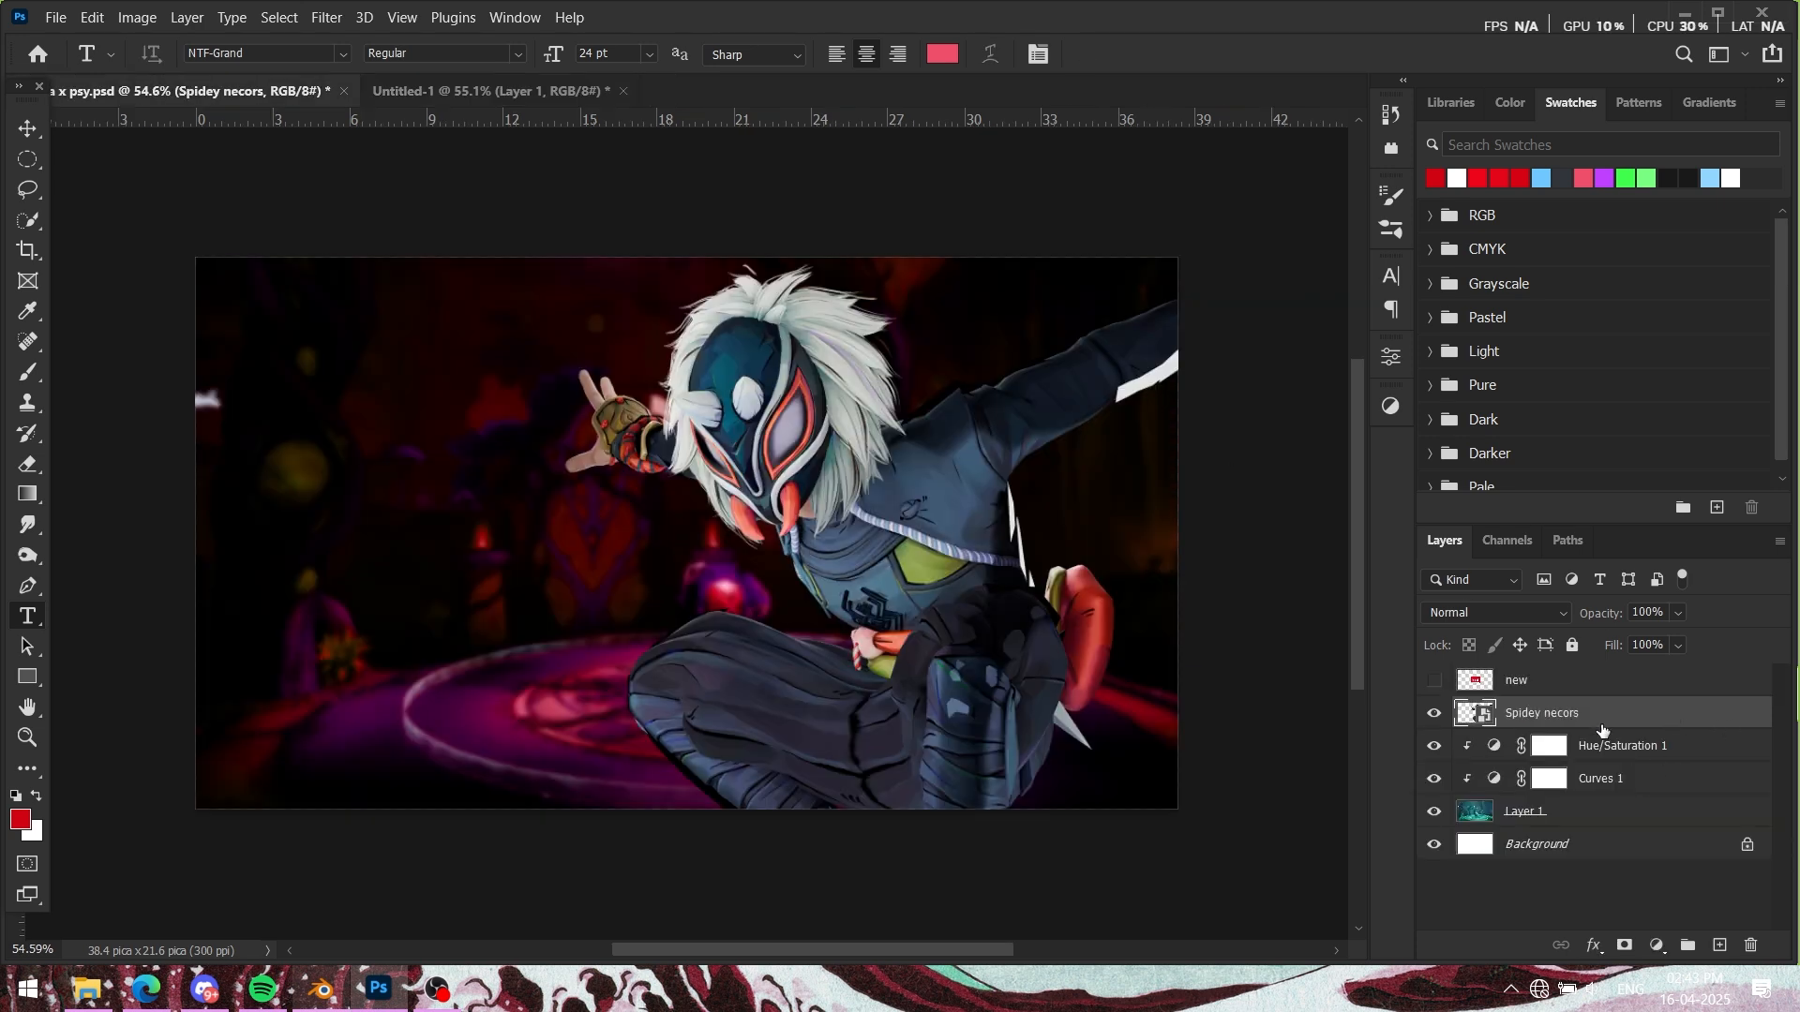
key("ctrl+t")
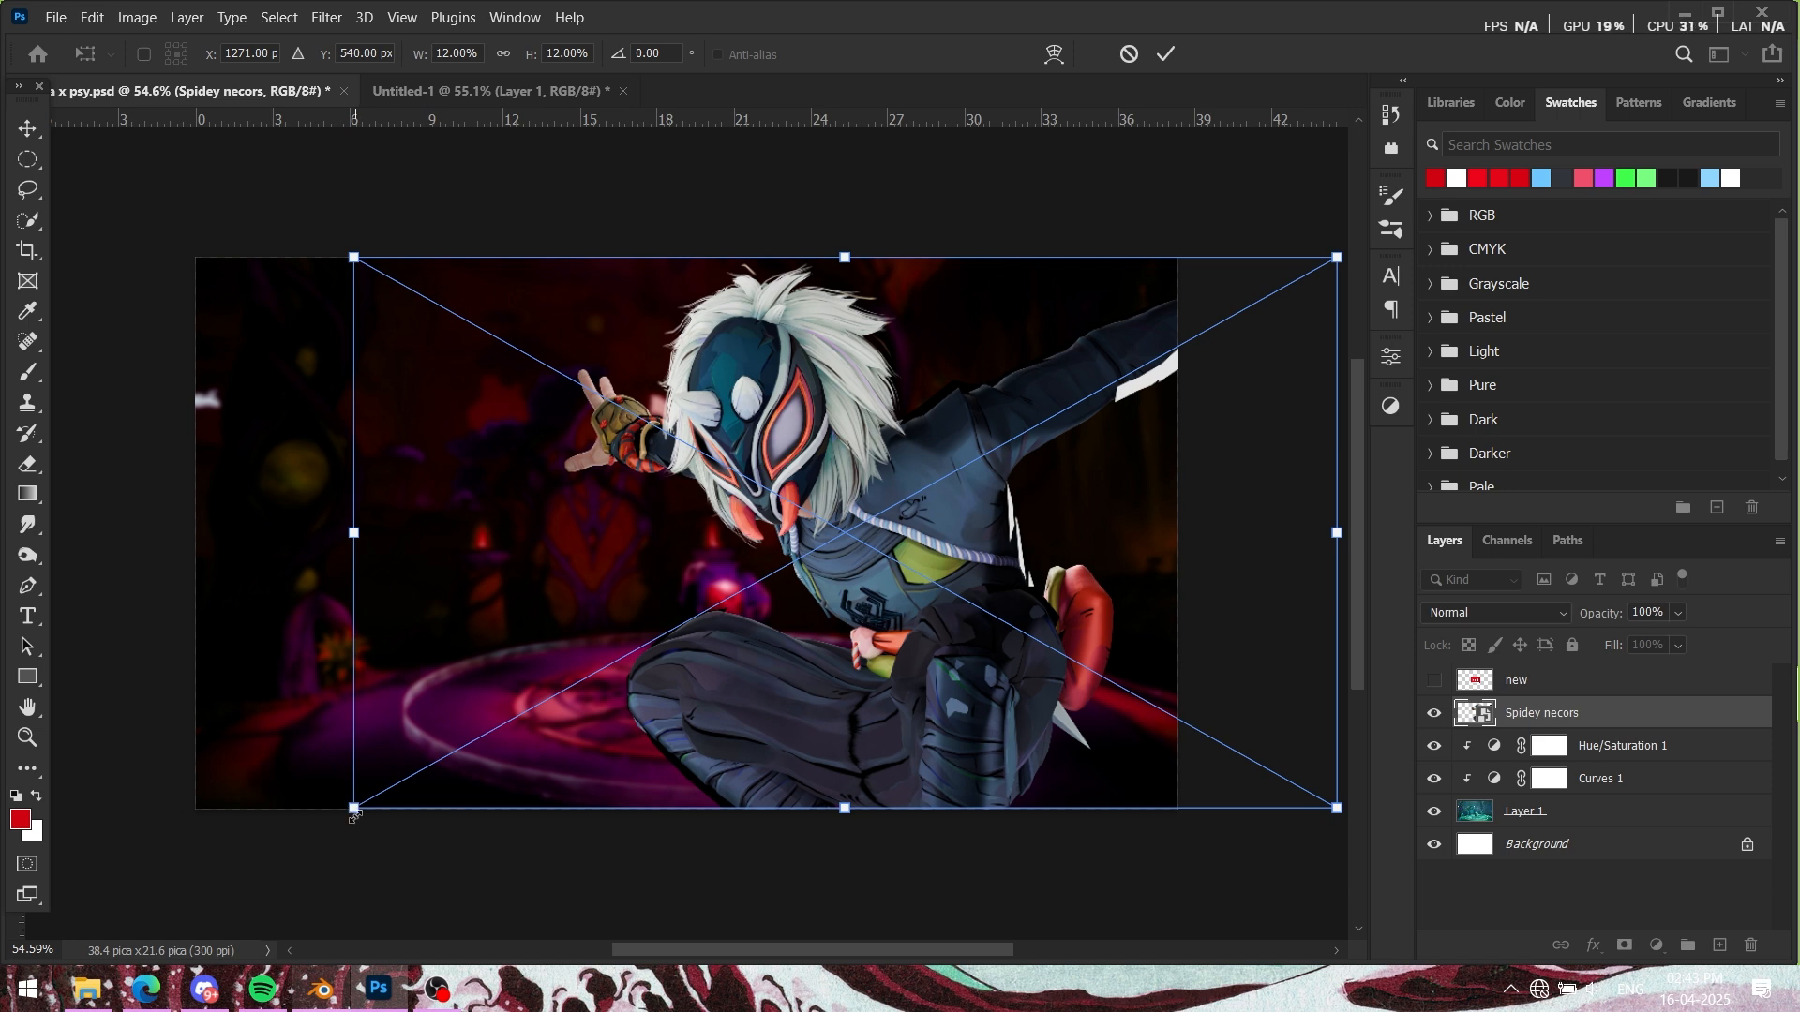
left_click_drag(354, 814, 322, 815)
key("Return")
key("t")
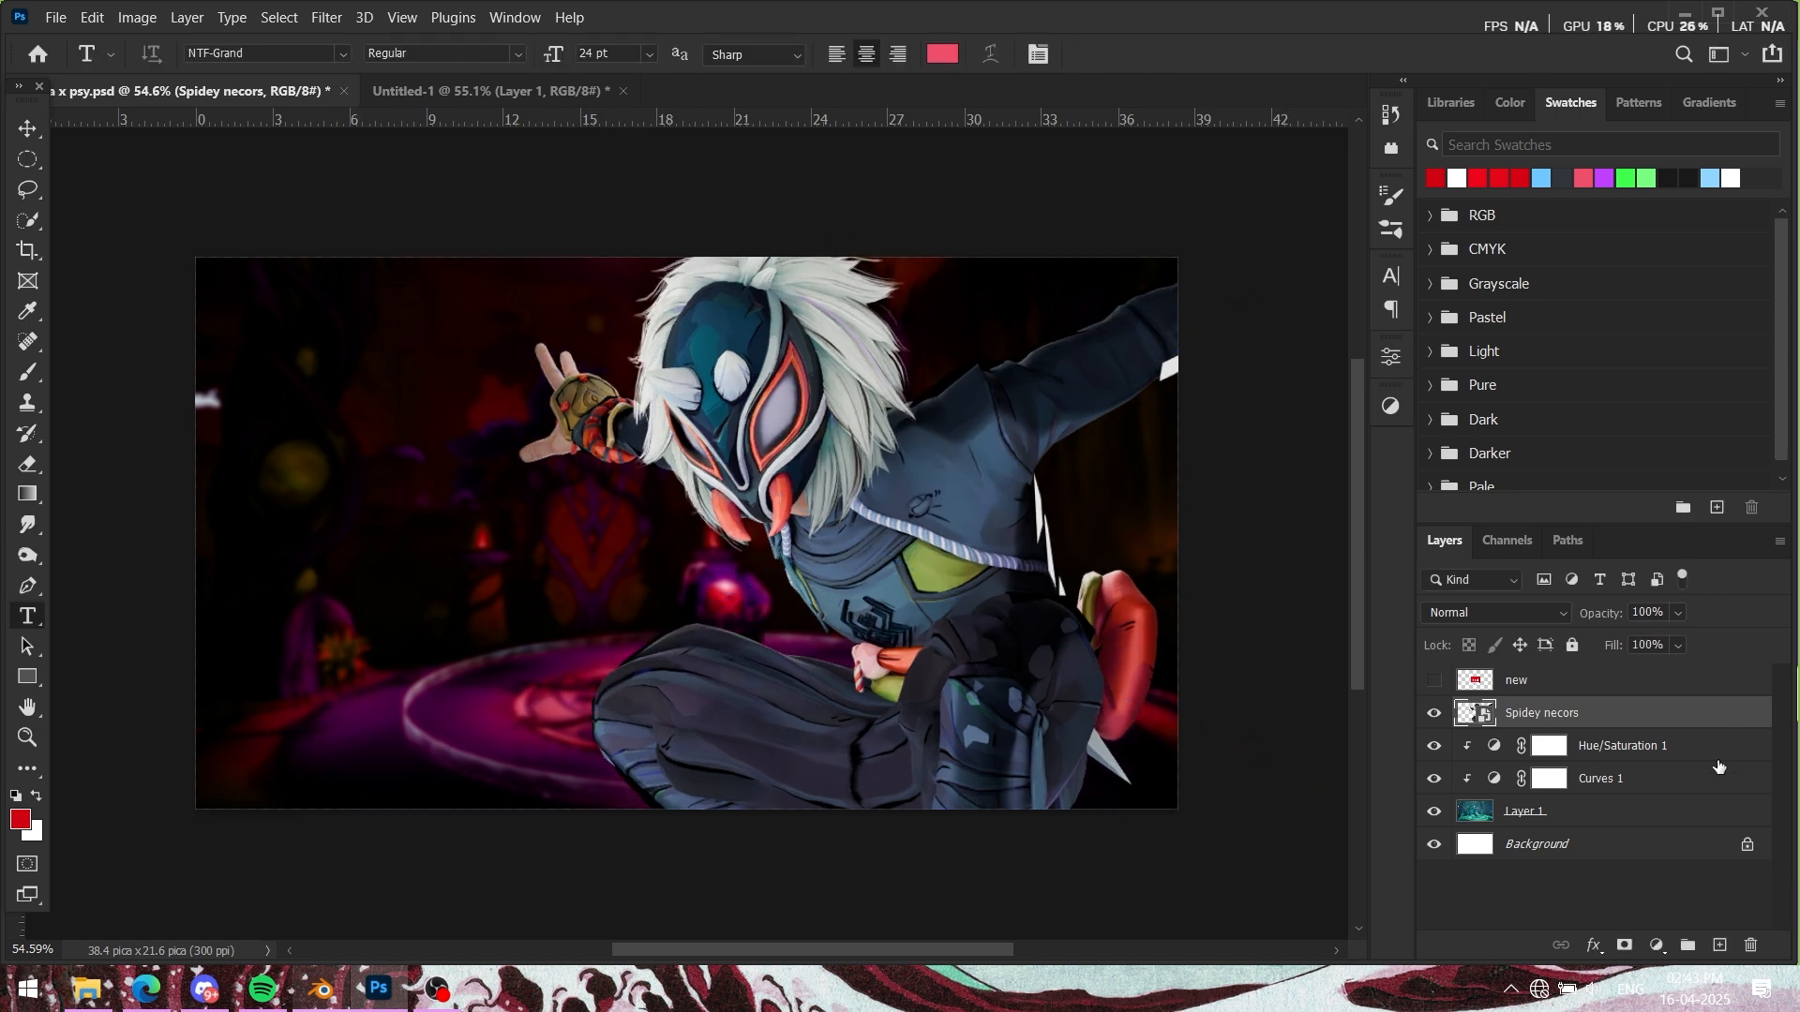
key("ctrl+t")
mouse_move(793, 593)
left_mouse_down()
mouse_move(814, 590)
mouse_move(800, 581)
left_mouse_up()
key("Return")
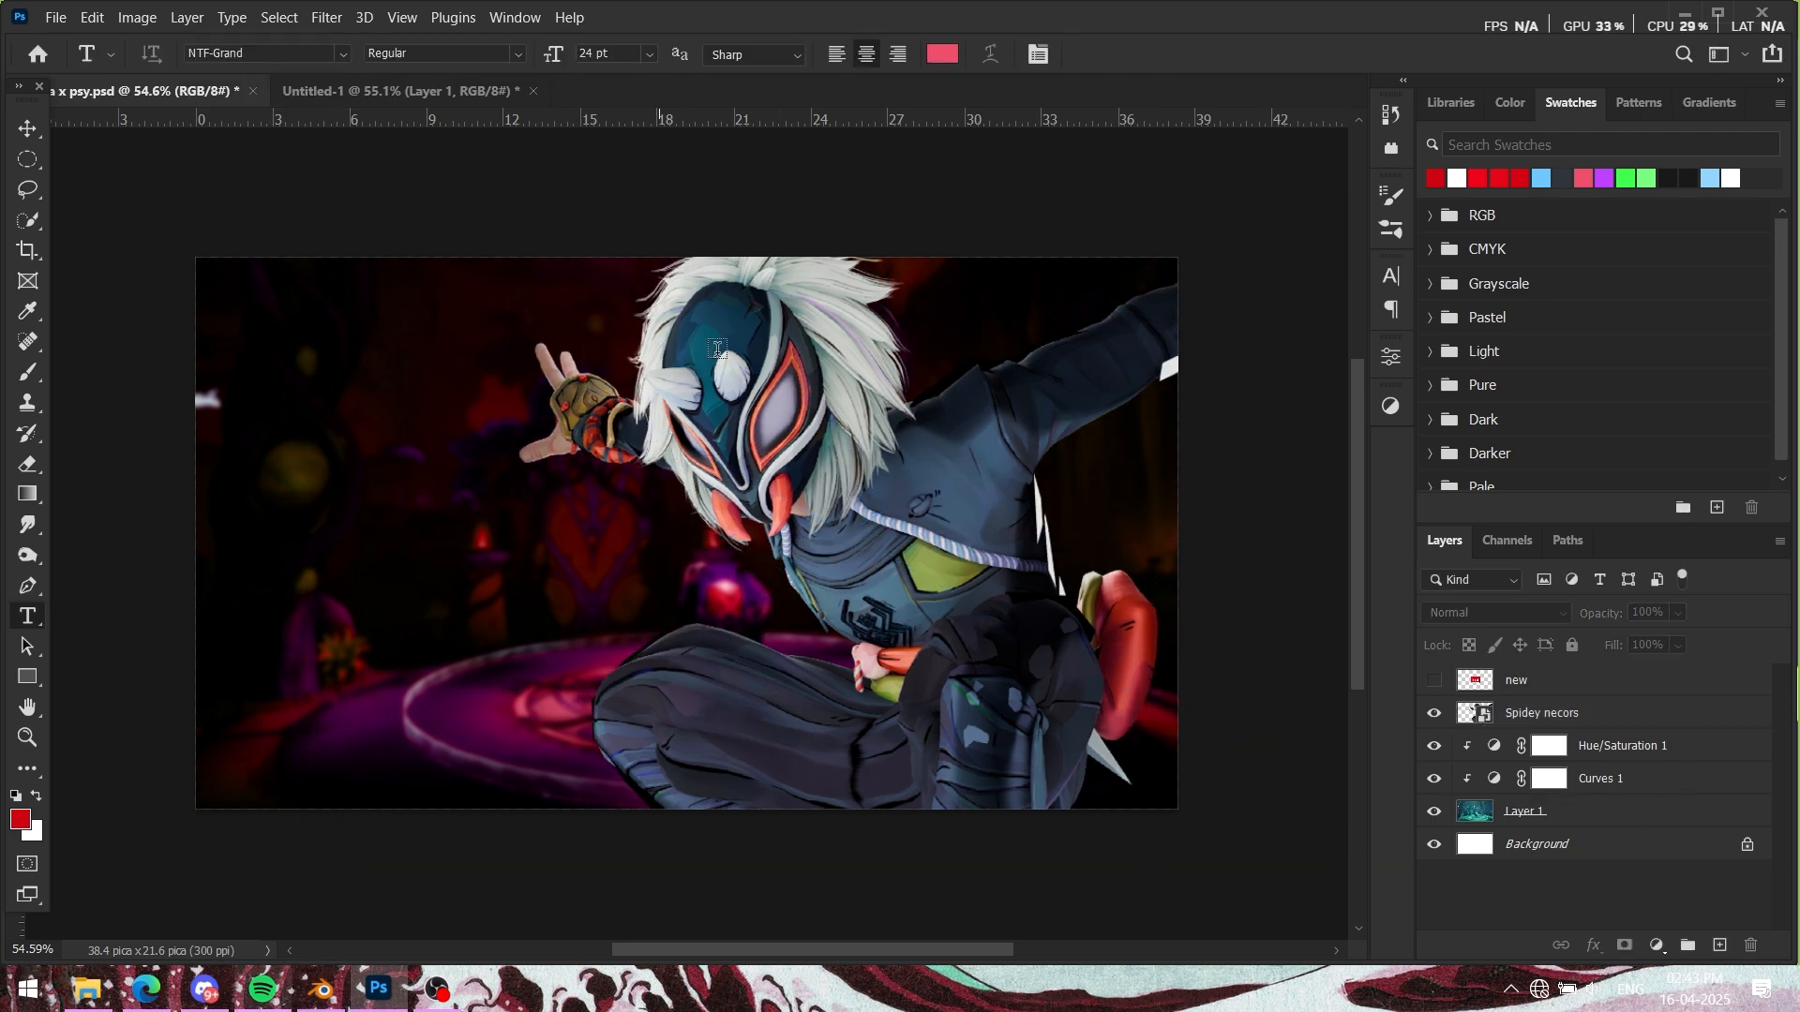
Step: Consult the Untitled-1 reference thumbnail, copy the freerangestock.com red smoke image from the browser's image results, and return to Photoshop
left_click(439, 91)
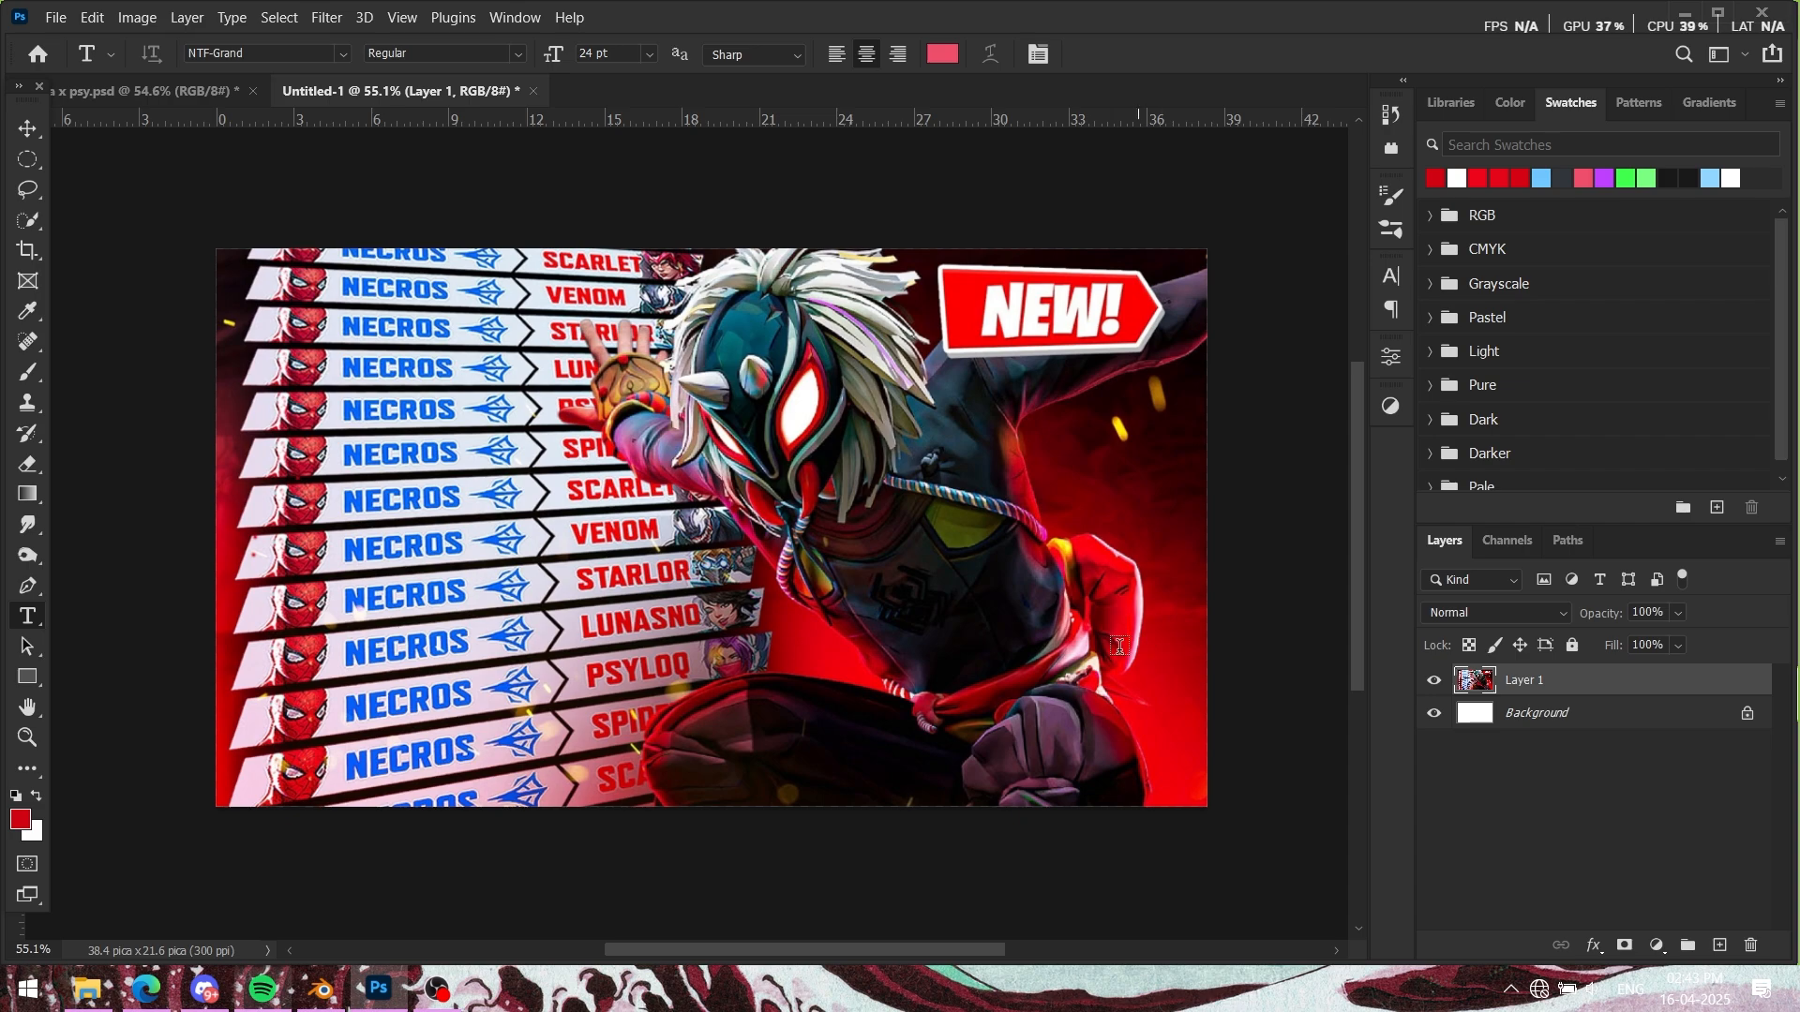
scroll(1072, 549, "up", 4)
scroll(1078, 548, "down", 2)
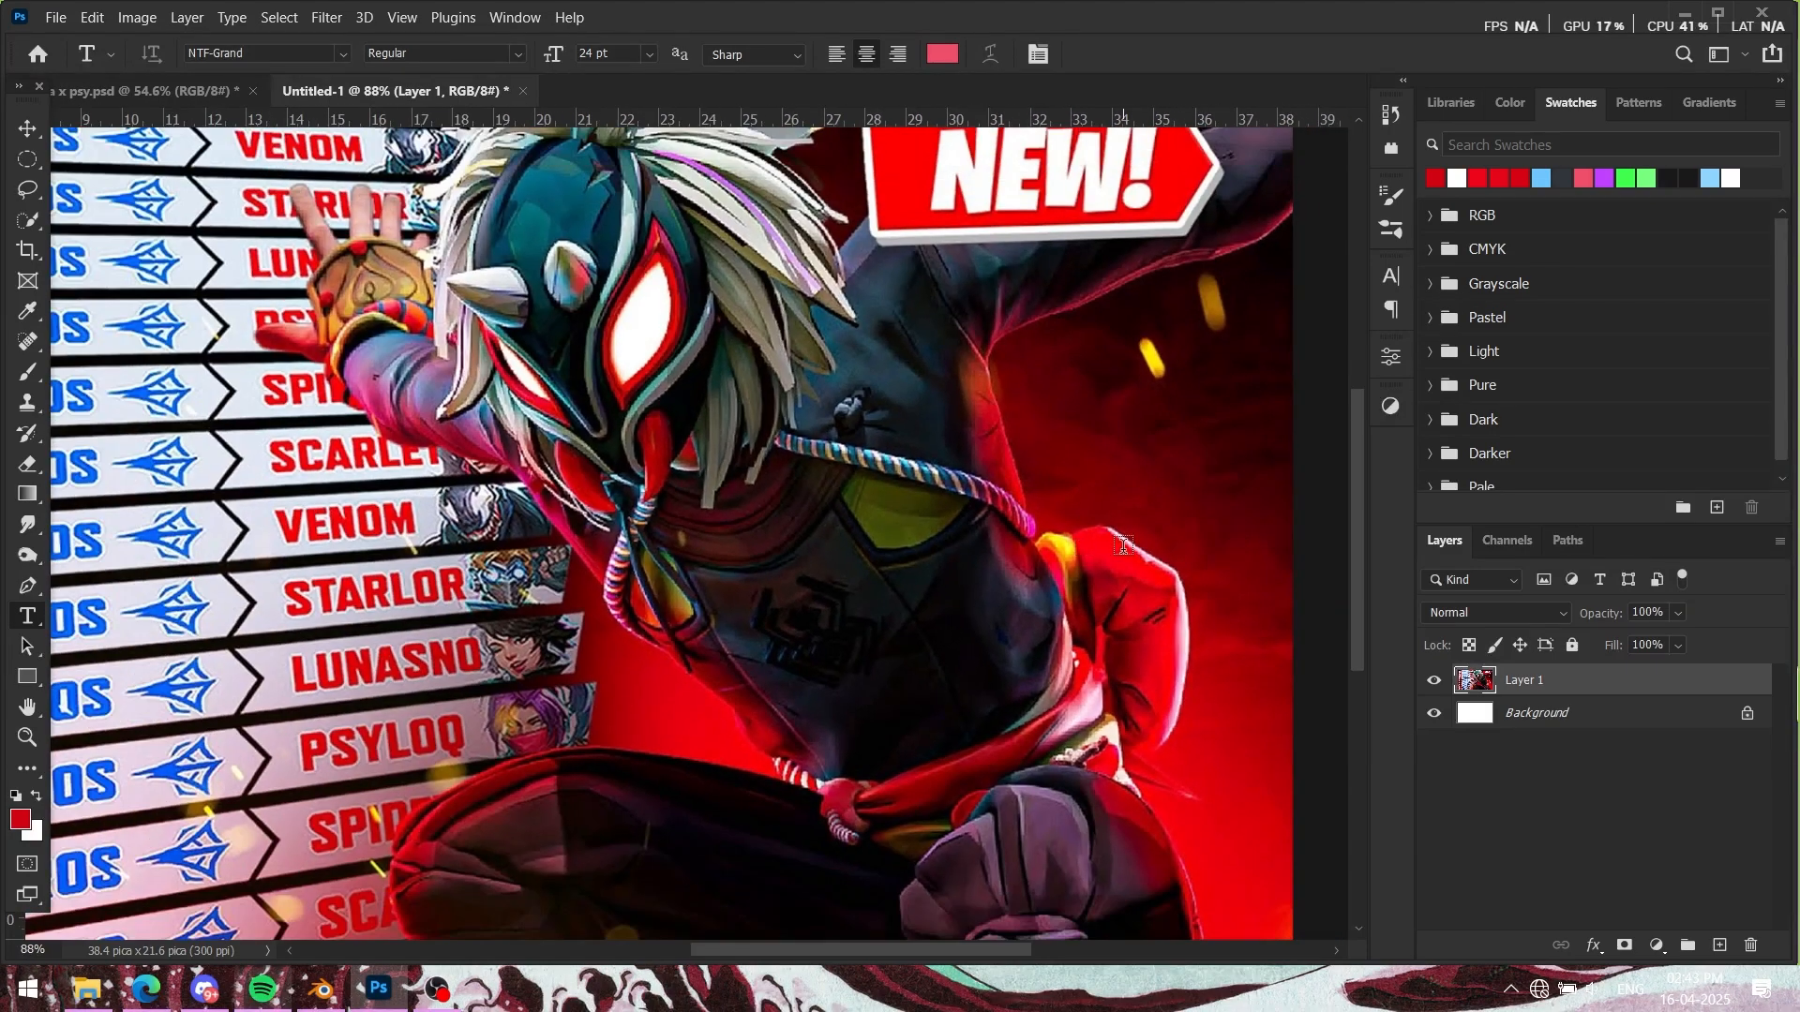
scroll(1078, 469, "down", 1)
scroll(1078, 506, "down", 1)
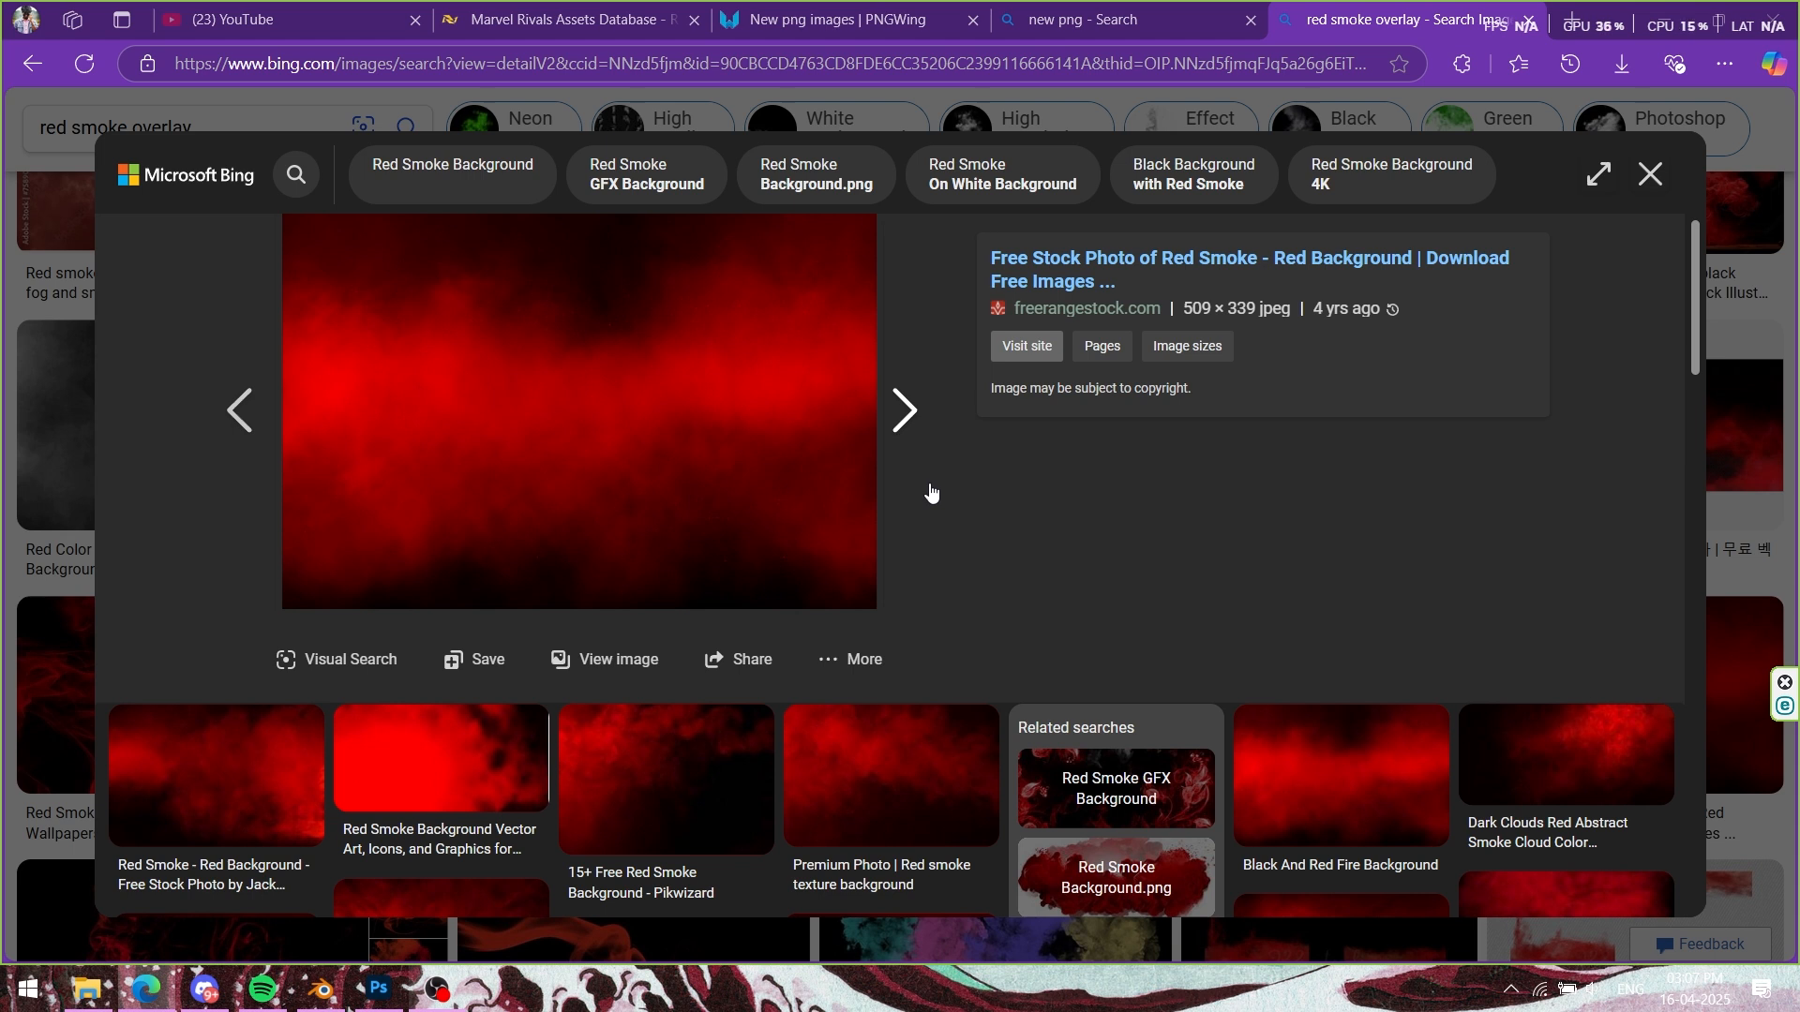
right_click(617, 369)
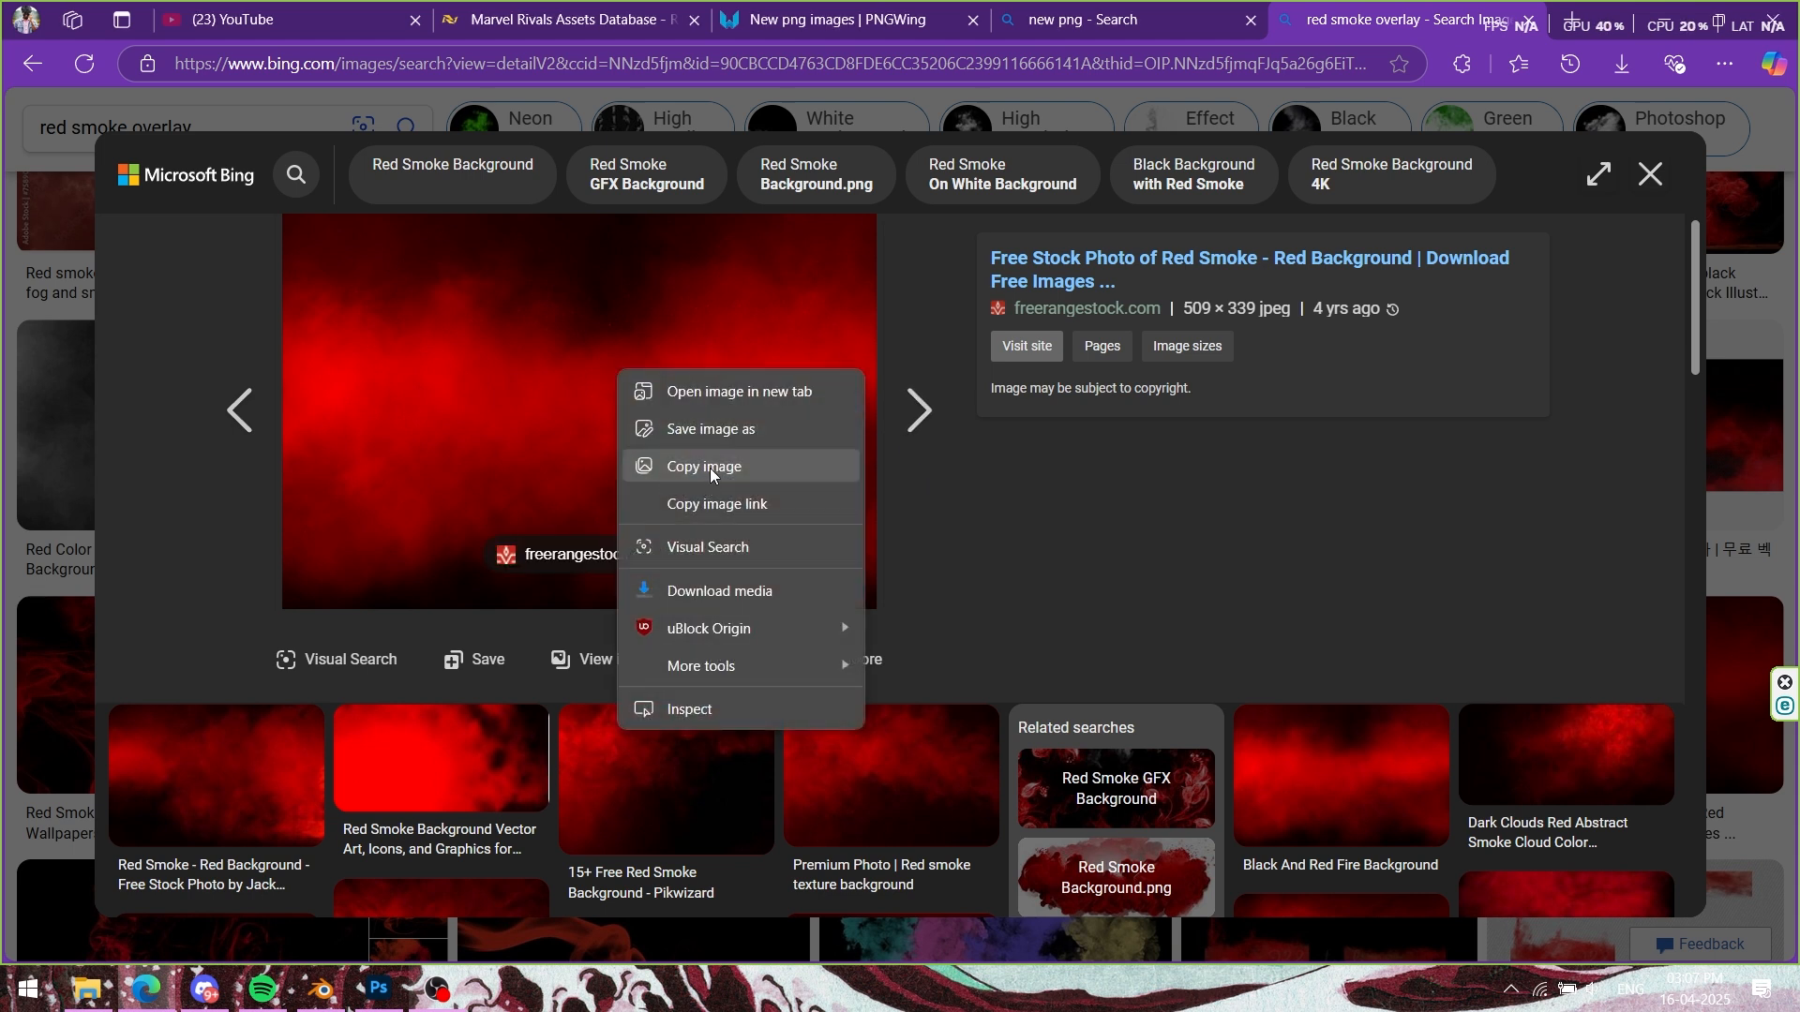
left_click(711, 466)
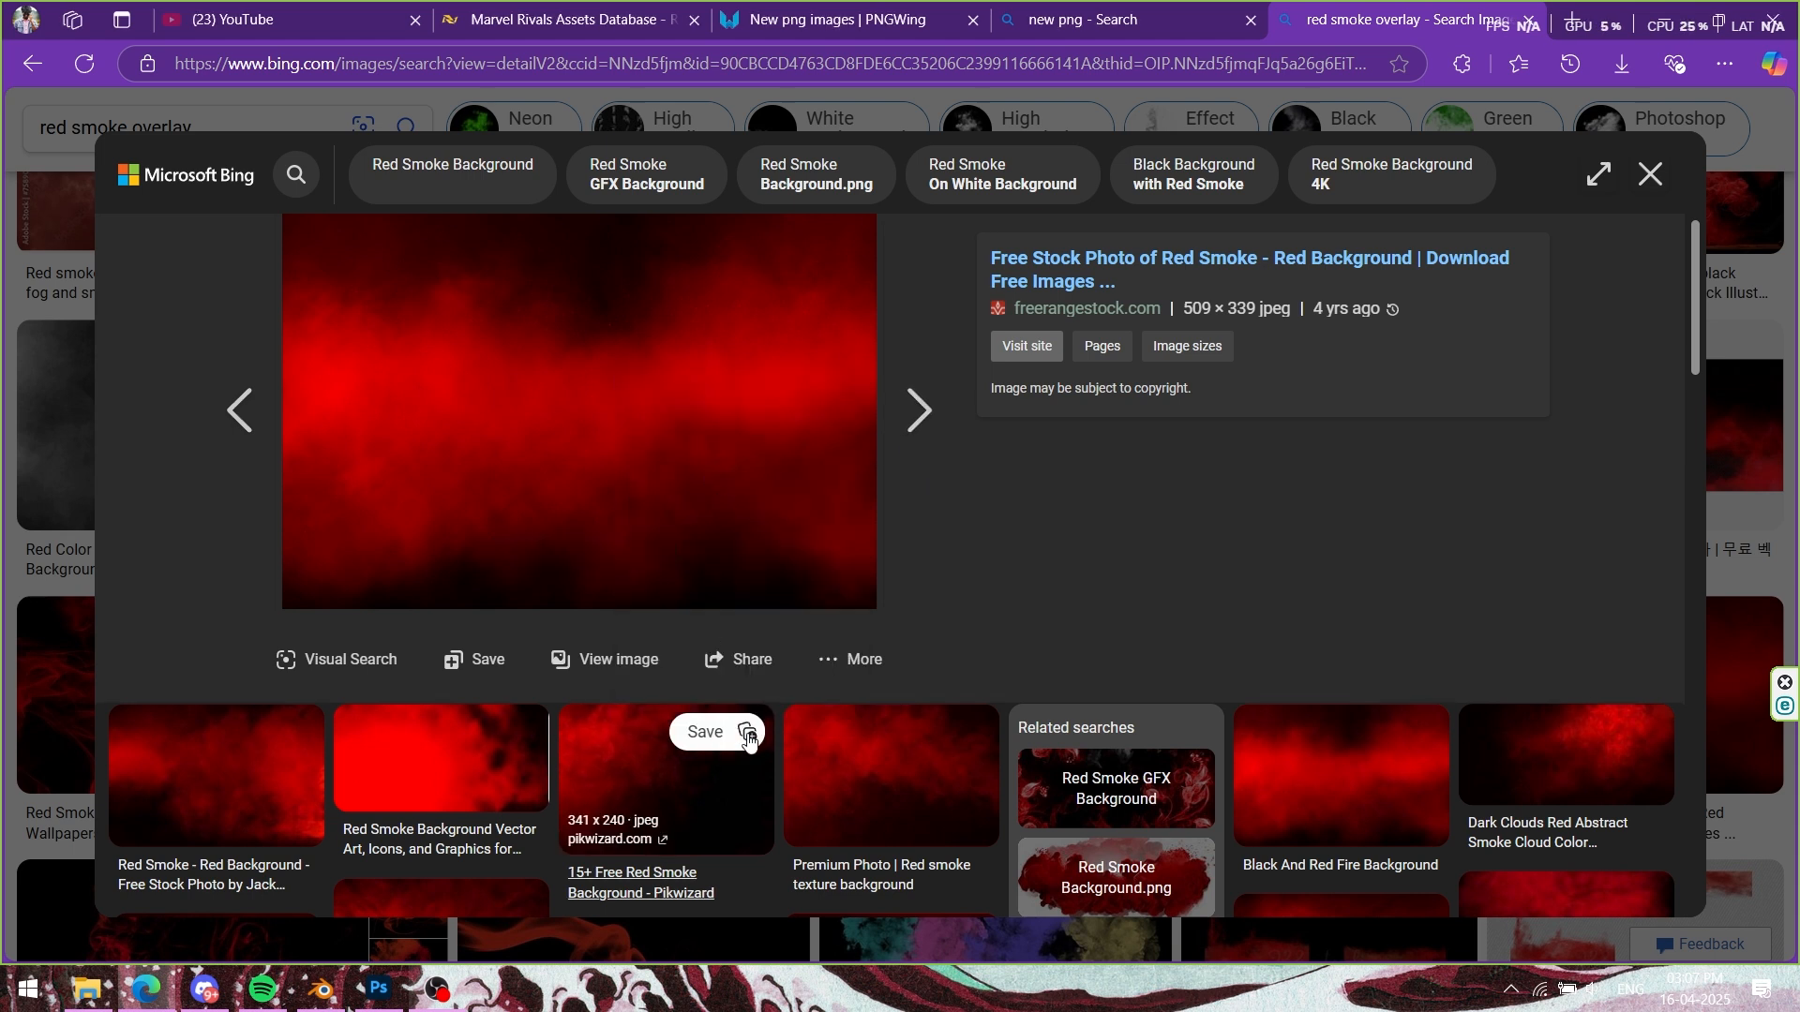
left_click(437, 989)
left_click(378, 989)
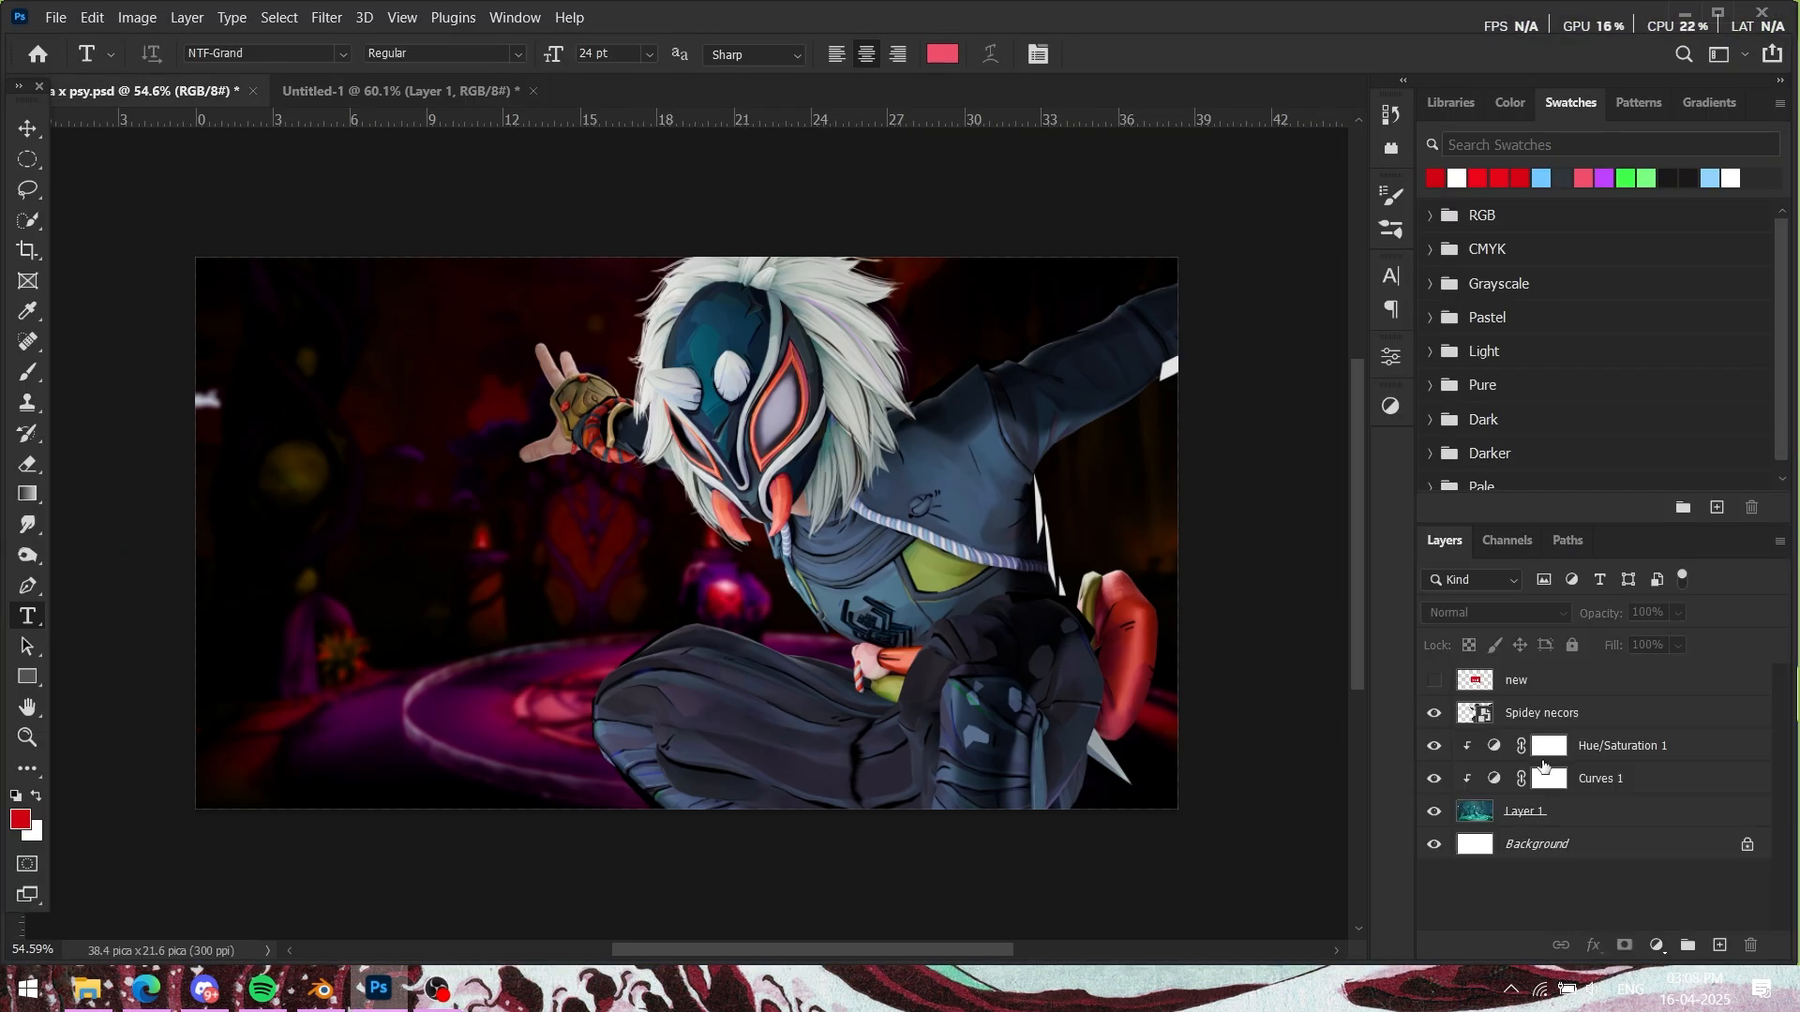
Step: Paste the red smoke above the Hue/Saturation 1 layer and scale it to about 384% by 359% to cover the canvas
left_click(1601, 750)
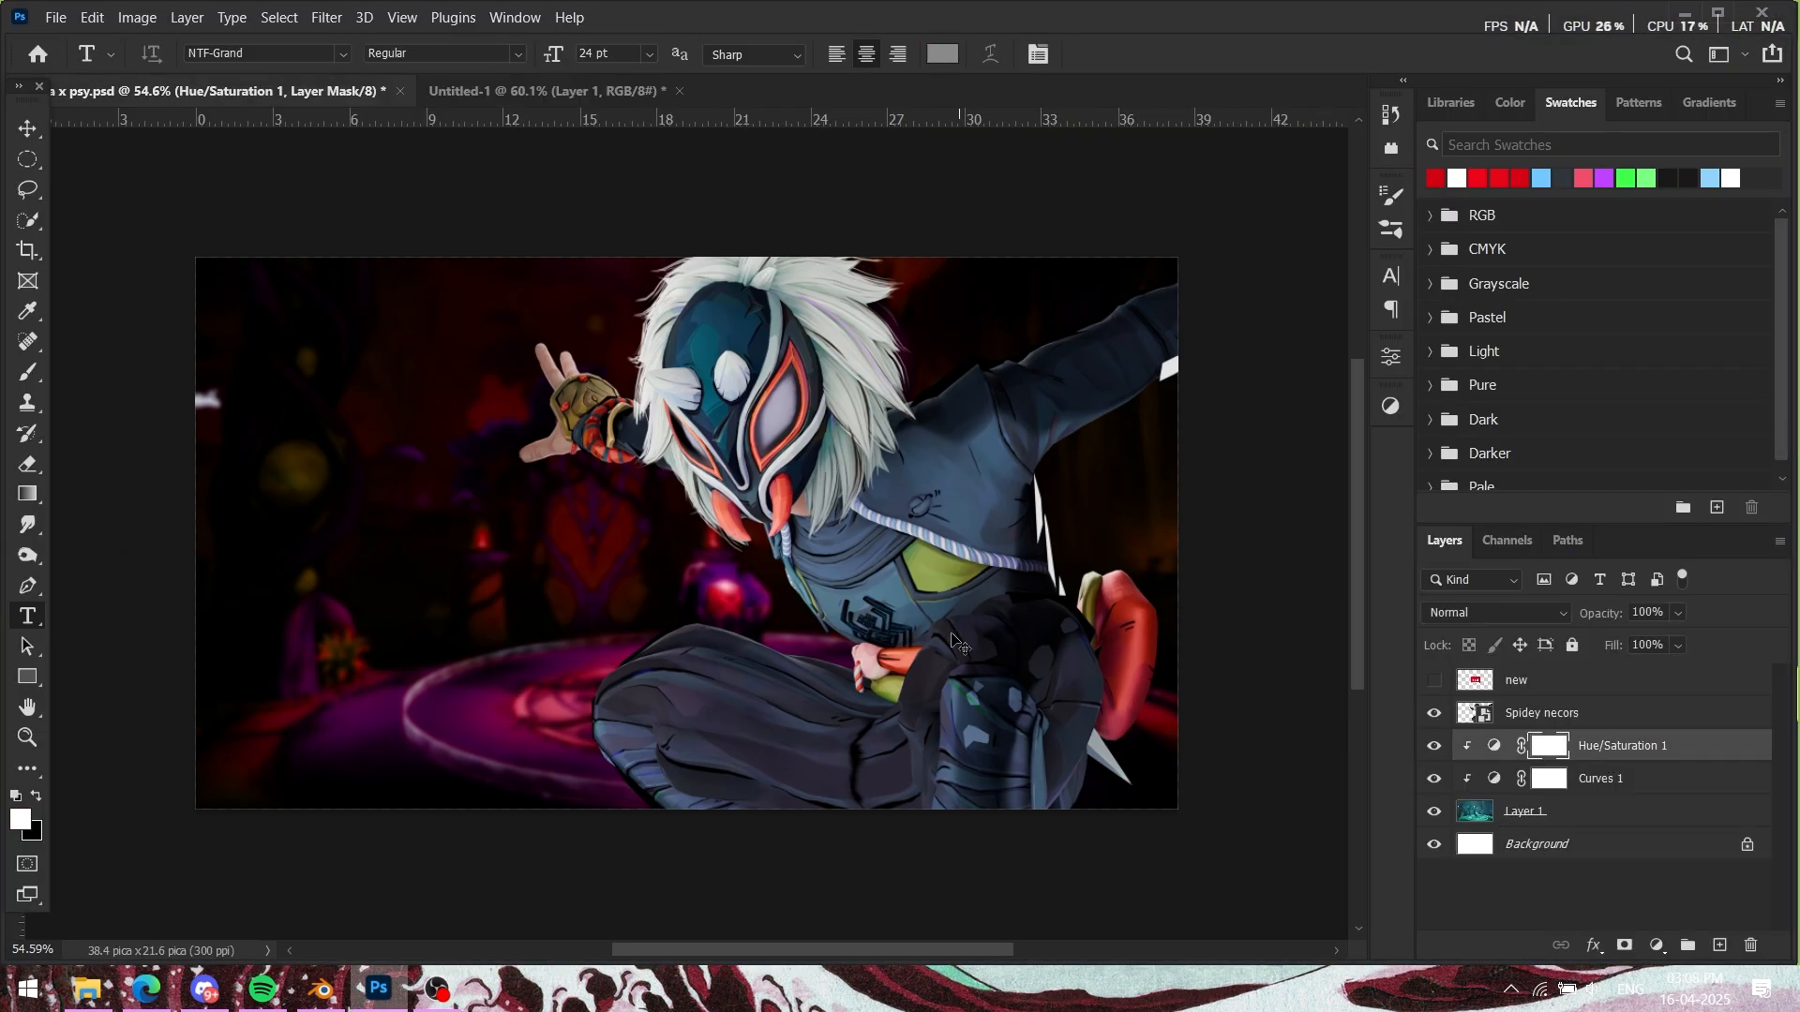
key("ctrl+v")
key("ctrl+t")
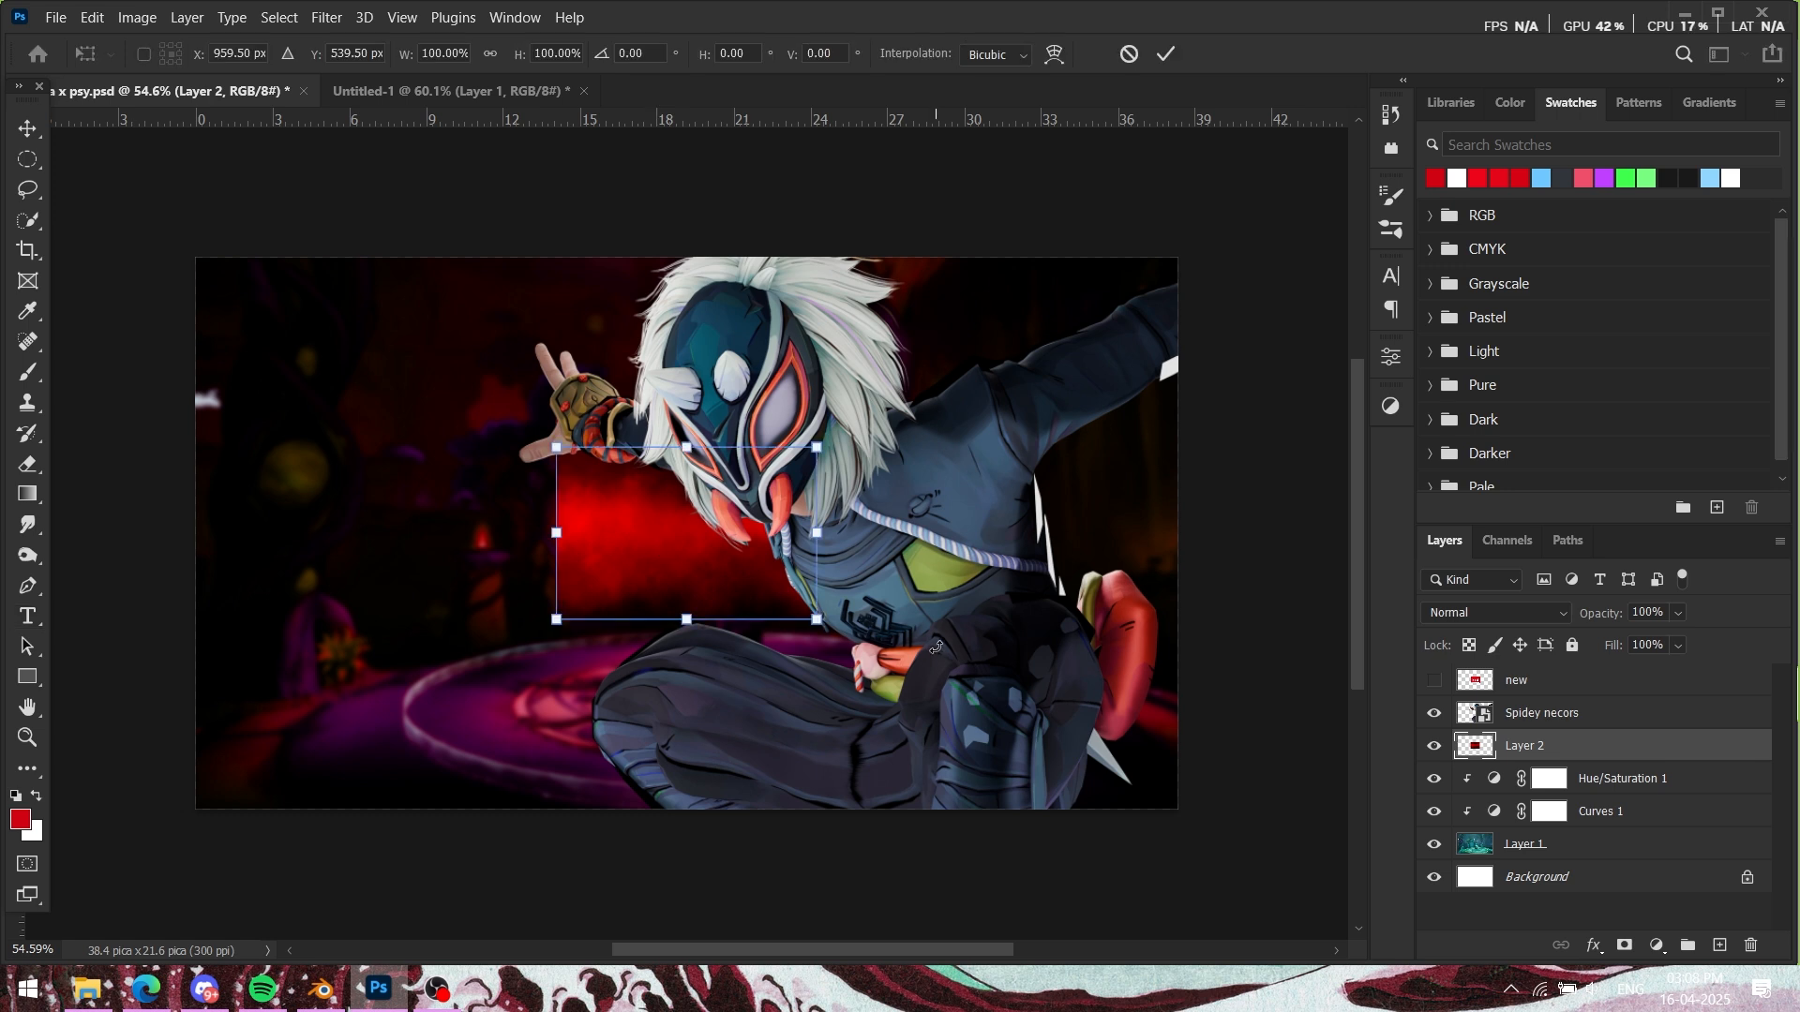
left_click_drag(817, 619, 1178, 869)
left_click(1166, 58)
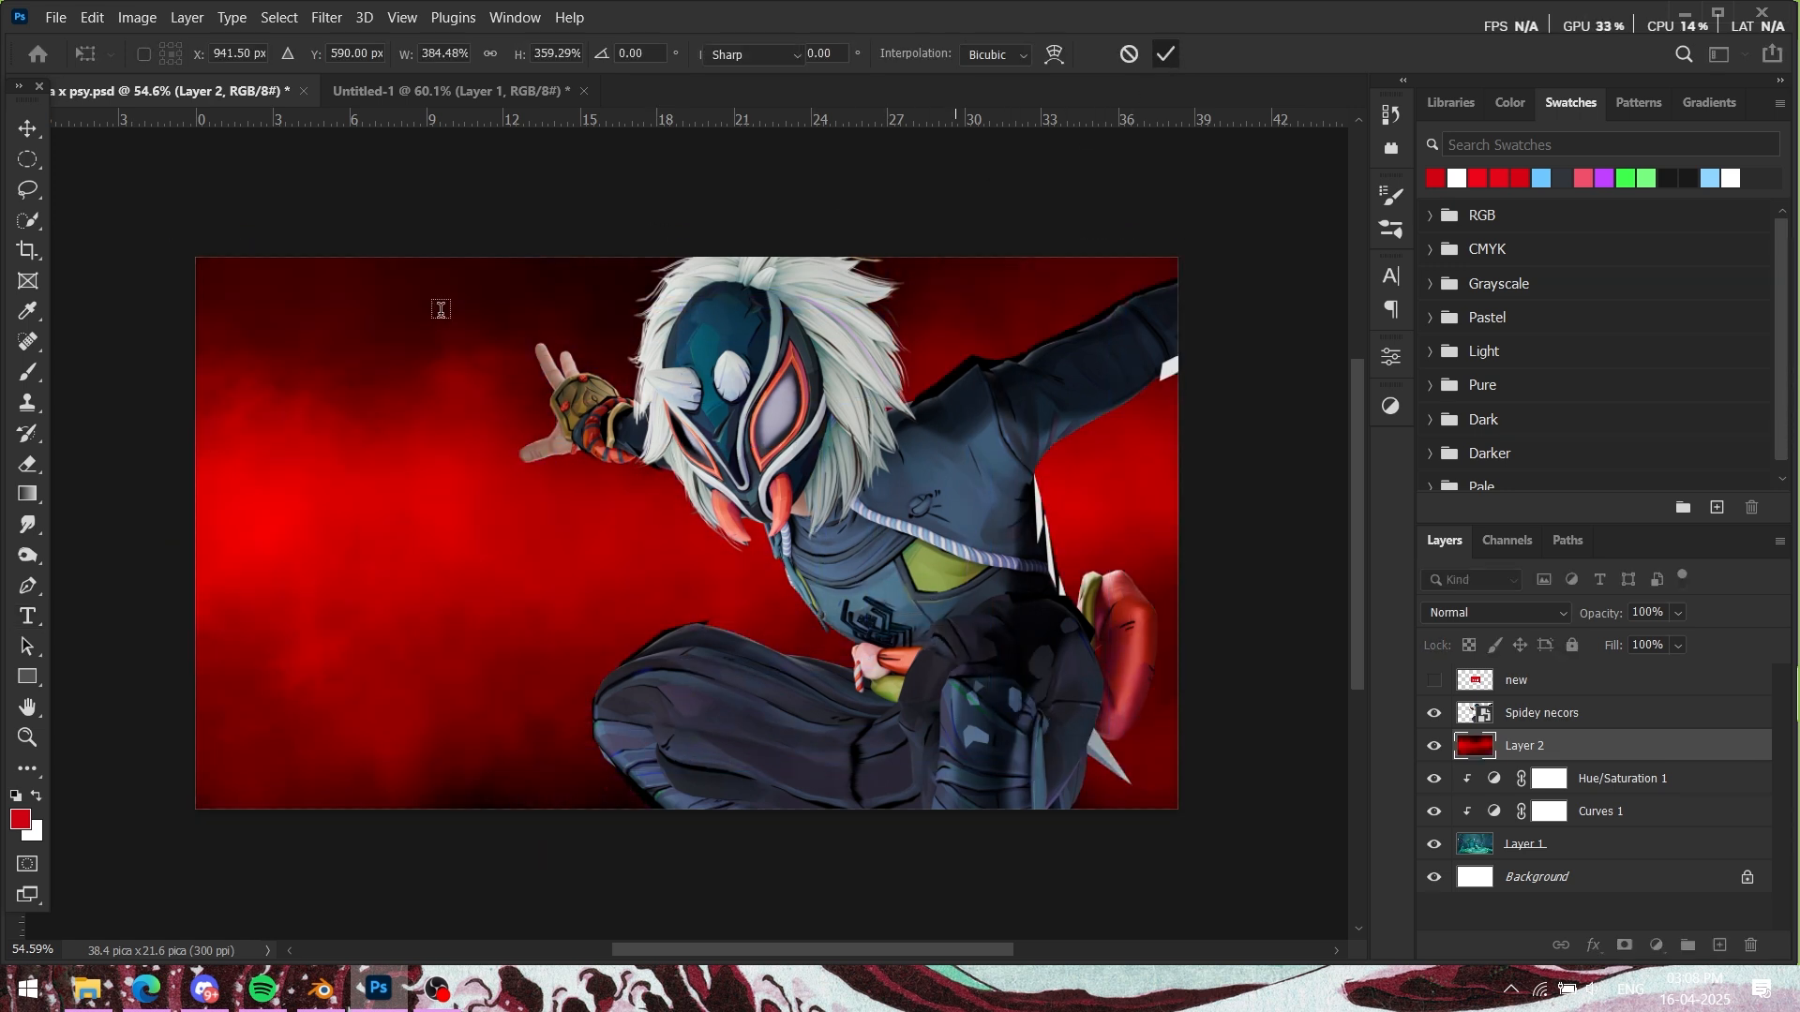
key("t")
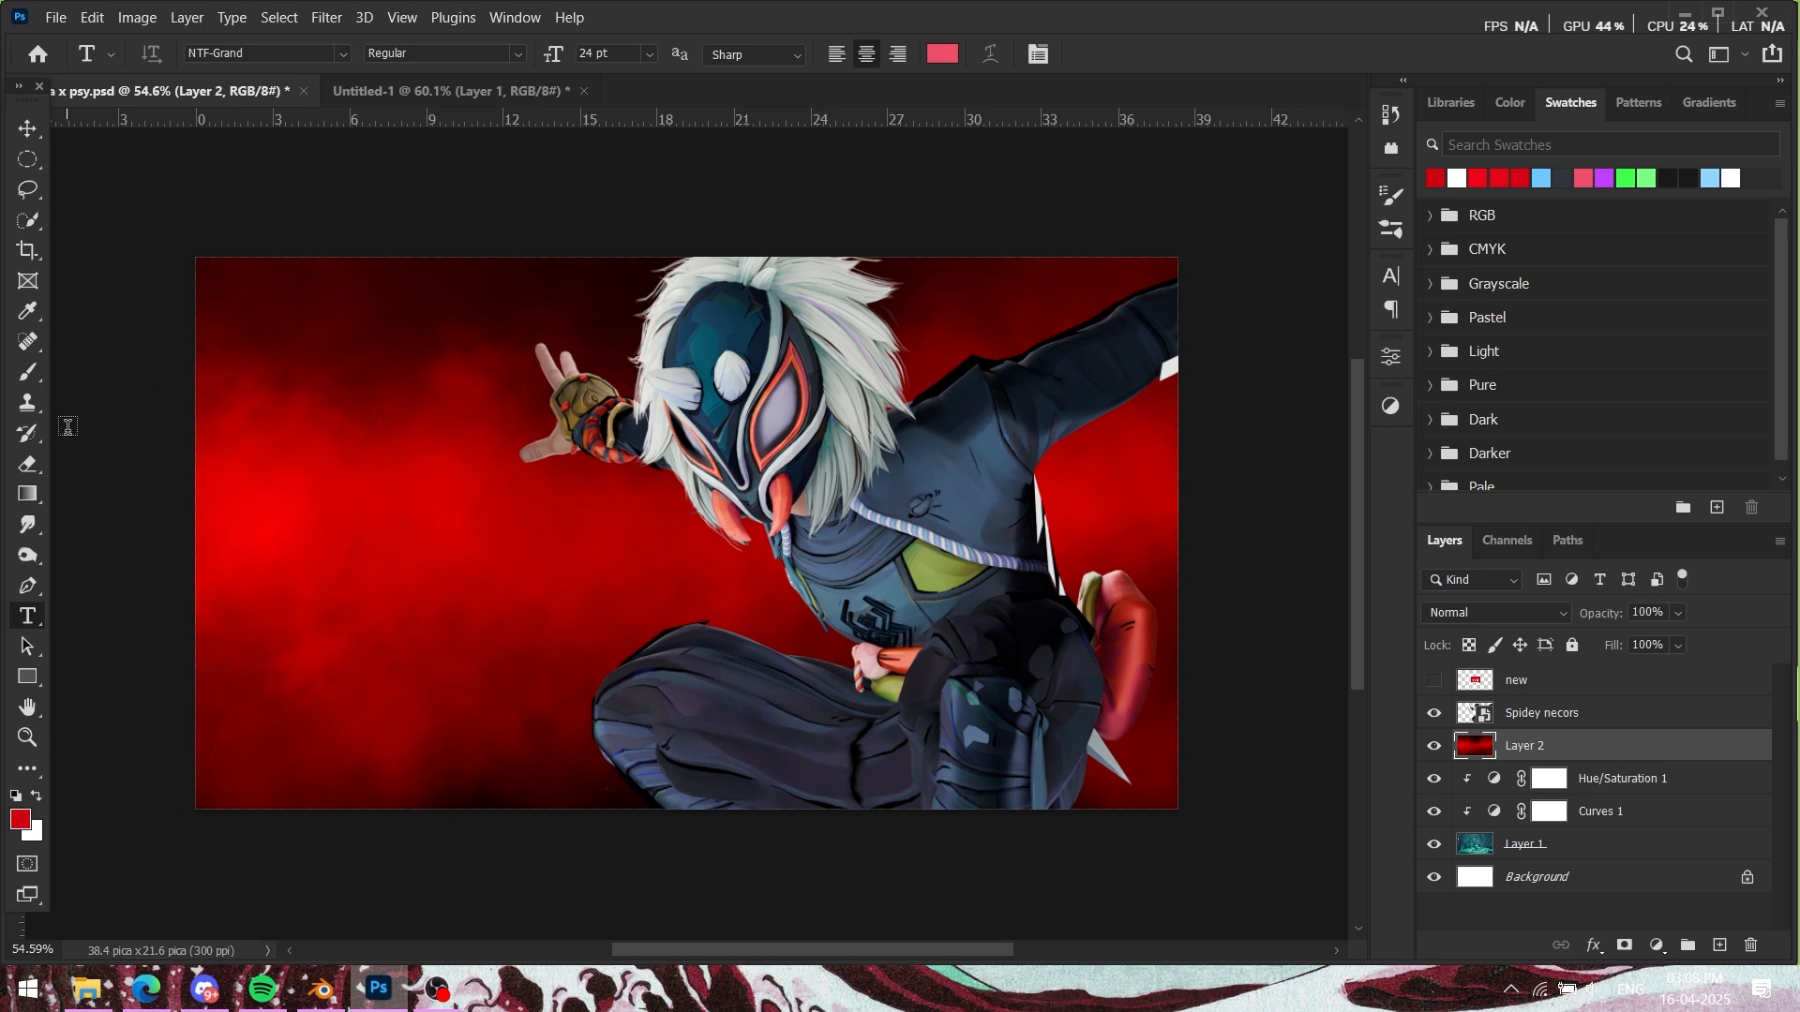
Step: Erase the upper part of the red smoke on Layer 2 with a soft 888 px eraser, revealing the dark background
left_click(28, 464)
left_click(122, 462)
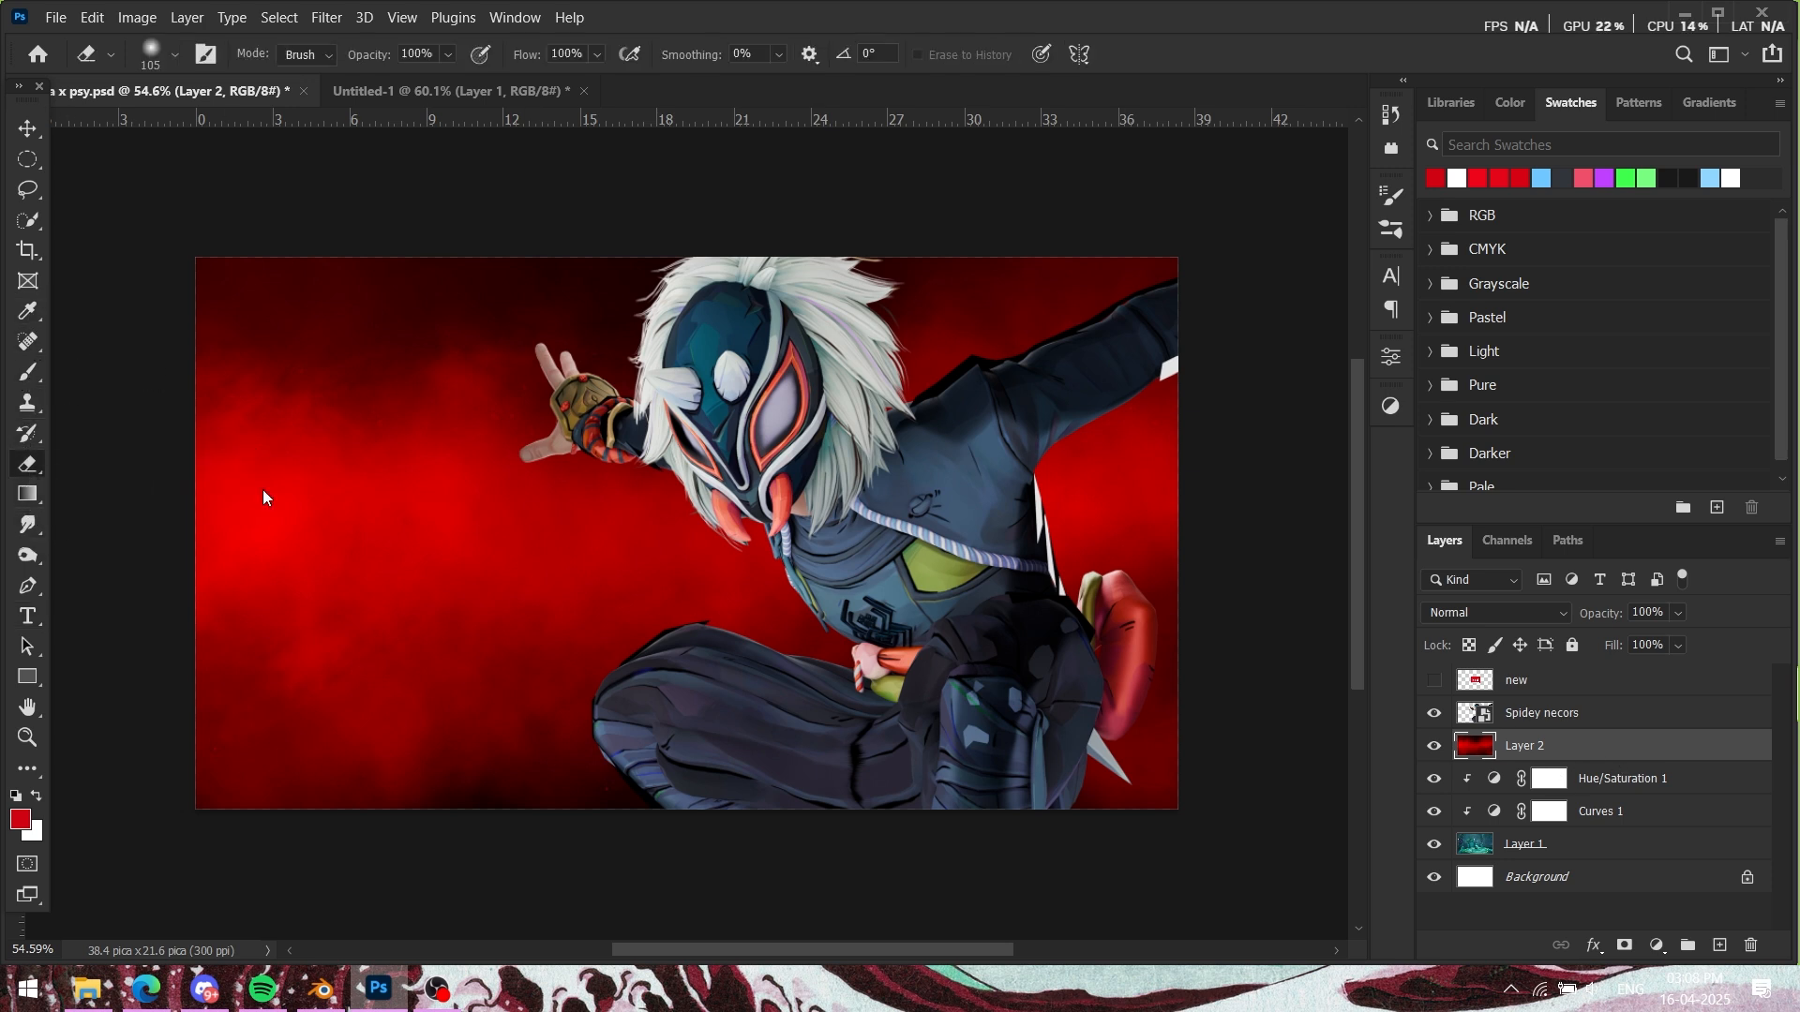
right_click(507, 483)
type("888")
key("Return")
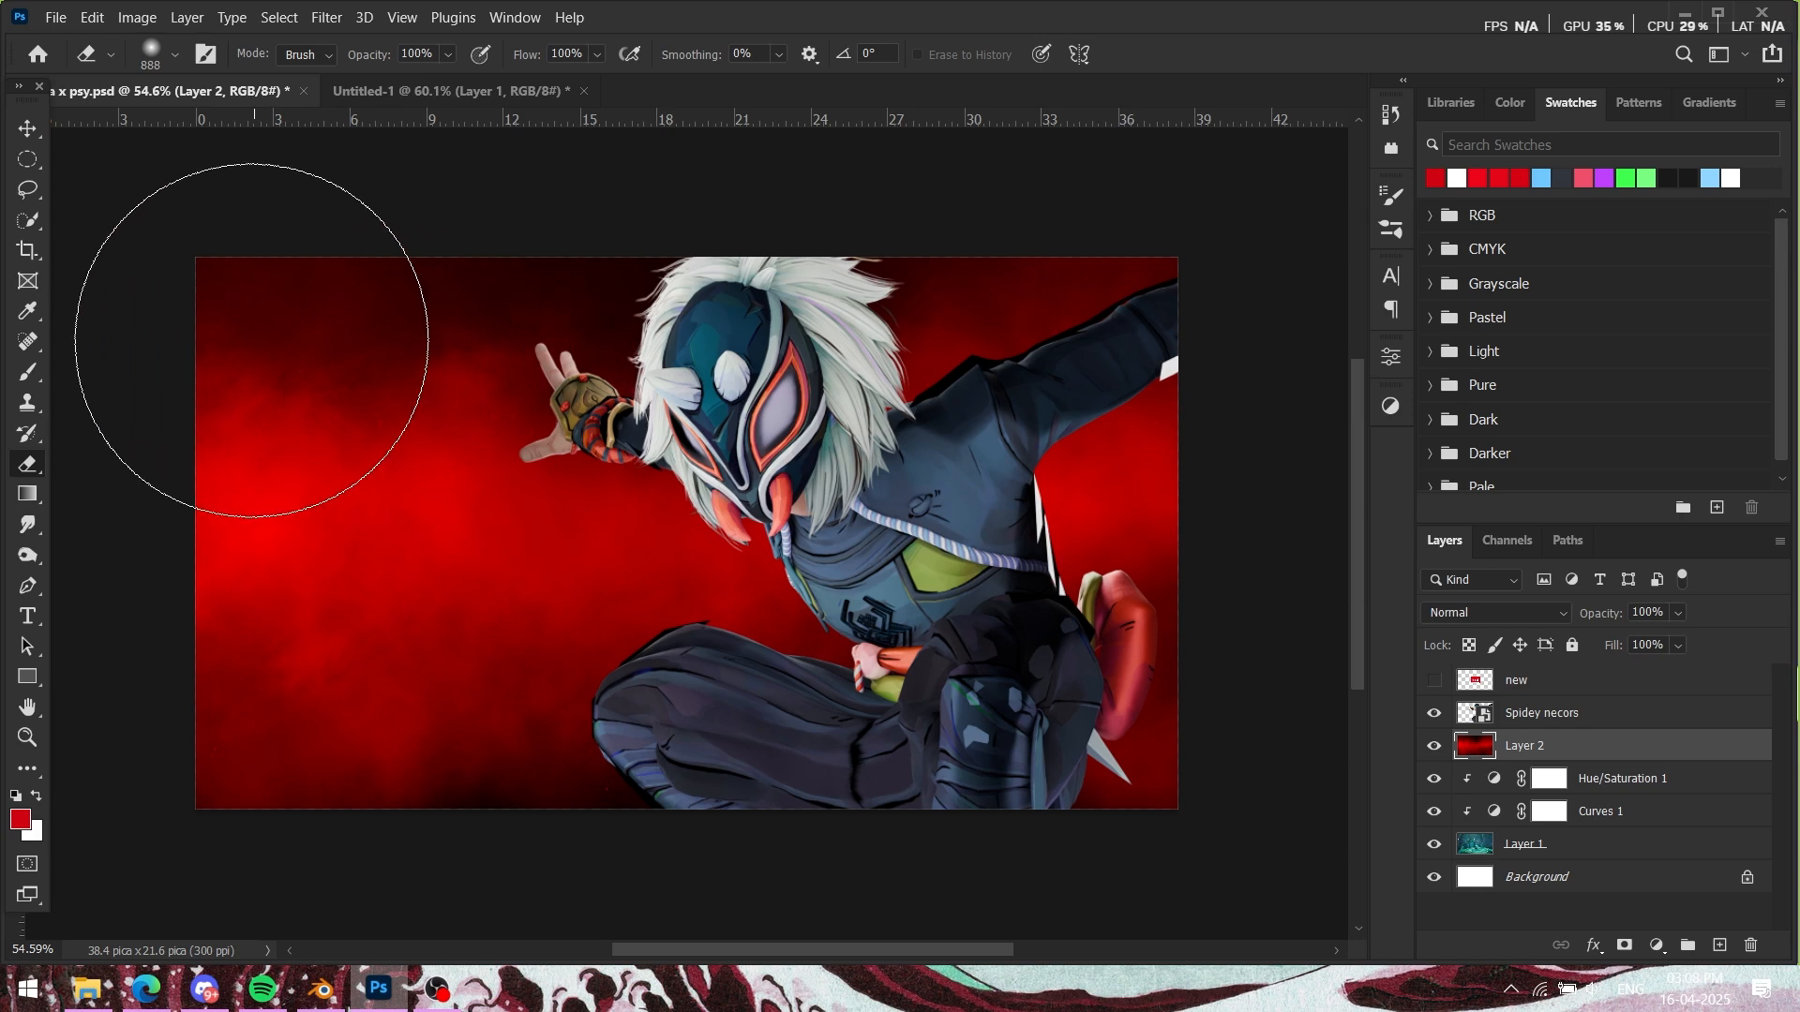
mouse_move(281, 301)
left_mouse_down()
mouse_move(1024, 322)
mouse_move(916, 261)
left_mouse_up()
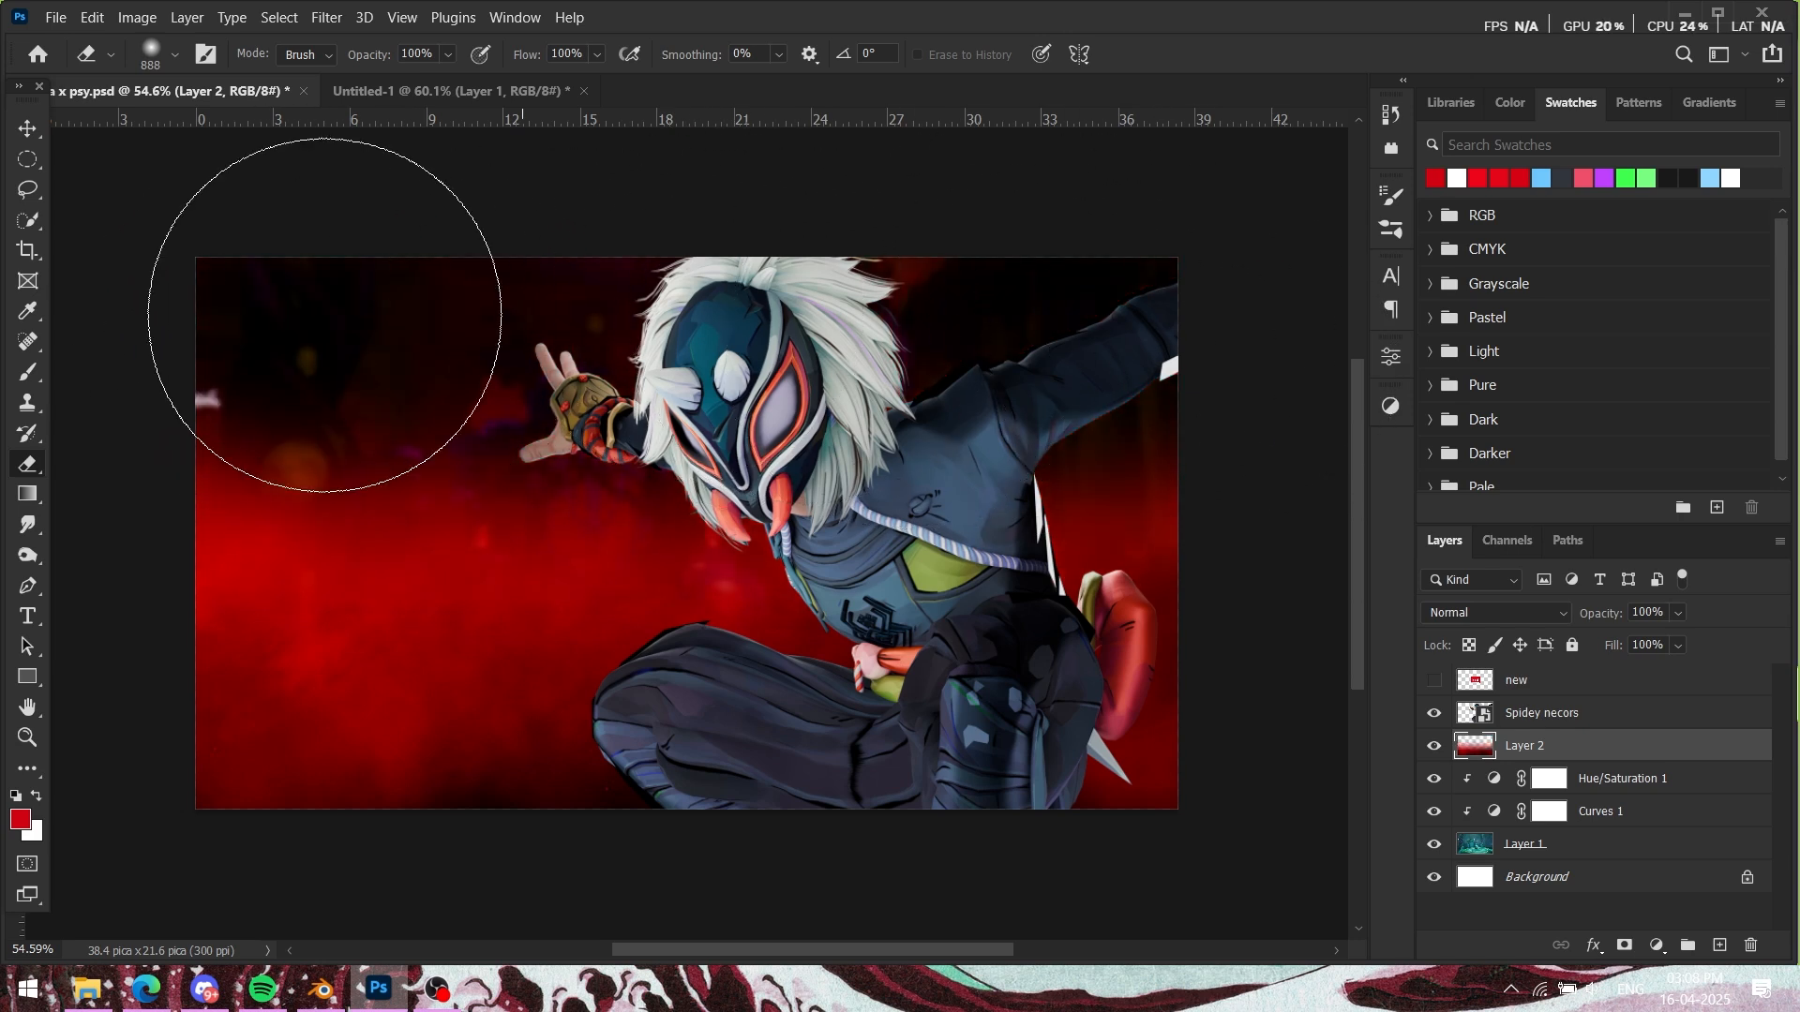
mouse_move(325, 316)
left_mouse_down()
mouse_move(188, 347)
mouse_move(251, 524)
left_mouse_up()
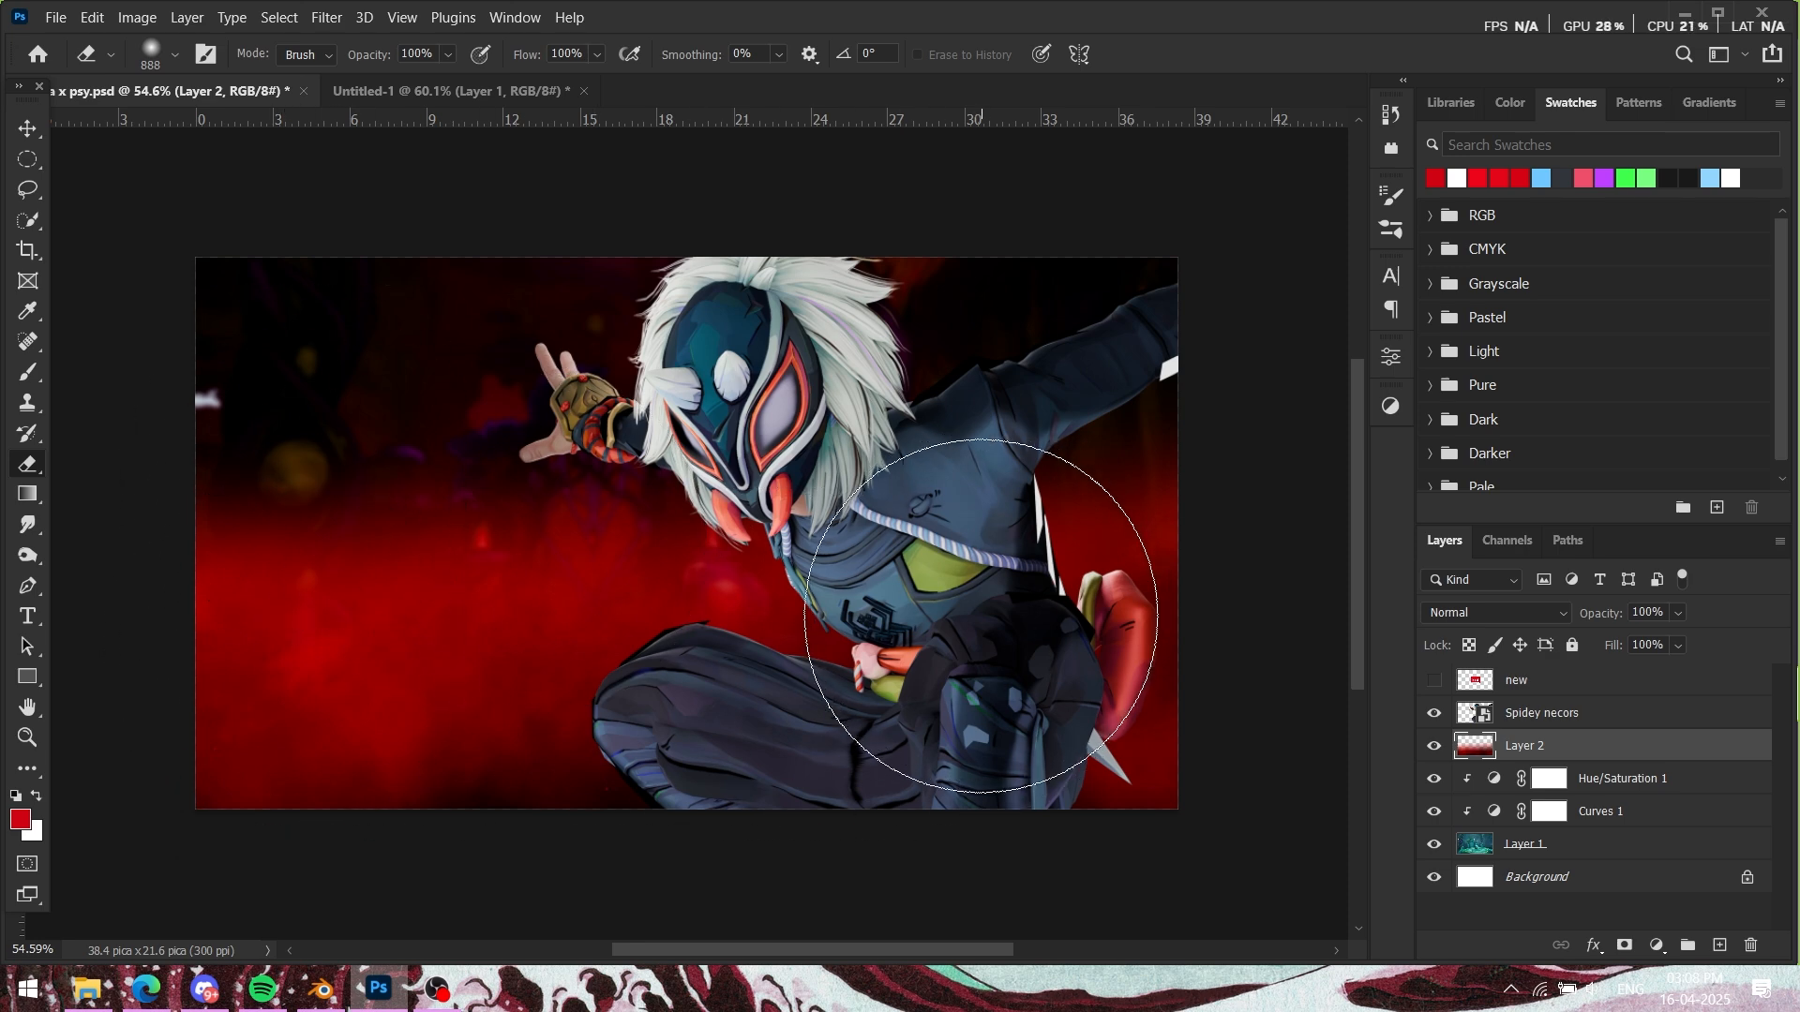
Step: Add an empty layer beneath Layer 2 and paint a bright red glow behind the character with a soft 624 px brush
left_click(446, 91)
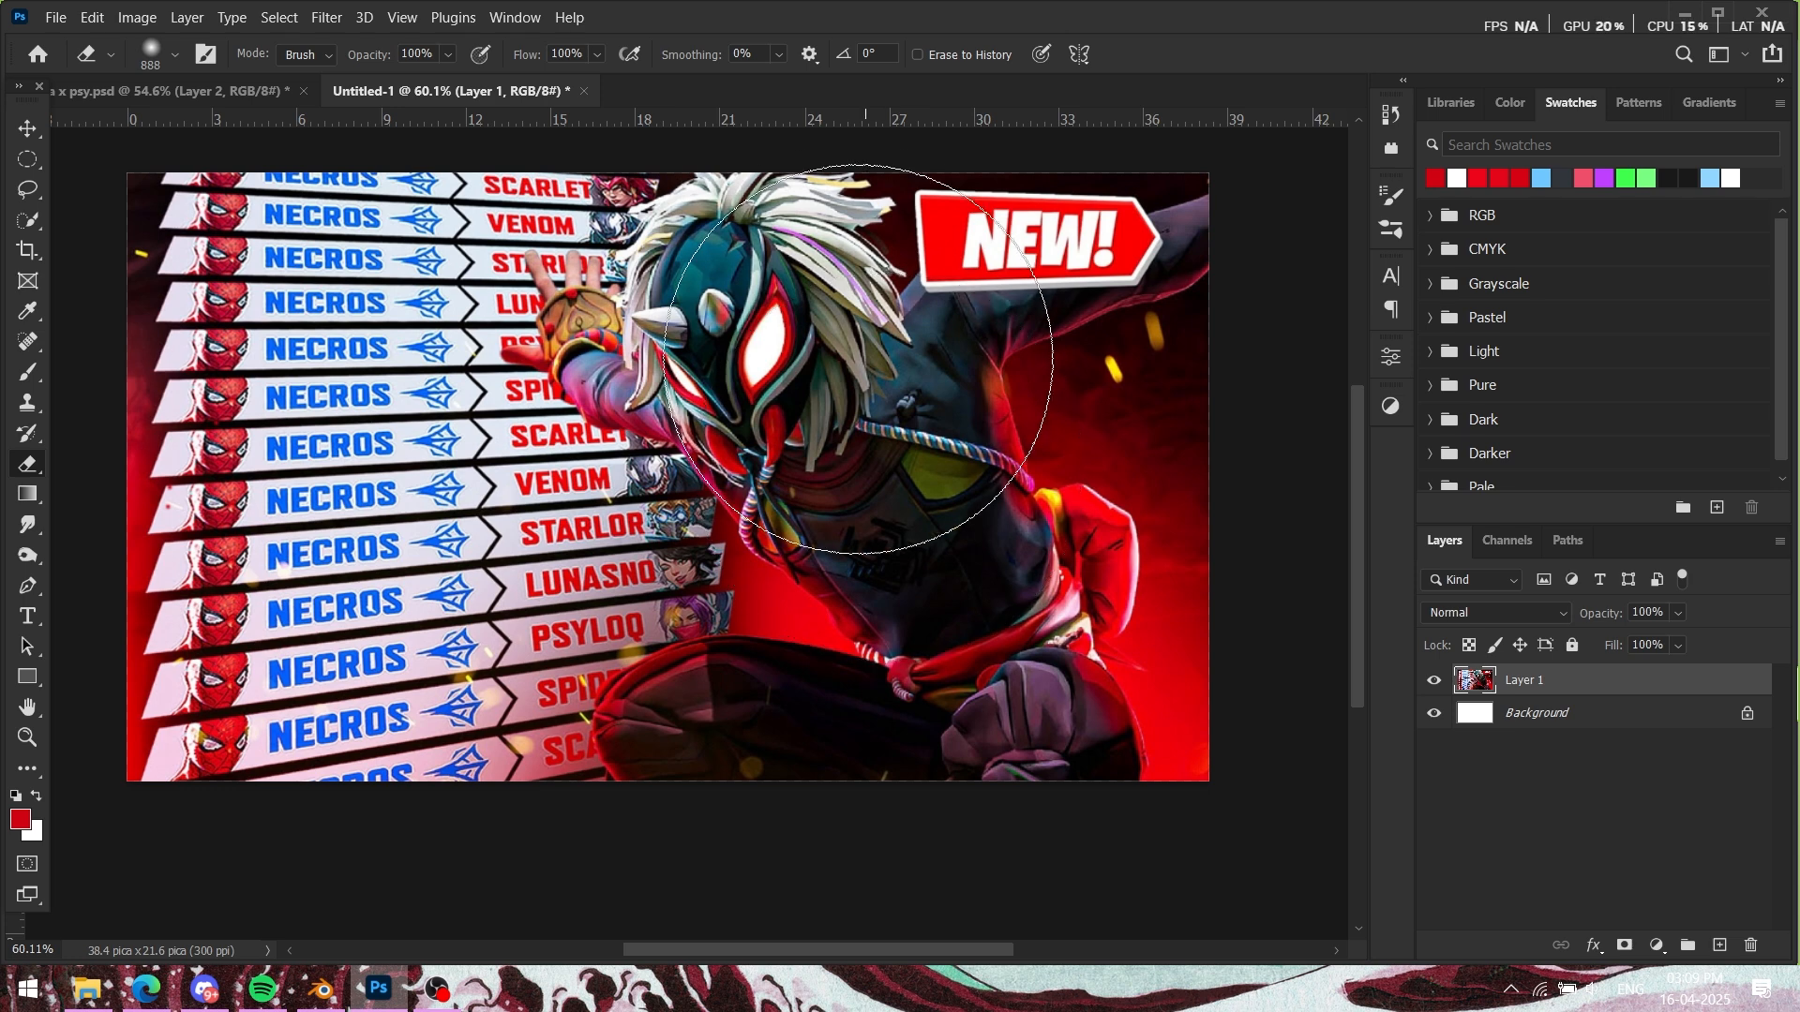
left_click(188, 91)
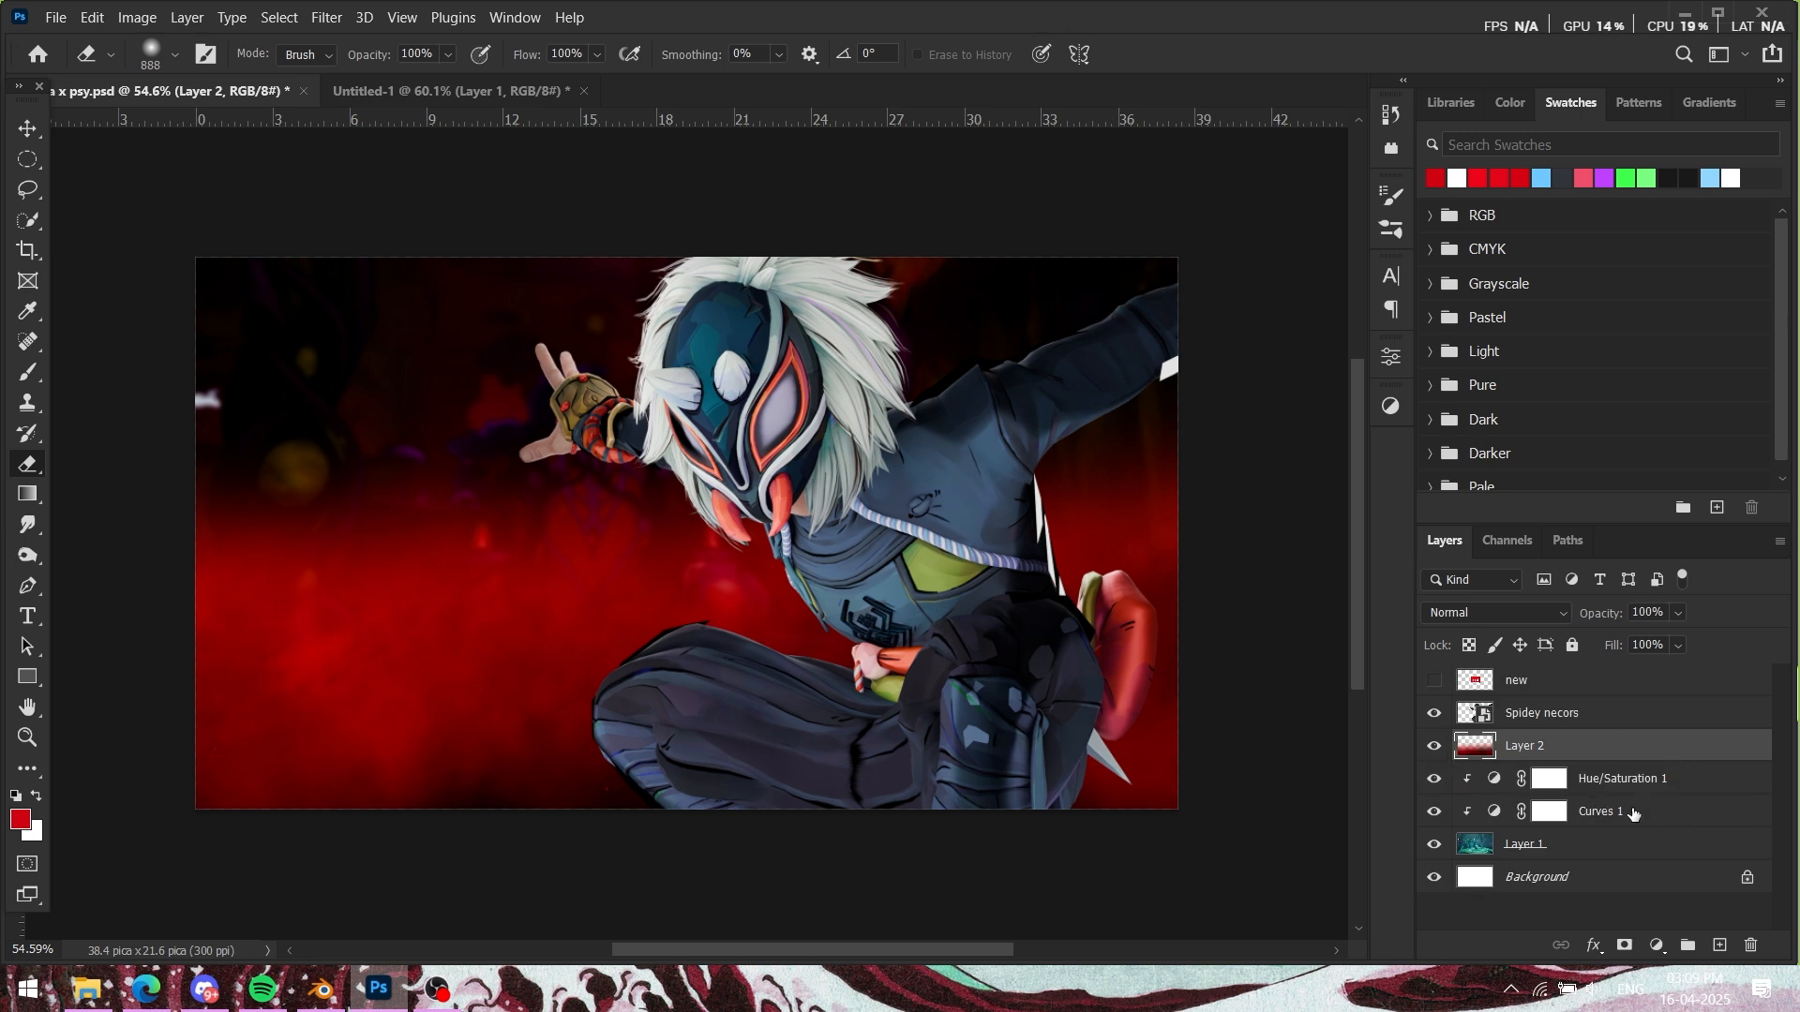
left_click(1731, 945)
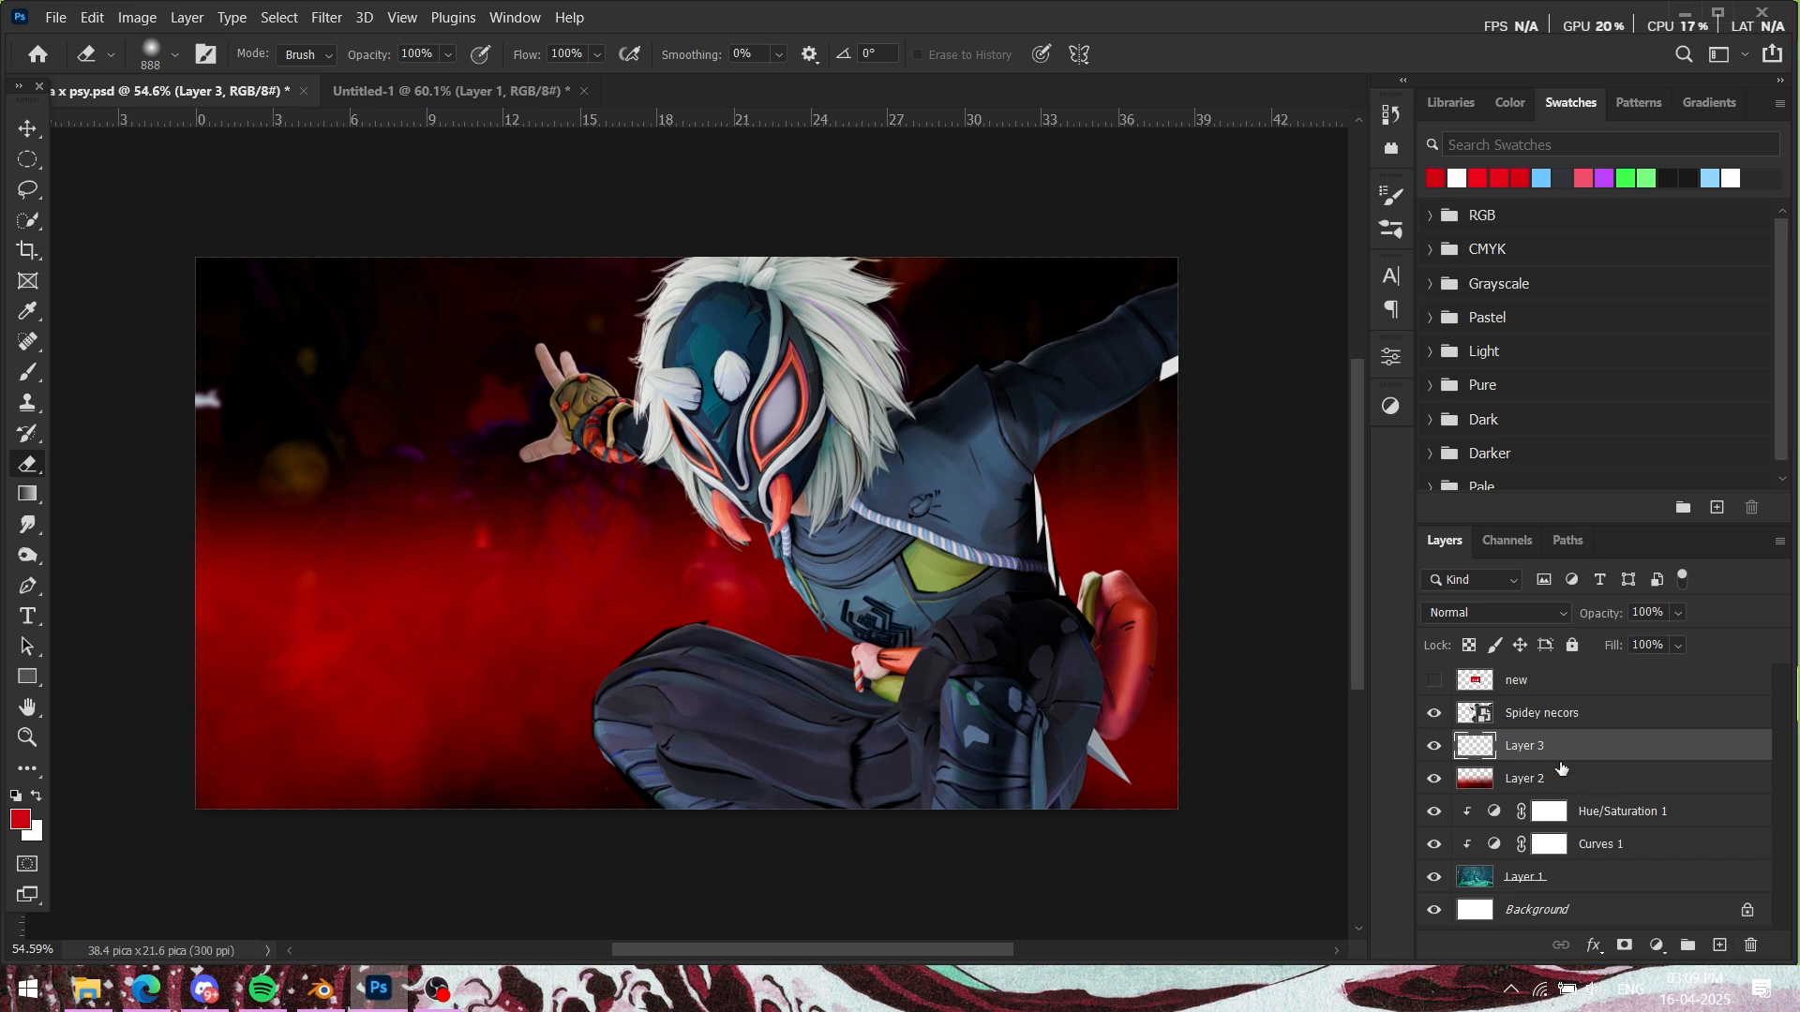
left_click_drag(1561, 769, 1552, 799)
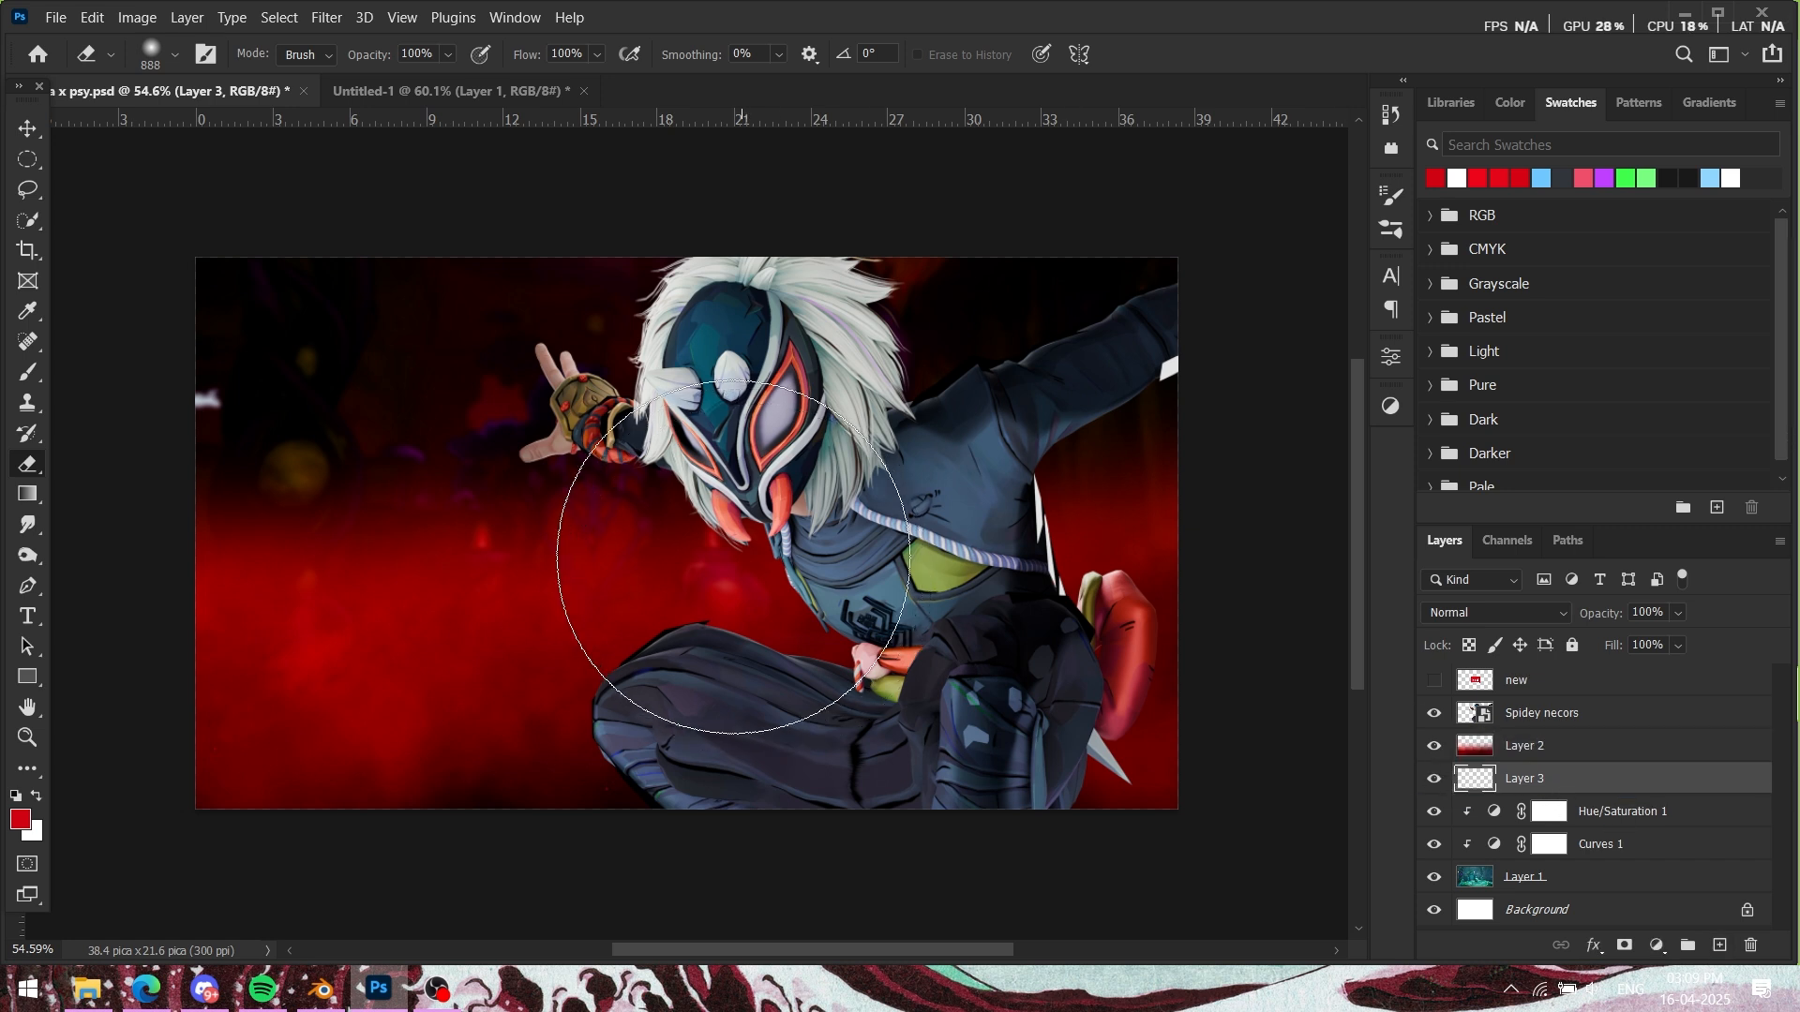
left_click(29, 373)
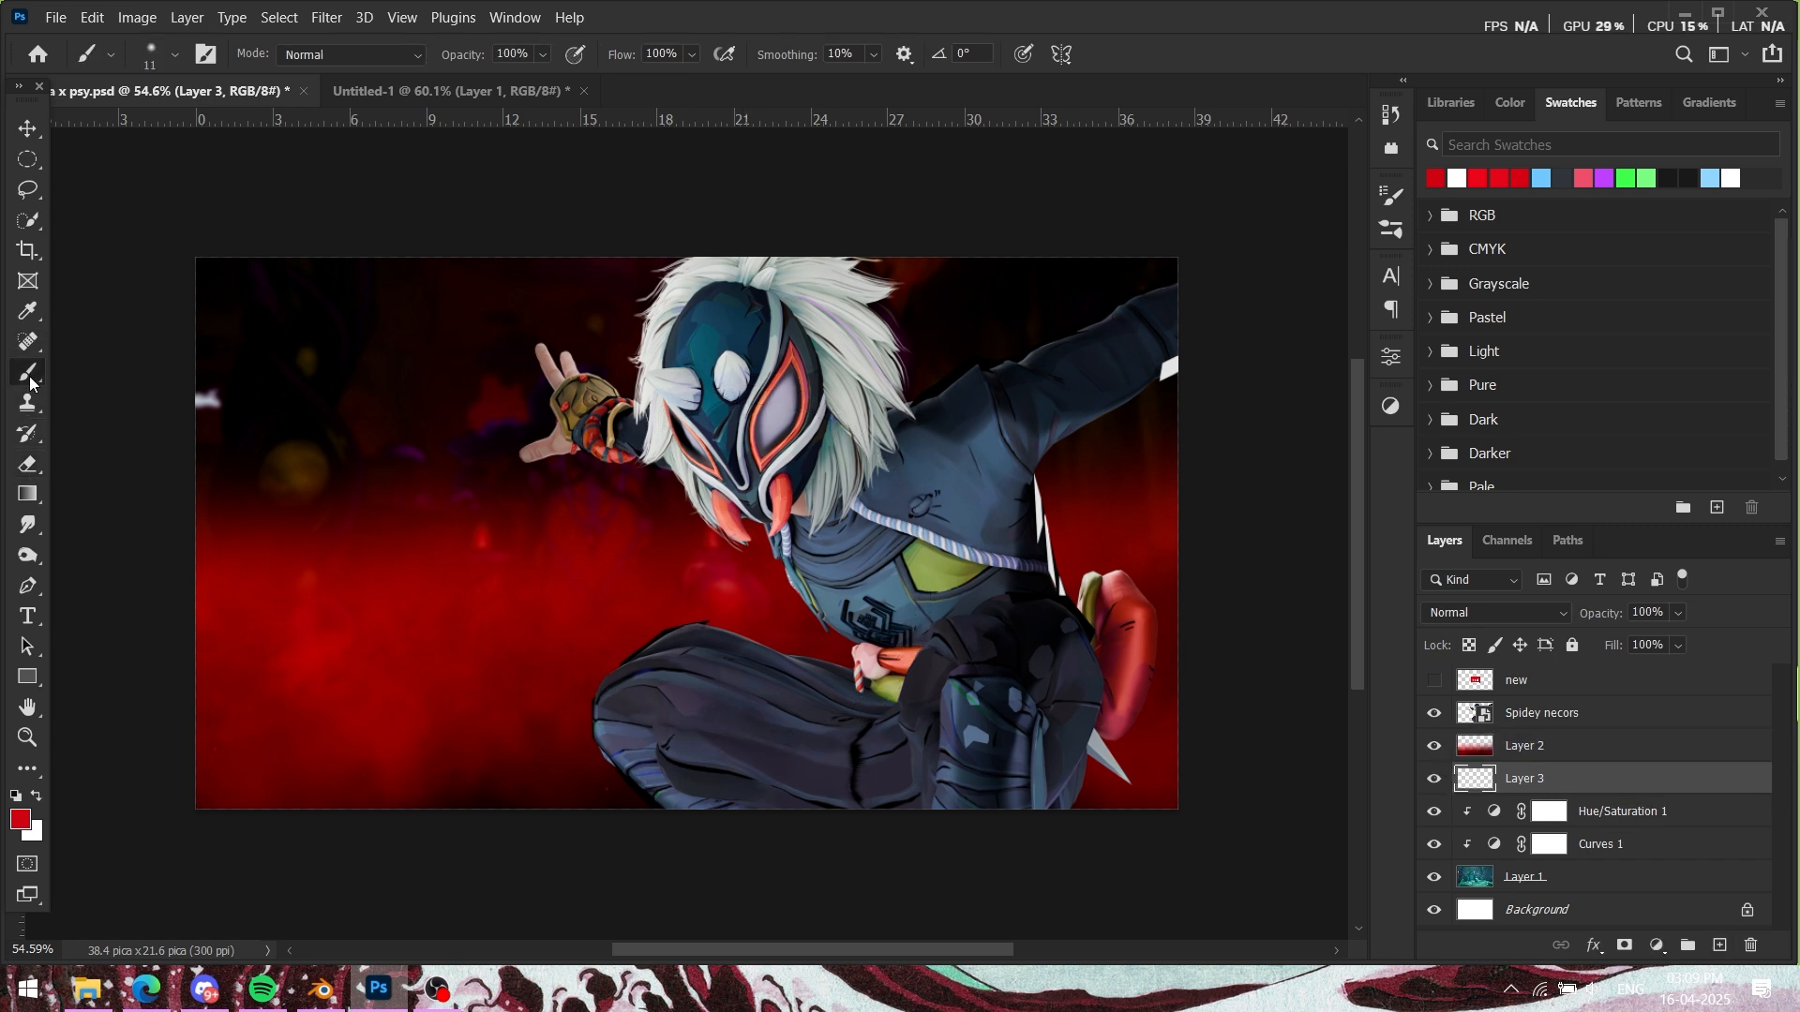
left_click_drag(607, 448, 769, 450)
left_click(1509, 103)
Step: Set the blend mode of the red smoke on Layer 2 to Lighten
left_click(1525, 746)
left_click(1495, 613)
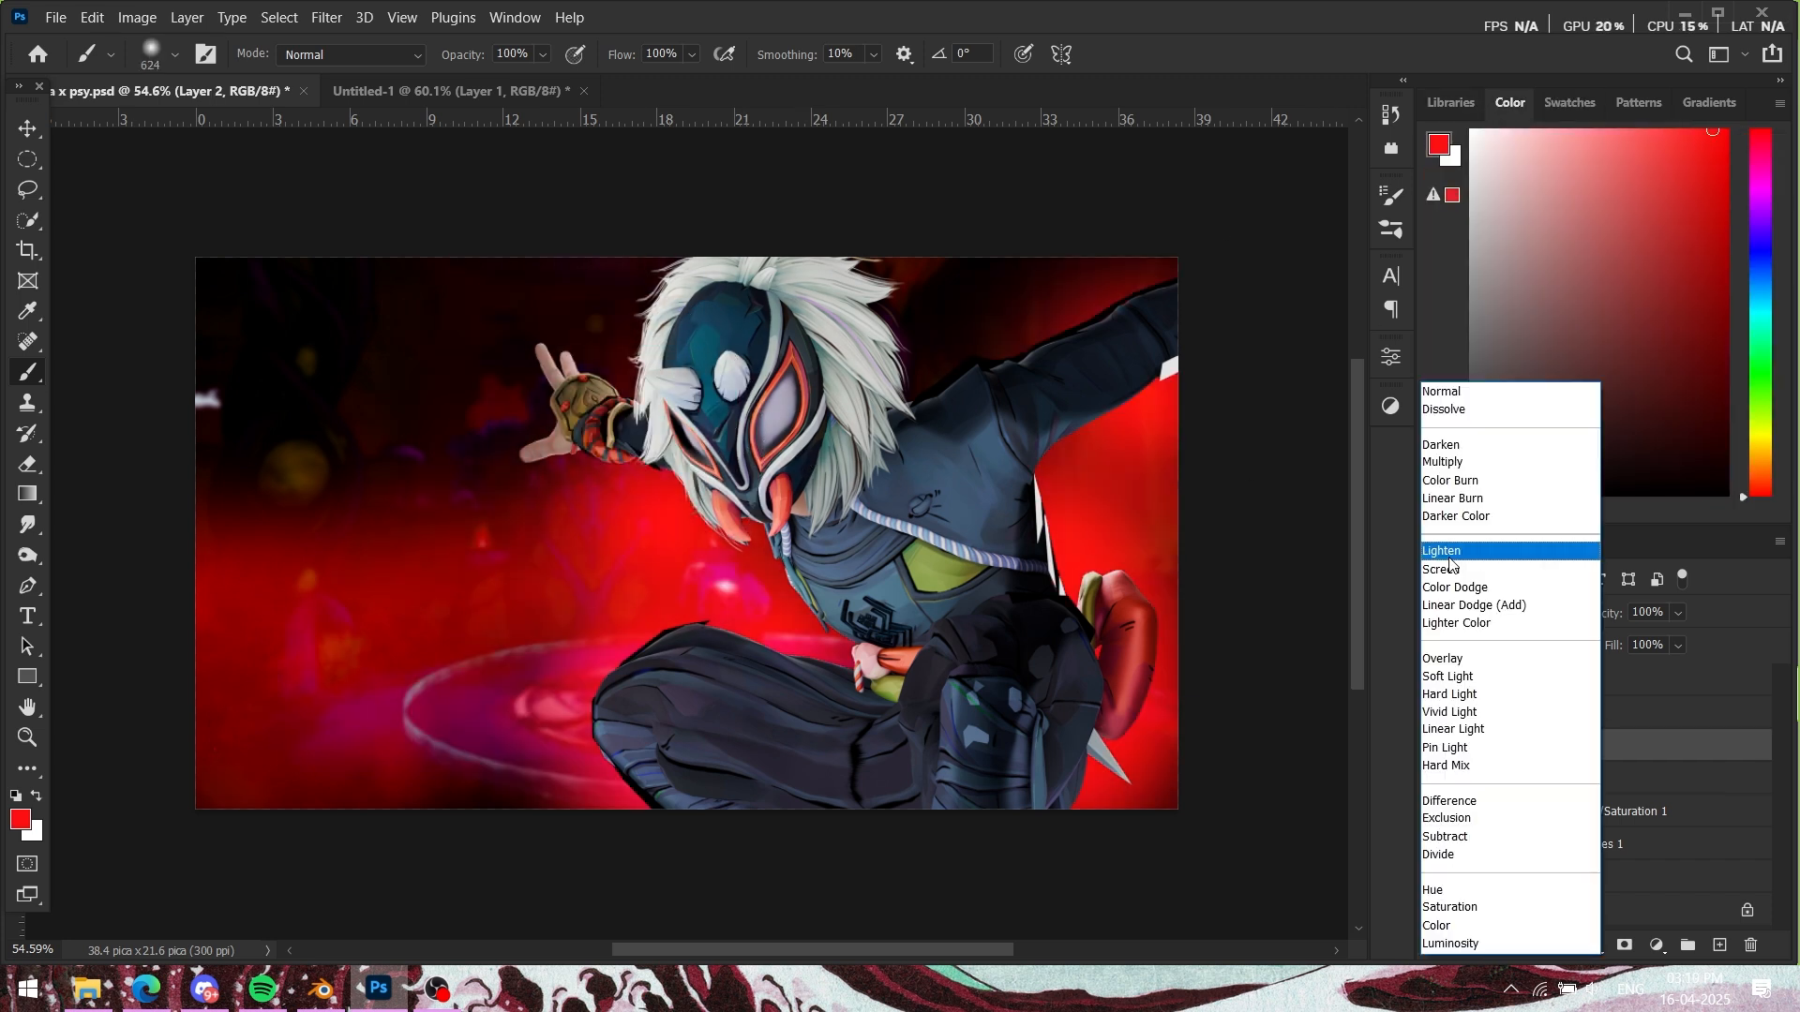
left_click(1449, 559)
Step: Replace the painted Layer 3 with a new empty layer beneath Layer 2, set to Linear Dodge (Add)
left_click(1539, 779)
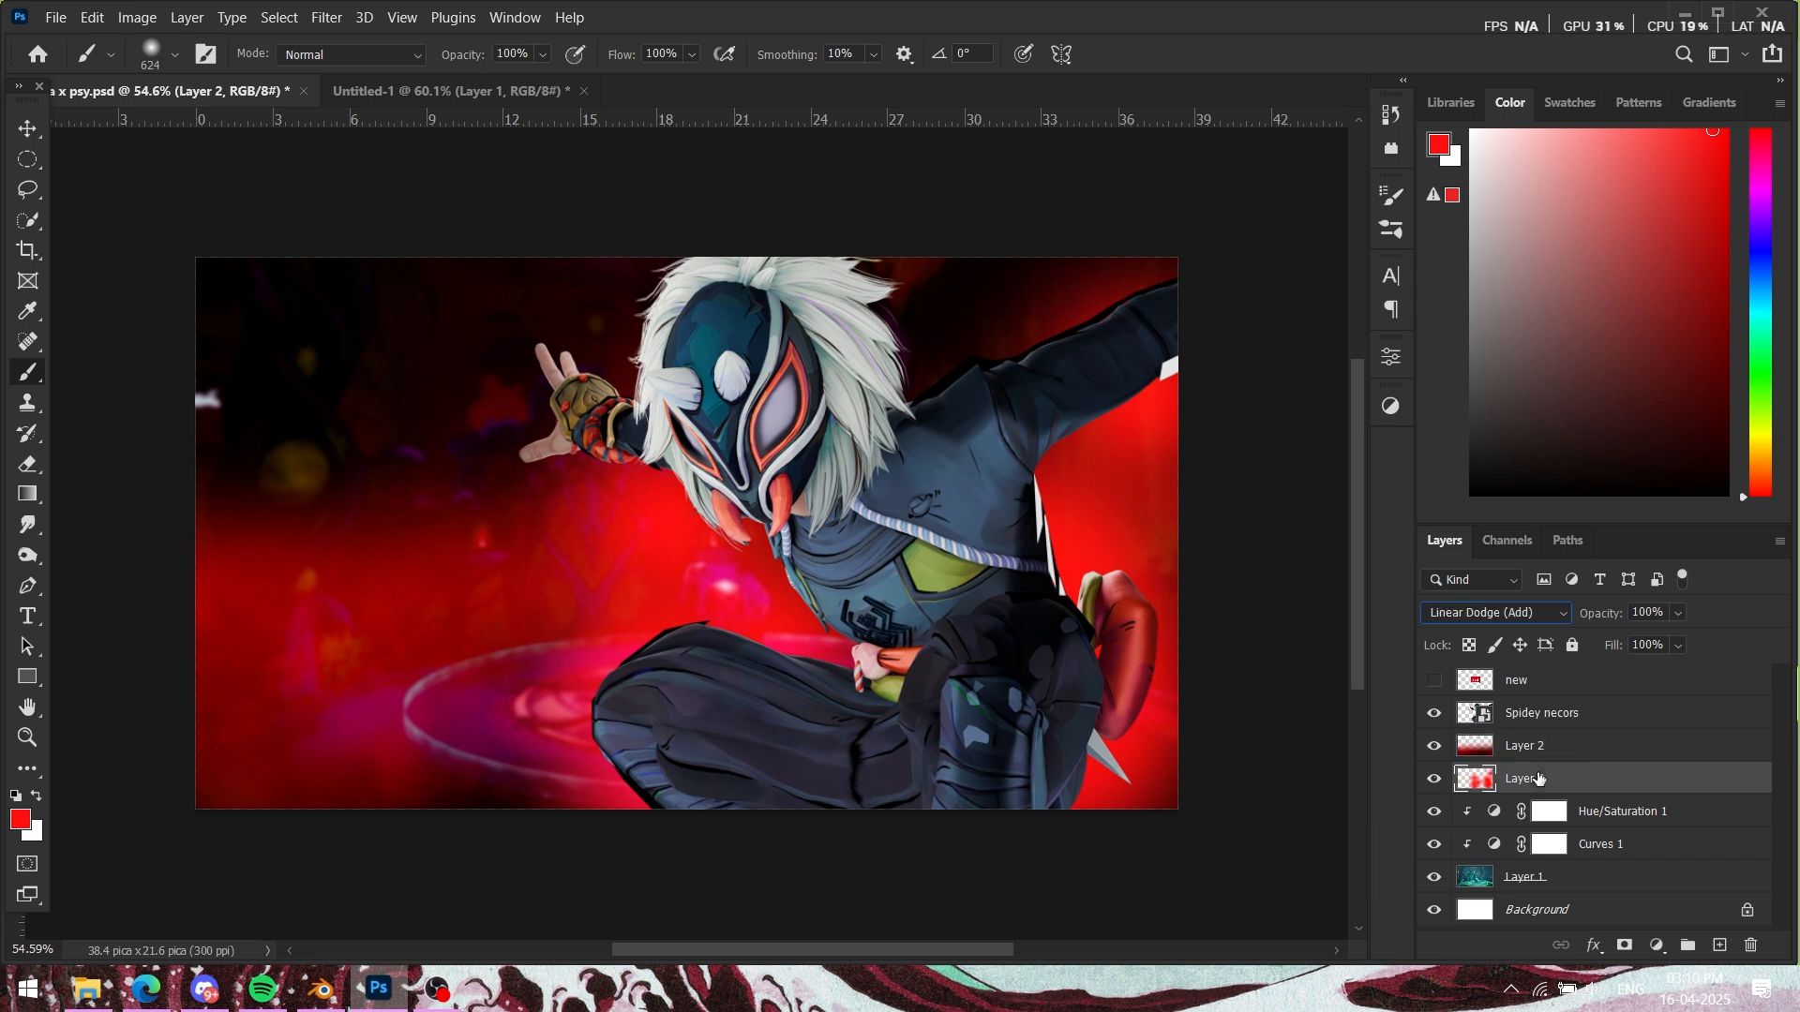
left_click(1749, 945)
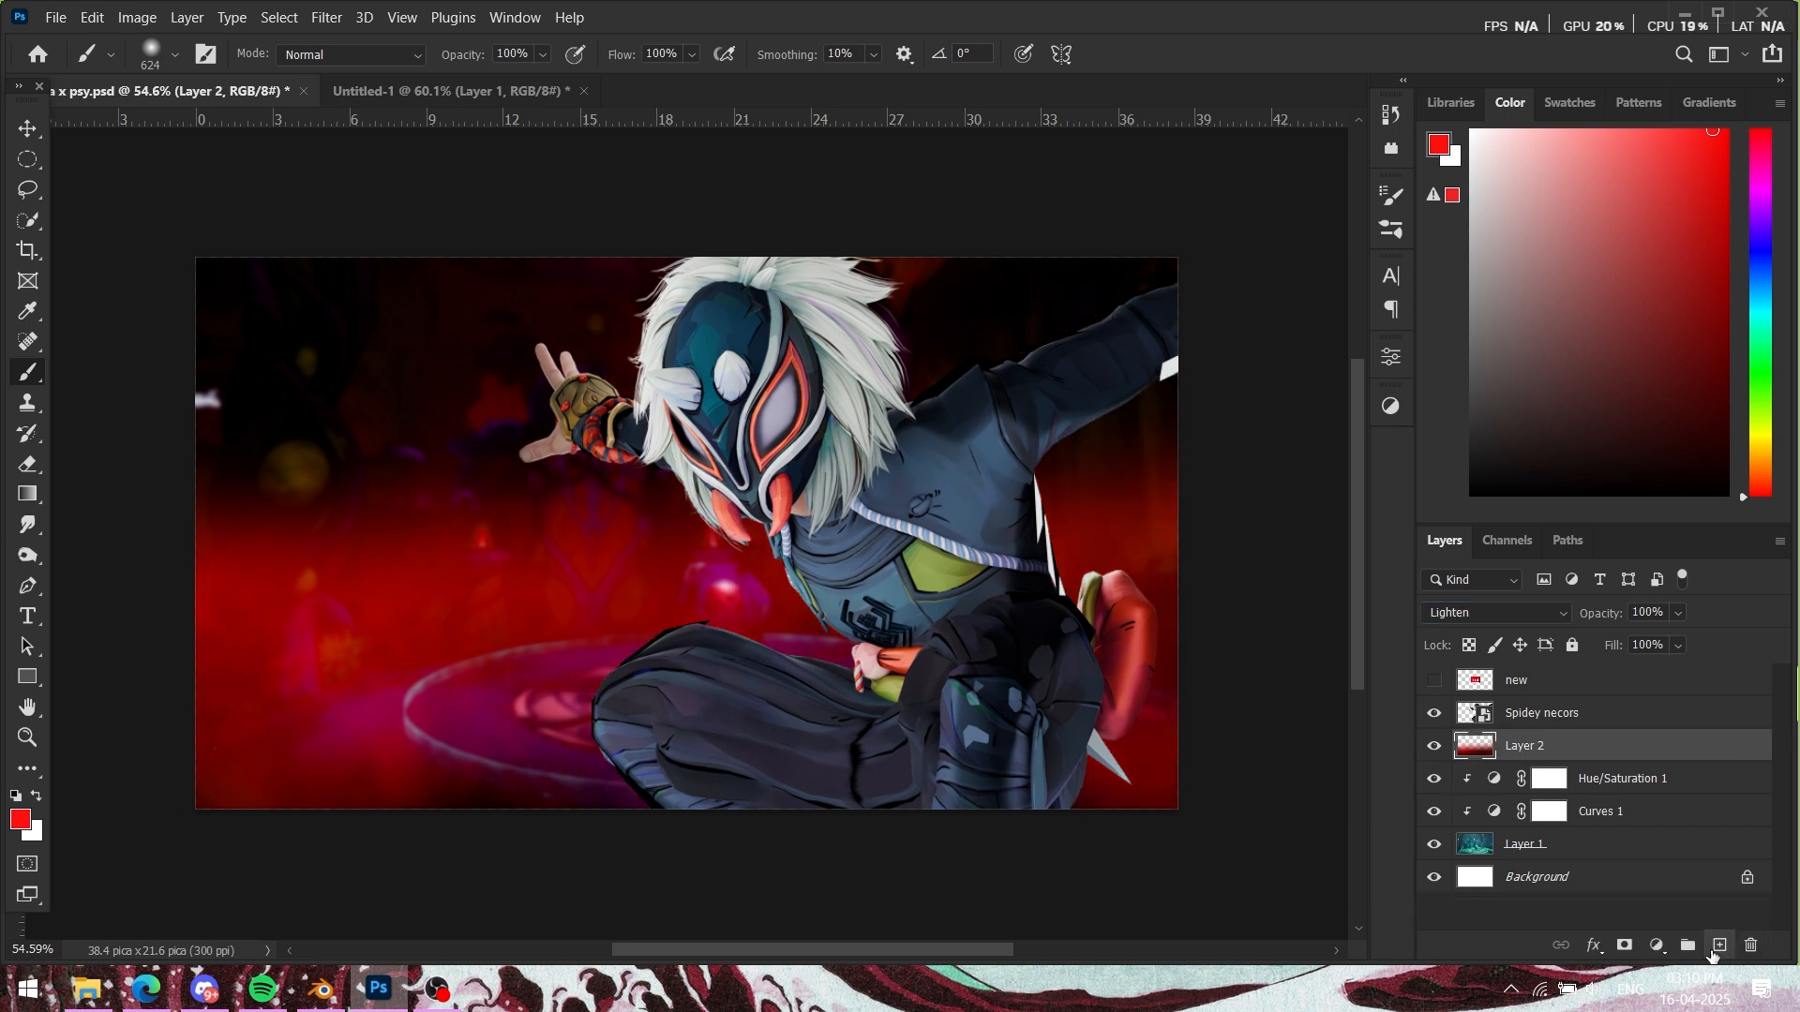
left_click(1720, 945)
key("ctrl+bracketleft")
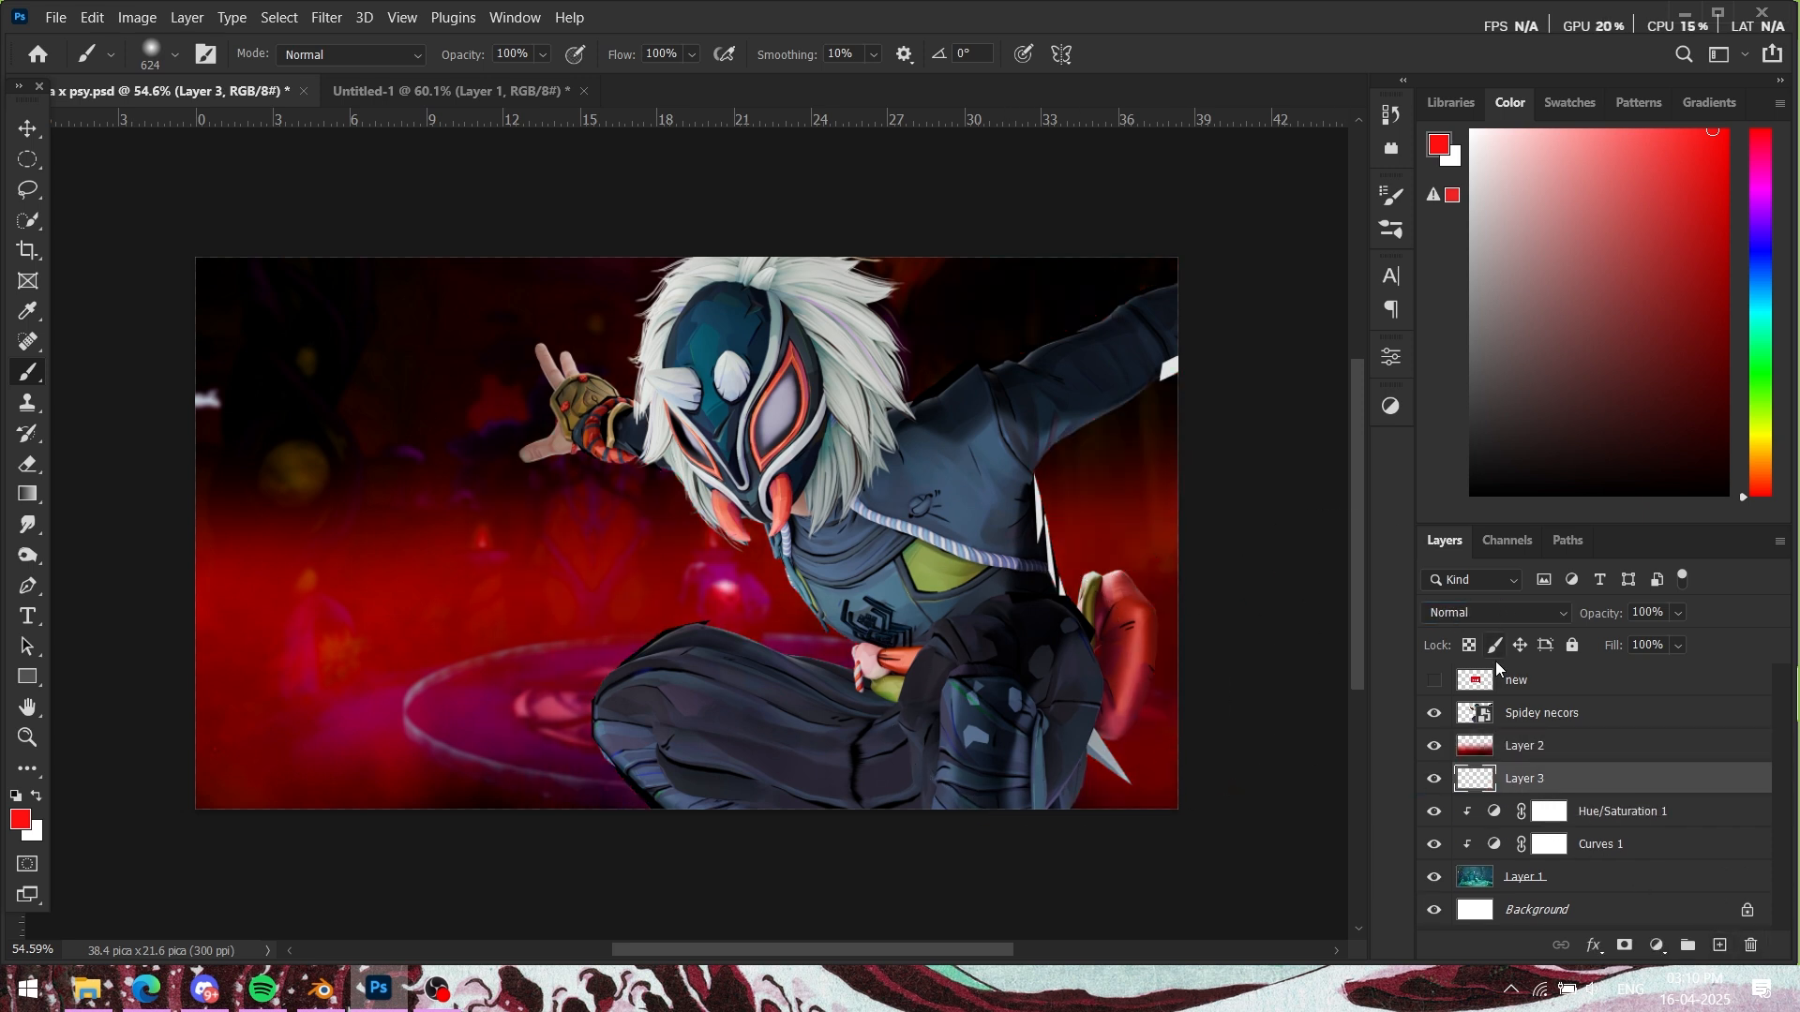
left_click(1496, 614)
left_click(1532, 609)
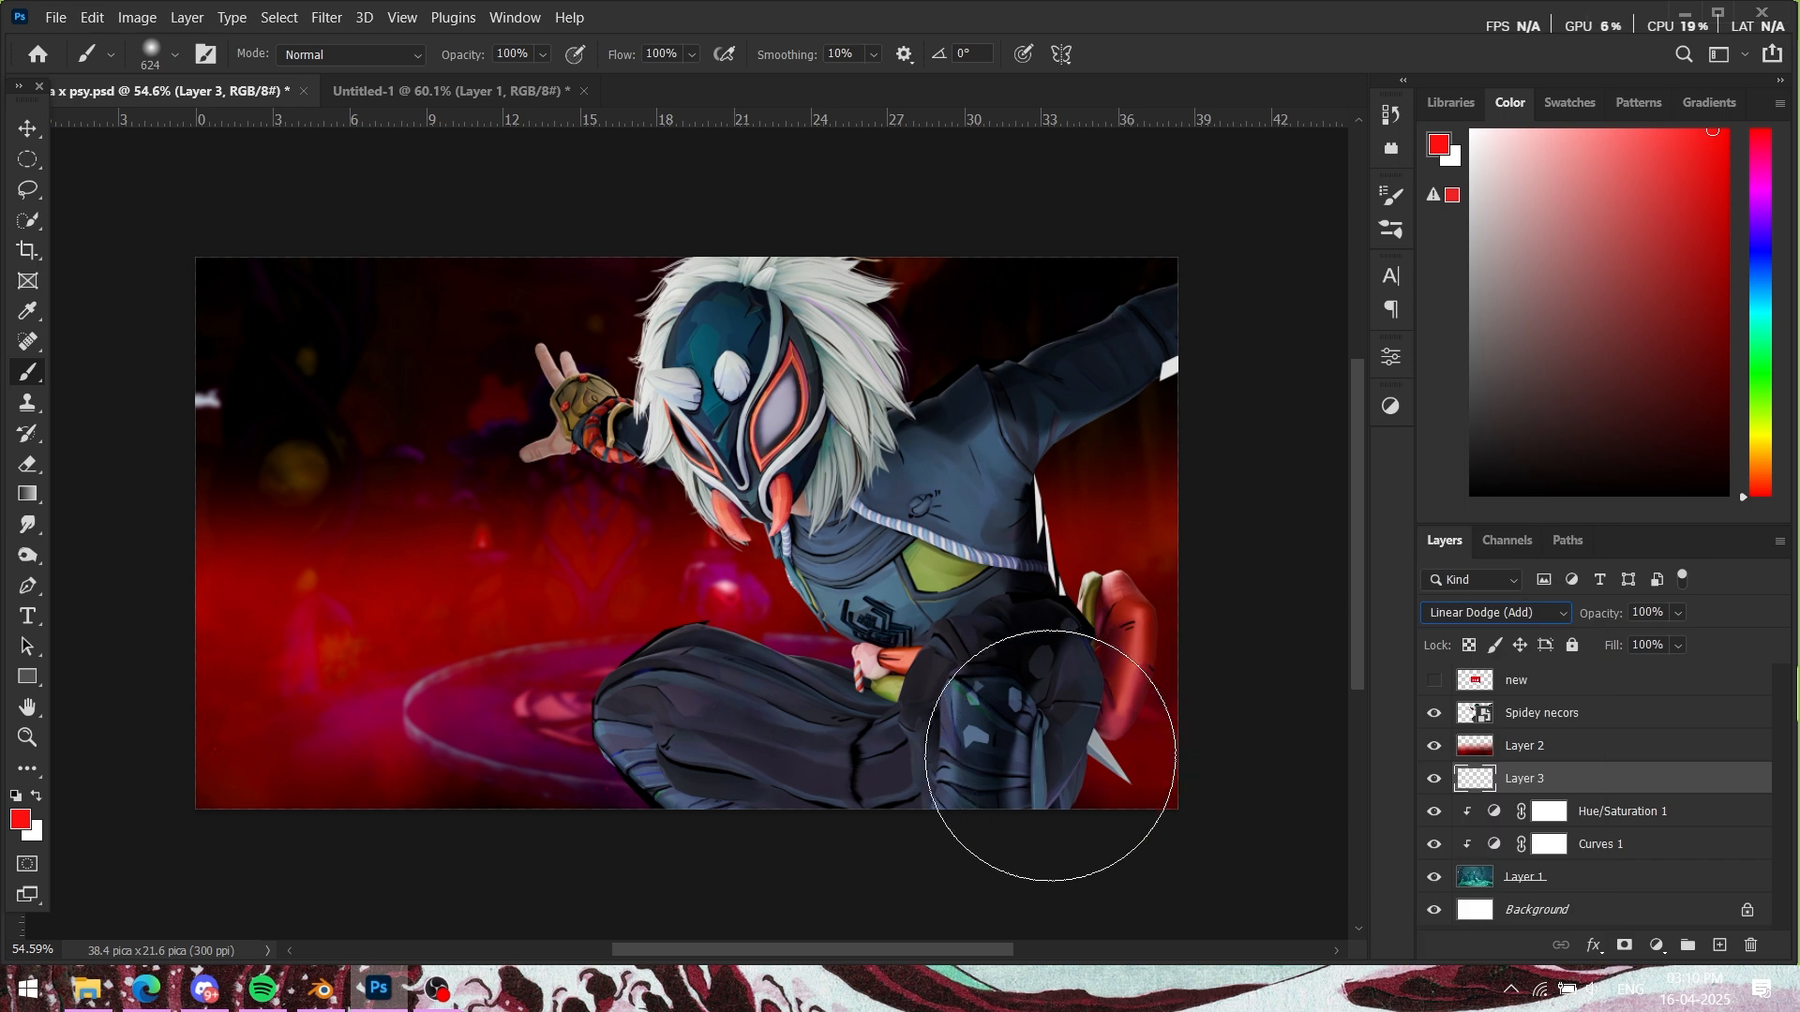
Step: Paint a red glow on Layer 3 behind the character's torso and raised arm, comparing it with the Untitled-1 thumbnail
mouse_move(1029, 426)
left_mouse_down()
mouse_move(1022, 440)
mouse_move(1165, 382)
left_mouse_up()
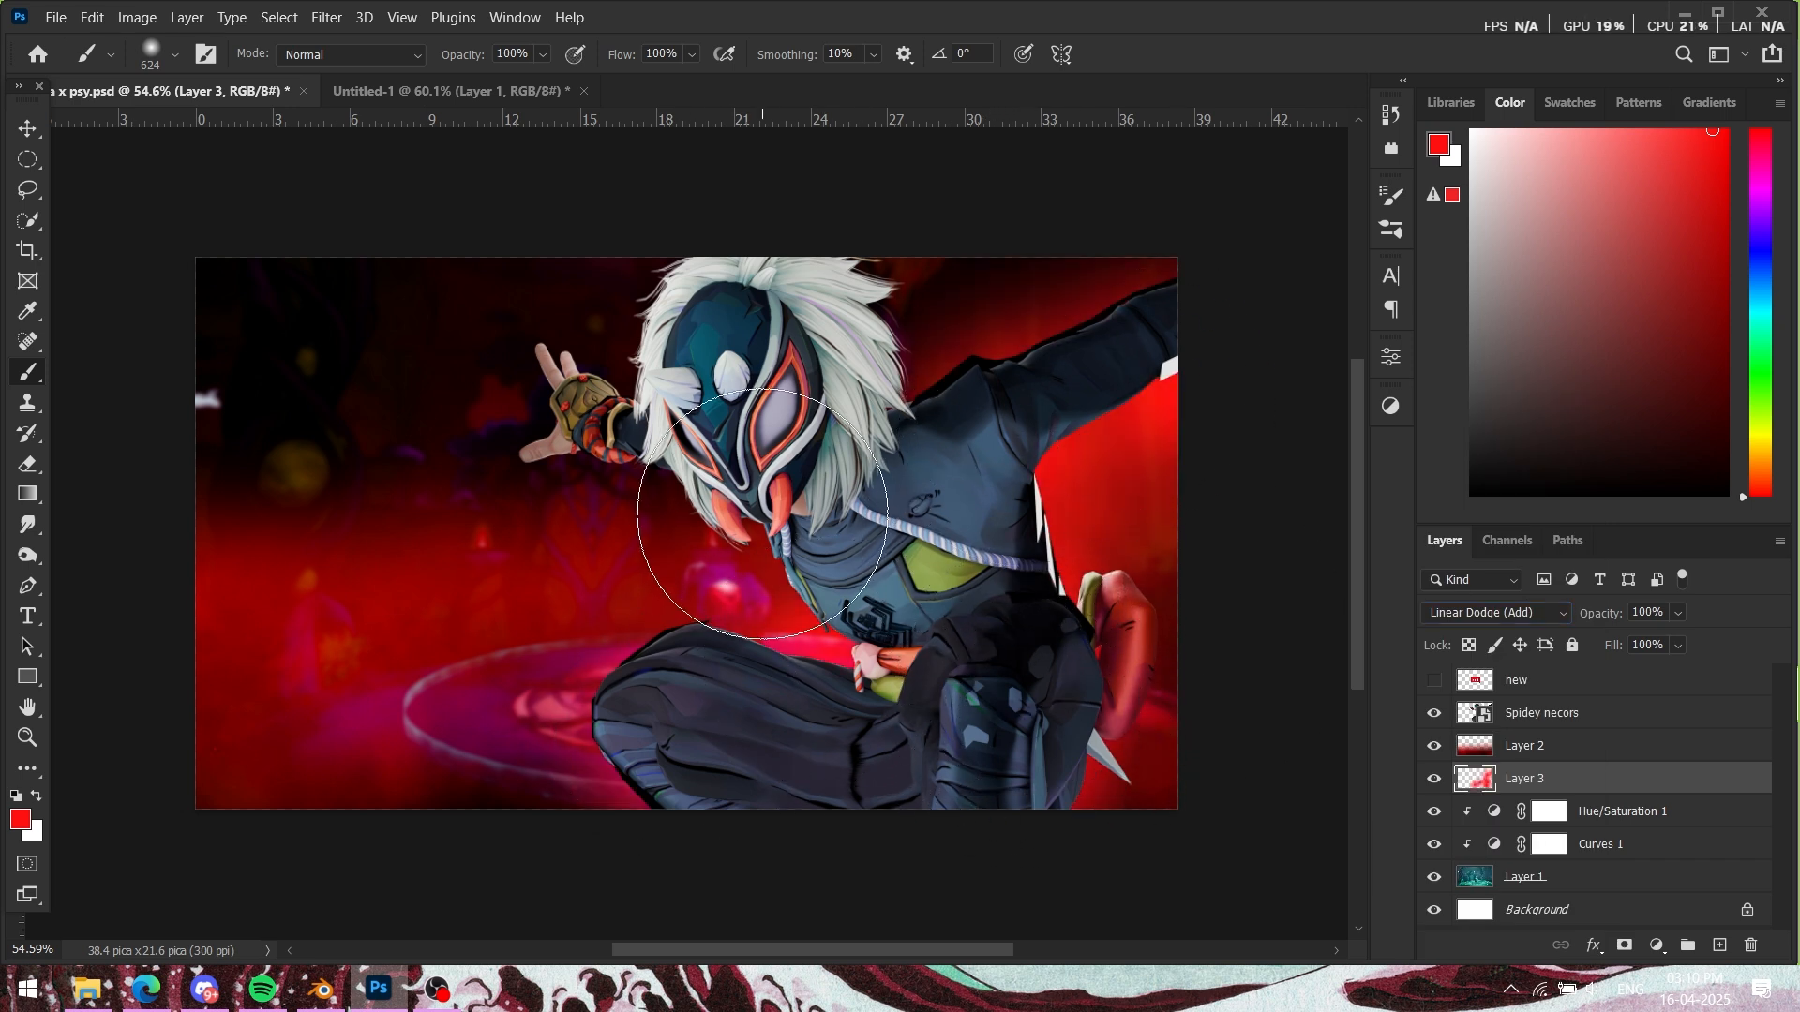
left_click(412, 55)
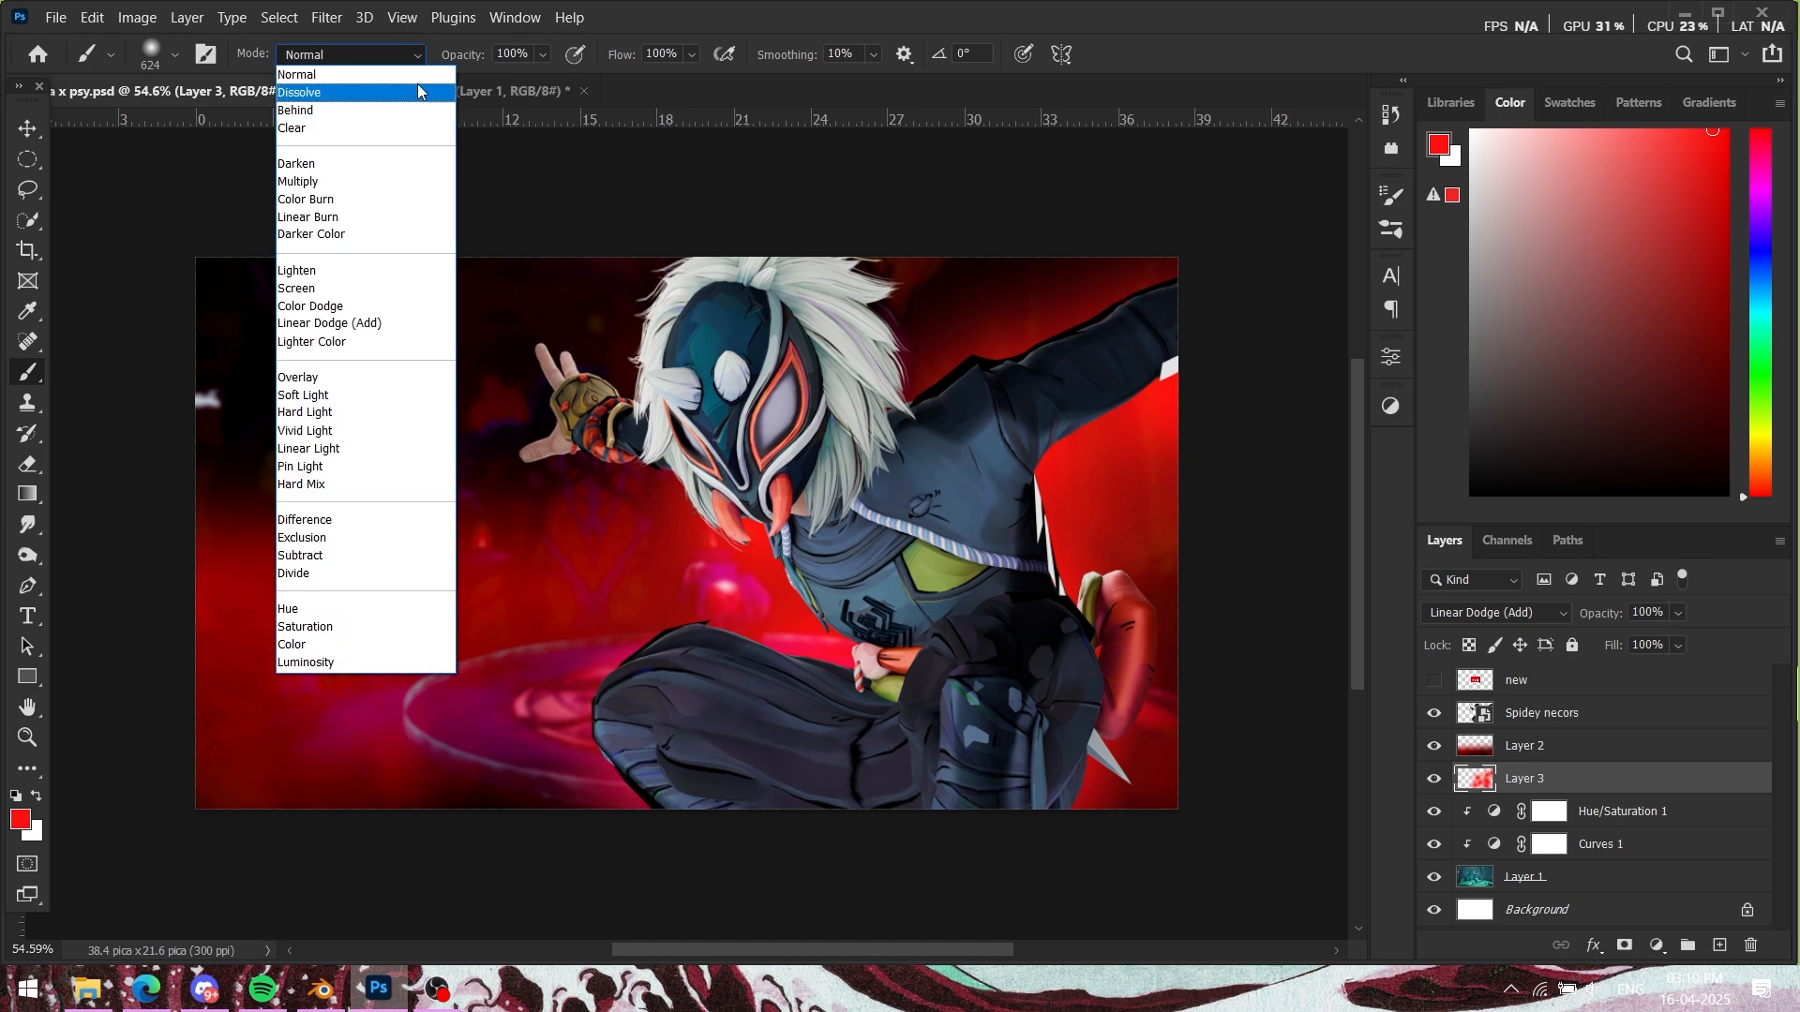
left_click(485, 94)
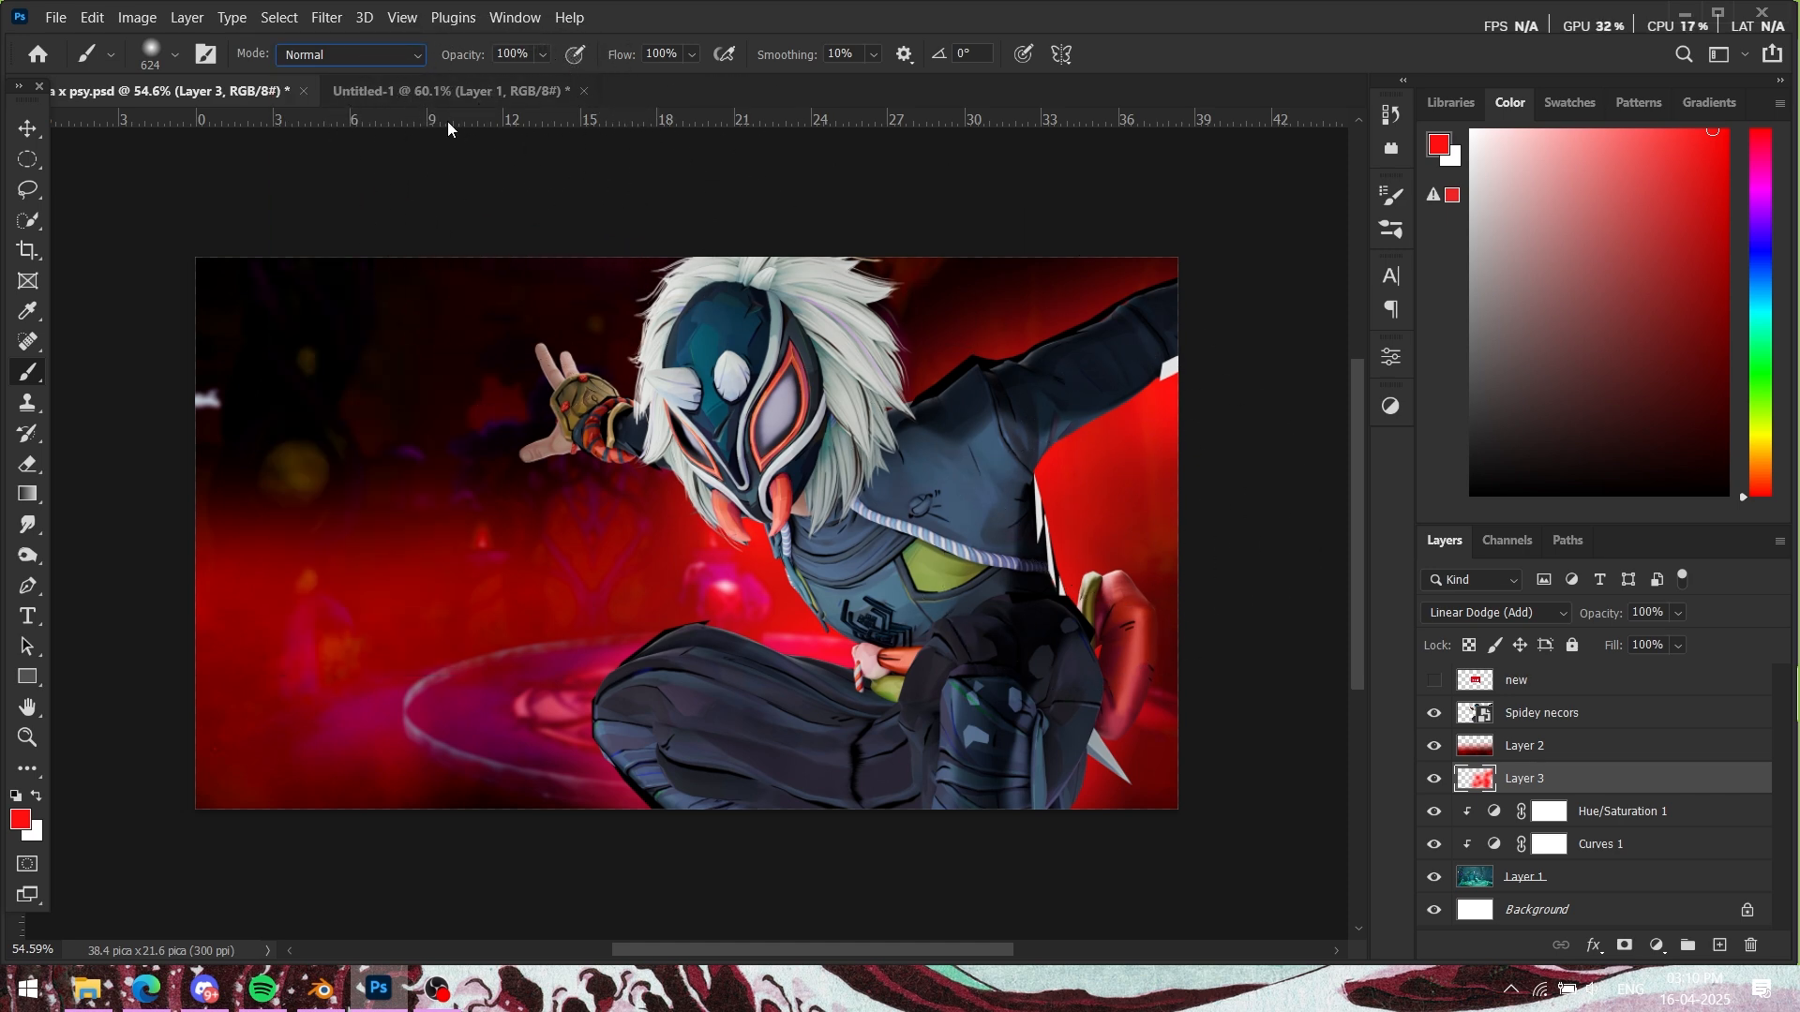
left_click(413, 90)
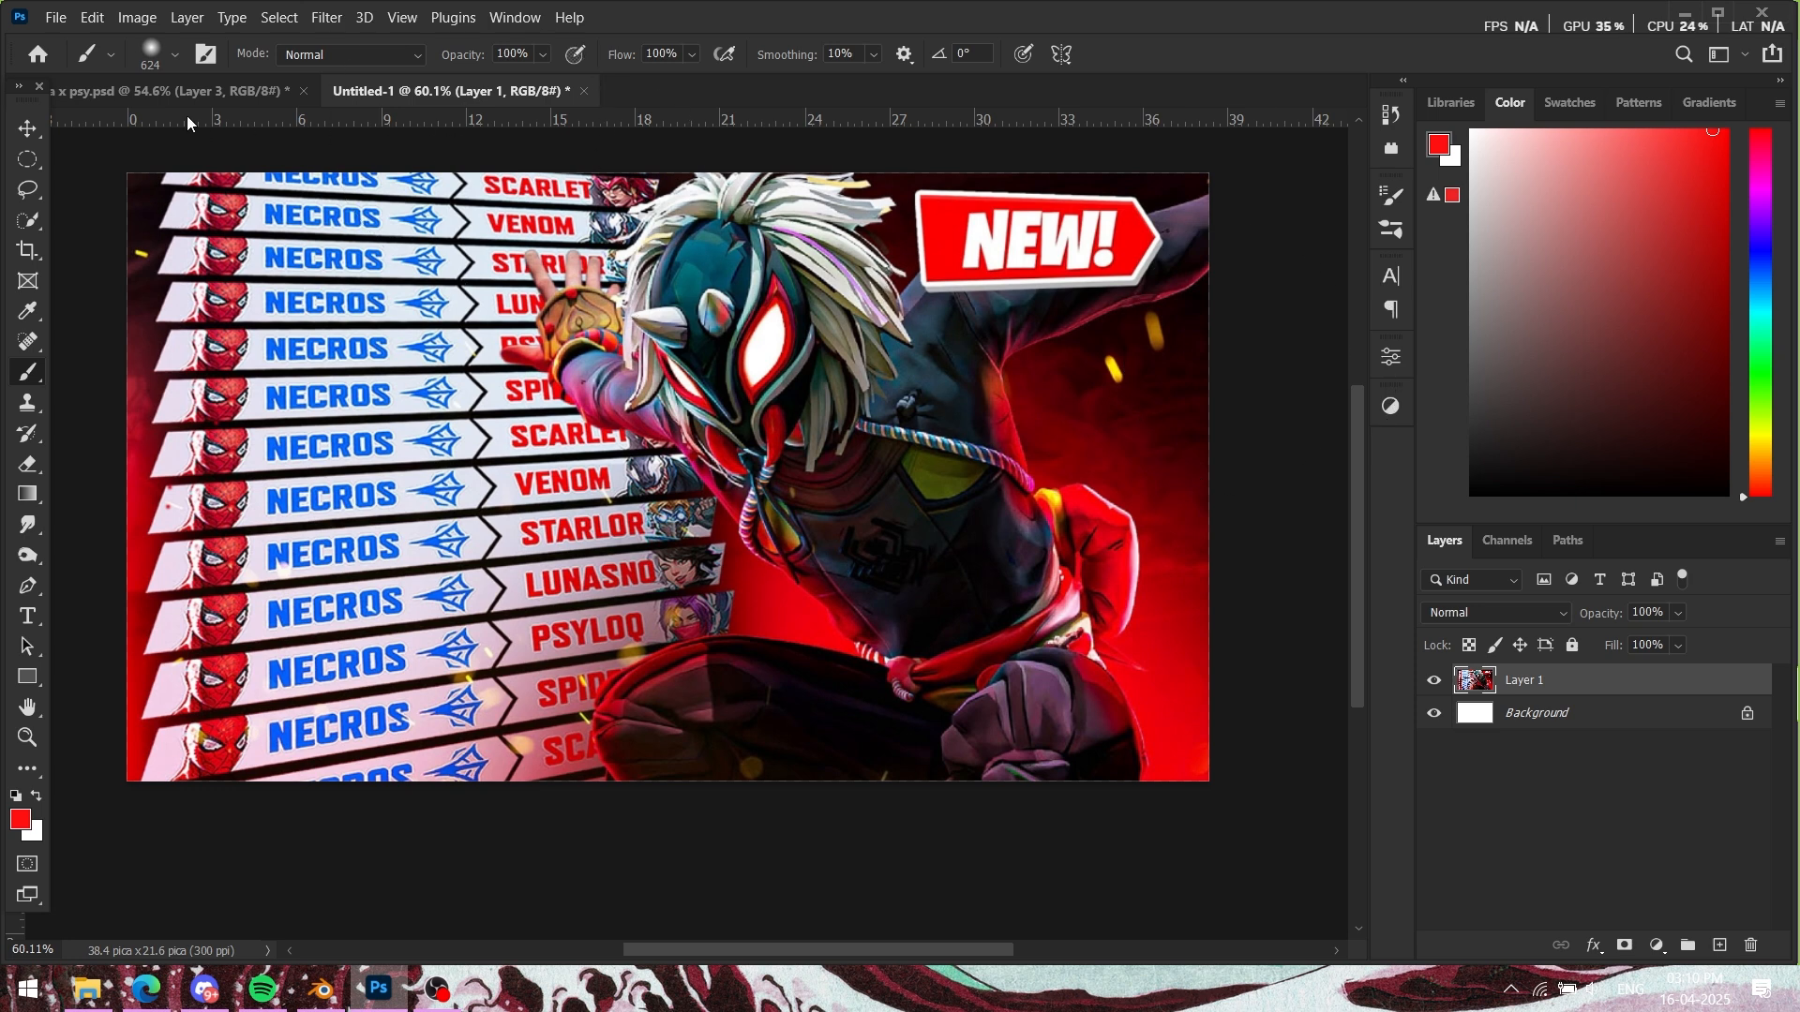
left_click(183, 91)
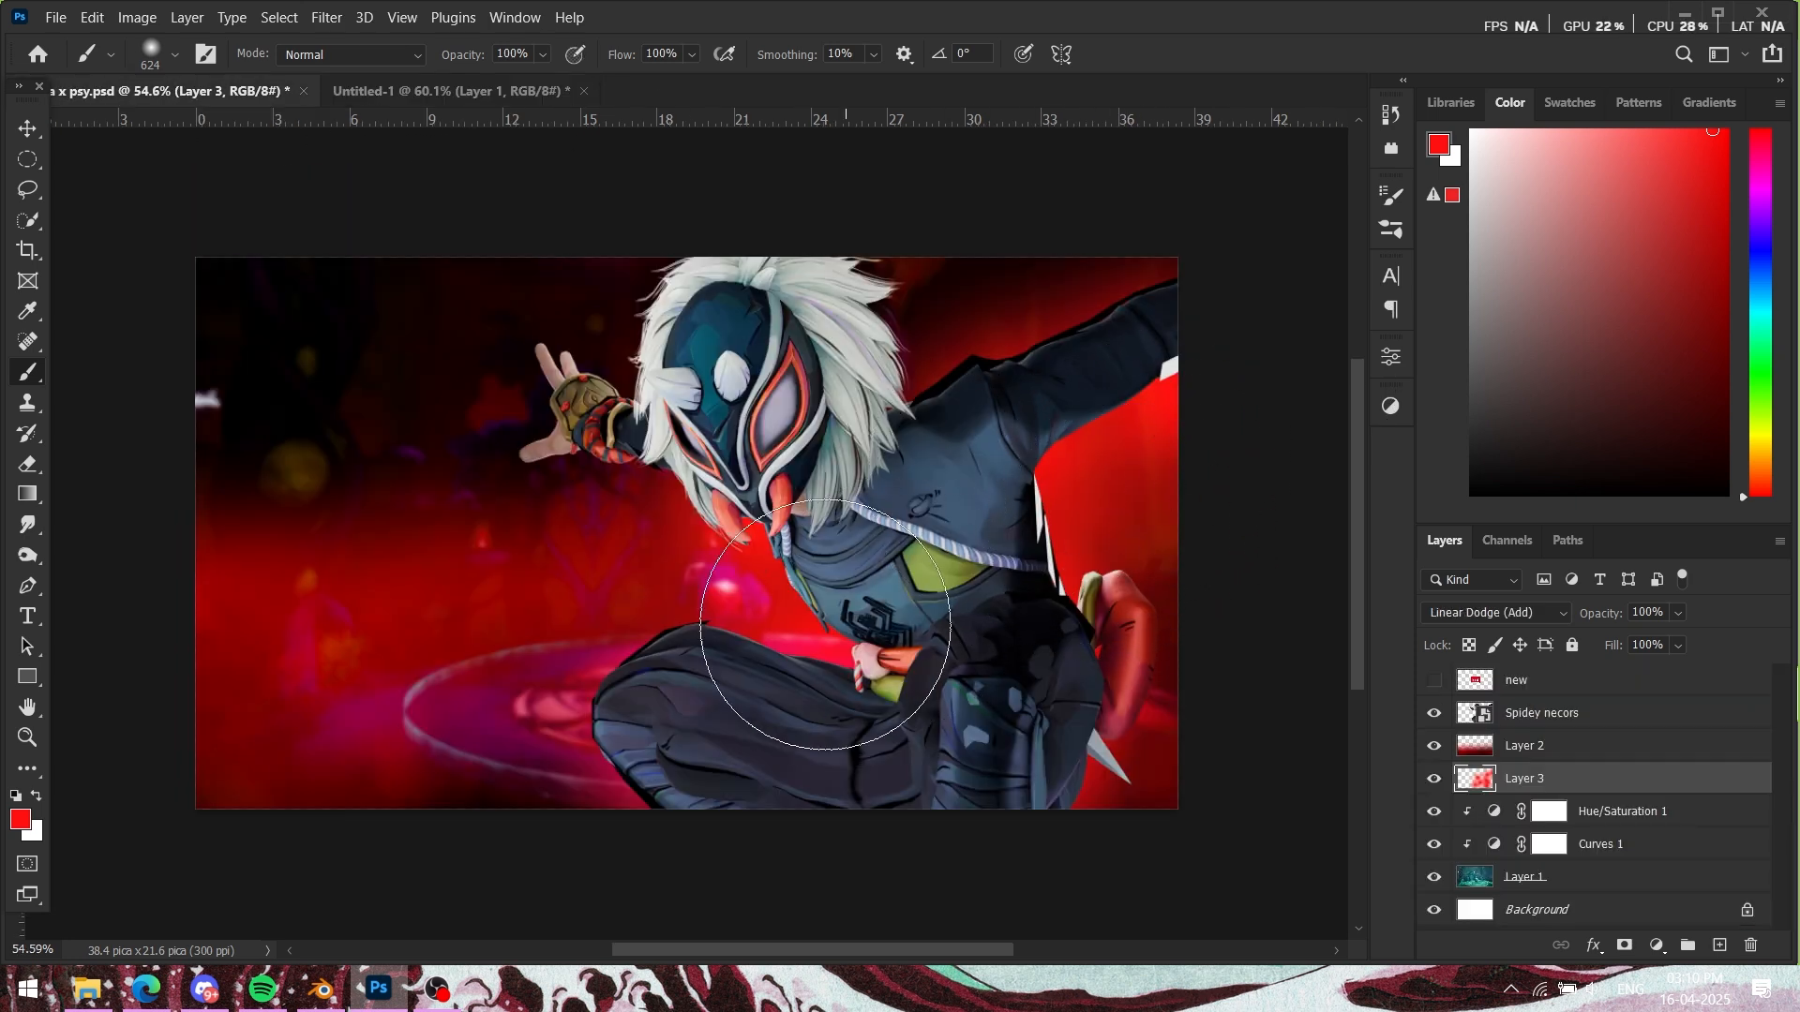
left_click(627, 581)
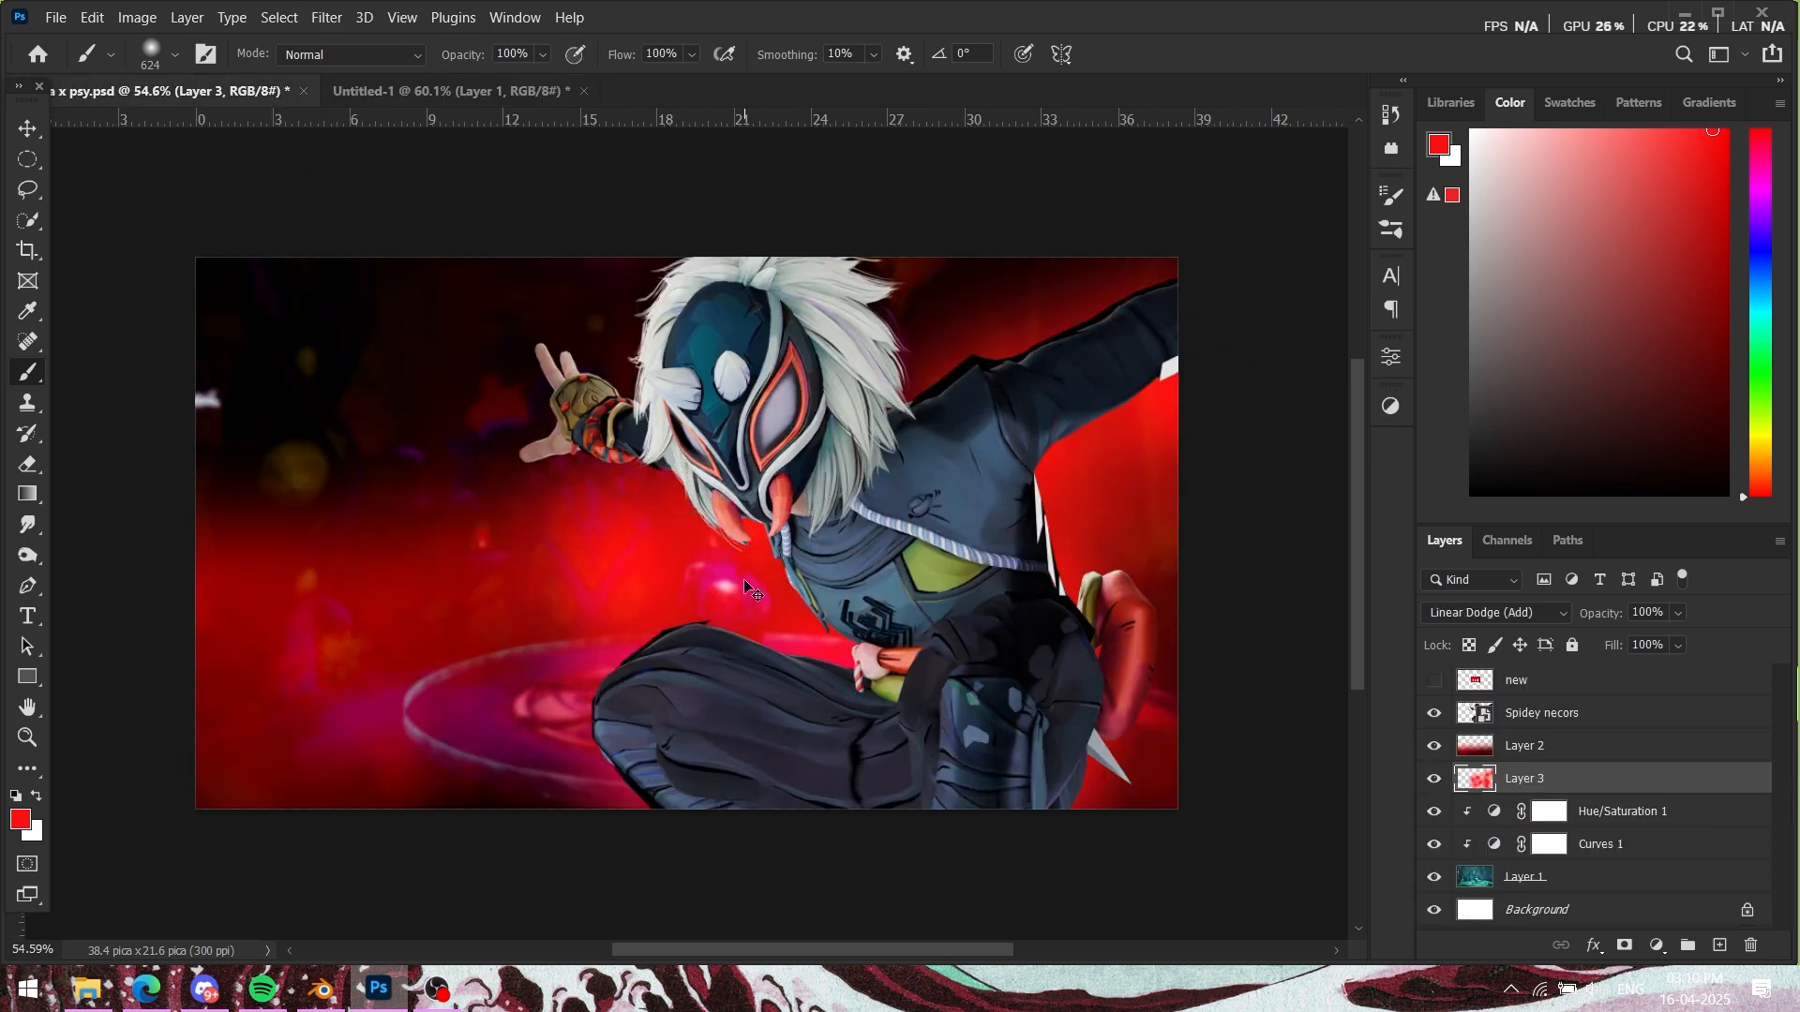
key("ctrl+z")
left_click_drag(609, 488, 597, 488)
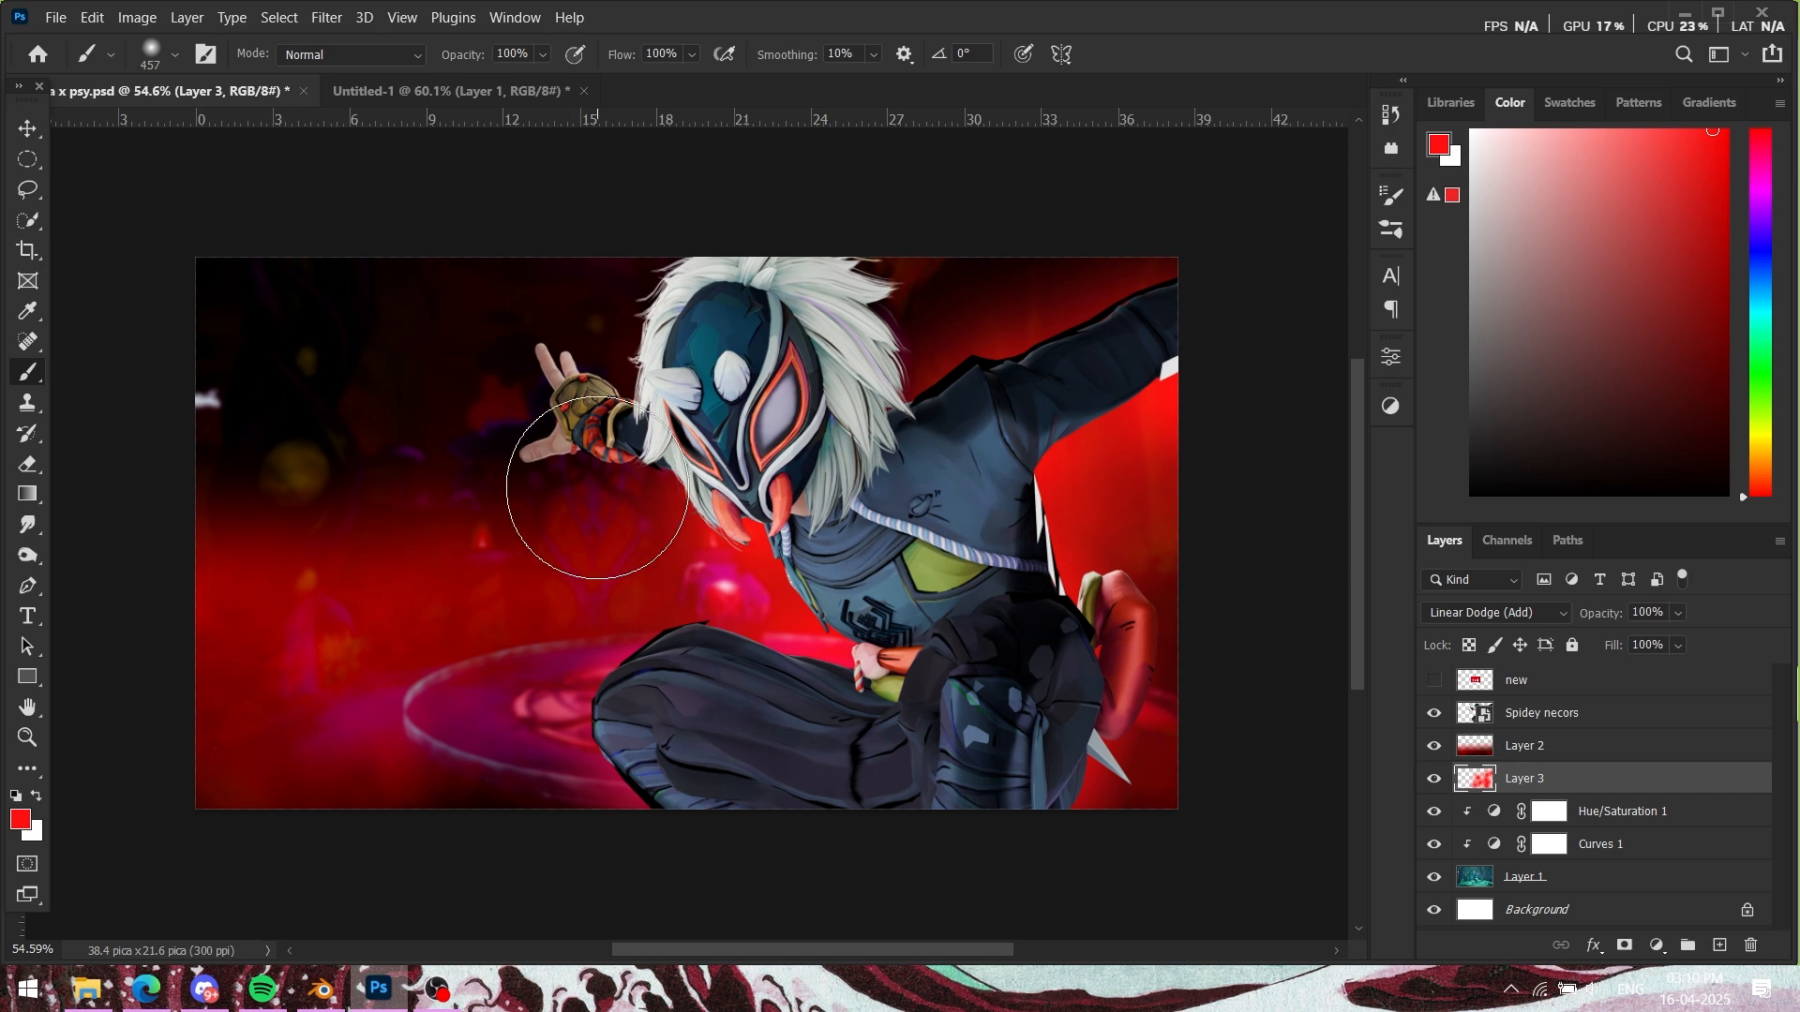
scroll(1134, 647, "up", 2)
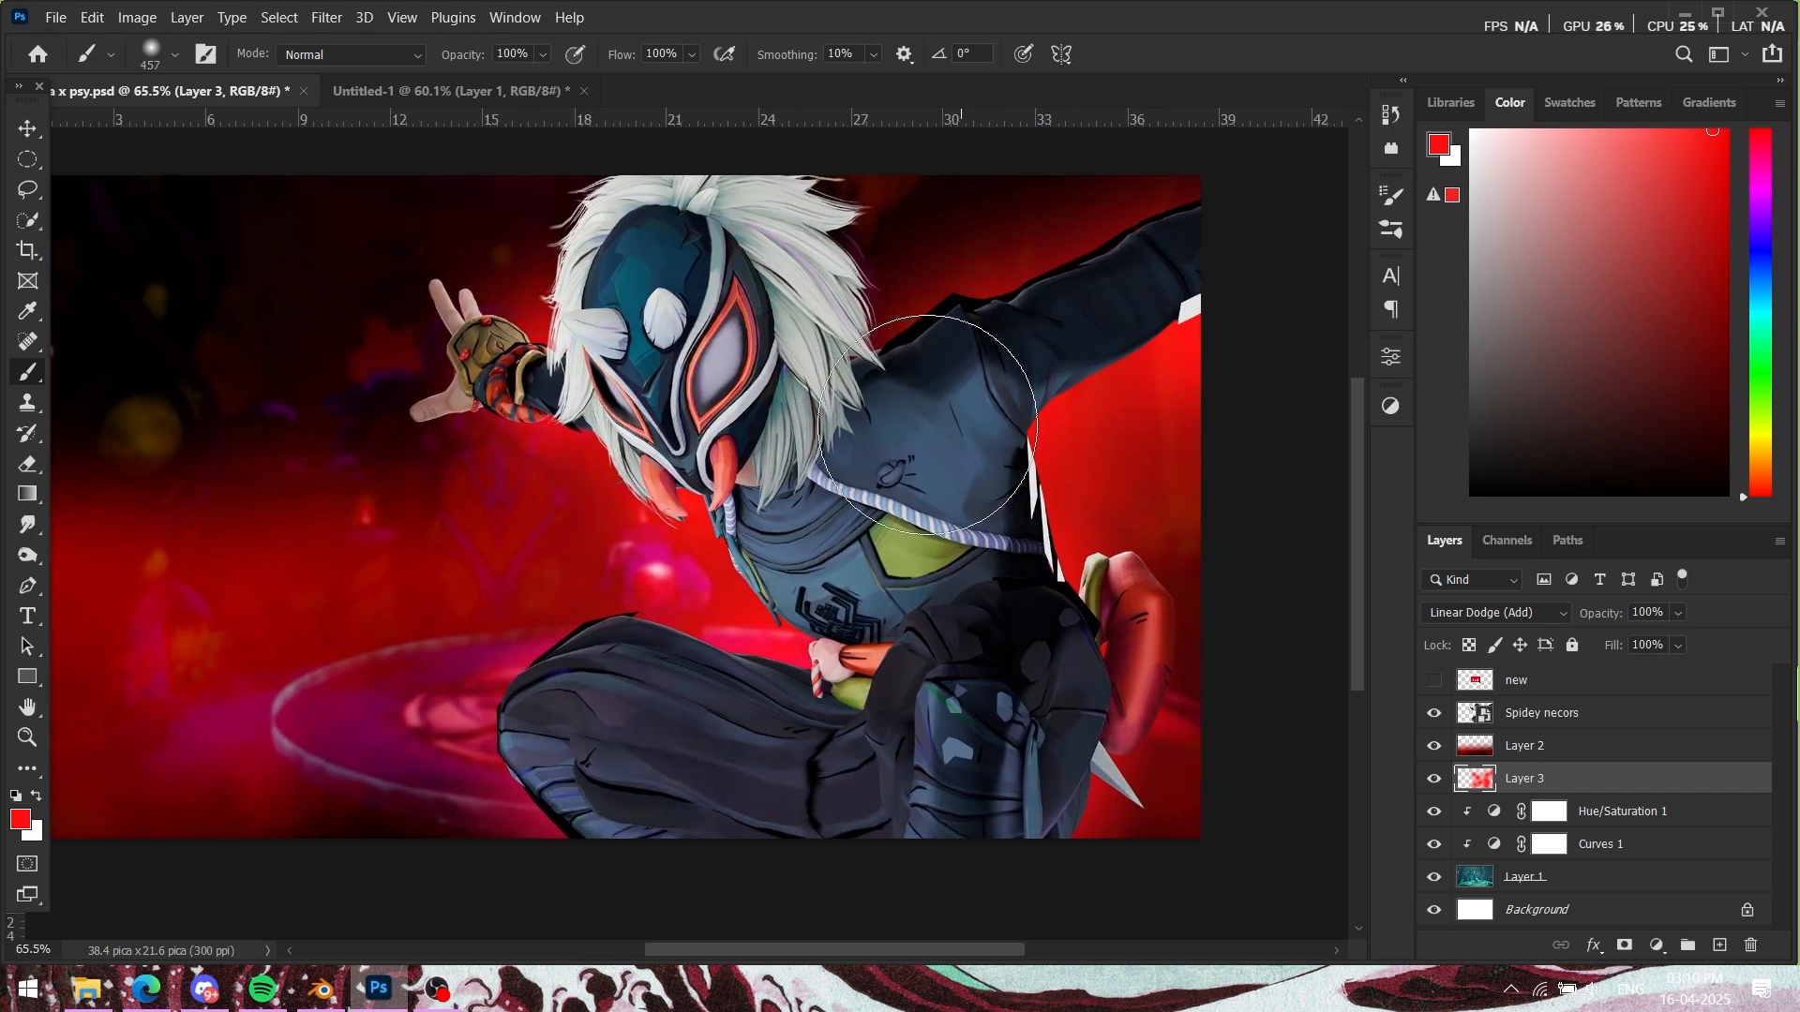
scroll(1076, 382, "down", 2)
left_click_drag(903, 372, 816, 454)
Step: Soften the red Layer 3 glow below the raised arm with a soft 888 px eraser, checking against the Untitled-1 thumbnail
key("e")
scroll(908, 626, "up", 3)
scroll(908, 625, "down", 4)
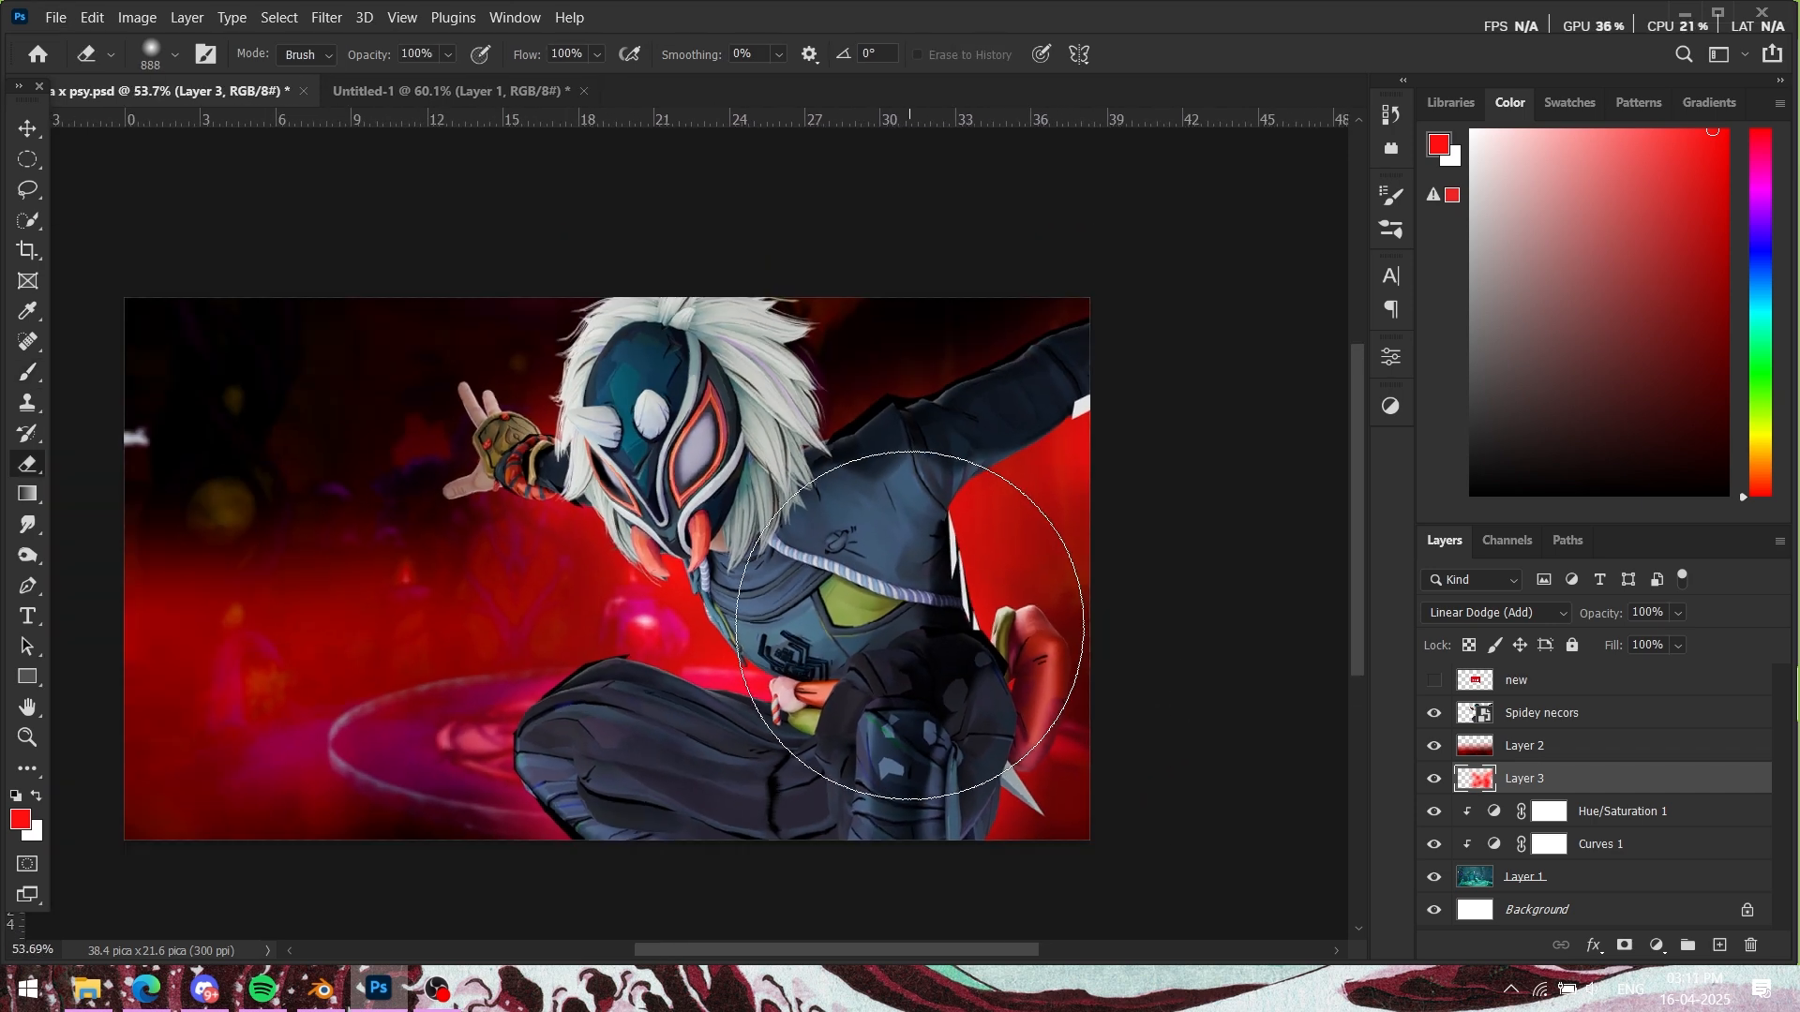
scroll(928, 460, "up", 1)
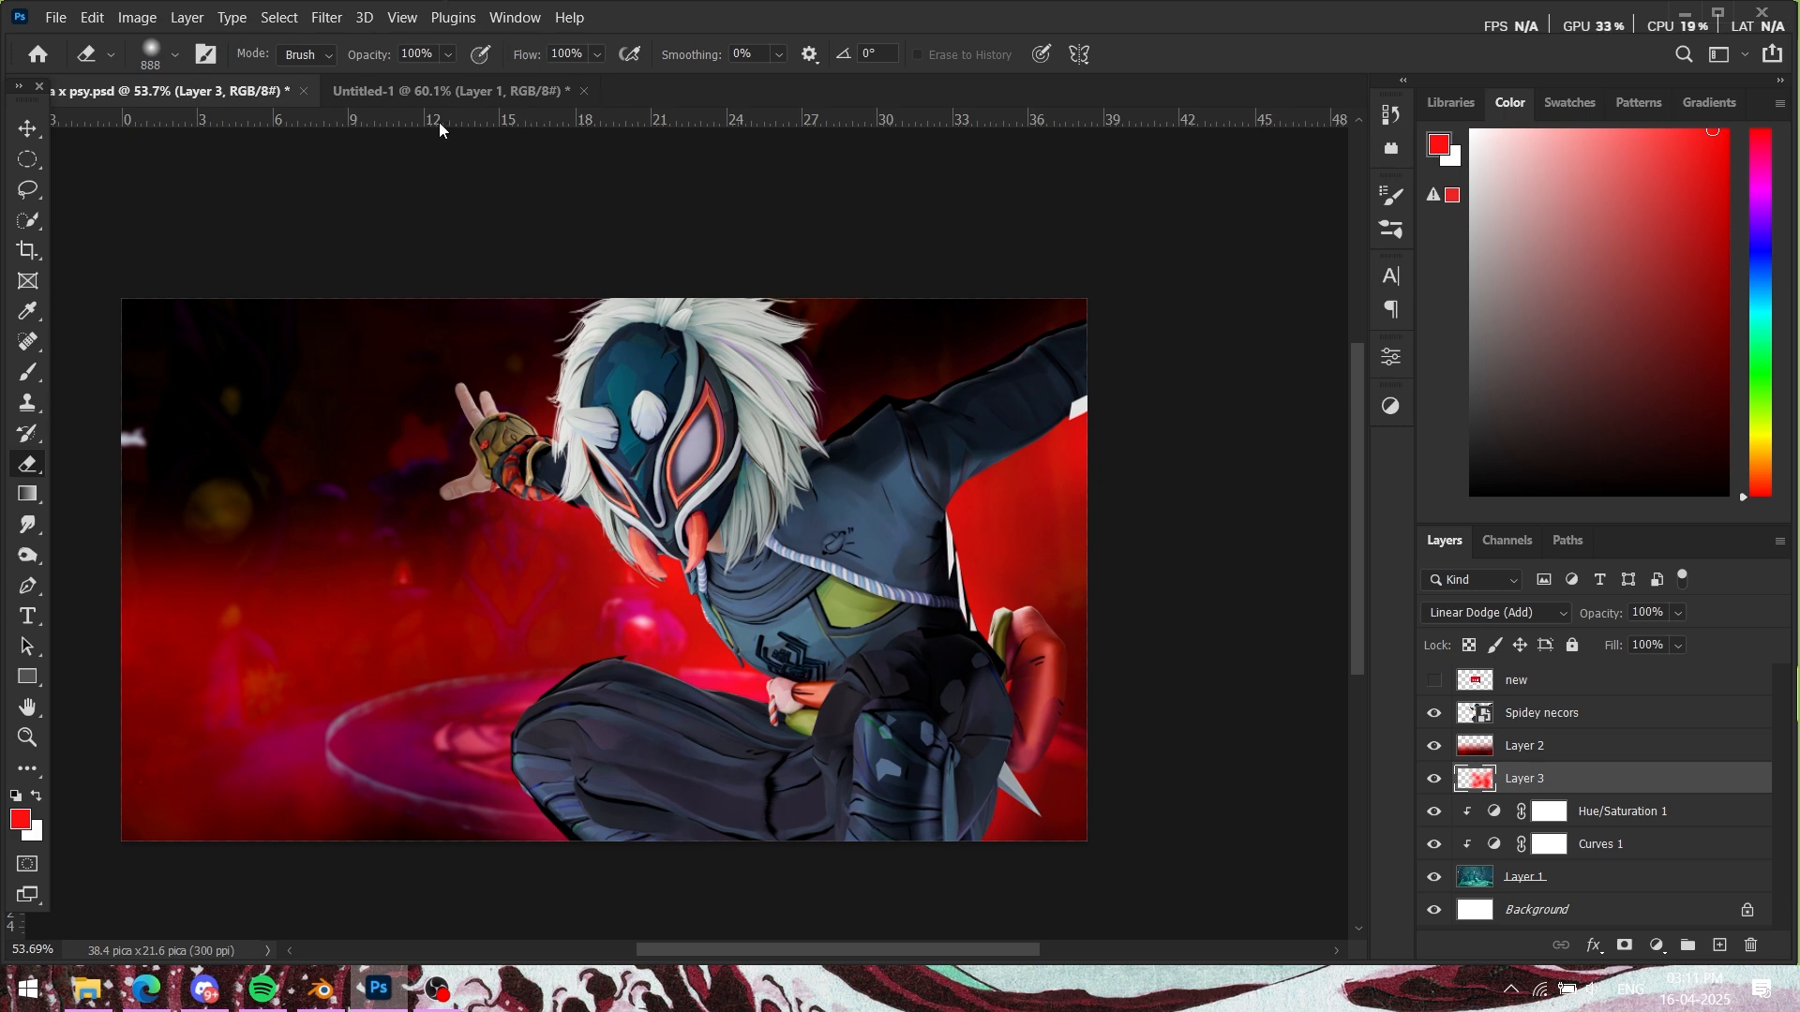
left_click(450, 90)
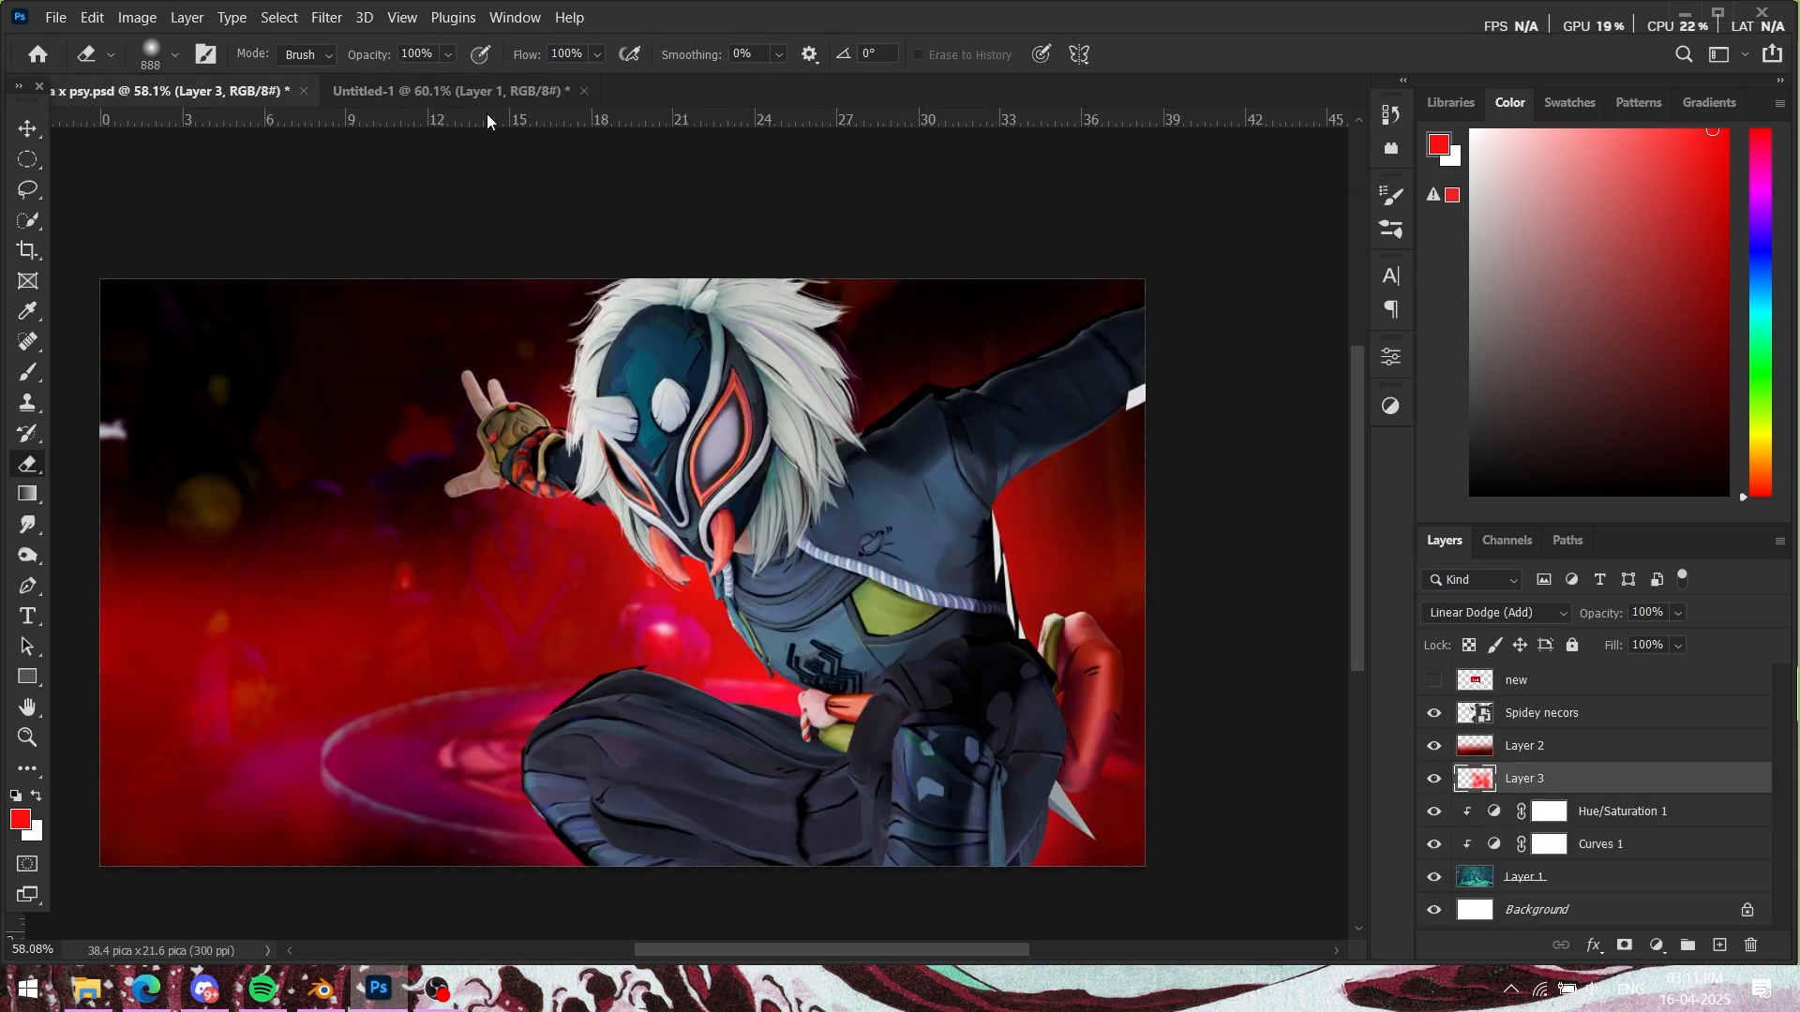
left_click(499, 88)
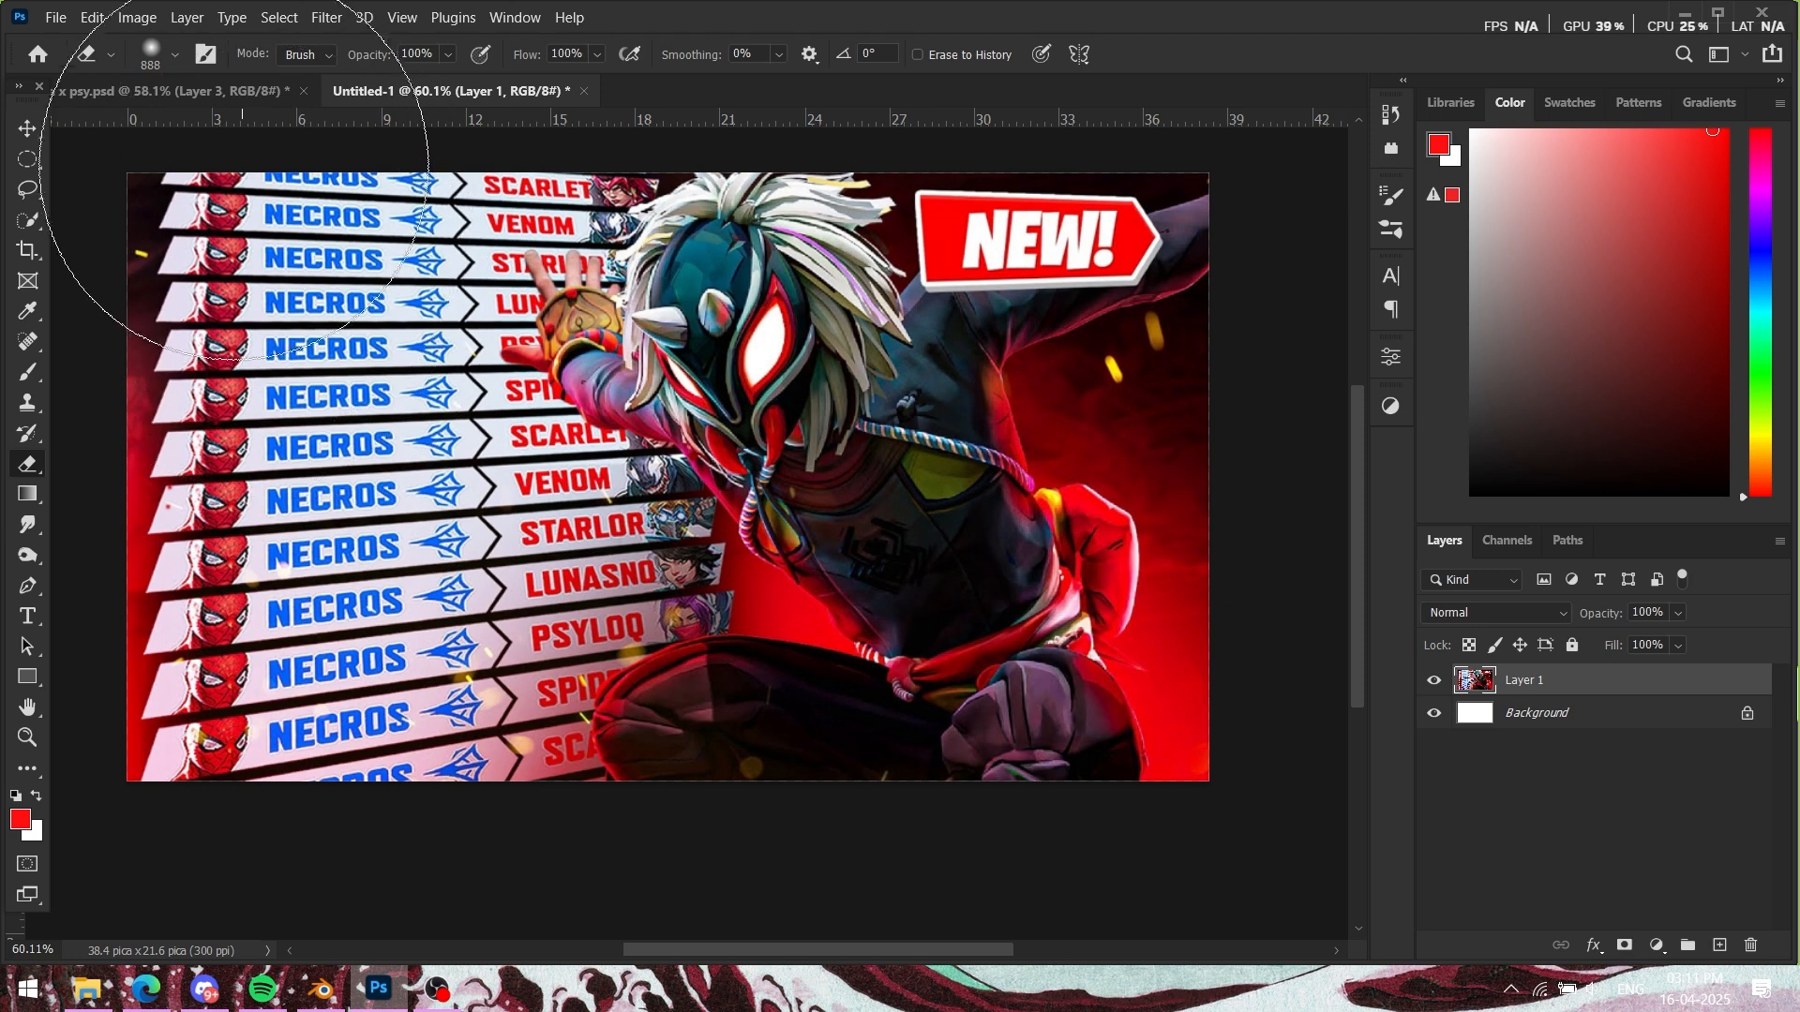
left_click(245, 90)
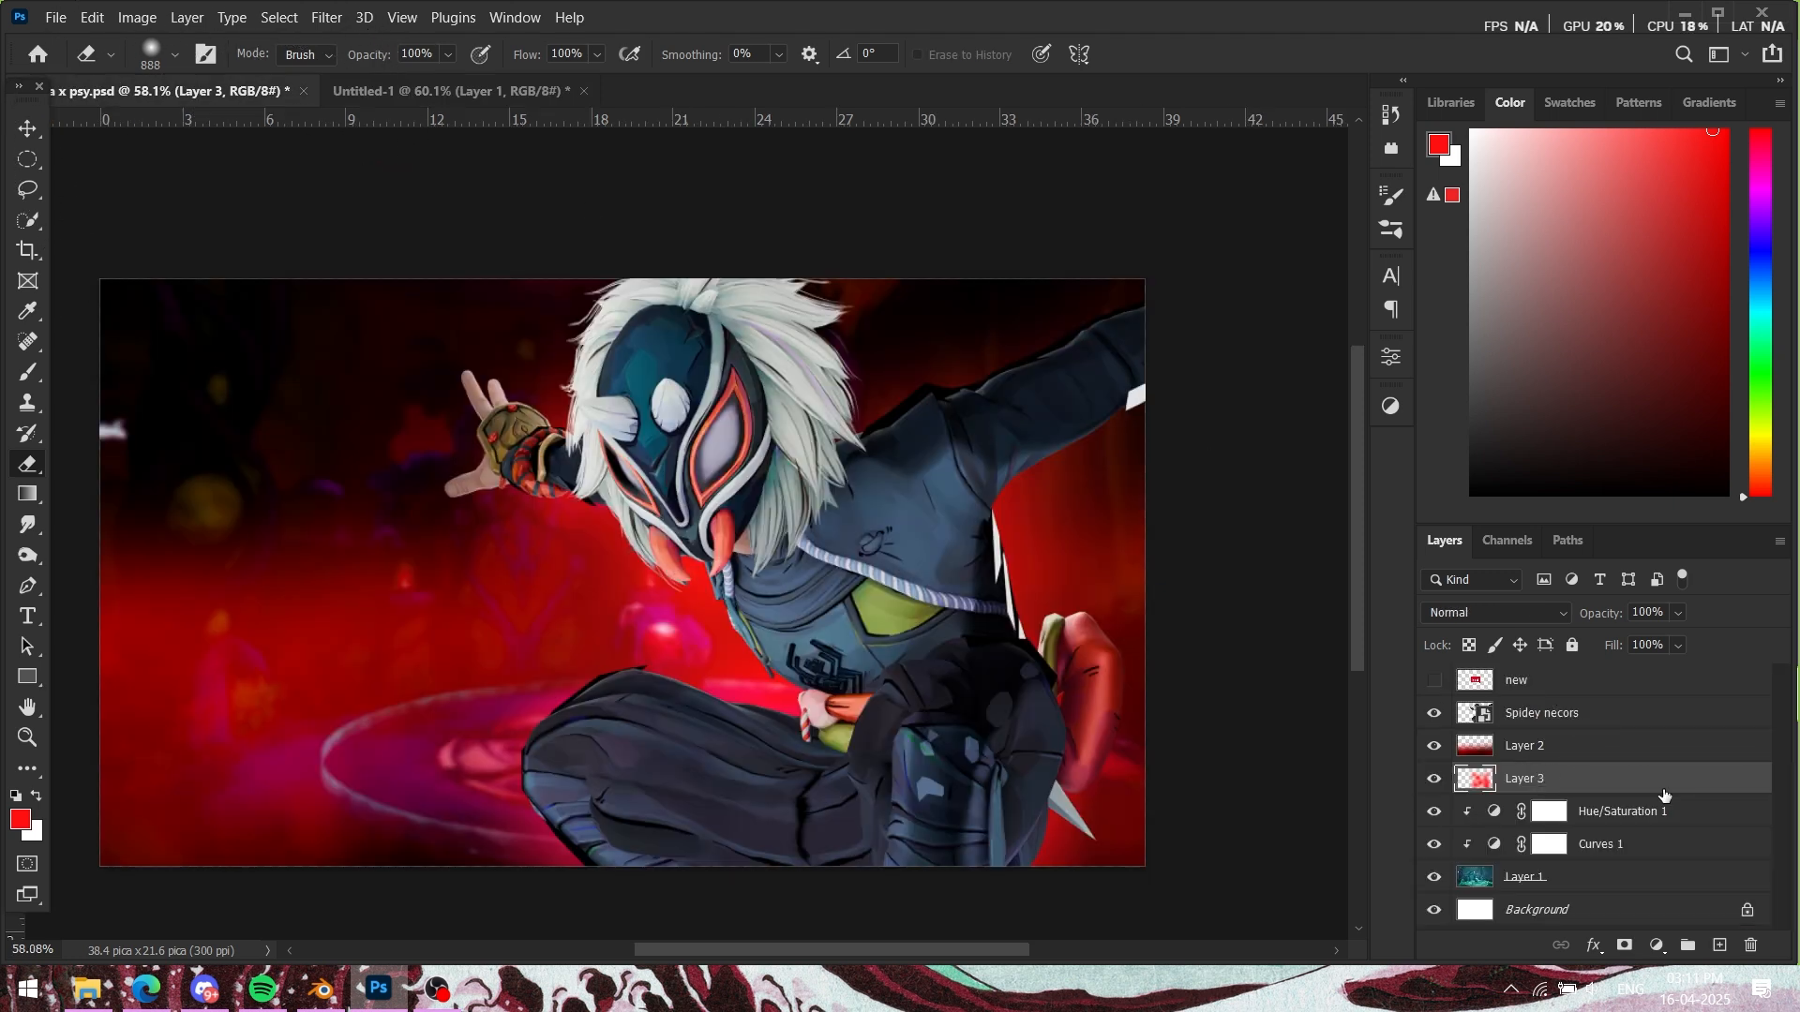
Step: Add an empty layer clipped to the Spidey necors layer and set its blend mode to Linear Dodge (Add)
left_click(1660, 715)
left_click(1718, 945)
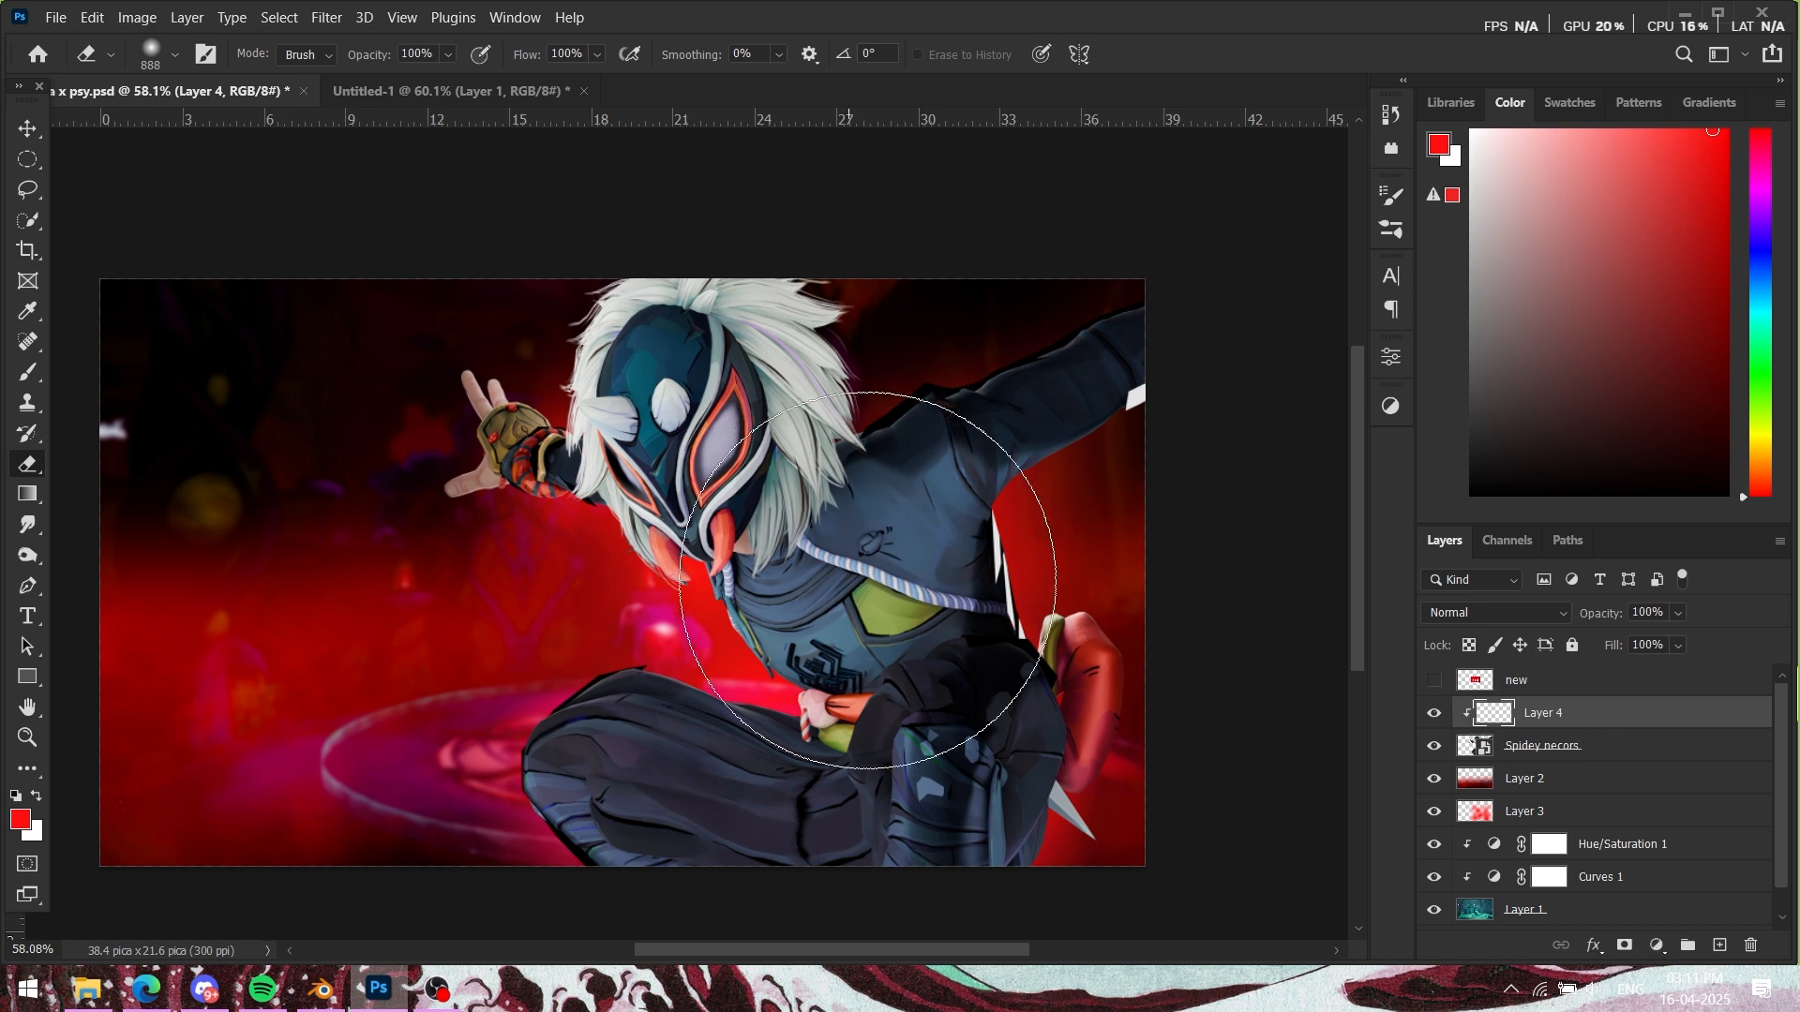
left_click(1507, 614)
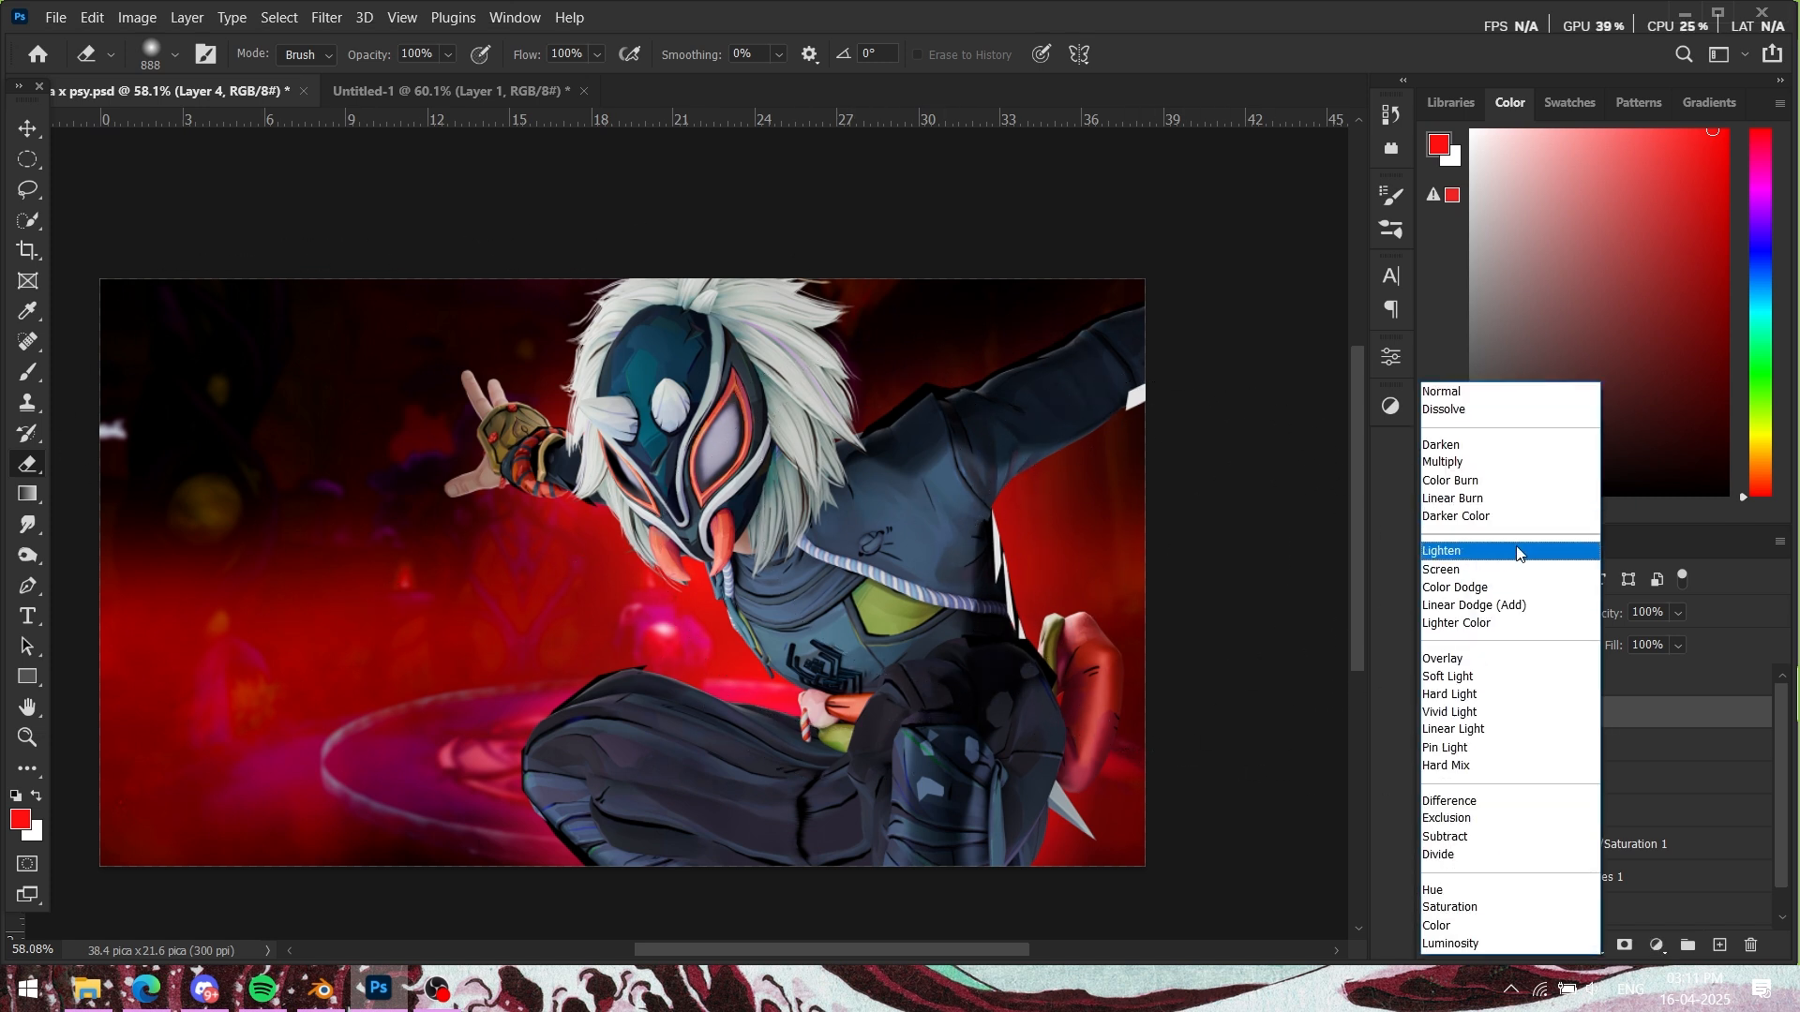
left_click(1480, 607)
key("b")
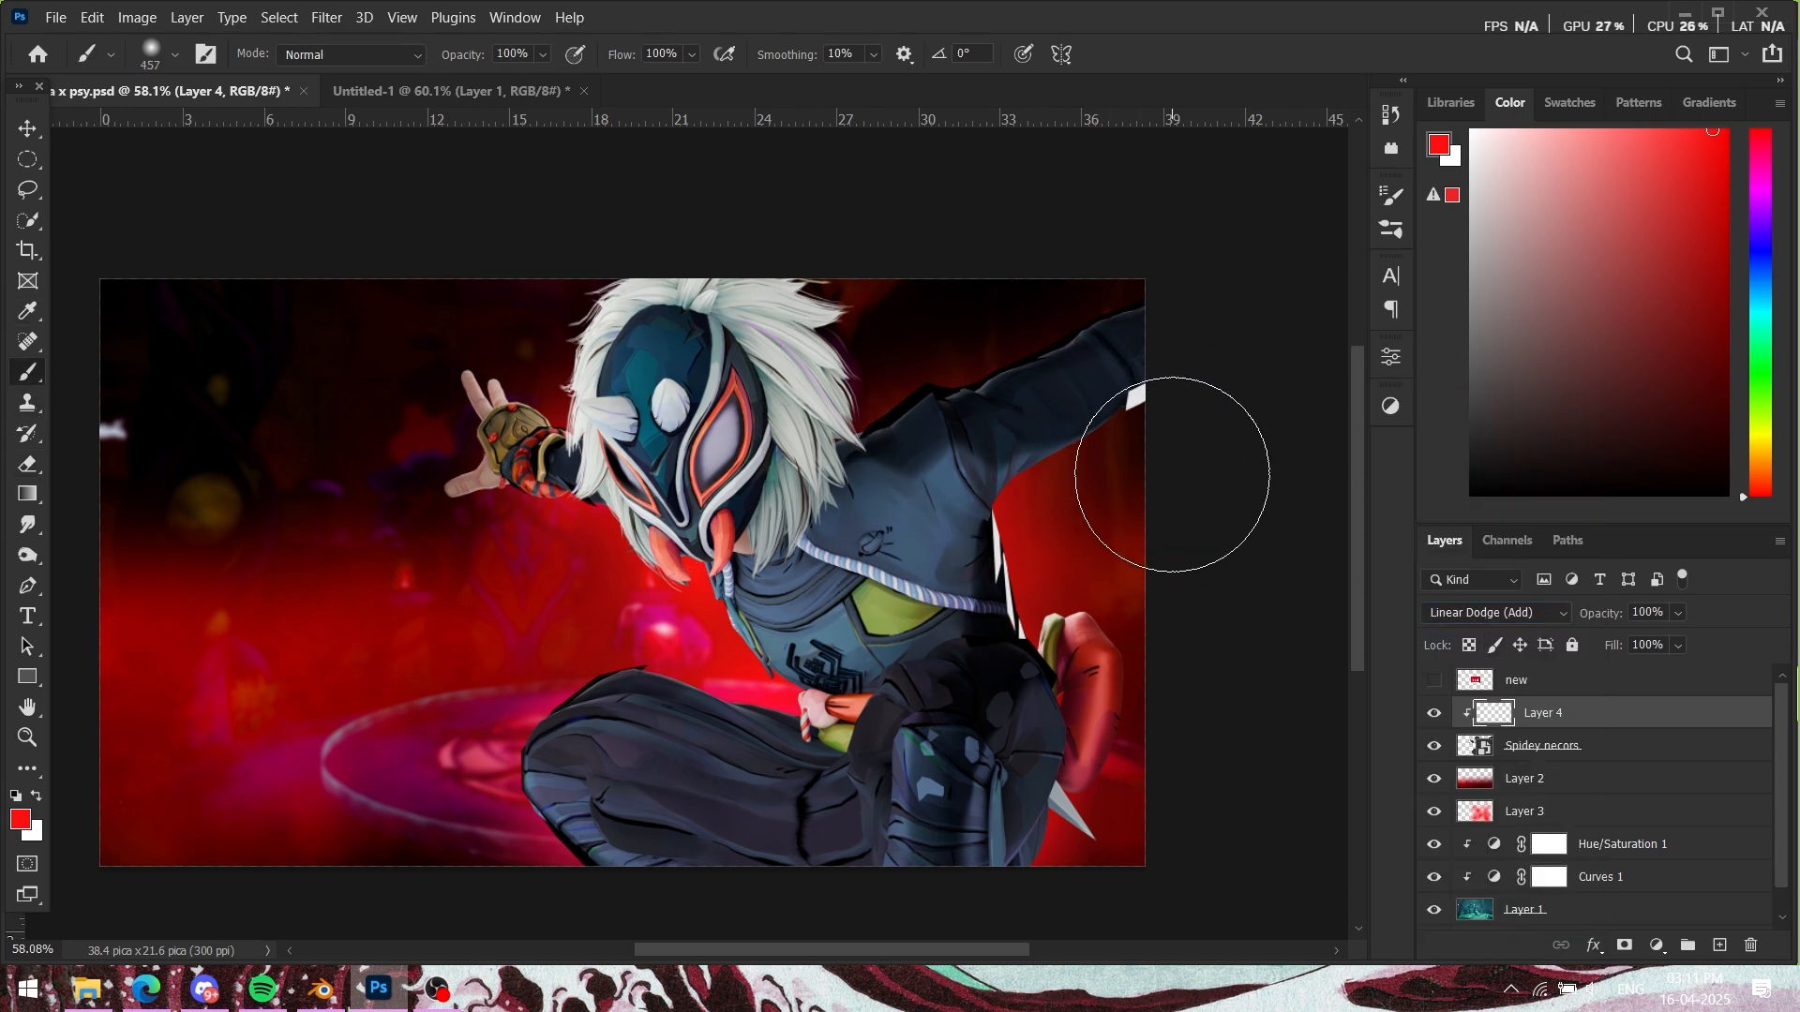
key("bracketleft")
scroll(1144, 459, "up", 3)
left_click_drag(1111, 467, 1022, 525)
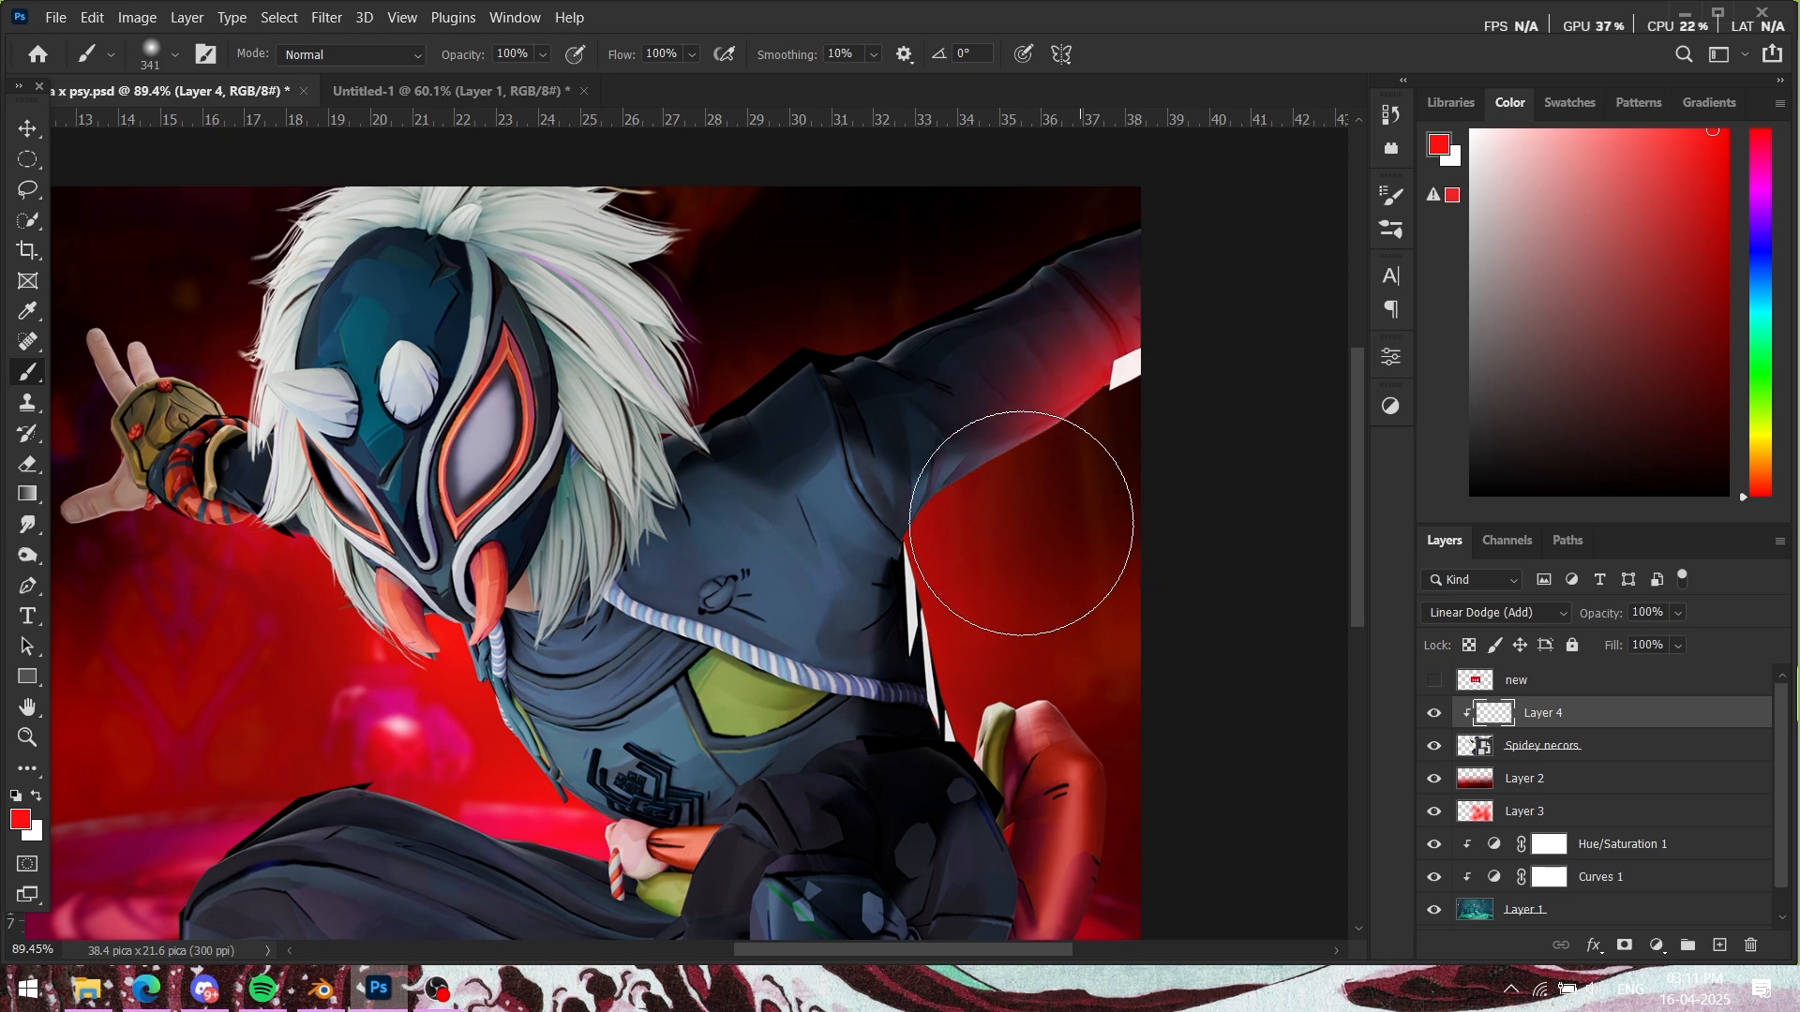
left_click_drag(1164, 456, 932, 574)
key("ctrl+z")
key("ctrl+z")
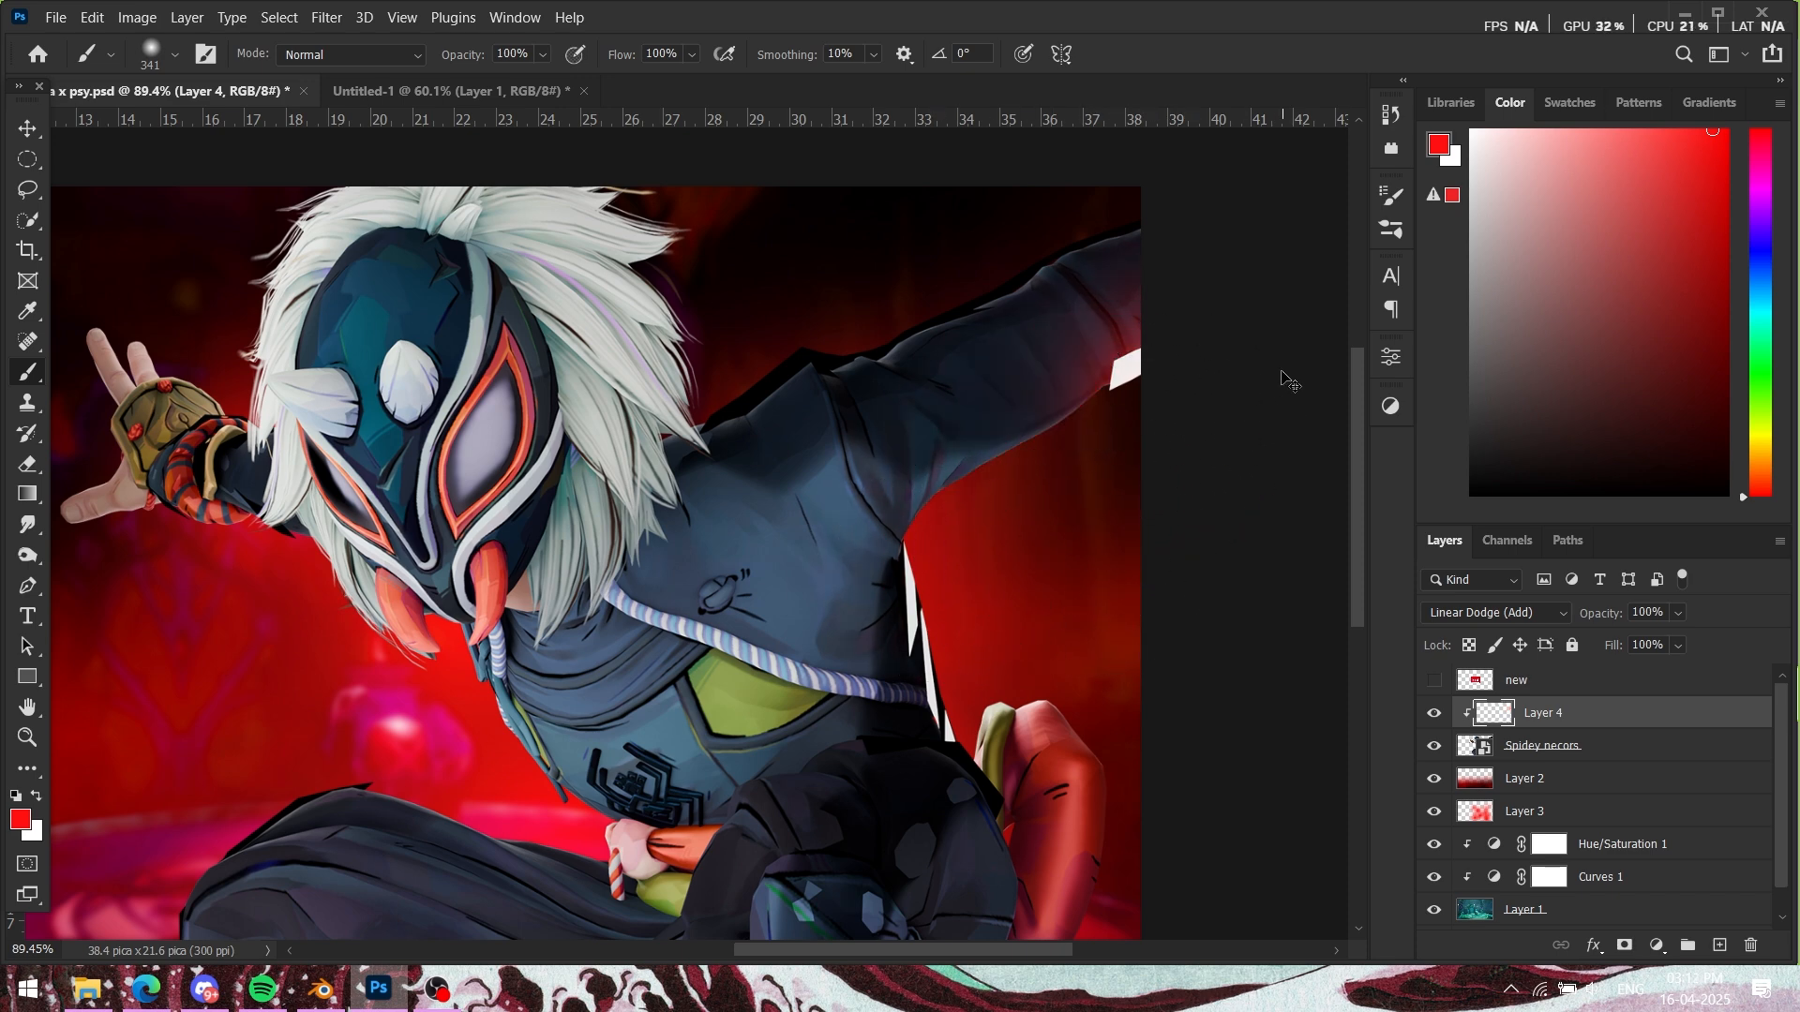
key("ctrl+z")
Step: Paint a red rim light along the underside of the raised arm on Layer 4 with a soft 200 px brush
left_click(528, 94)
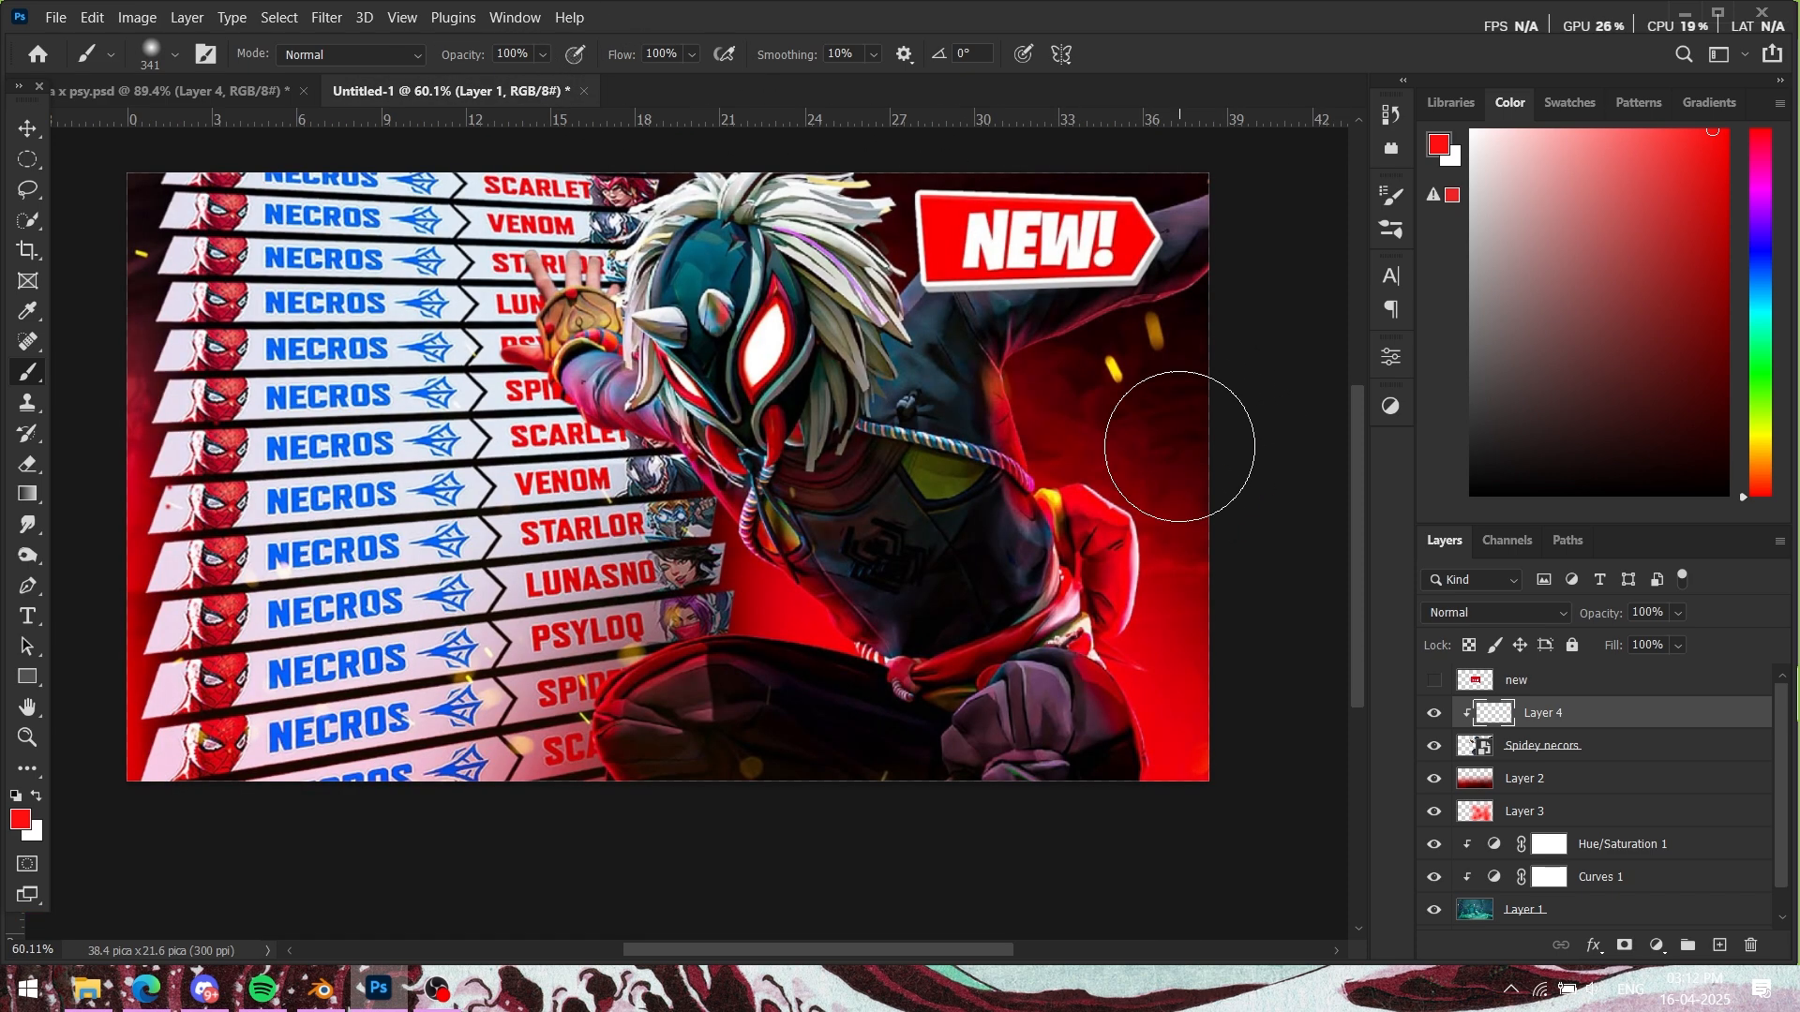
left_click(216, 92)
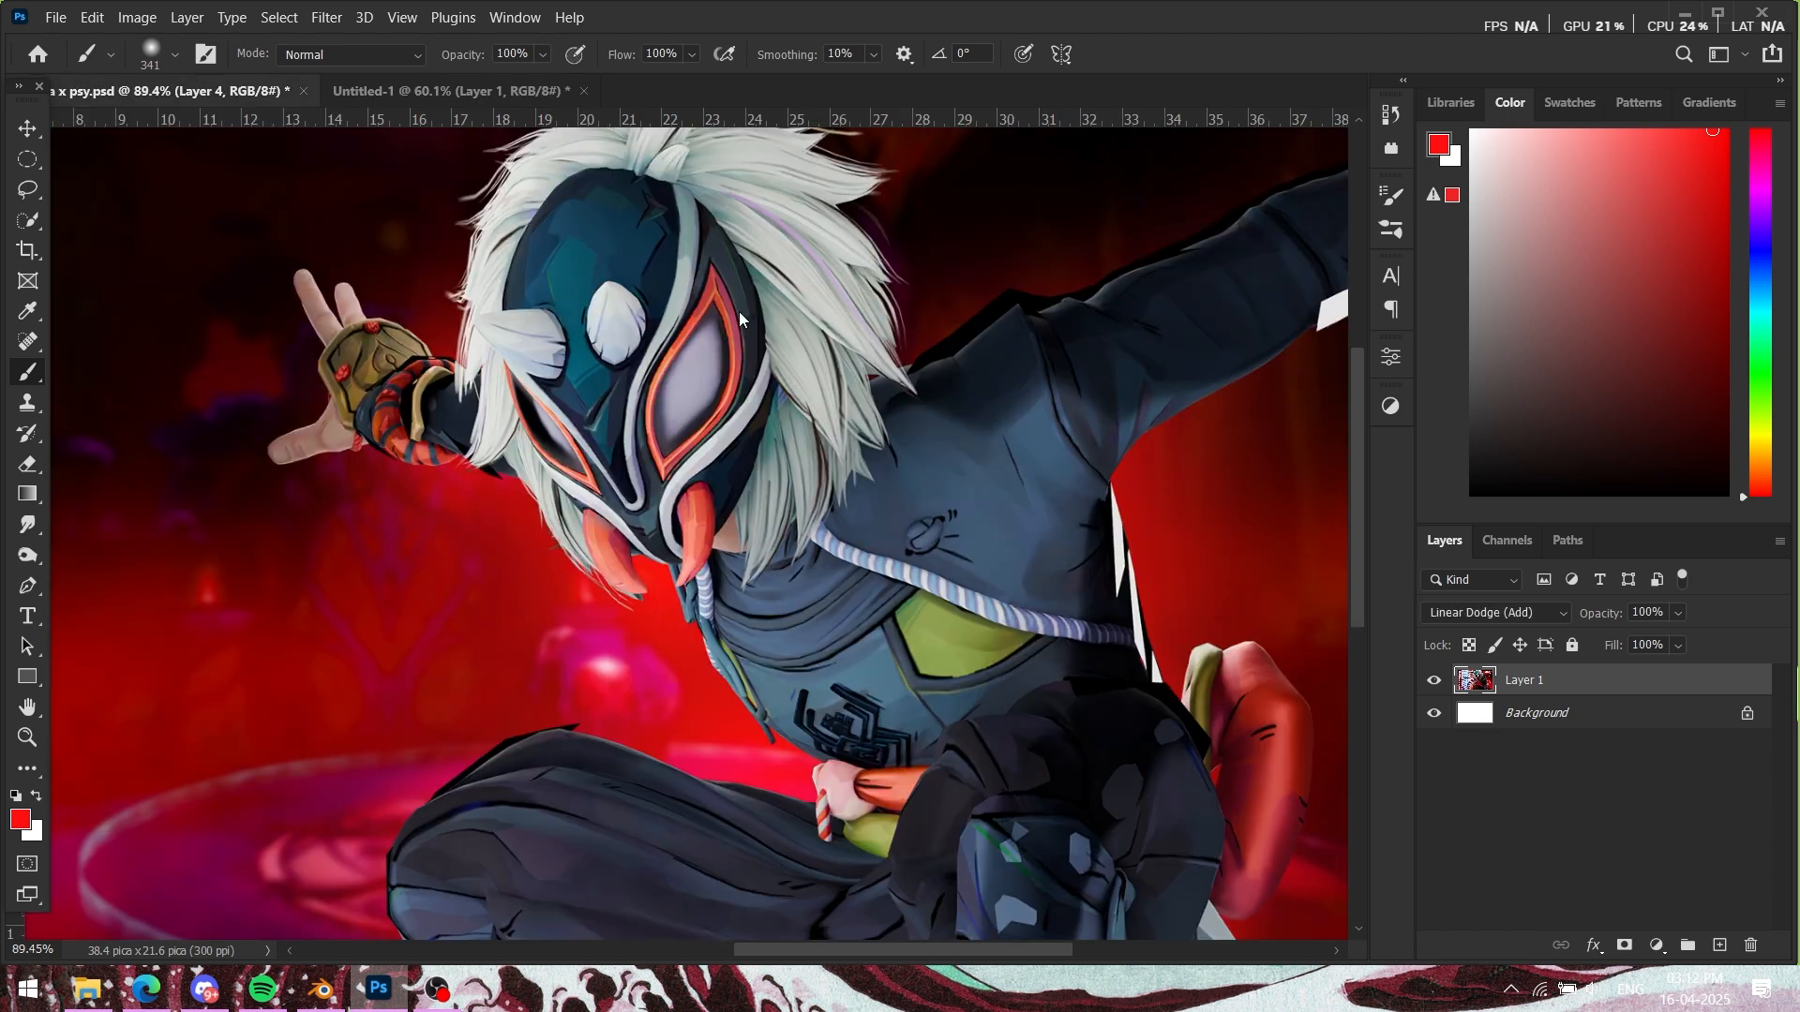
left_click_drag(1207, 402, 1006, 410)
scroll(1100, 390, "up", 2, "alt")
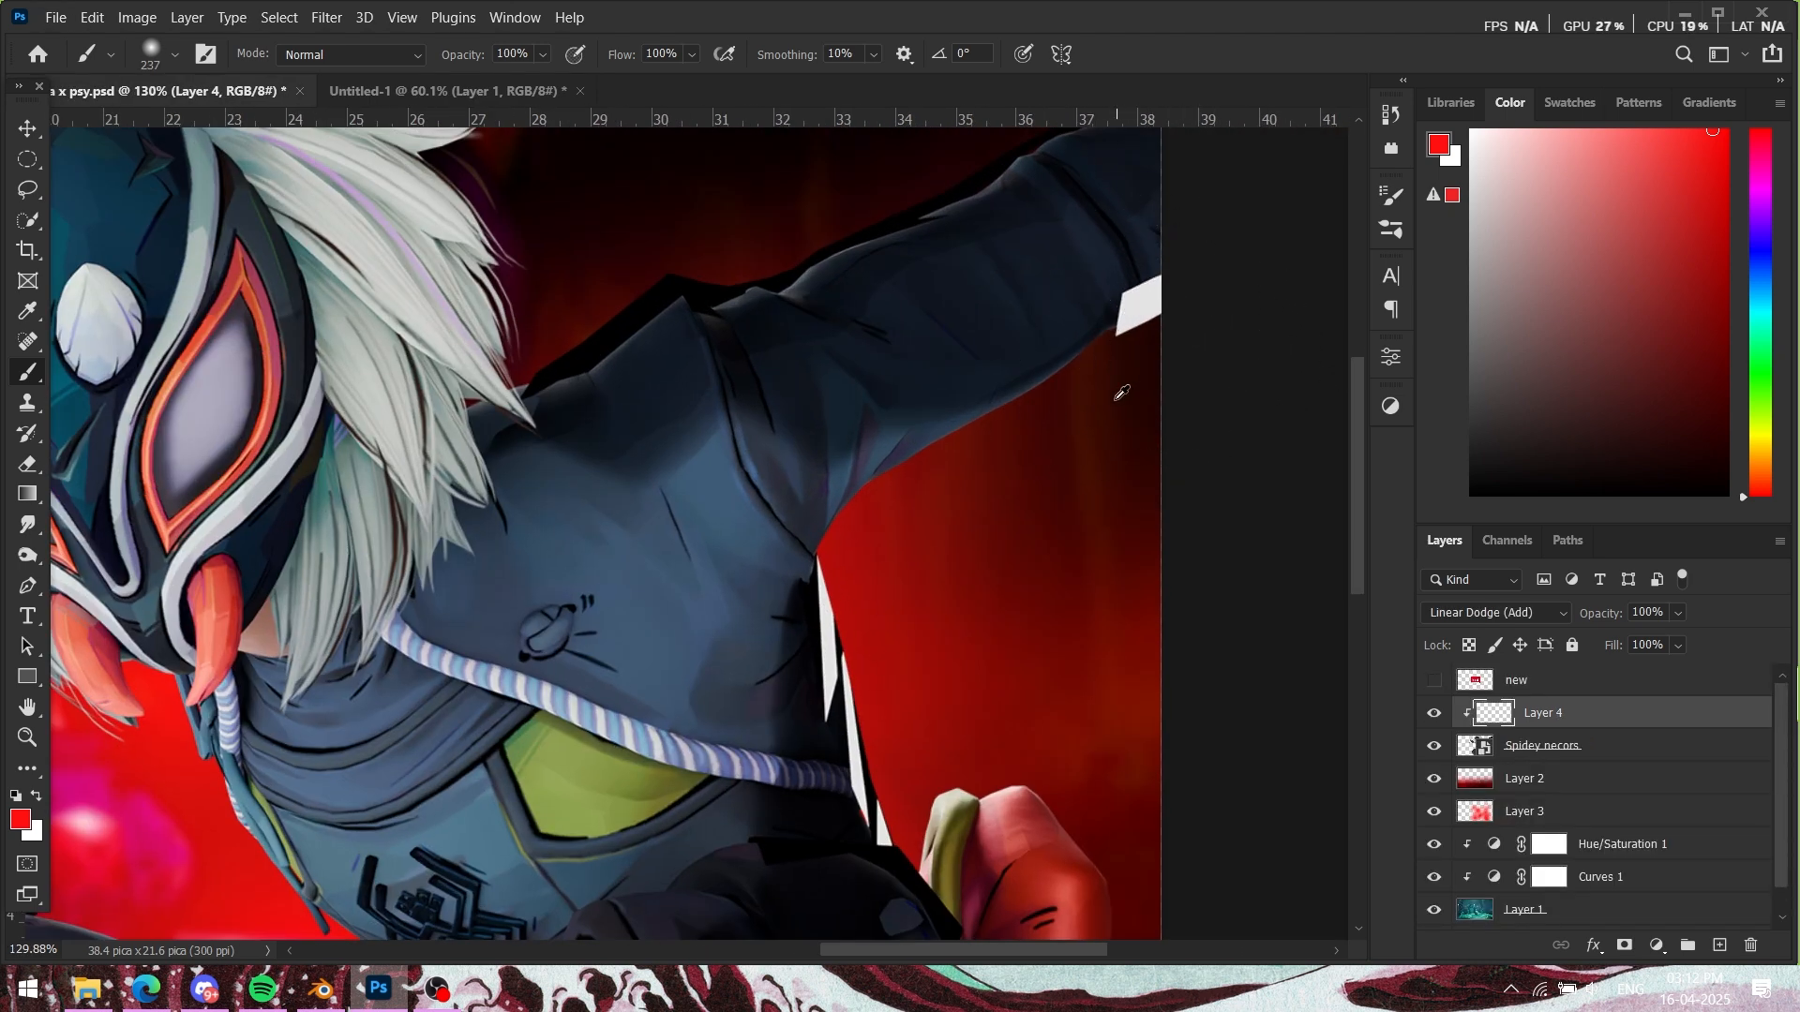
right_click(1116, 400, "alt")
left_click_drag(1200, 353, 1065, 471)
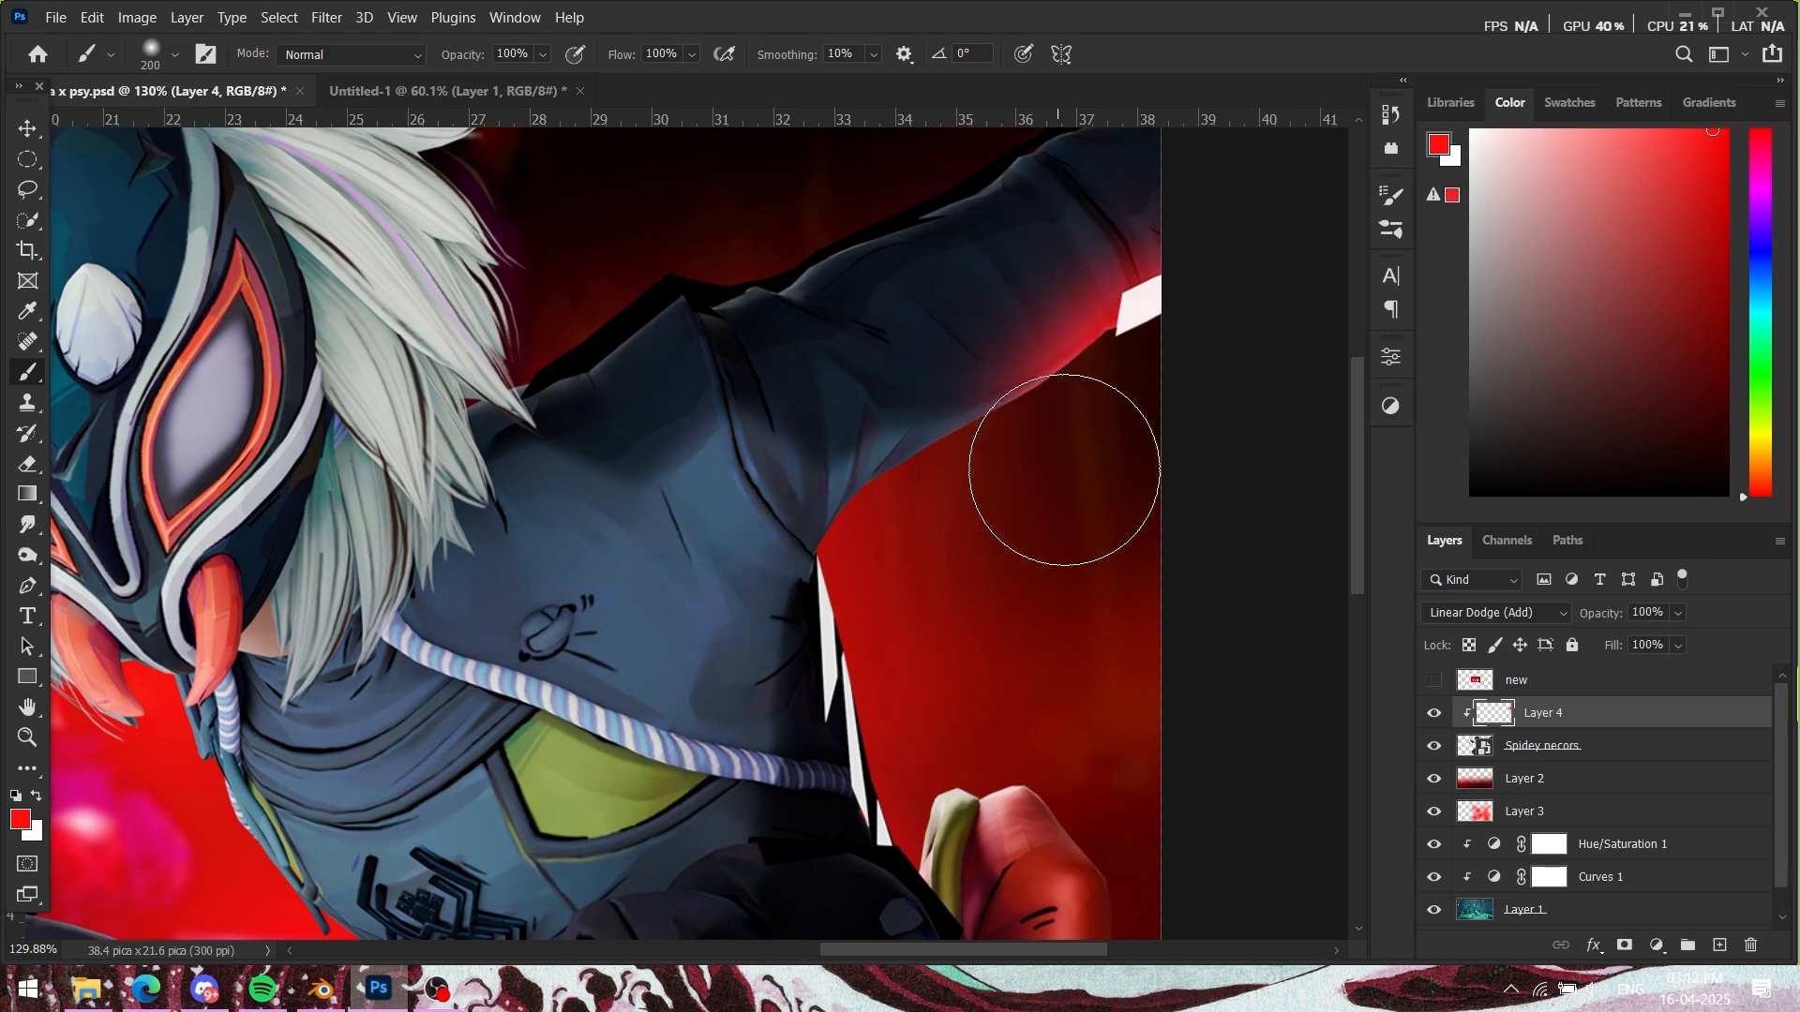
key("ctrl+z")
key("ctrl+z")
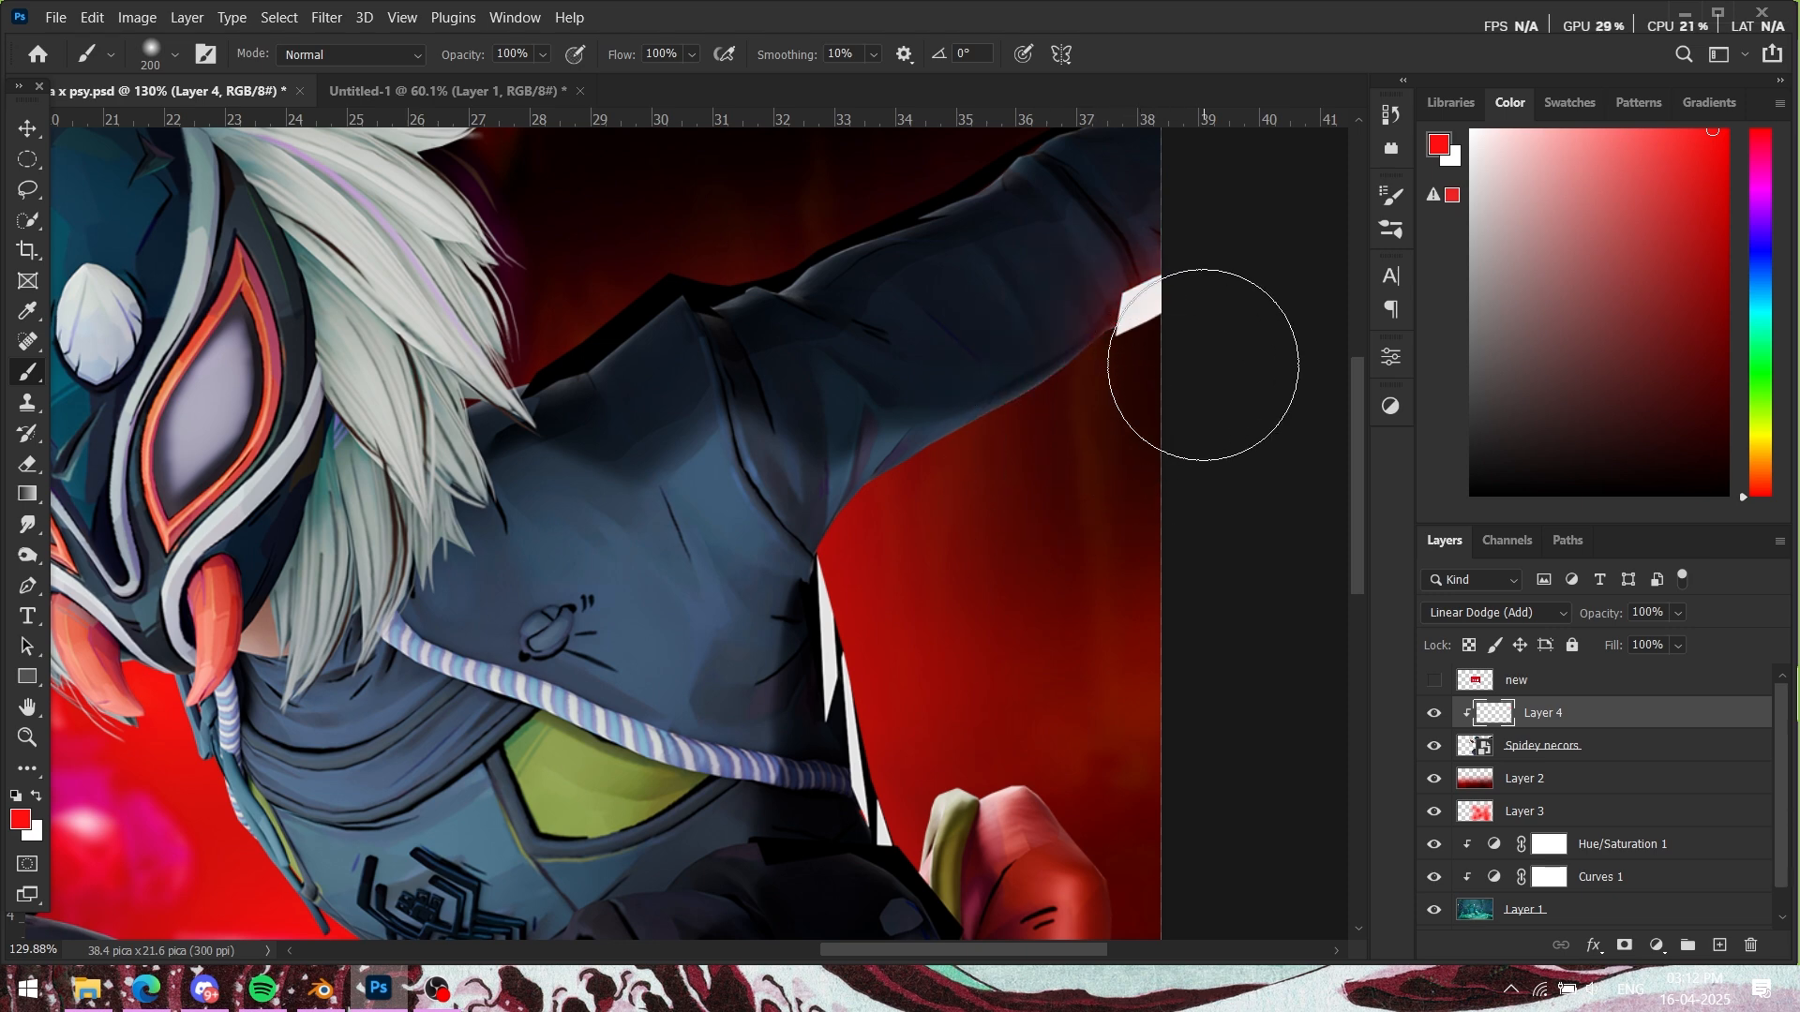
mouse_move(1203, 365)
left_mouse_down()
mouse_move(970, 518)
mouse_move(1002, 509)
mouse_move(905, 548)
left_mouse_up()
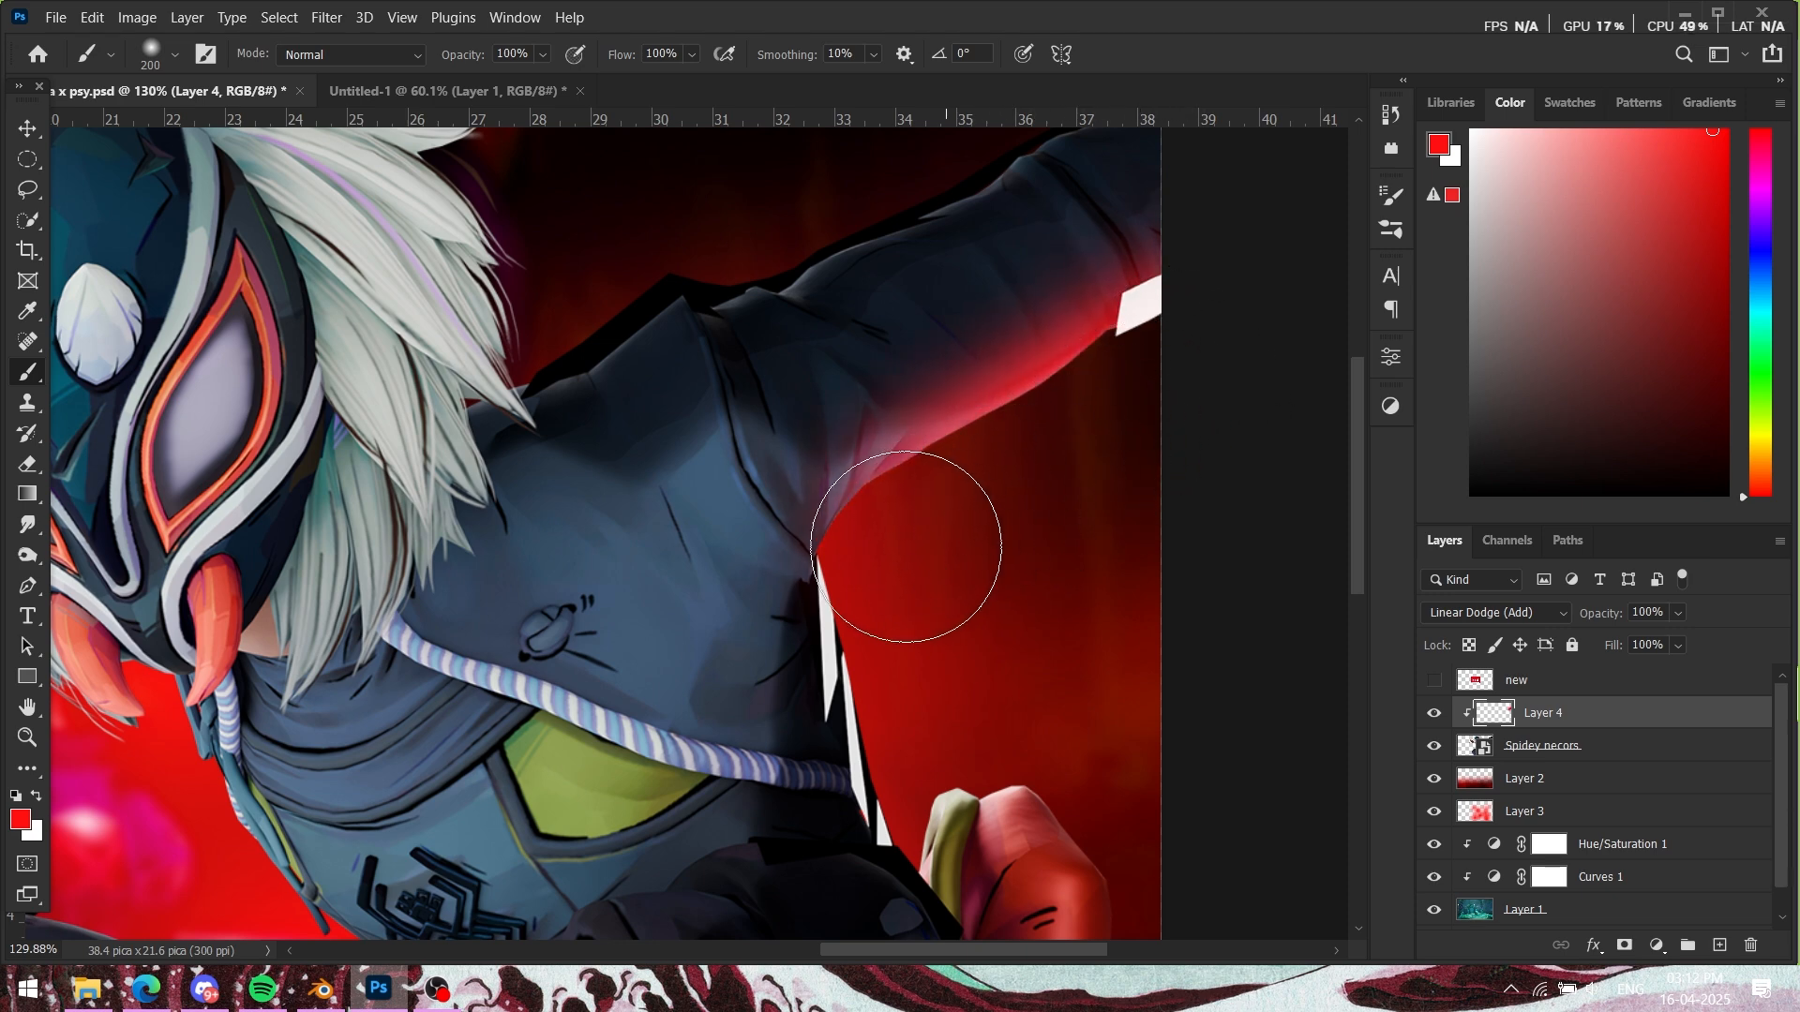
Step: Paint red rim light on Layer 4 along the character's back and over the red sash behind the waist
scroll(993, 563, "down", 4)
scroll(1067, 479, "up", 2)
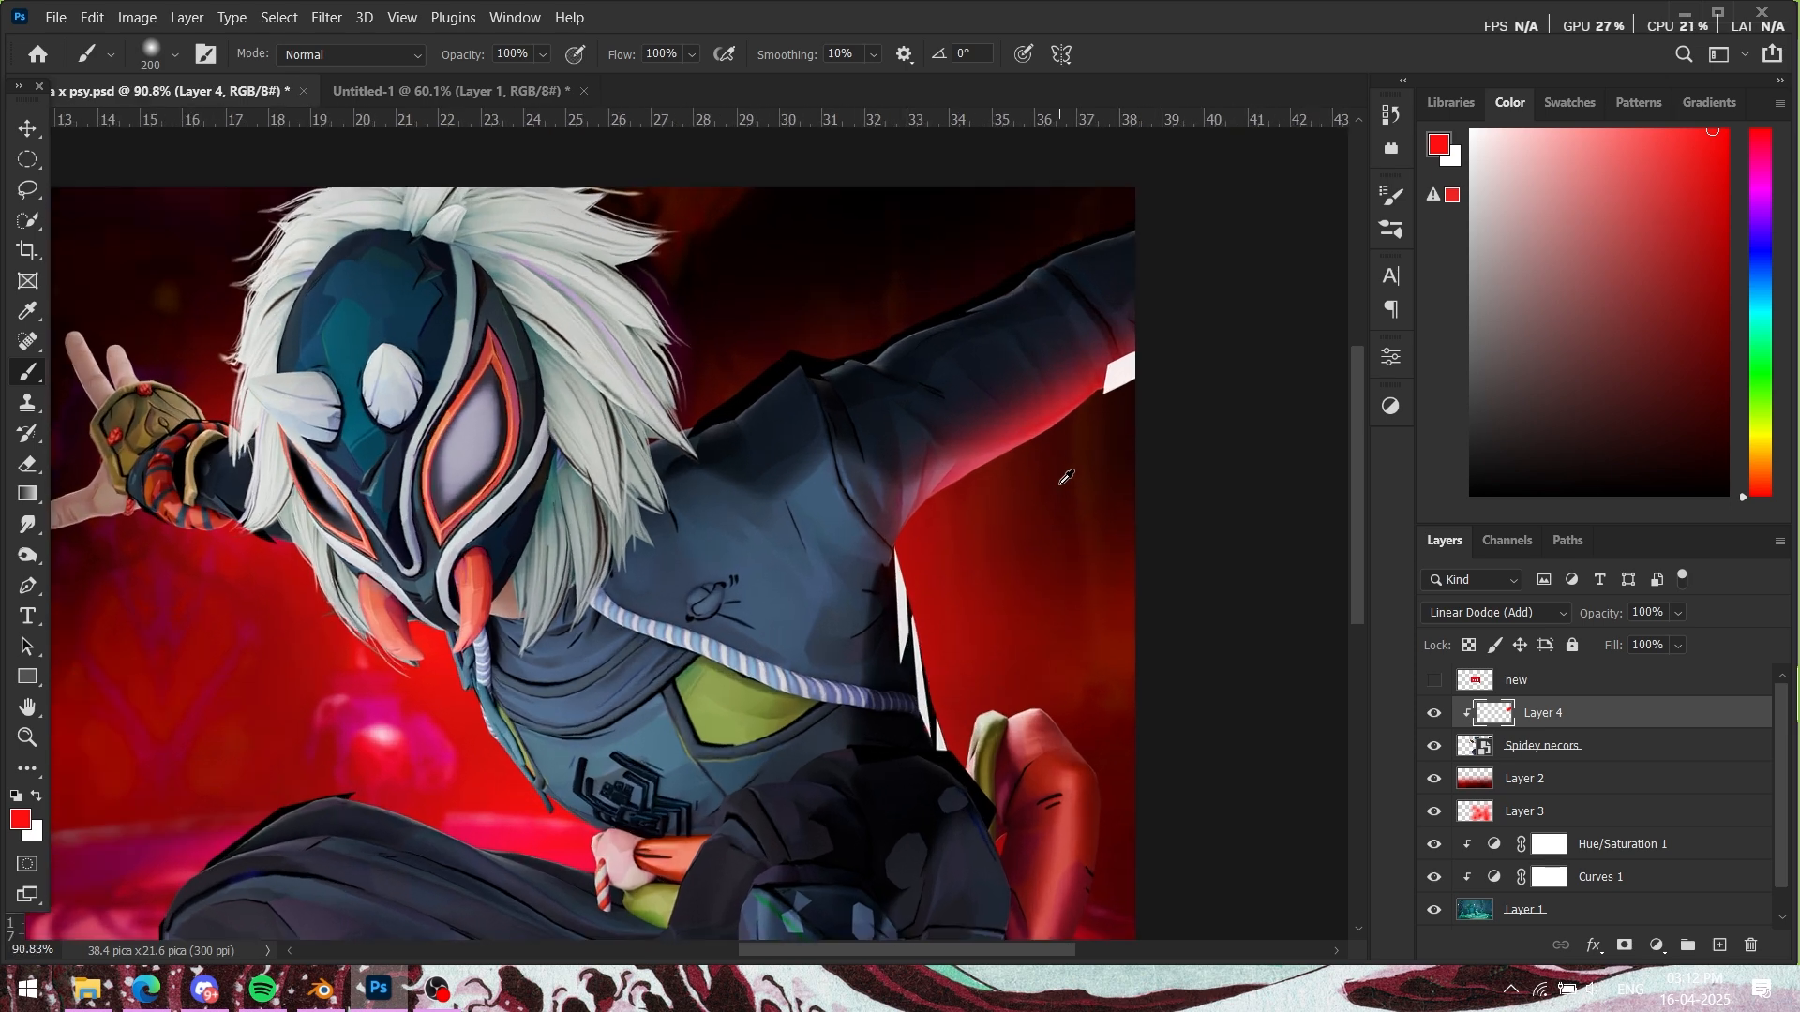
left_click_drag(1113, 477, 1049, 425)
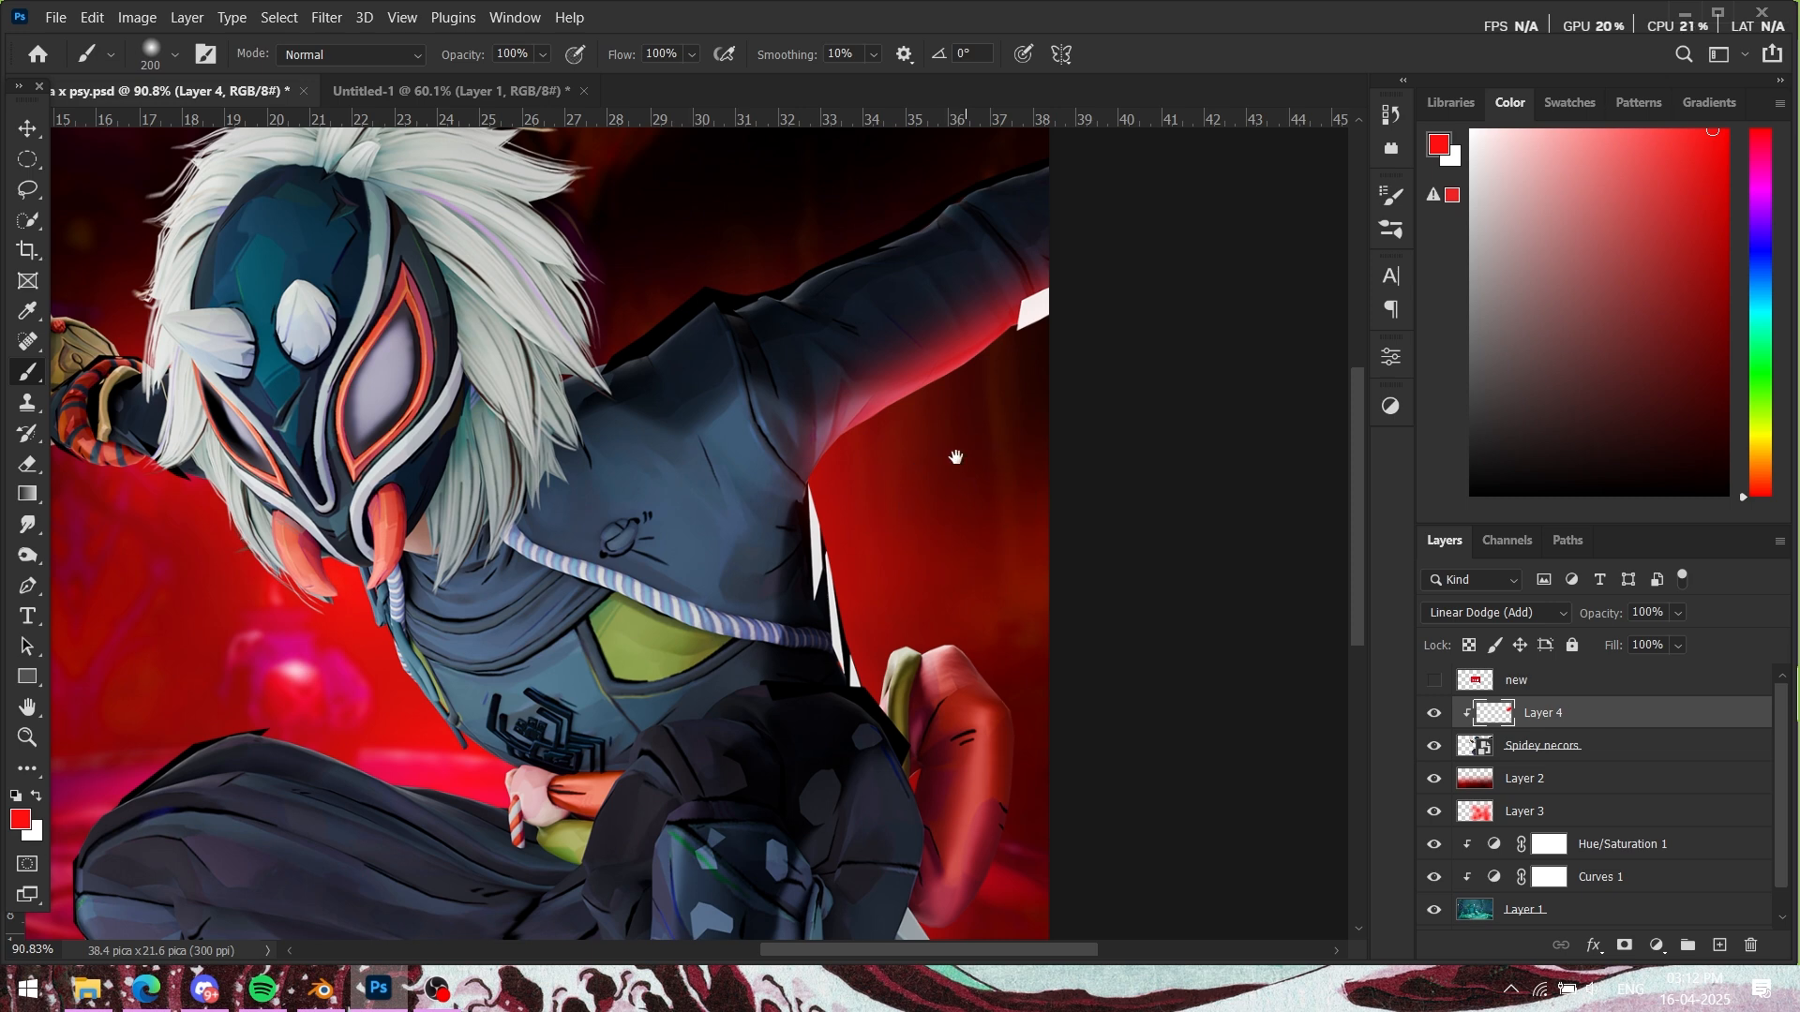
left_click_drag(955, 456, 953, 402)
scroll(1004, 413, "down", 1)
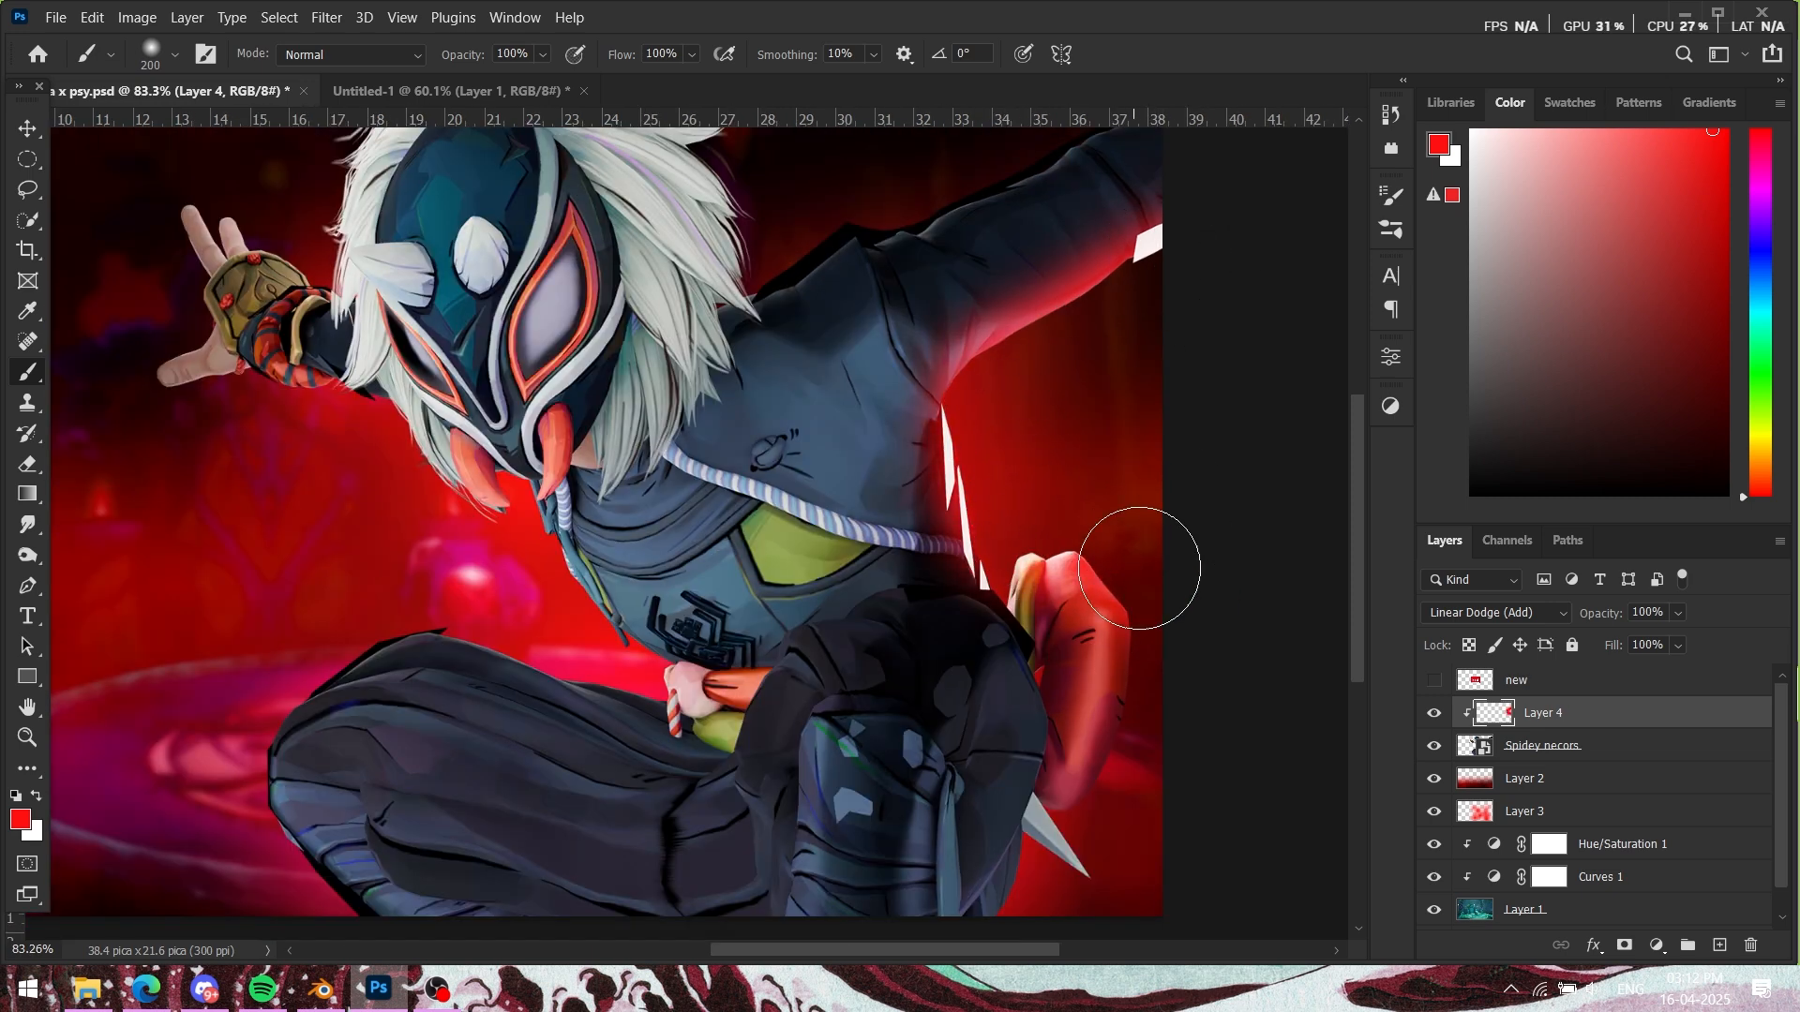
left_click_drag(1139, 568, 1162, 462)
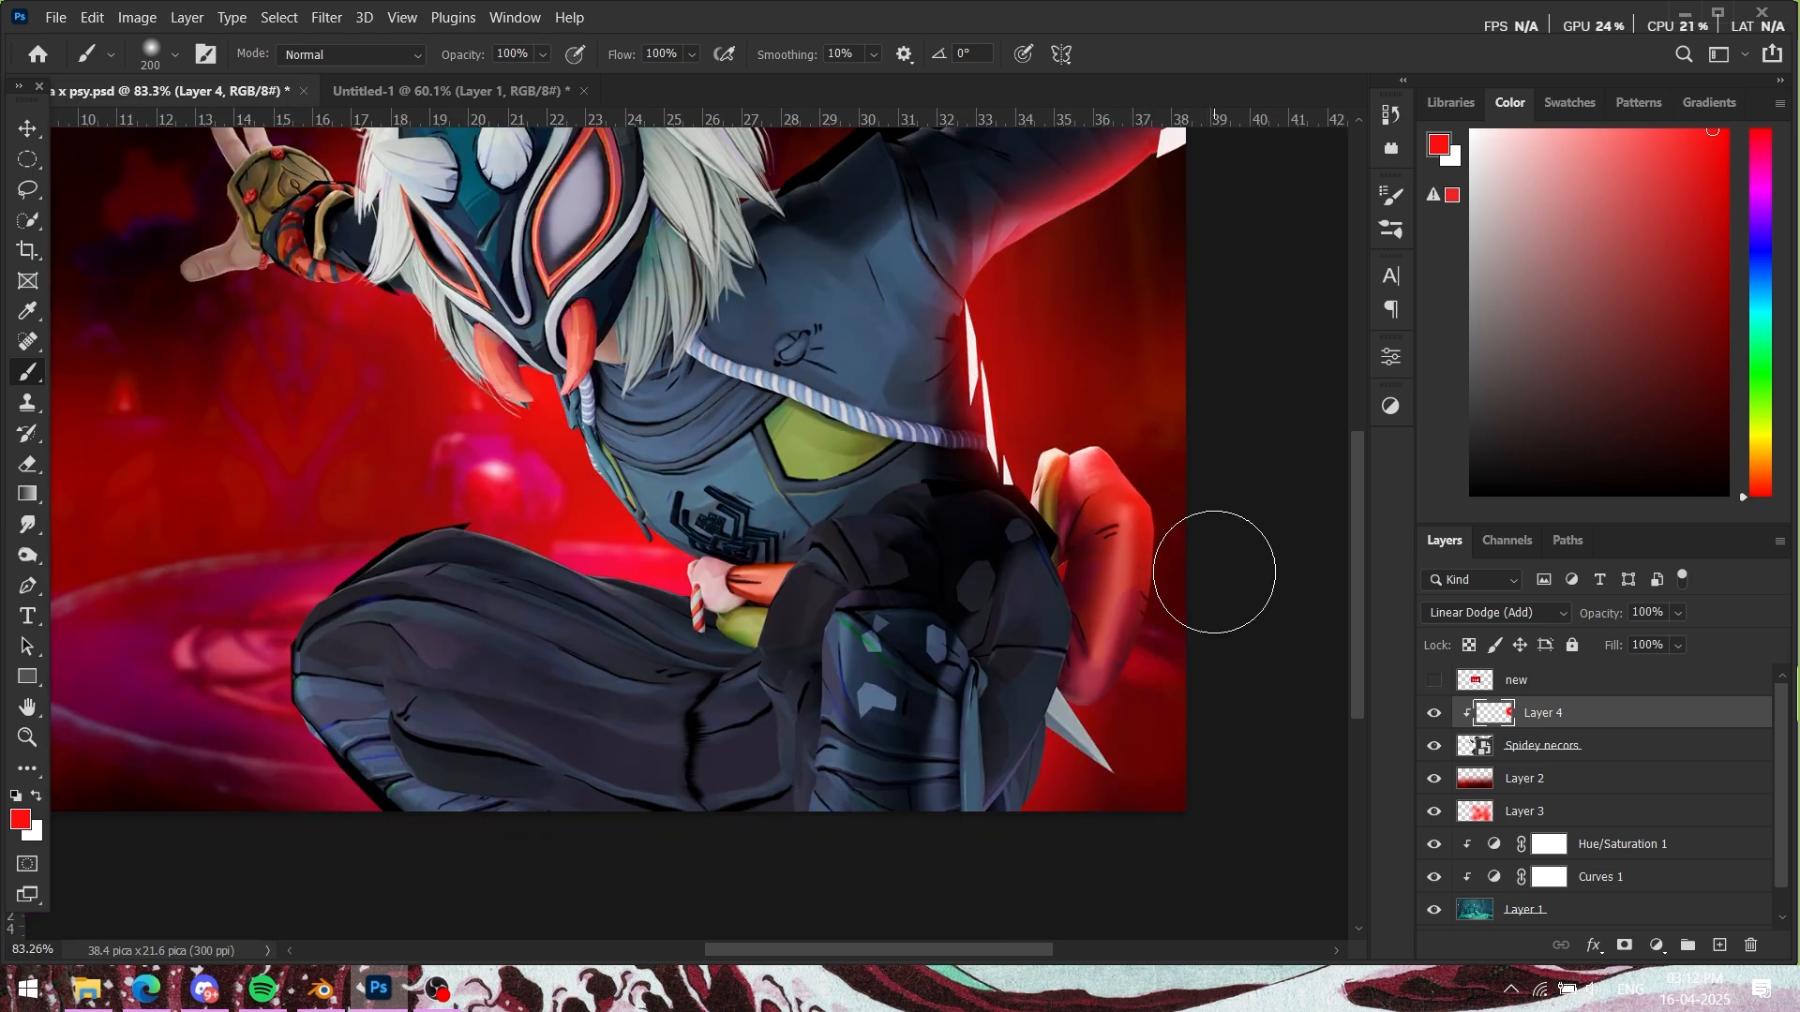
Step: Paint red rim light along the bent knee and the front edge of the torso with a soft 137 px brush
left_click(357, 90)
key("ctrl+Tab")
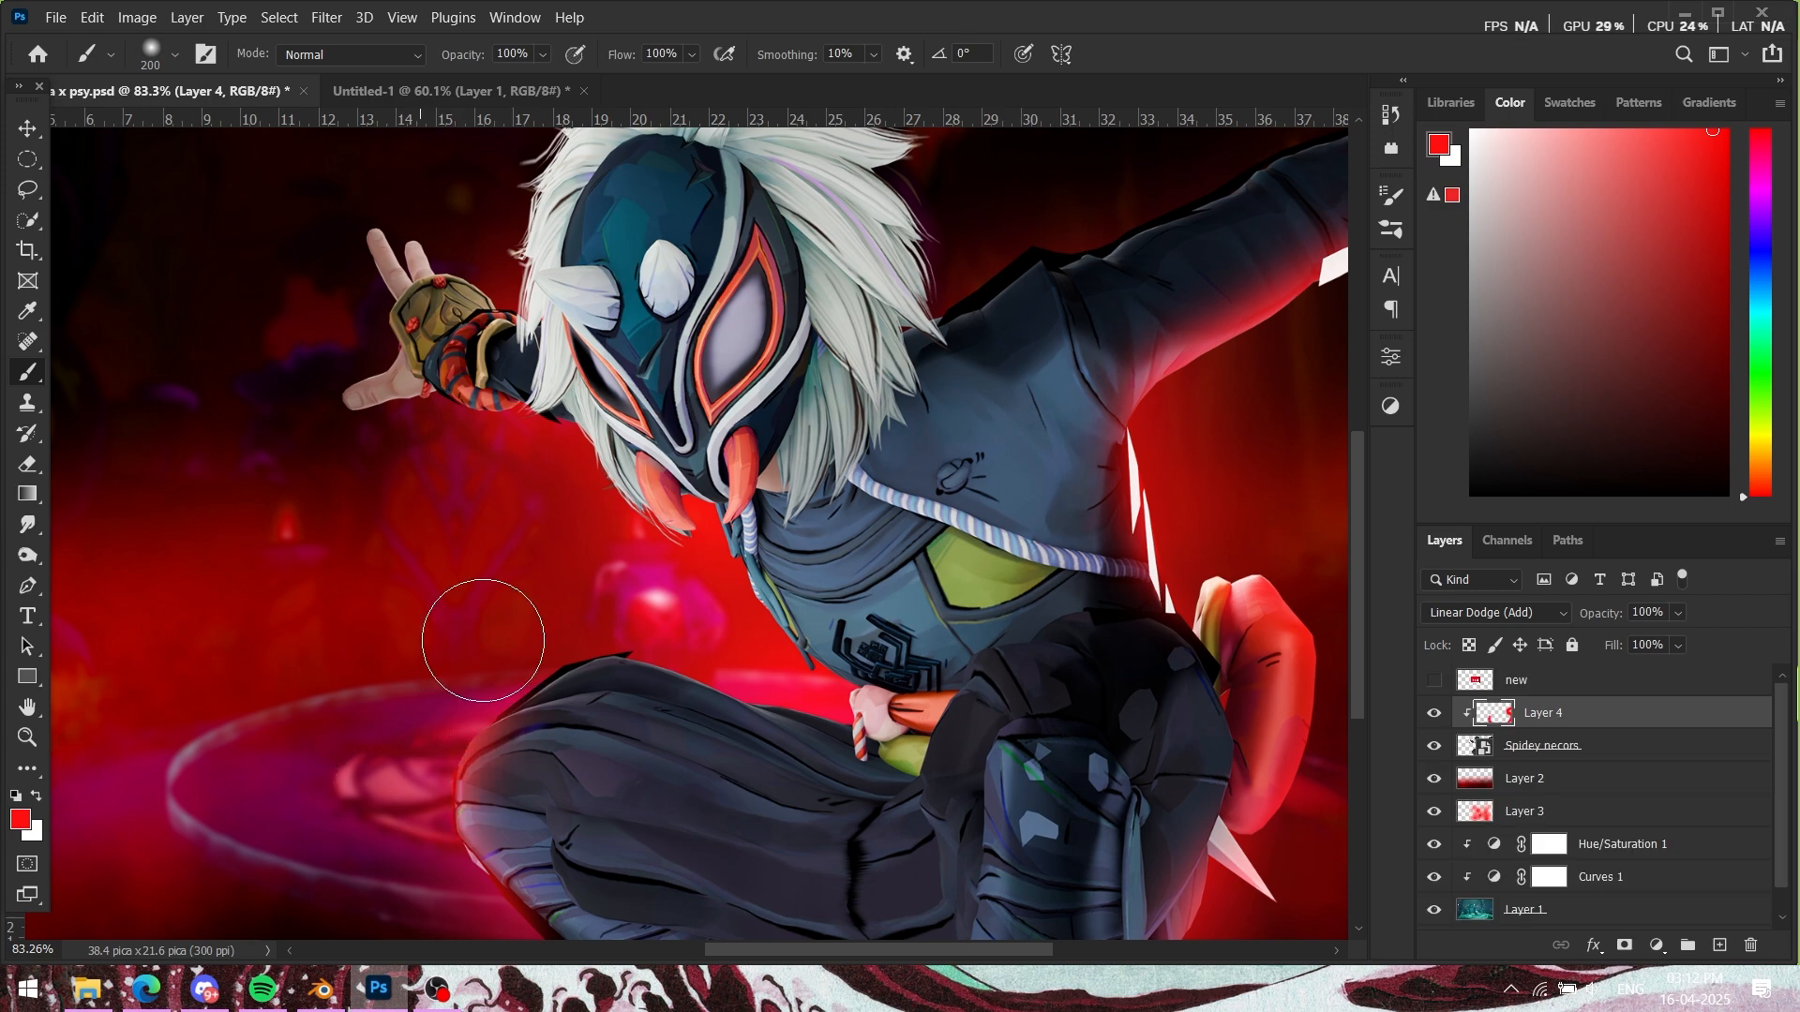
scroll(527, 454, "down", 3)
scroll(656, 469, "up", 2)
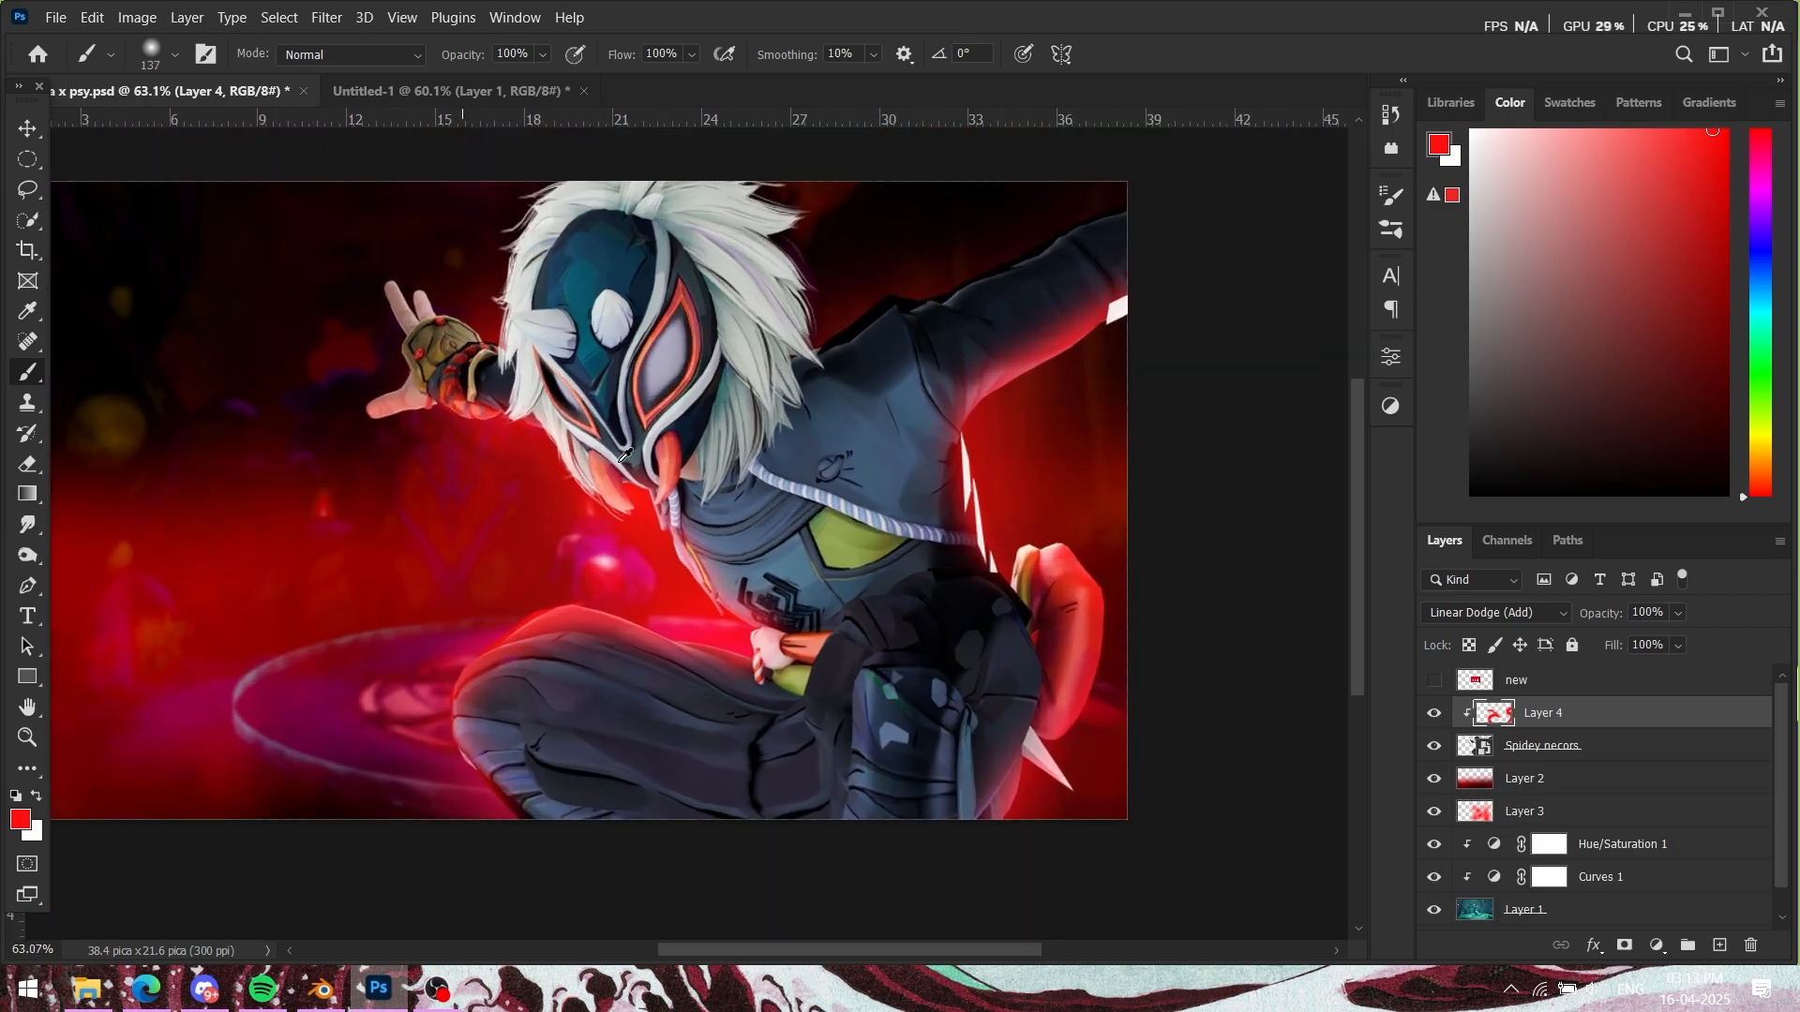
left_click_drag(875, 528, 798, 478)
Step: Examine the edge highlights on the red sash in the Untitled-1 thumbnail and compare them with the working document
key("ctrl+Tab")
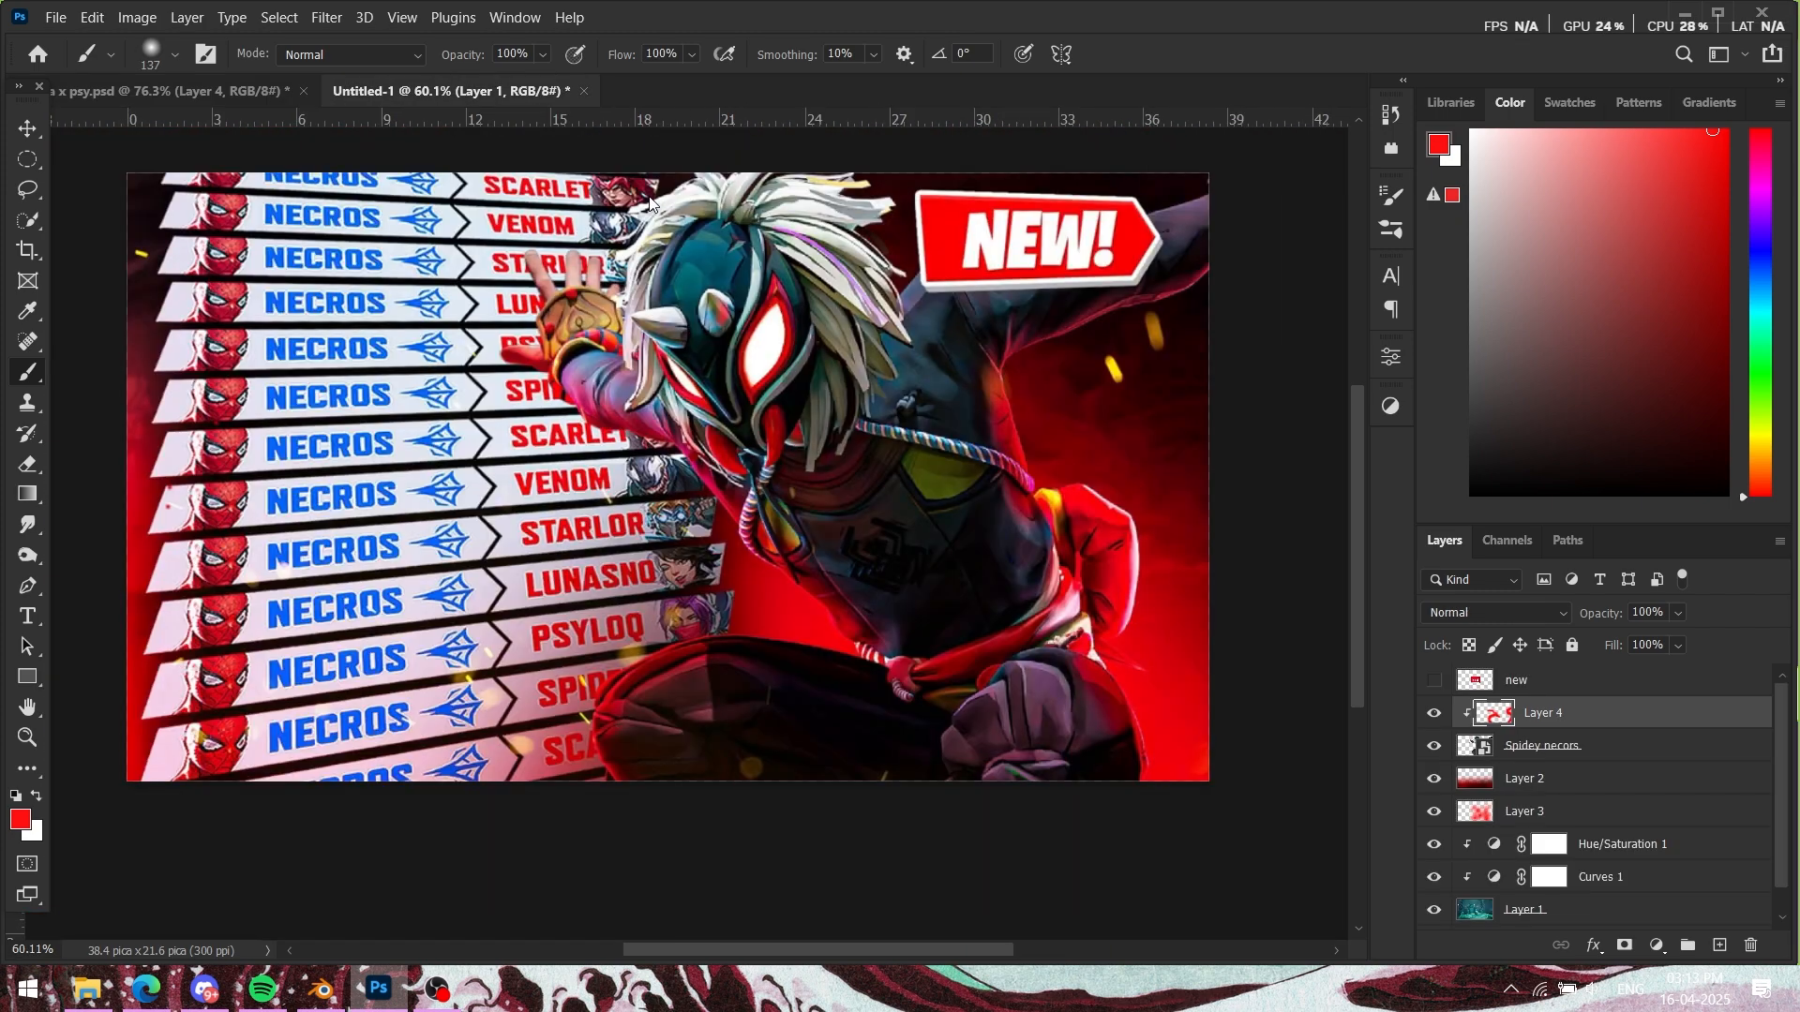
scroll(1086, 550, "up", 3)
scroll(1085, 550, "up", 2)
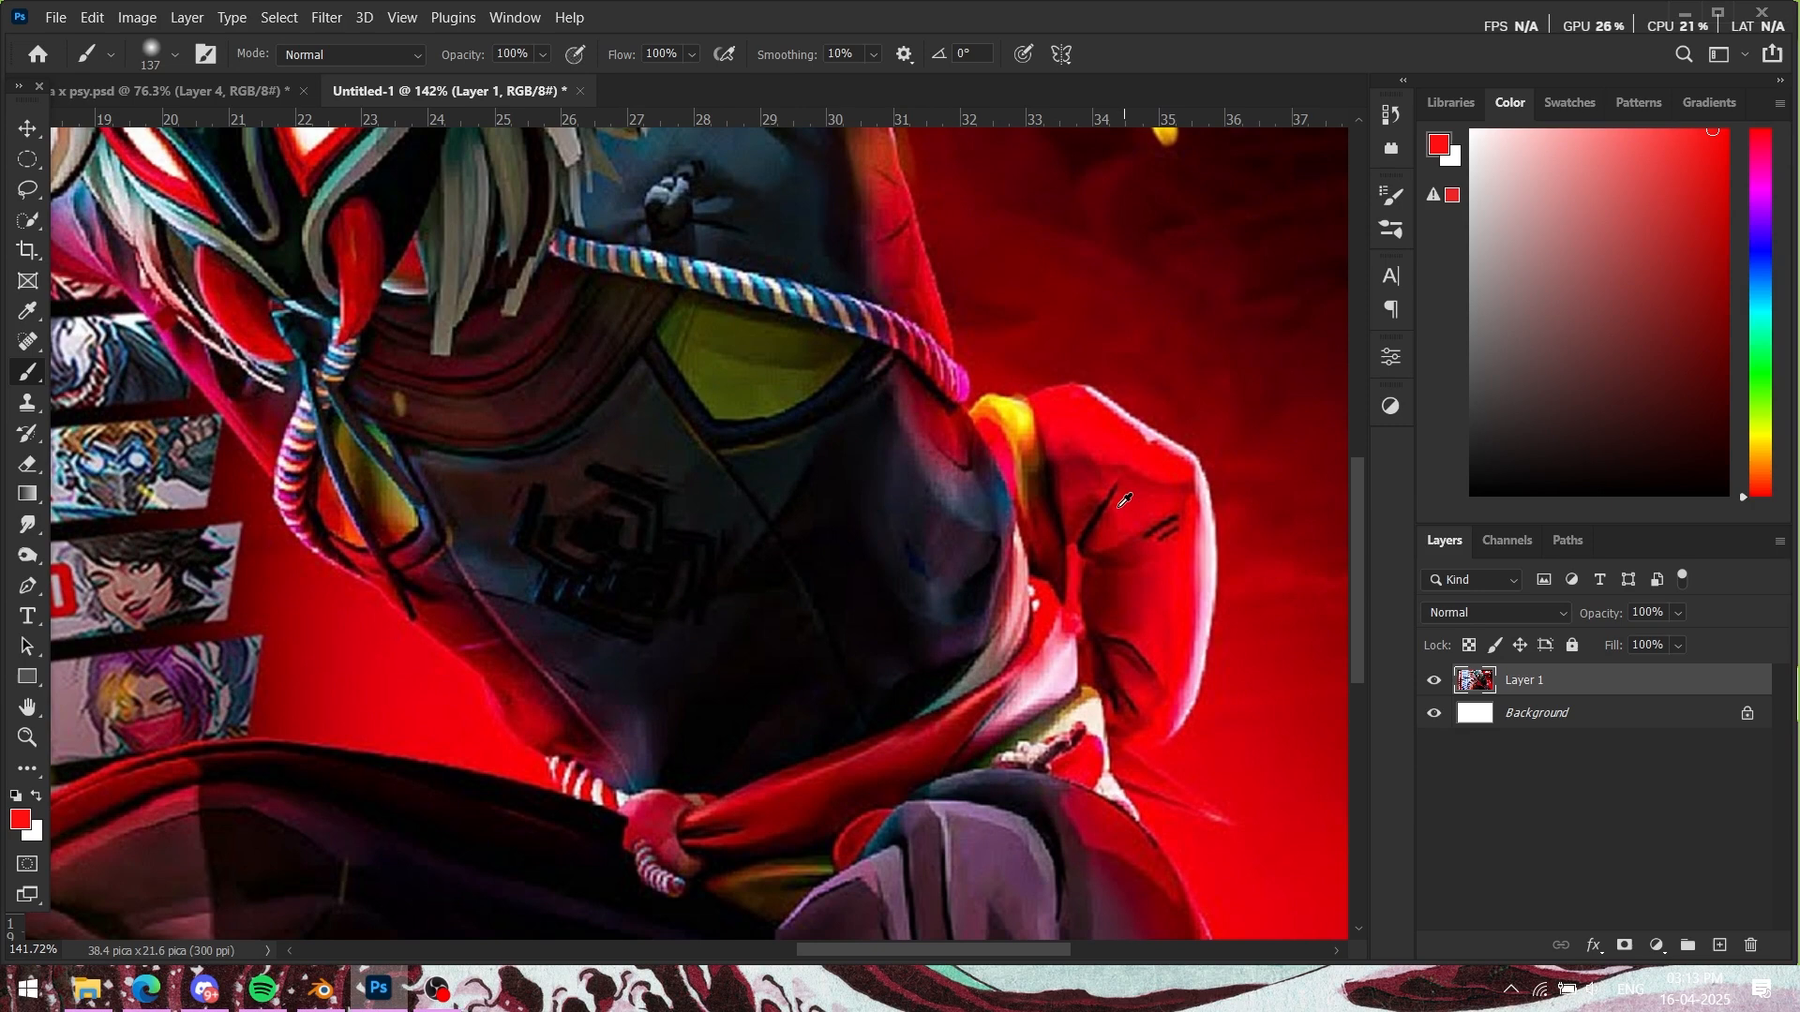
left_click(254, 98)
scroll(1179, 564, "up", 3)
left_click_drag(1179, 564, 823, 438)
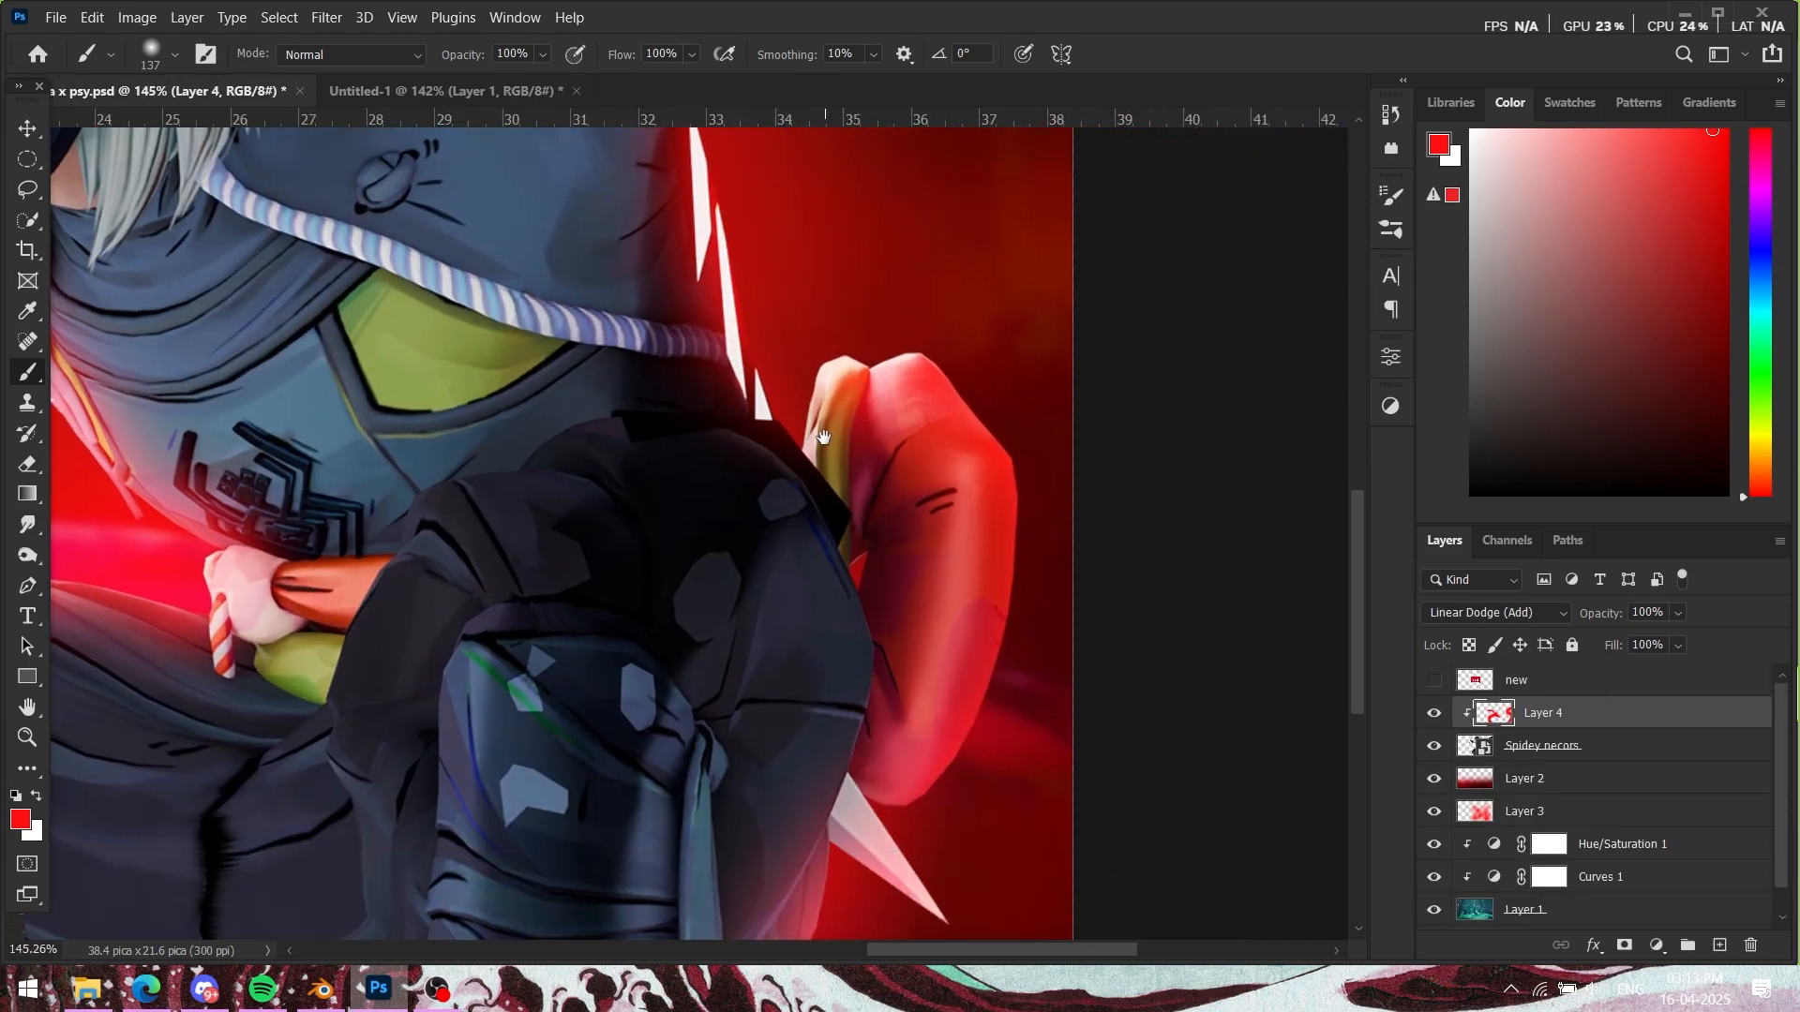
left_click(394, 91)
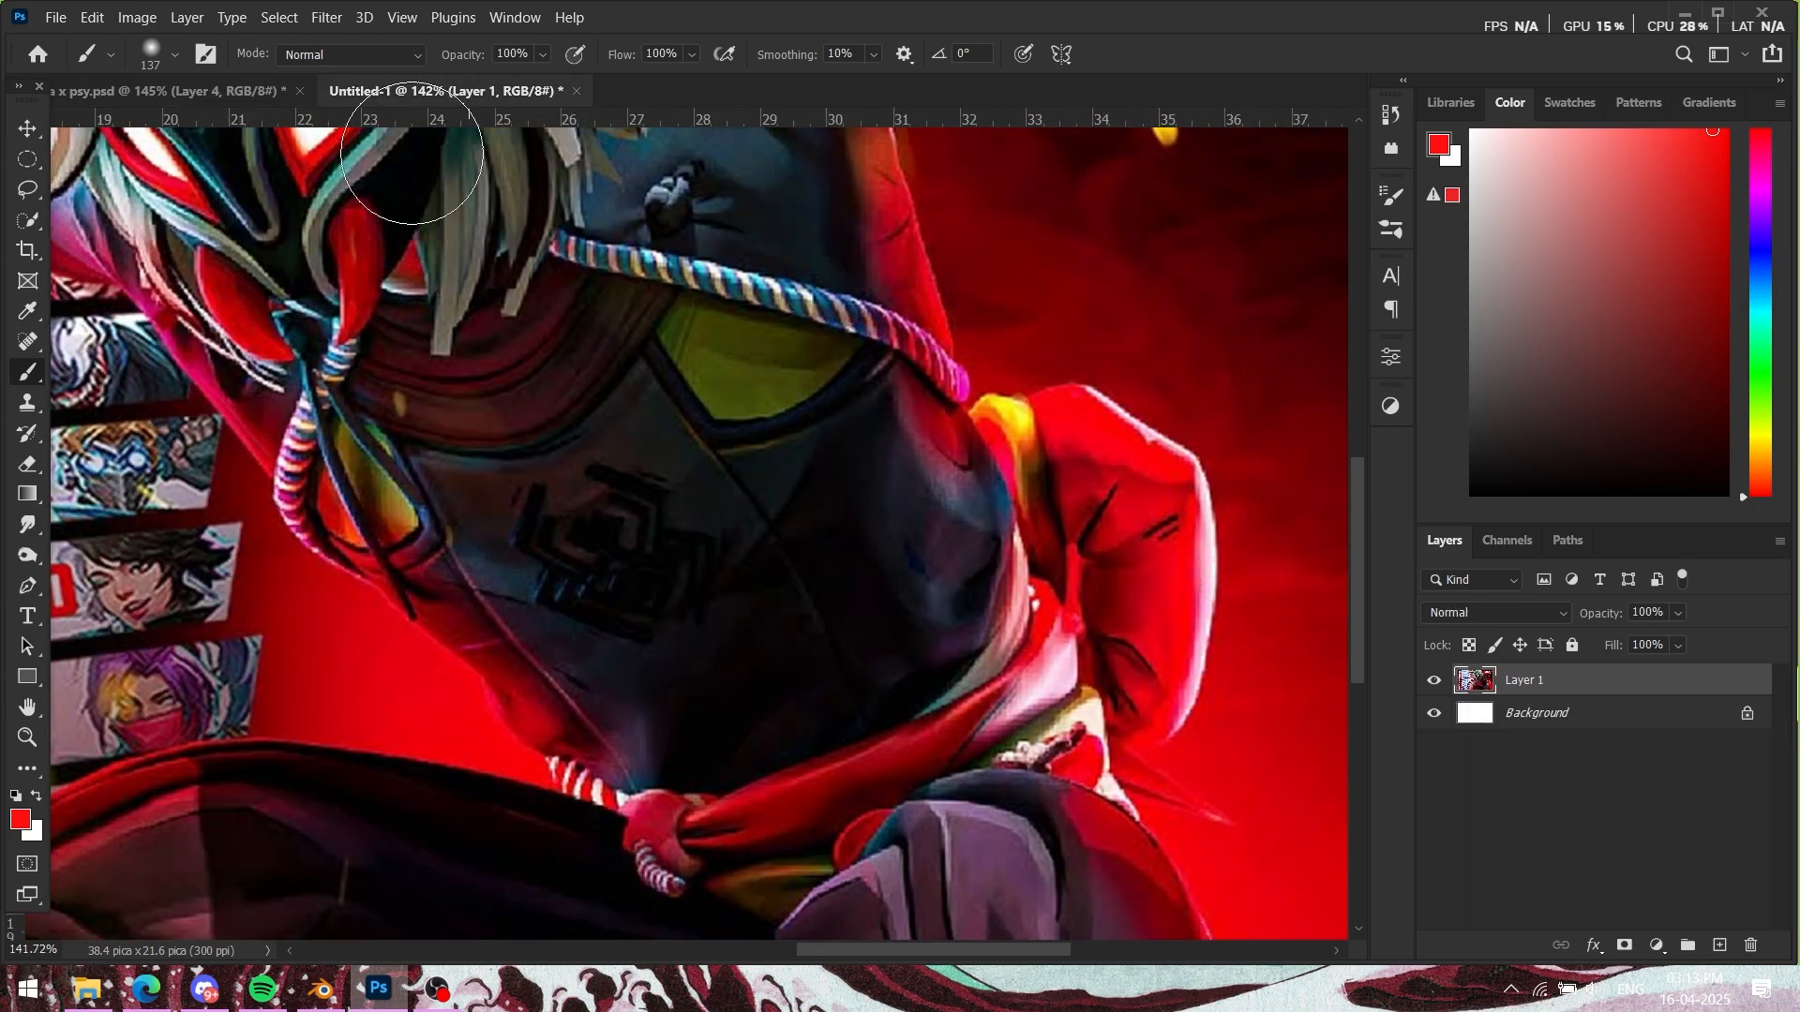
left_click(178, 91)
Step: Paint a light pink highlight along the upper edges of the red sash with a soft 27 px brush
scroll(983, 584, "down", 2)
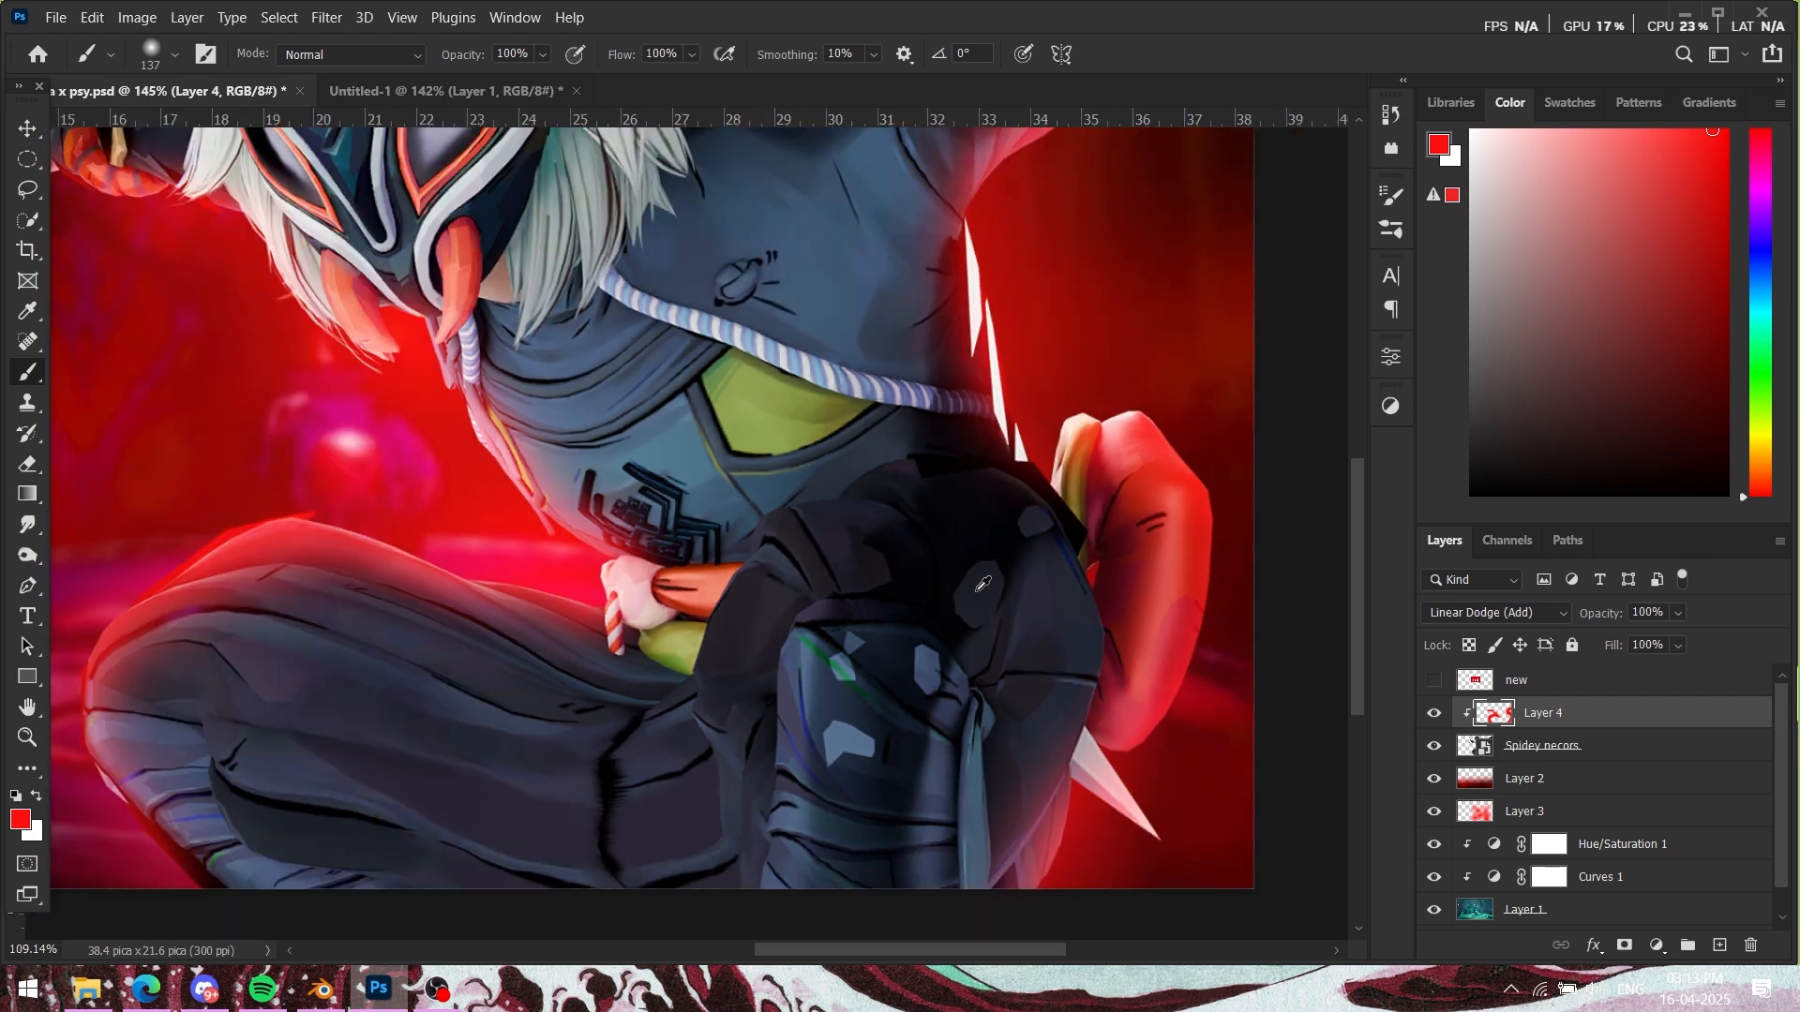
scroll(1071, 607, "down", 2)
scroll(1069, 525, "up", 3)
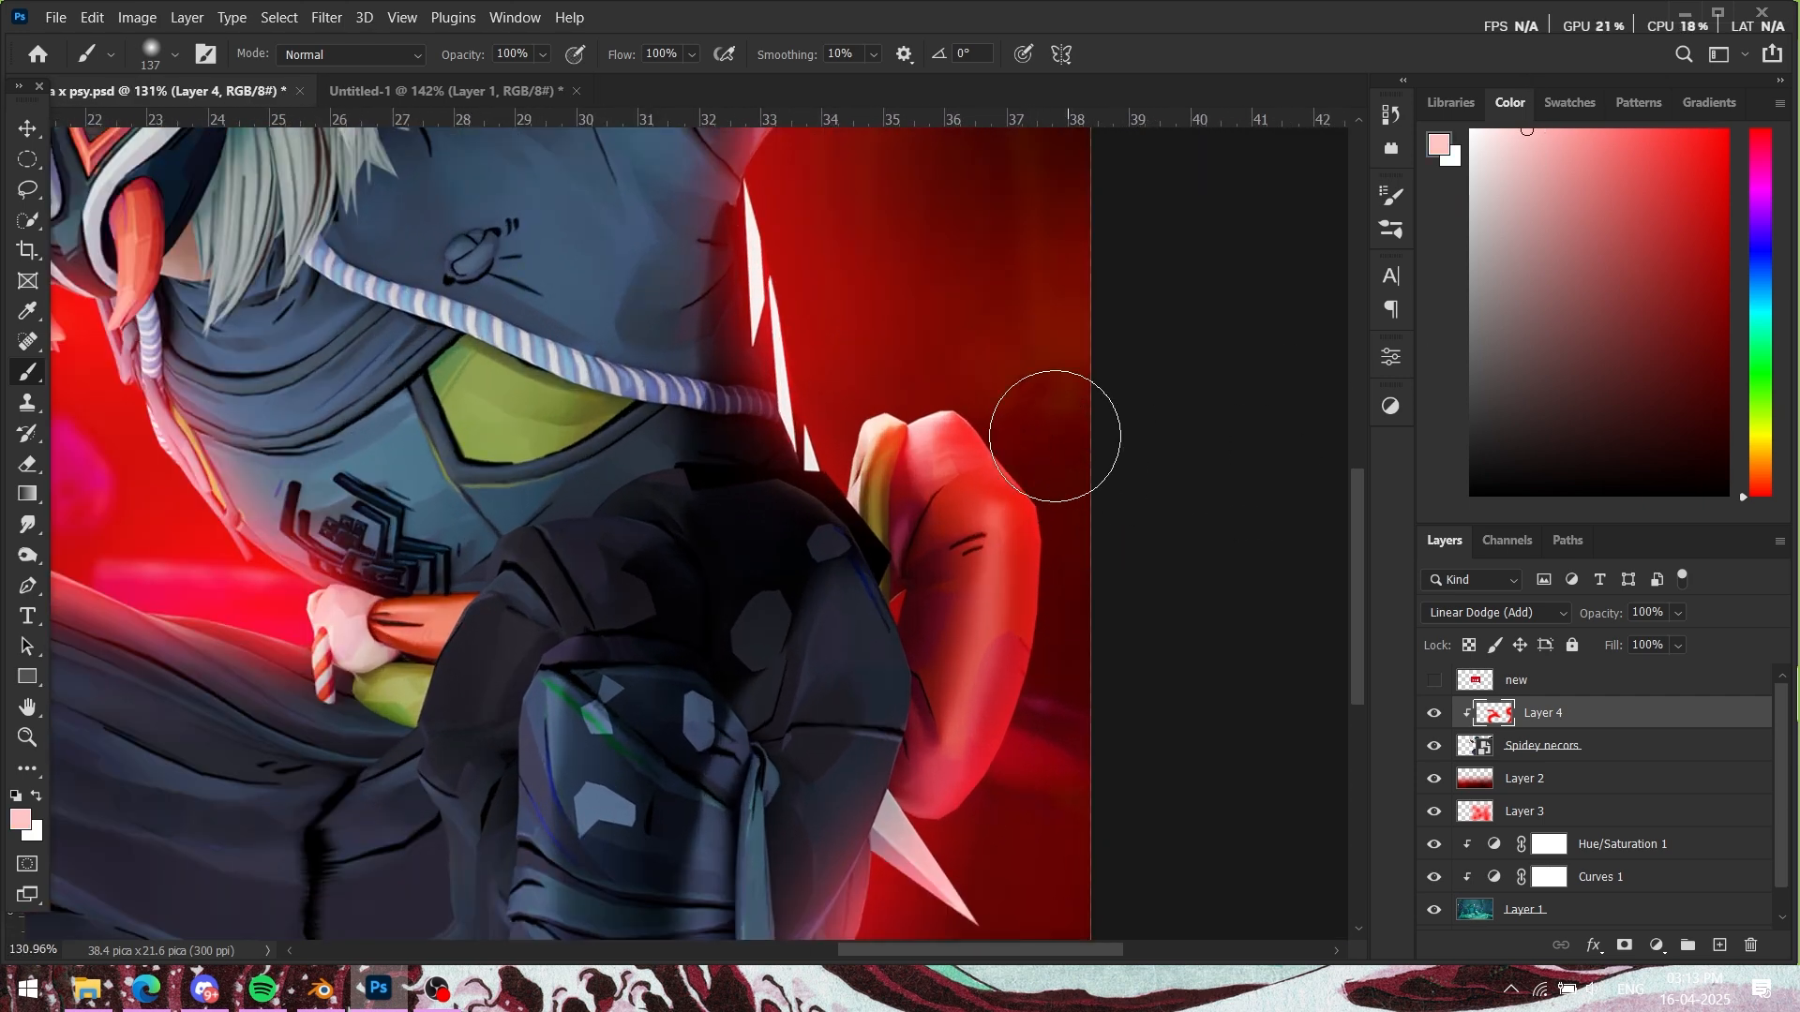
left_click(1047, 433)
left_click_drag(992, 439, 962, 435)
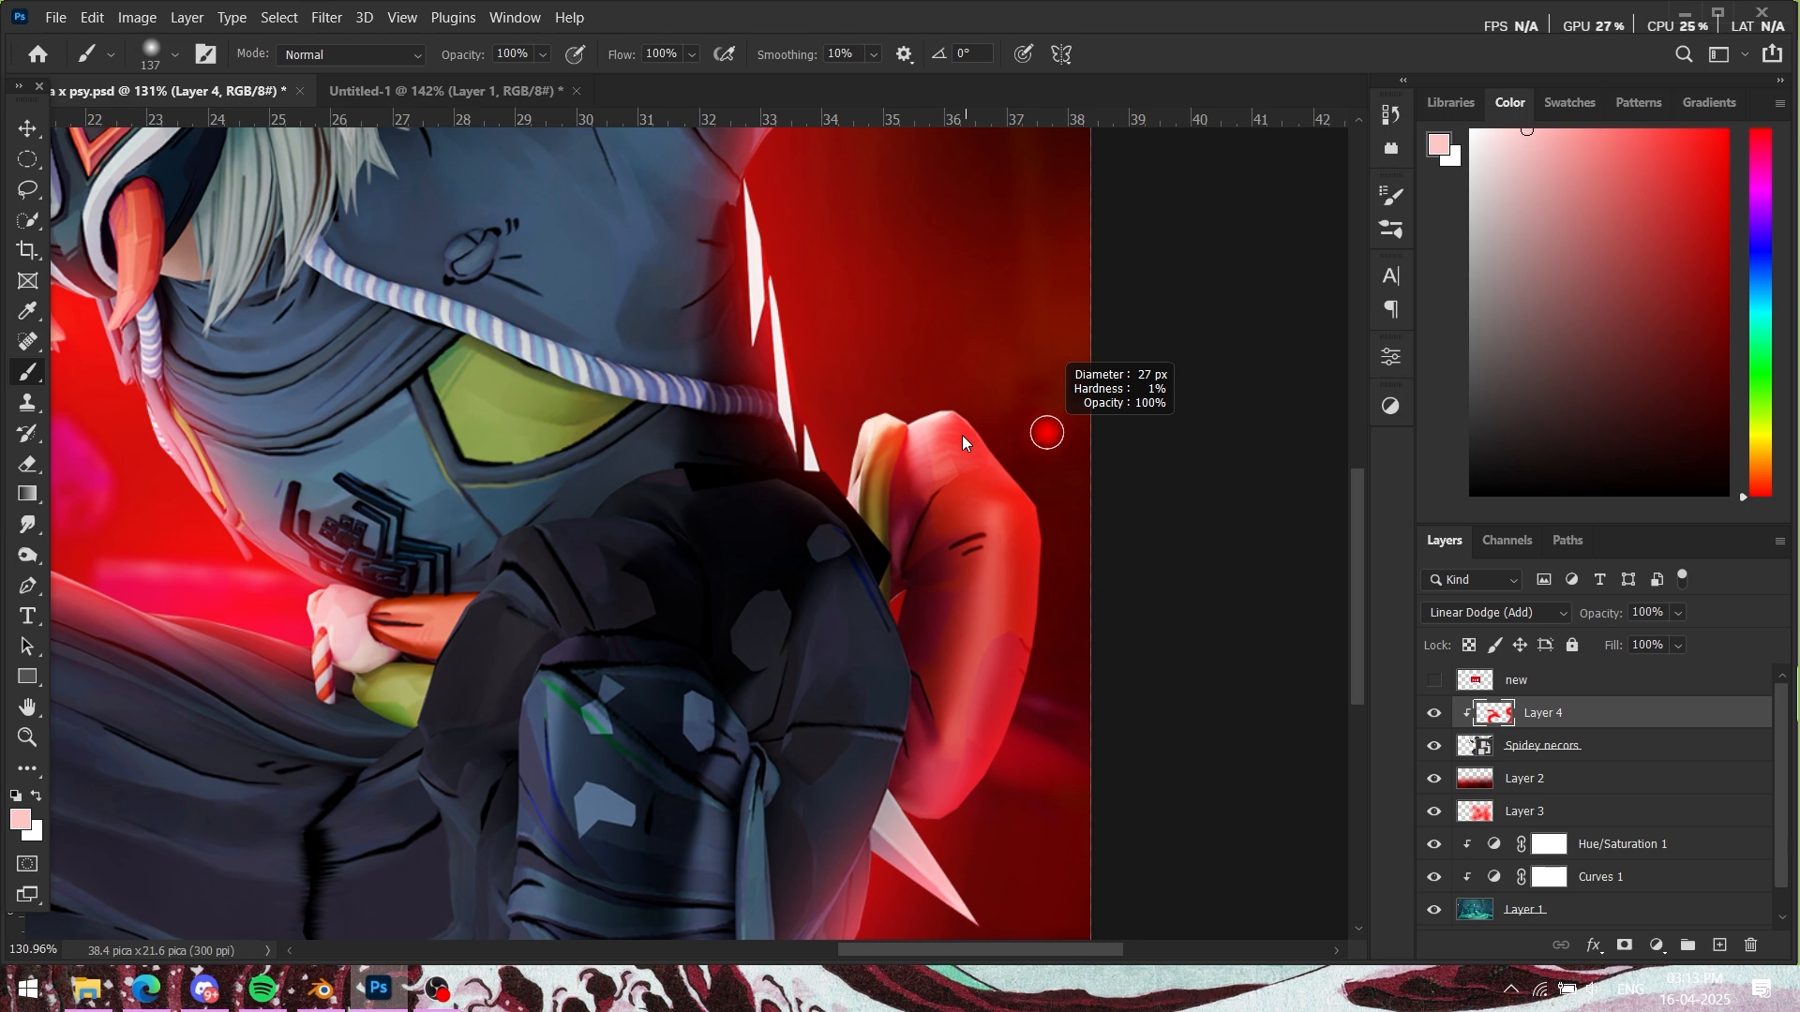
scroll(962, 435, "up", 4)
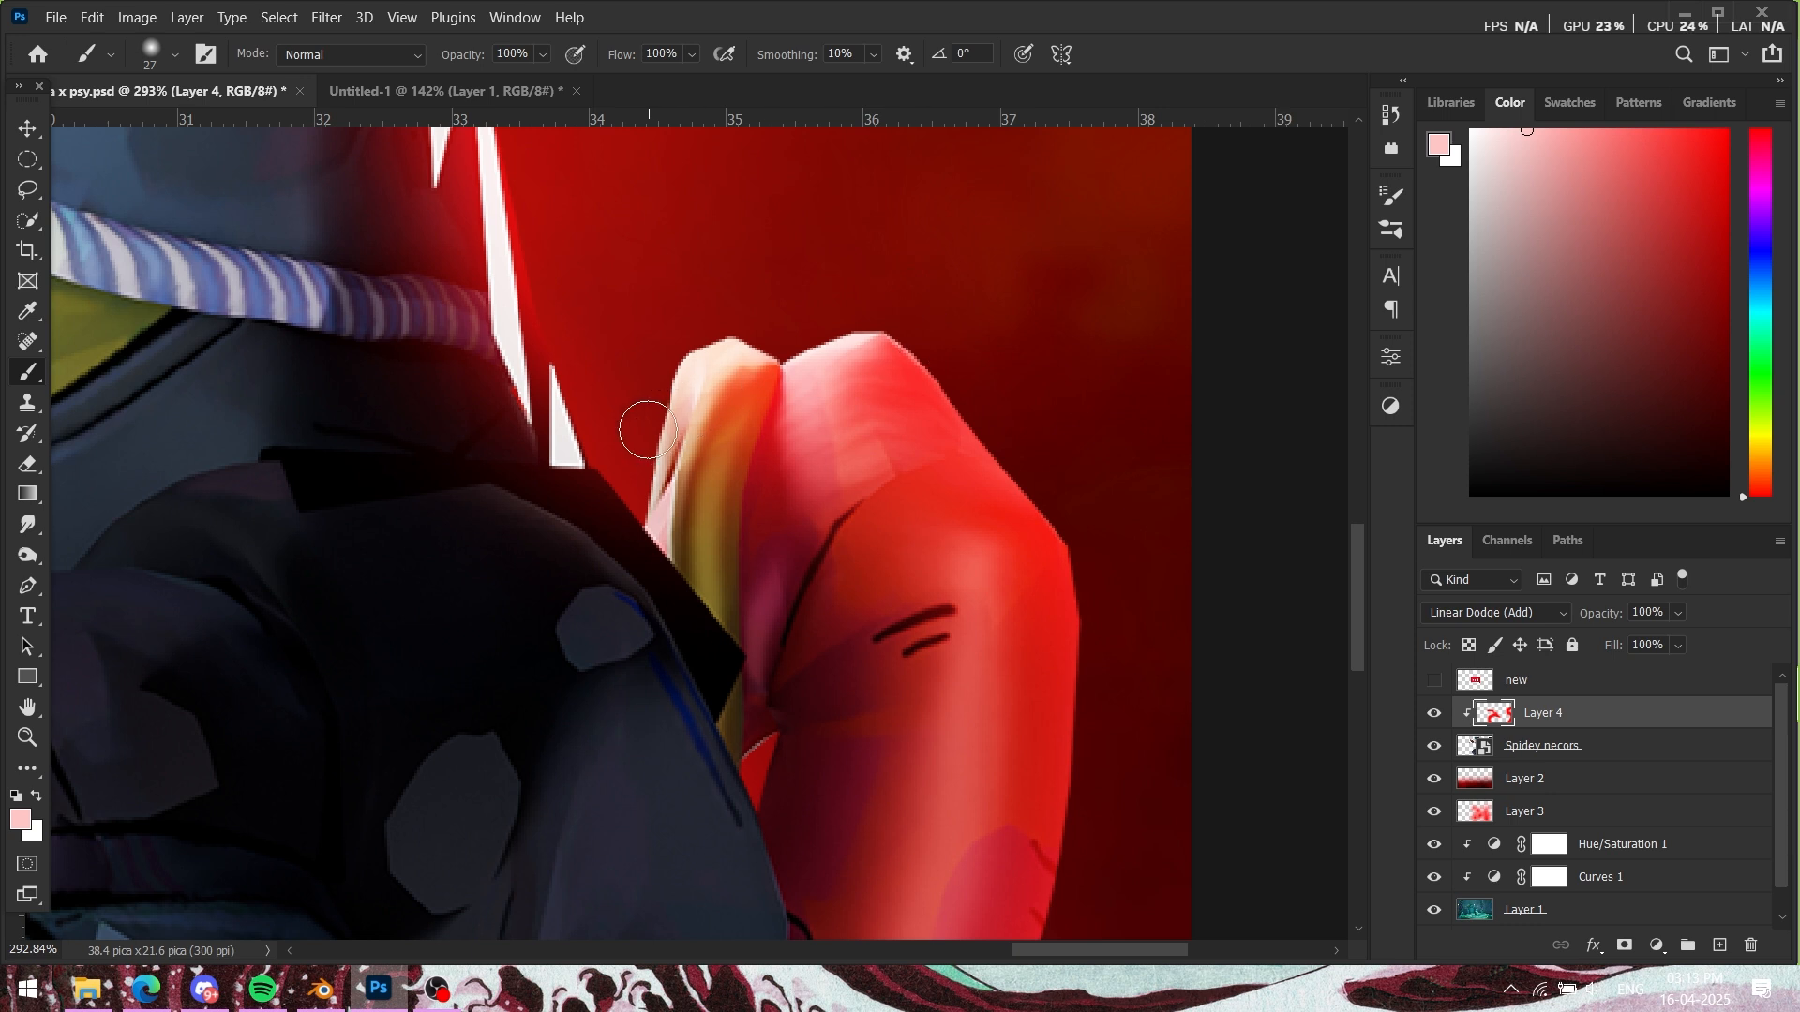
left_click_drag(625, 490, 634, 404)
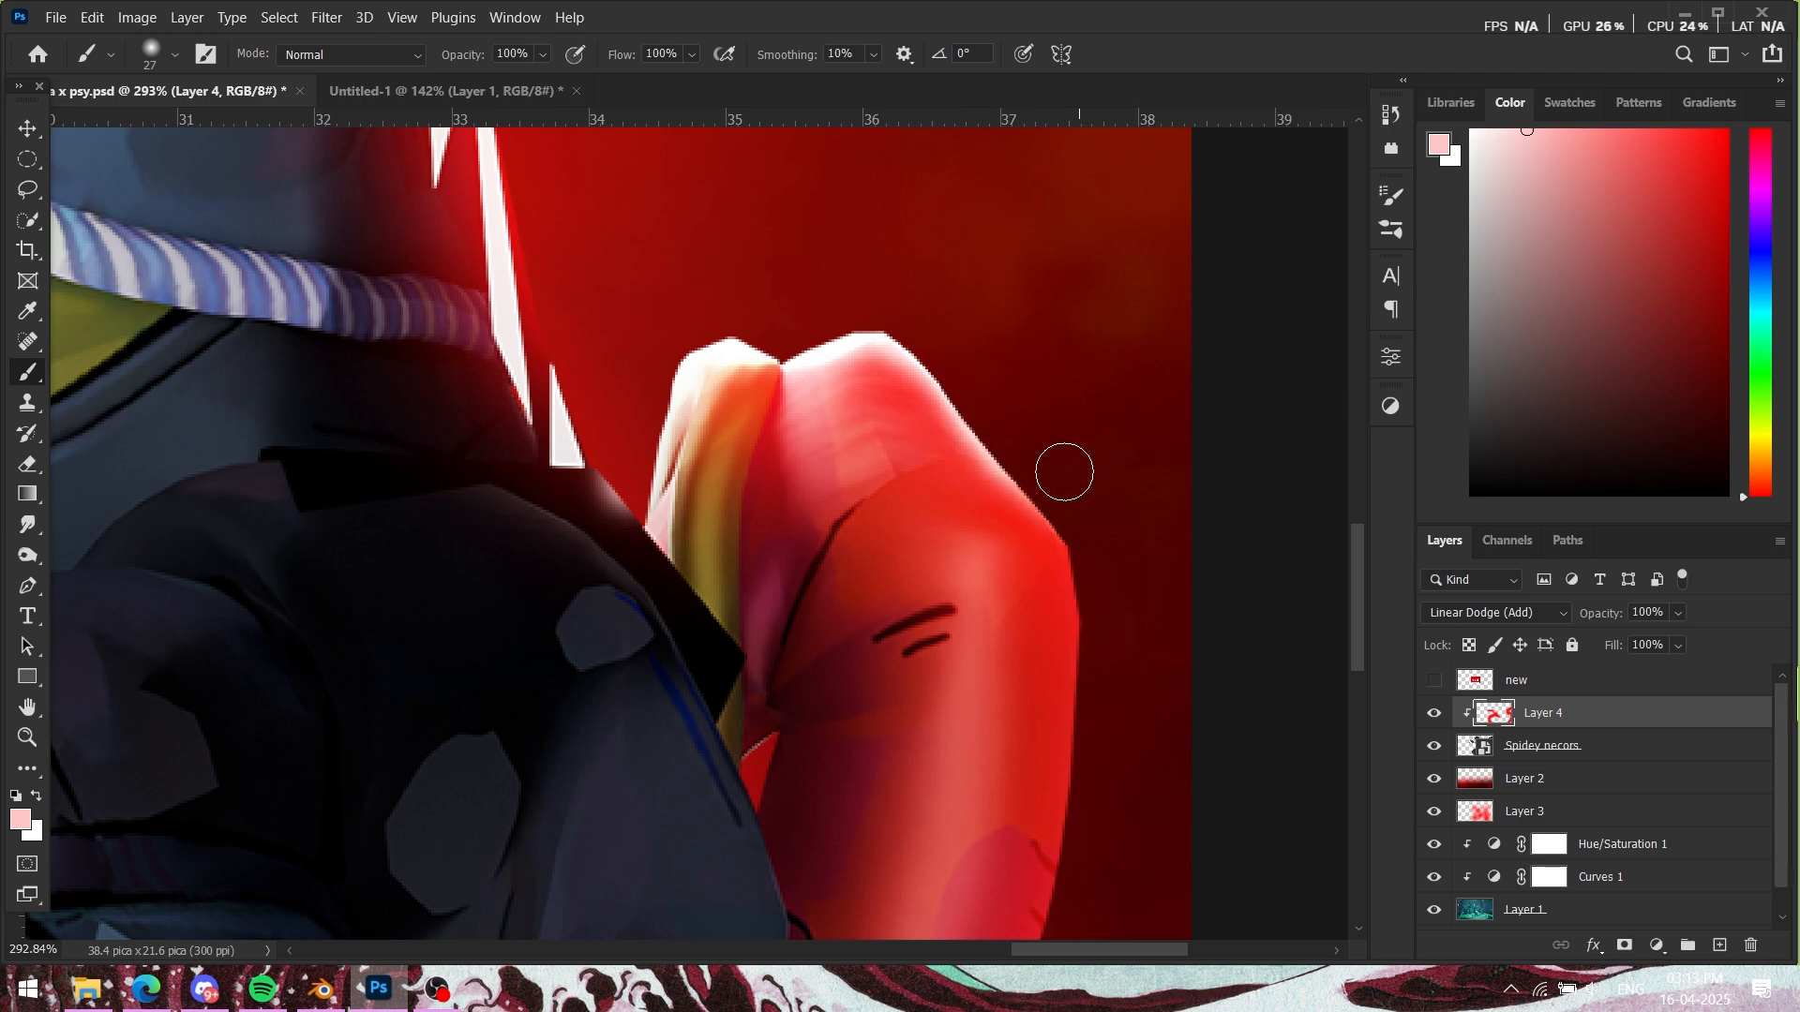
Step: Continue the light pink highlight down the outer edge of the red sash on Layer 4
left_click_drag(1125, 591, 1072, 282)
mouse_move(1075, 375)
left_mouse_down()
mouse_move(1016, 775)
mouse_move(1026, 417)
left_mouse_up()
mouse_move(1045, 309)
left_mouse_down()
mouse_move(985, 458)
mouse_move(840, 610)
left_mouse_up()
scroll(899, 487, "down", 6)
left_click_drag(909, 333, 923, 481)
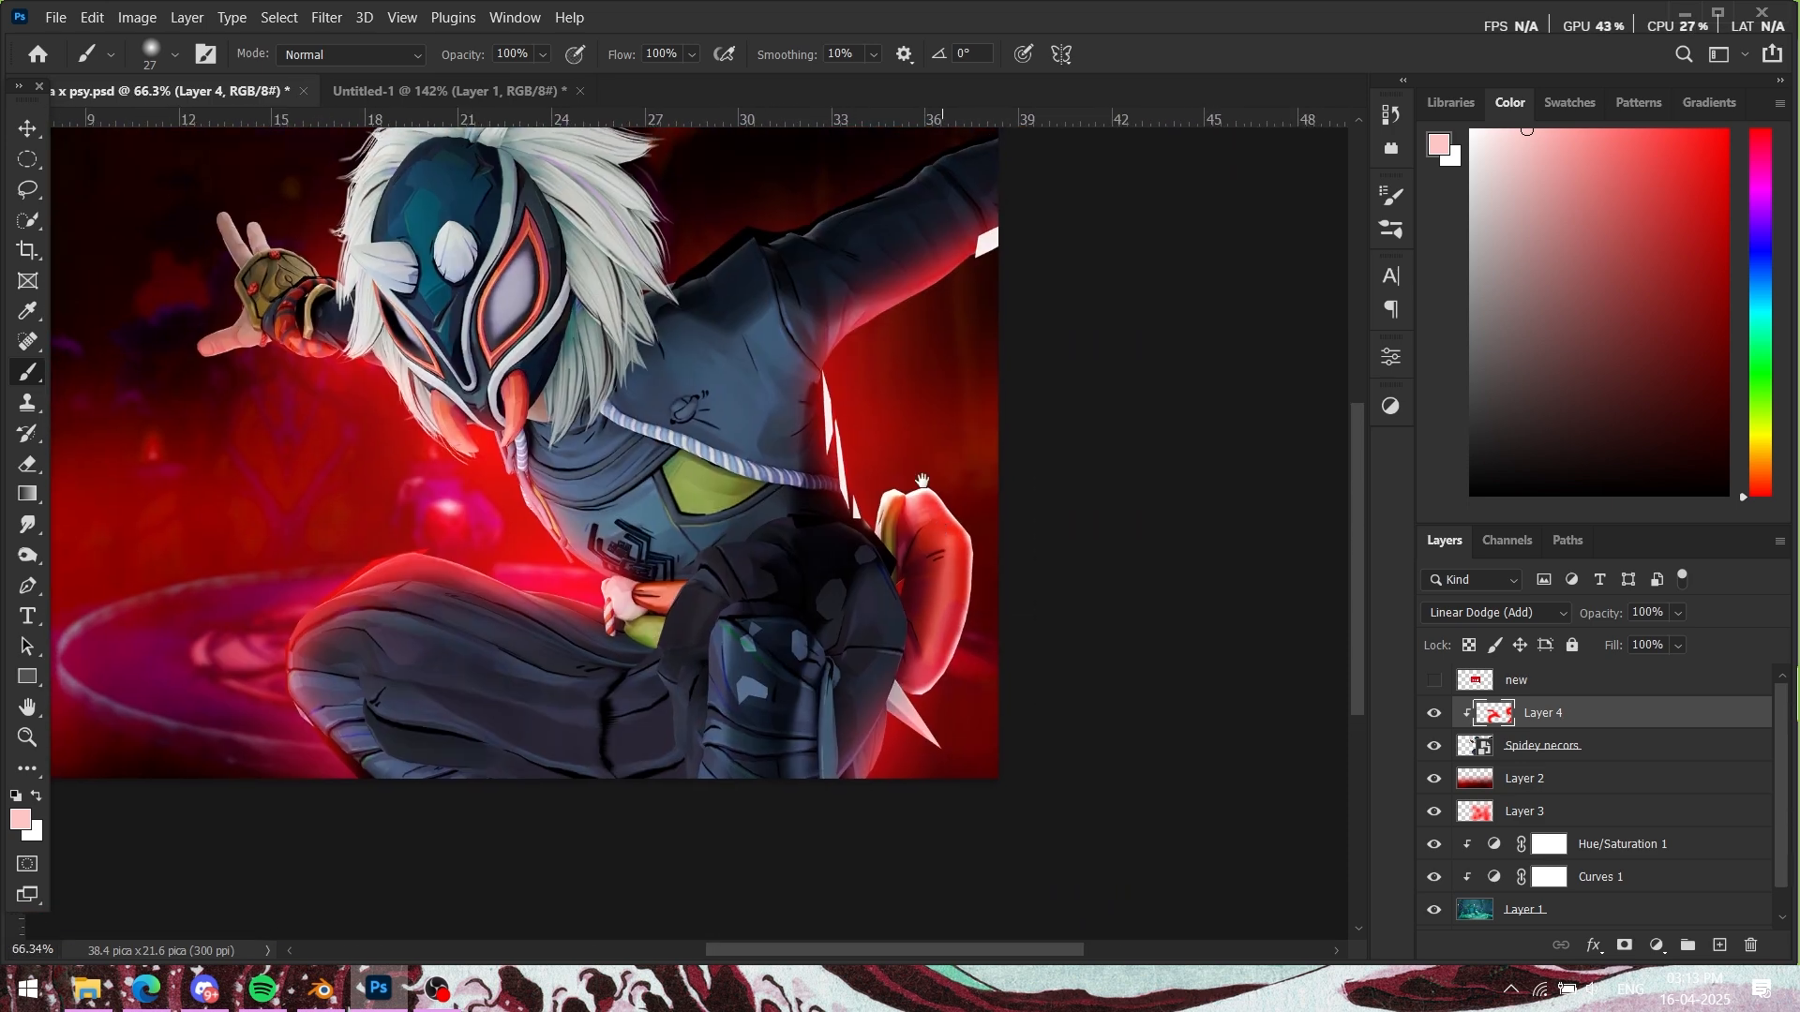
Step: Erase the red glow around the lower end of the sash and the white spike with a soft 282 px eraser
left_click(468, 91)
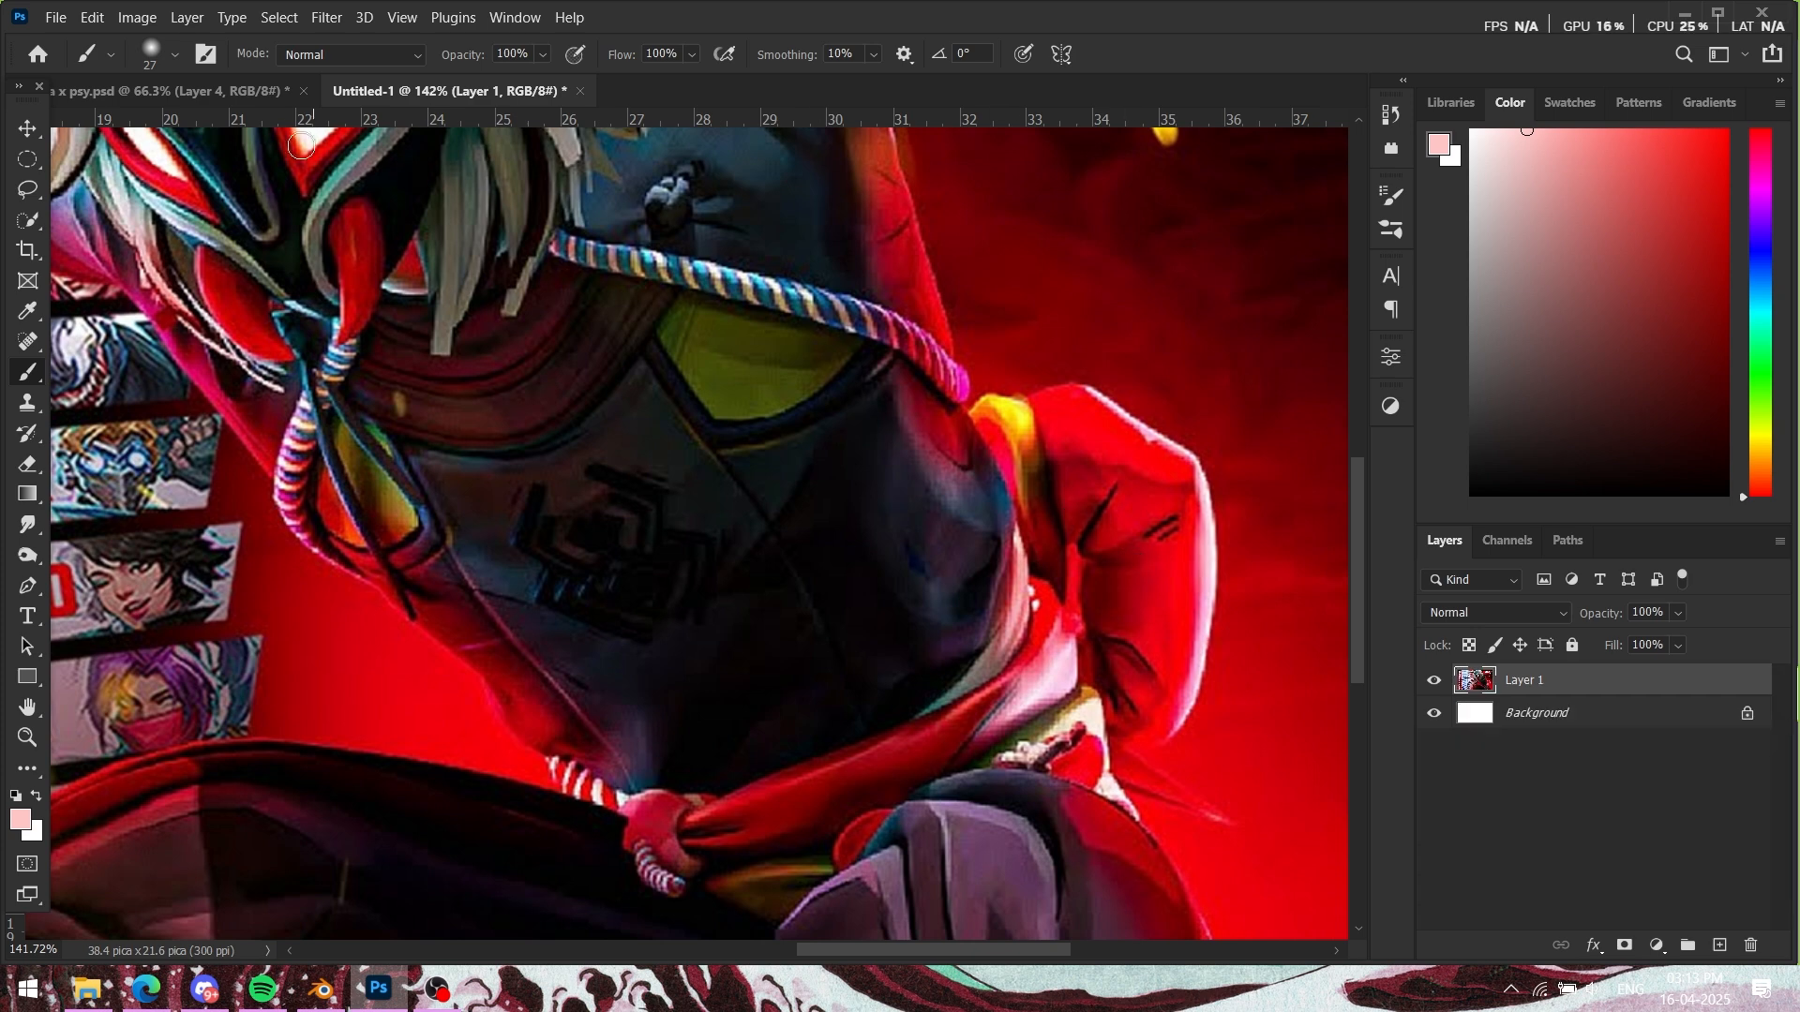
scroll(260, 533, "up", 1)
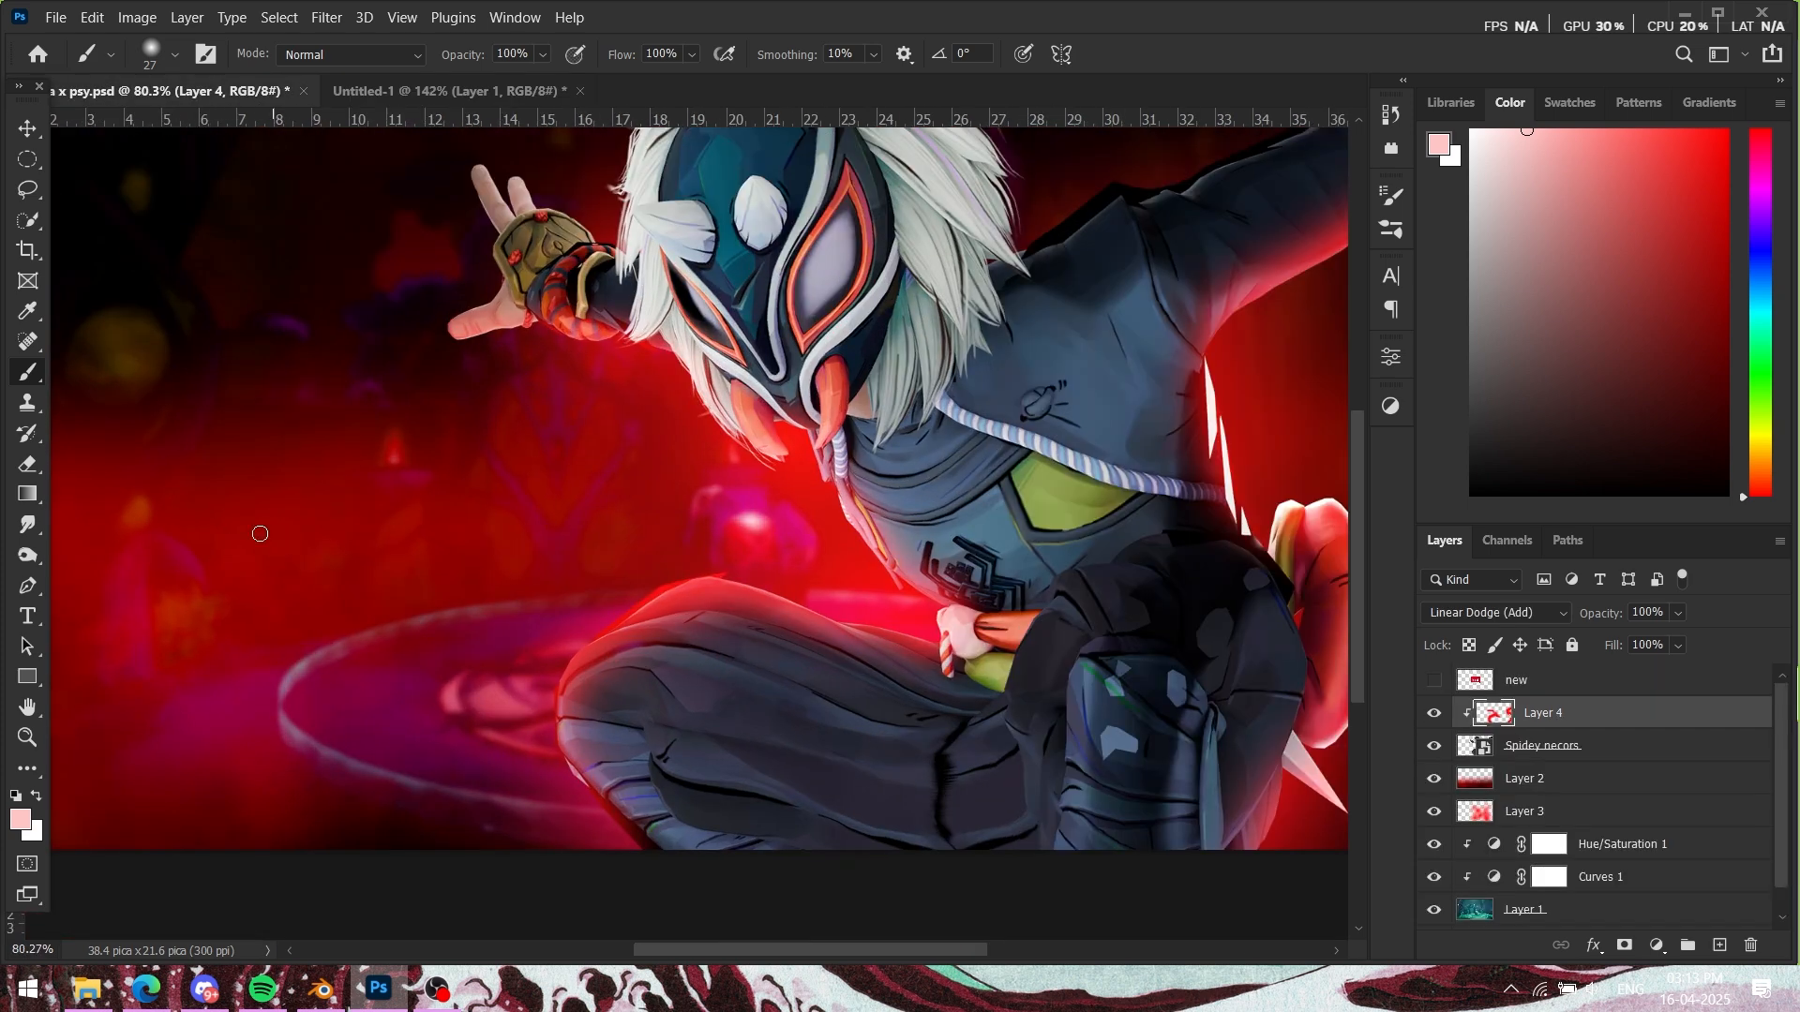
left_click(27, 463)
scroll(952, 551, "down", 5)
scroll(952, 550, "right", 8)
scroll(945, 607, "up", 1)
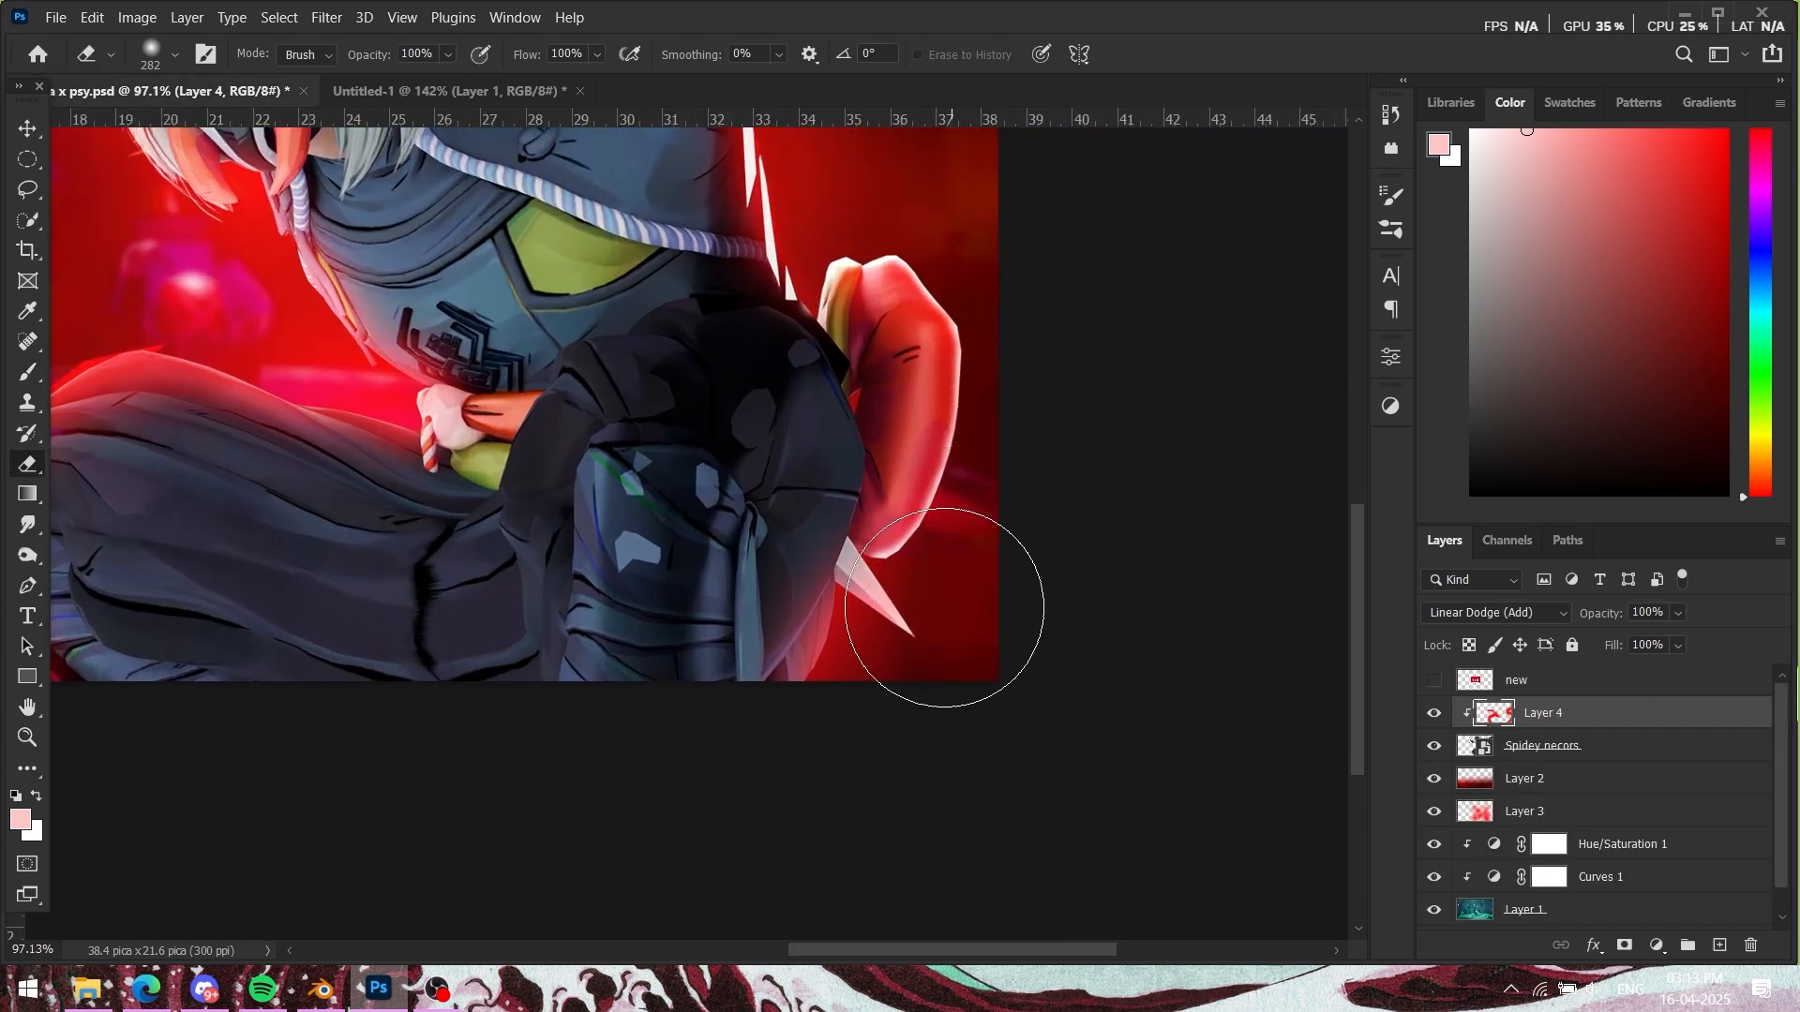
scroll(1024, 594, "down", 2)
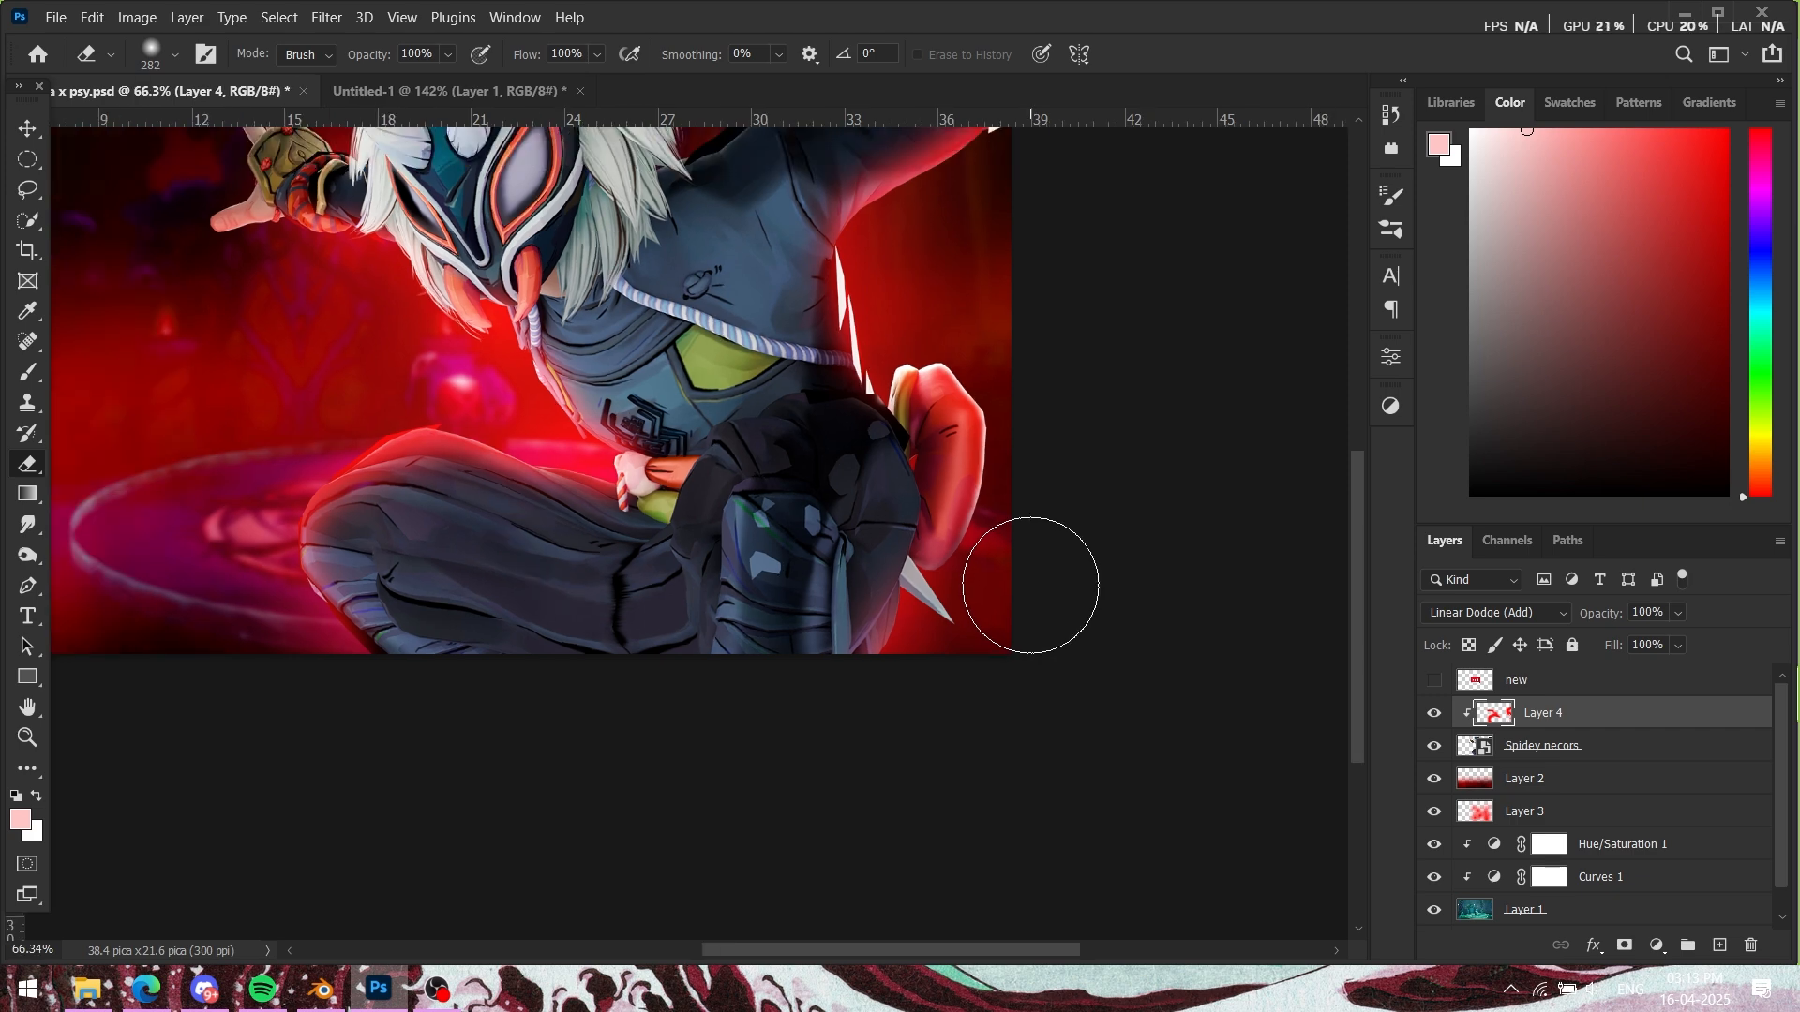
Step: Examine the mask's eyes and surrounding lighting in the Untitled-1 thumbnail and compare them with the working document
left_click(446, 90)
scroll(1087, 525, "down", 3)
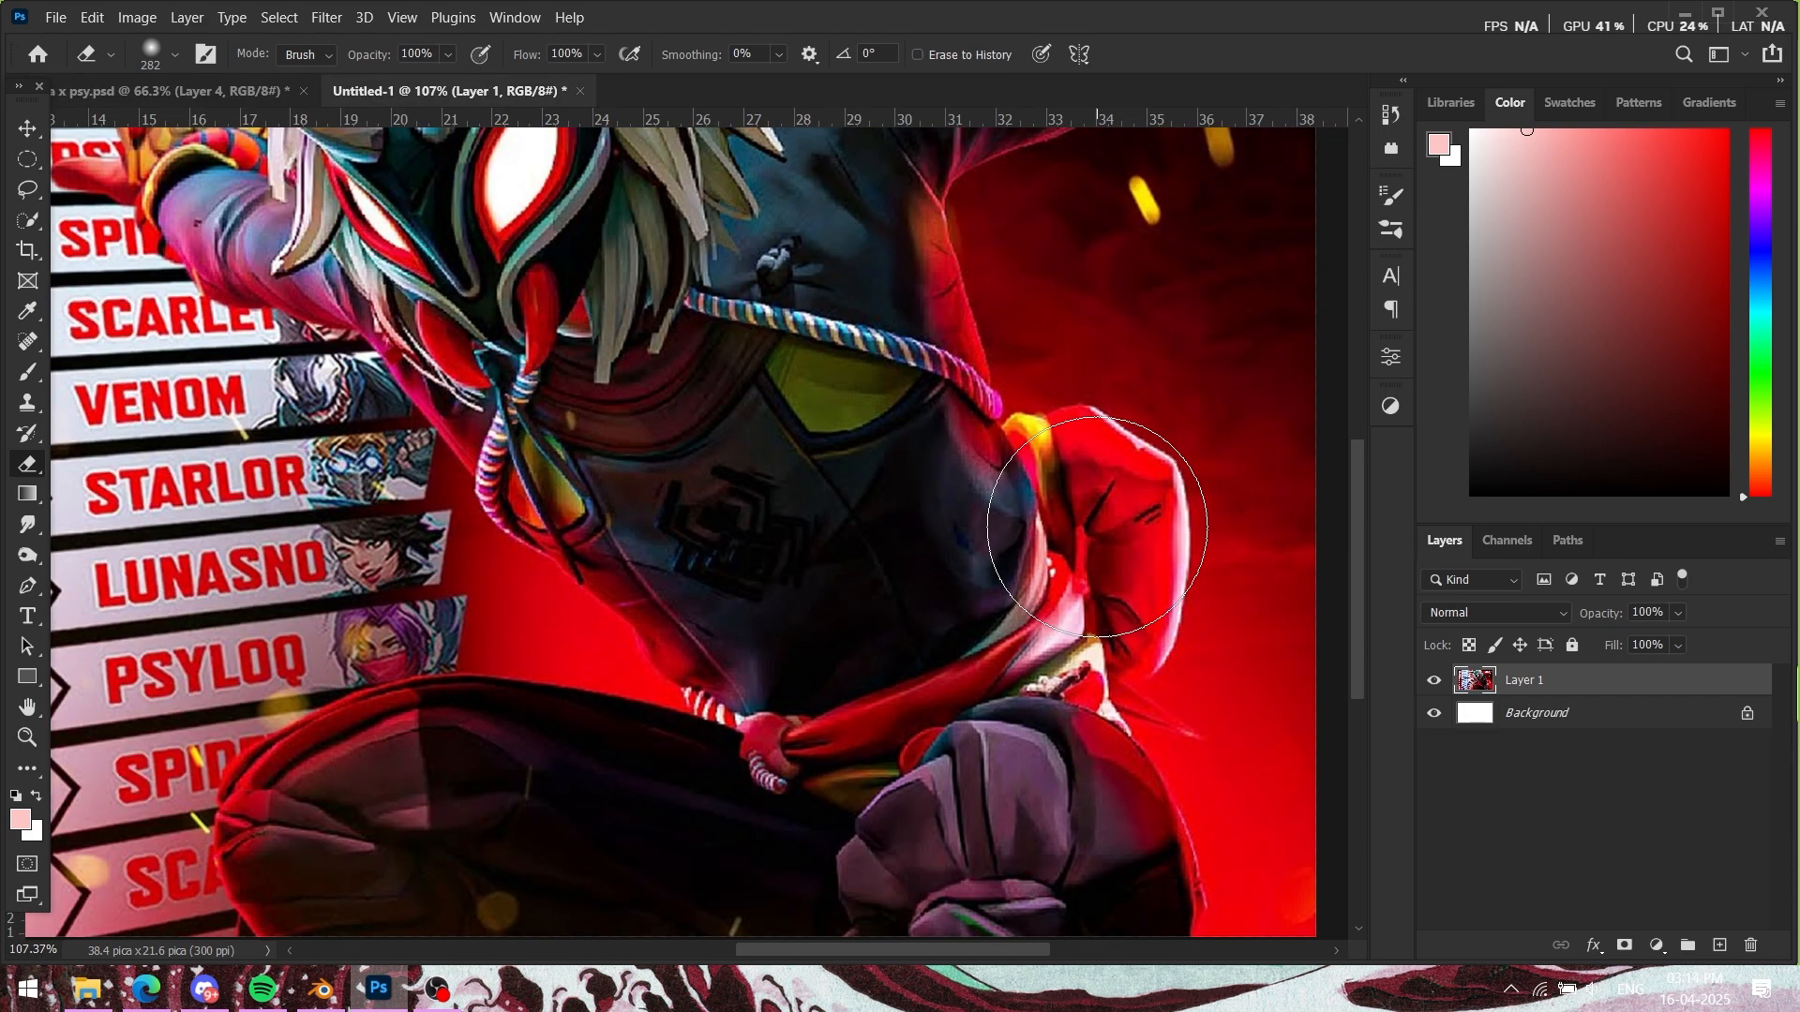
scroll(1083, 518, "down", 1)
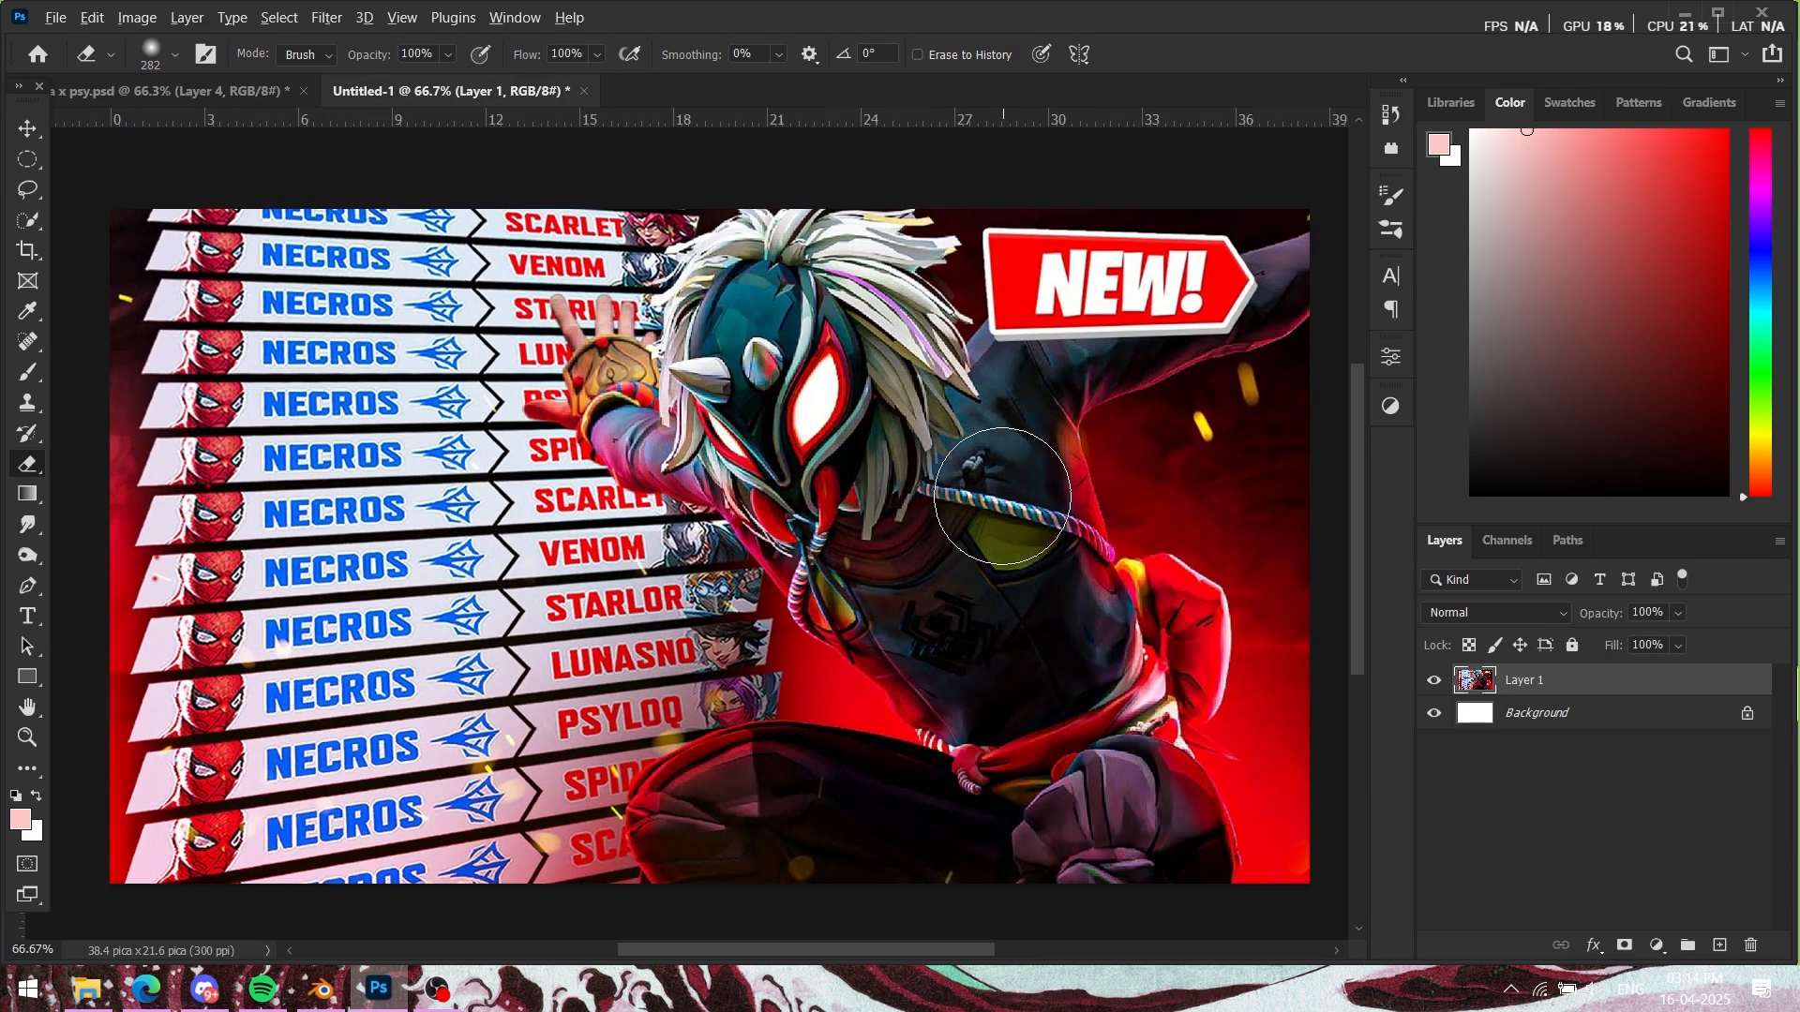
scroll(1002, 497, "down", 2)
scroll(746, 338, "up", 12)
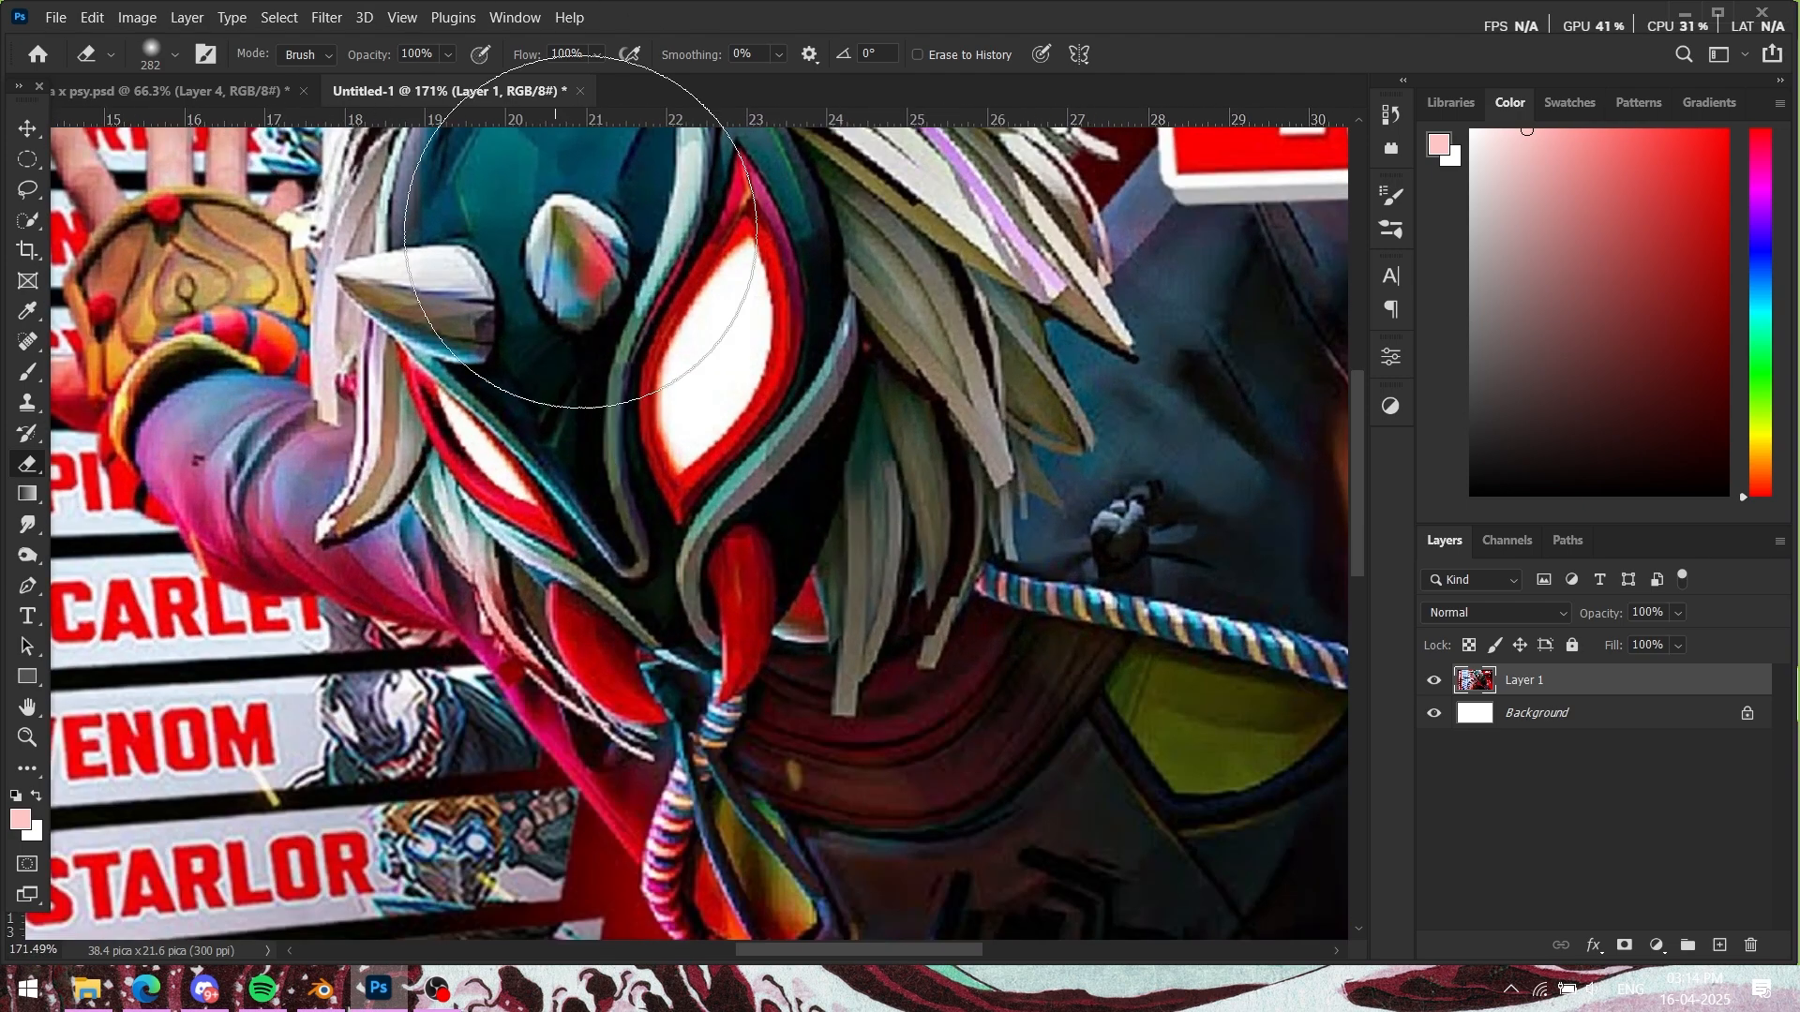
scroll(684, 461, "down", 12)
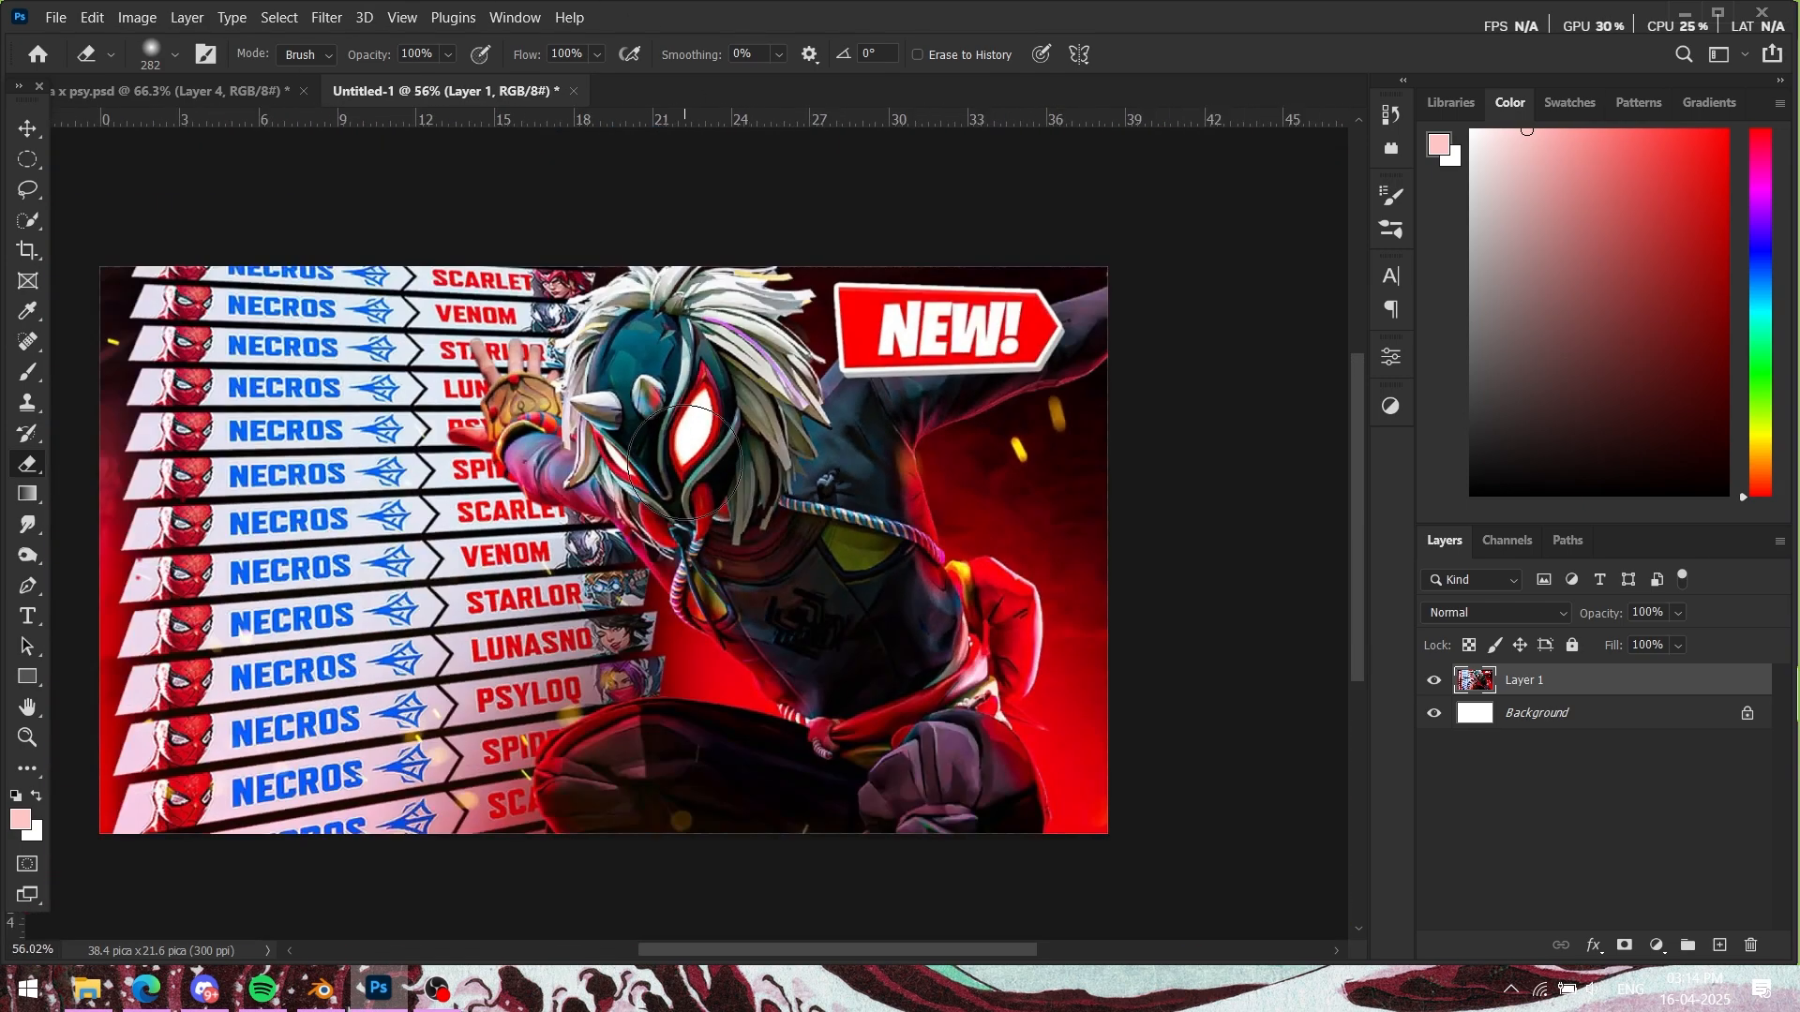
scroll(666, 394, "up", 5)
scroll(750, 446, "up", 1)
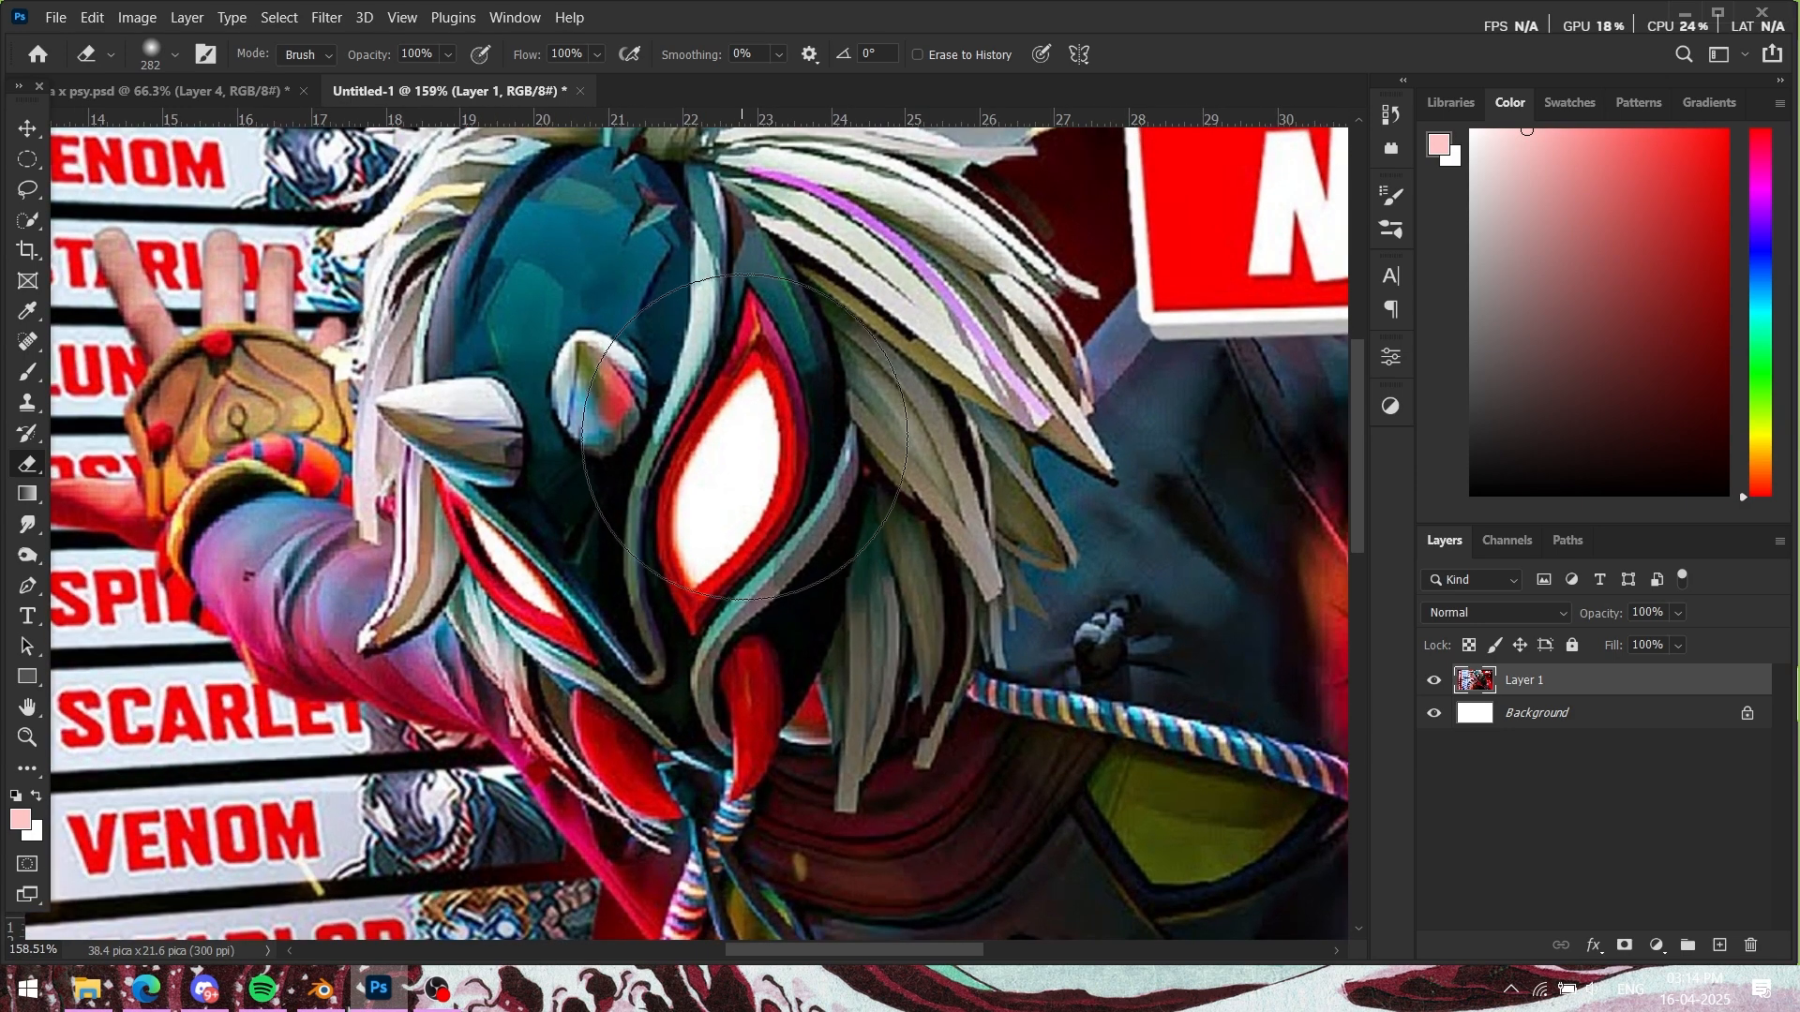
left_click(204, 99)
scroll(731, 281, "up", 2)
left_click_drag(732, 259, 758, 349)
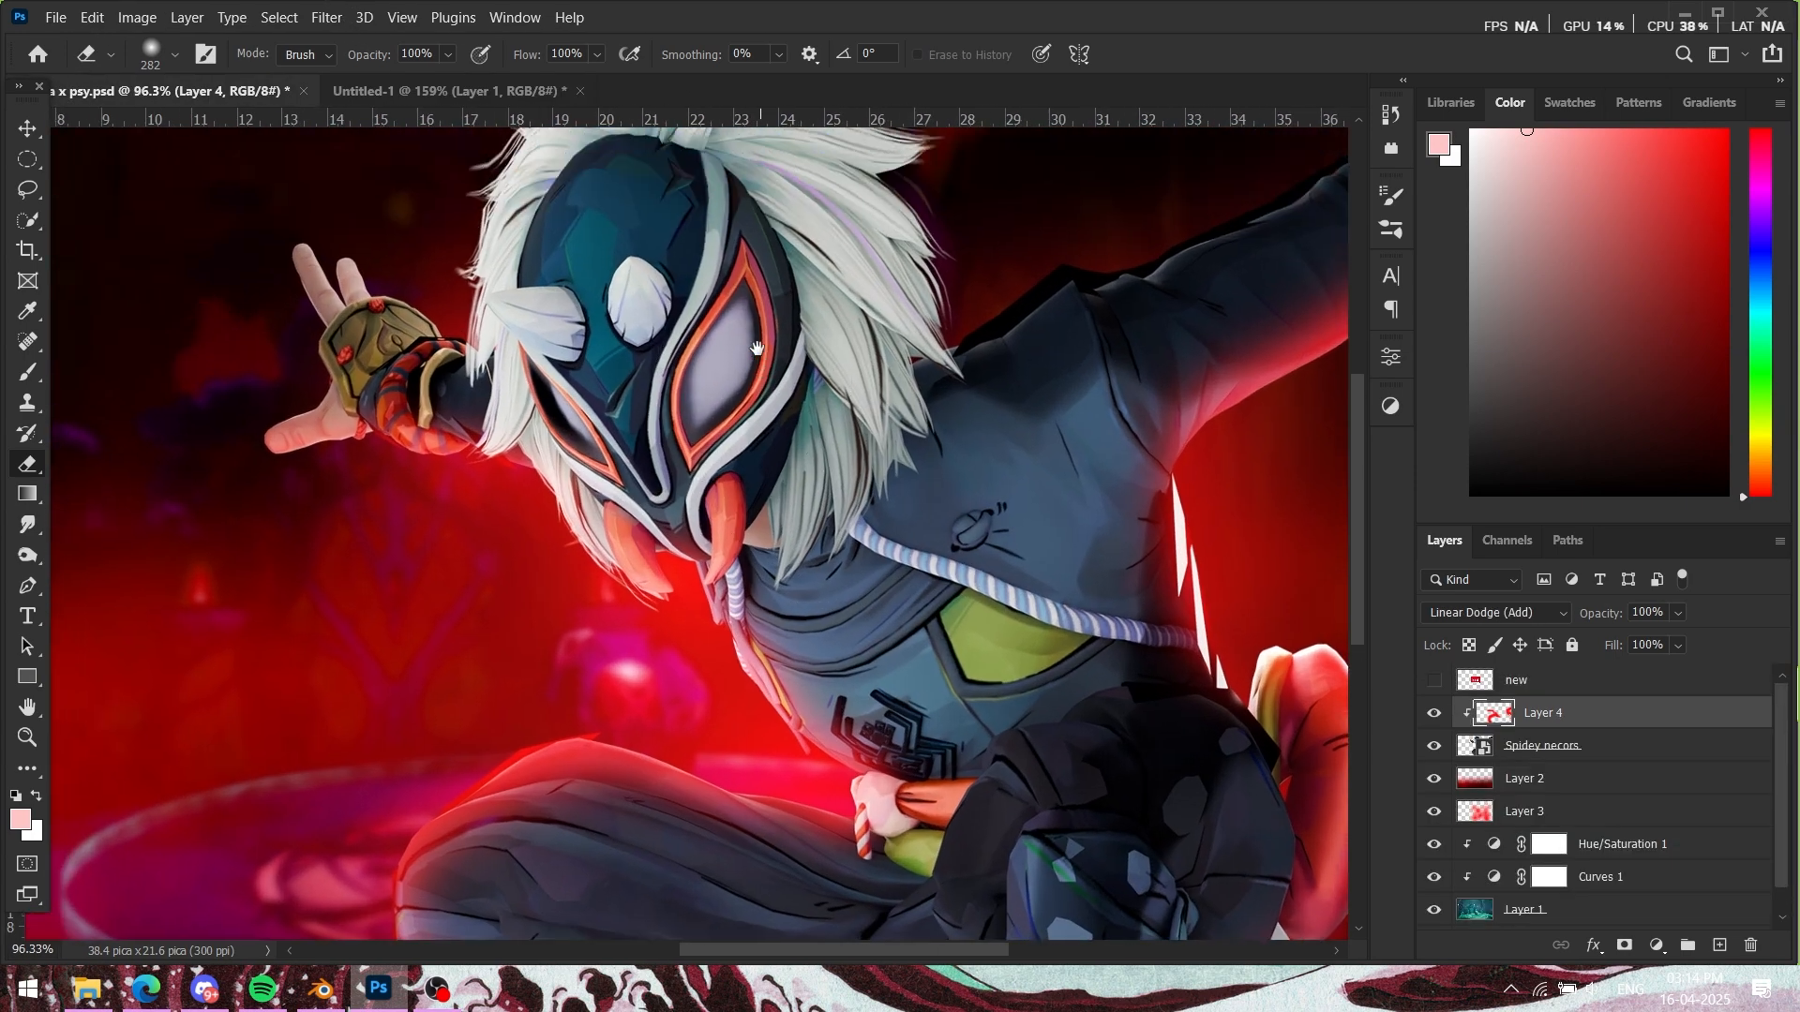
left_click(450, 91)
scroll(717, 405, "down", 4)
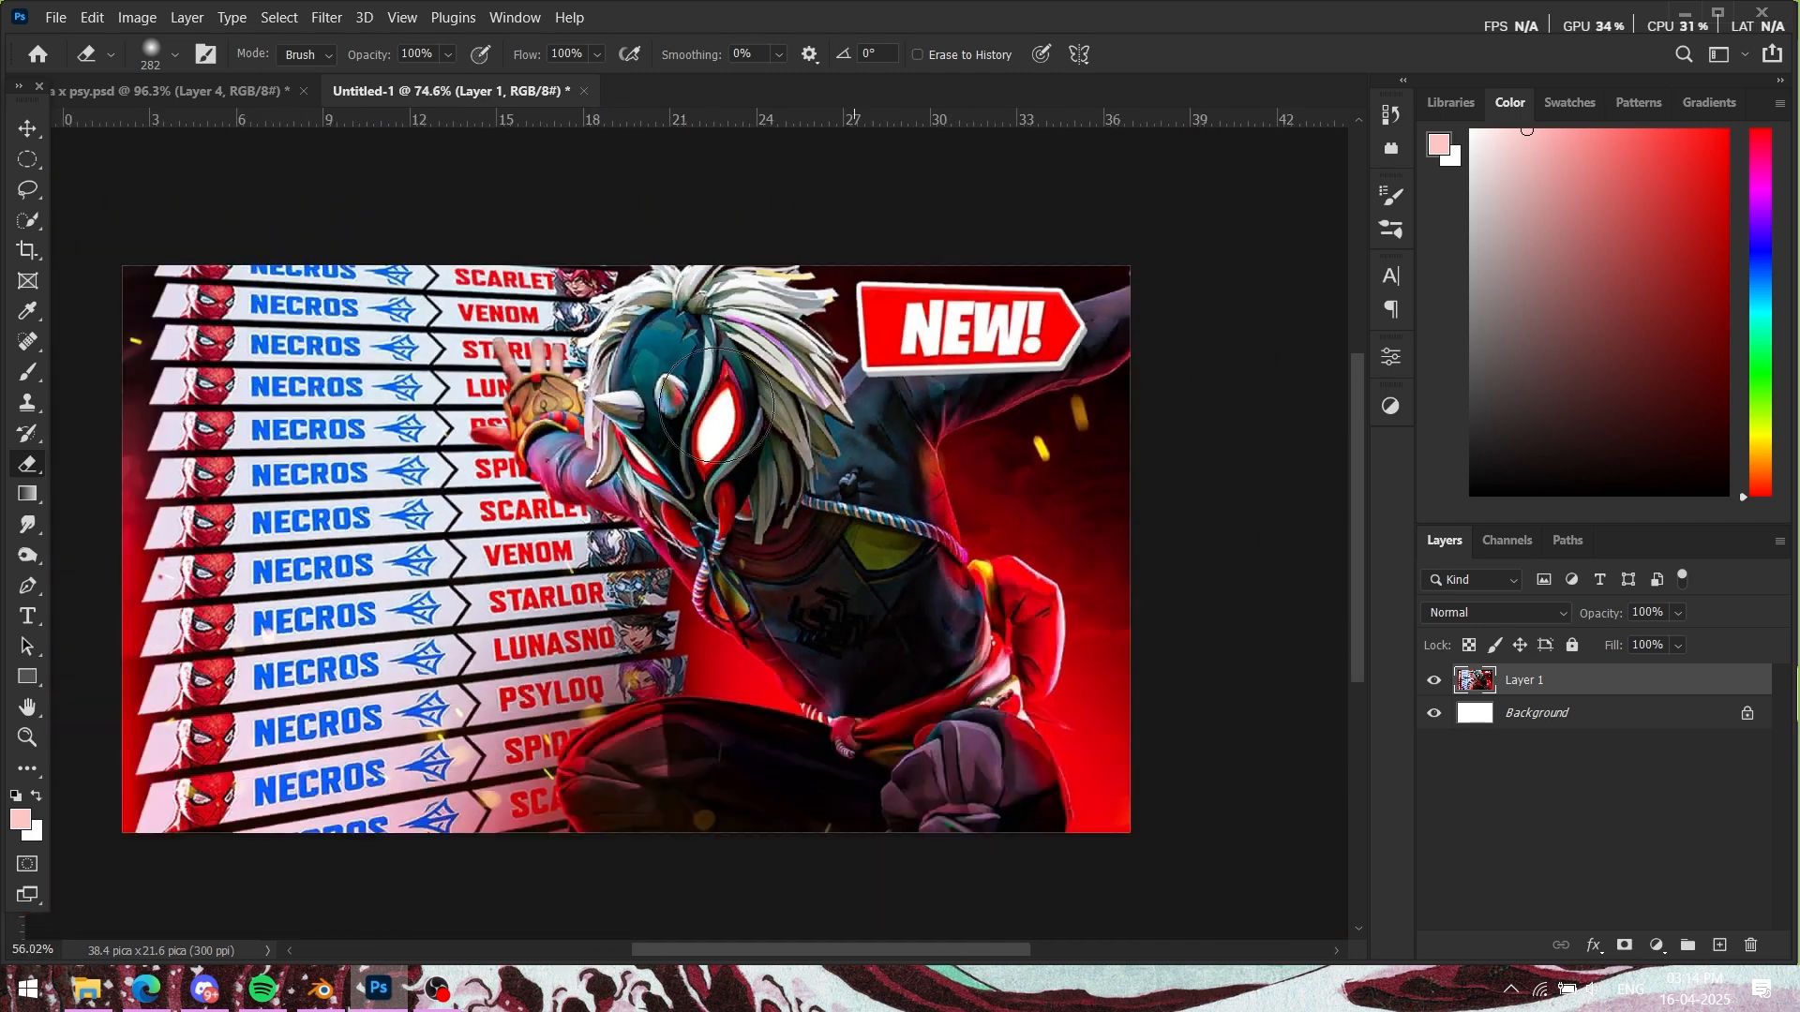
scroll(715, 405, "up", 2)
scroll(598, 457, "up", 2)
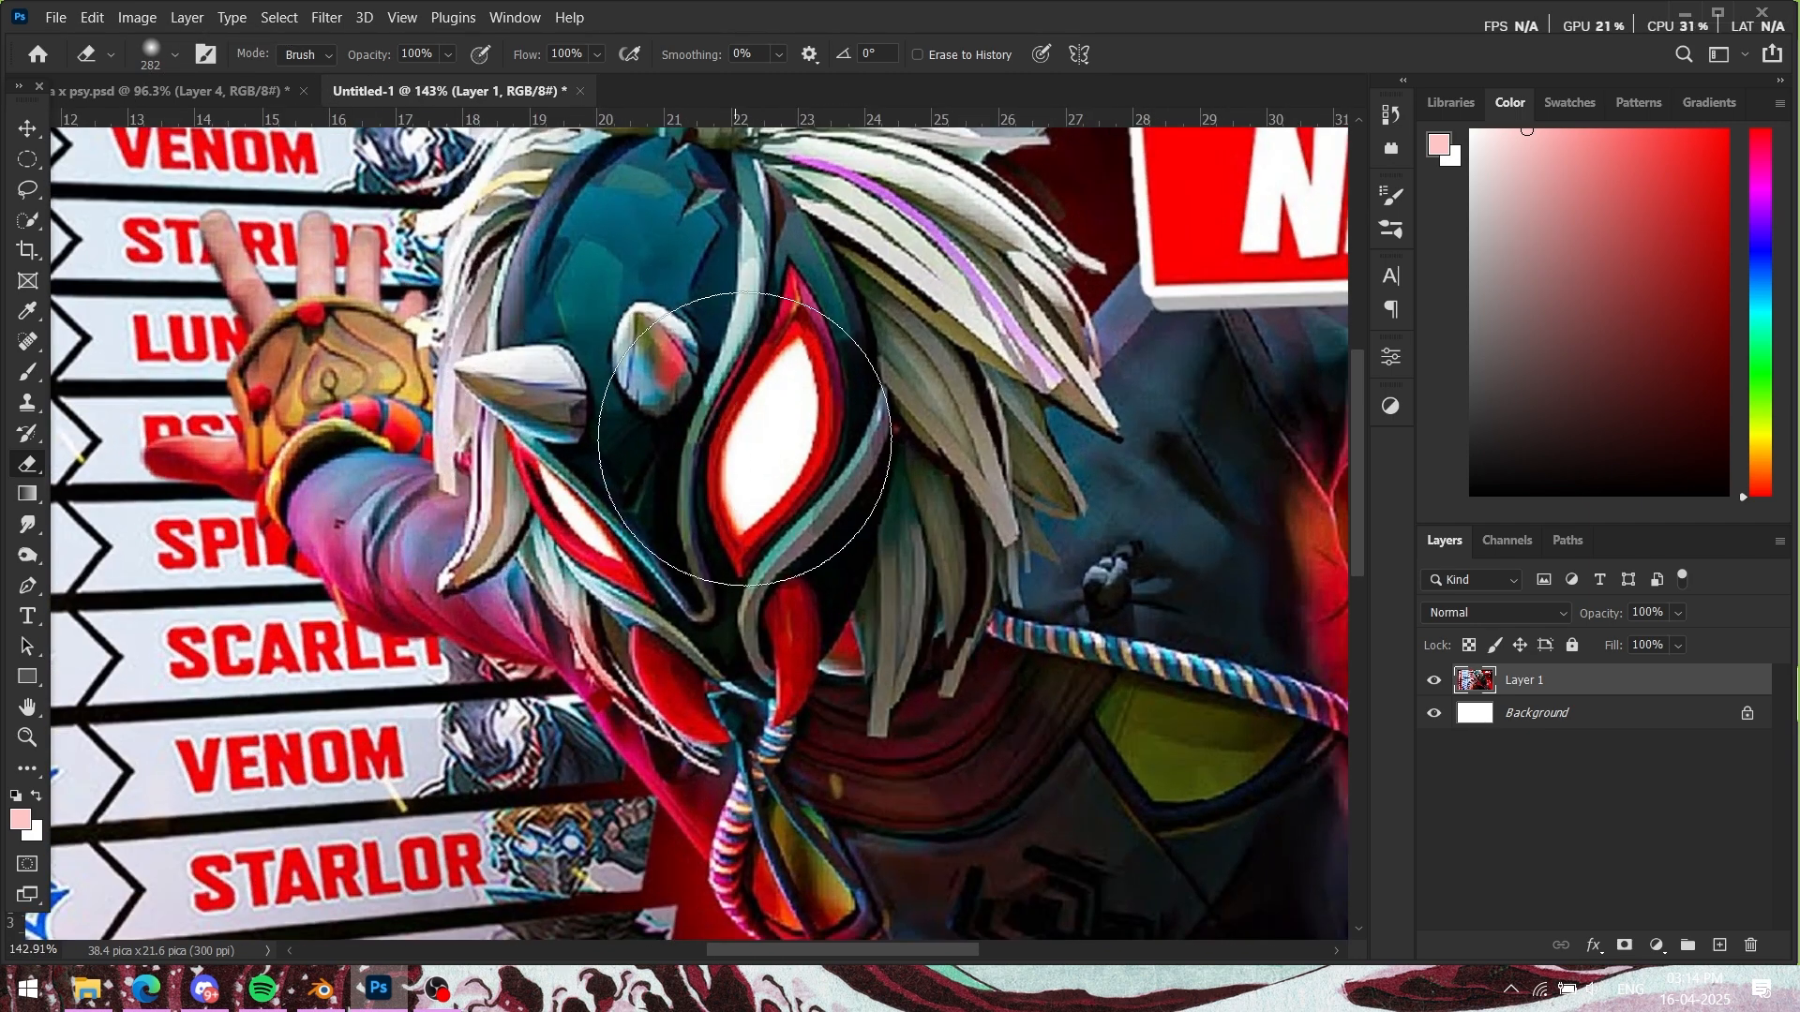
left_click(236, 91)
scroll(938, 422, "up", 2)
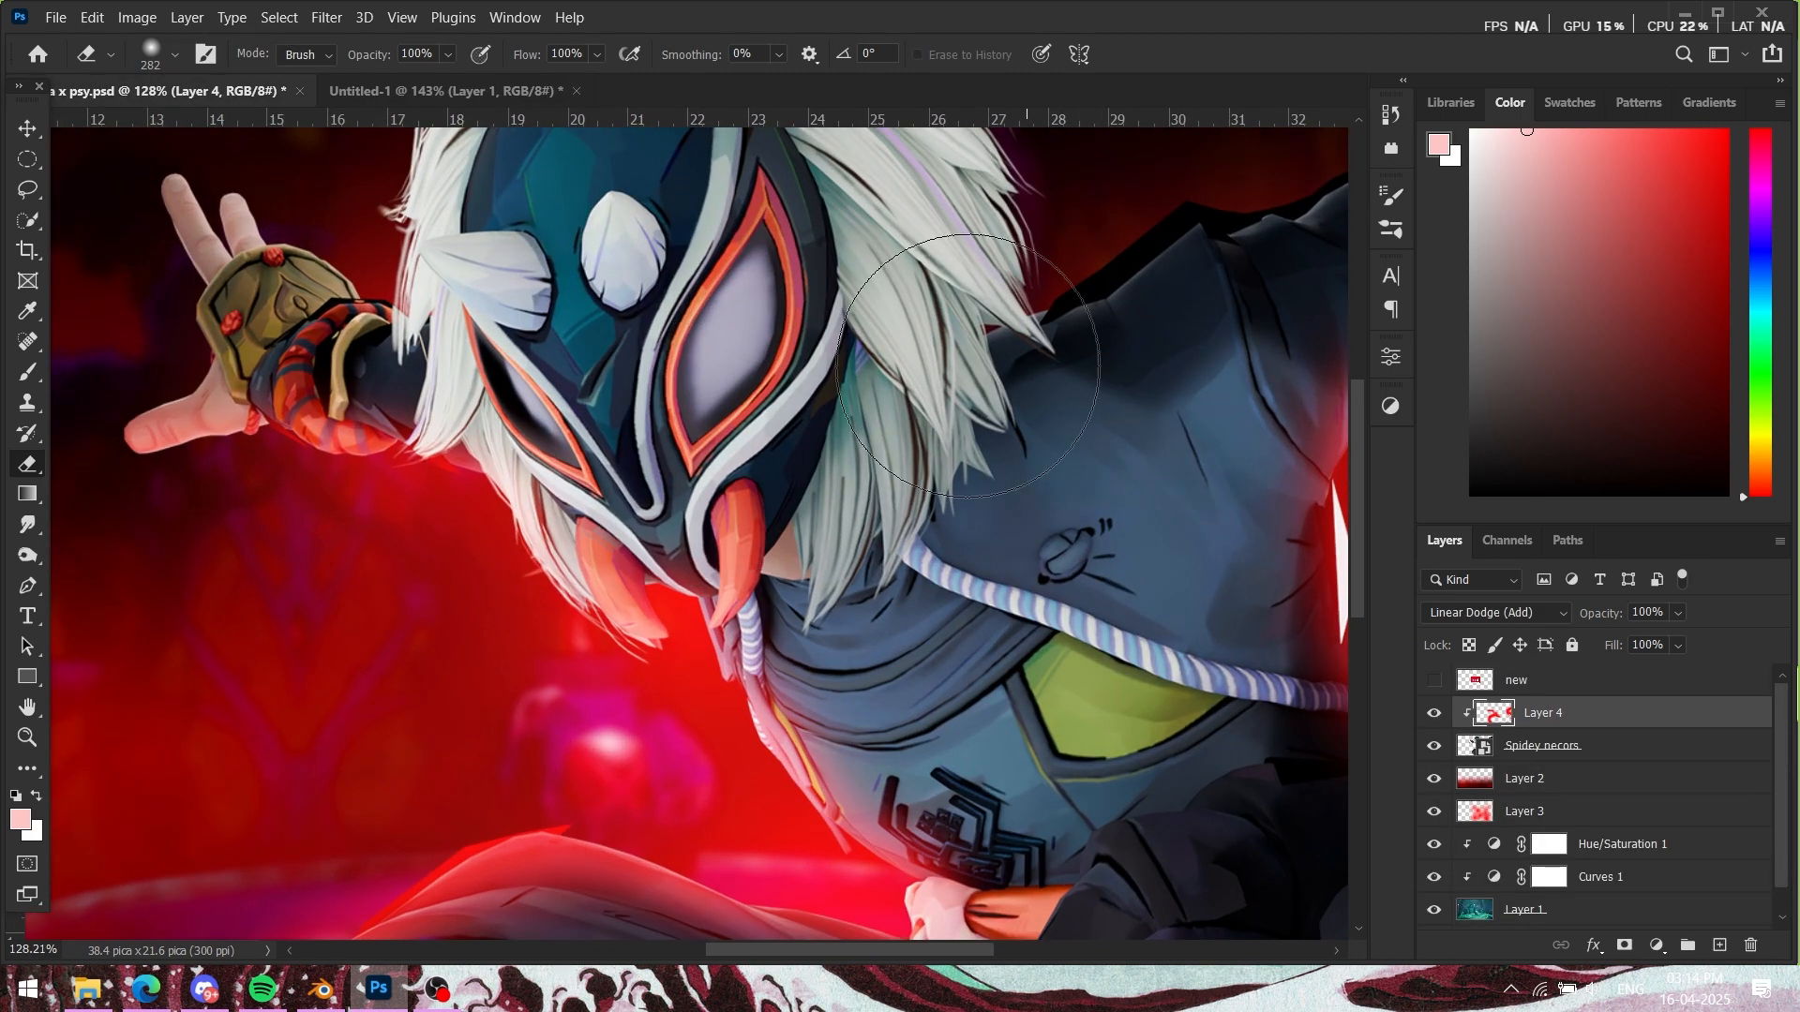
left_click_drag(943, 417, 946, 462)
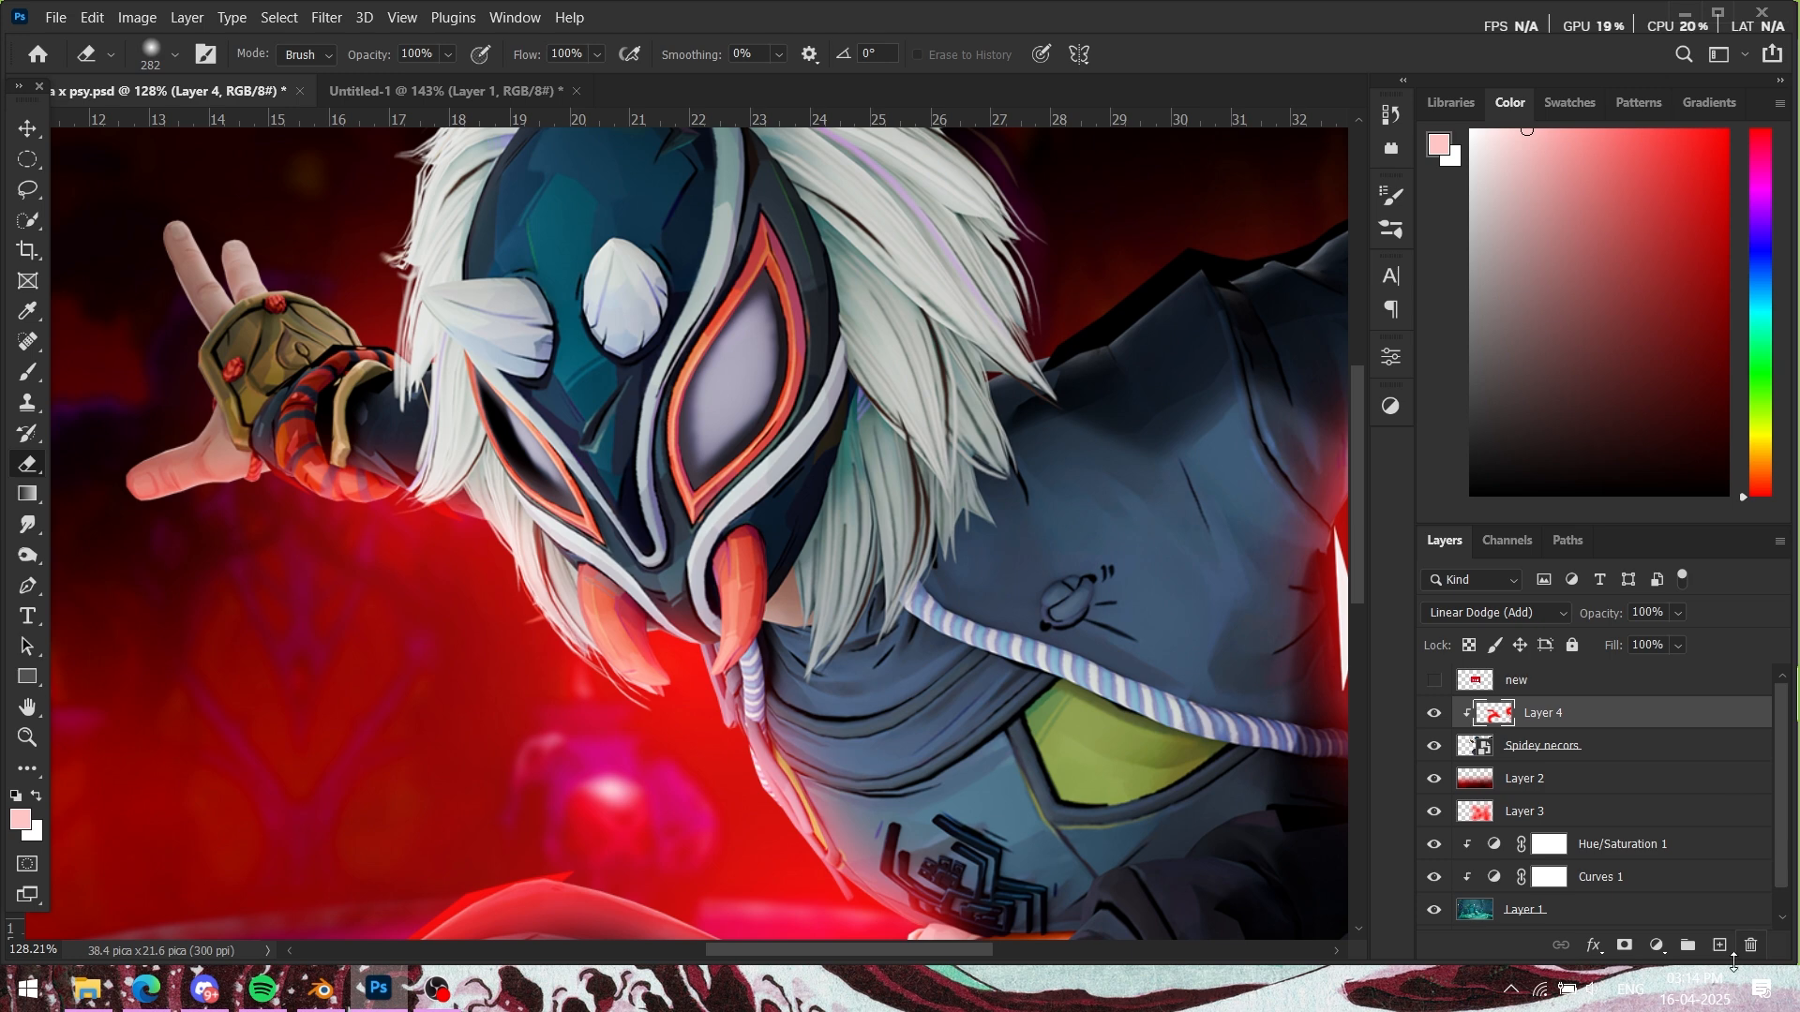
Step: Add a new layer above Layer 4, set its blend mode to Linear Dodge (Add), and choose pure red for painting
left_click(1721, 948)
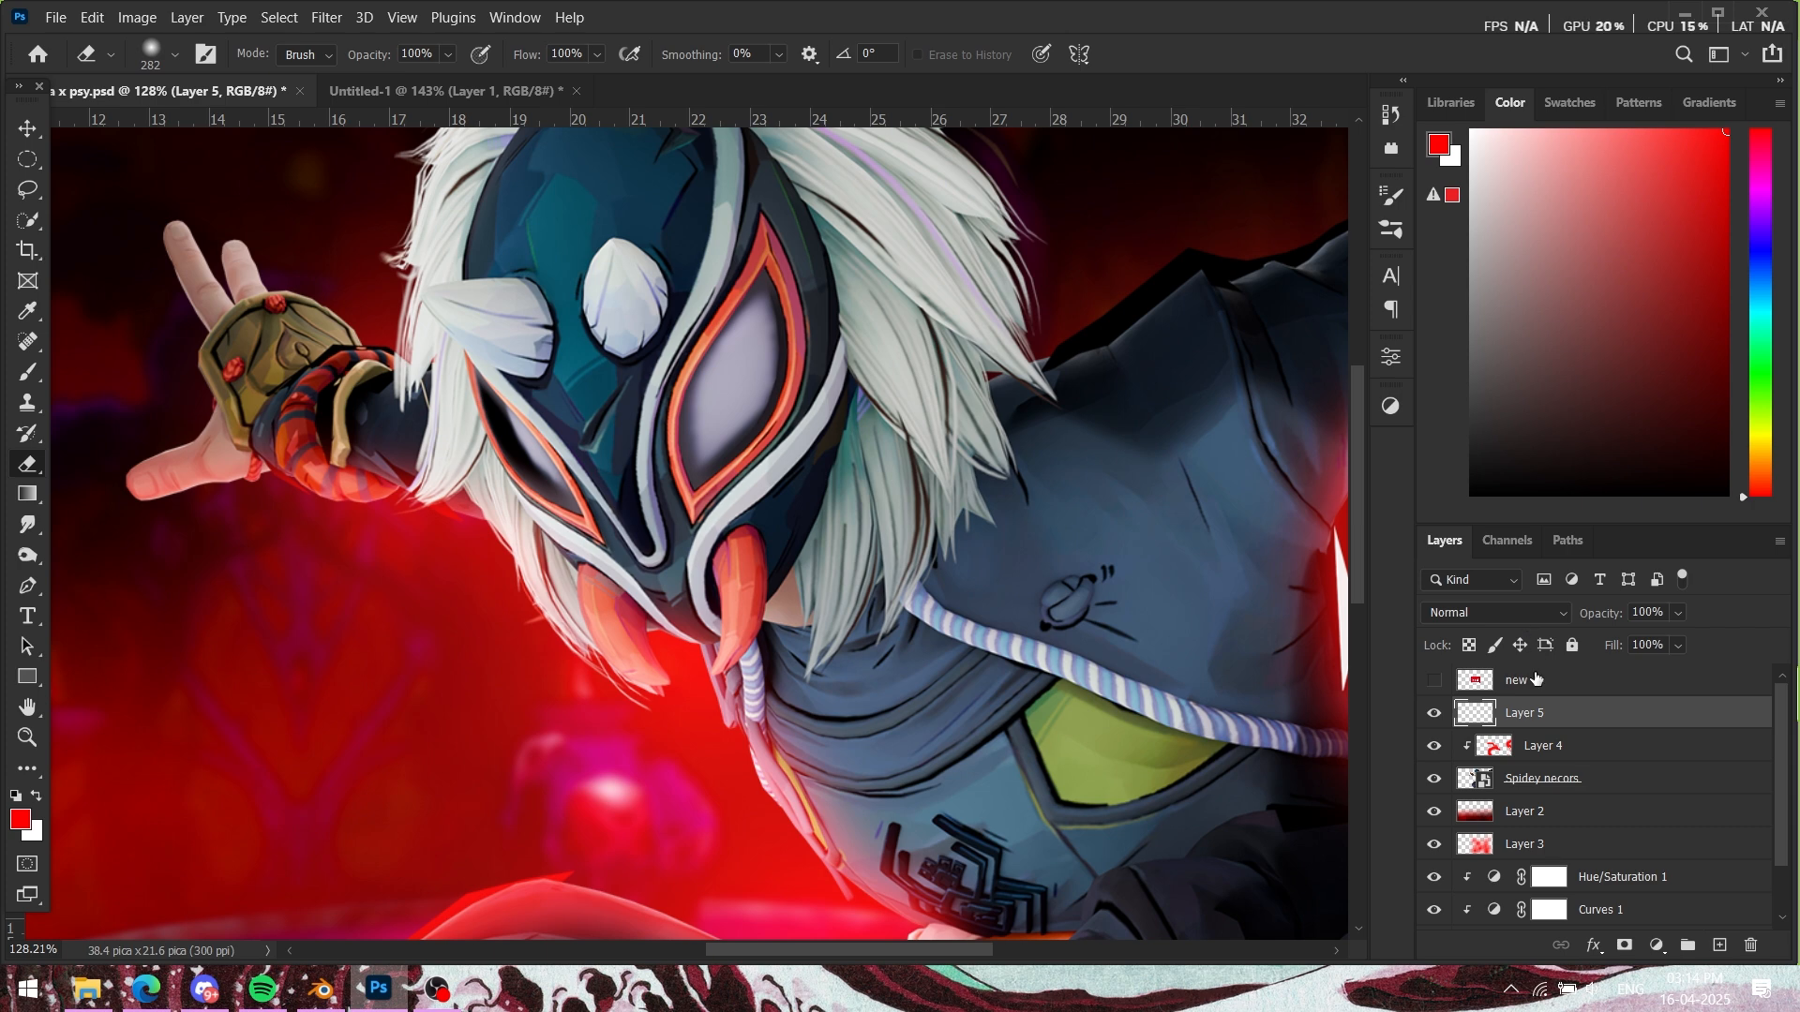
left_click(1528, 619)
left_click(1496, 603)
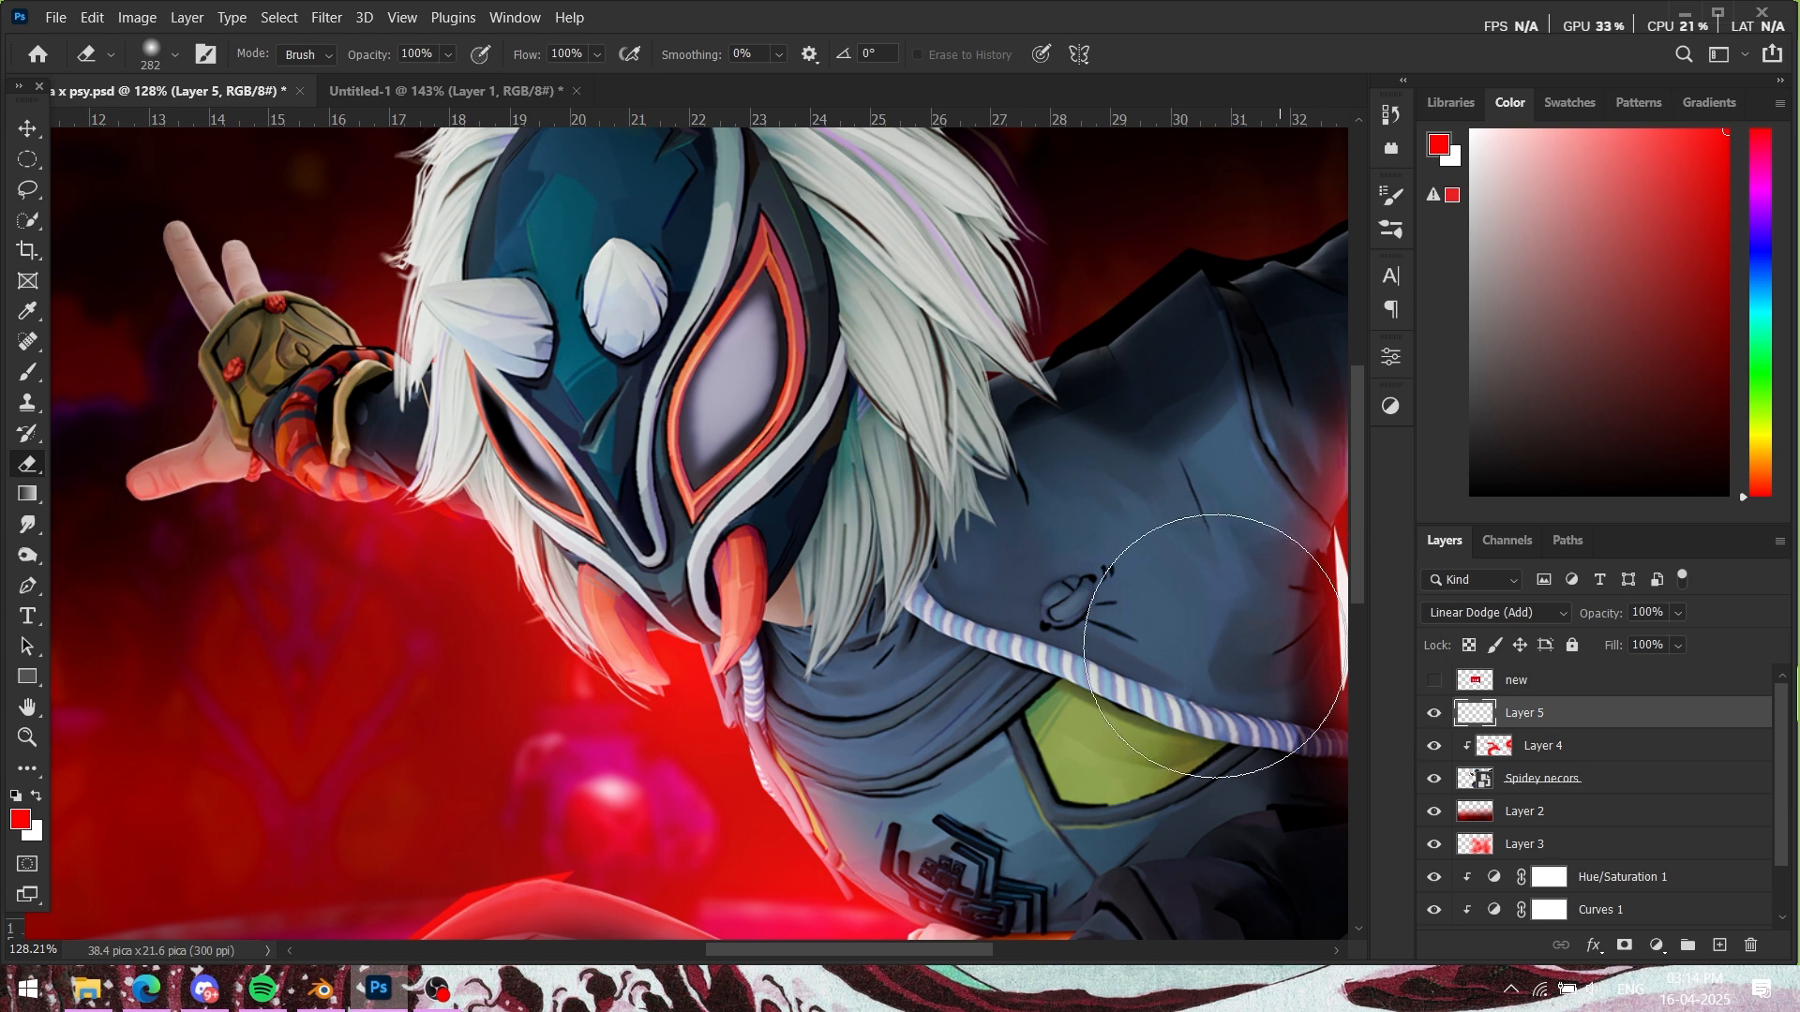
Step: Paint soft red glows over both mask eyes with a 257 px brush and smaller white cores with a 162 px brush
left_click(27, 374)
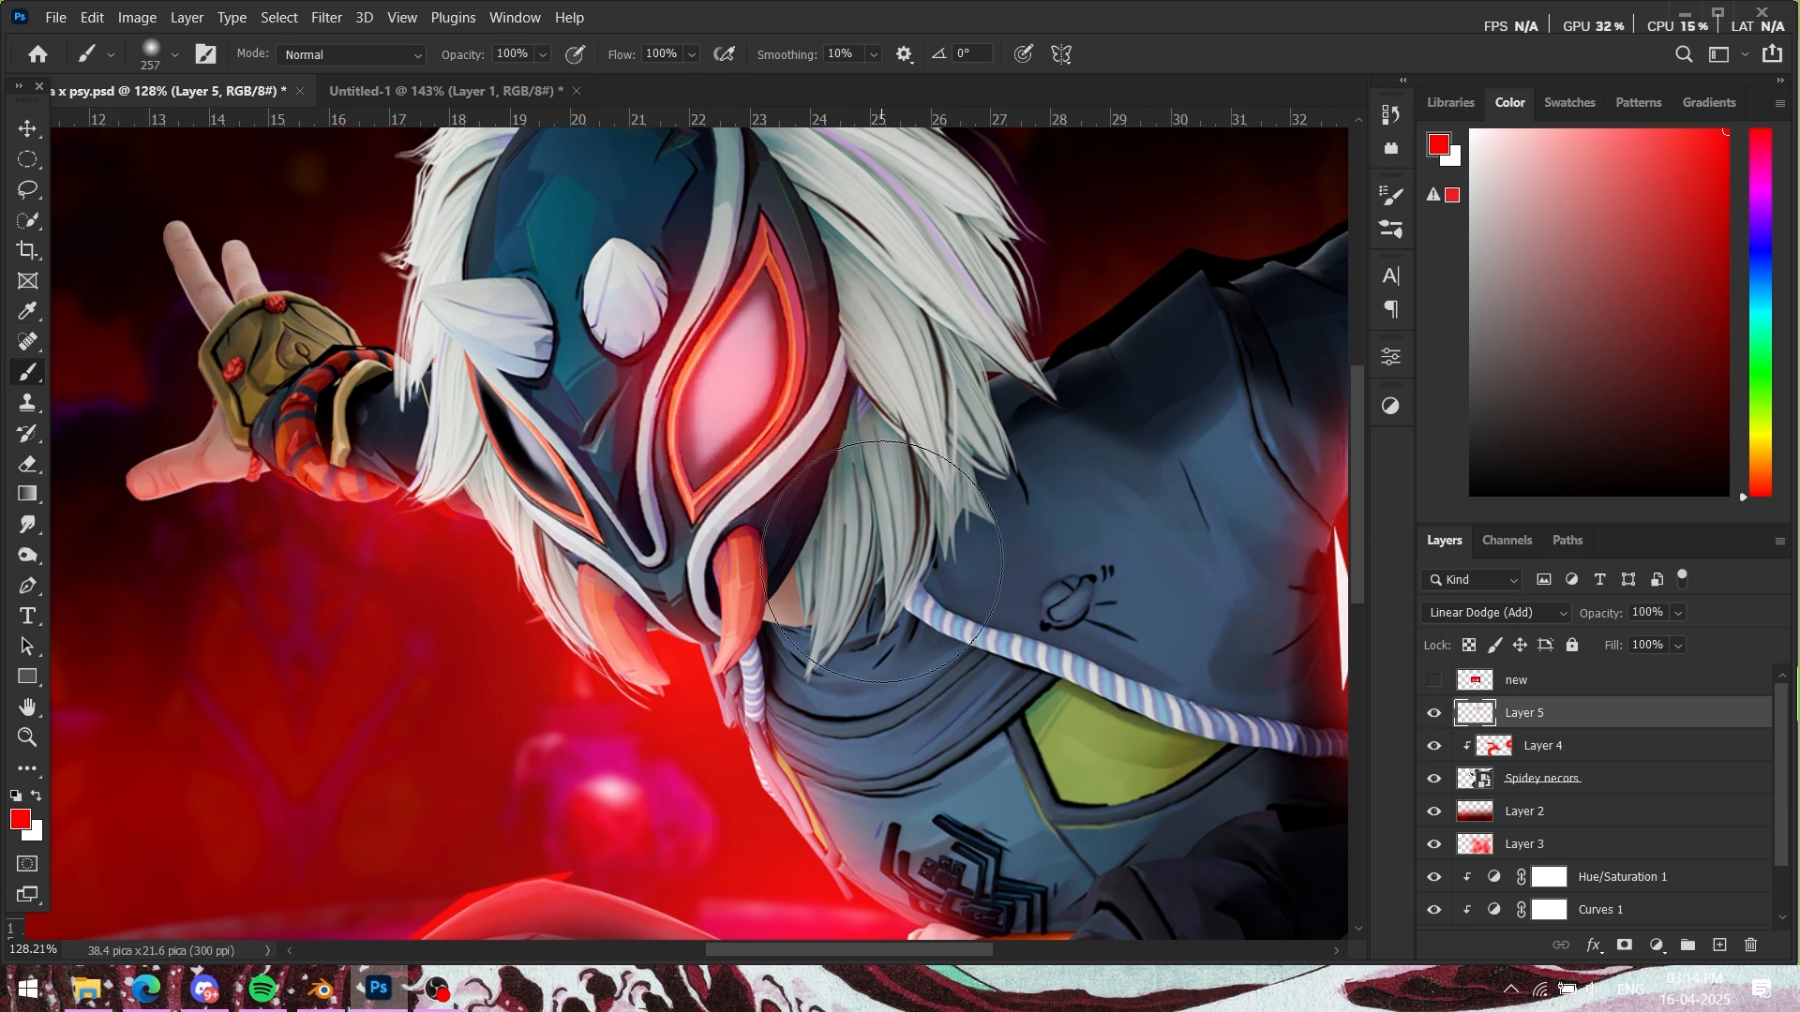
left_click(516, 437)
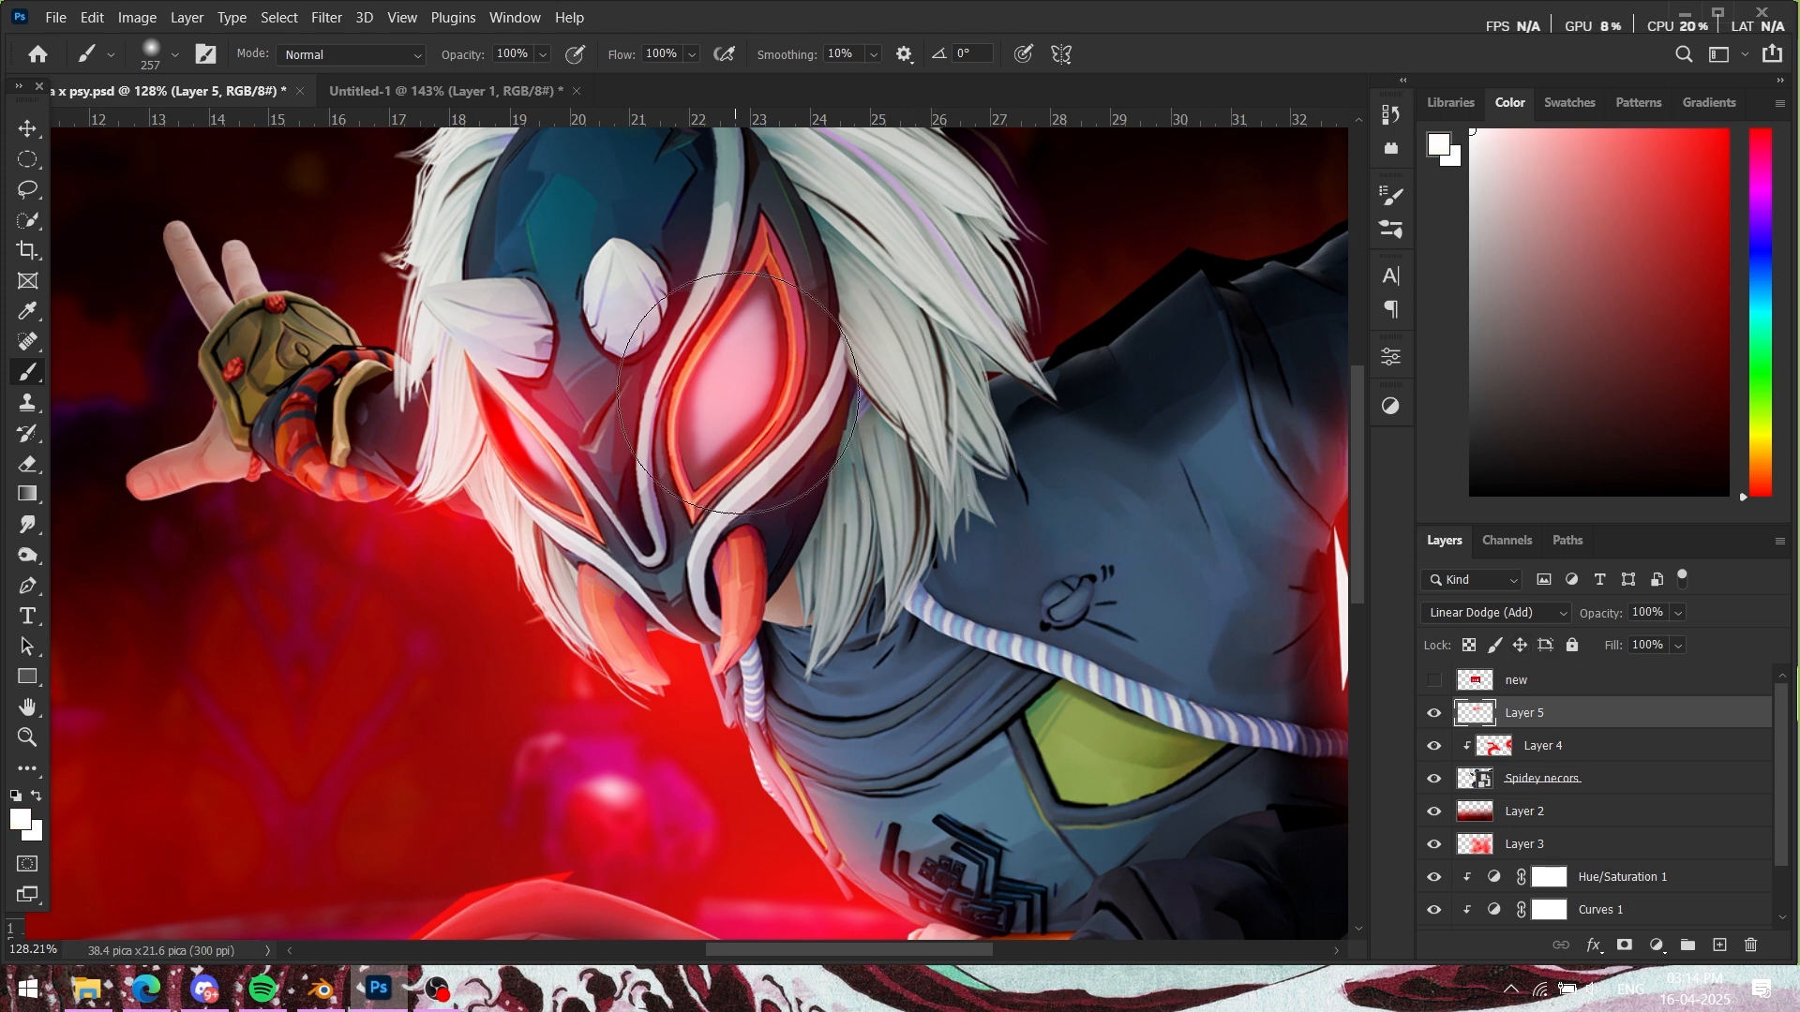
mouse_move(727, 381)
left_mouse_down()
mouse_move(668, 369)
mouse_move(739, 365)
left_mouse_up()
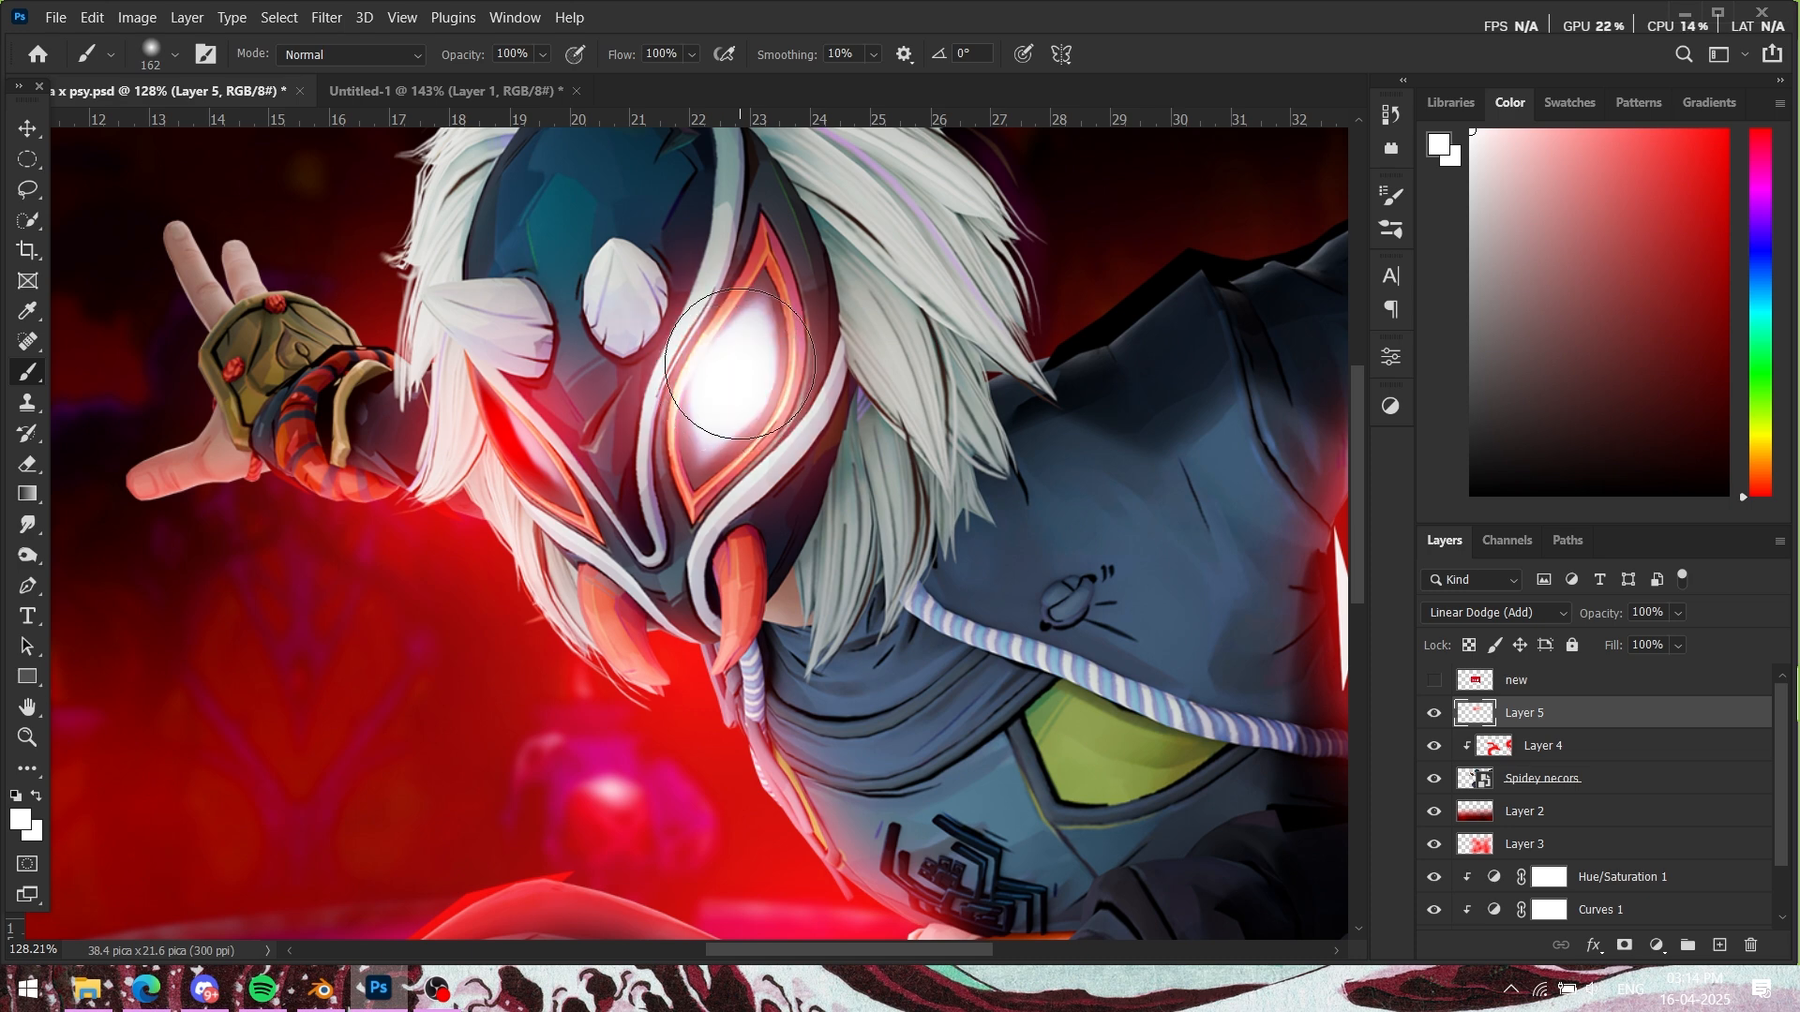
left_click(527, 452)
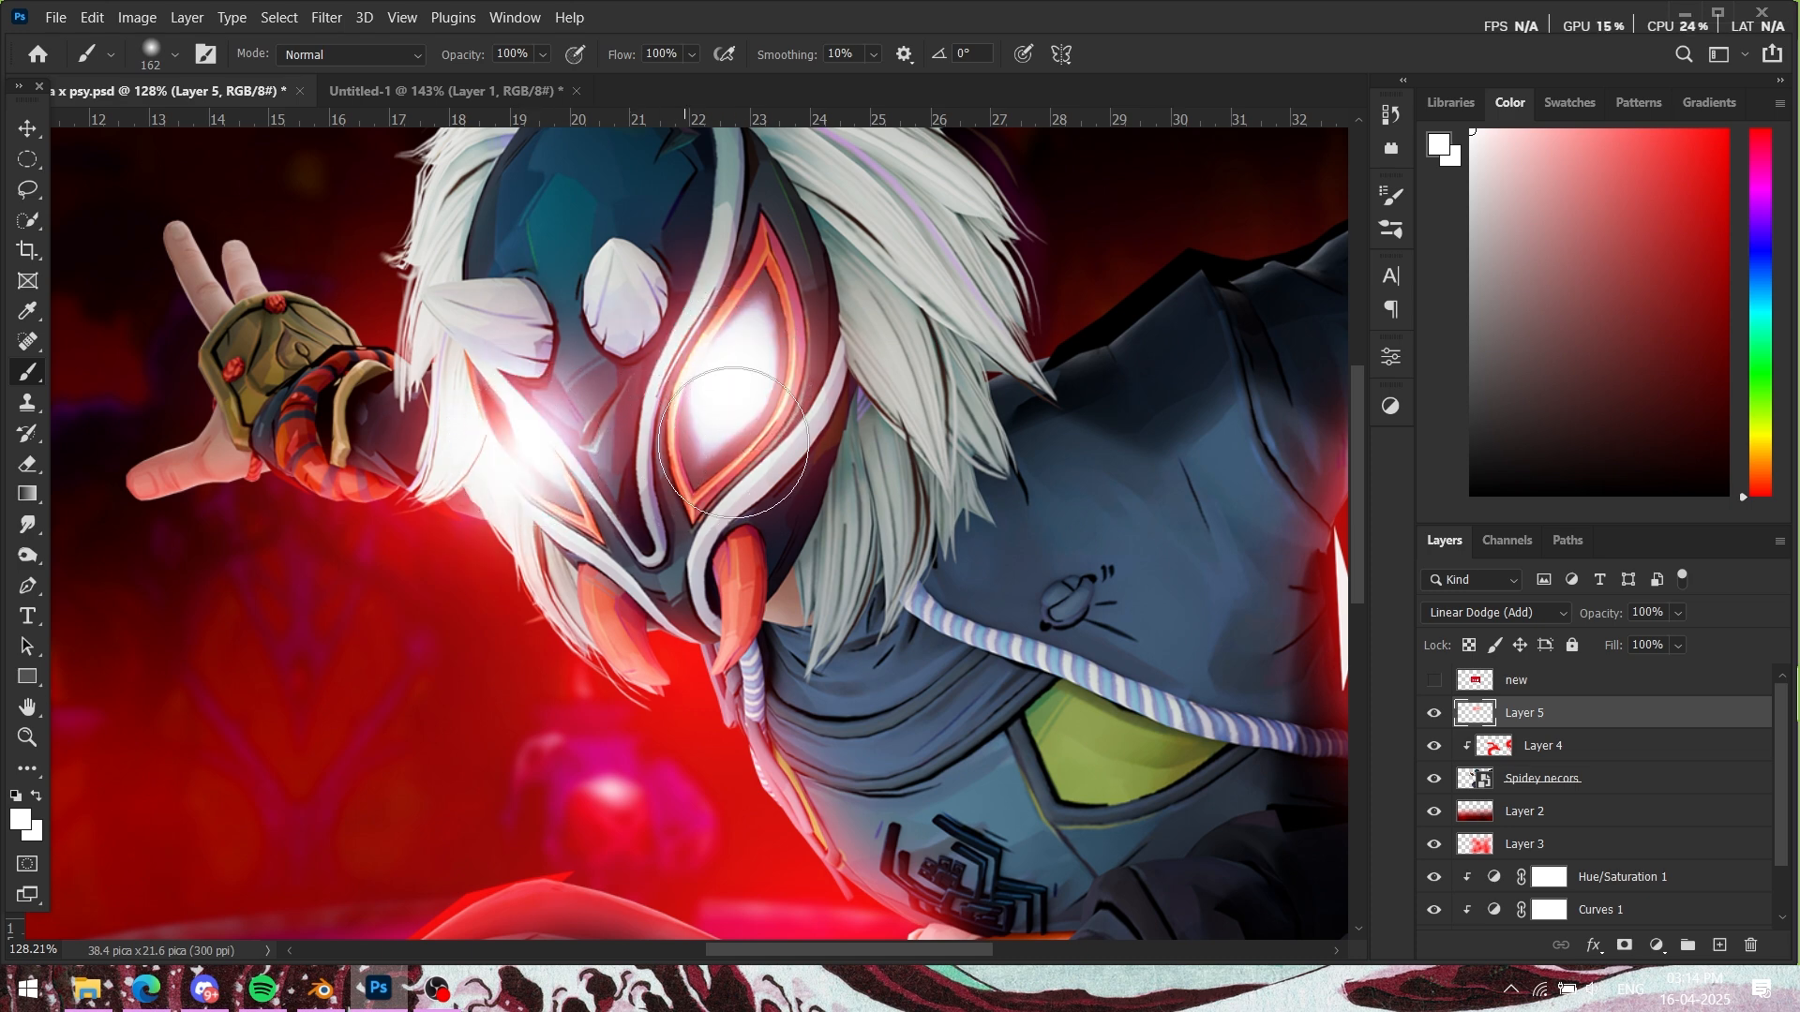
Step: Compare the whole character and background of the working document with the Untitled-1 thumbnail
scroll(787, 456, "down", 5)
scroll(994, 523, "up", 1)
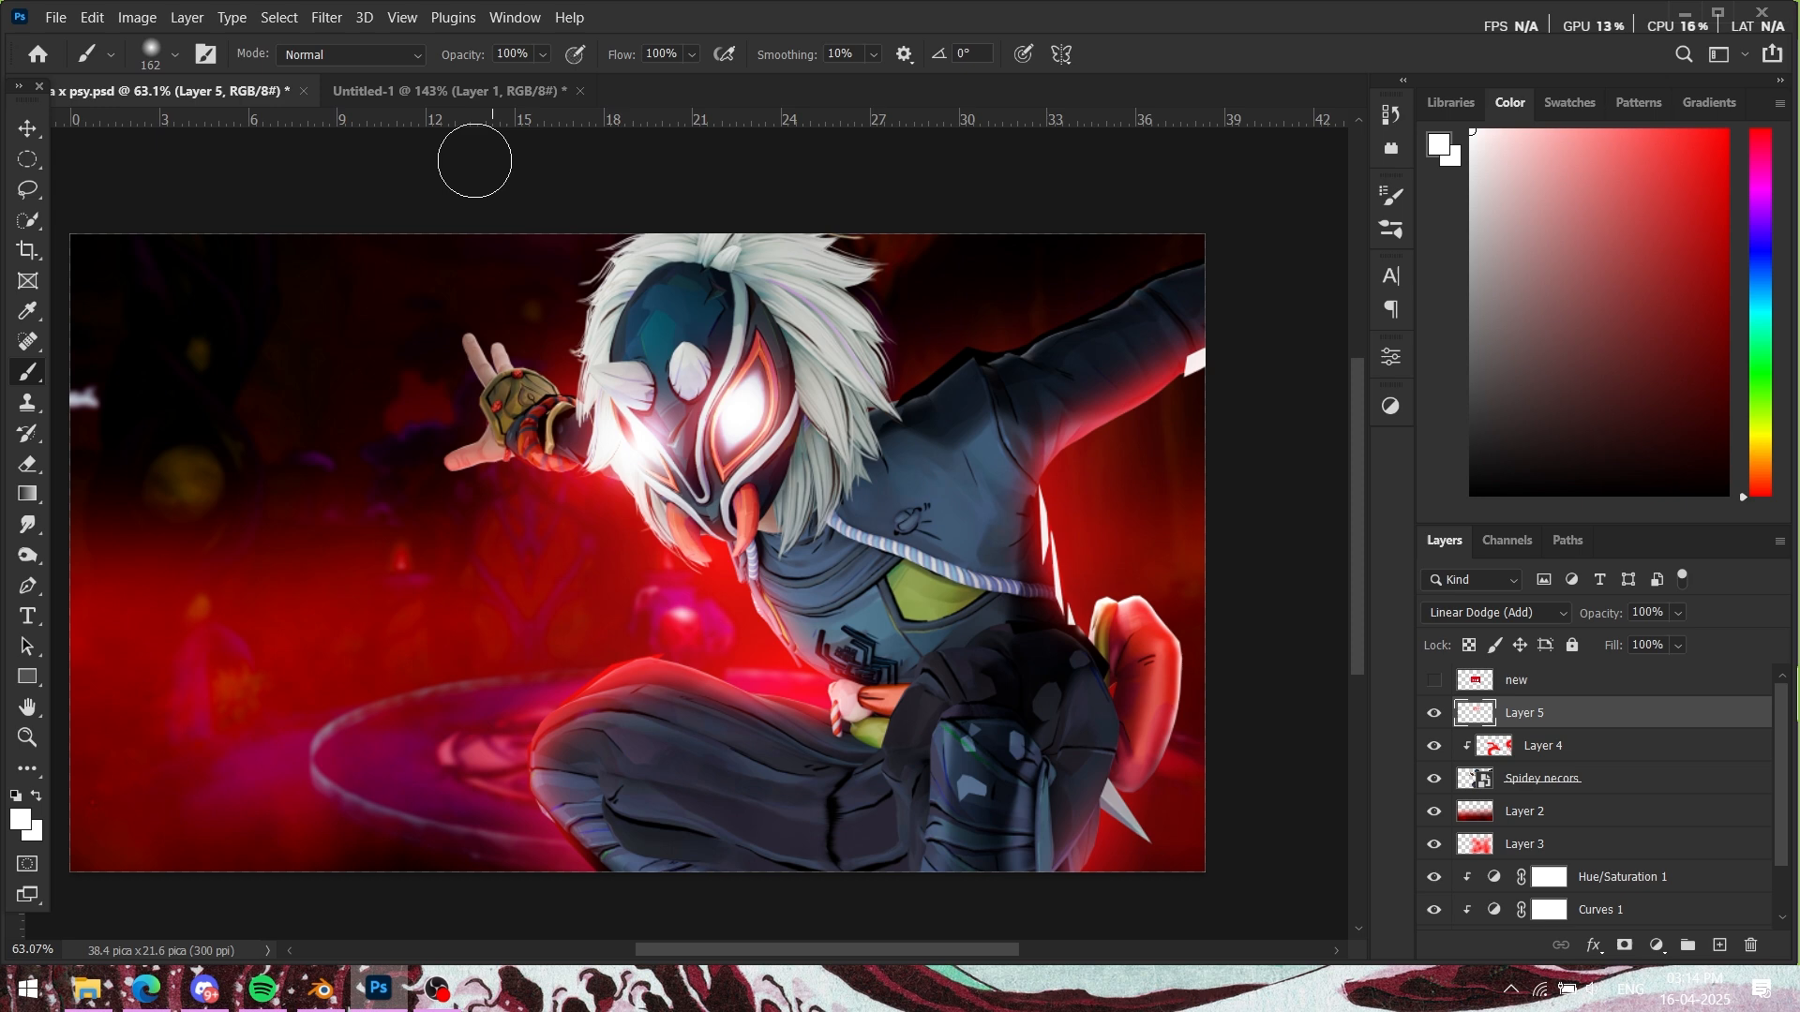
left_click(458, 91)
scroll(1110, 500, "down", 8)
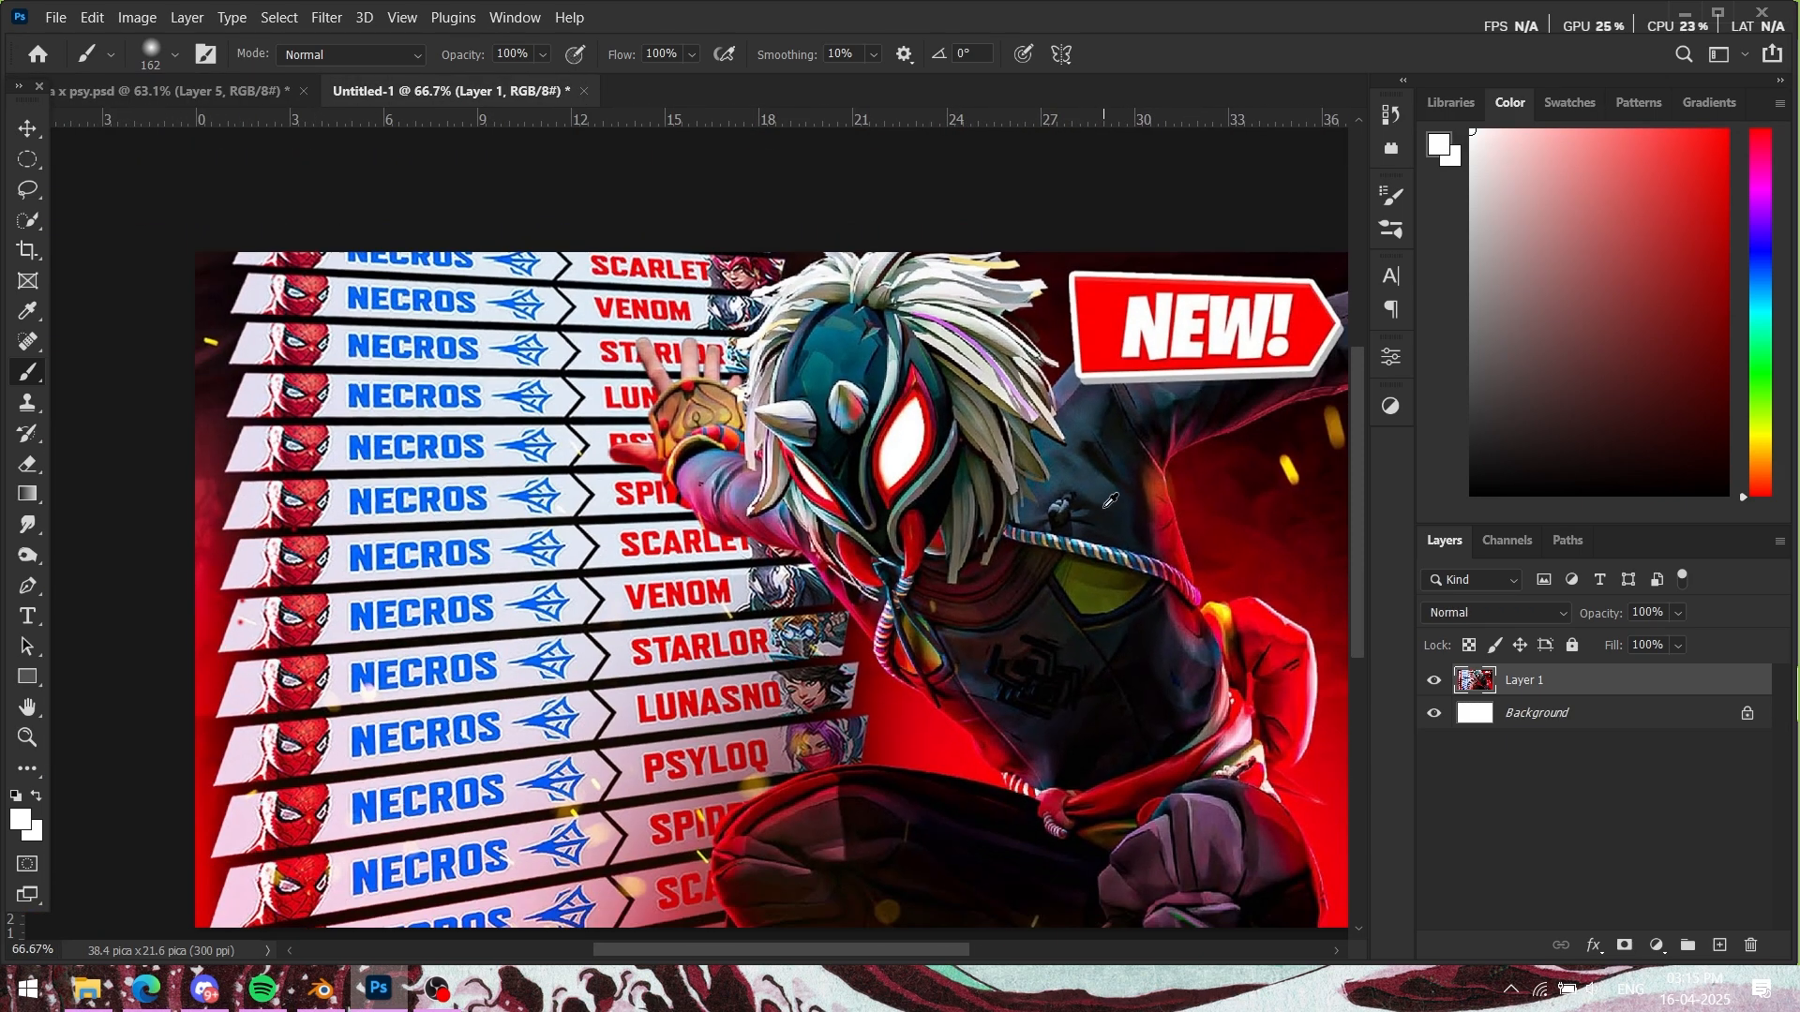
left_click_drag(1110, 501, 1025, 445)
scroll(1027, 446, "down", 1)
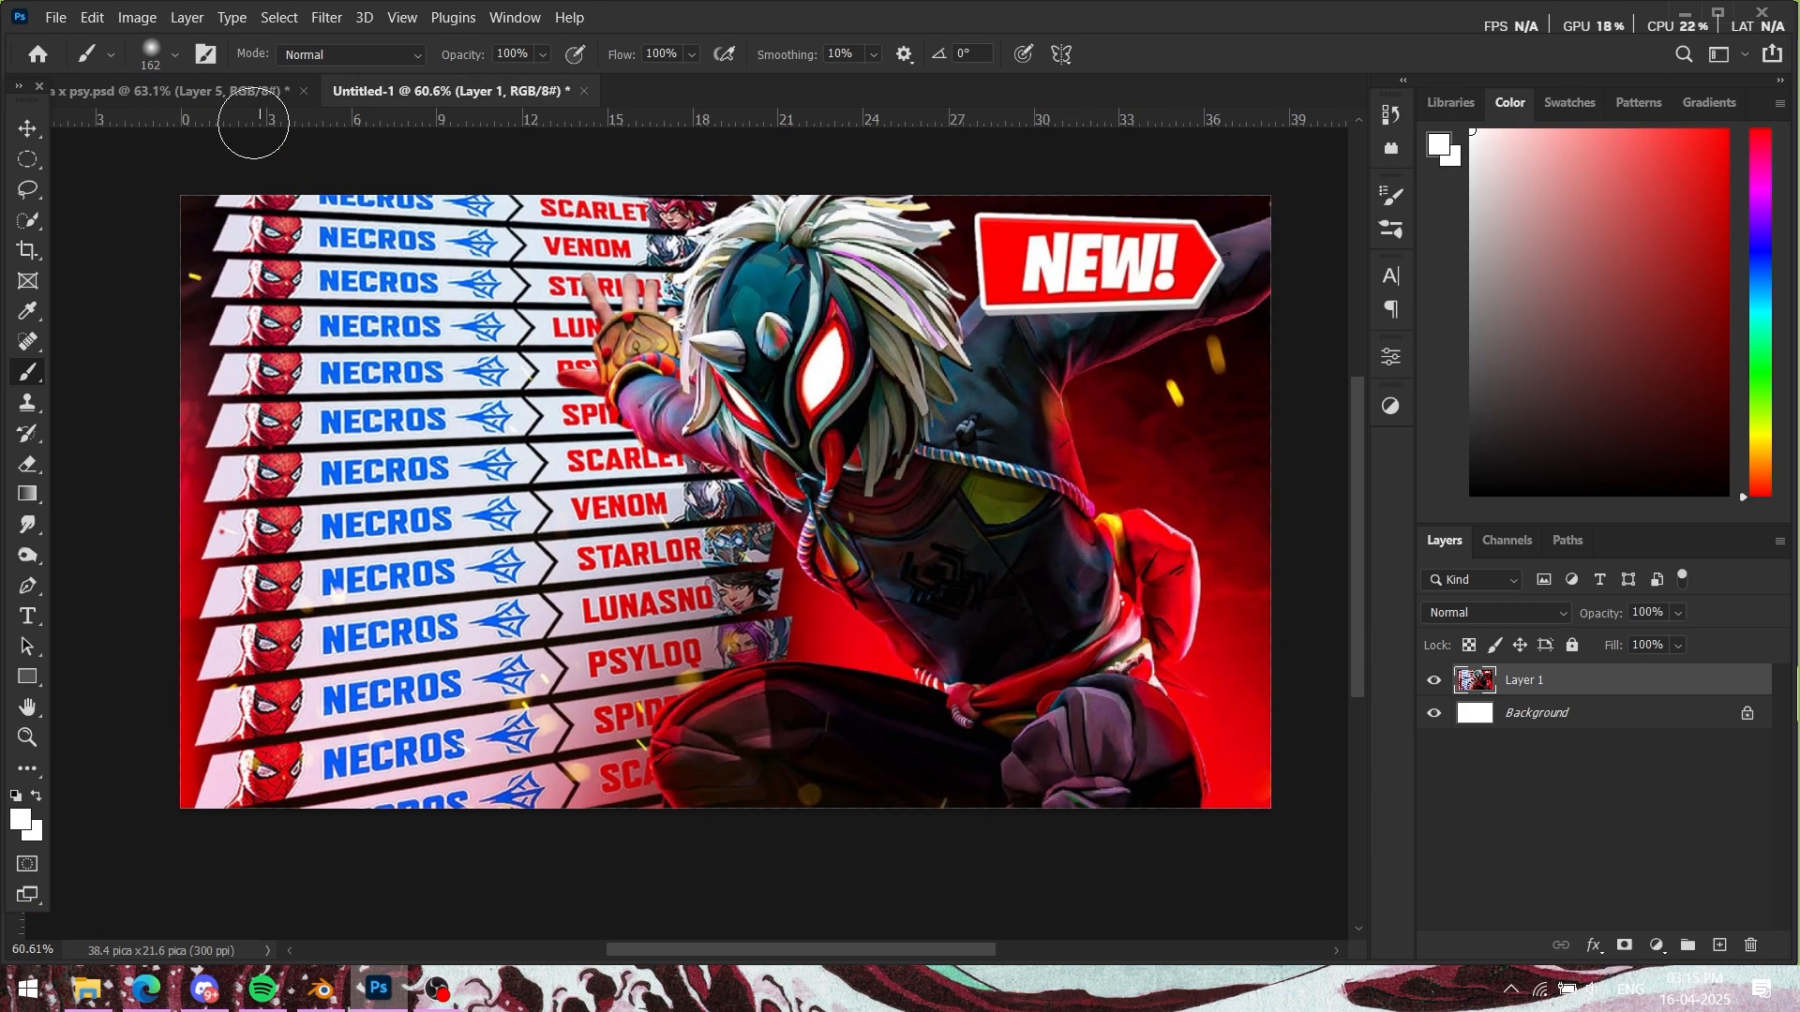
left_click(251, 91)
scroll(1020, 511, "down", 1)
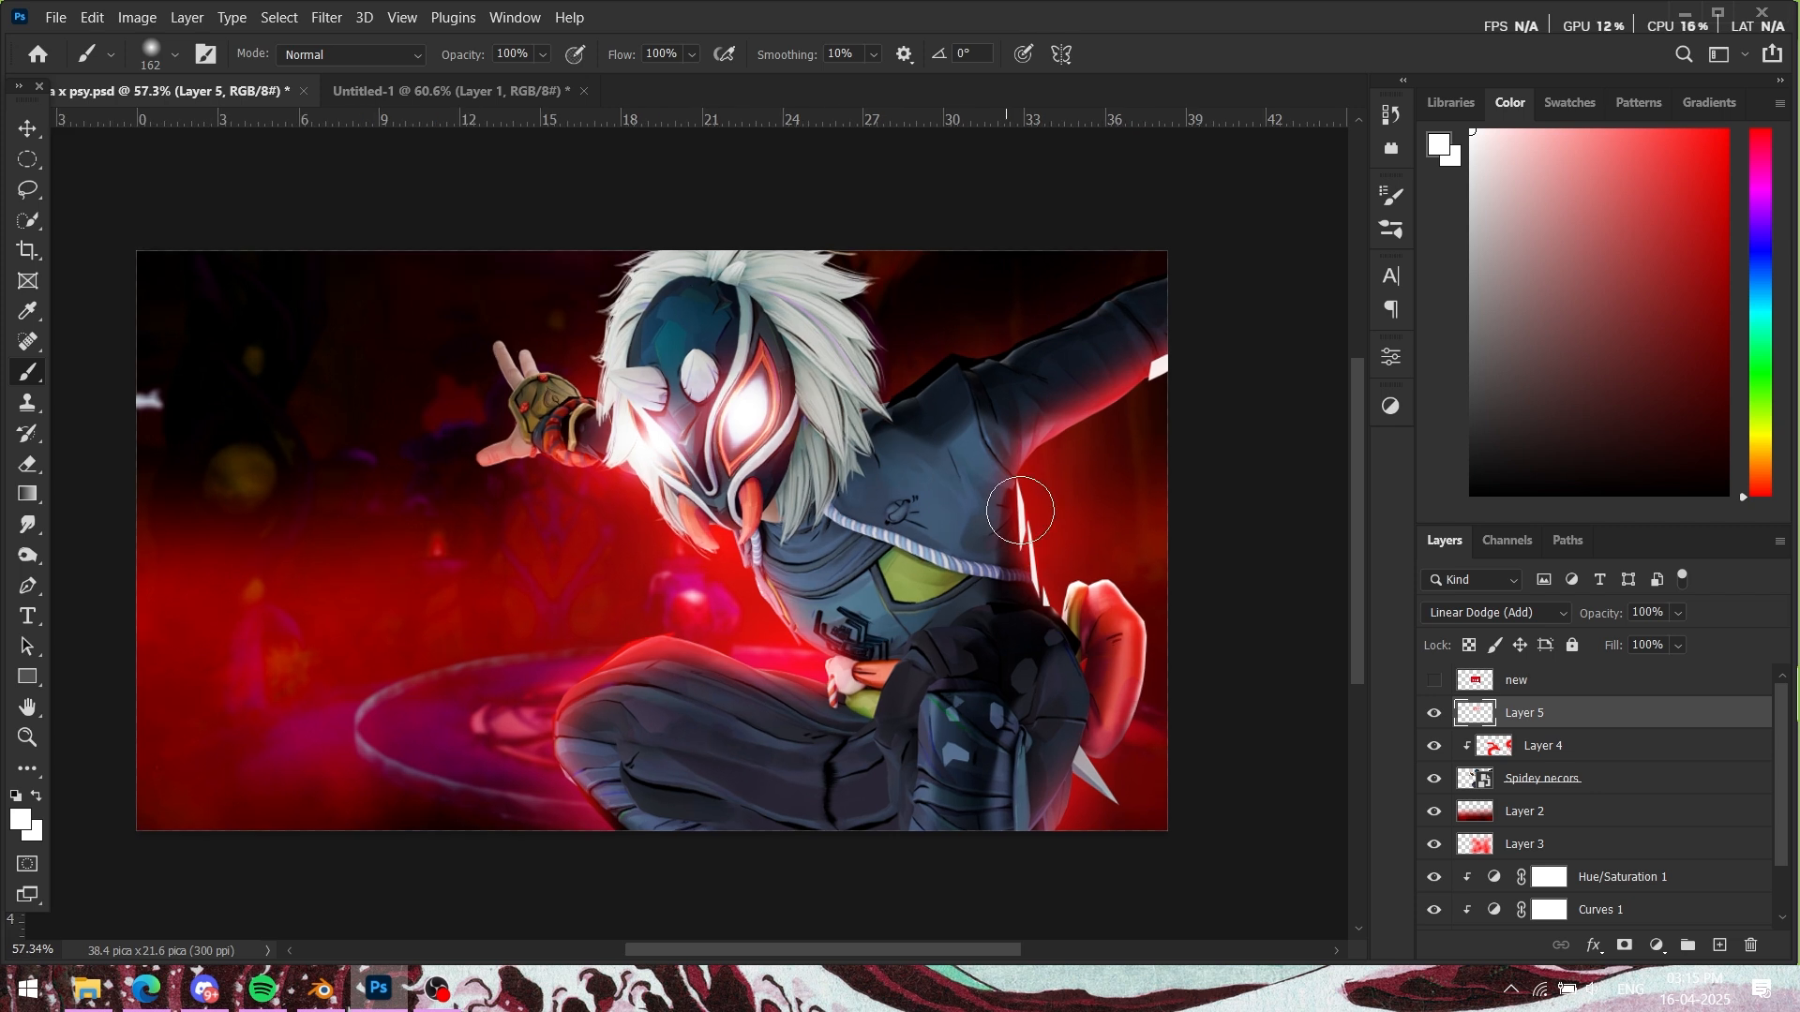
scroll(1020, 511, "down", 1)
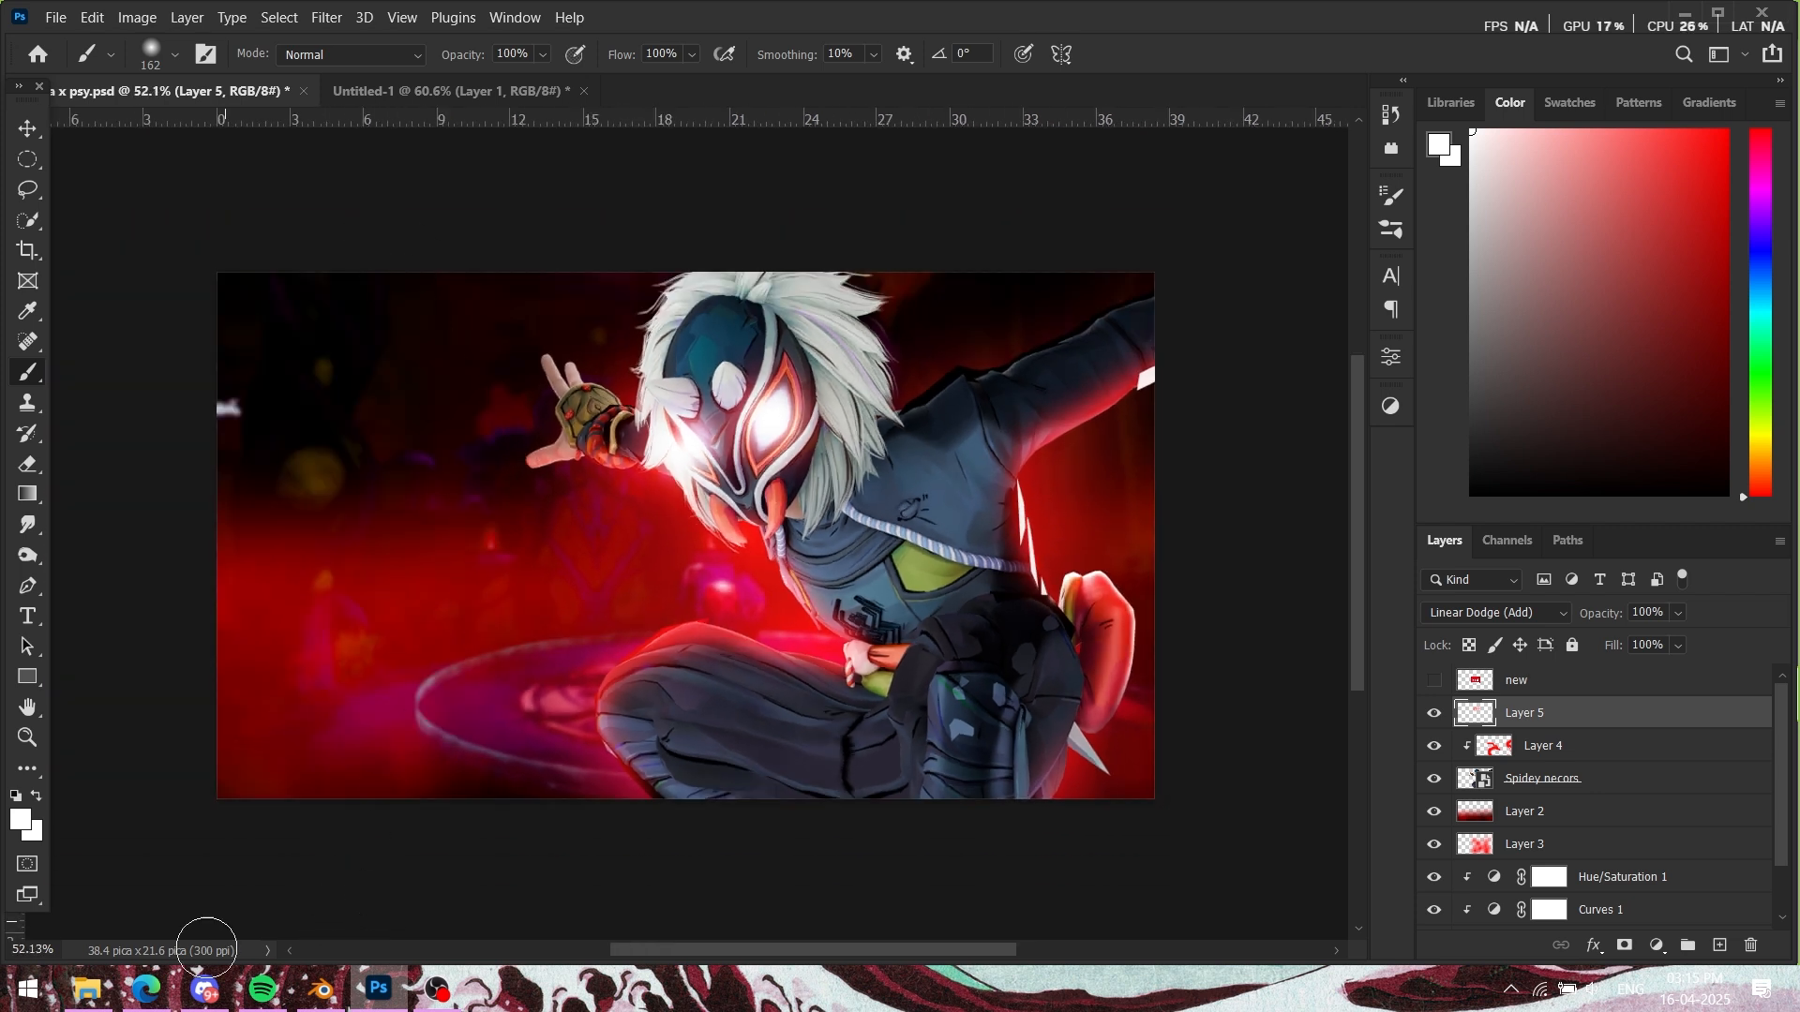
Step: Switch to the Edge browser, copy a dark red smoke image from the red smoke overlay results, and return to Photoshop
left_click(145, 989)
left_click(1647, 174)
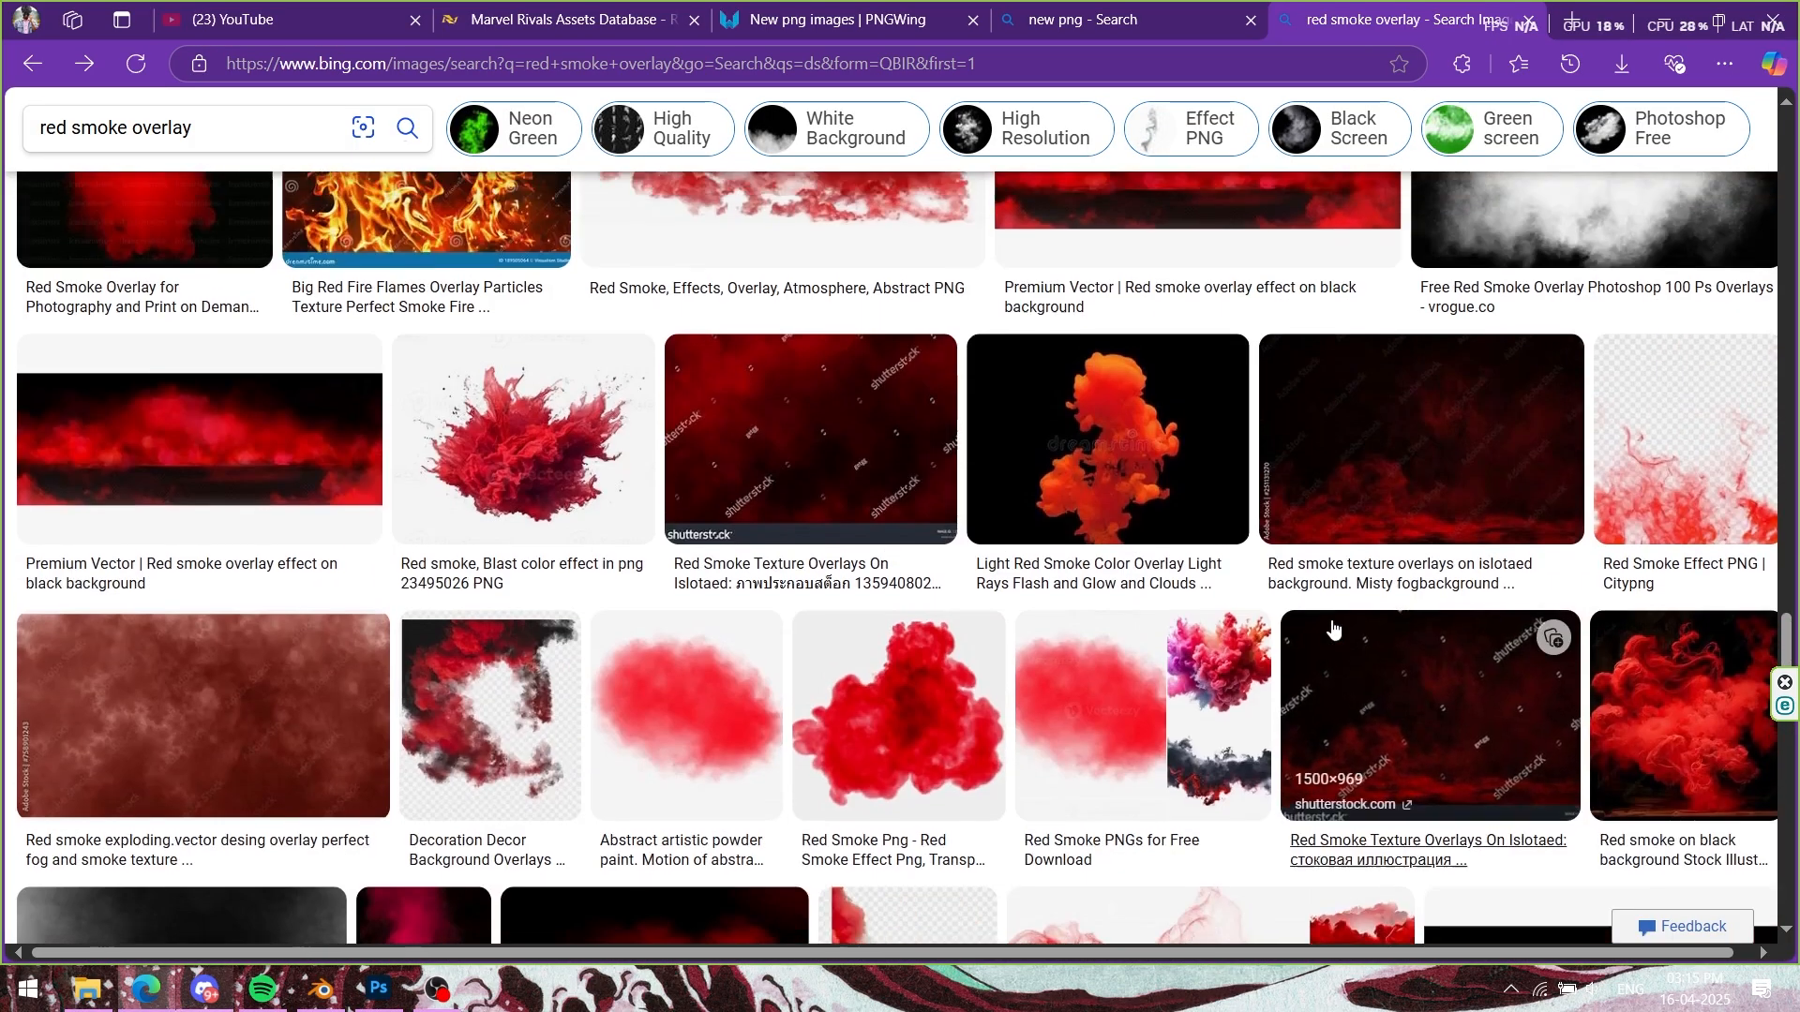
scroll(1331, 623, "up", 10)
right_click(549, 404)
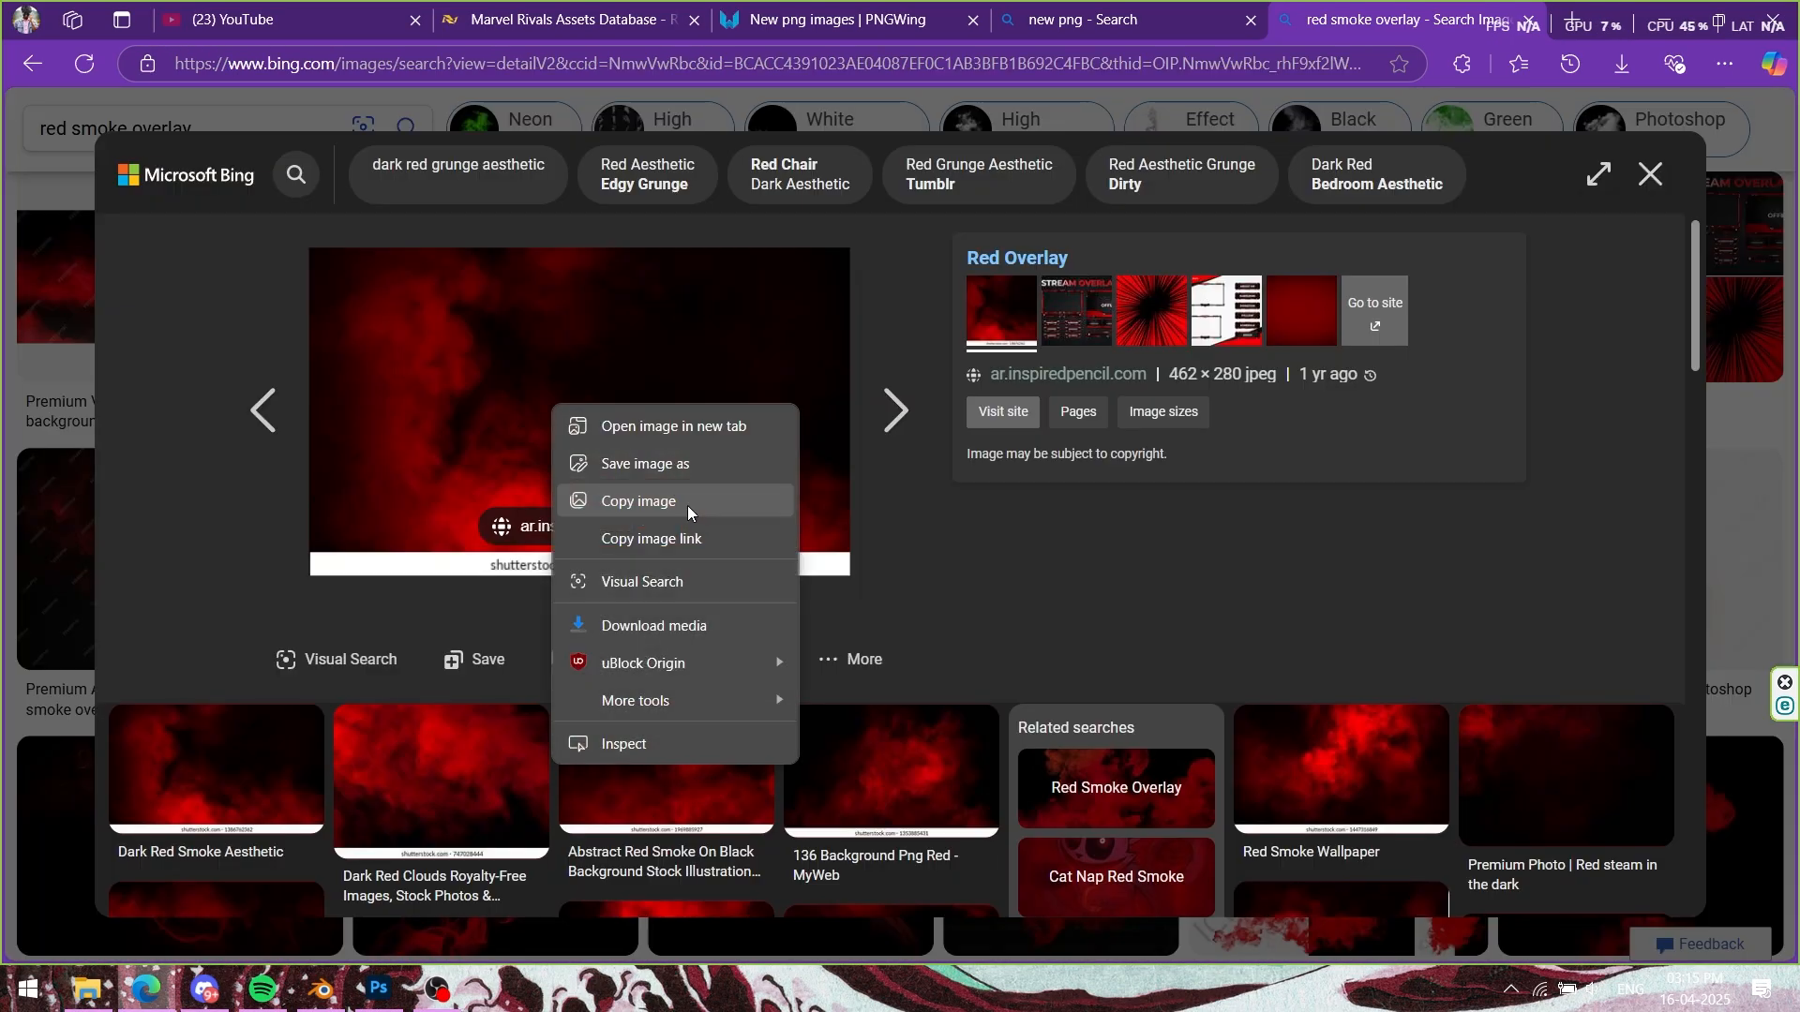
left_click(688, 505)
left_click(434, 993)
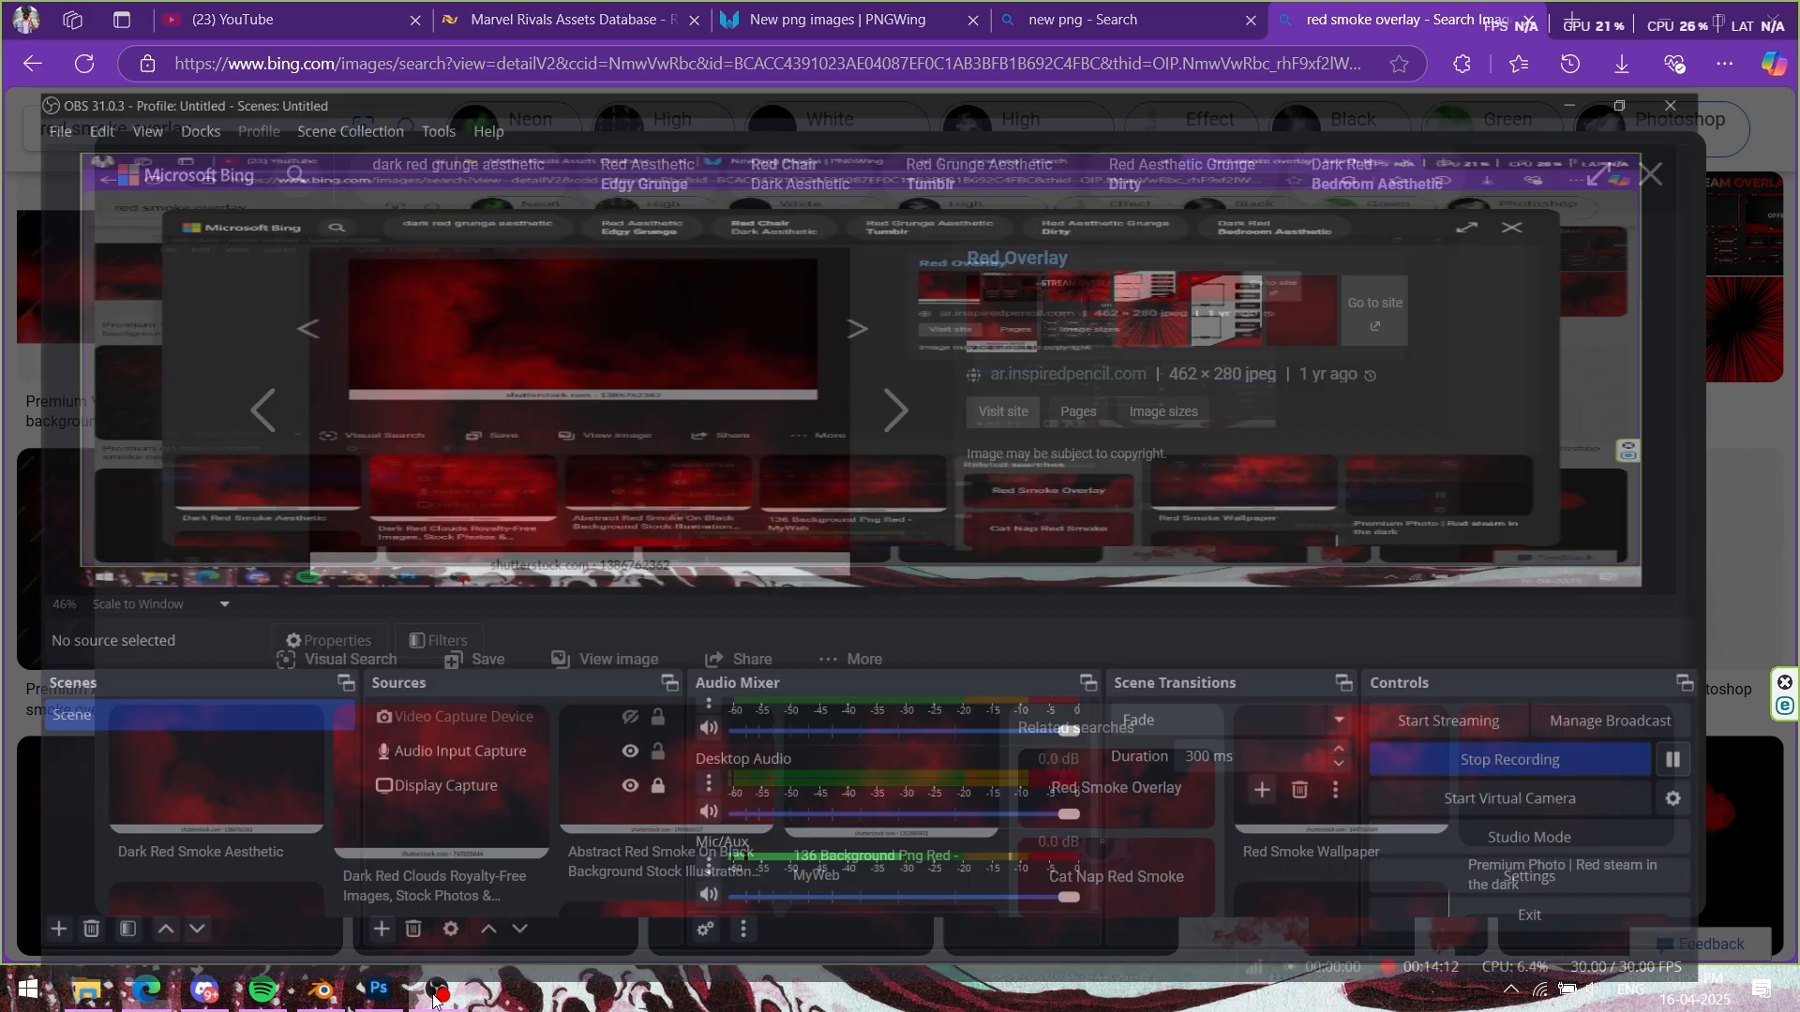
left_click(392, 991)
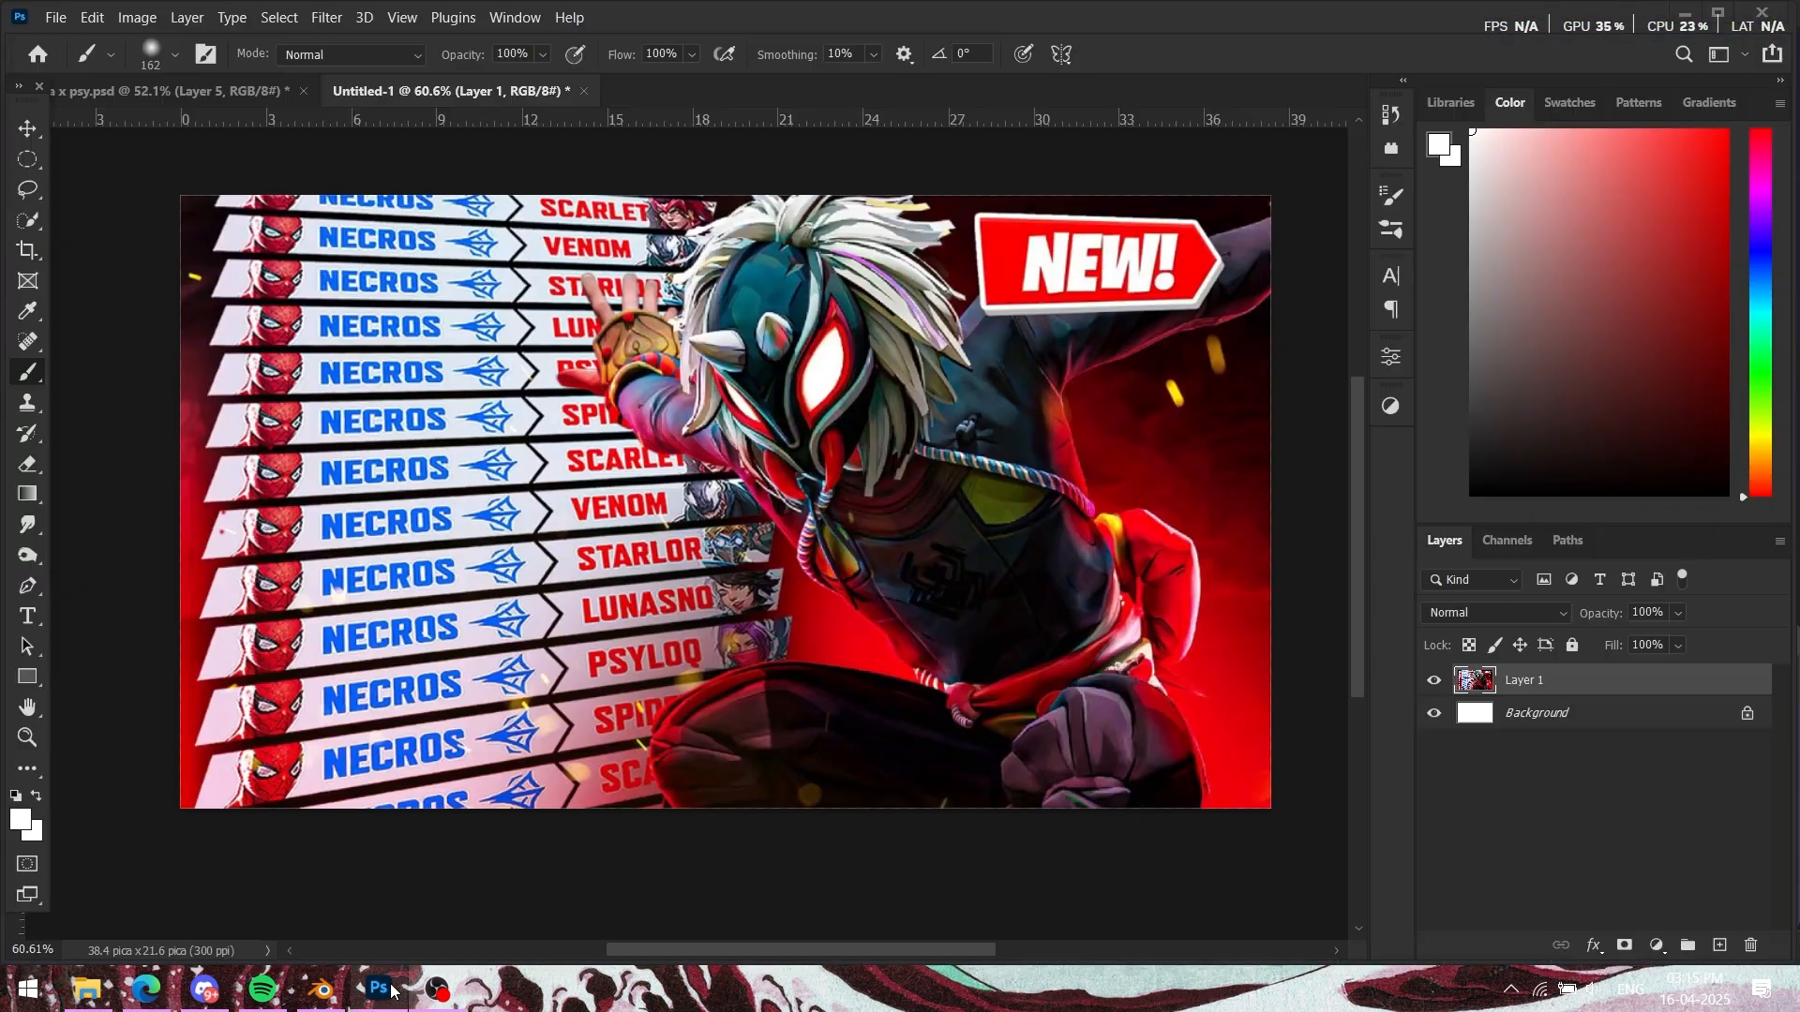
Step: Paste the smoke image above Layer 2 in the working document and enlarge it to about 40.9 × 24.3 pica to cover the canvas
left_click(221, 93)
scroll(1594, 815, "down", 2)
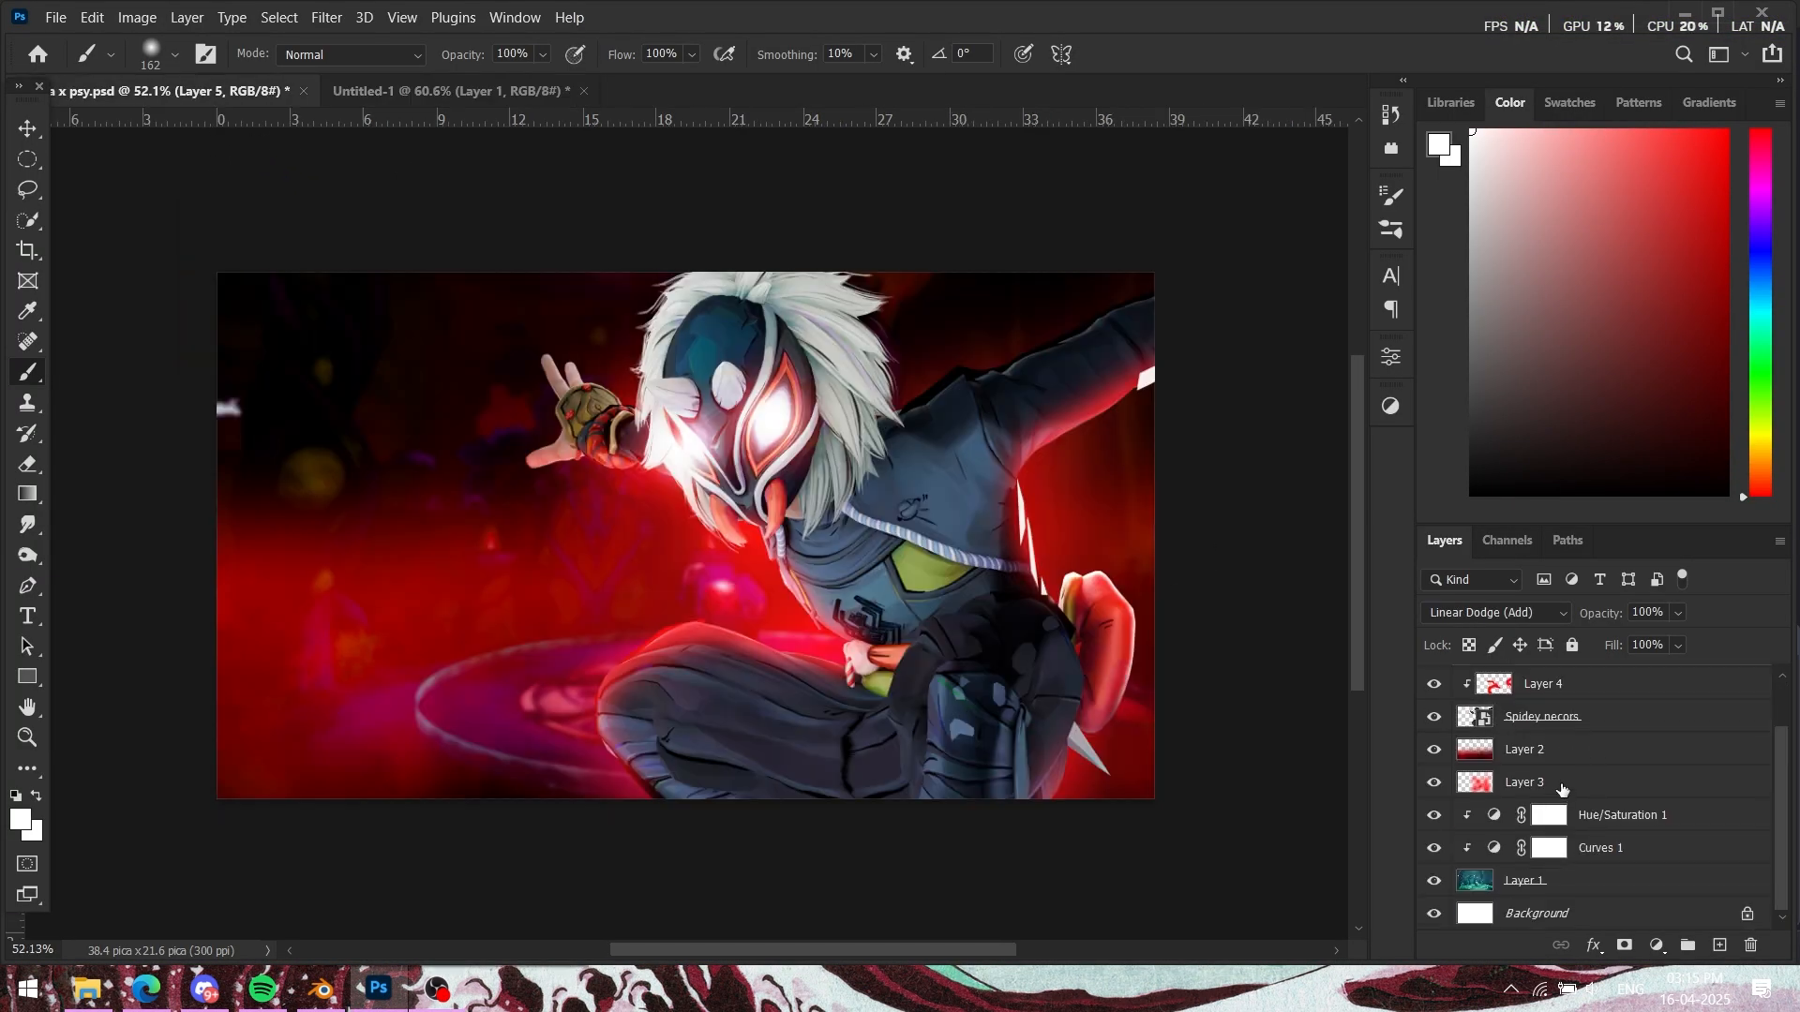
left_click(1571, 754)
key("ctrl+v")
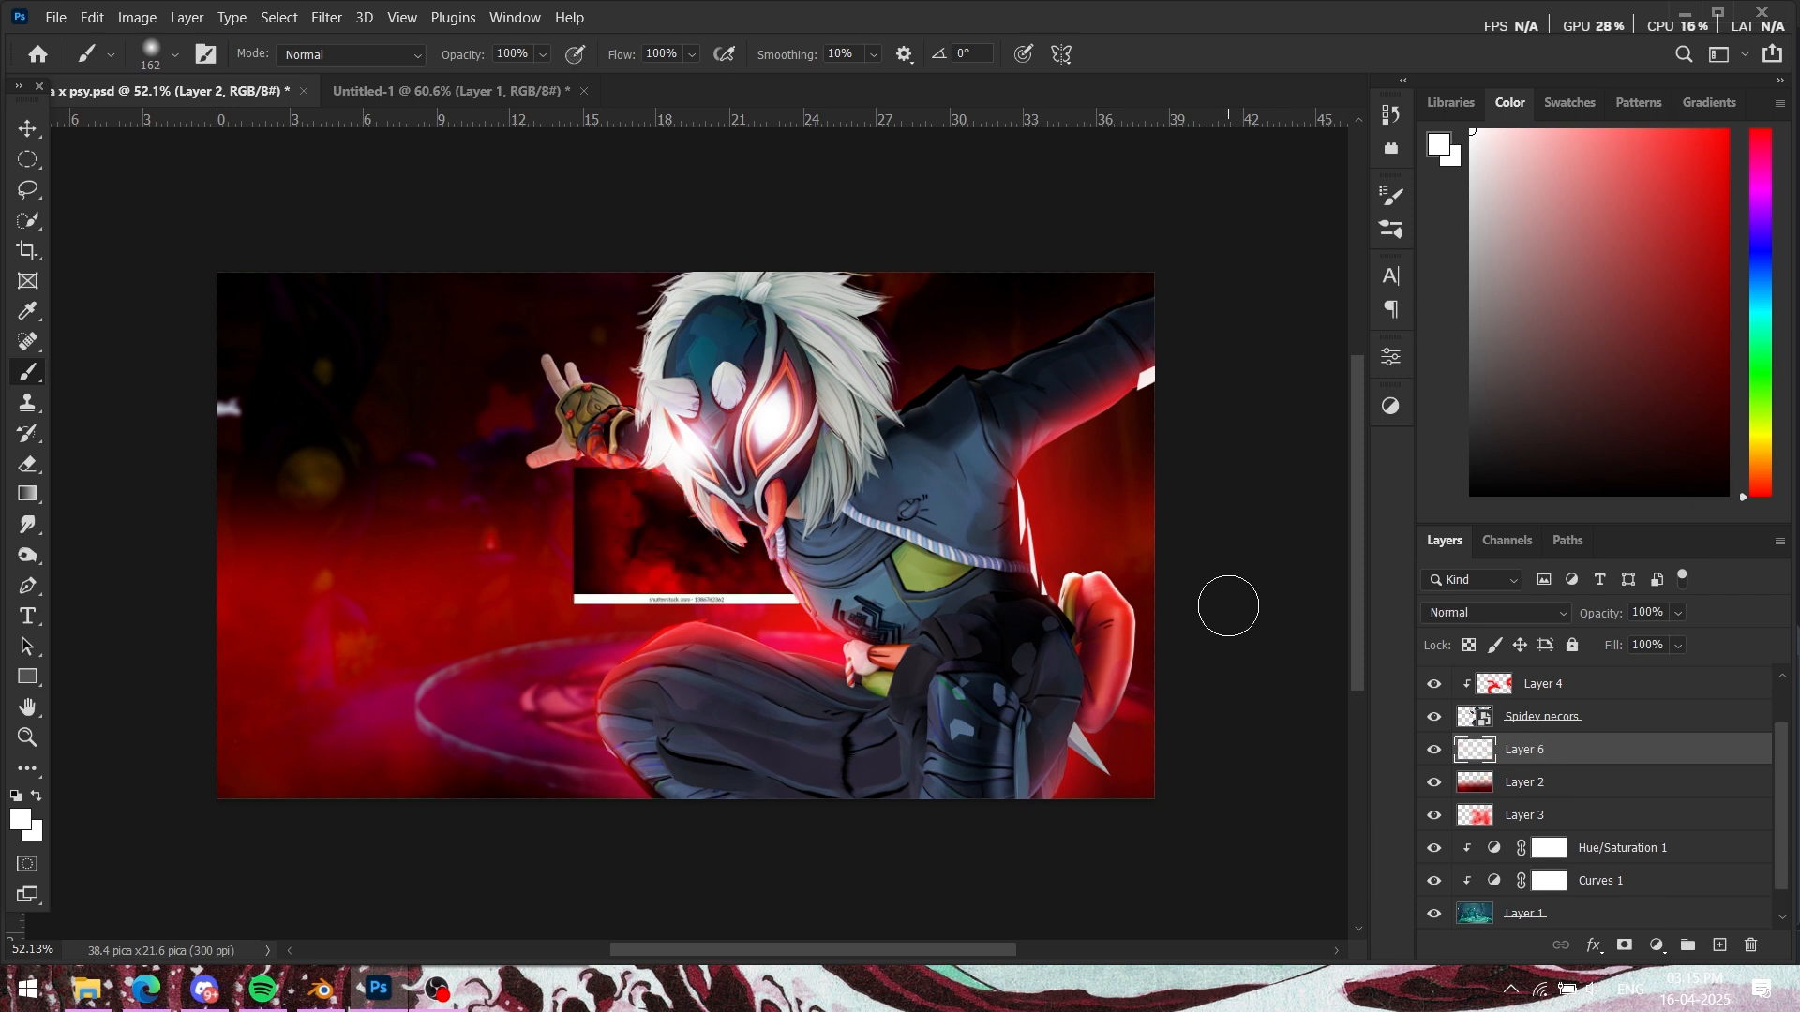
key("ctrl+t")
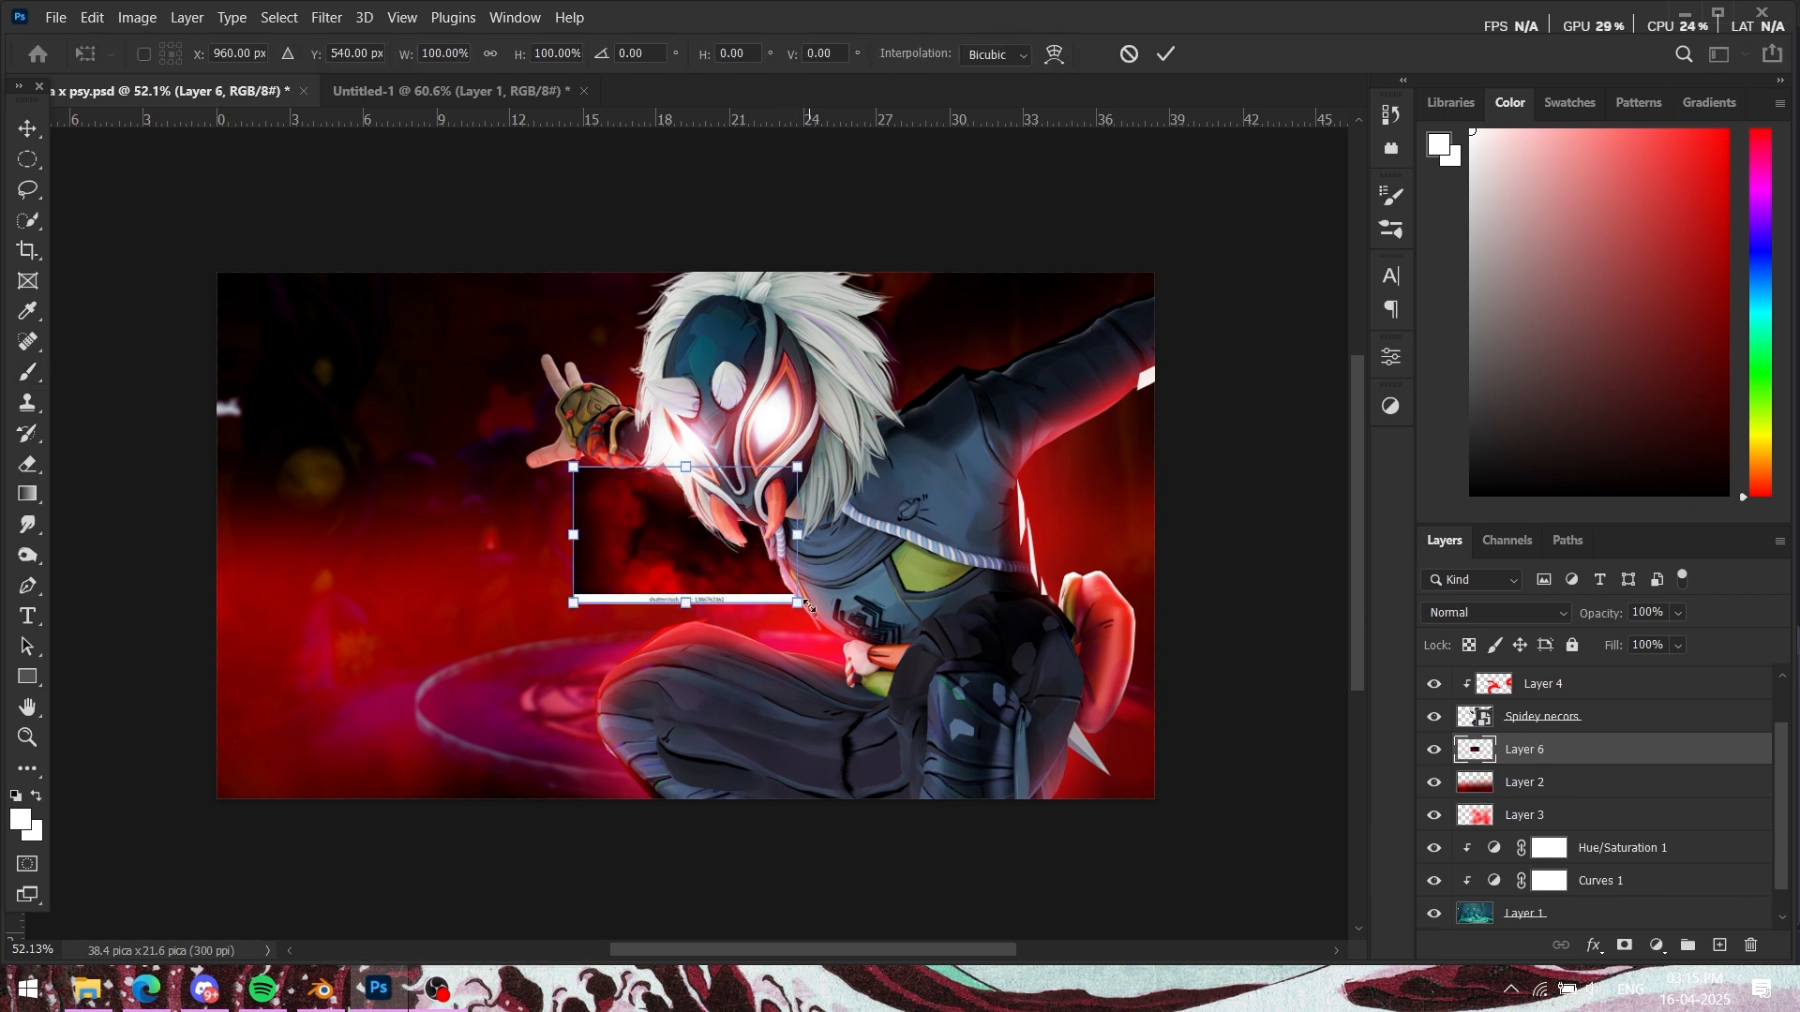
left_click_drag(805, 605, 1193, 835)
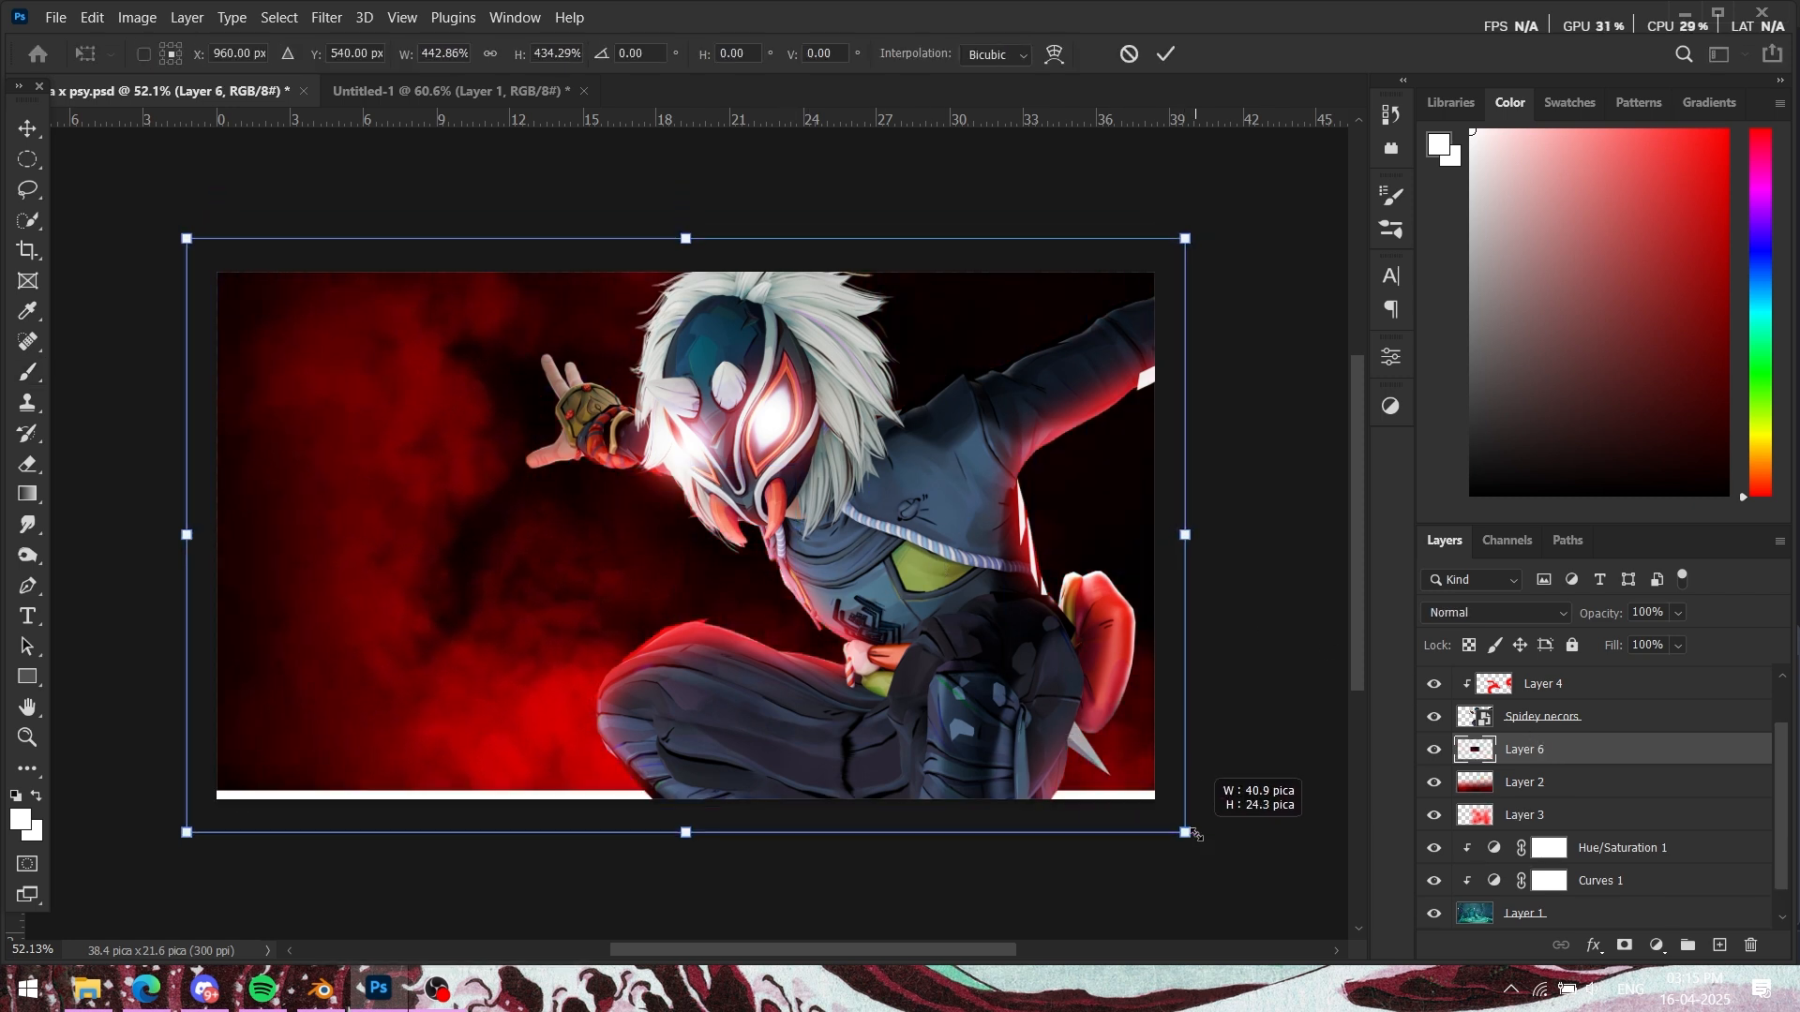
Step: Flip the Layer 6 smoke image horizontally, keeping it over the whole canvas, and set its blend mode to Lighten
right_click(721, 585)
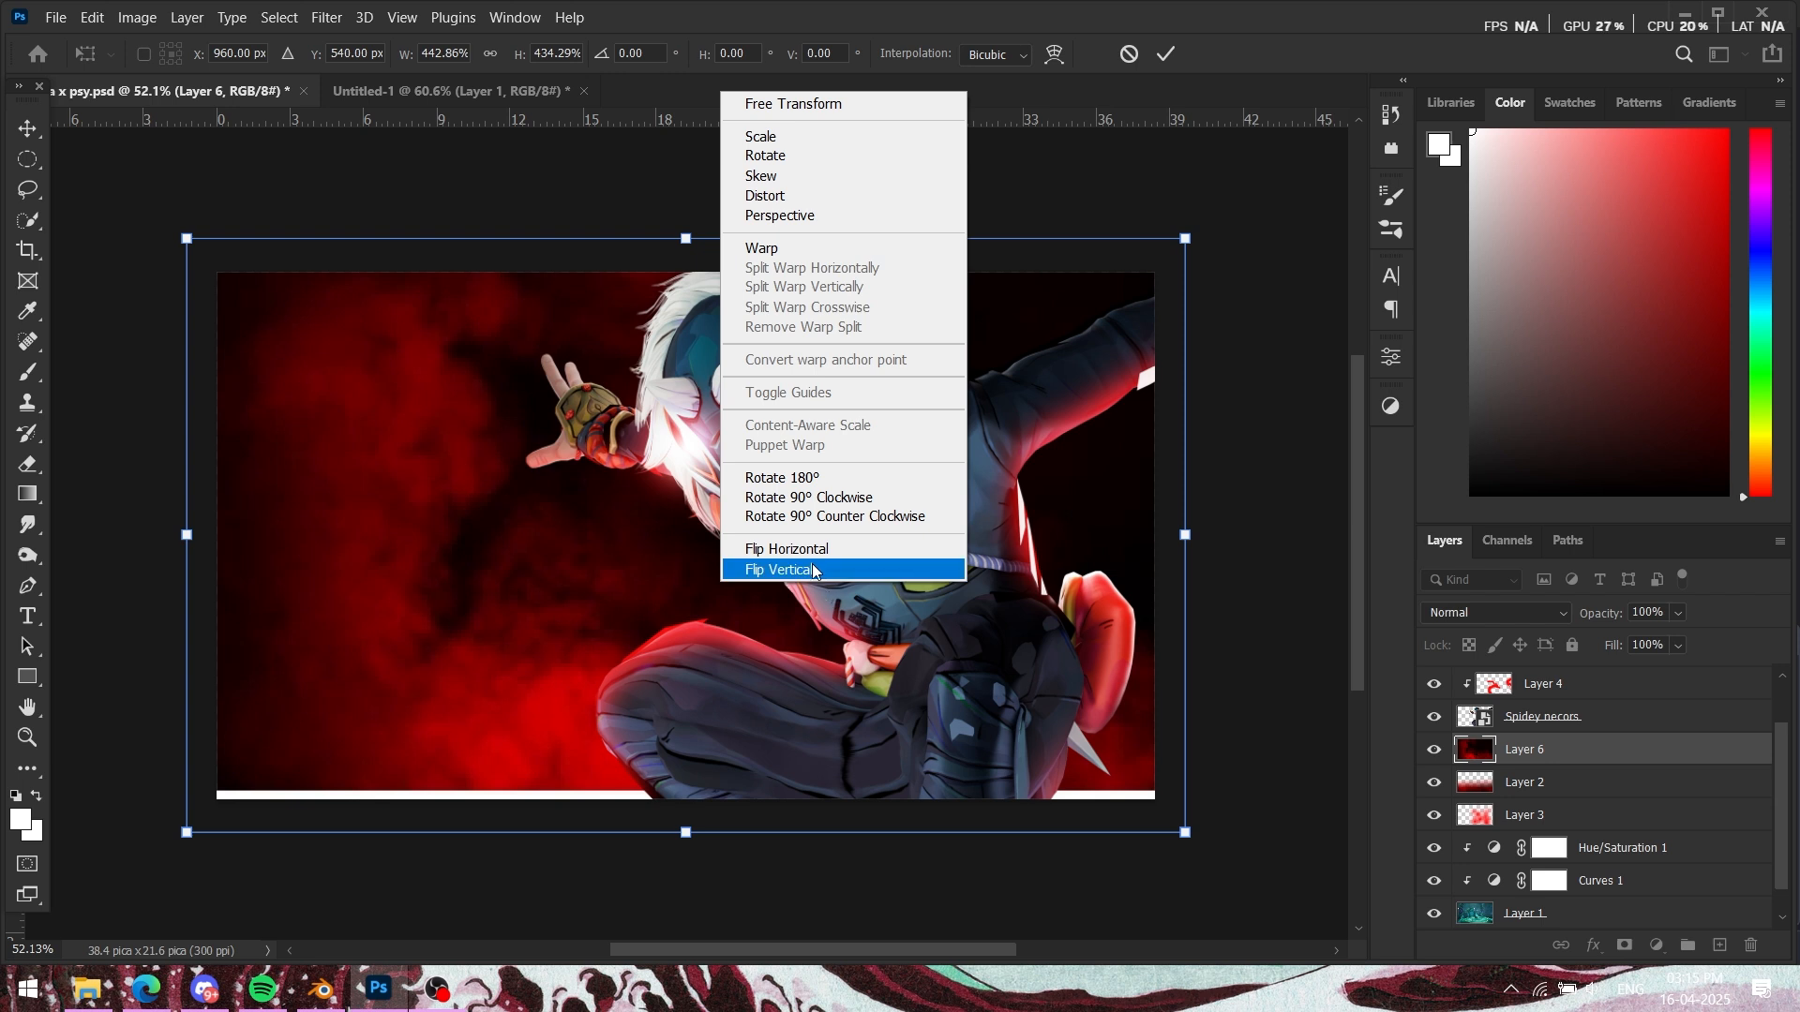
left_click(788, 548)
left_click_drag(1011, 520, 1022, 530)
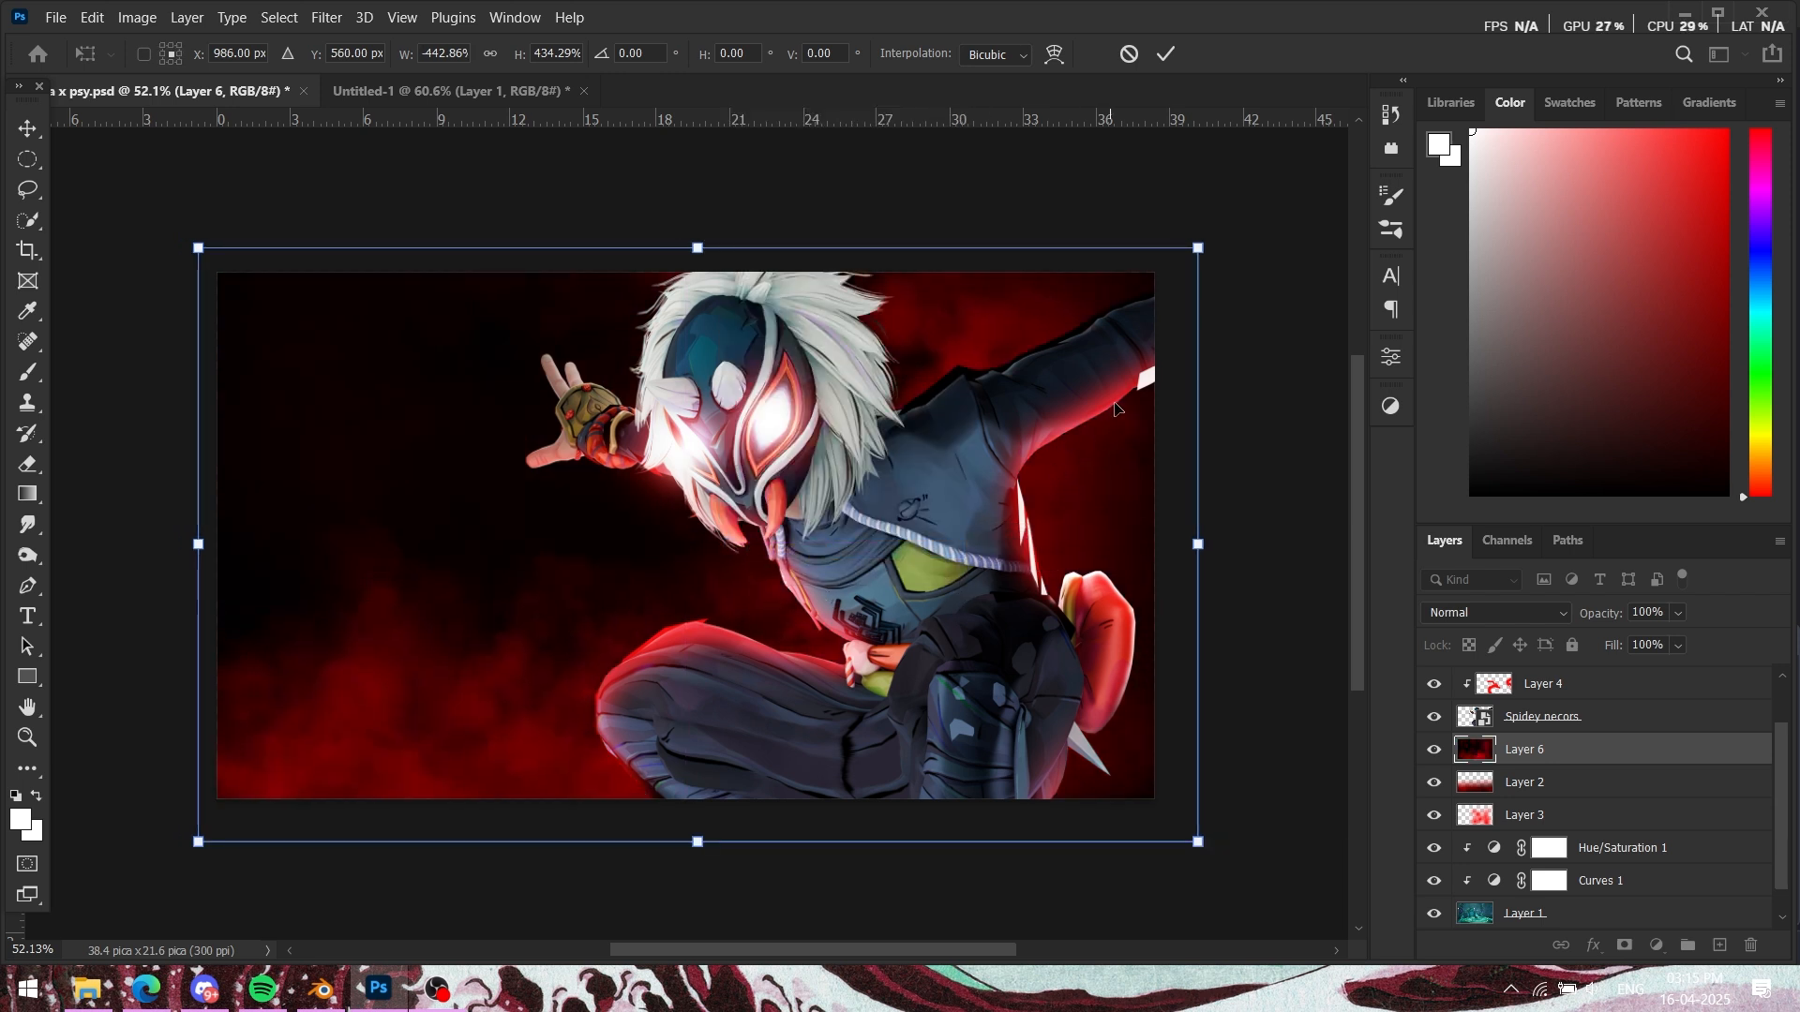
left_click(1166, 55)
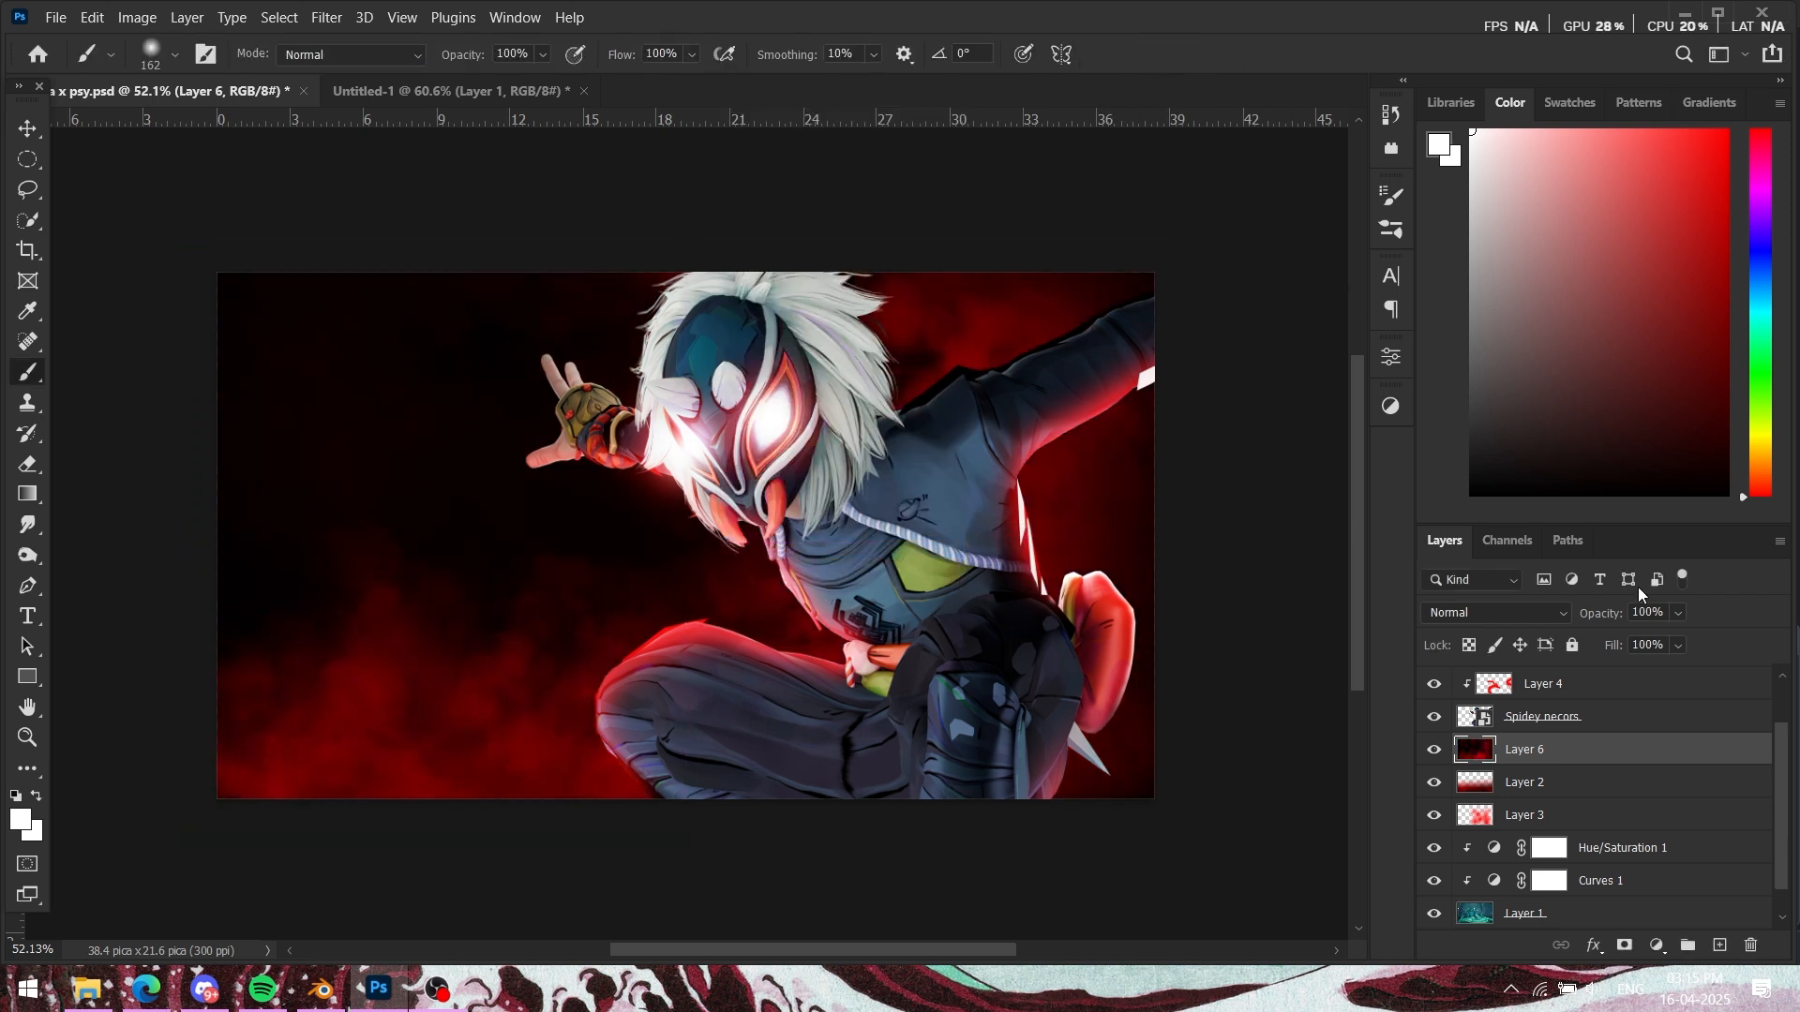
left_click(1500, 613)
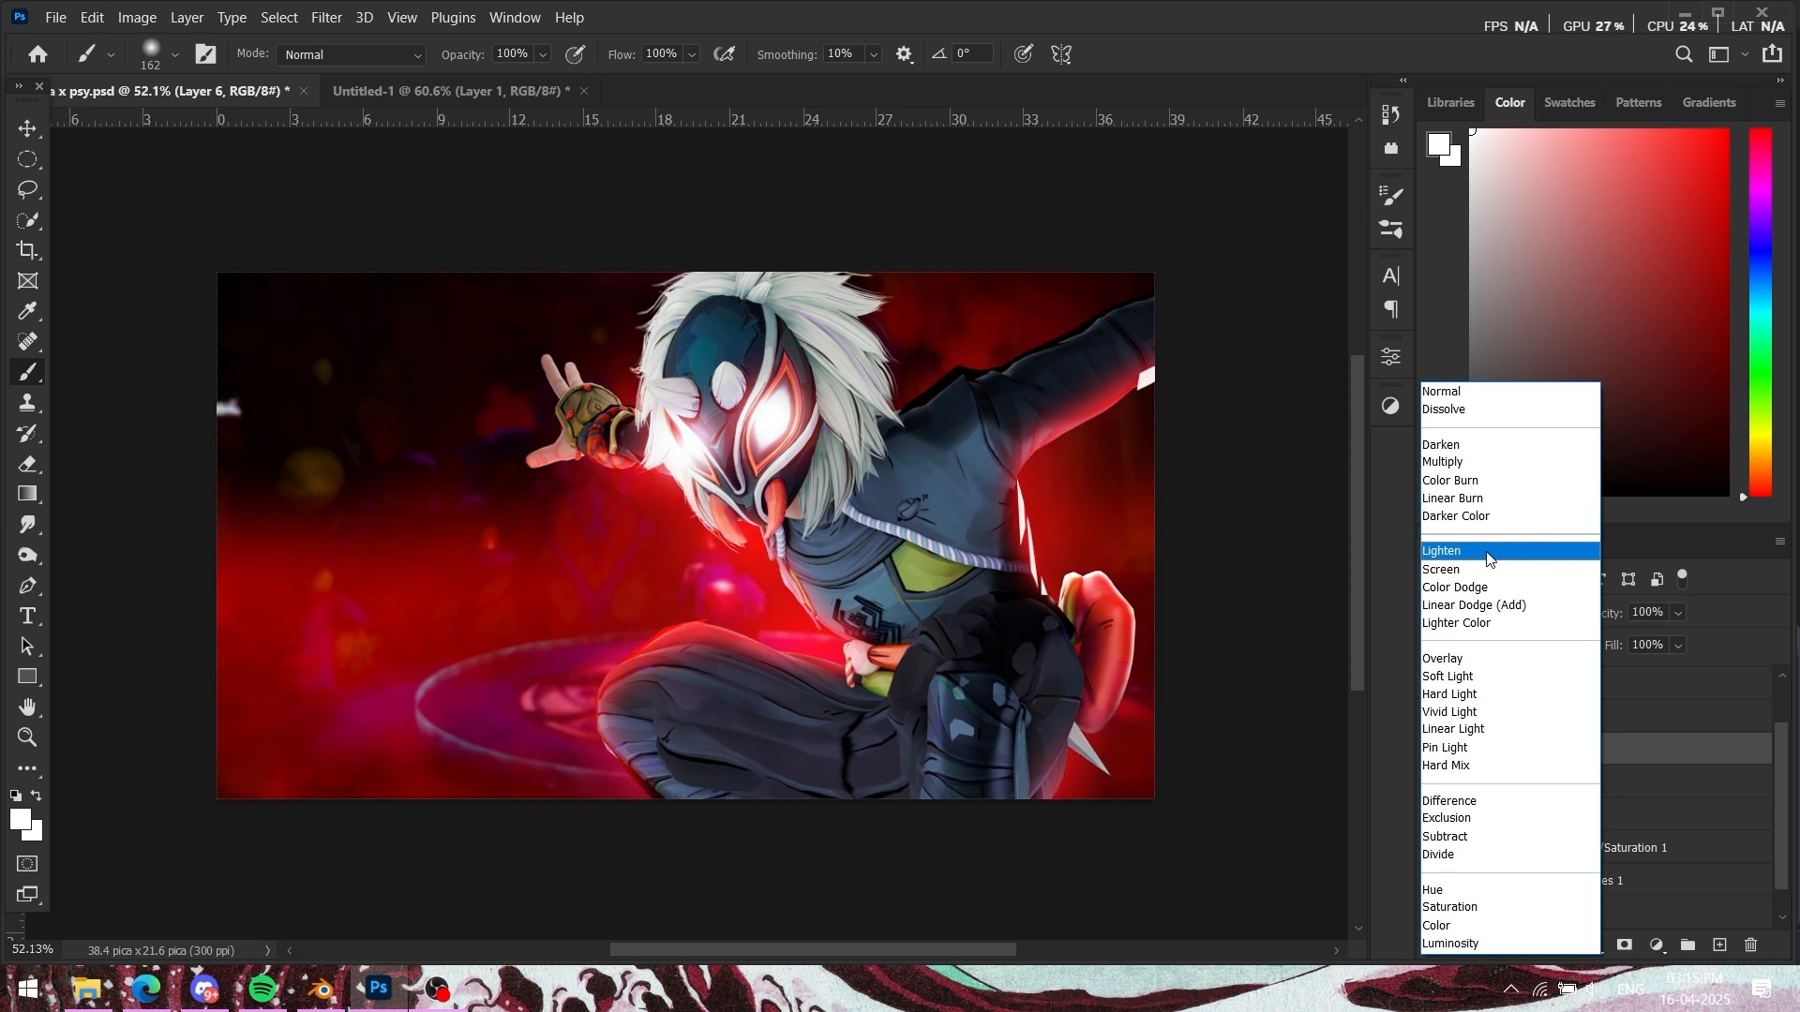
left_click(1486, 560)
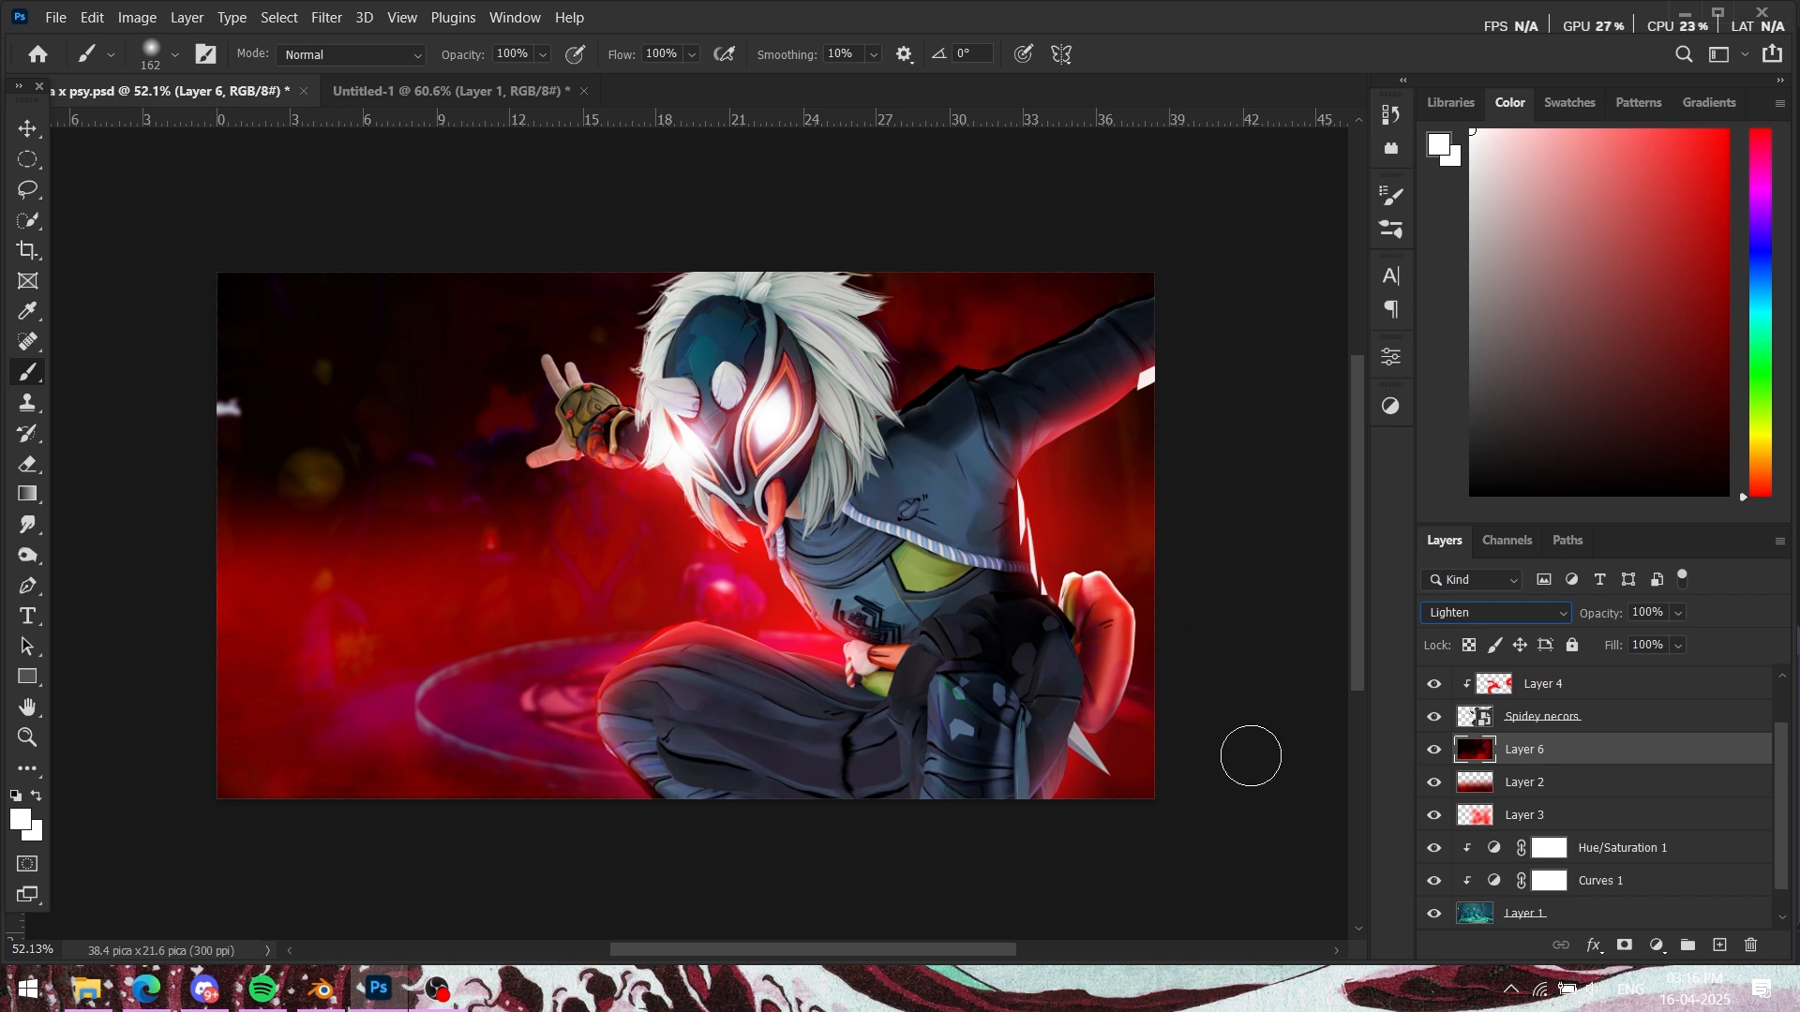
Step: Outline the lower-left smoke area of Layer 6 with the Polygonal Lasso and copy it to a new layer
left_click(28, 190)
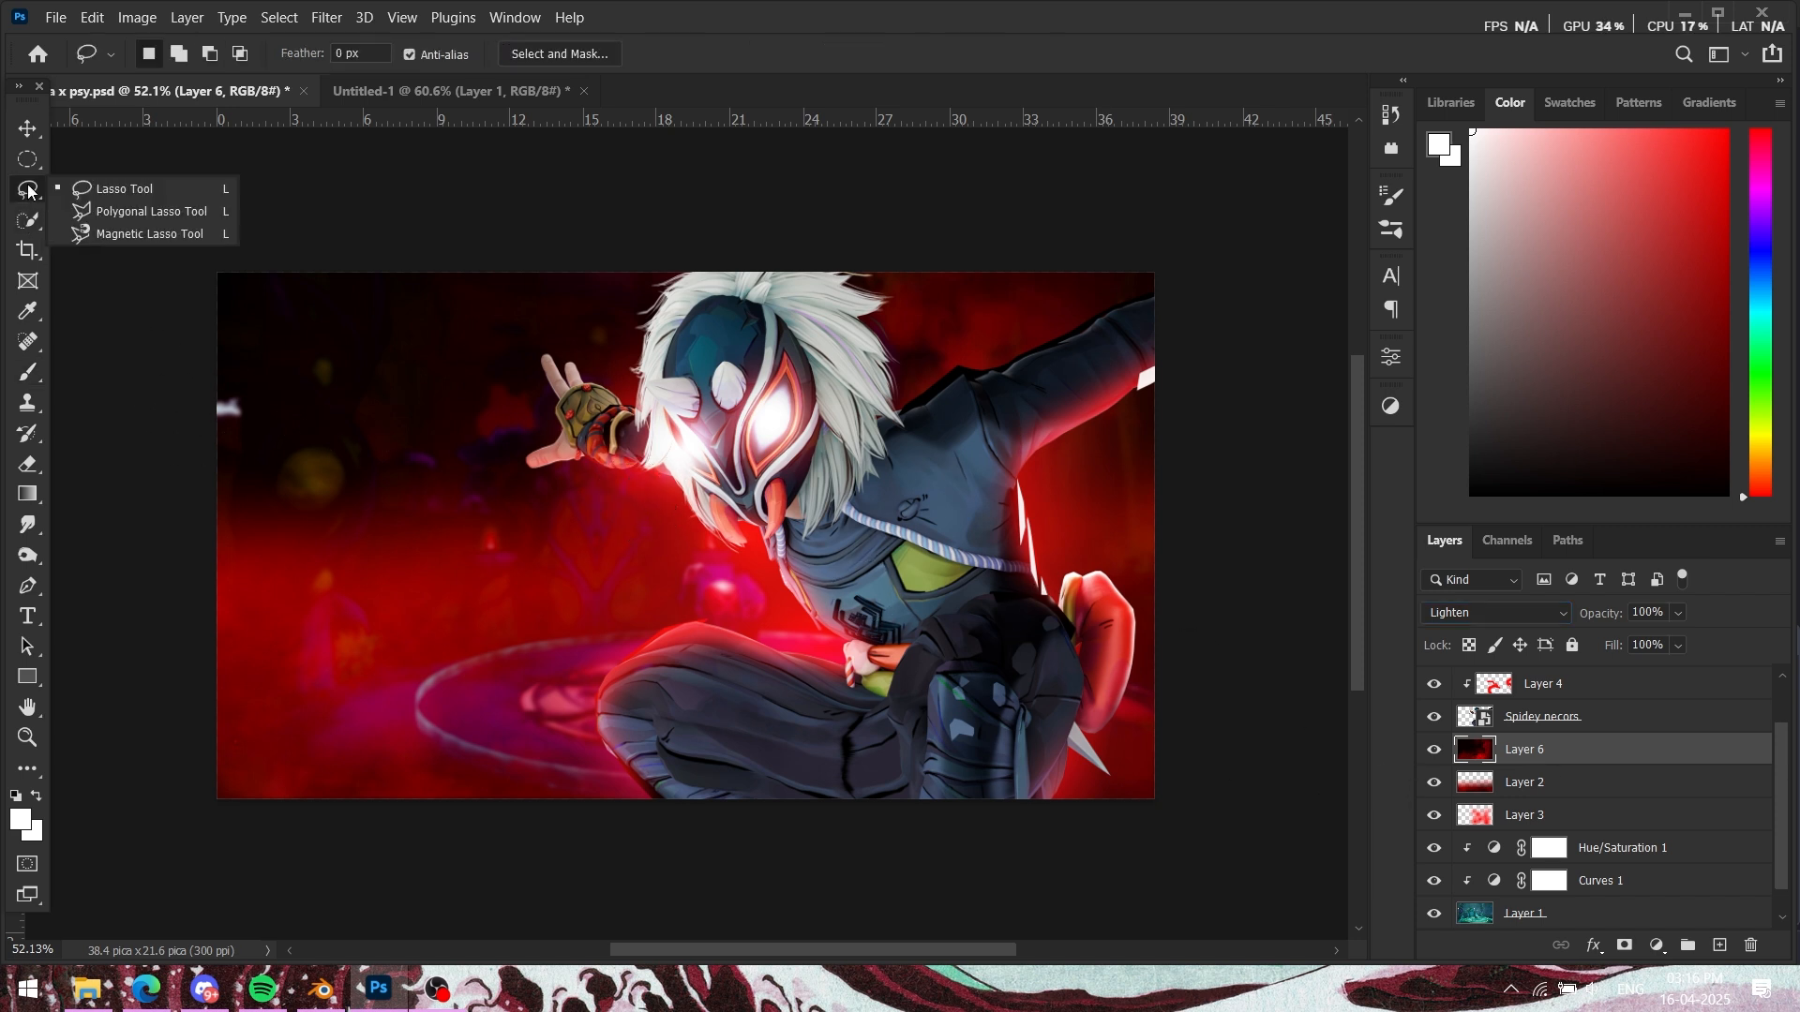
left_click(112, 211)
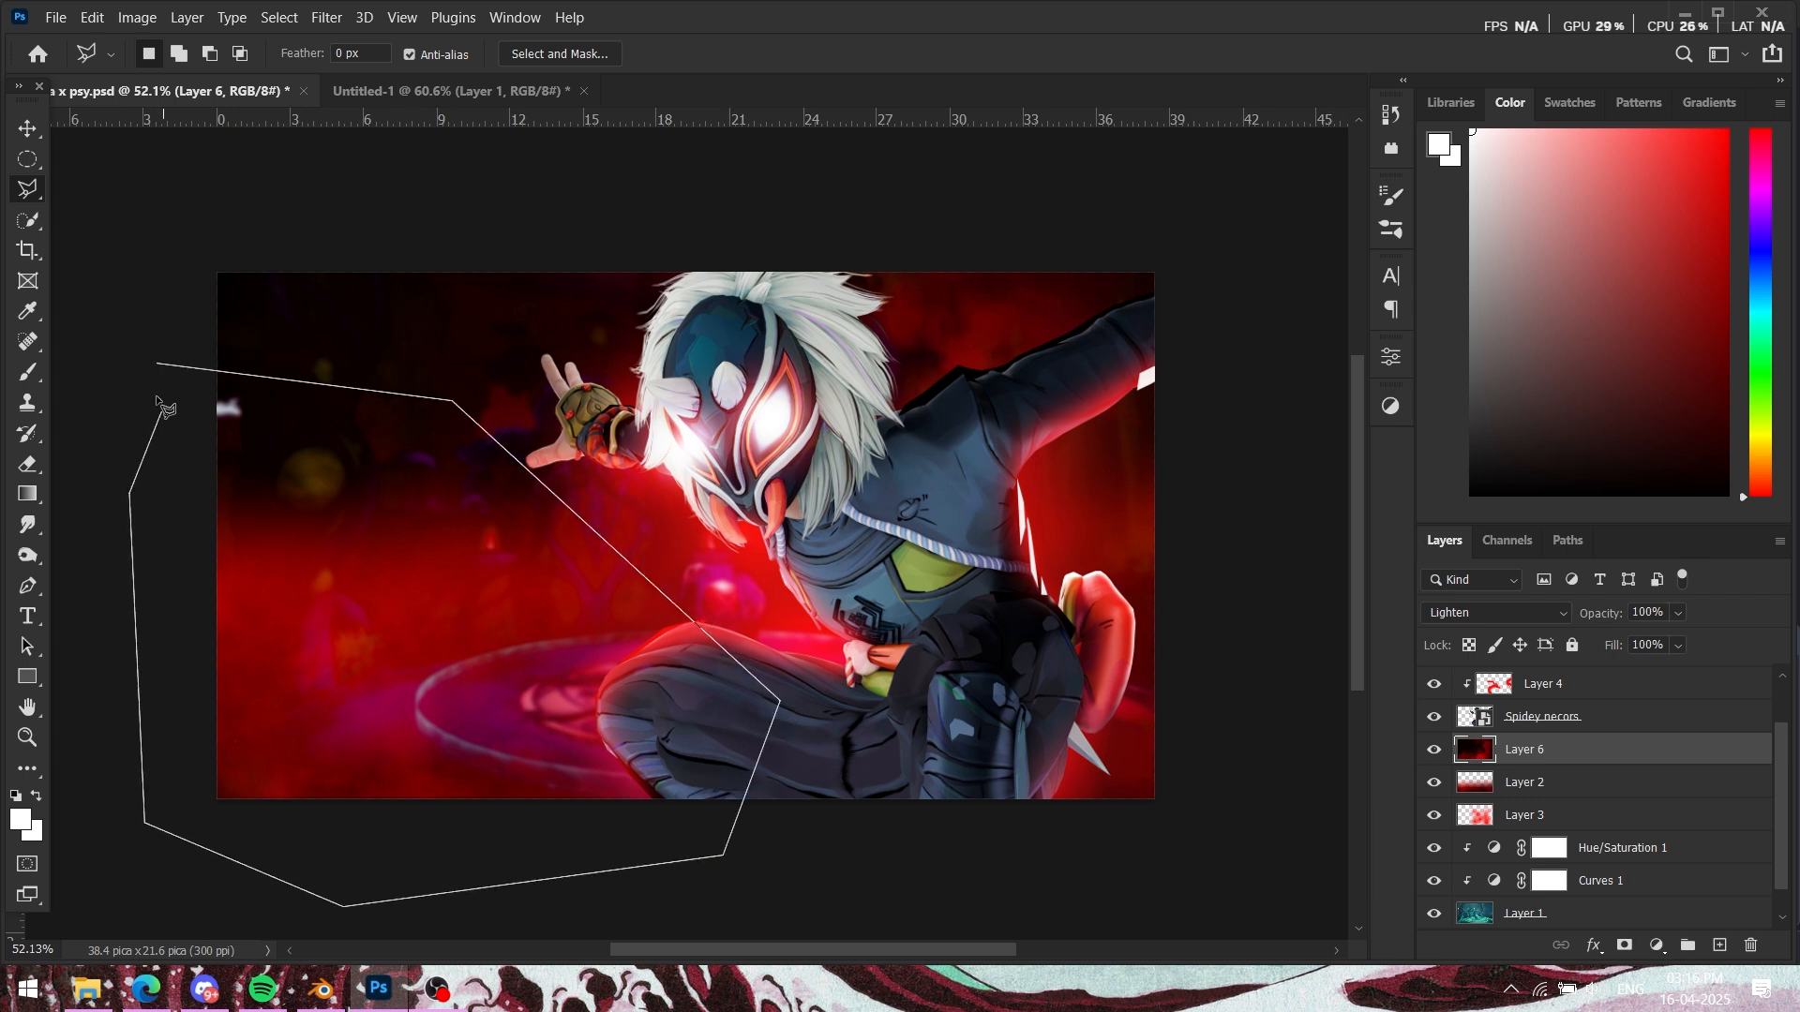
left_click(157, 367)
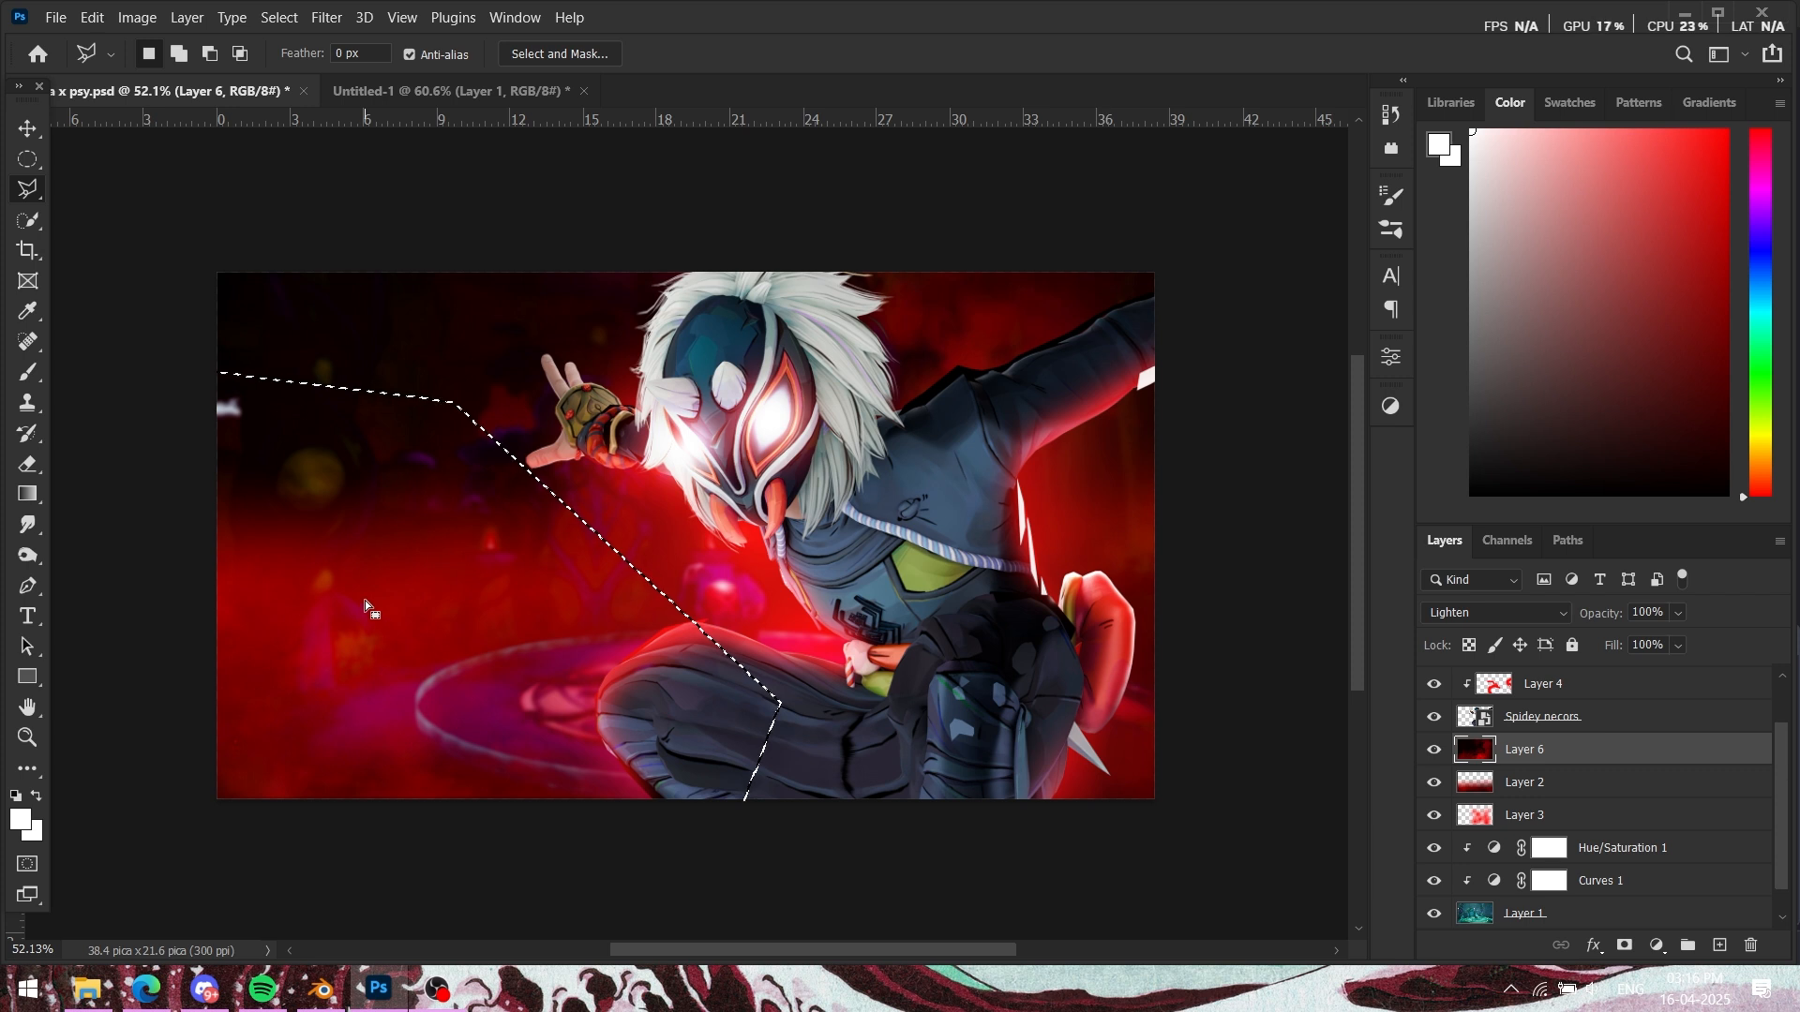
key("ctrl+j")
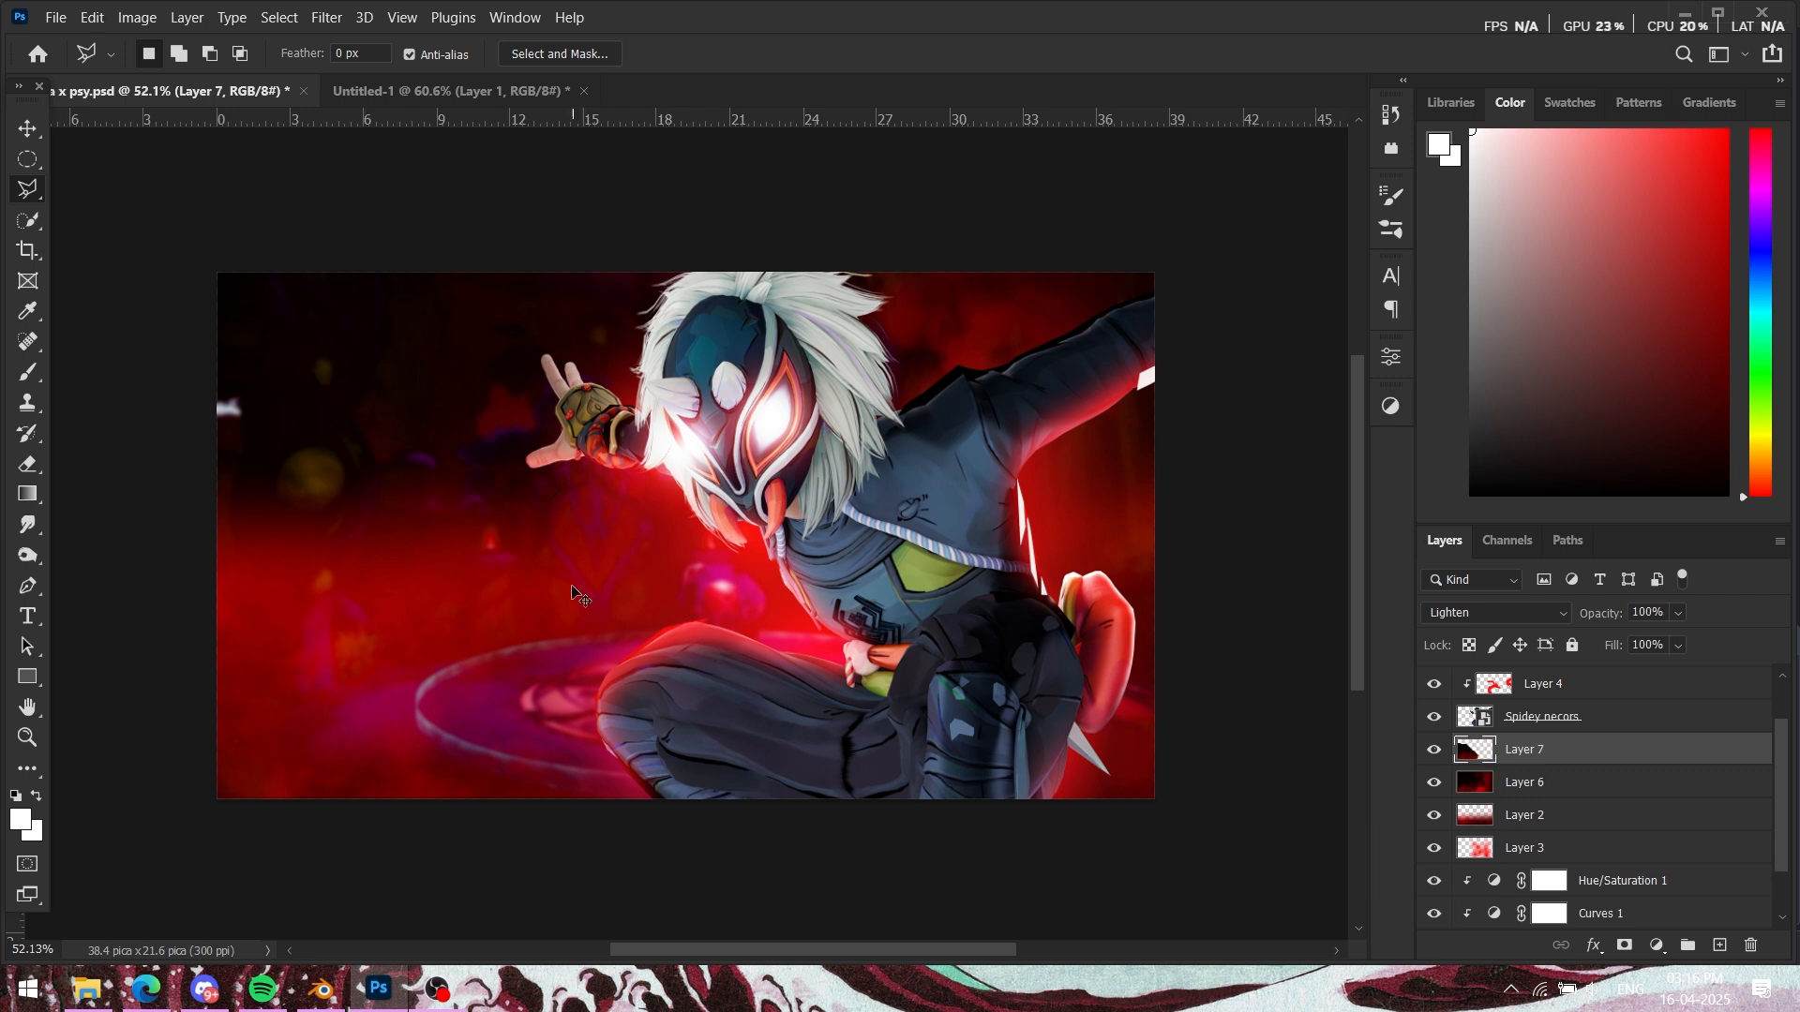
Step: Move the copied smoke patch to the canvas's lower right, rotate it about -95° and scale it to about 105% × 114%
key("ctrl+t")
left_click_drag(414, 597, 929, 500)
mouse_move(1310, 259)
left_mouse_down()
mouse_move(1056, 203)
mouse_move(825, 245)
left_mouse_up()
left_click(1166, 53)
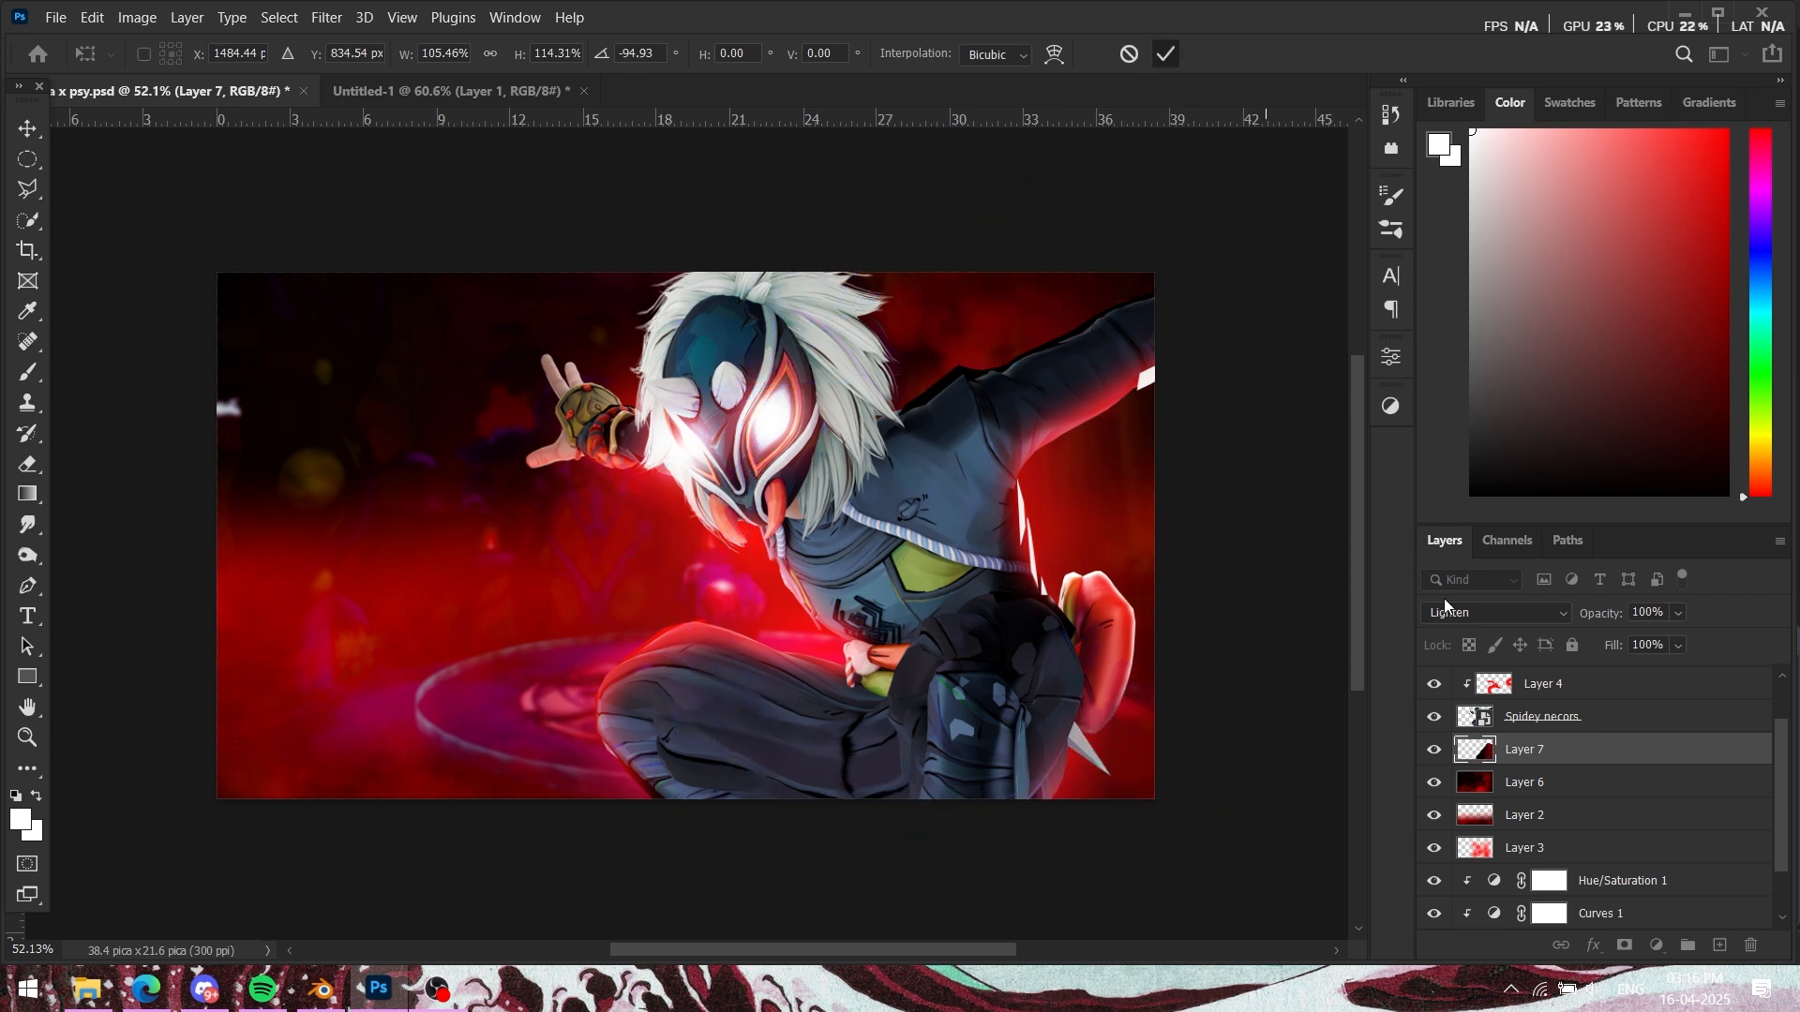
Step: Soften the Layer 6 smoke around the character's right side and the canvas edge with a 767 px eraser
key("l")
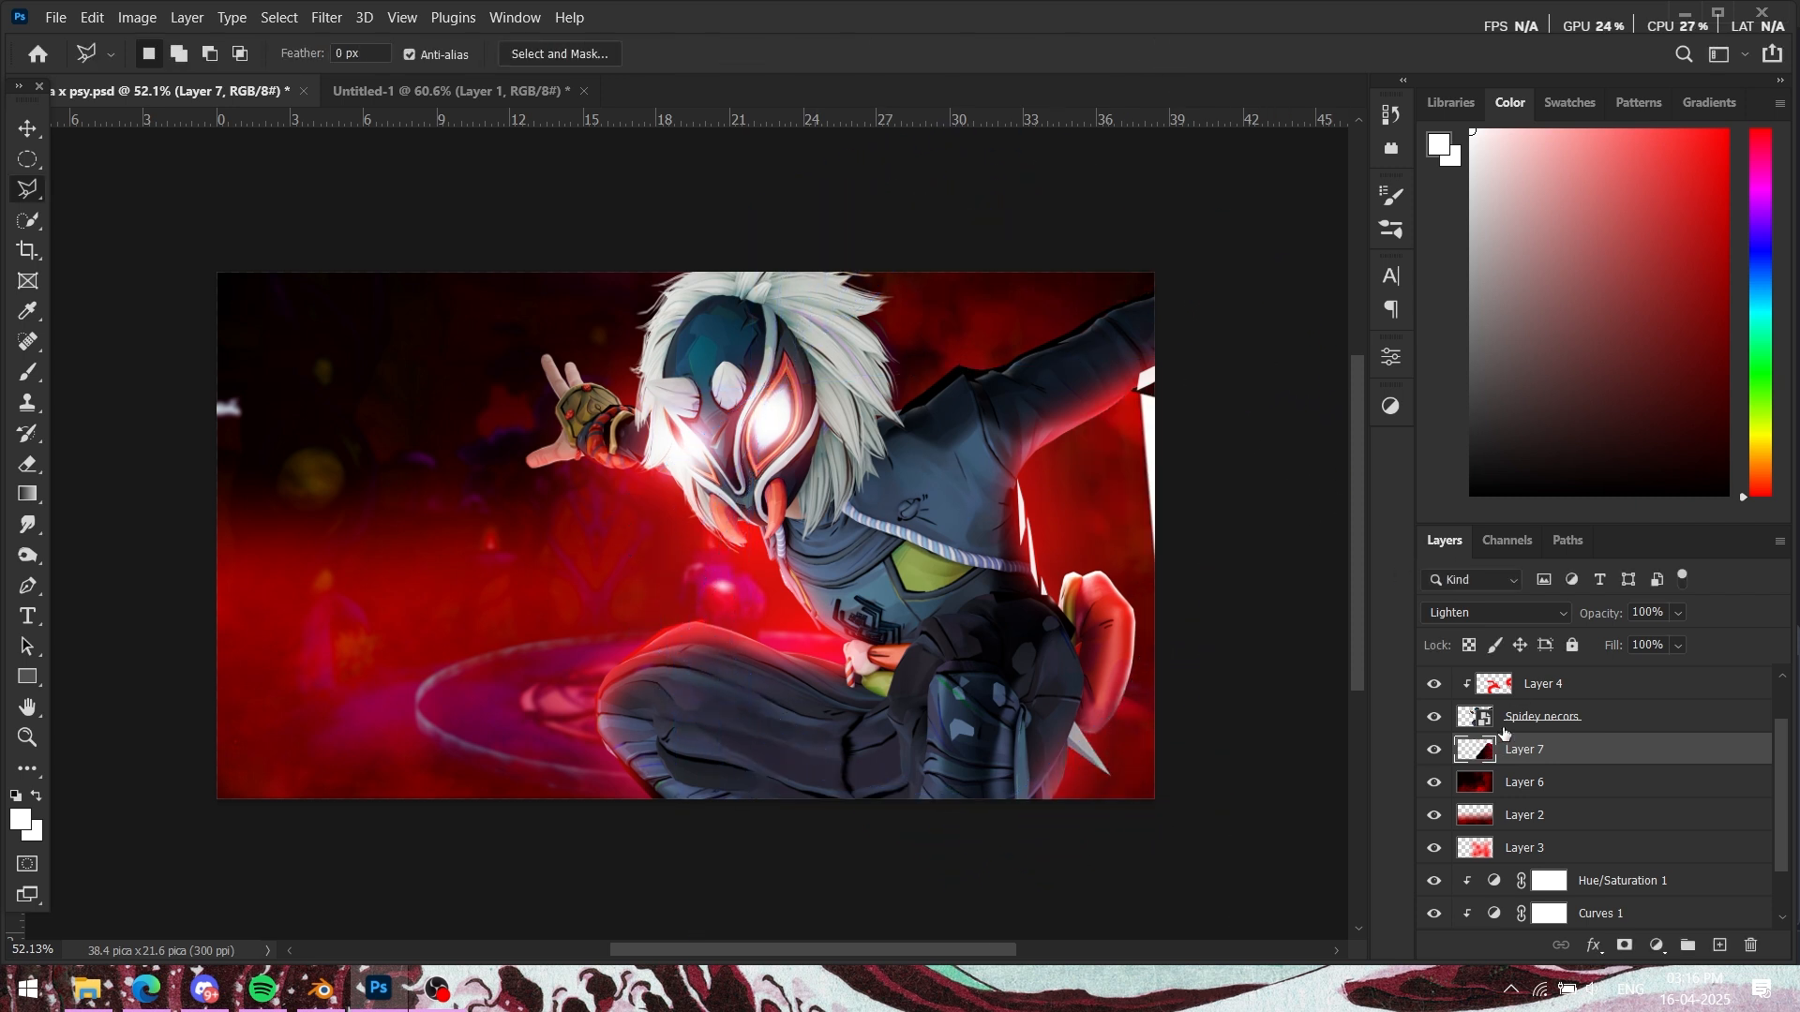
left_click(26, 375)
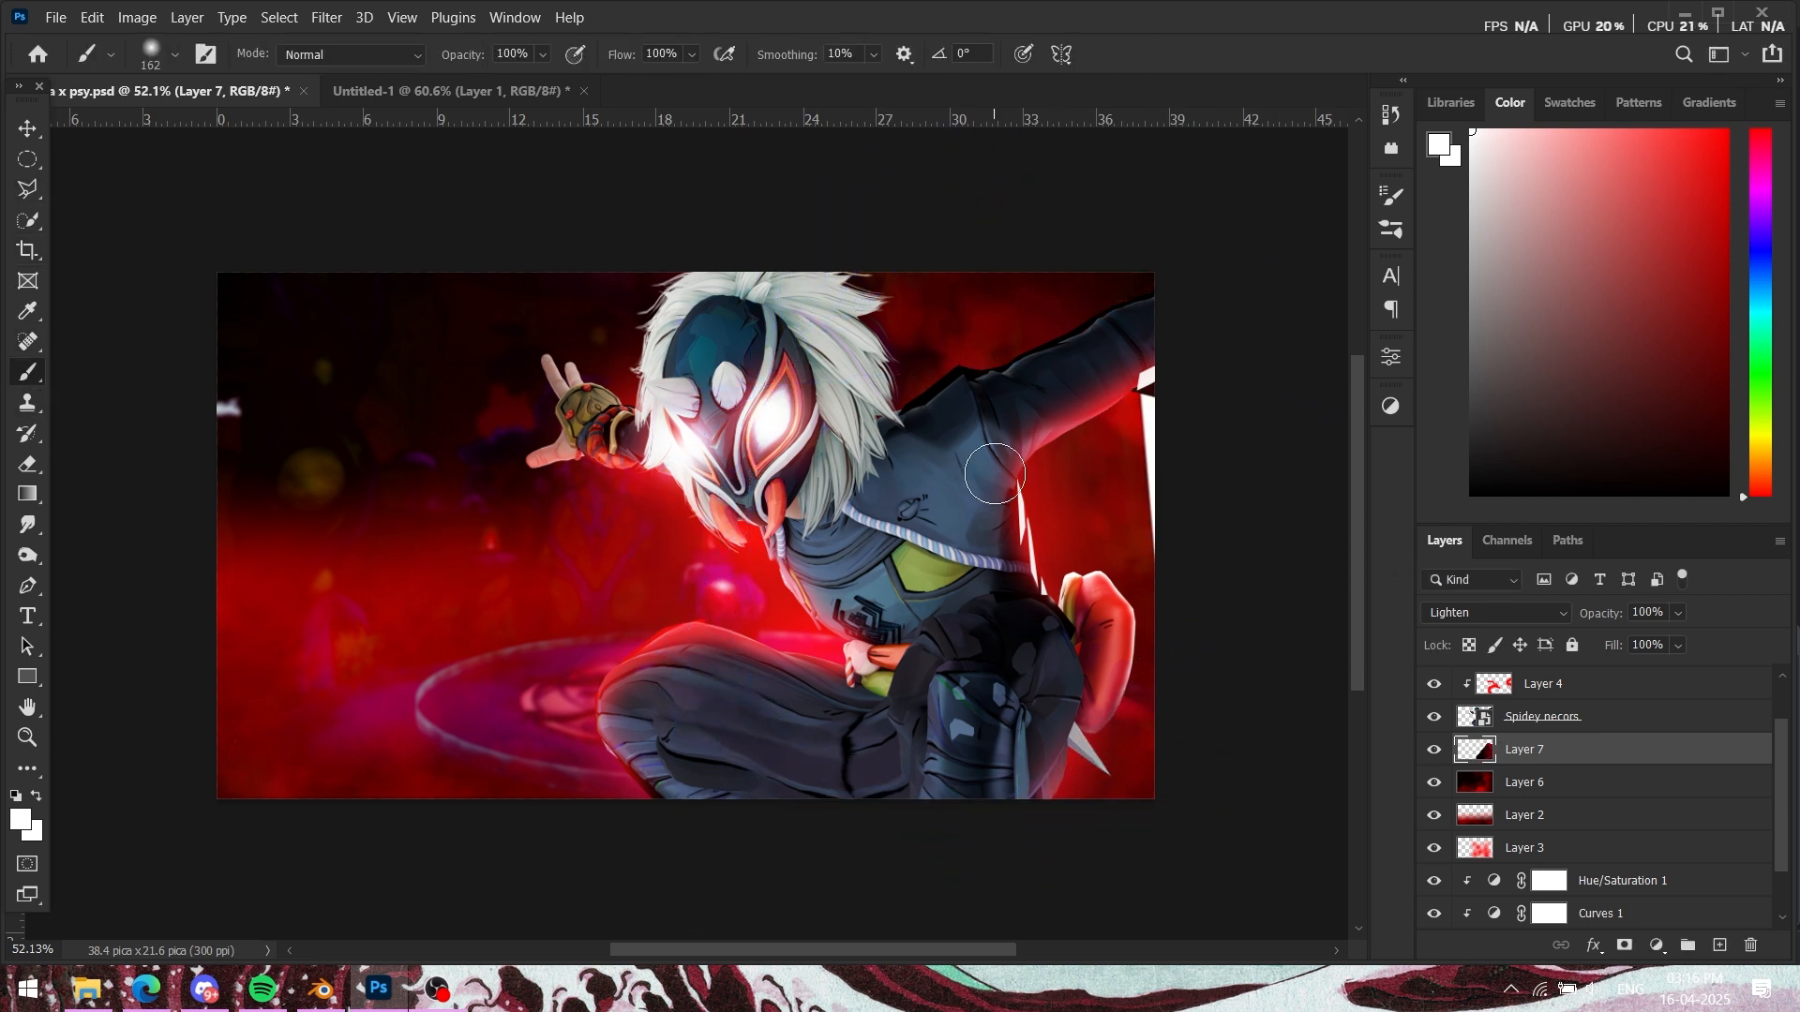
left_click(26, 467)
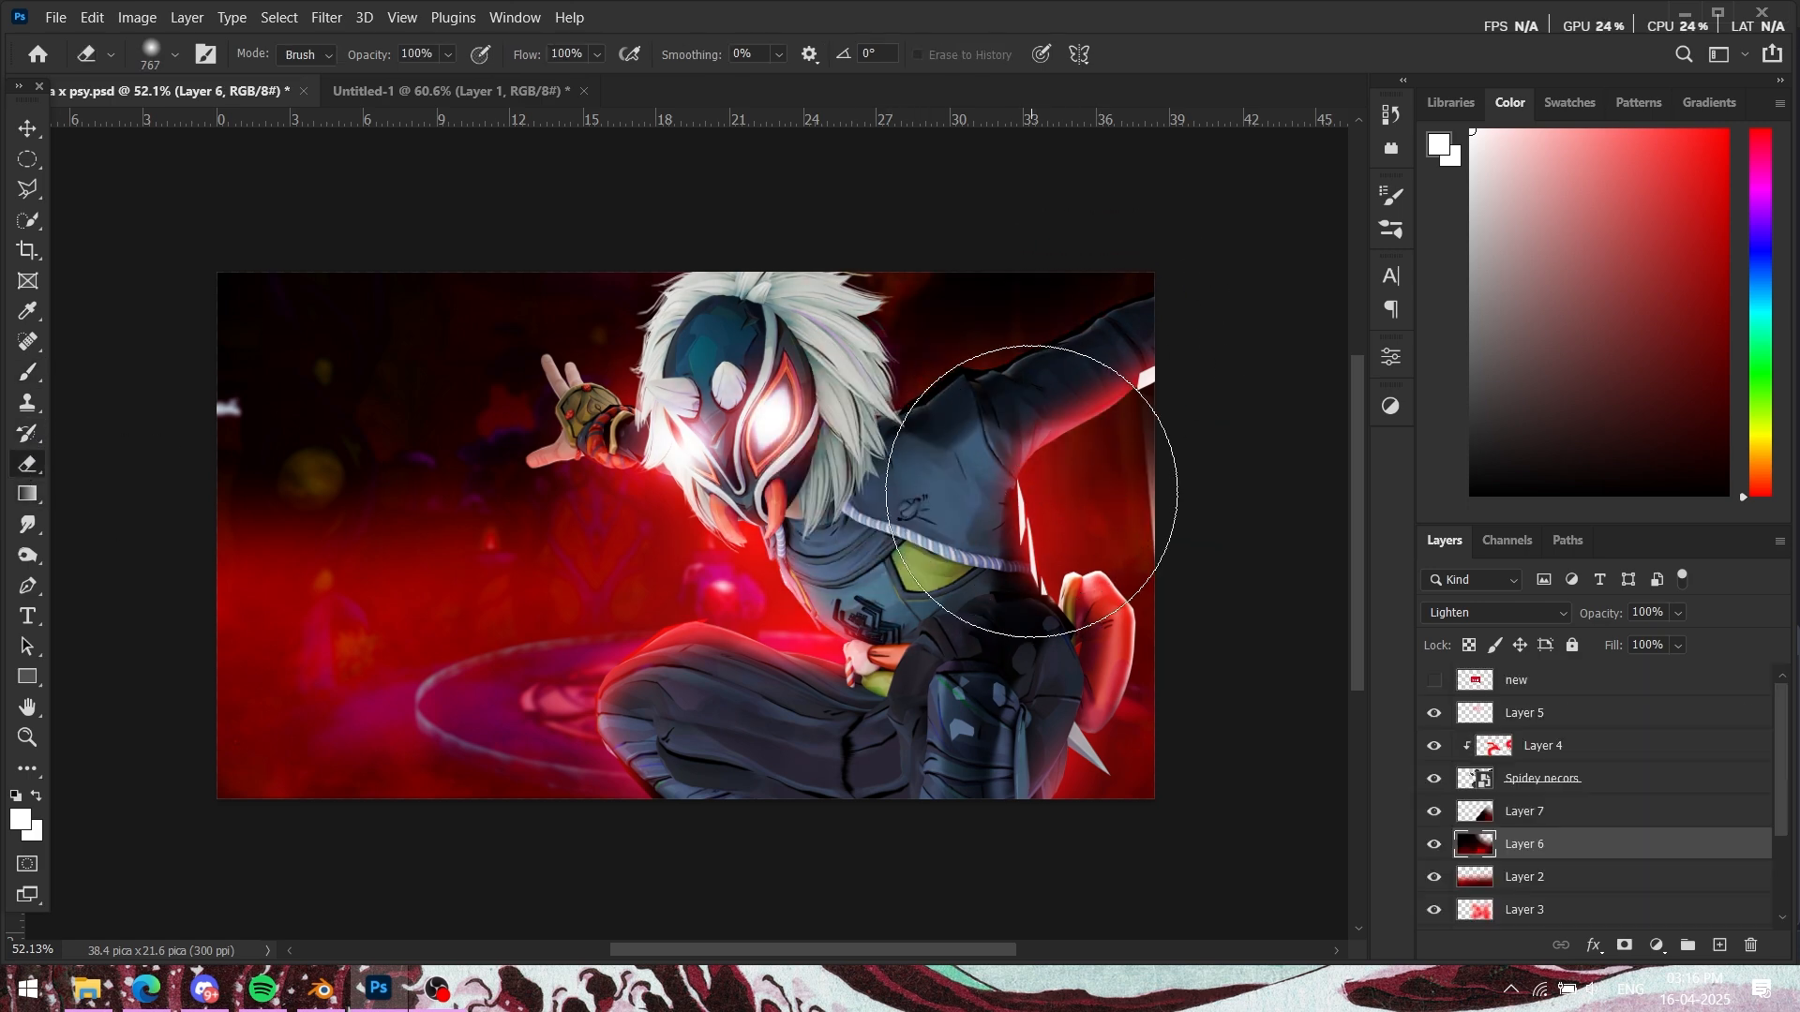
scroll(1099, 505, "up", 3)
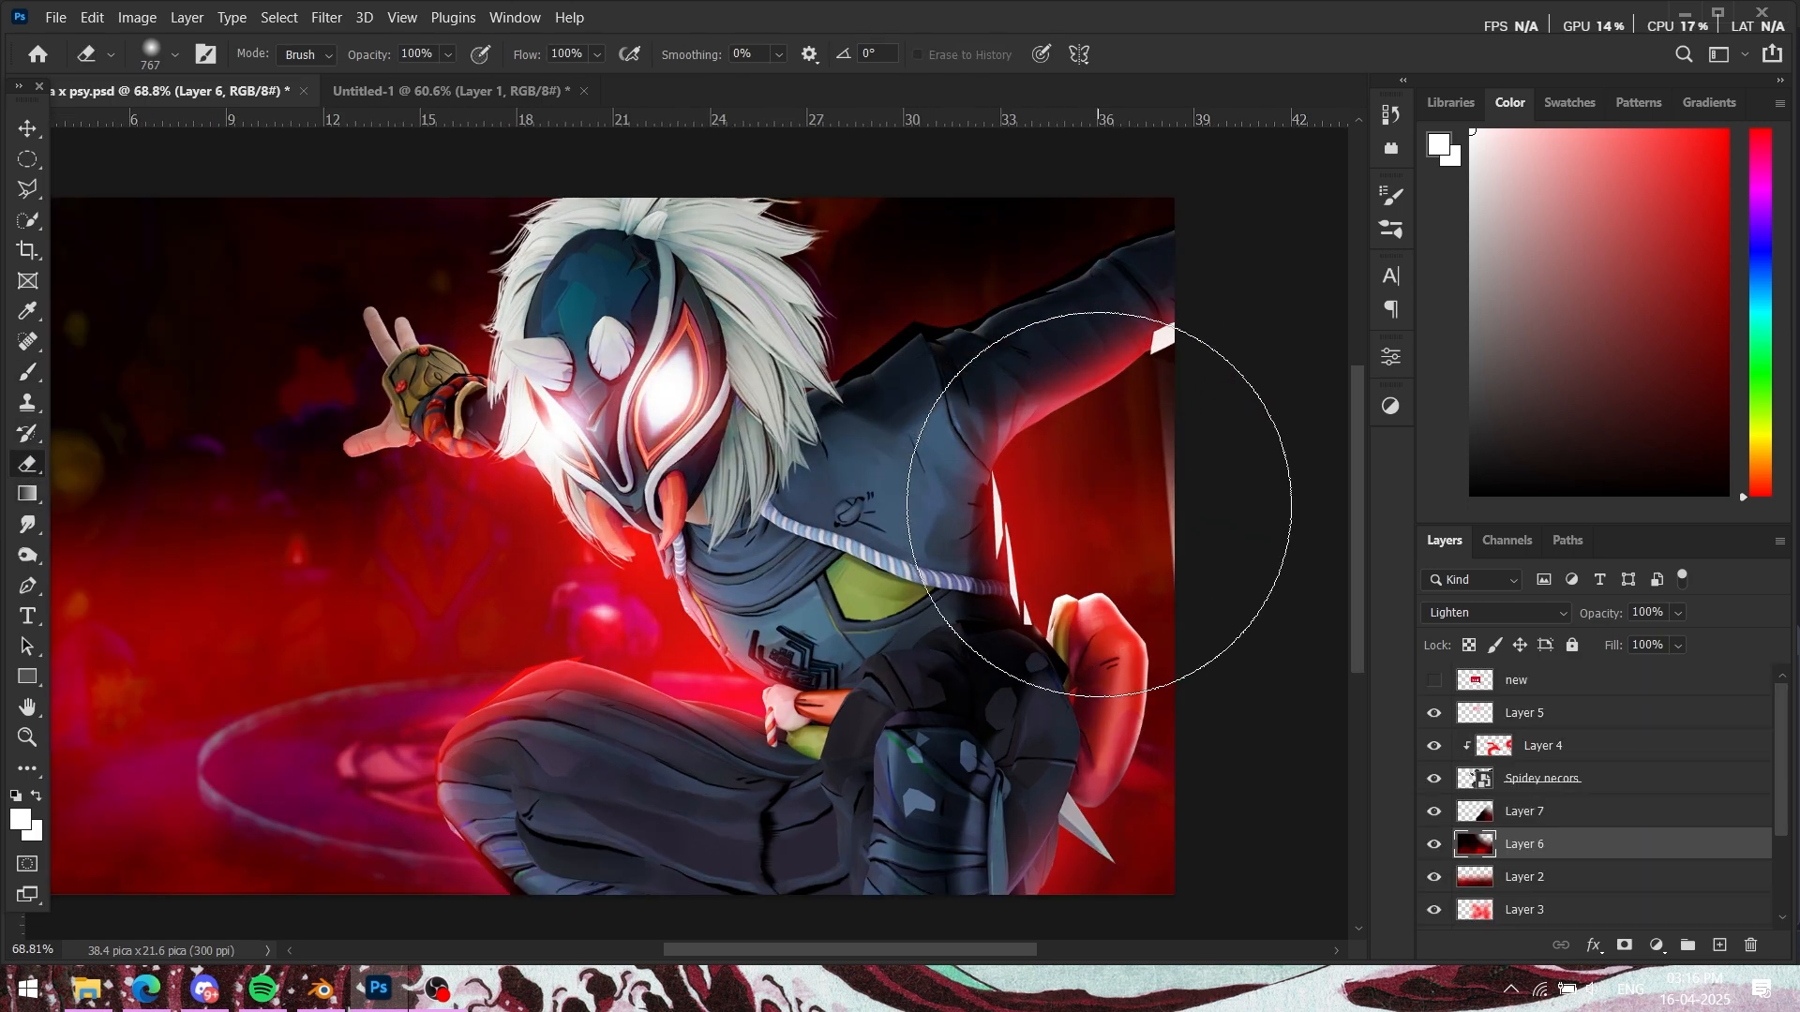
scroll(1099, 505, "down", 3)
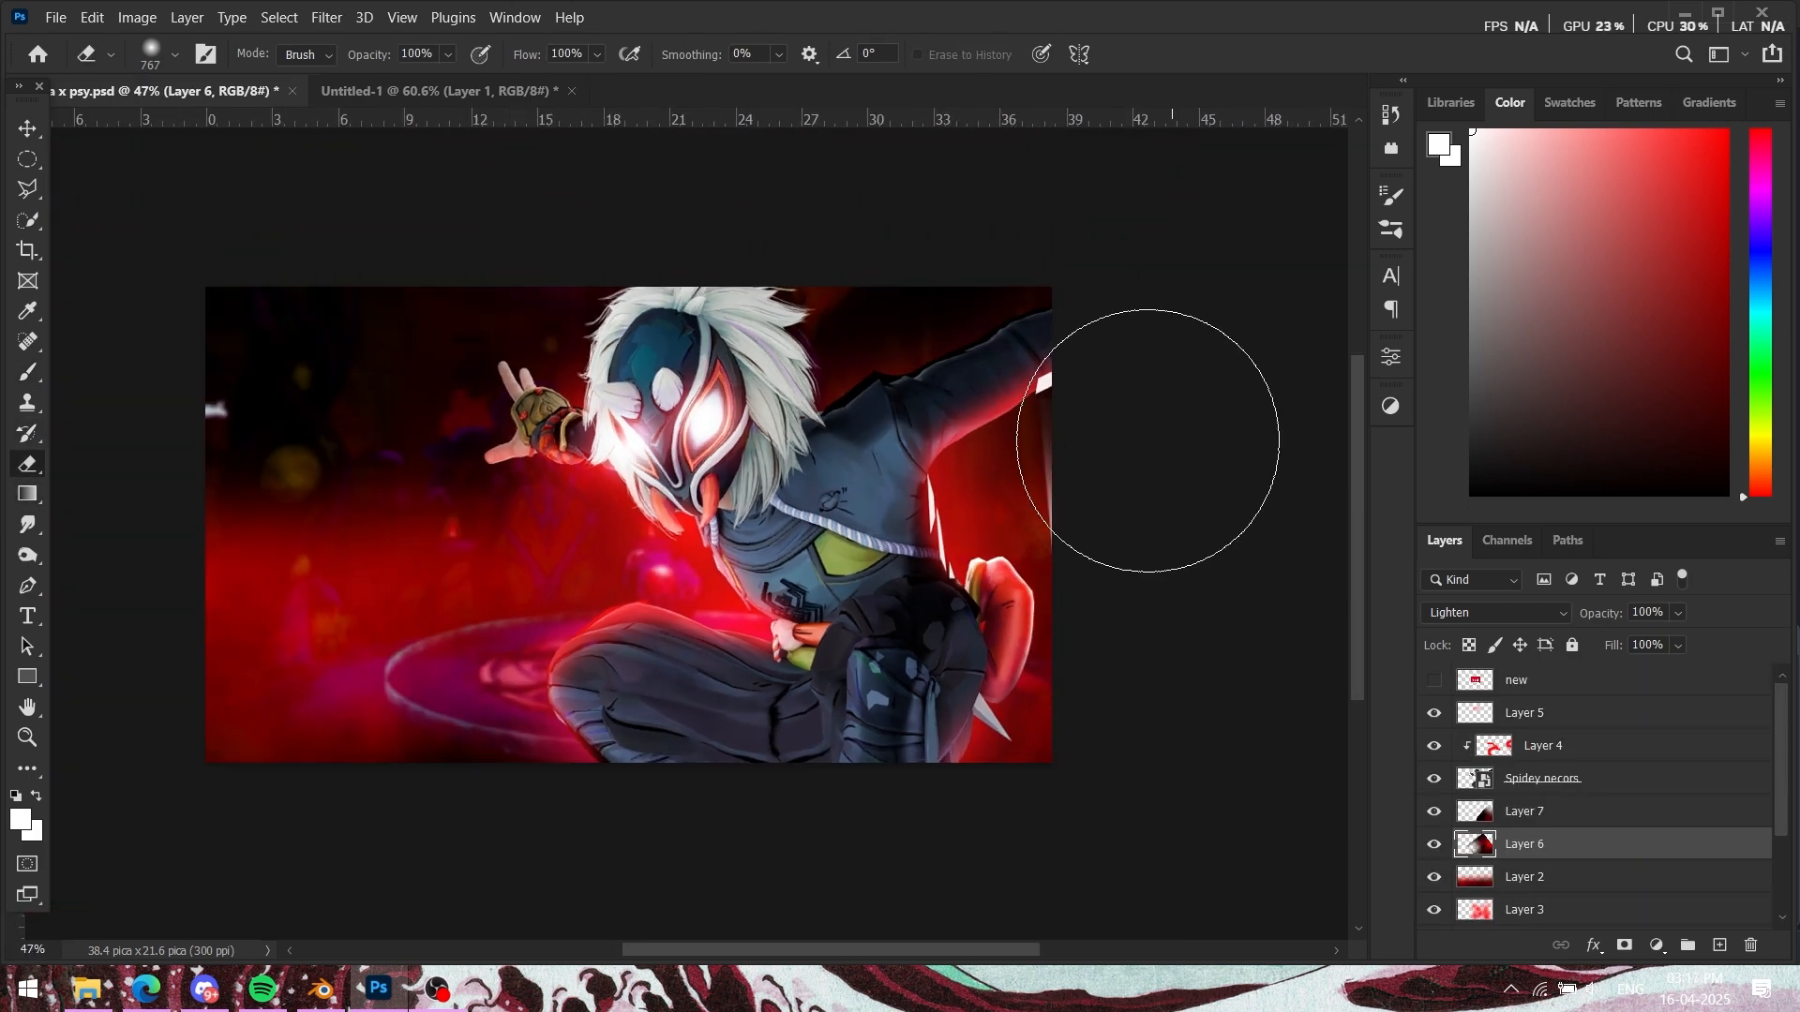
scroll(568, 562, "down", 2)
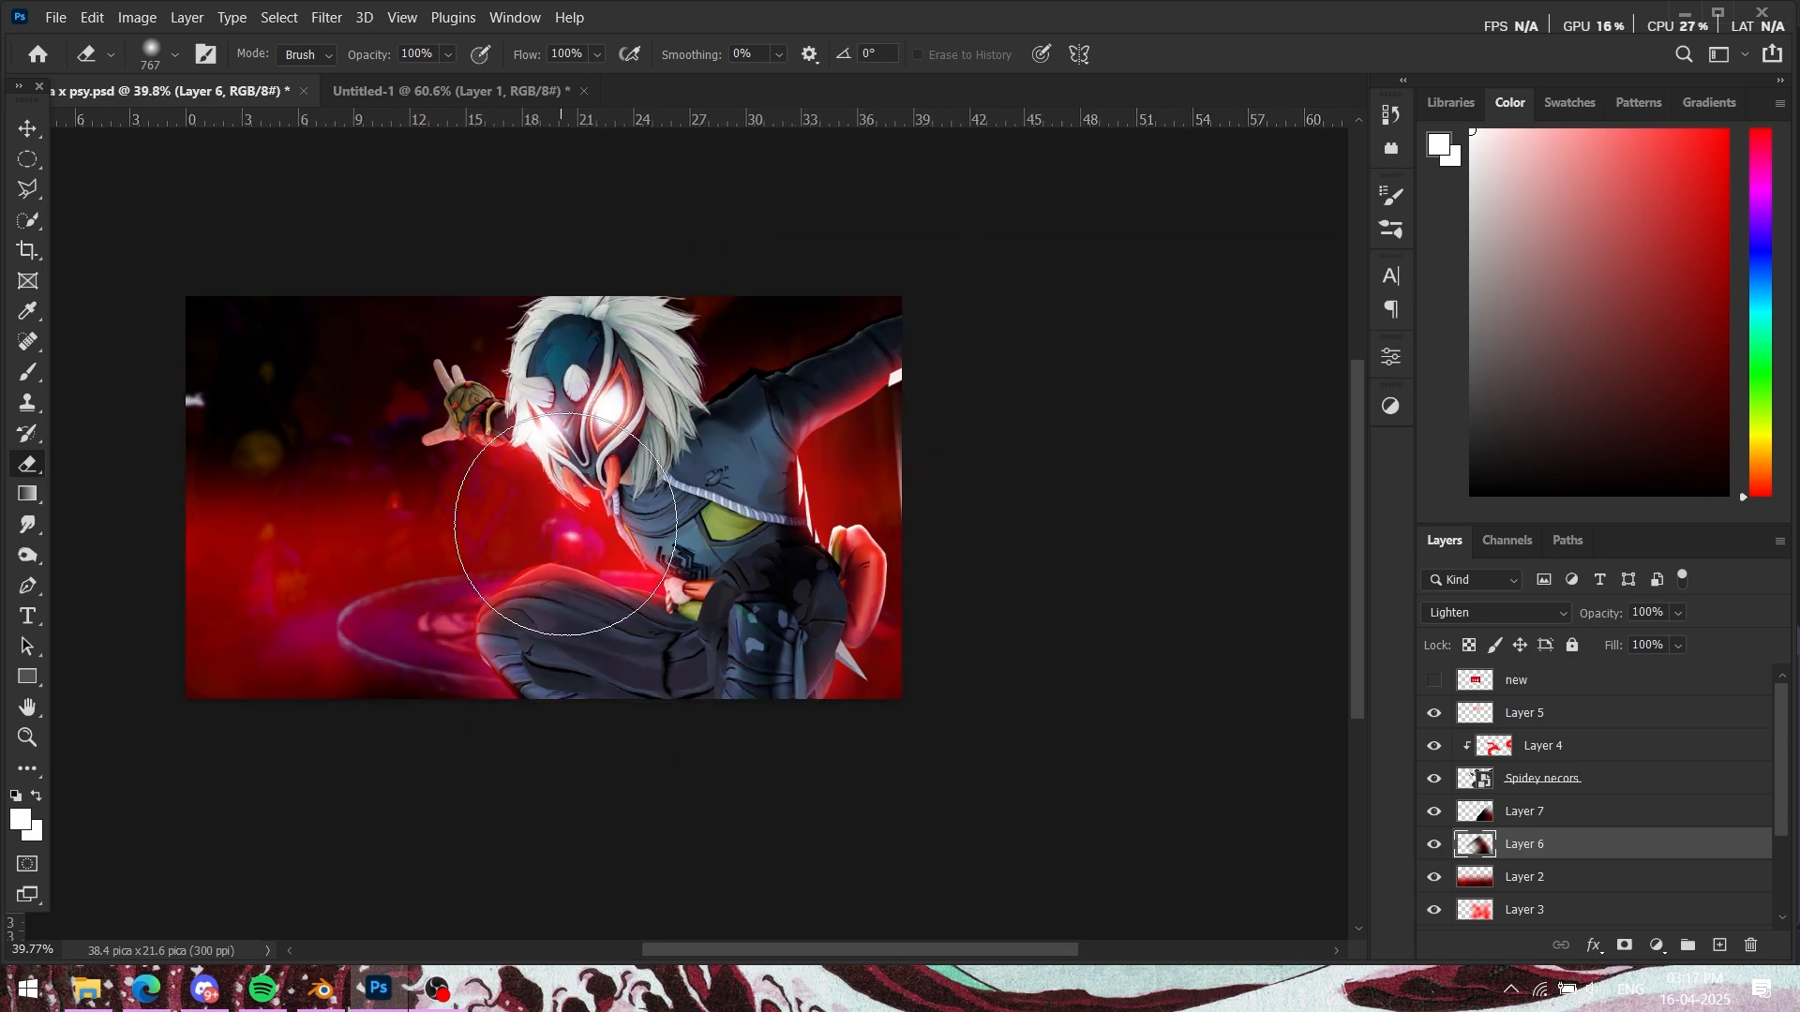
Step: Compare the background with the Untitled-1 thumbnail, then make the hidden "new" badge layer visible in the working document
left_click(446, 94)
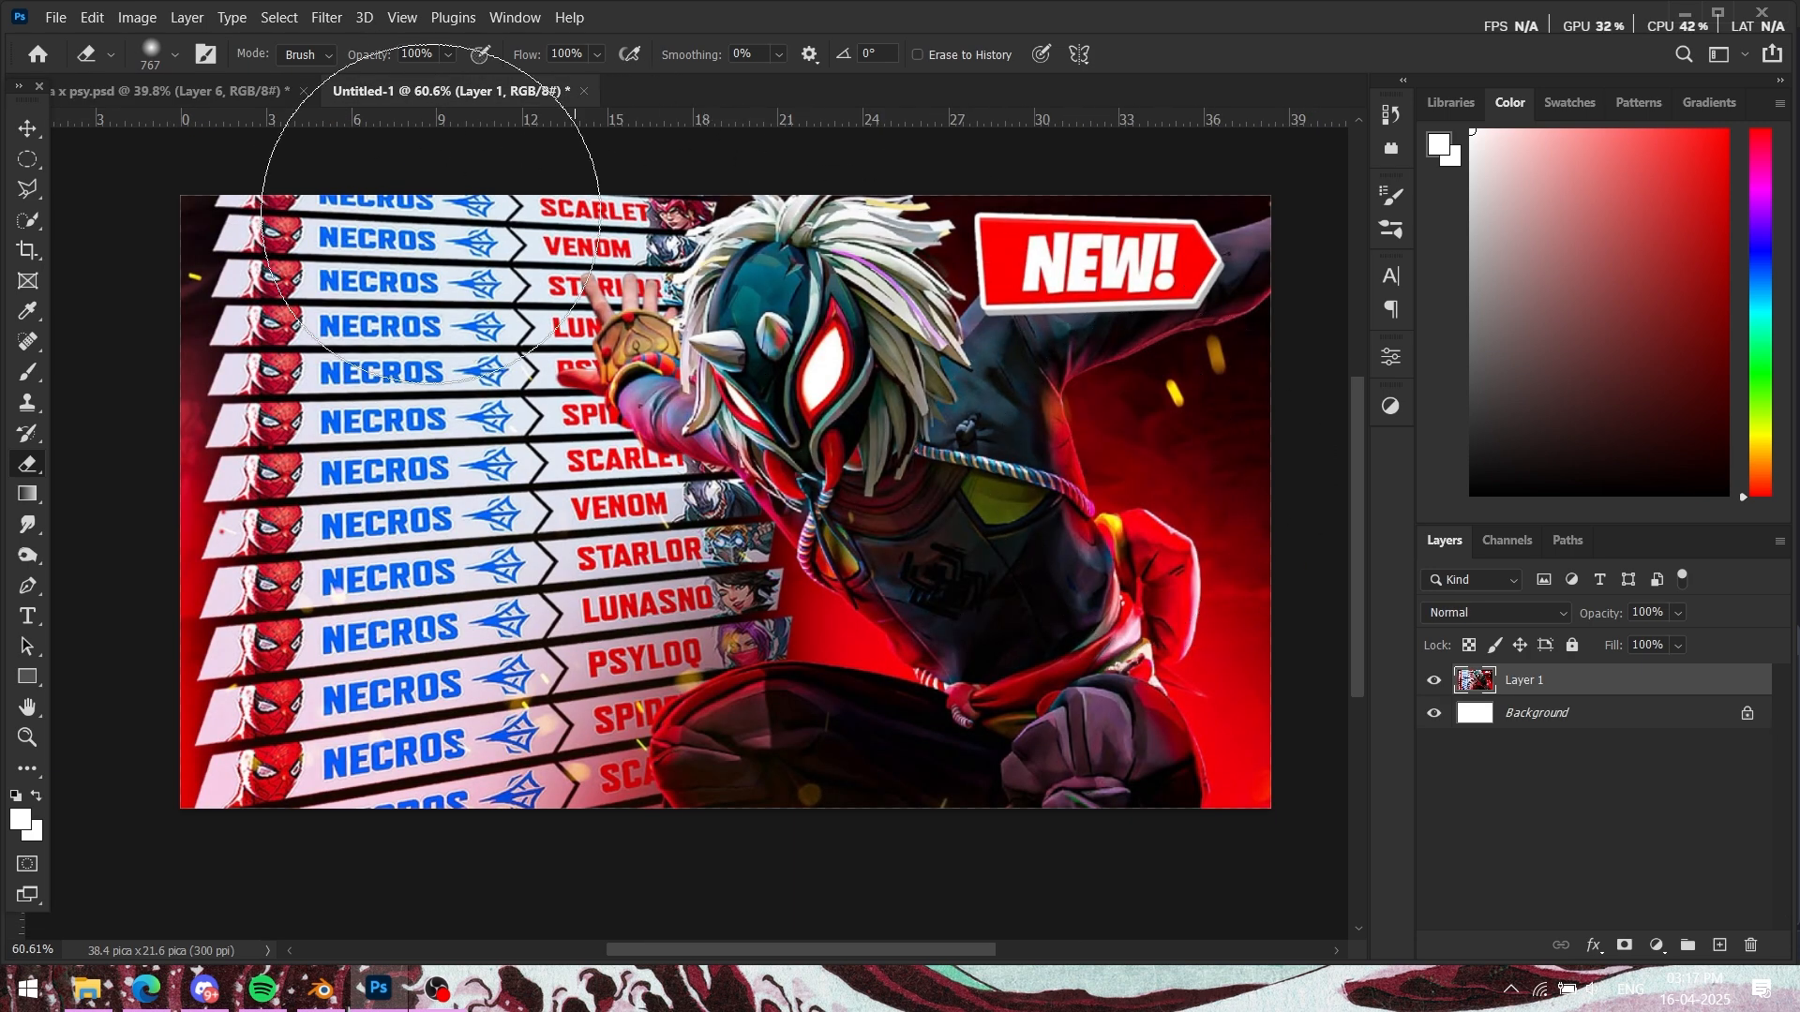
left_click(168, 91)
scroll(816, 443, "up", 2)
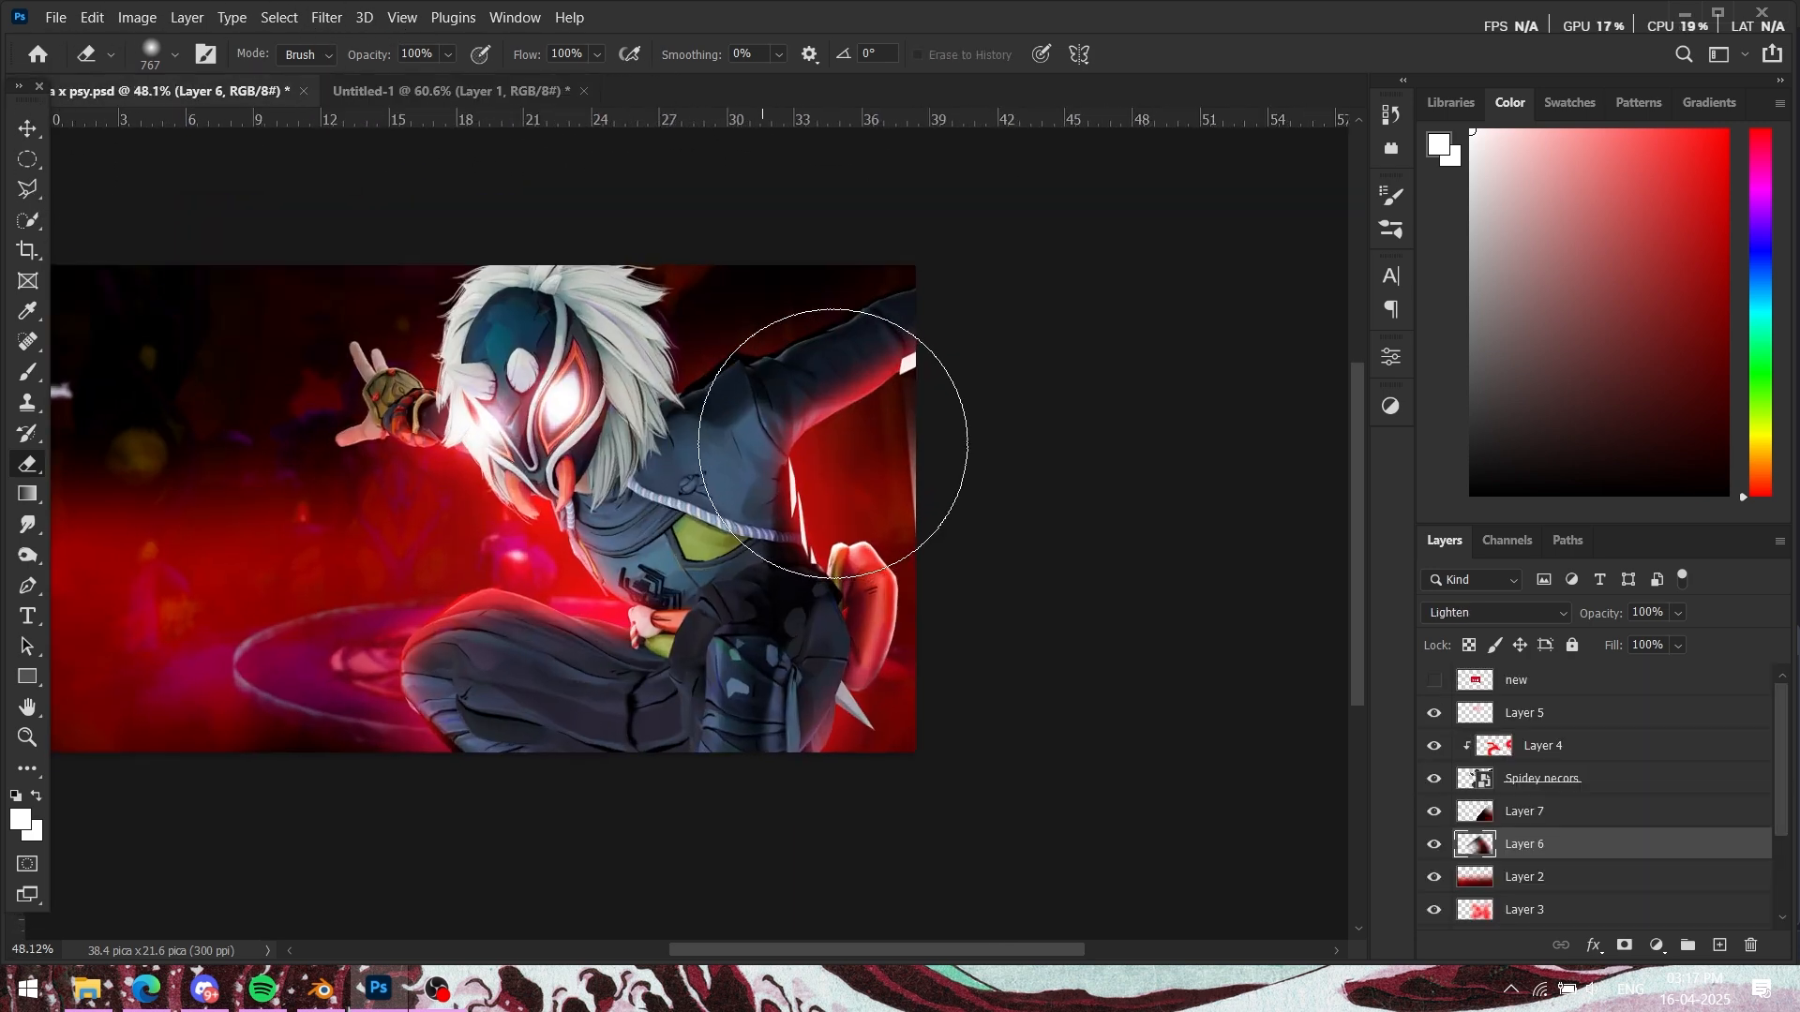
left_click(1434, 680)
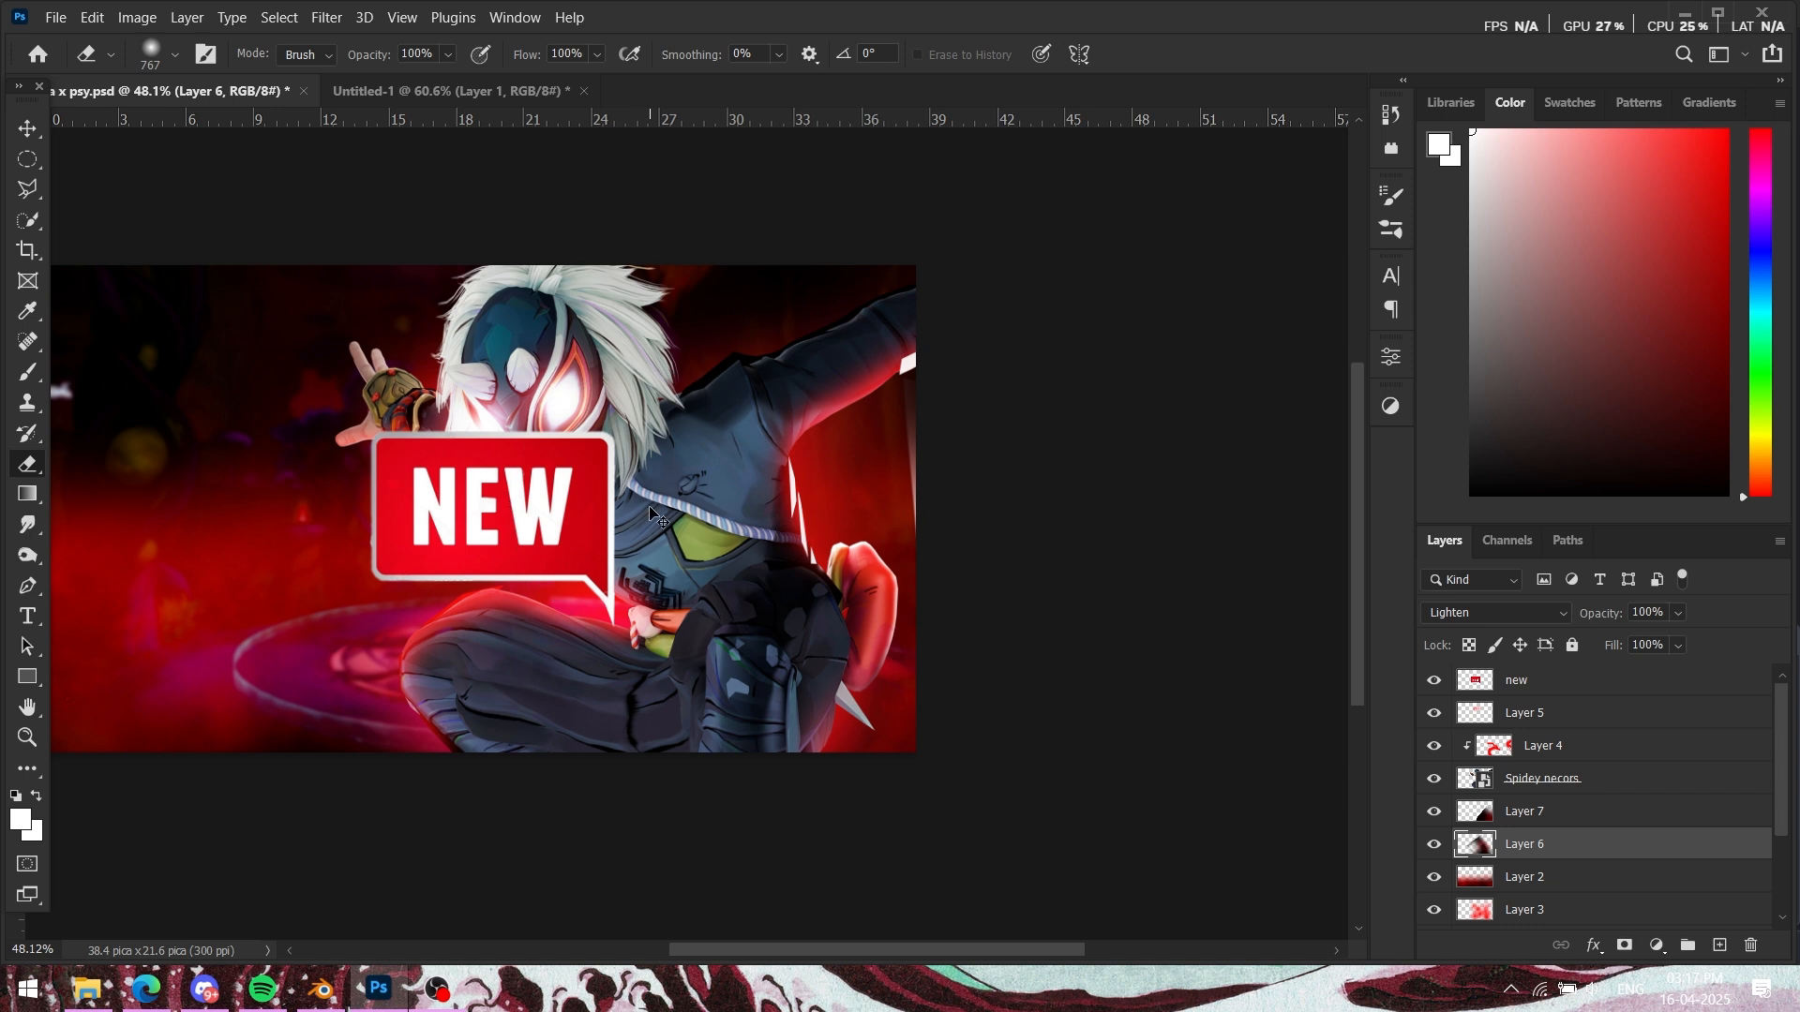
key("ctrl+t")
left_click_drag(649, 513, 824, 429)
key("ctrl+z")
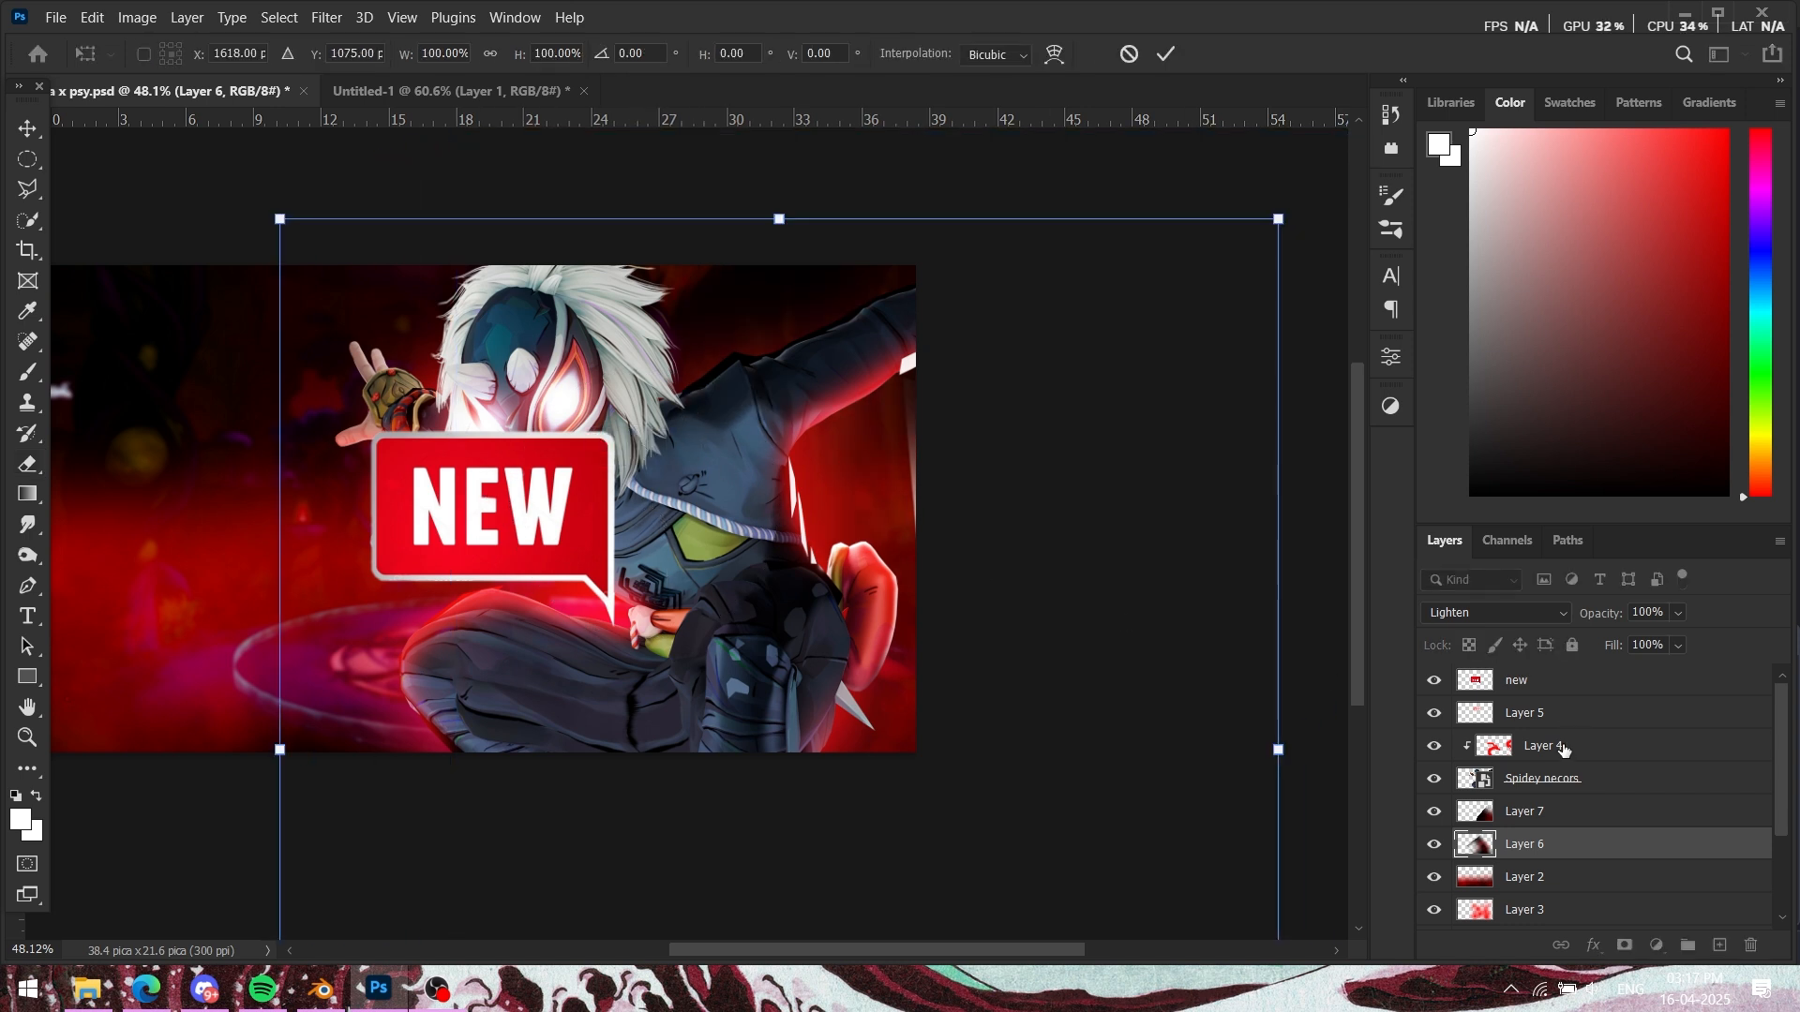
left_click(1130, 54)
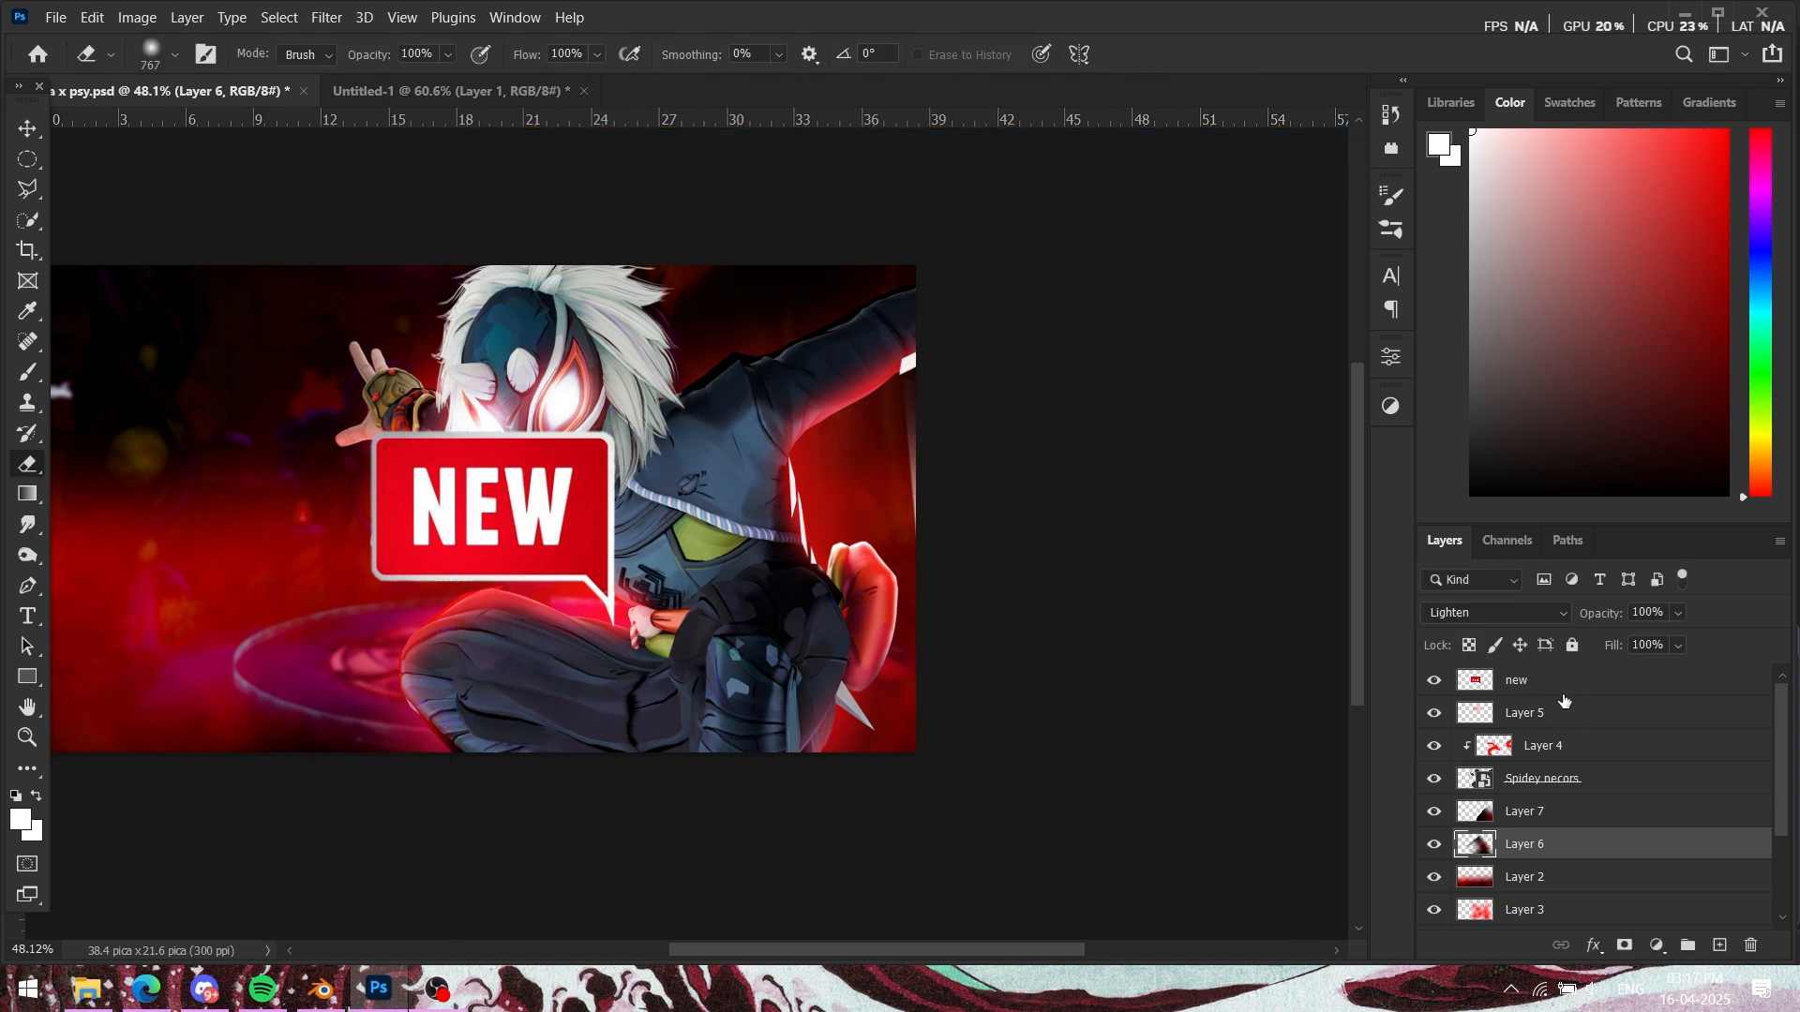
Step: Select the "new" badge layer for transforming and check the NEW! badge's shape and placement in the Untitled-1 thumbnail
left_click(1505, 687)
key("ctrl+t")
left_click(375, 92)
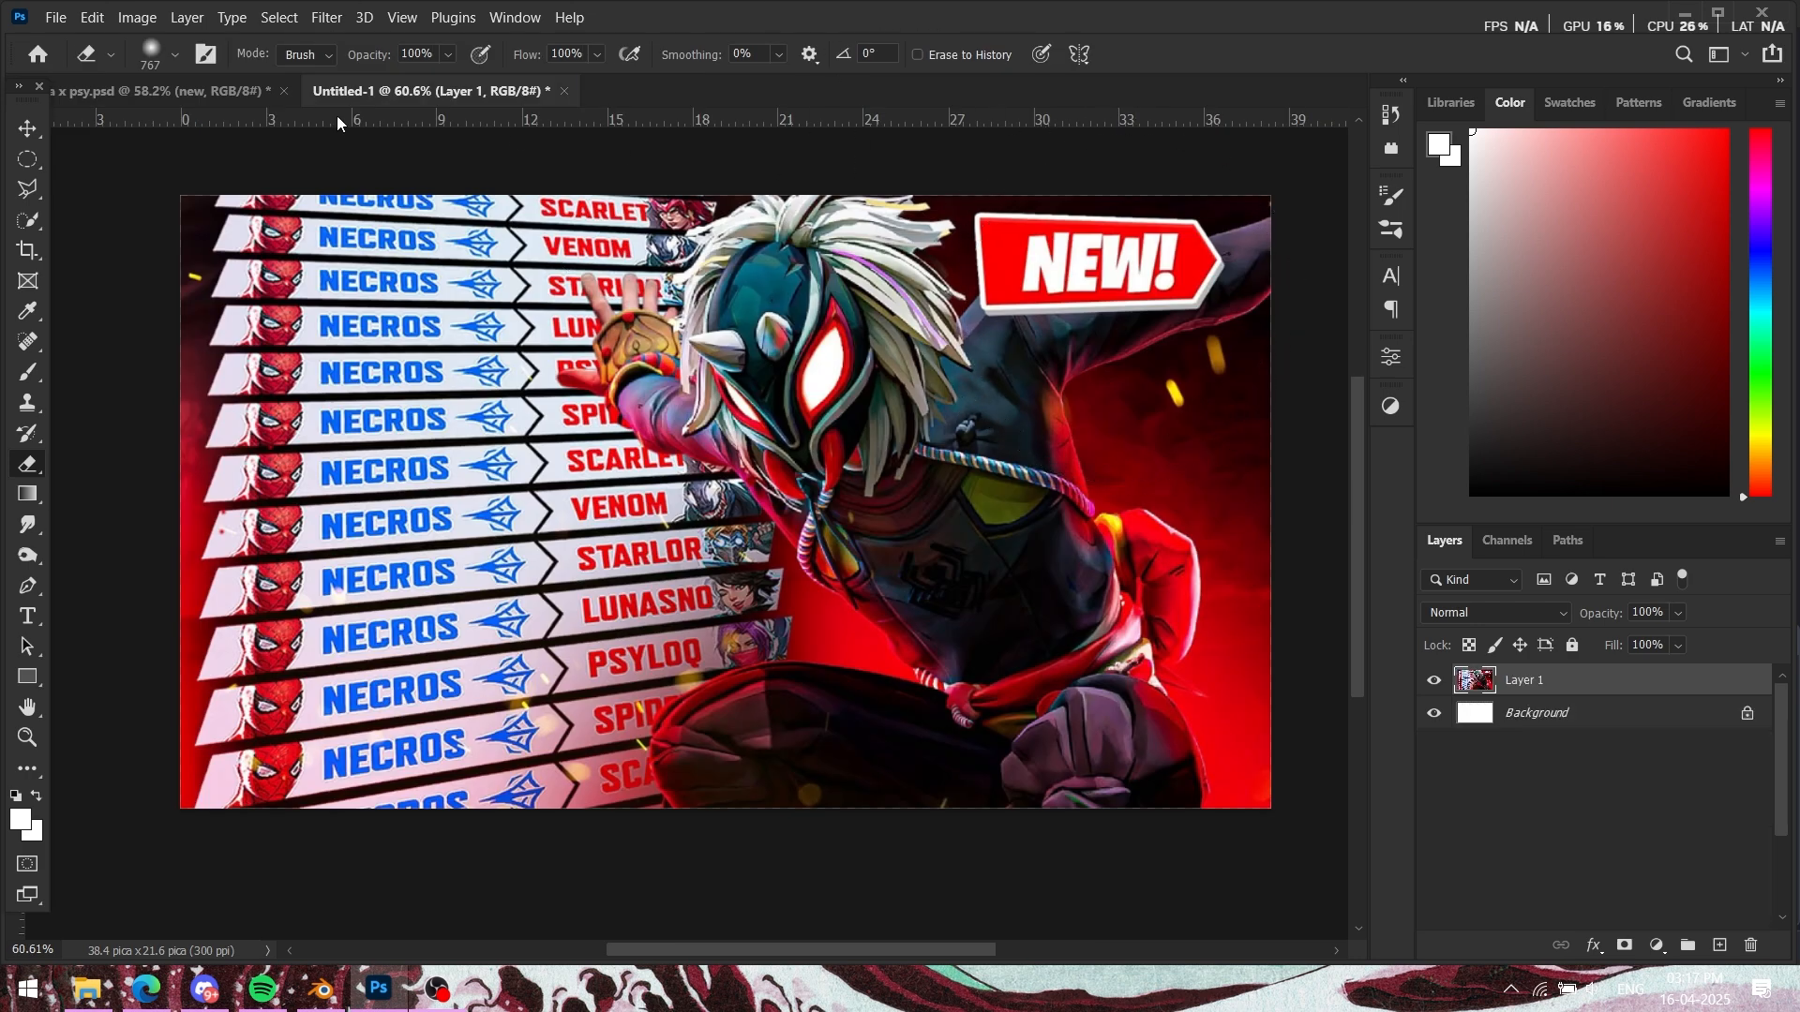
left_click(179, 92)
scroll(166, 256, "up", 2)
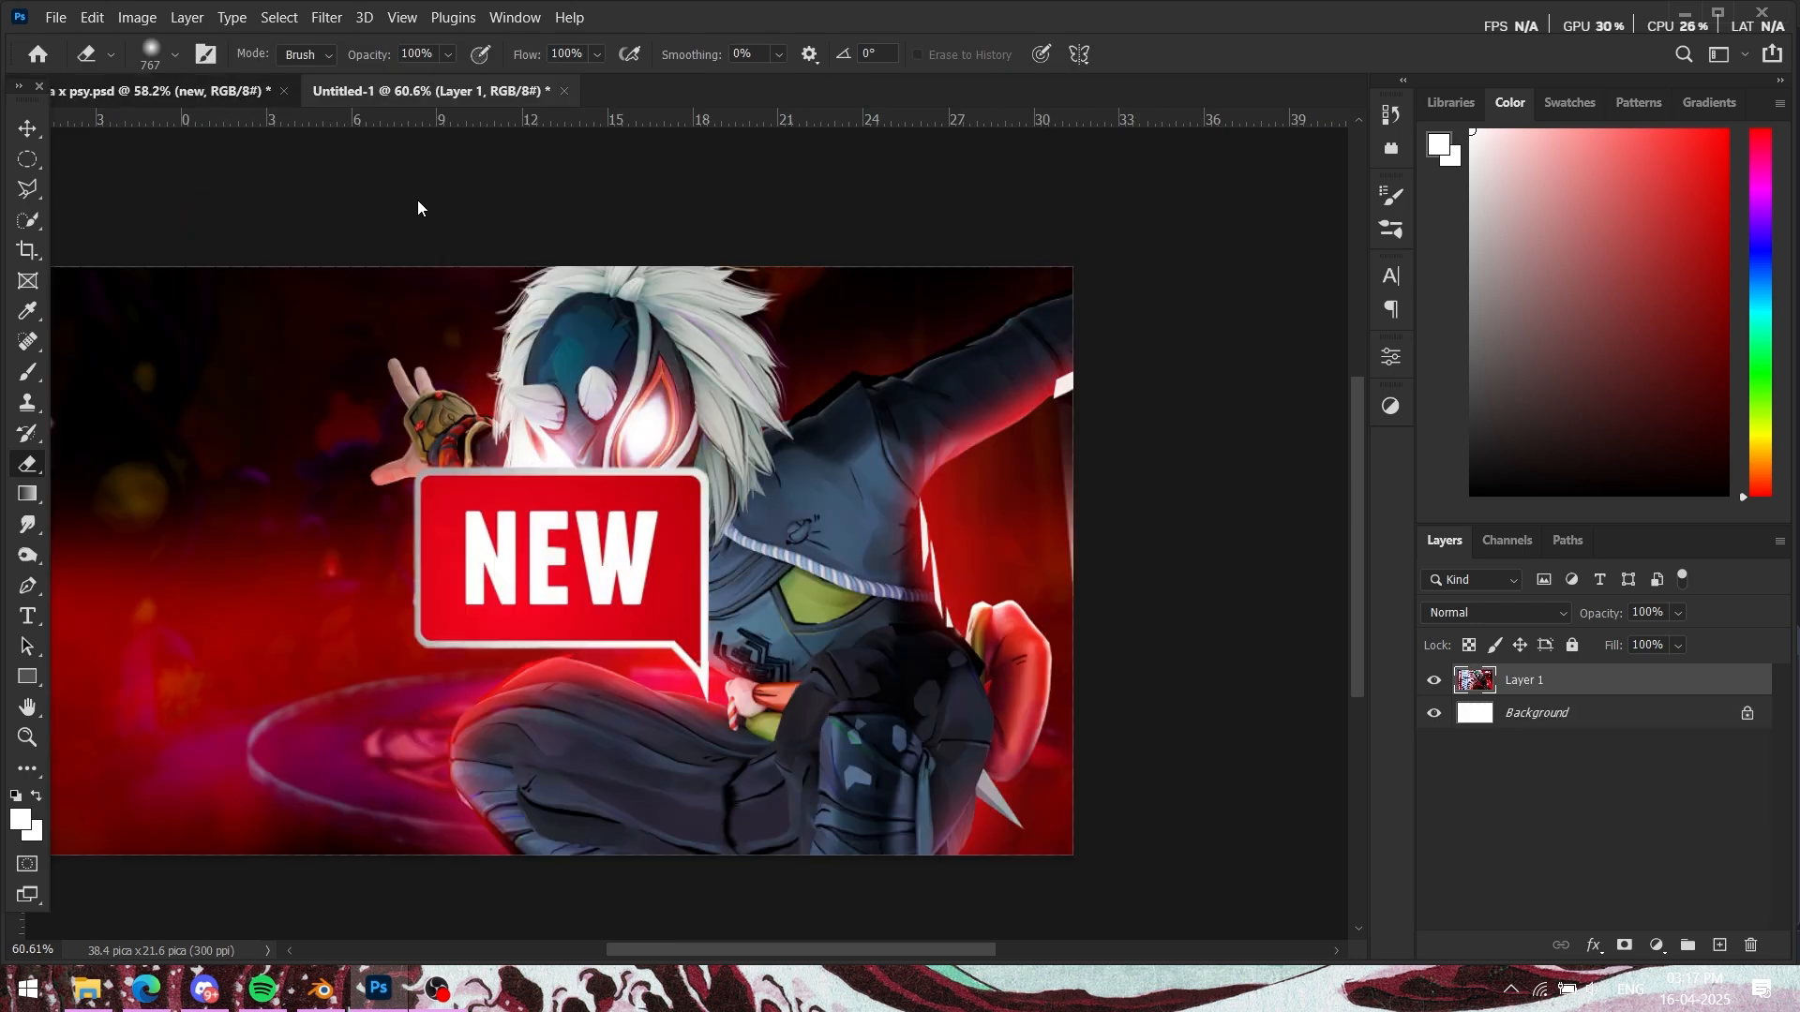
left_click(433, 90)
left_click(159, 90)
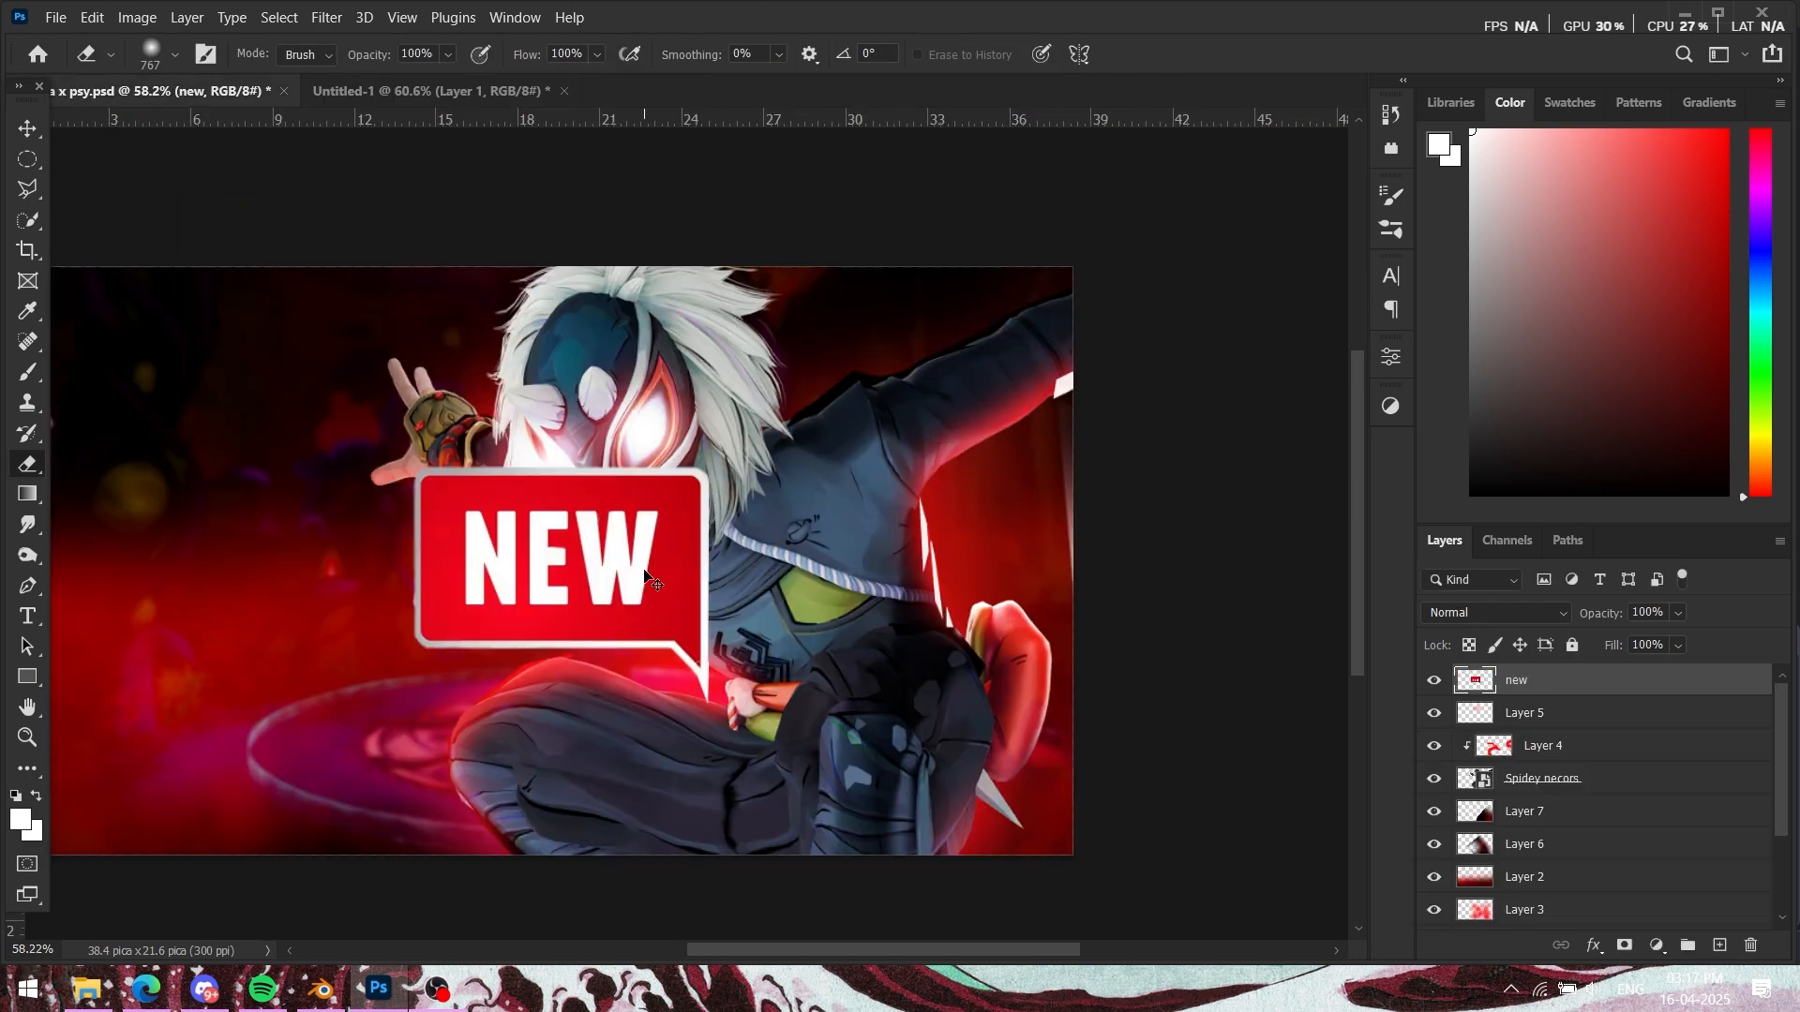
Step: Move the NEW badge over the outstretched arm at the canvas's upper right, flatten it to about 59% height and tilt it clockwise
left_click_drag(671, 572, 935, 425)
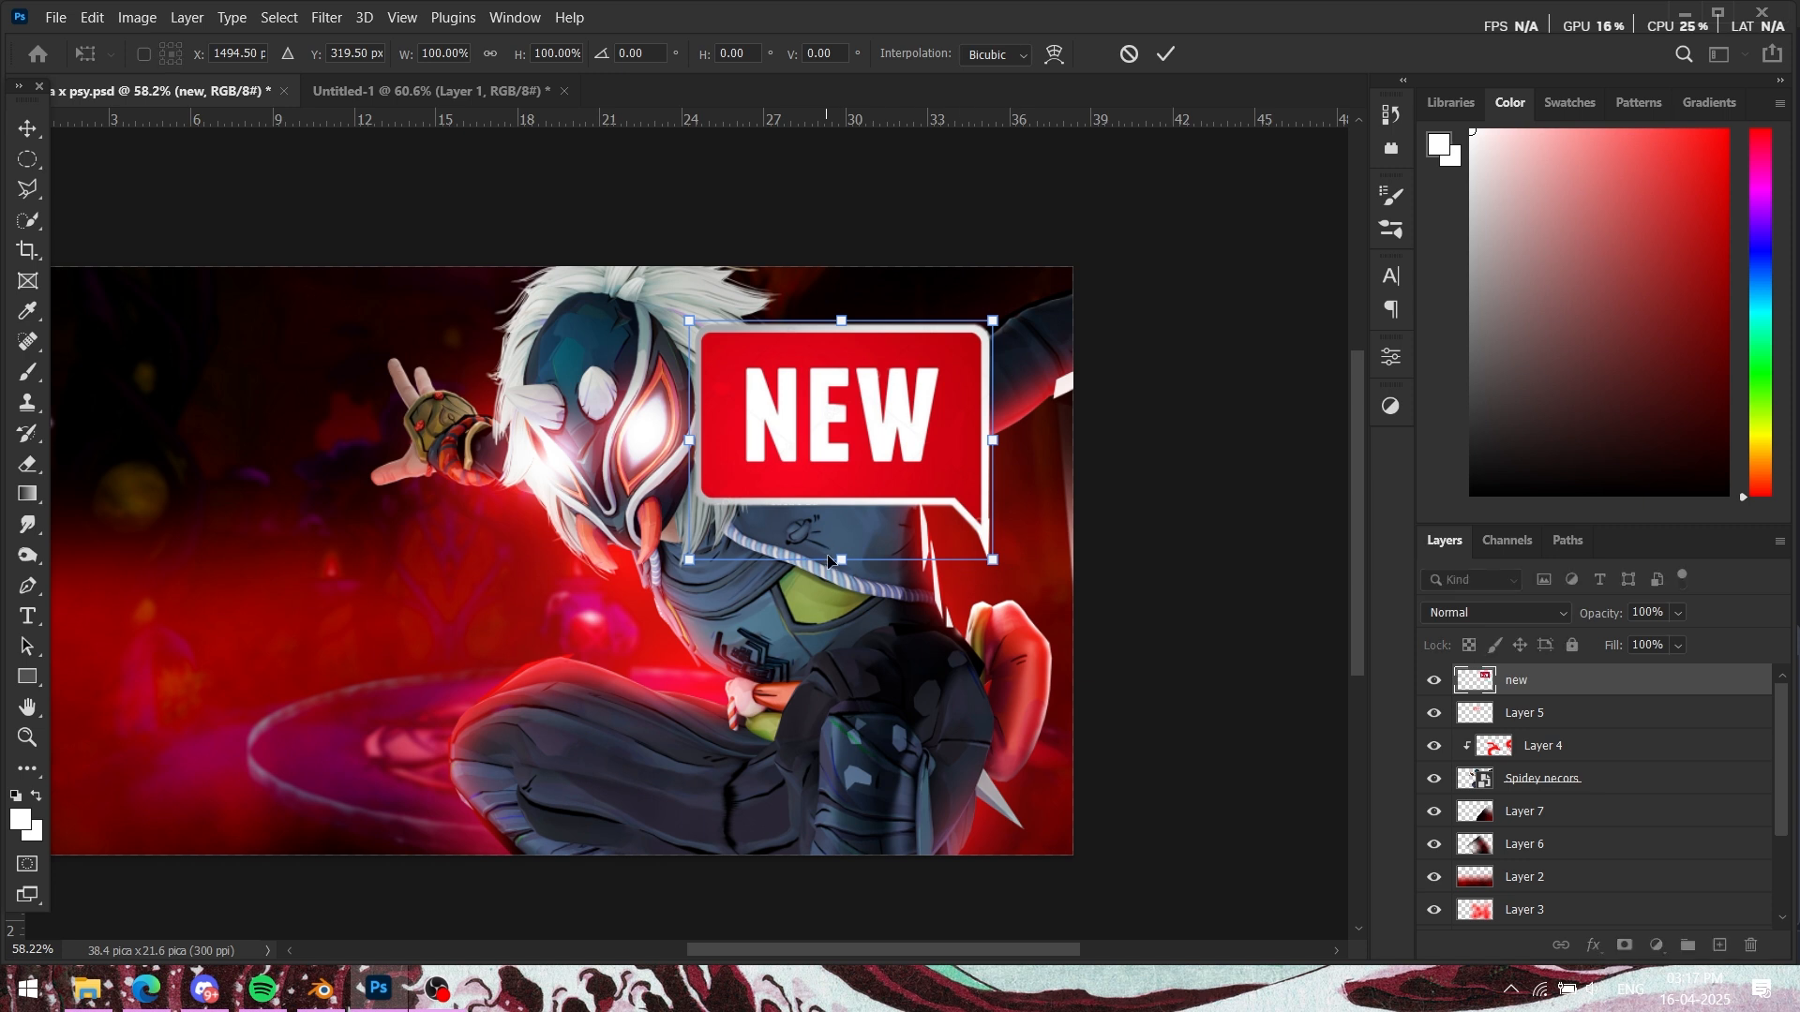
left_click_drag(841, 561, 847, 453)
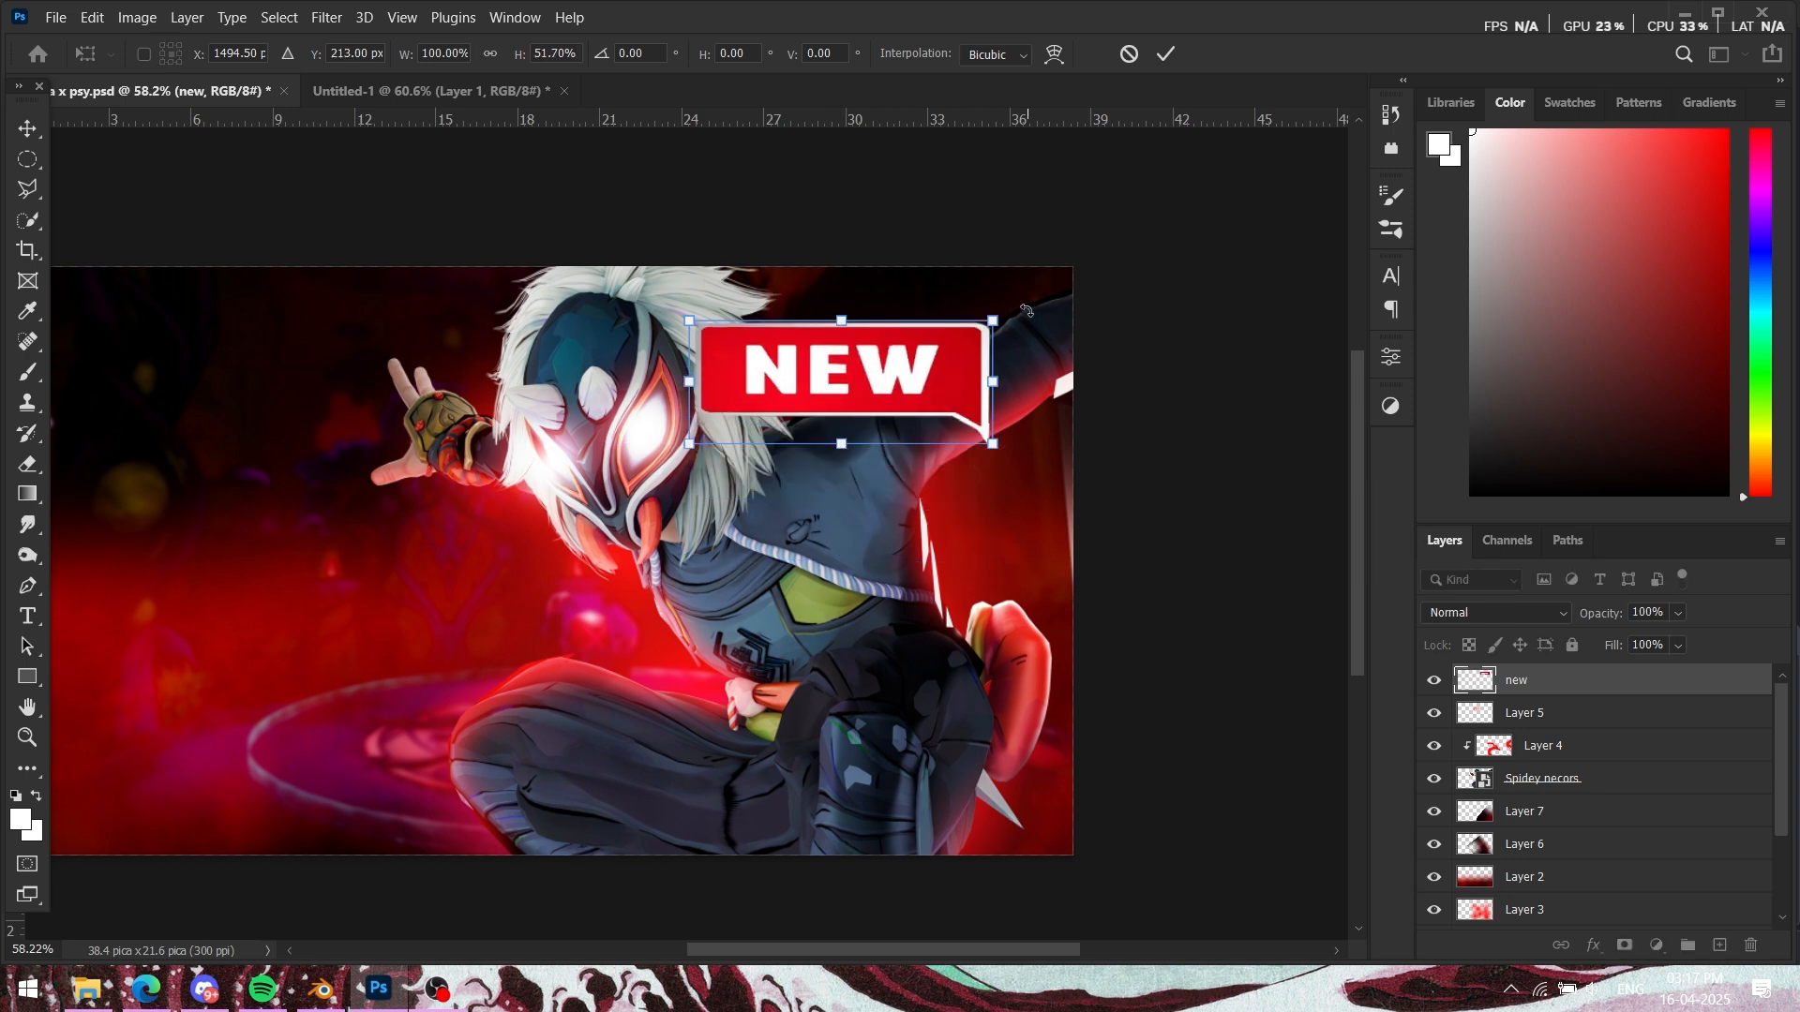
left_click_drag(1027, 310, 1003, 331)
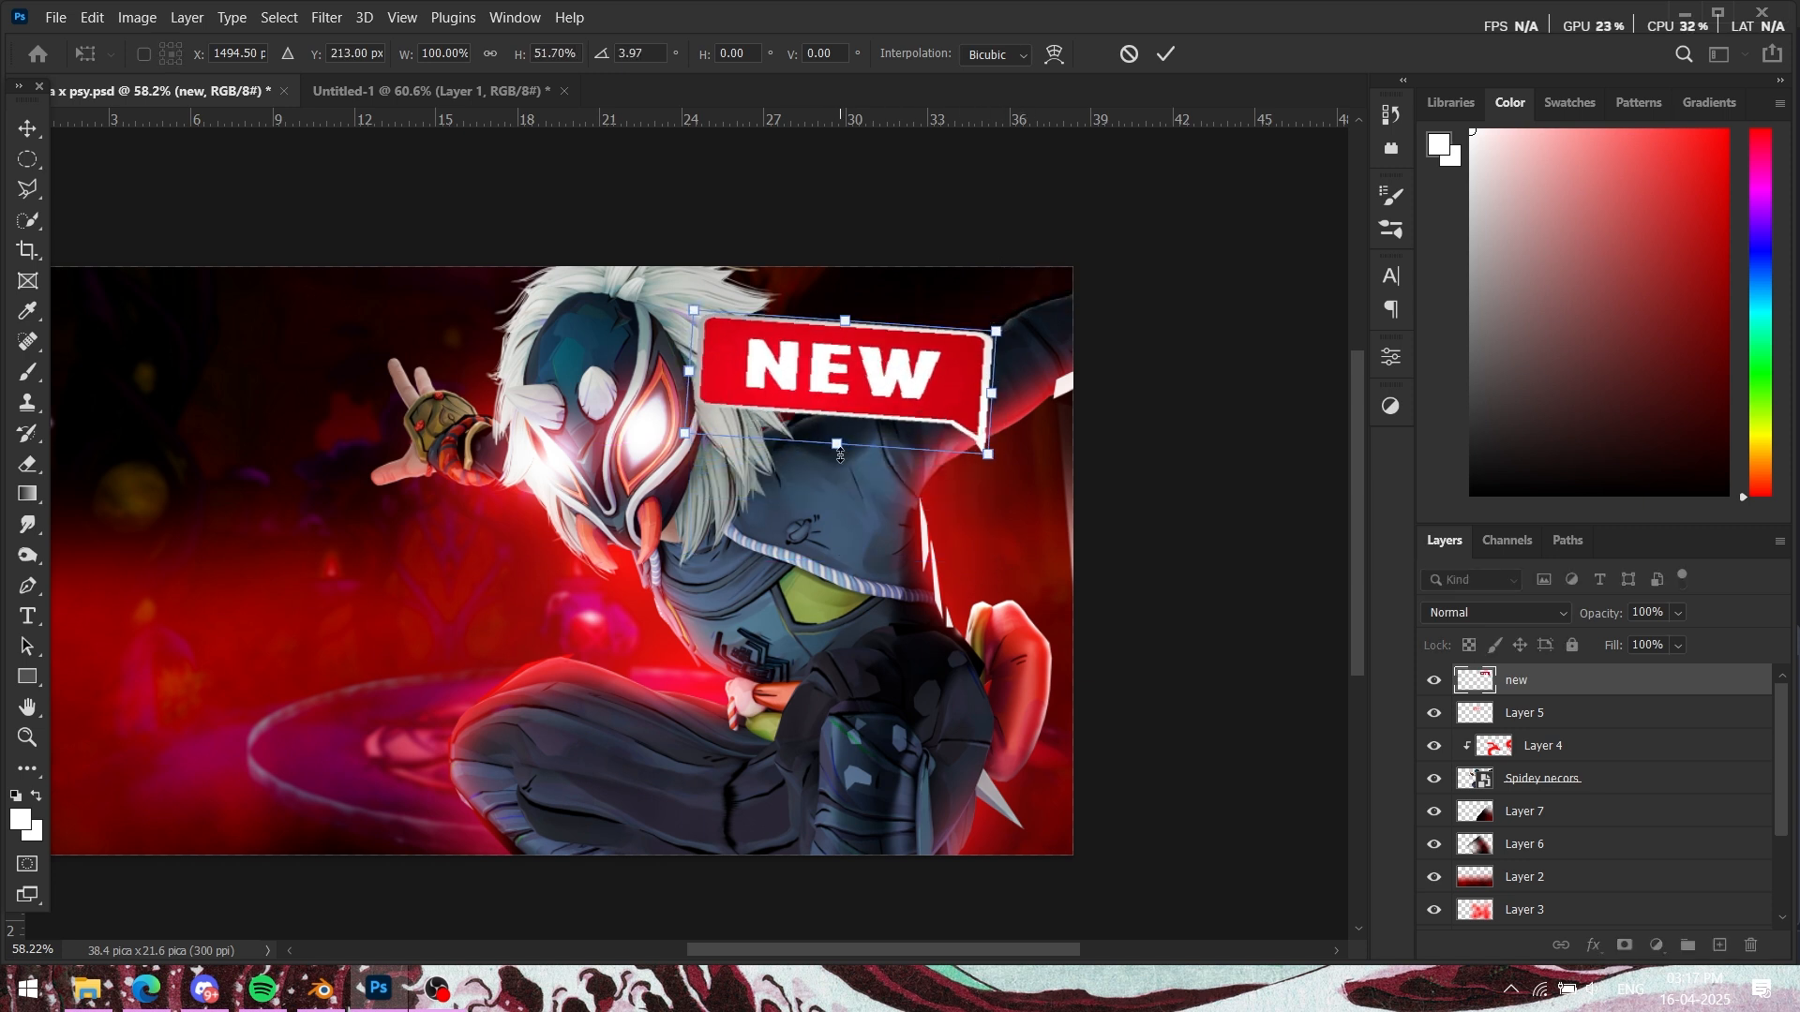
left_click_drag(840, 456, 841, 474)
left_click_drag(886, 390, 909, 380)
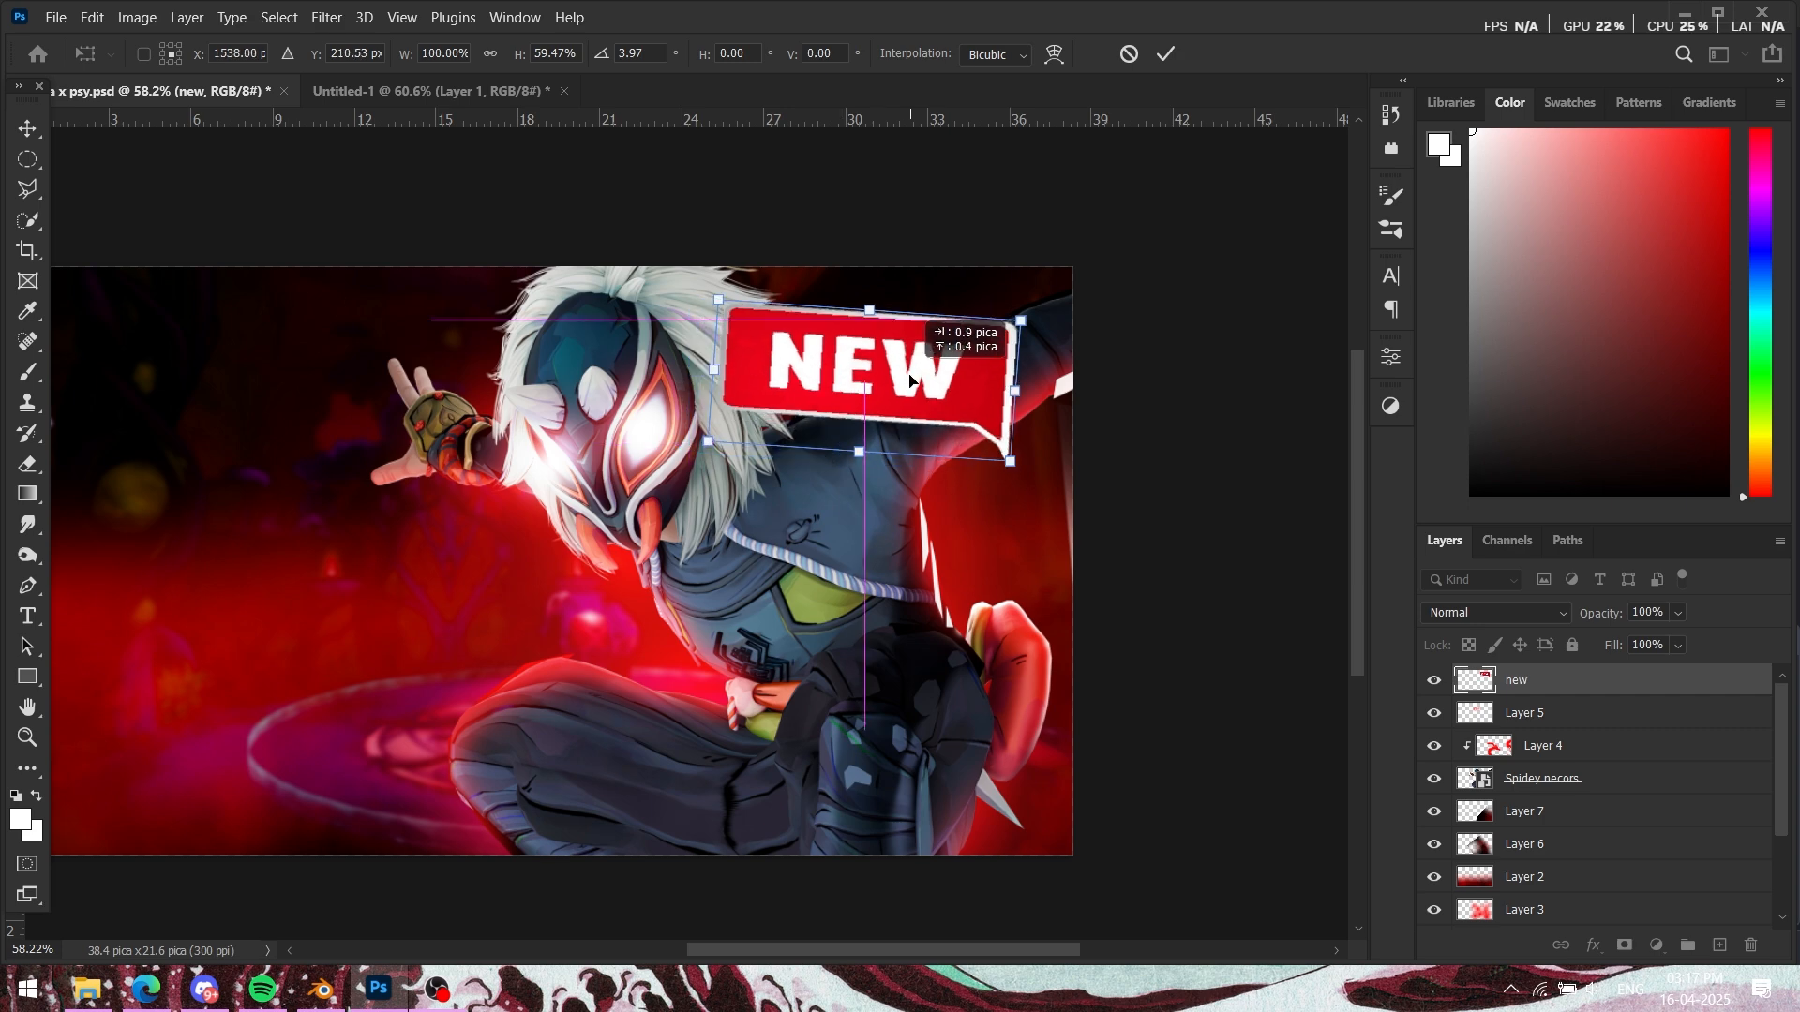
left_click_drag(1050, 309, 1071, 338)
left_click_drag(943, 364, 987, 367)
left_click(1167, 57)
Step: Examine the whole composition with the NEW badge and compare it with the Untitled-1 thumbnail
key("e")
scroll(1005, 523, "down", 2)
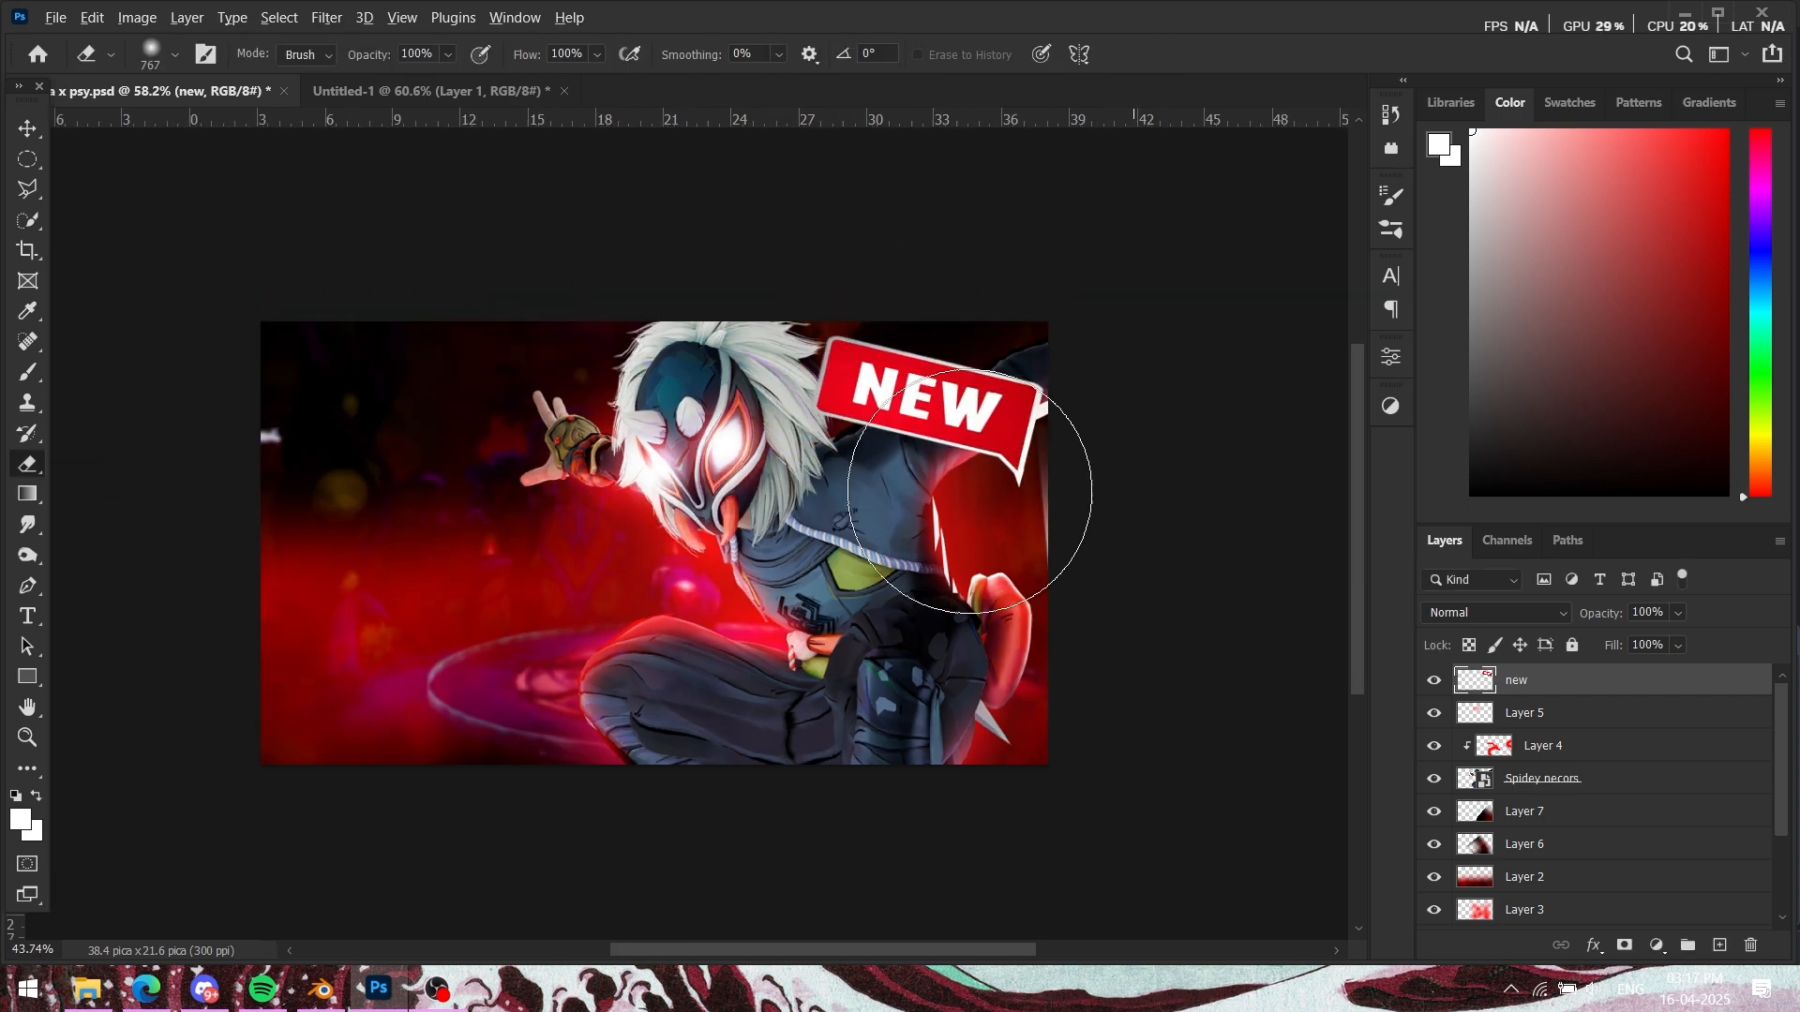
scroll(967, 492, "up", 2)
scroll(928, 497, "down", 2)
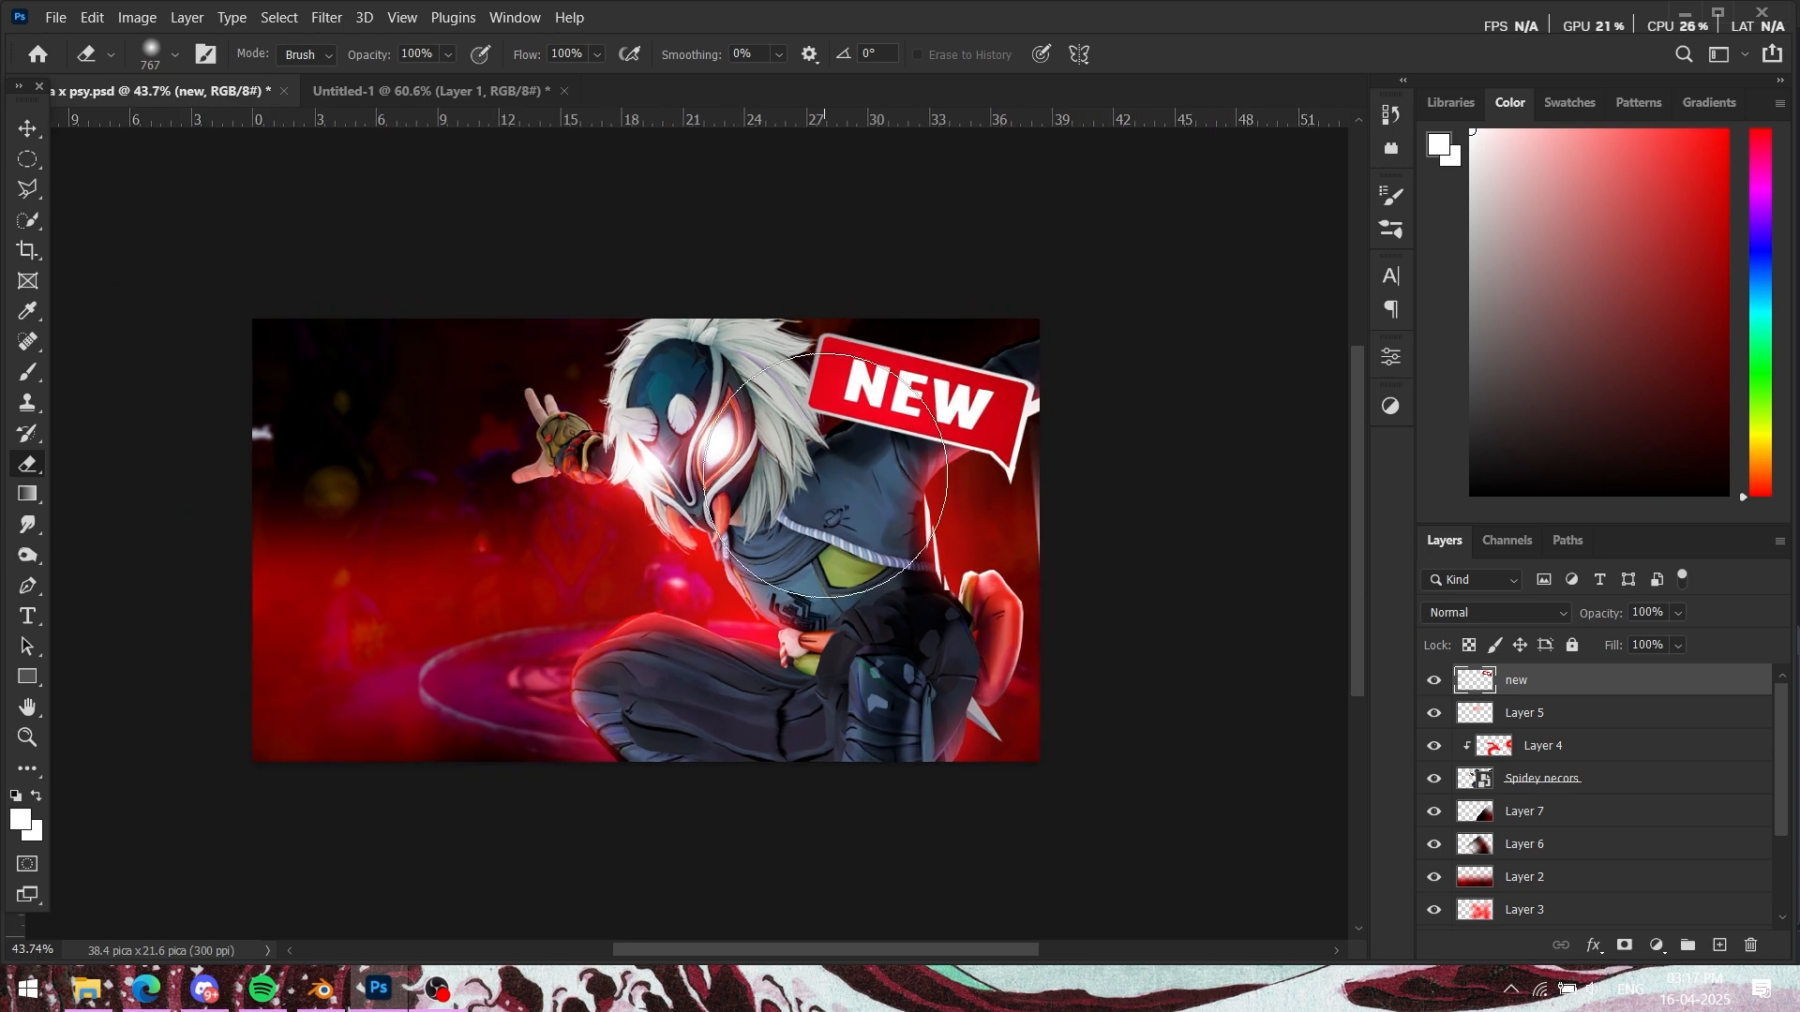
scroll(656, 507, "up", 1)
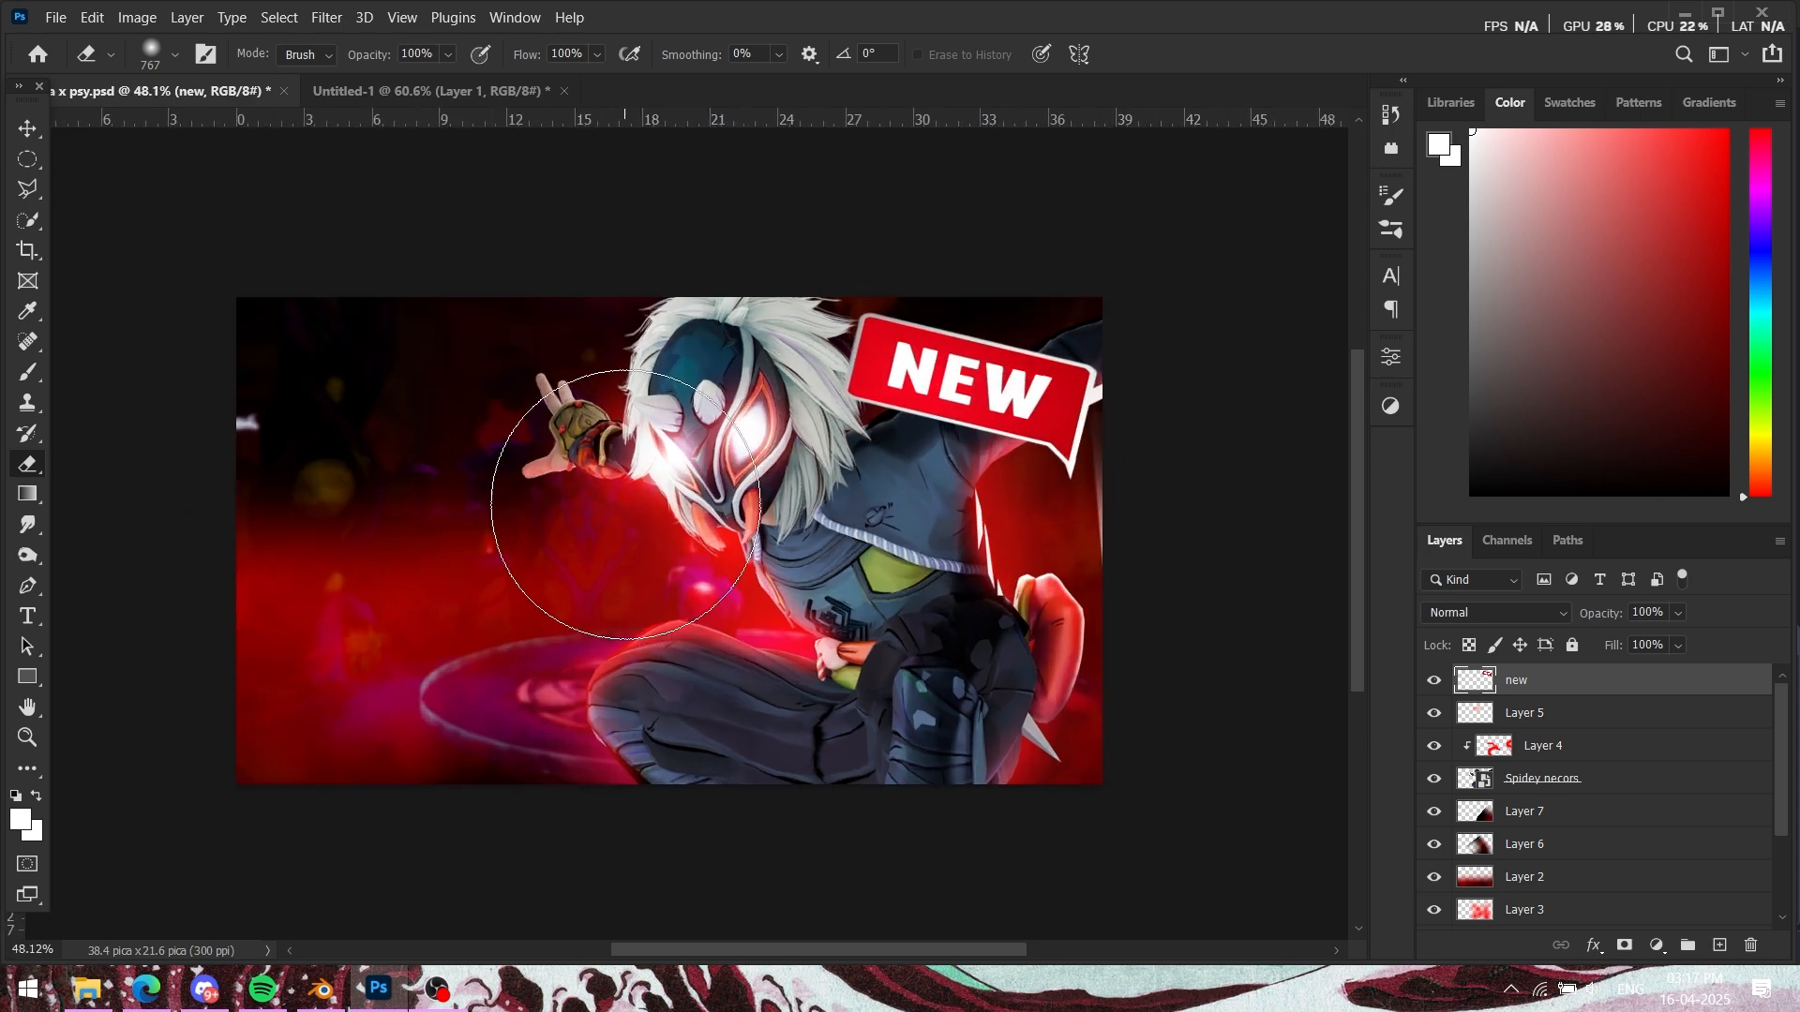
left_click(447, 94)
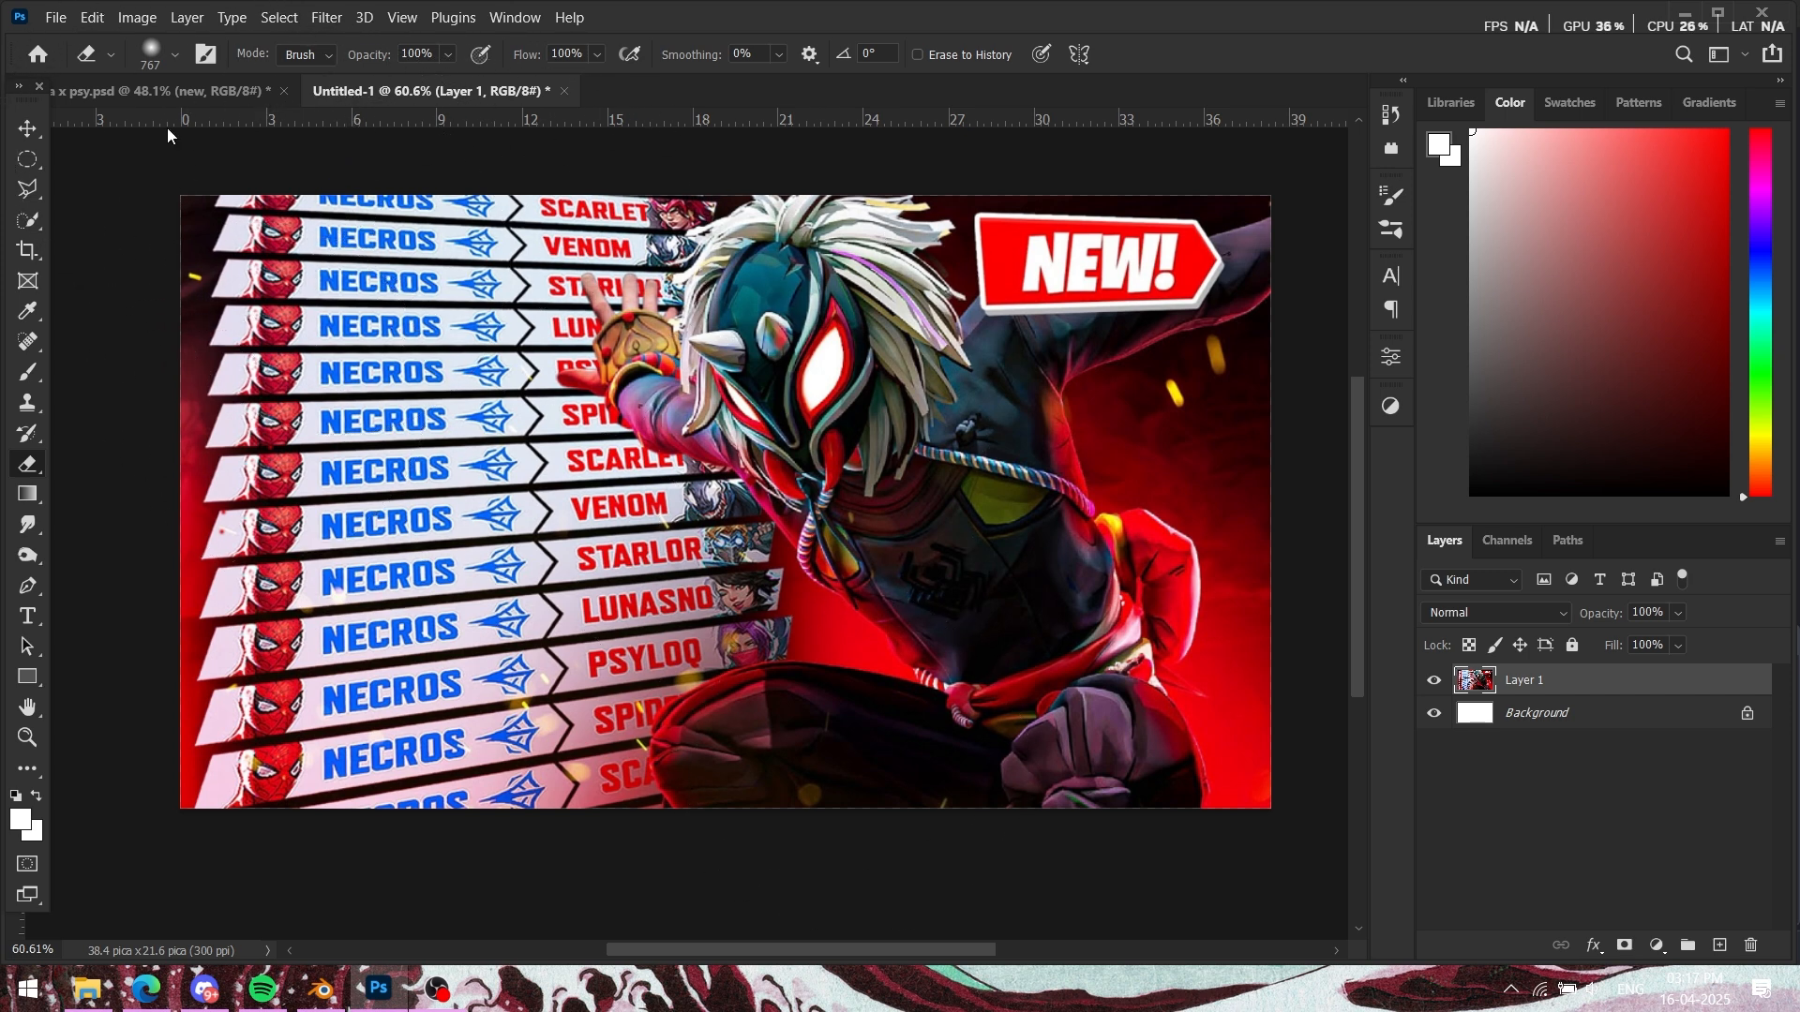
left_click(186, 86)
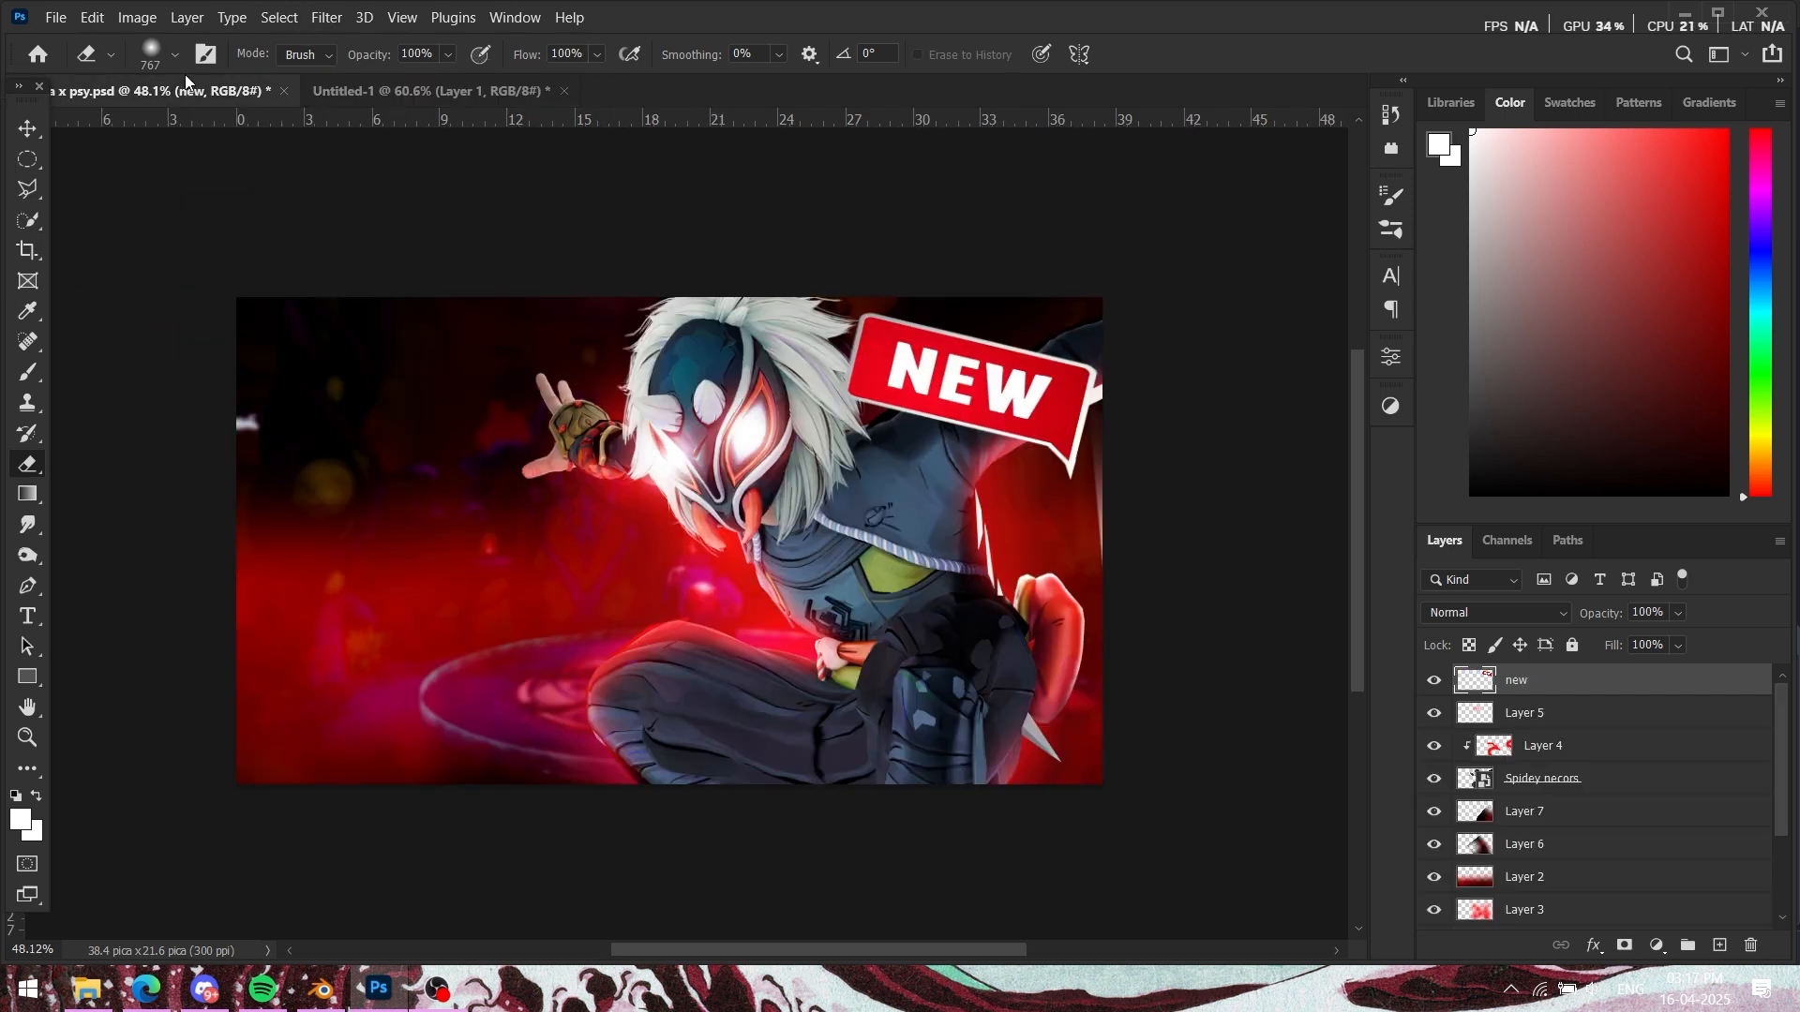
Step: Open kill feed.psd from the PSD folder and paste its kill feed banner as a new layer in the working document
left_click(51, 17)
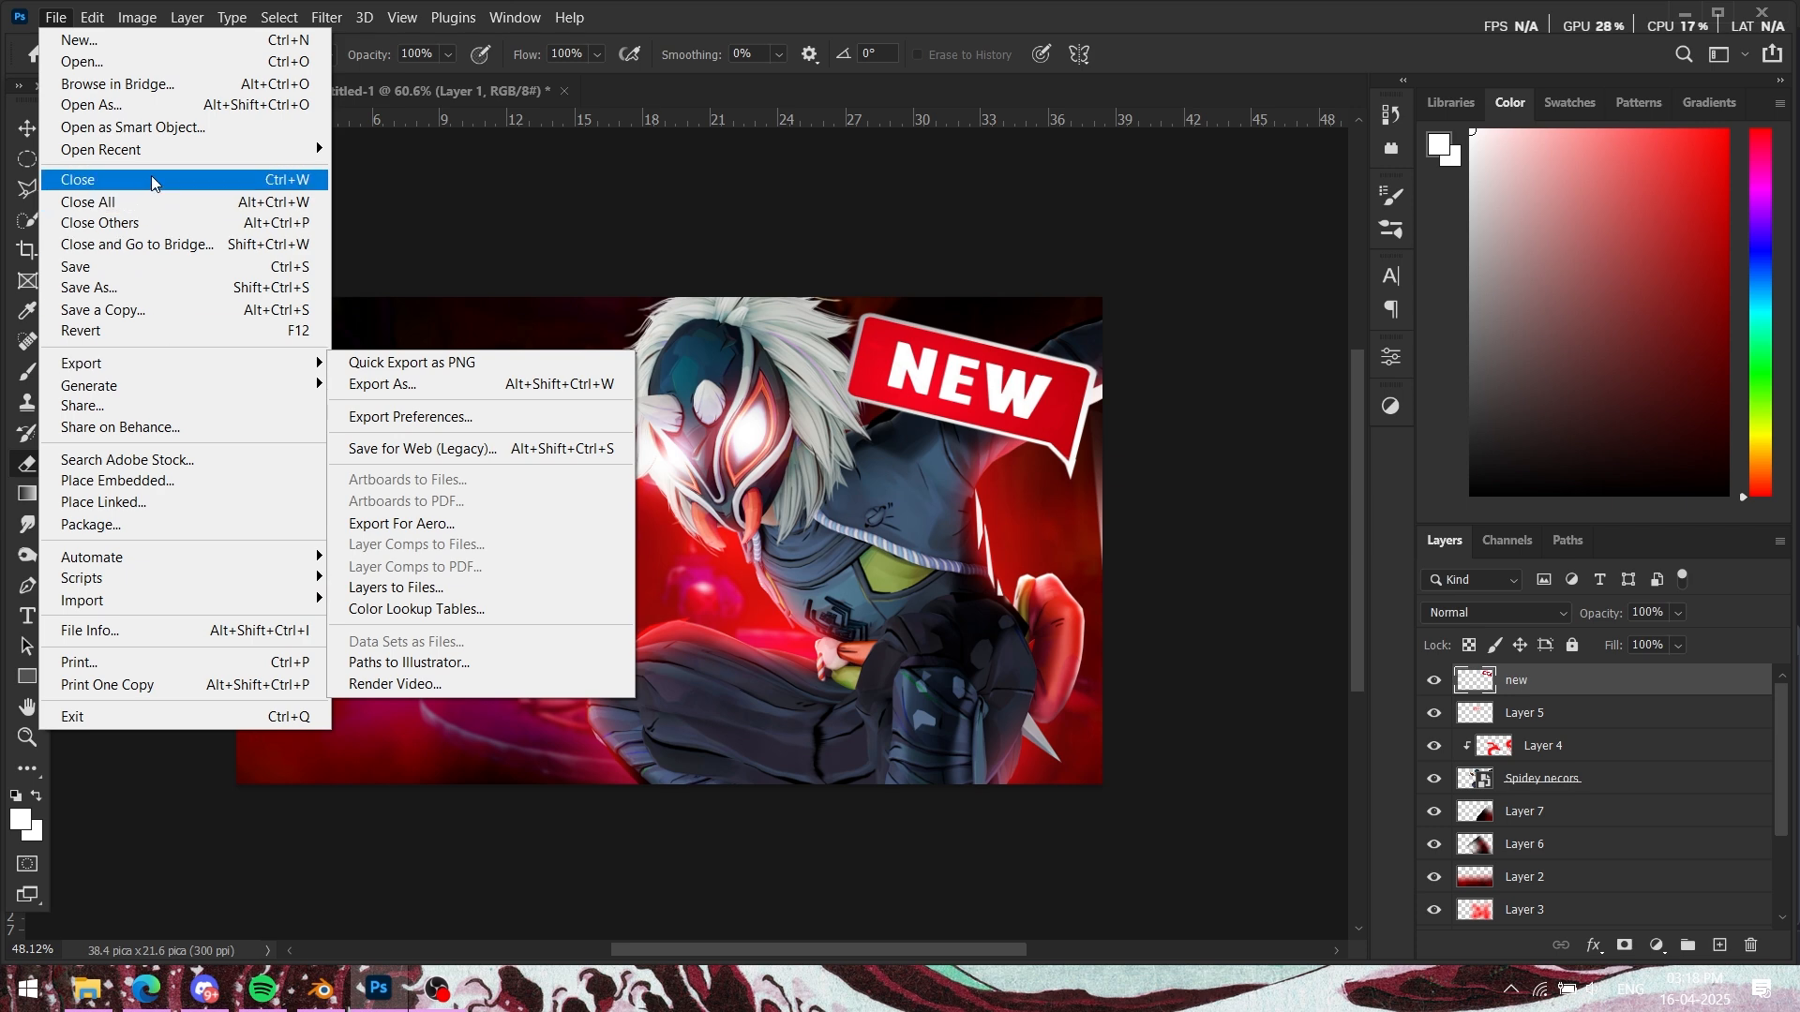
left_click(115, 66)
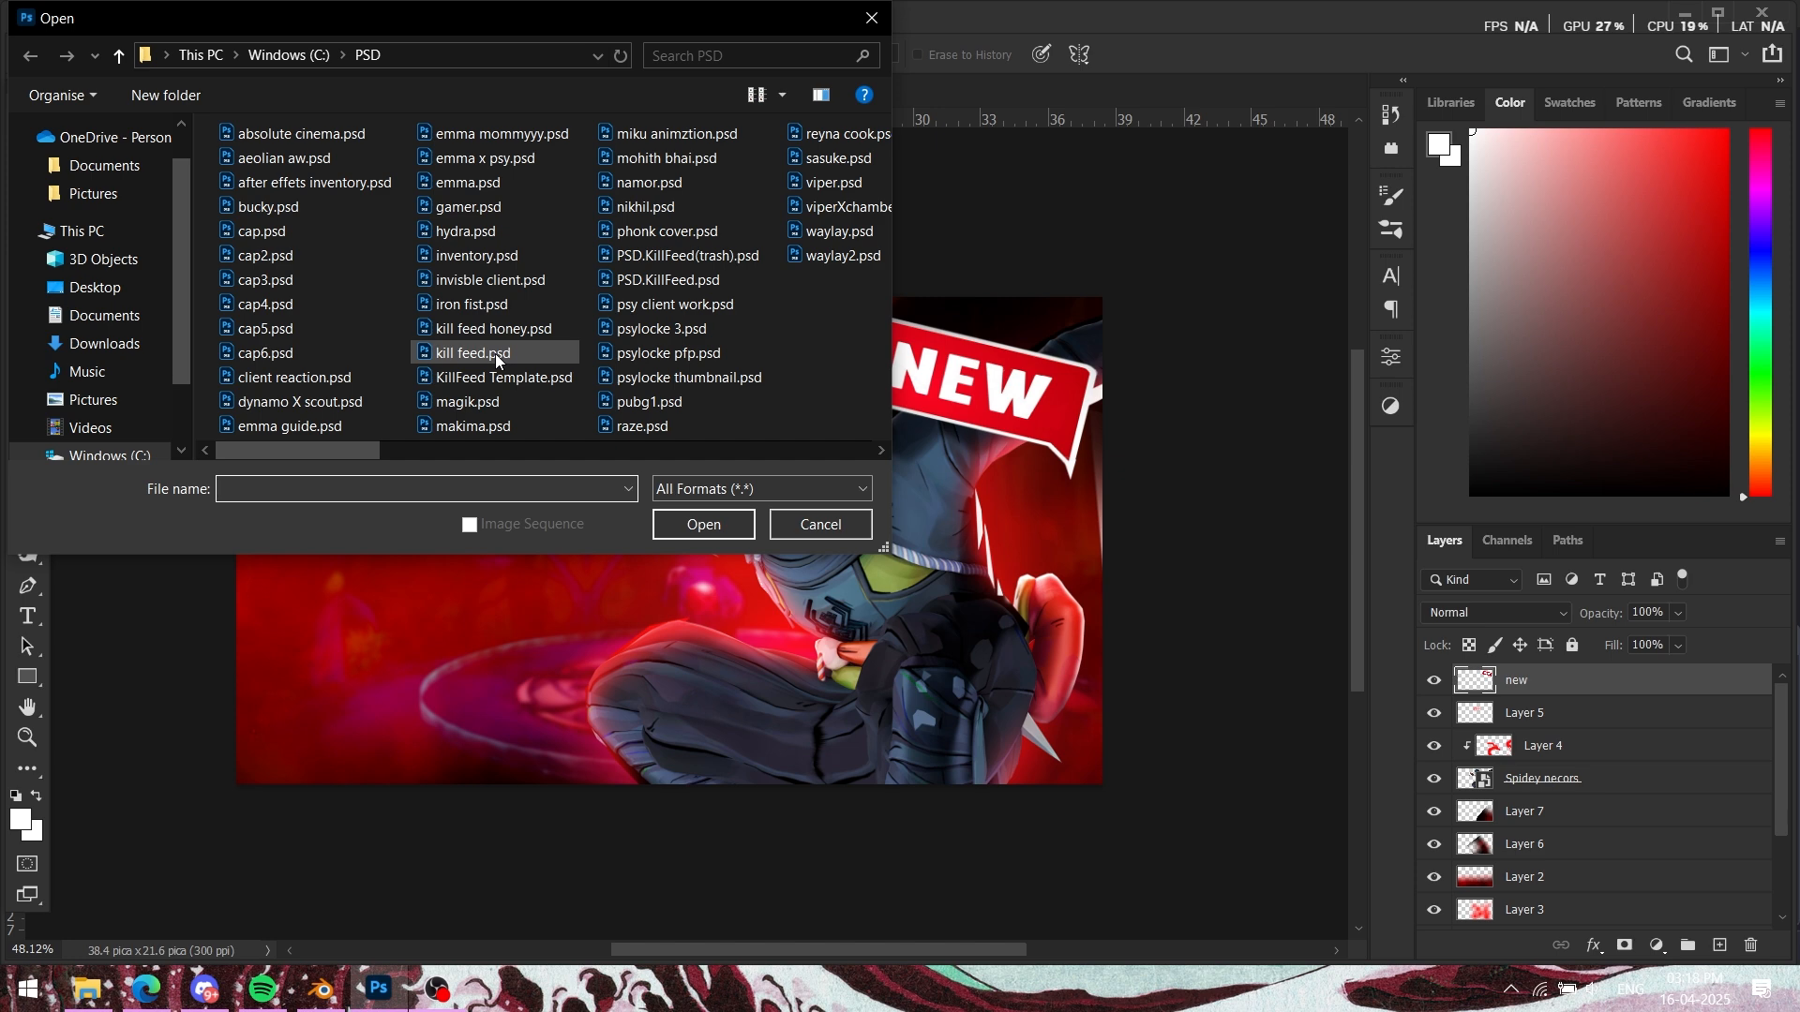
double_click(497, 359)
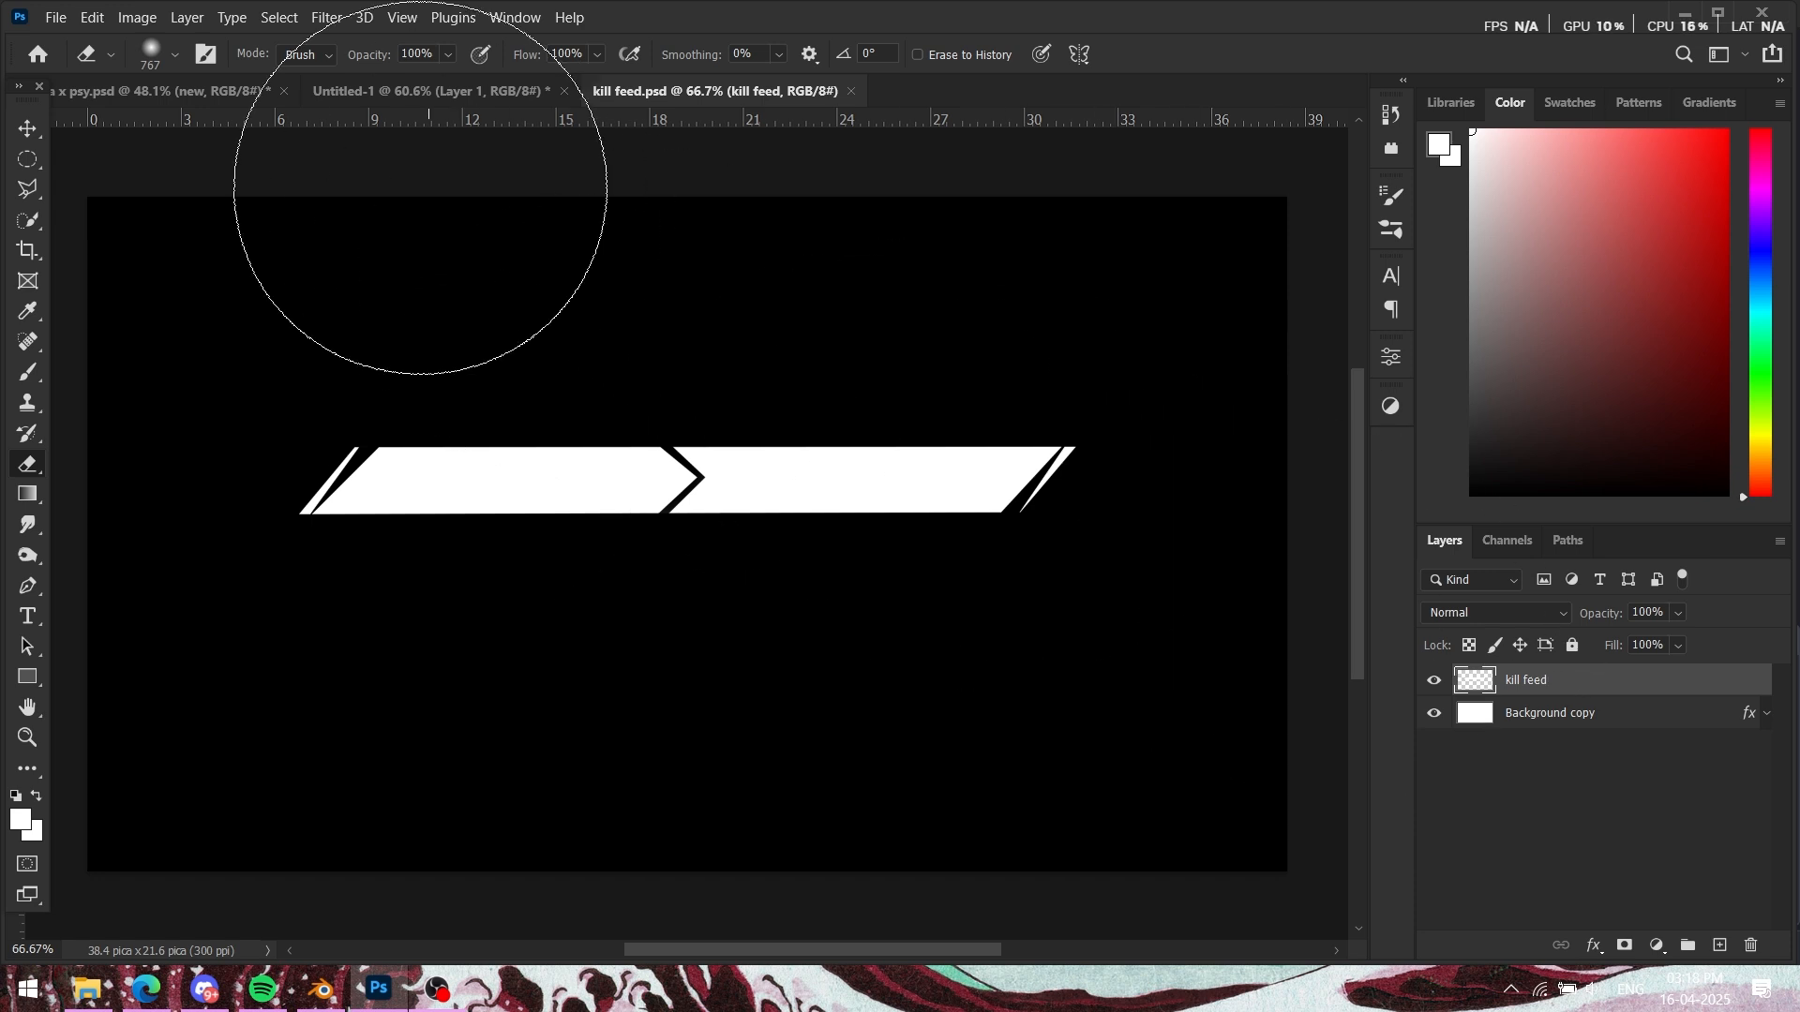
left_click(404, 90)
left_click(170, 89)
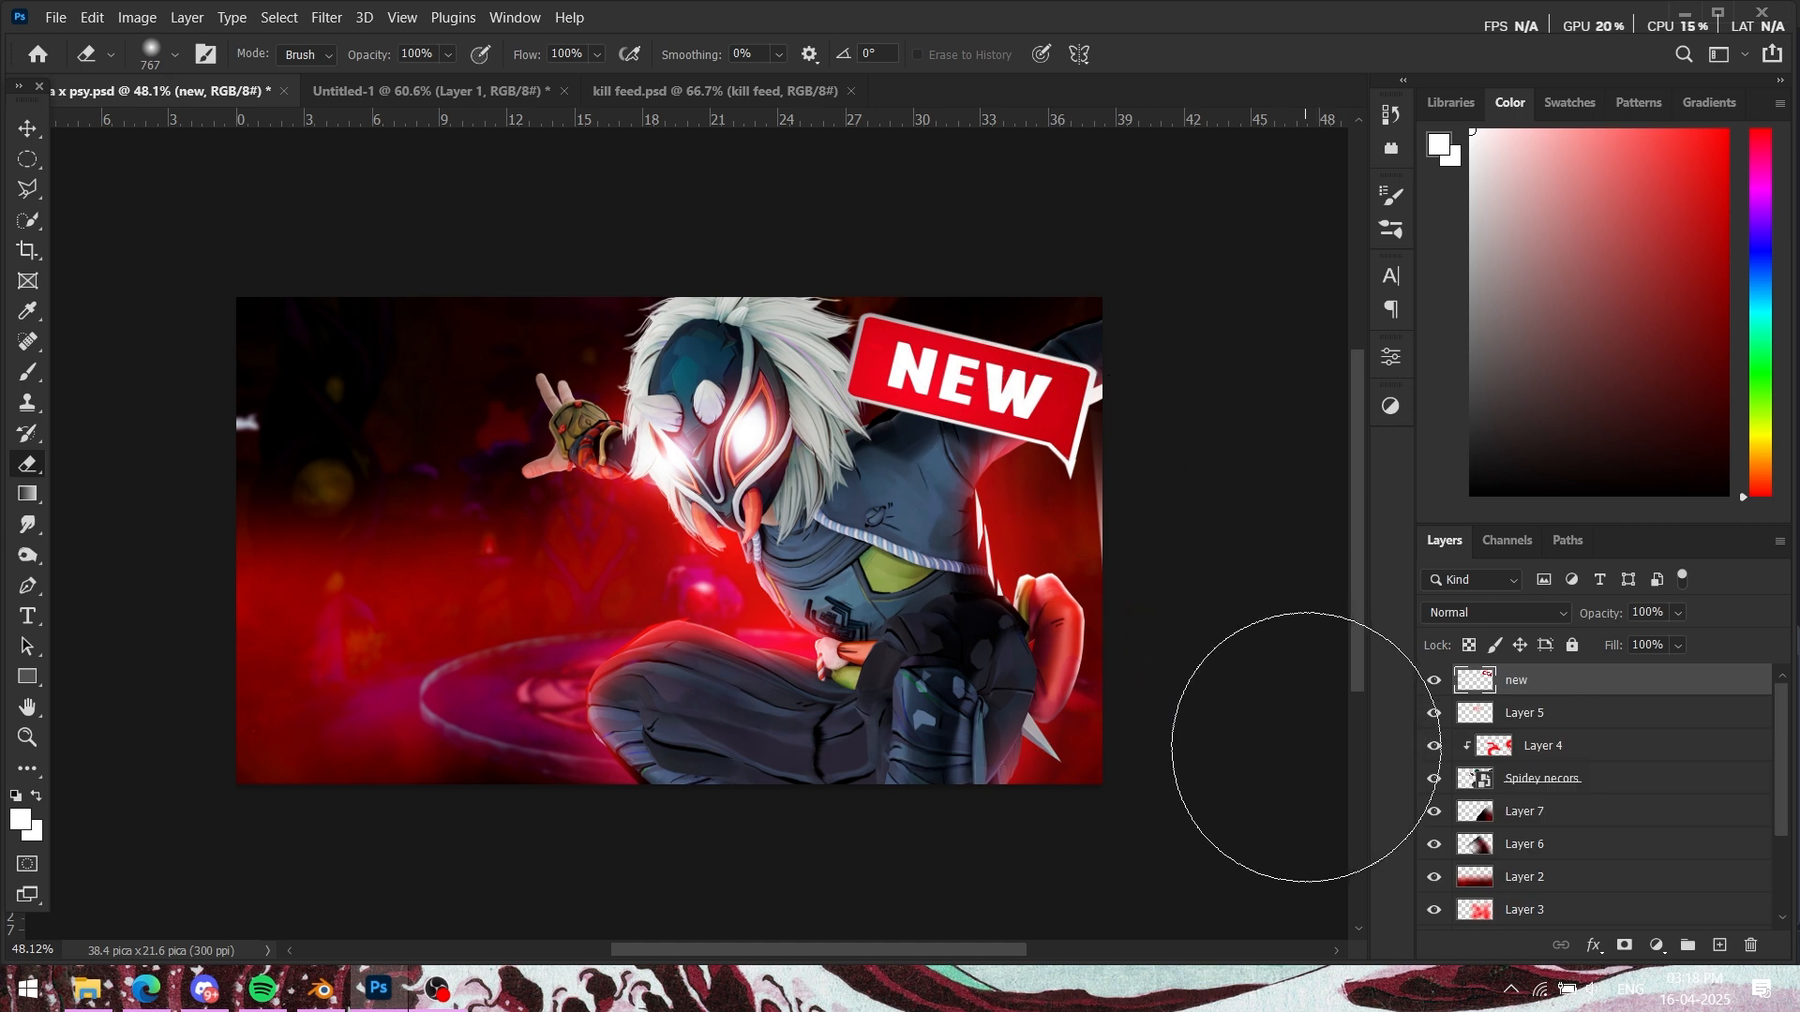
key("ctrl+v")
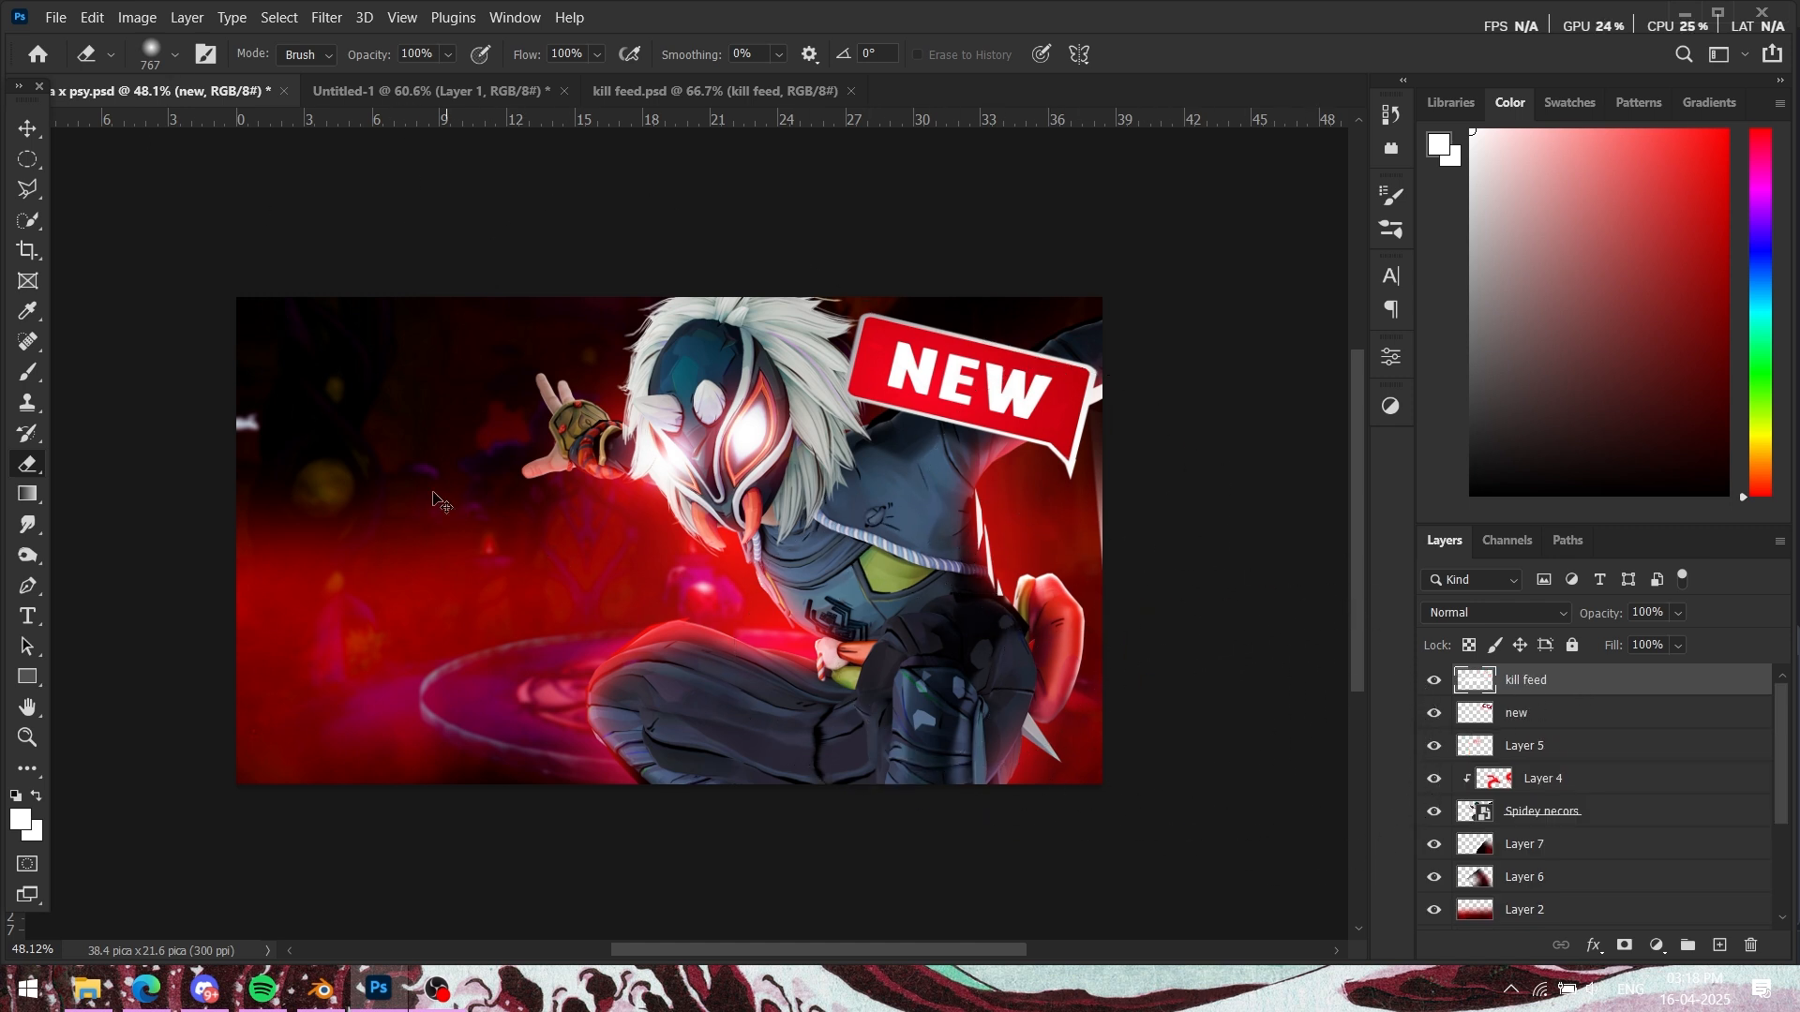
key("ctrl+t")
left_click_drag(745, 561, 503, 409)
scroll(669, 488, "up", 3)
scroll(670, 488, "down", 3)
scroll(549, 409, "up", 1)
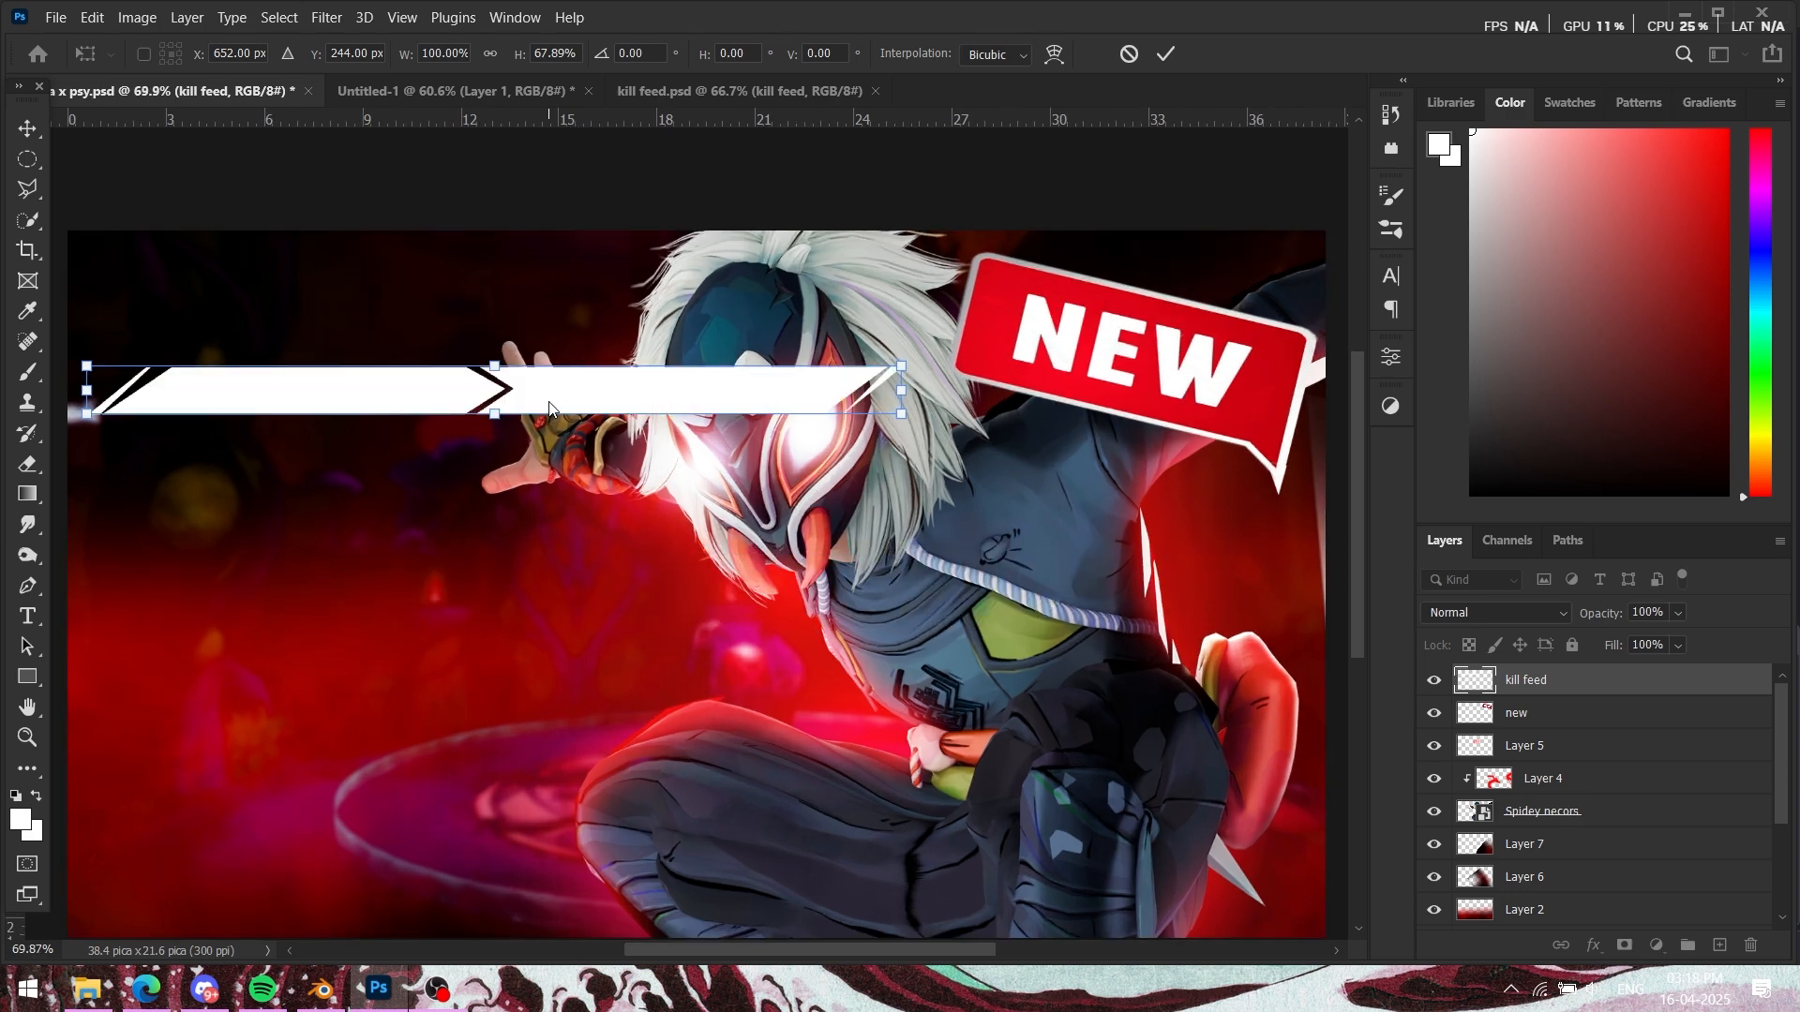
Step: Check the kill feed placement in the Untitled-1 thumbnail, then move the full-size kill feed banner to X 680 px, Y 162.5 px
left_click(492, 87)
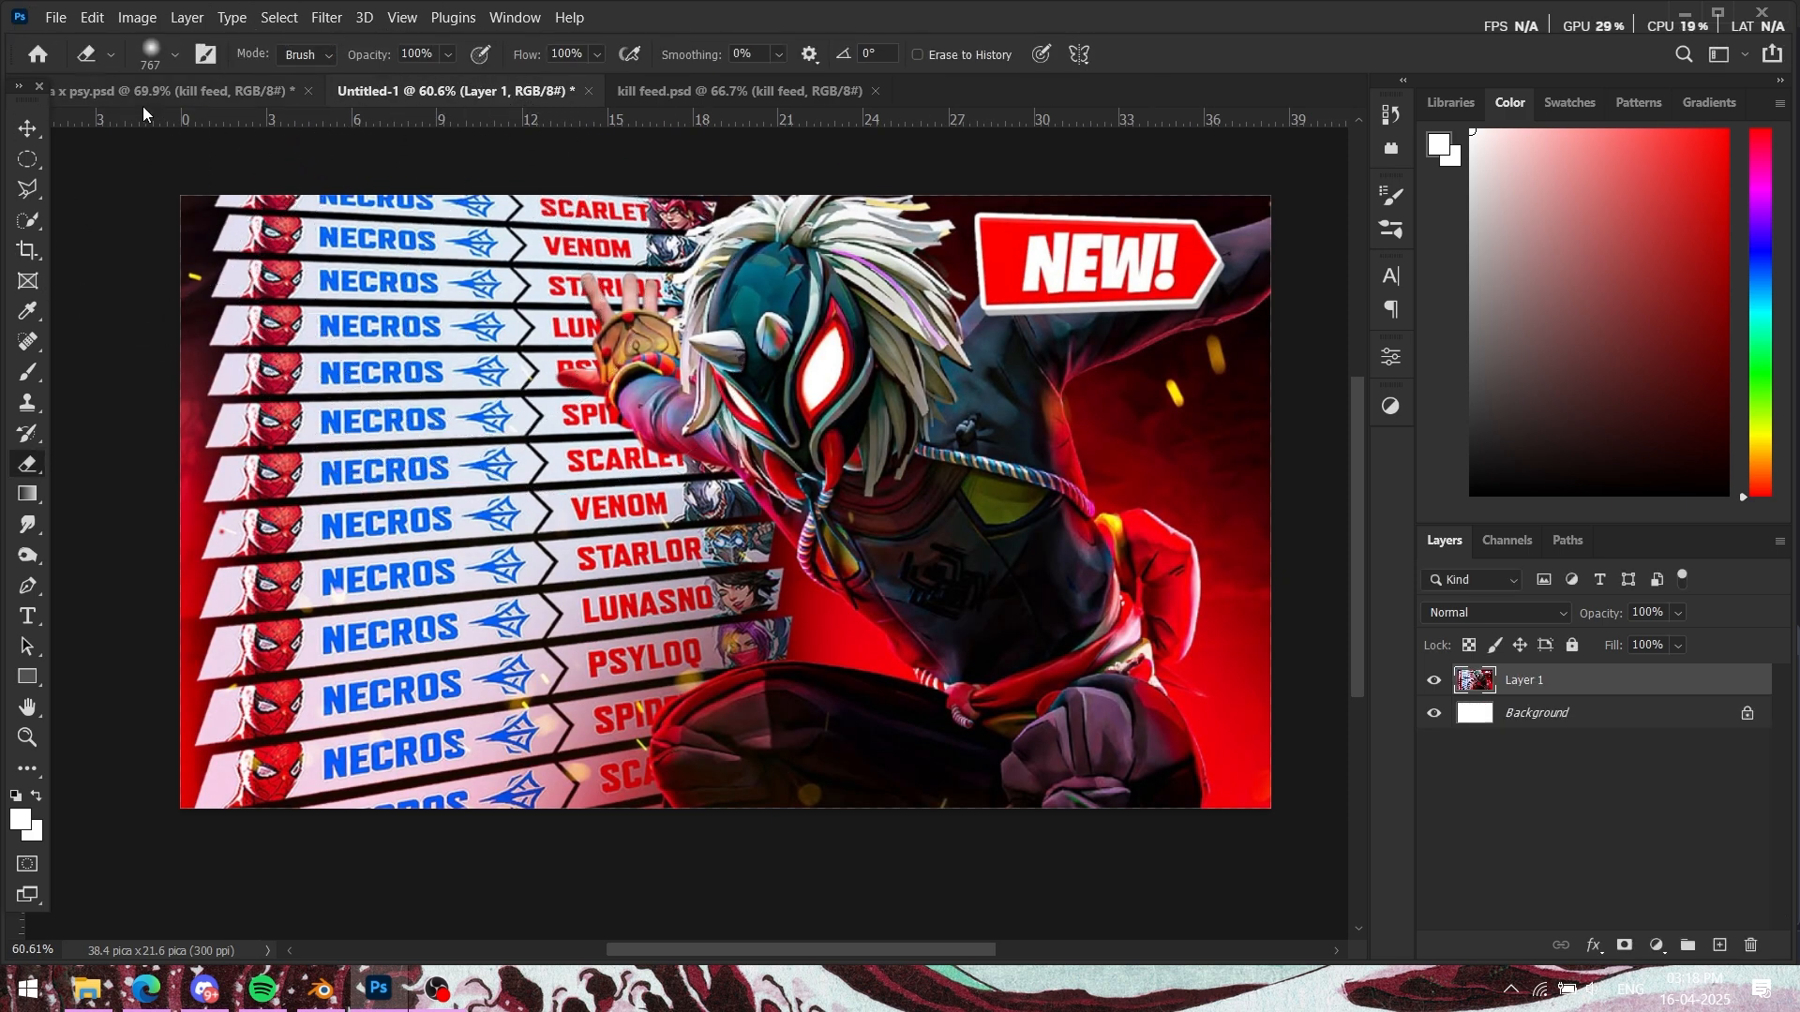
left_click(169, 90)
key("ctrl+t")
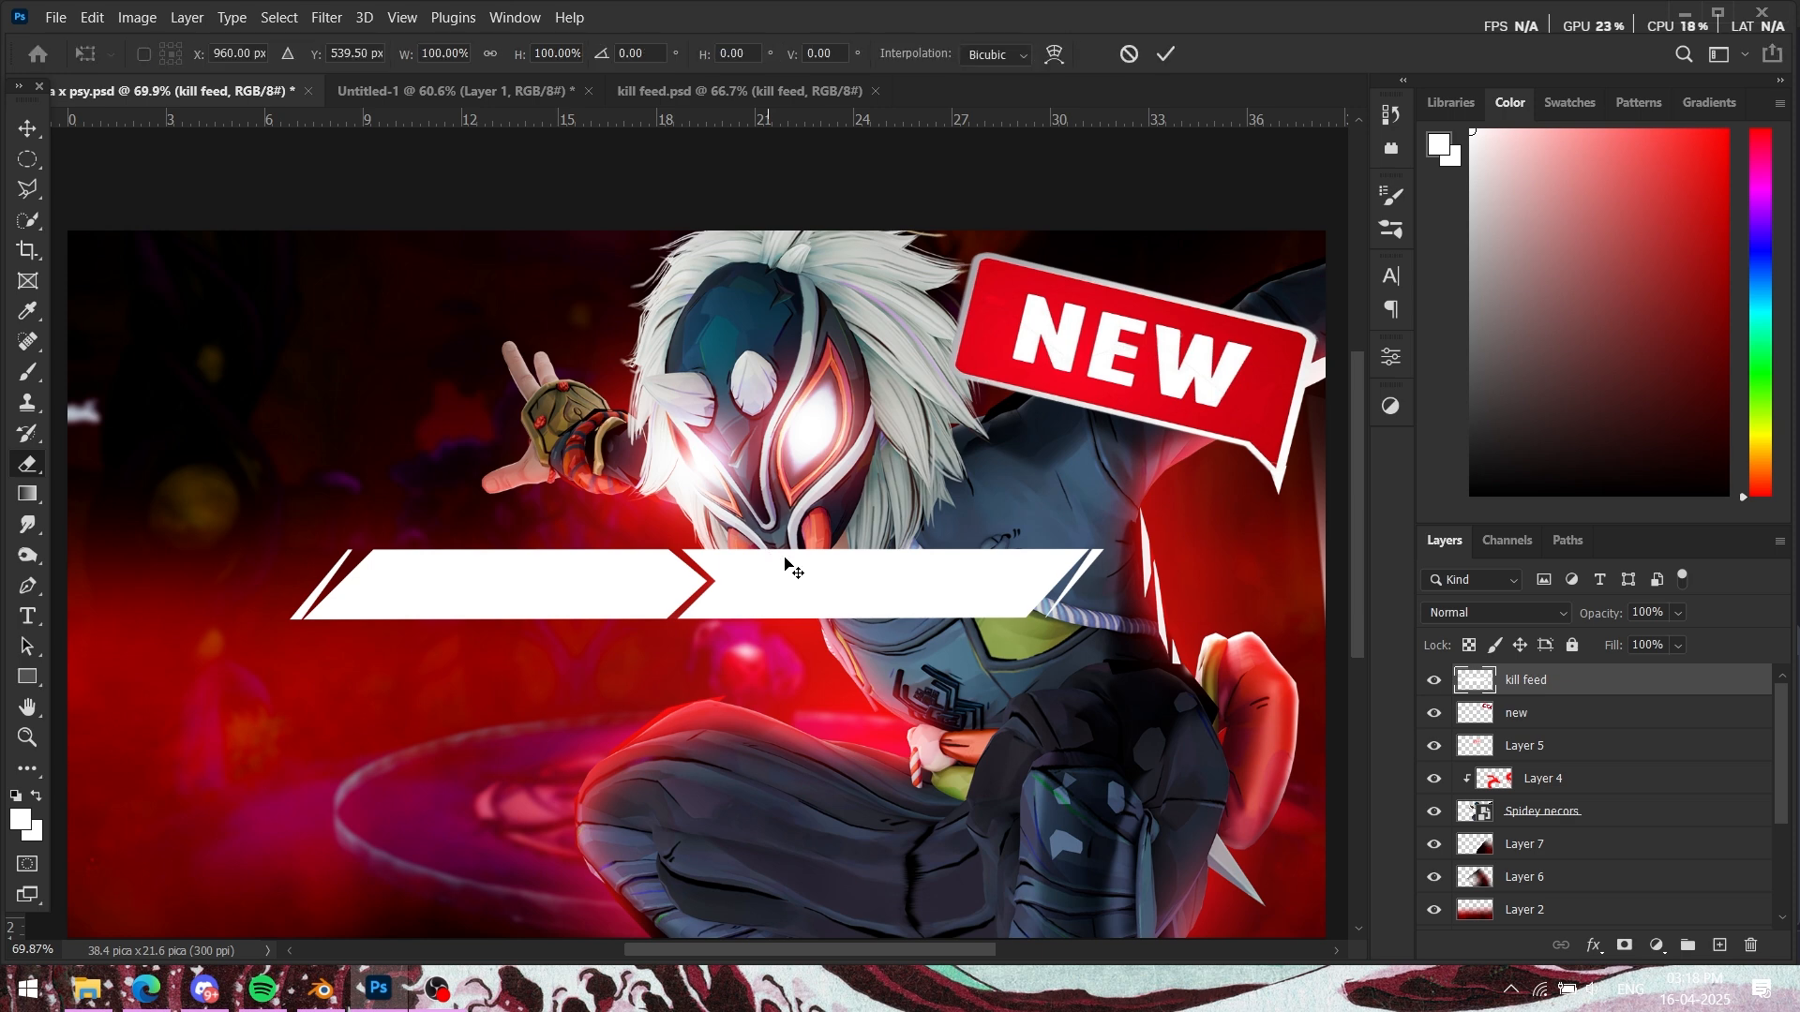
left_click_drag(787, 562, 604, 368)
scroll(604, 368, "down", 1)
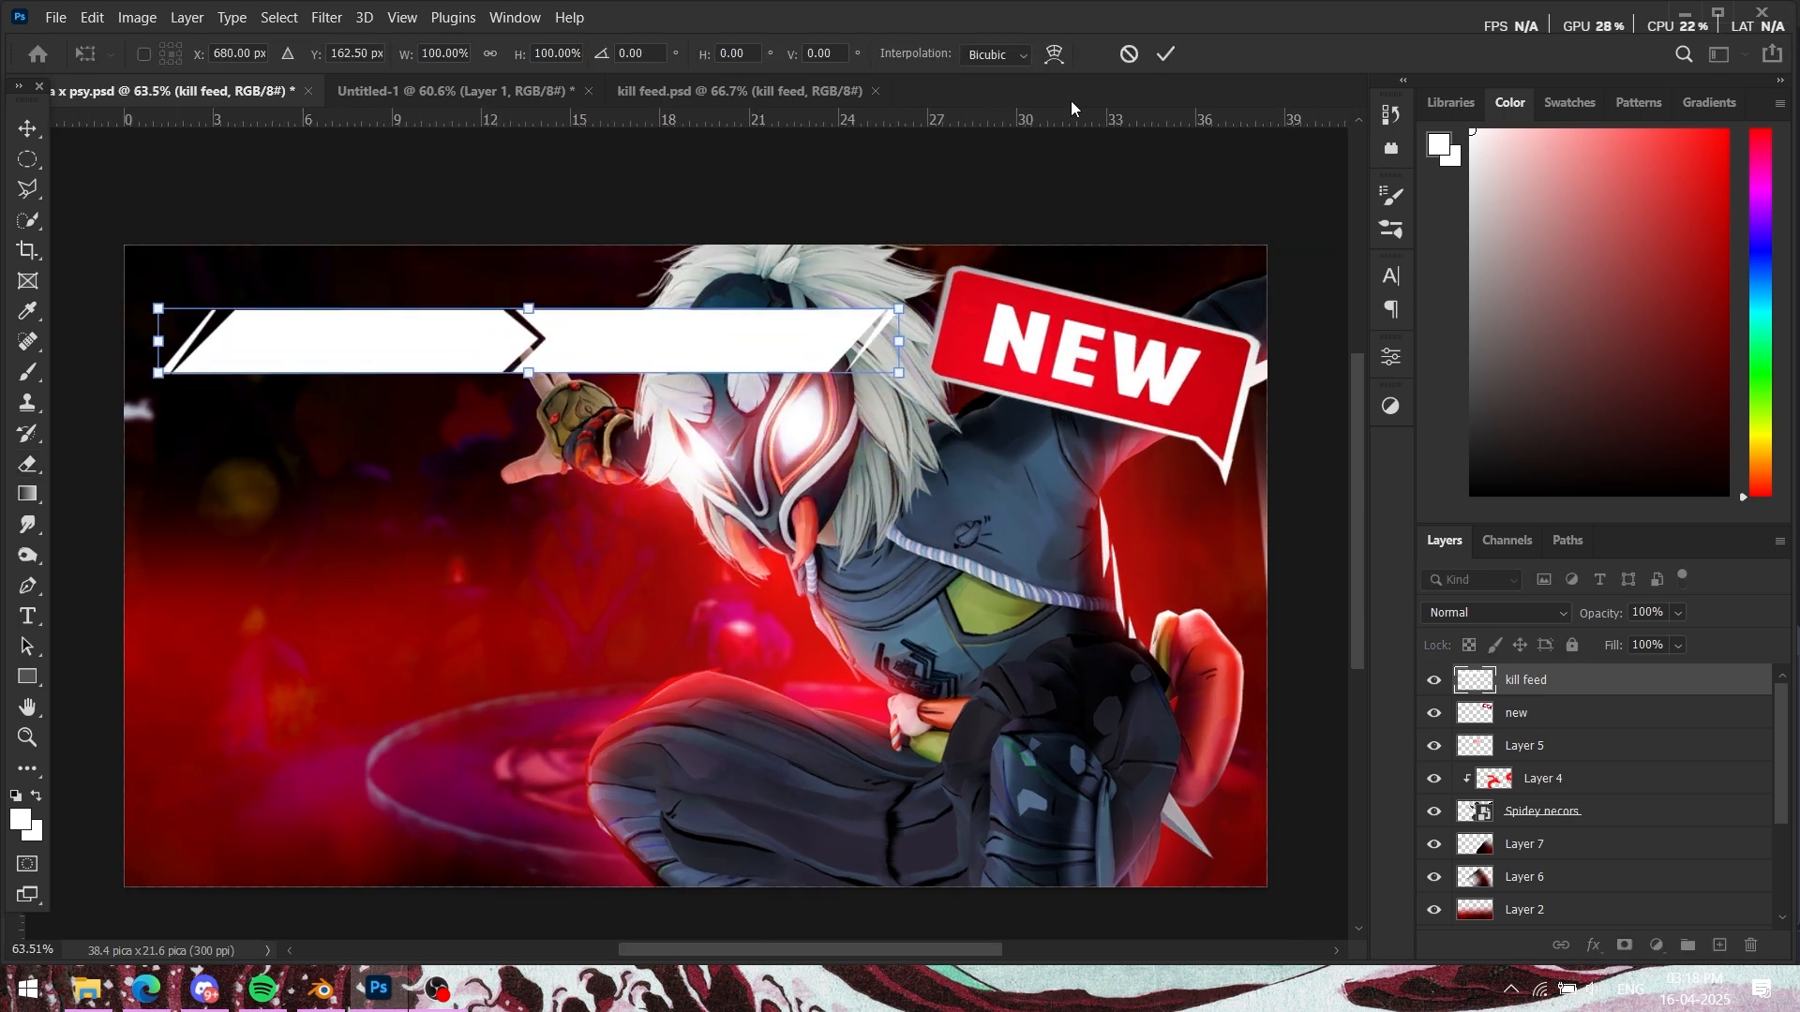
left_click(1168, 57)
key("e")
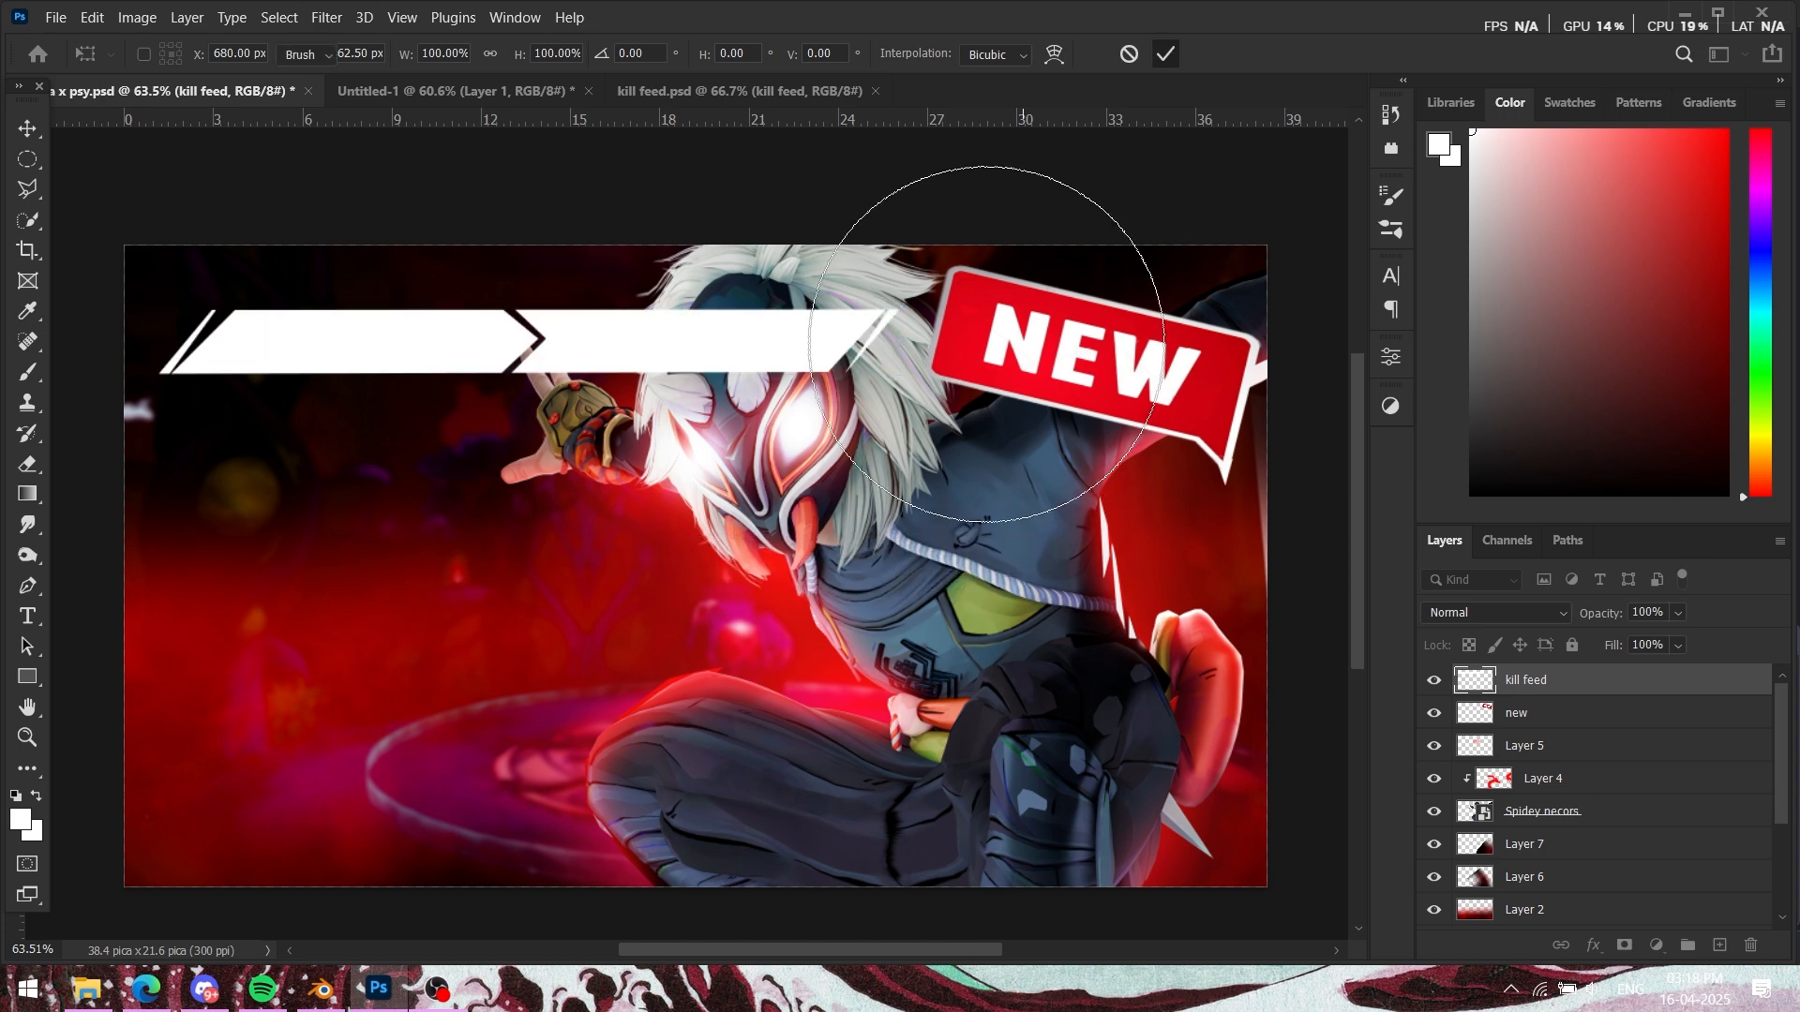
Step: Close kill feed.psd and examine the stacked kill feed rows in the Untitled-1 thumbnail before returning to the working document
scroll(689, 281, "up", 1)
scroll(689, 325, "left", 3)
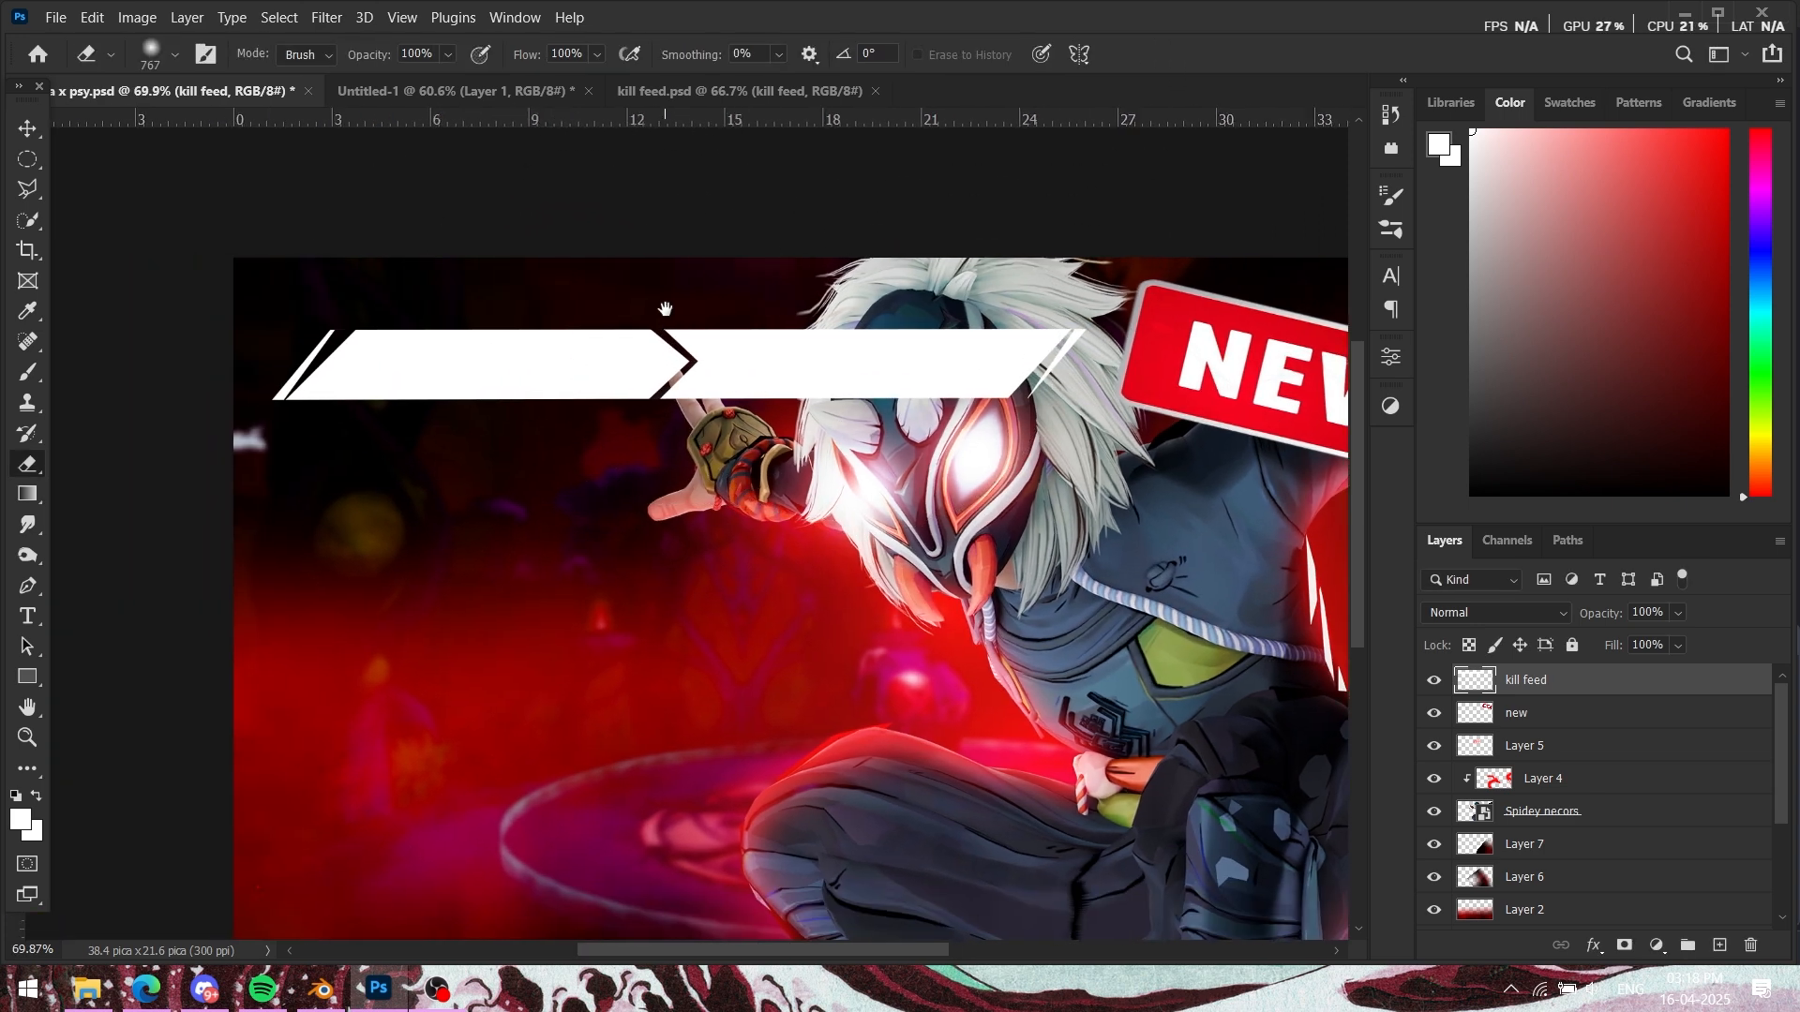
left_click(672, 89)
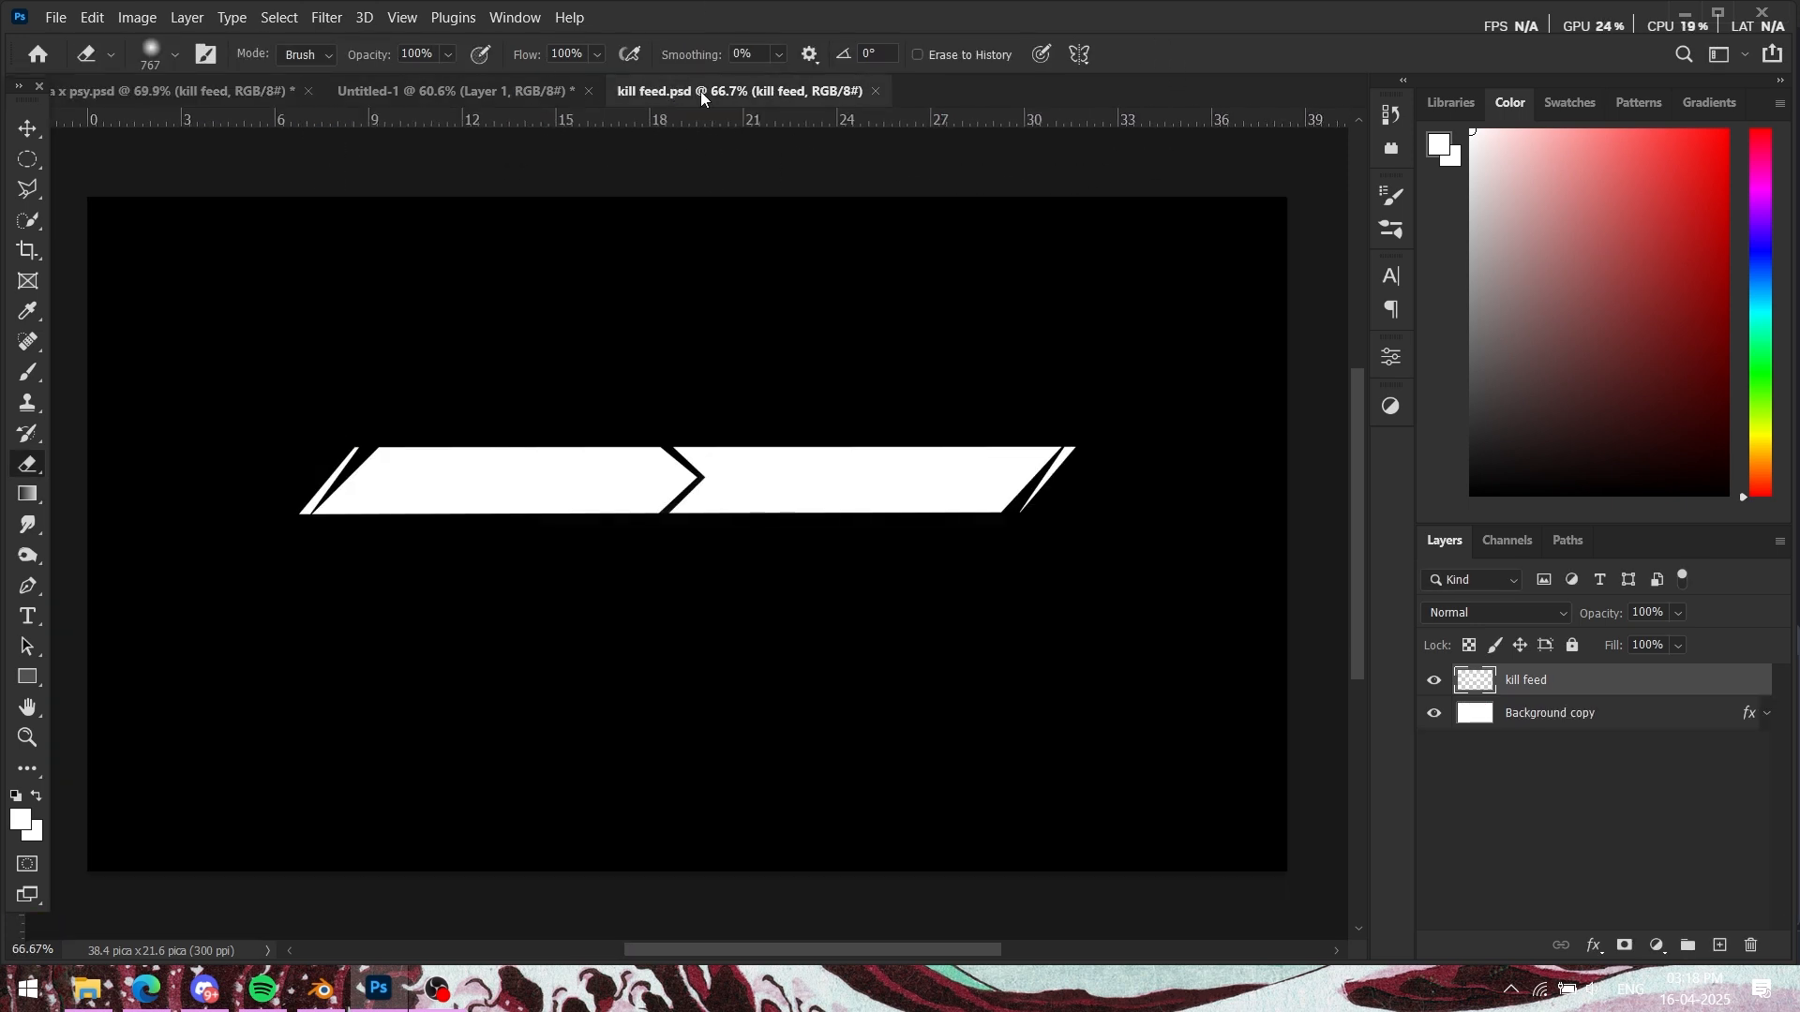
left_click(876, 91)
left_click(460, 93)
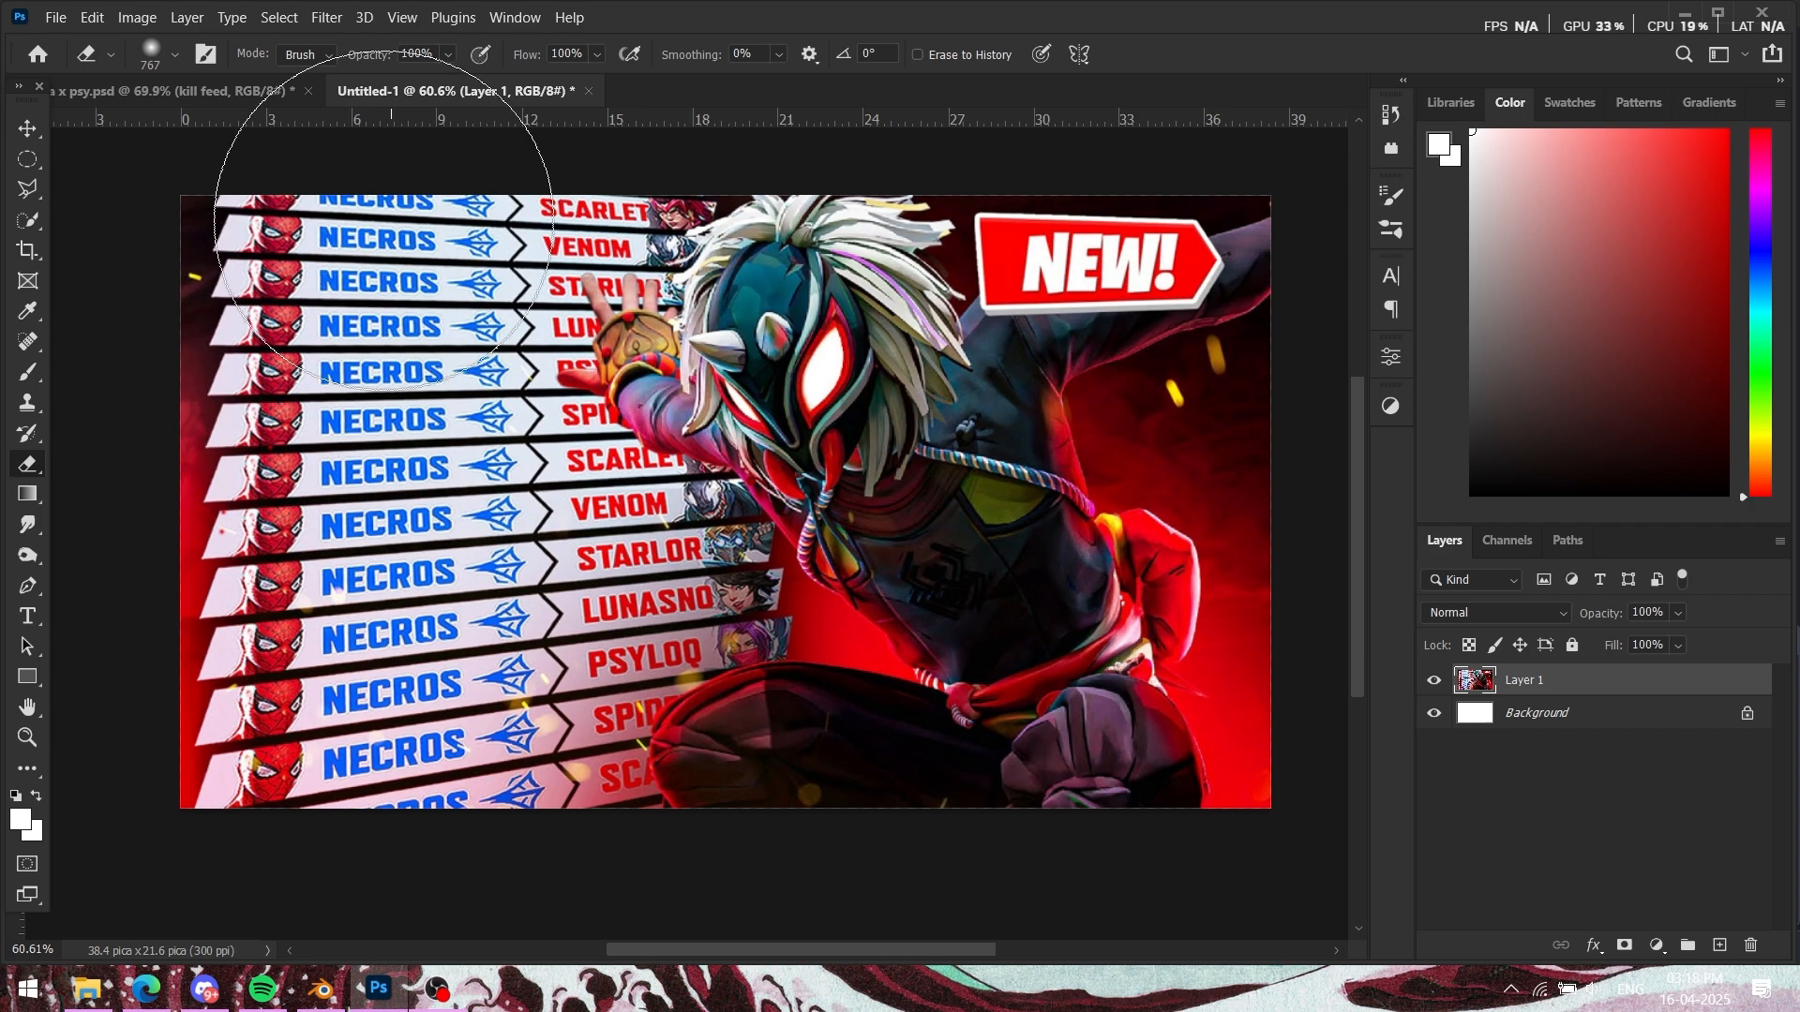
scroll(282, 252, "up", 3)
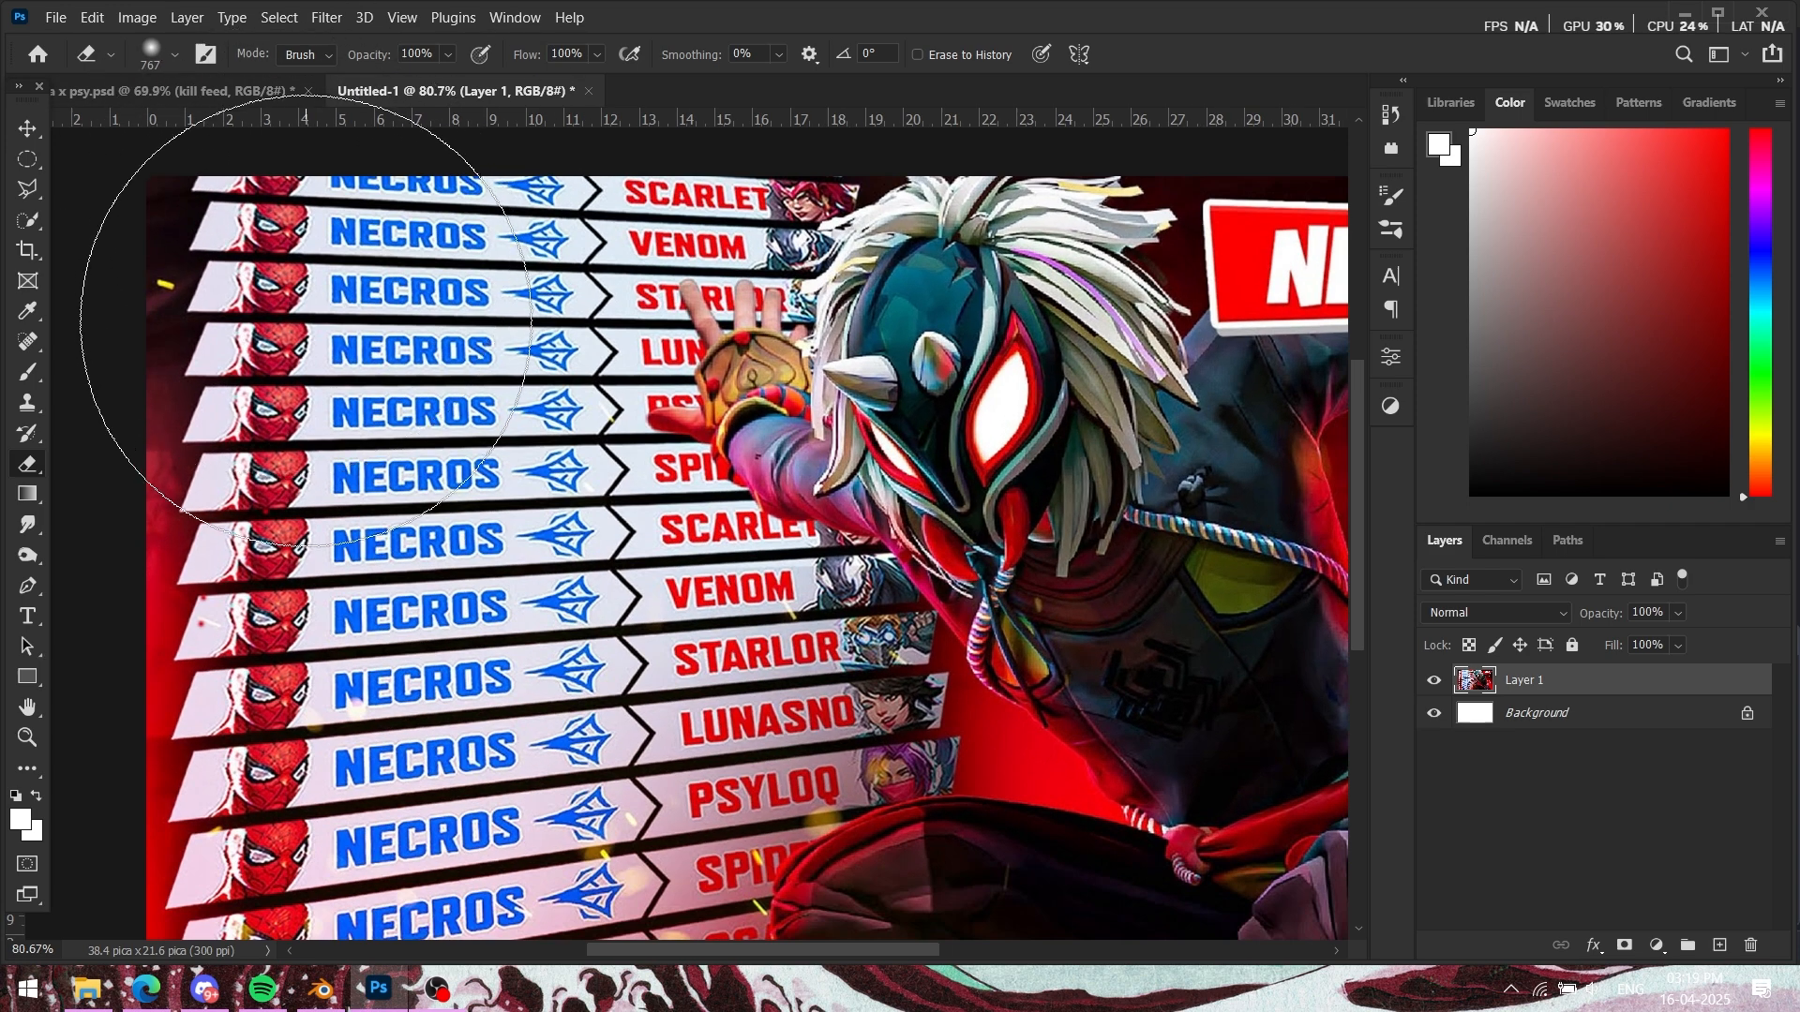
scroll(286, 300, "down", 2)
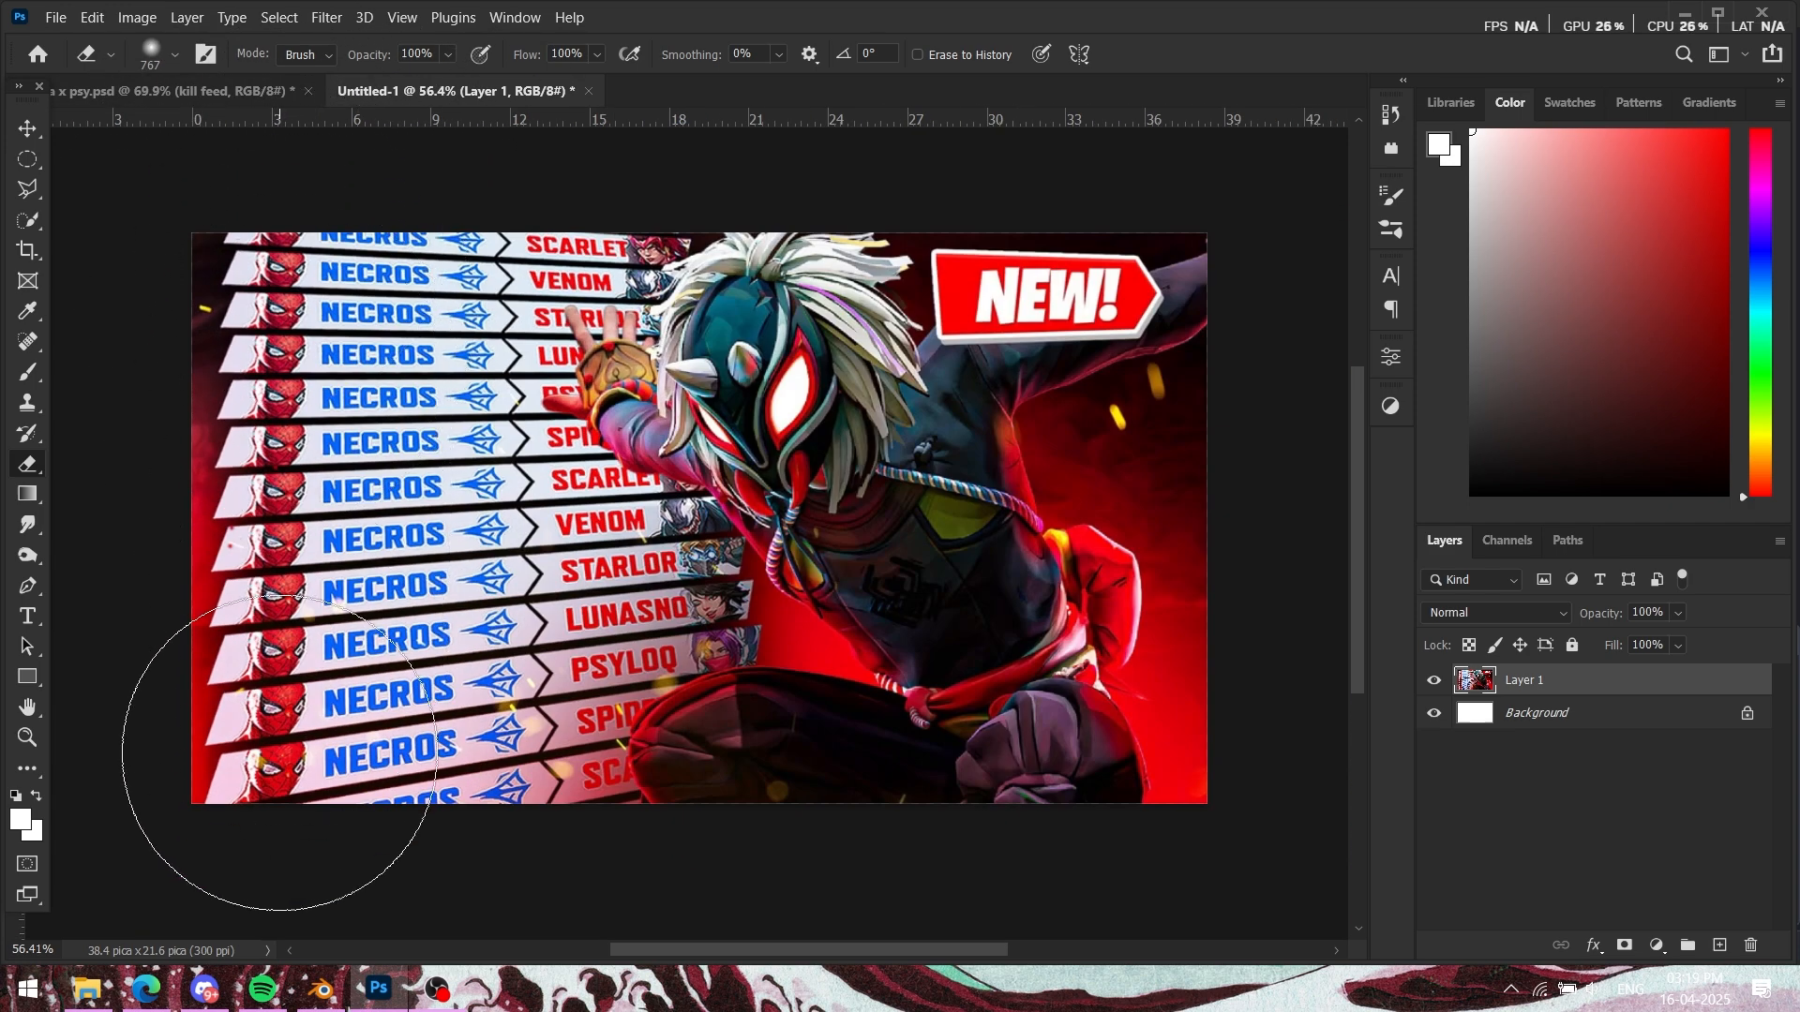
left_click(169, 91)
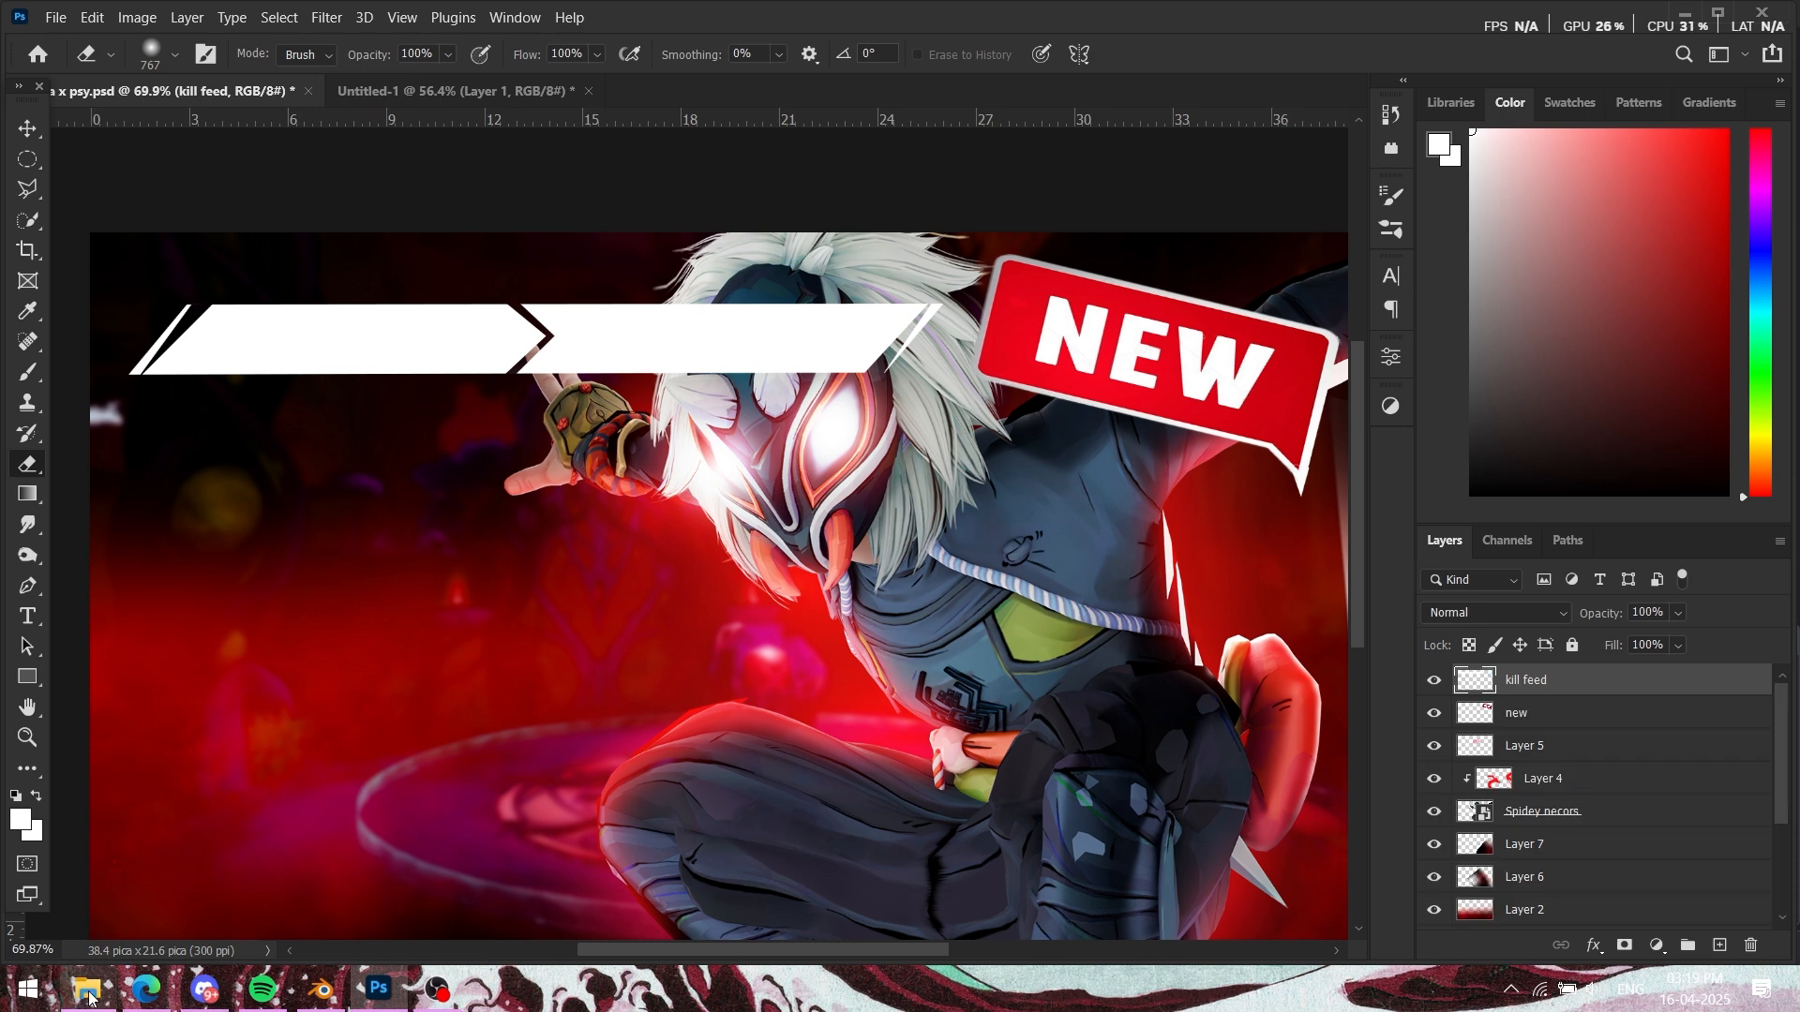
Step: Place the Spider-Man portrait img_battle_10360_avatar.png from the Rivals Assets folder into the working document
left_click(88, 991)
scroll(892, 505, "down", 3)
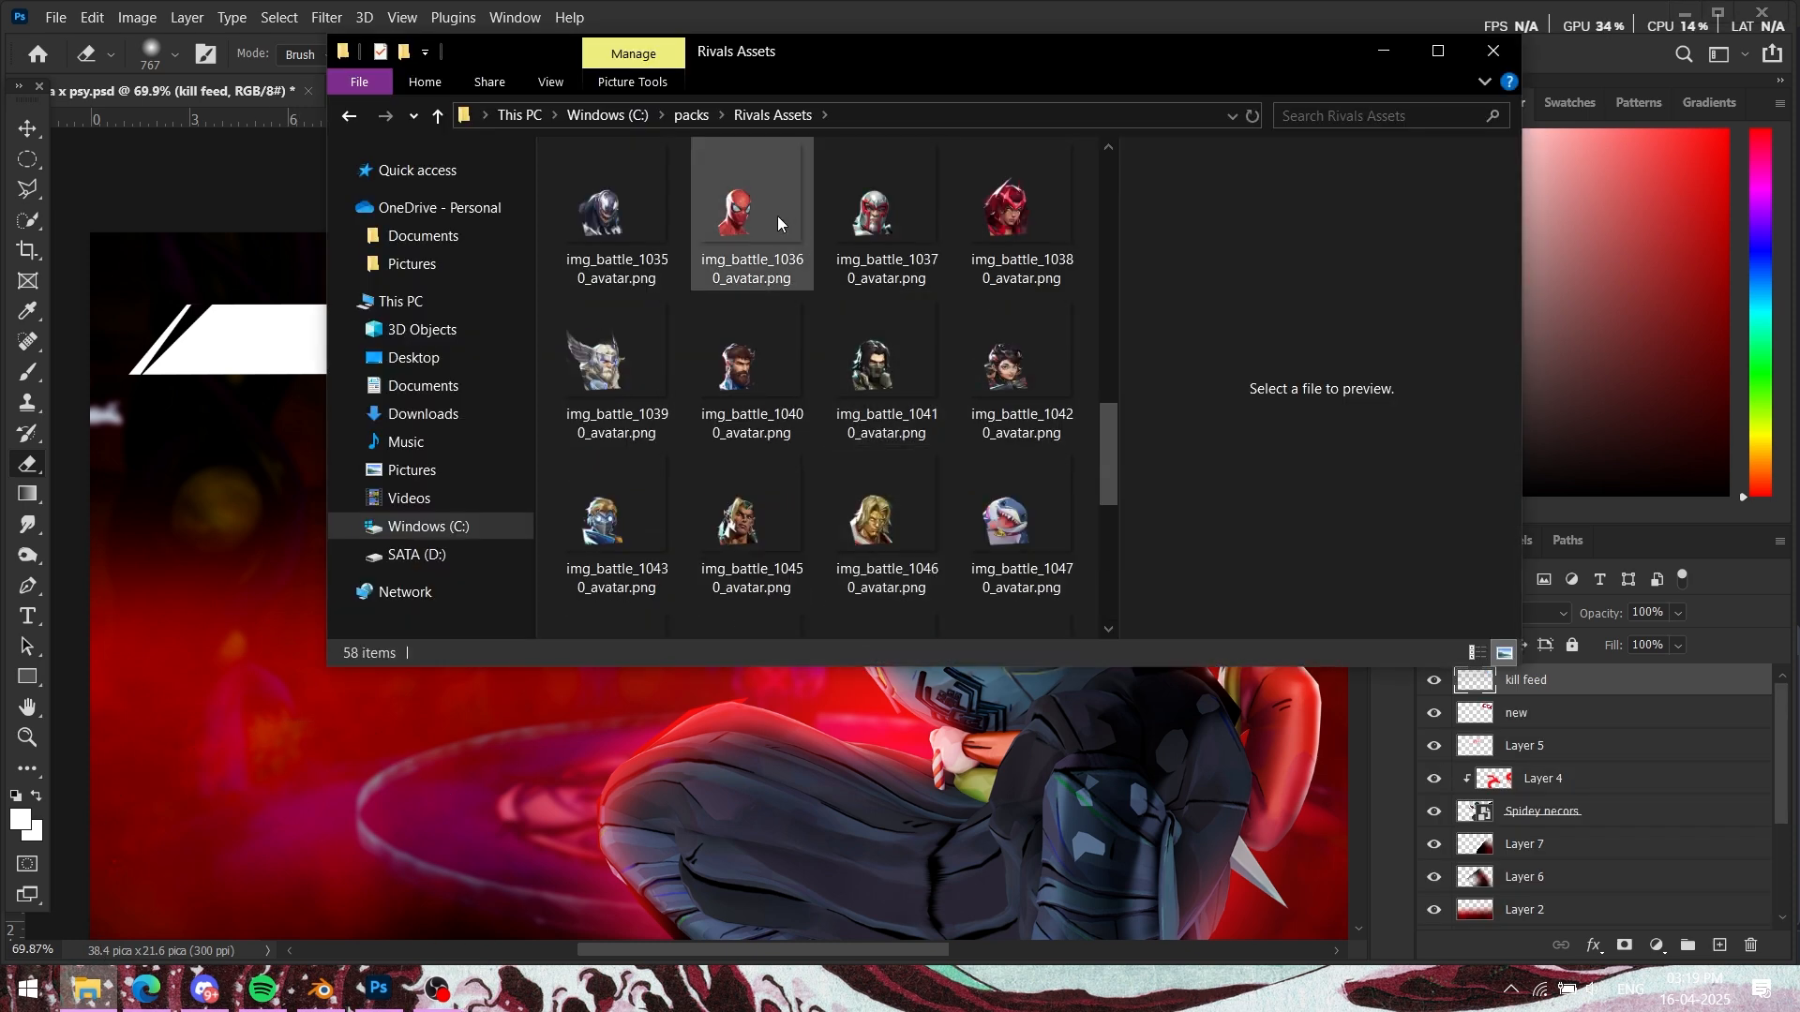
left_click_drag(778, 215, 246, 404)
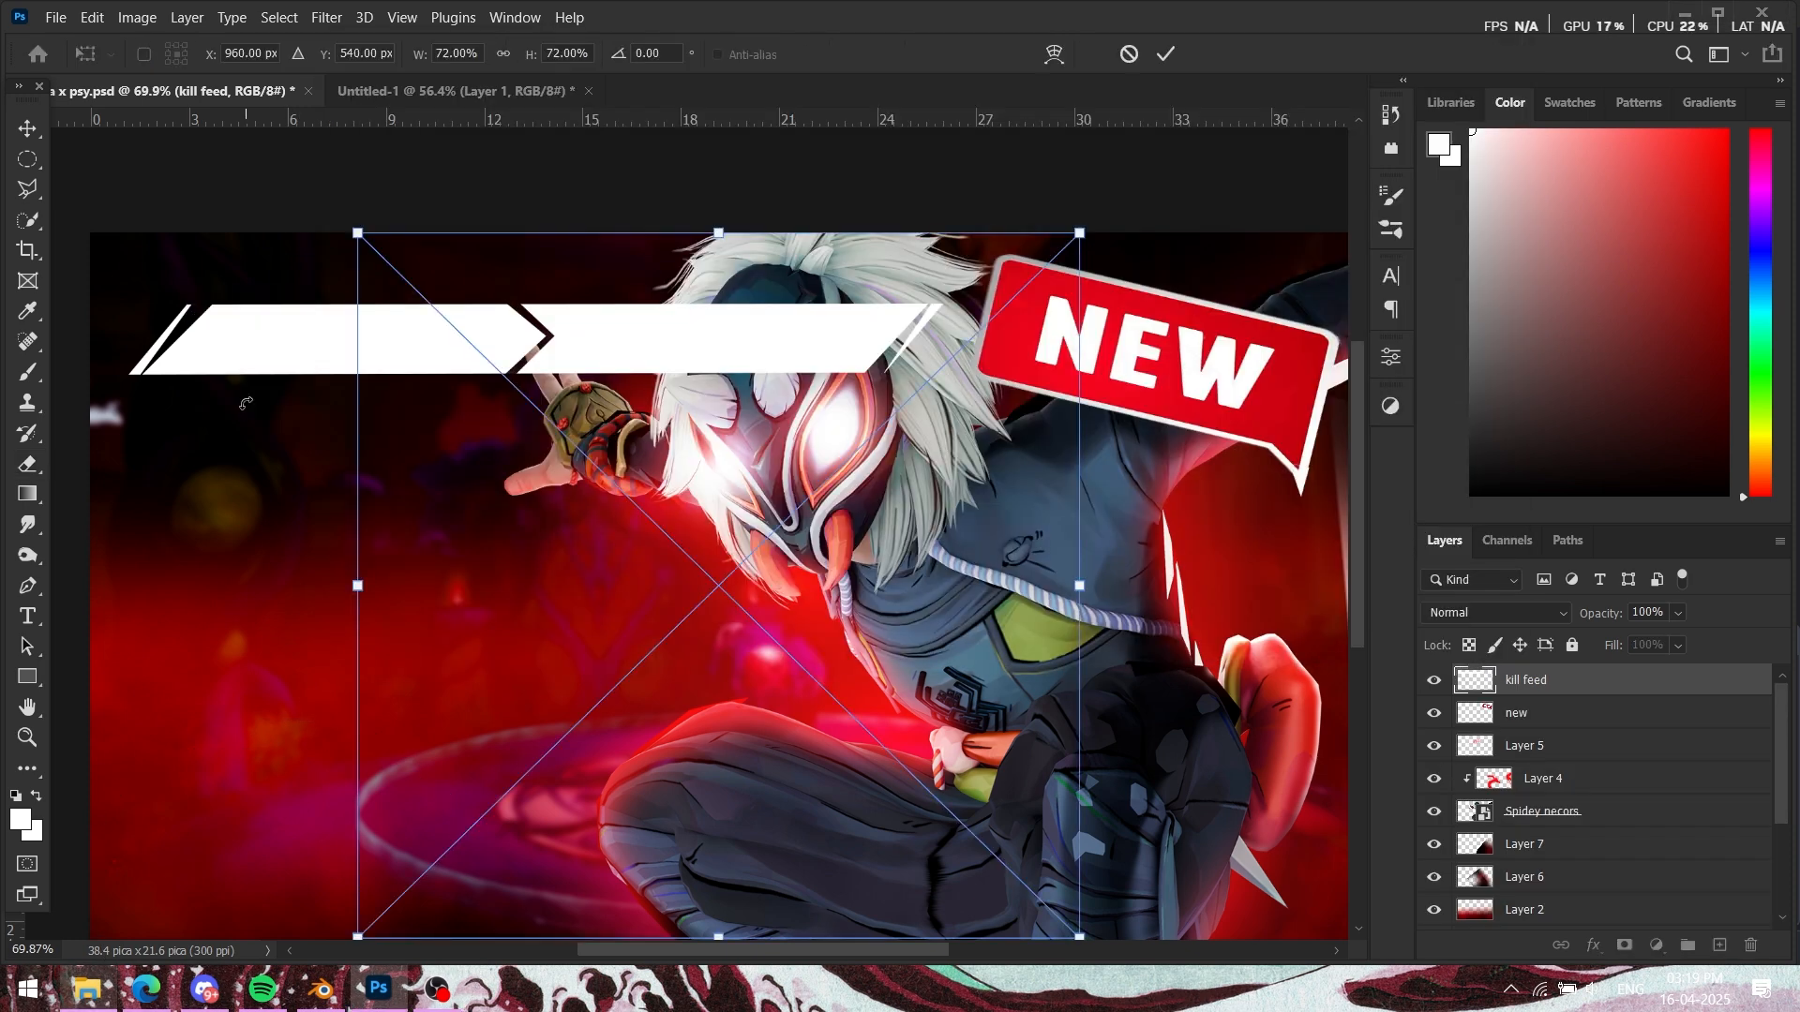
Step: Scale the Spider-Man portrait to about 27.6% width and 21.8% height and position it over the kill feed banner's left end
left_click_drag(687, 626, 431, 338)
left_click_drag(825, 647, 523, 373)
left_click_drag(344, 256, 370, 367)
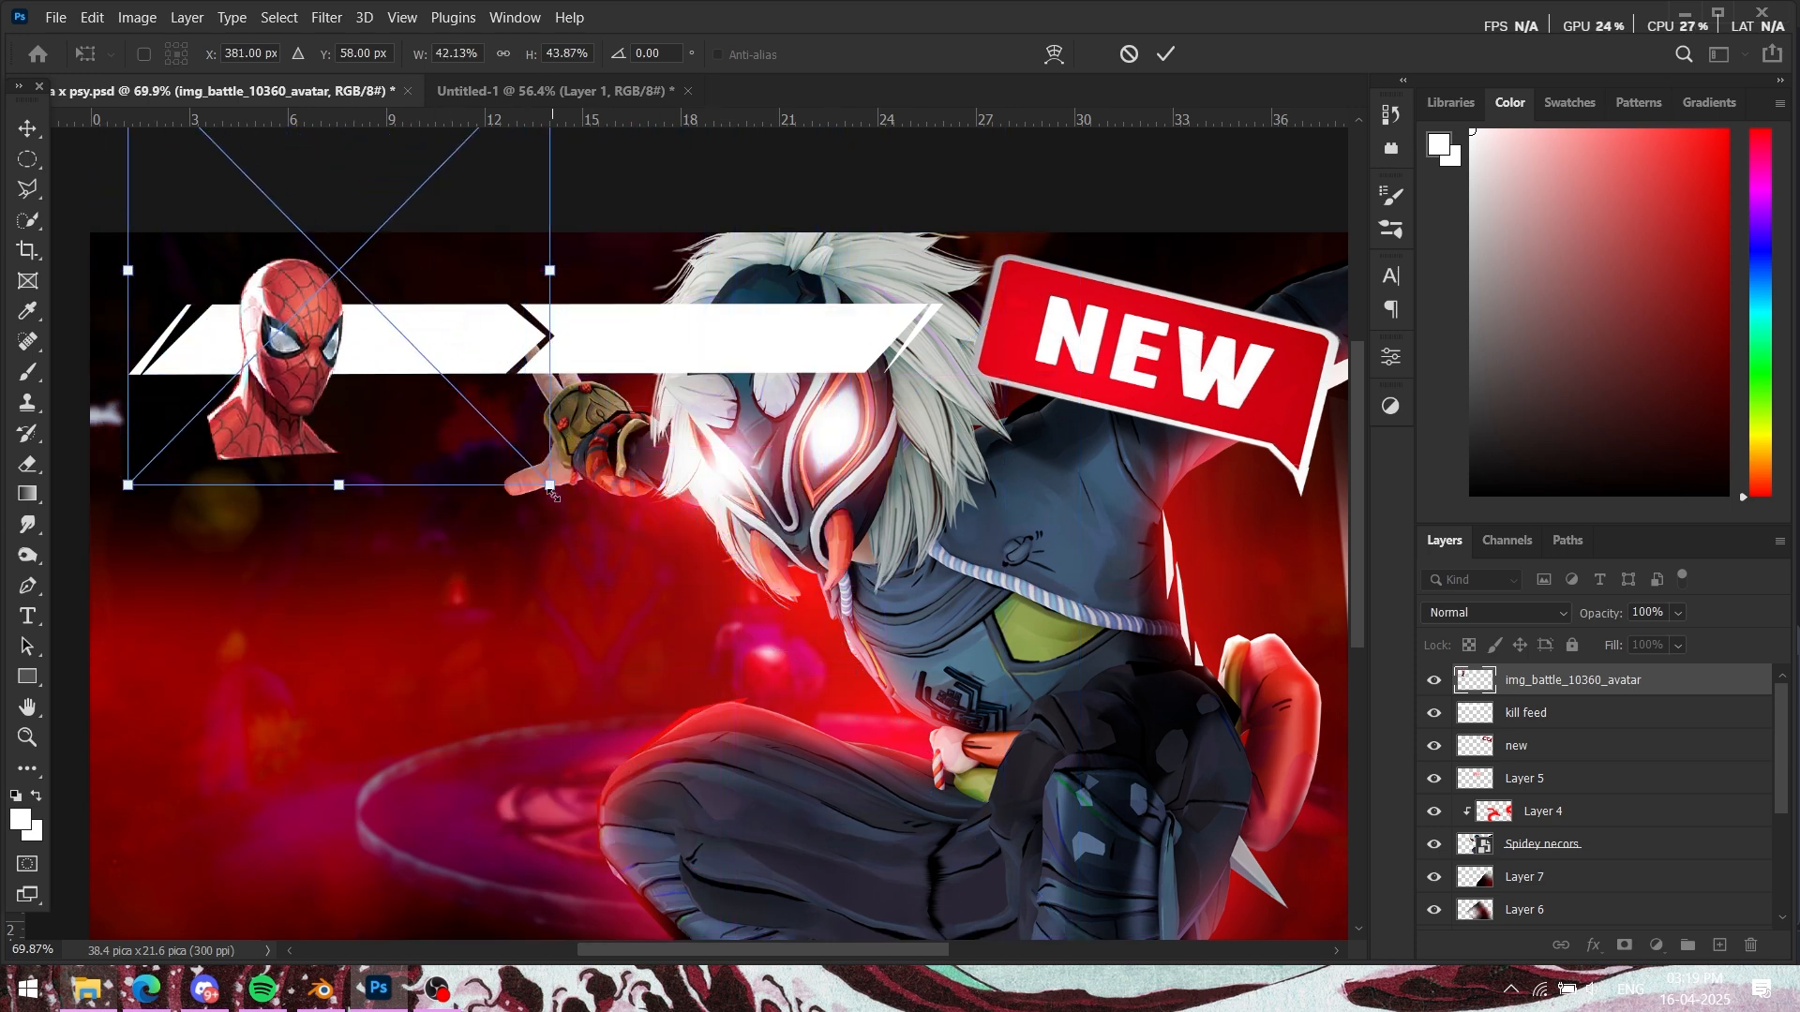
left_click_drag(553, 492, 409, 277)
scroll(413, 282, "up", 4)
left_click_drag(466, 324, 468, 518)
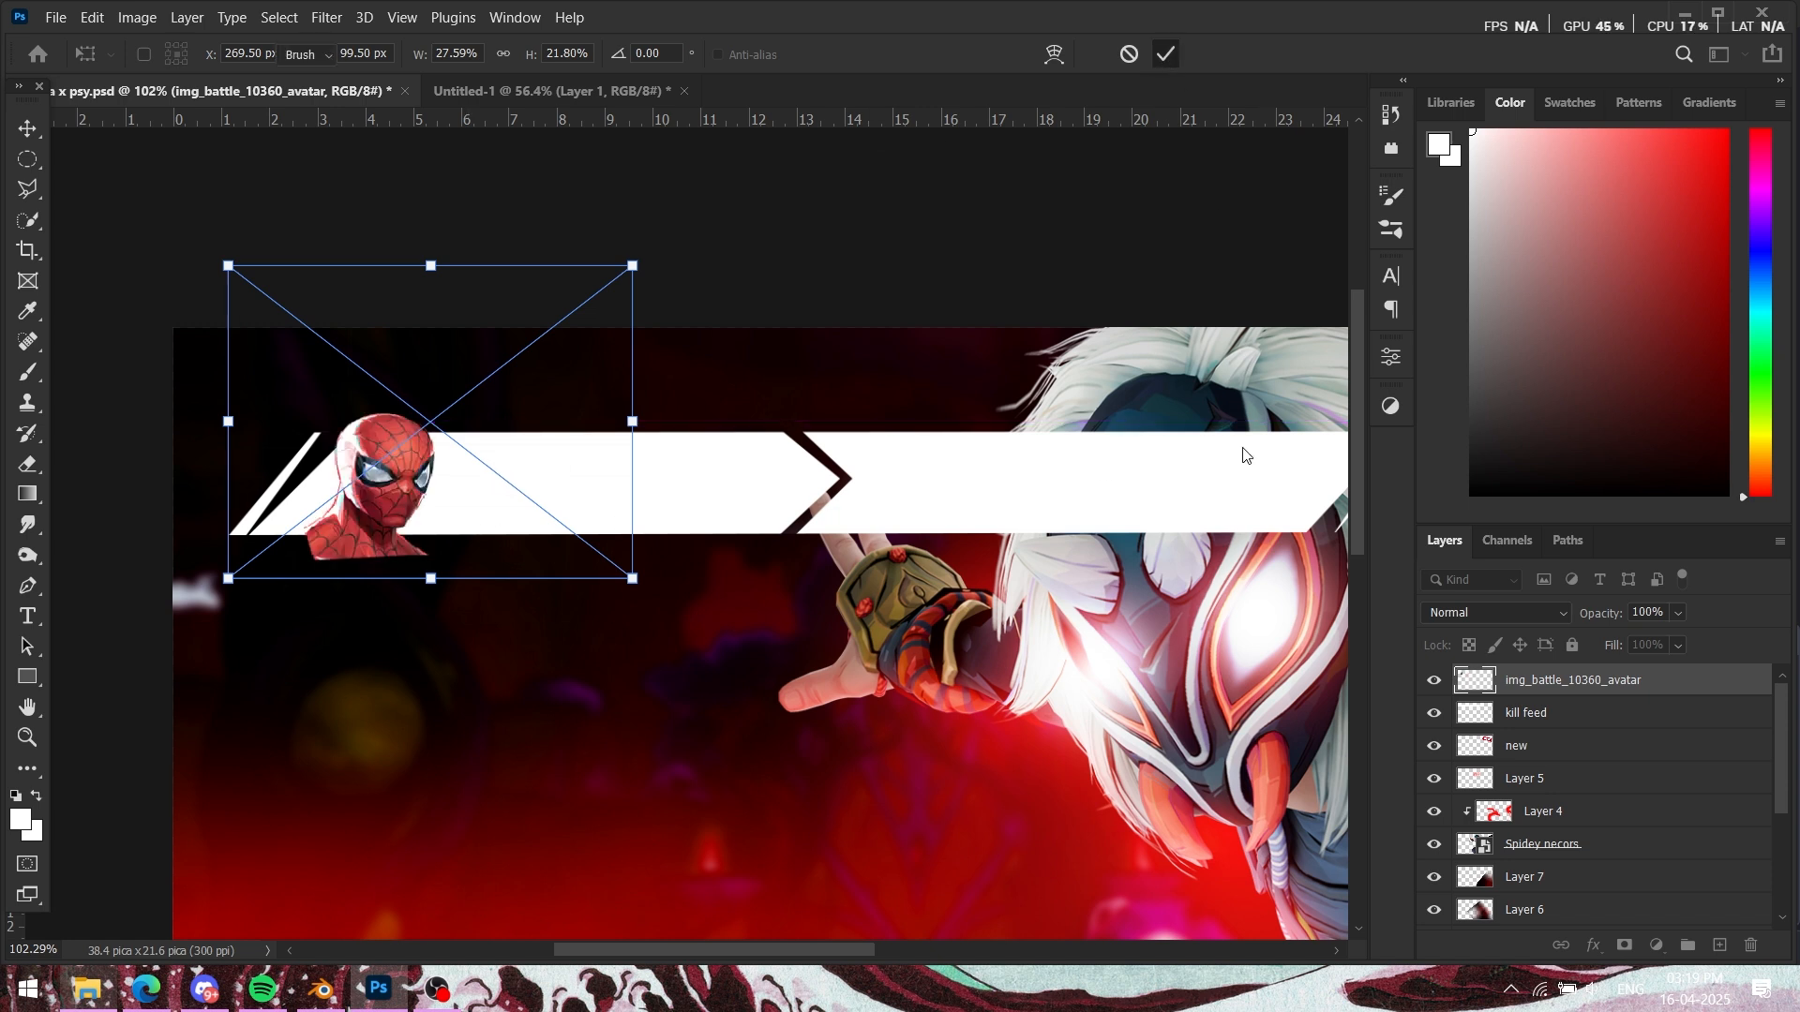
key("Return")
key("e")
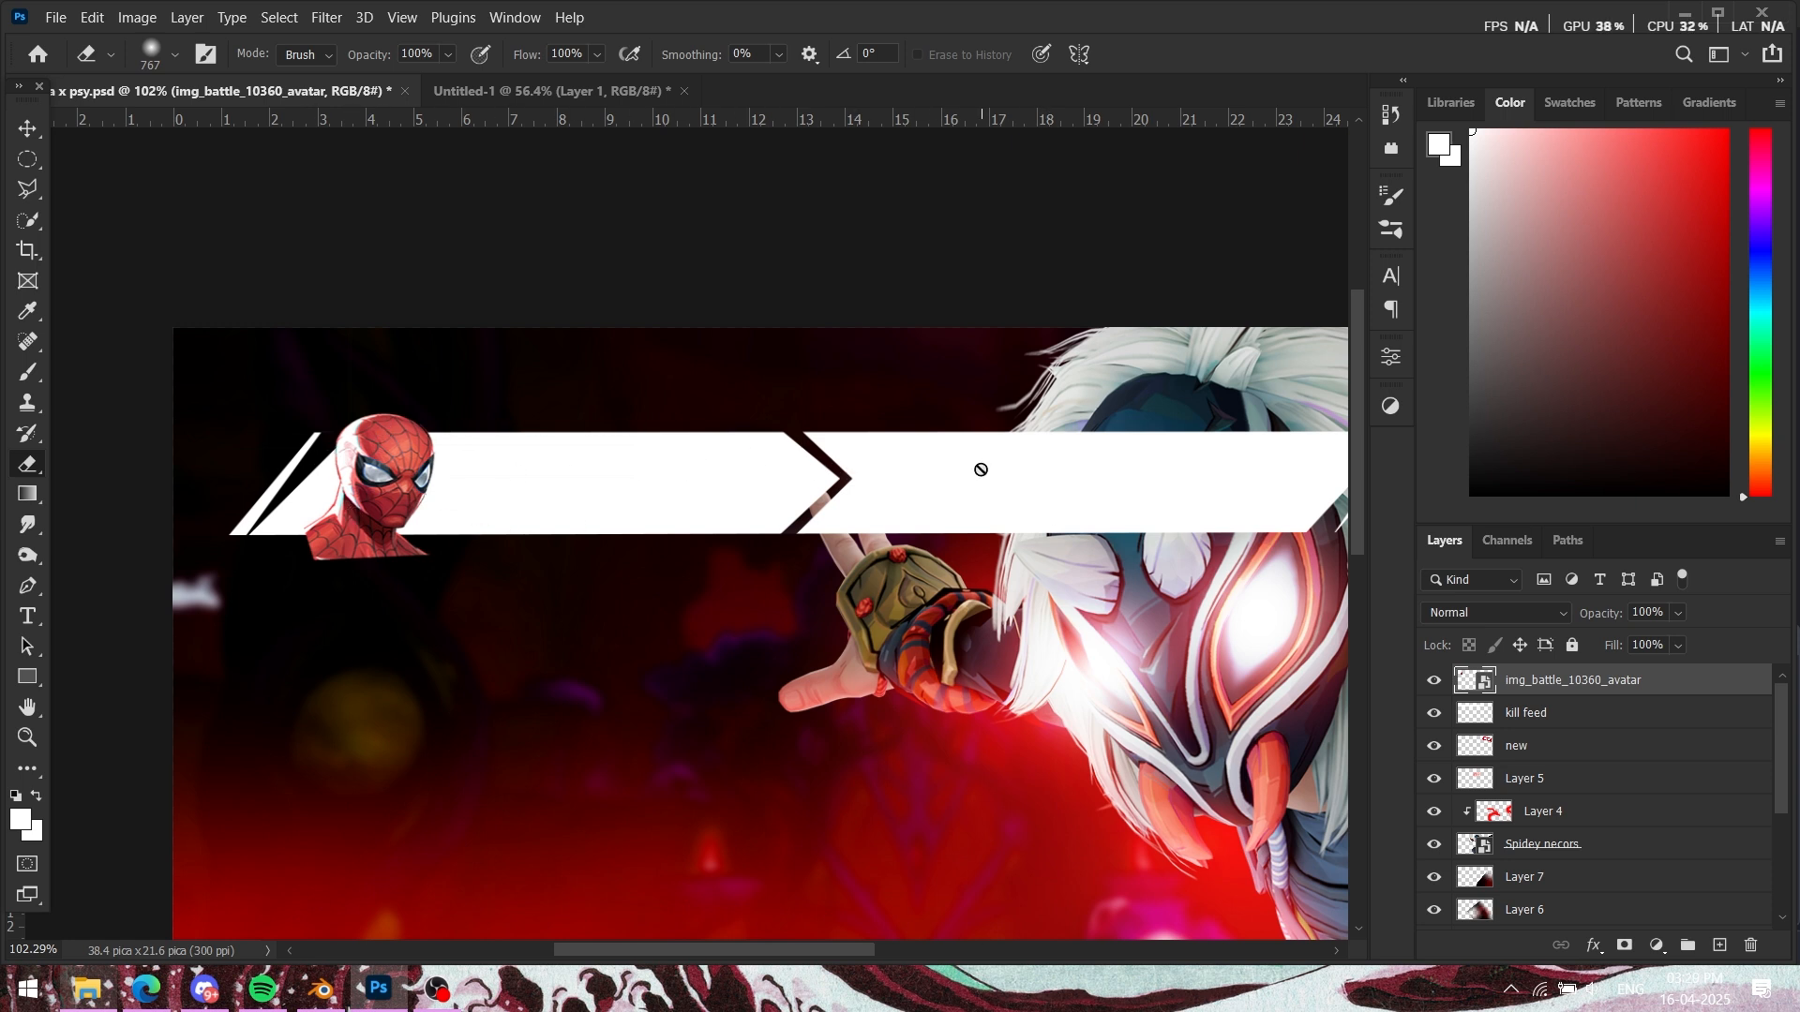
Step: Clip the img_battle_10360_avatar layer to the kill feed layer so the portrait stays within the banner's shape
key("v")
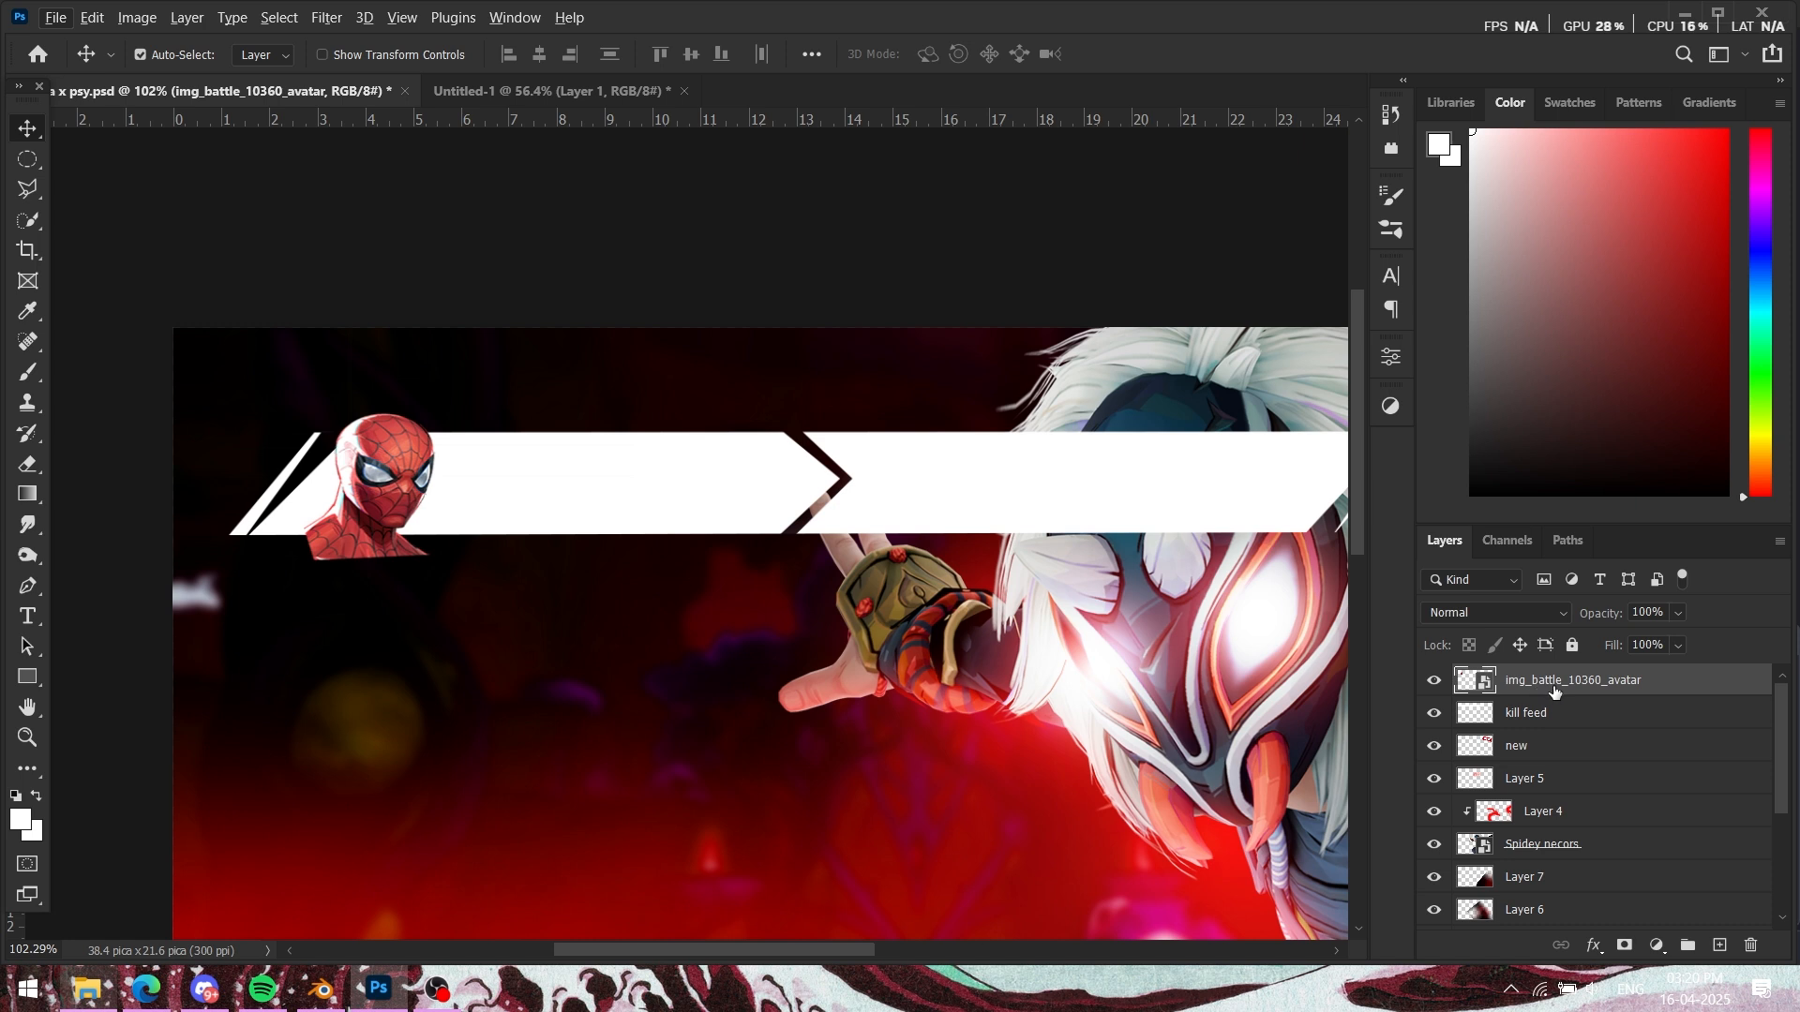
mouse_move(1554, 692)
left_mouse_down()
mouse_move(1580, 701)
mouse_move(1563, 714)
left_mouse_up()
mouse_move(1560, 695)
left_mouse_down()
mouse_move(1571, 710)
mouse_move(1558, 695)
left_mouse_up()
left_click(1558, 696, "alt")
key("ctrl")
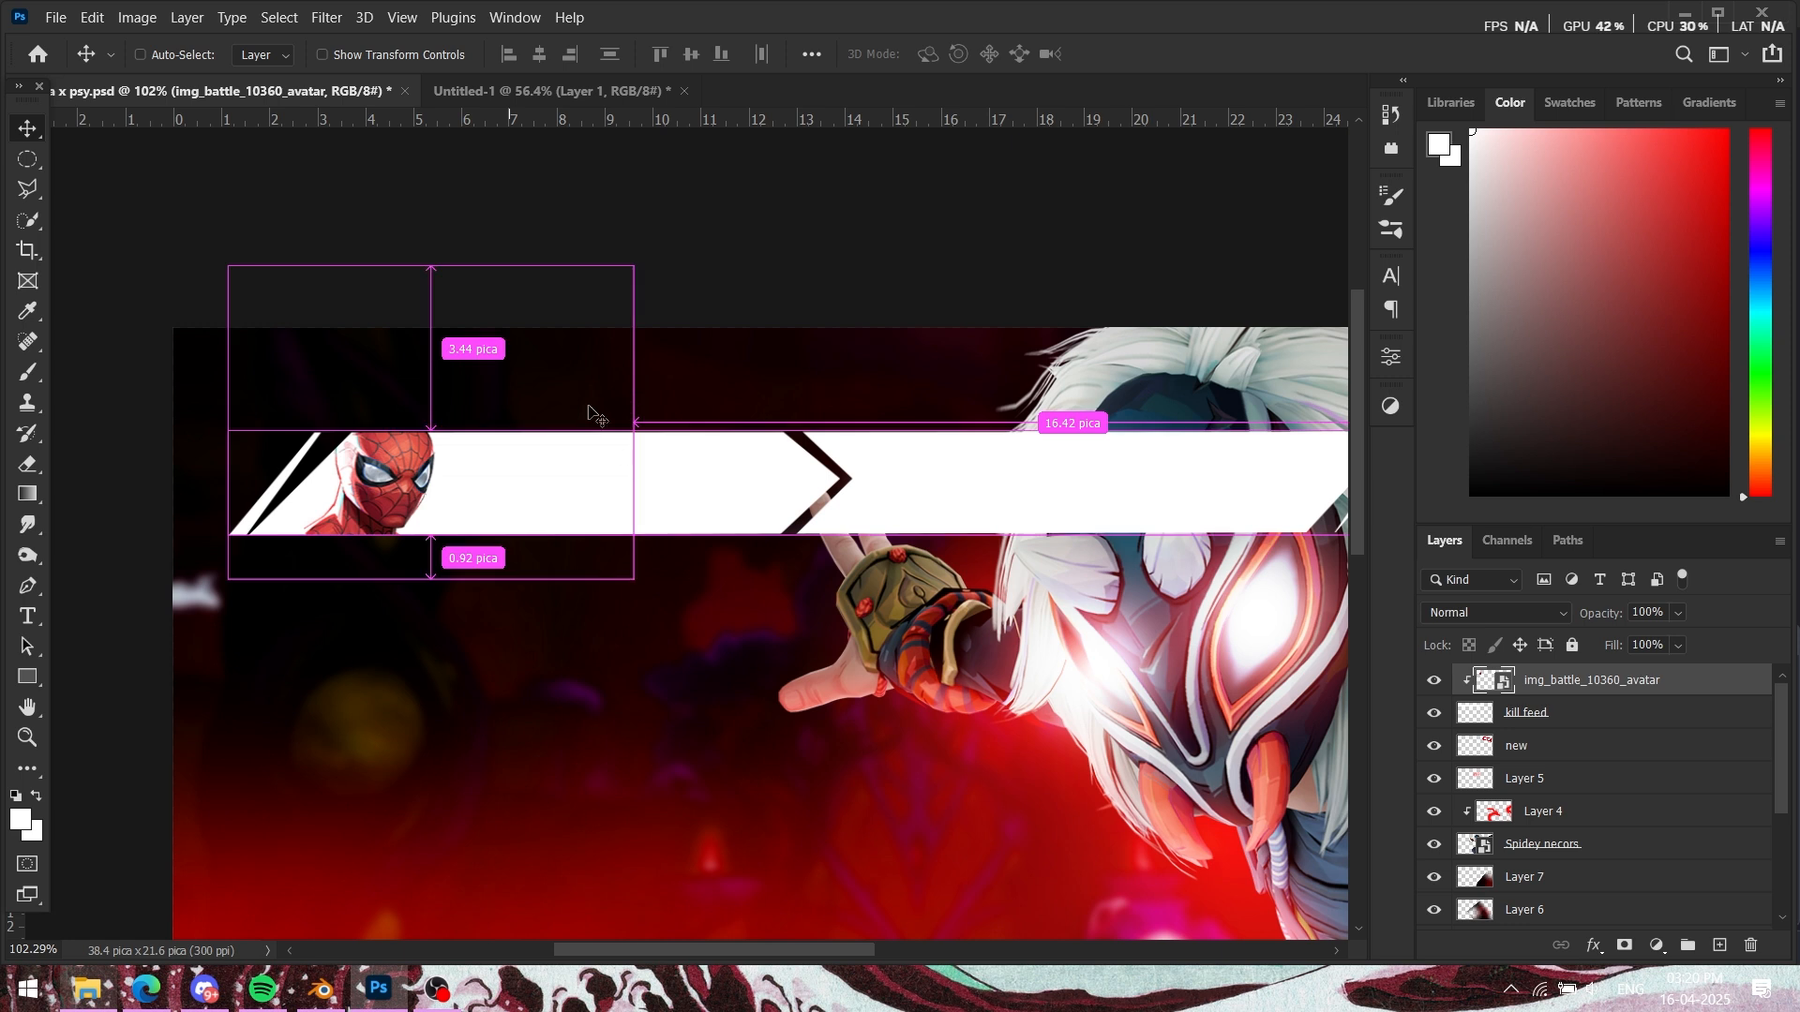
Step: Try to shift the clipped Spider-Man portrait within the kill feed banner
key("ctrl+t")
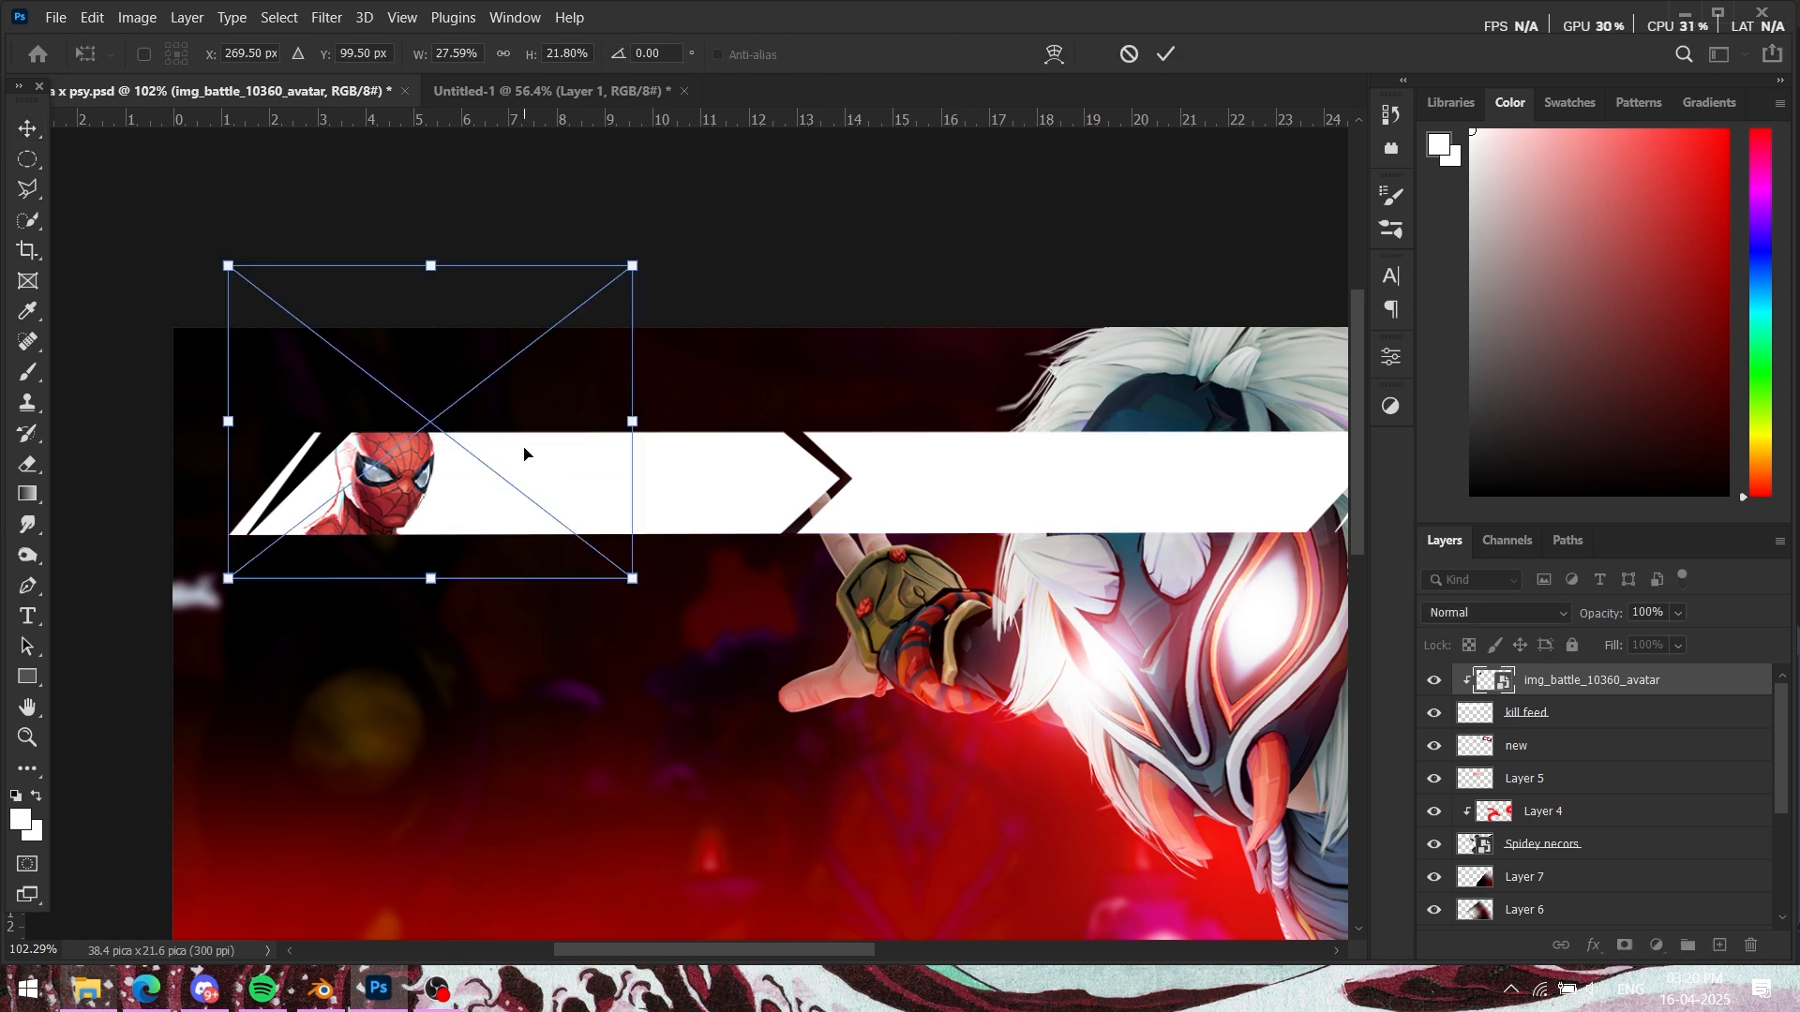
mouse_move(525, 454)
left_mouse_down()
mouse_move(642, 495)
mouse_move(521, 448)
mouse_move(421, 466)
mouse_move(498, 405)
mouse_move(484, 454)
mouse_move(515, 418)
mouse_move(535, 491)
mouse_move(533, 431)
mouse_move(533, 461)
mouse_move(494, 456)
left_mouse_up()
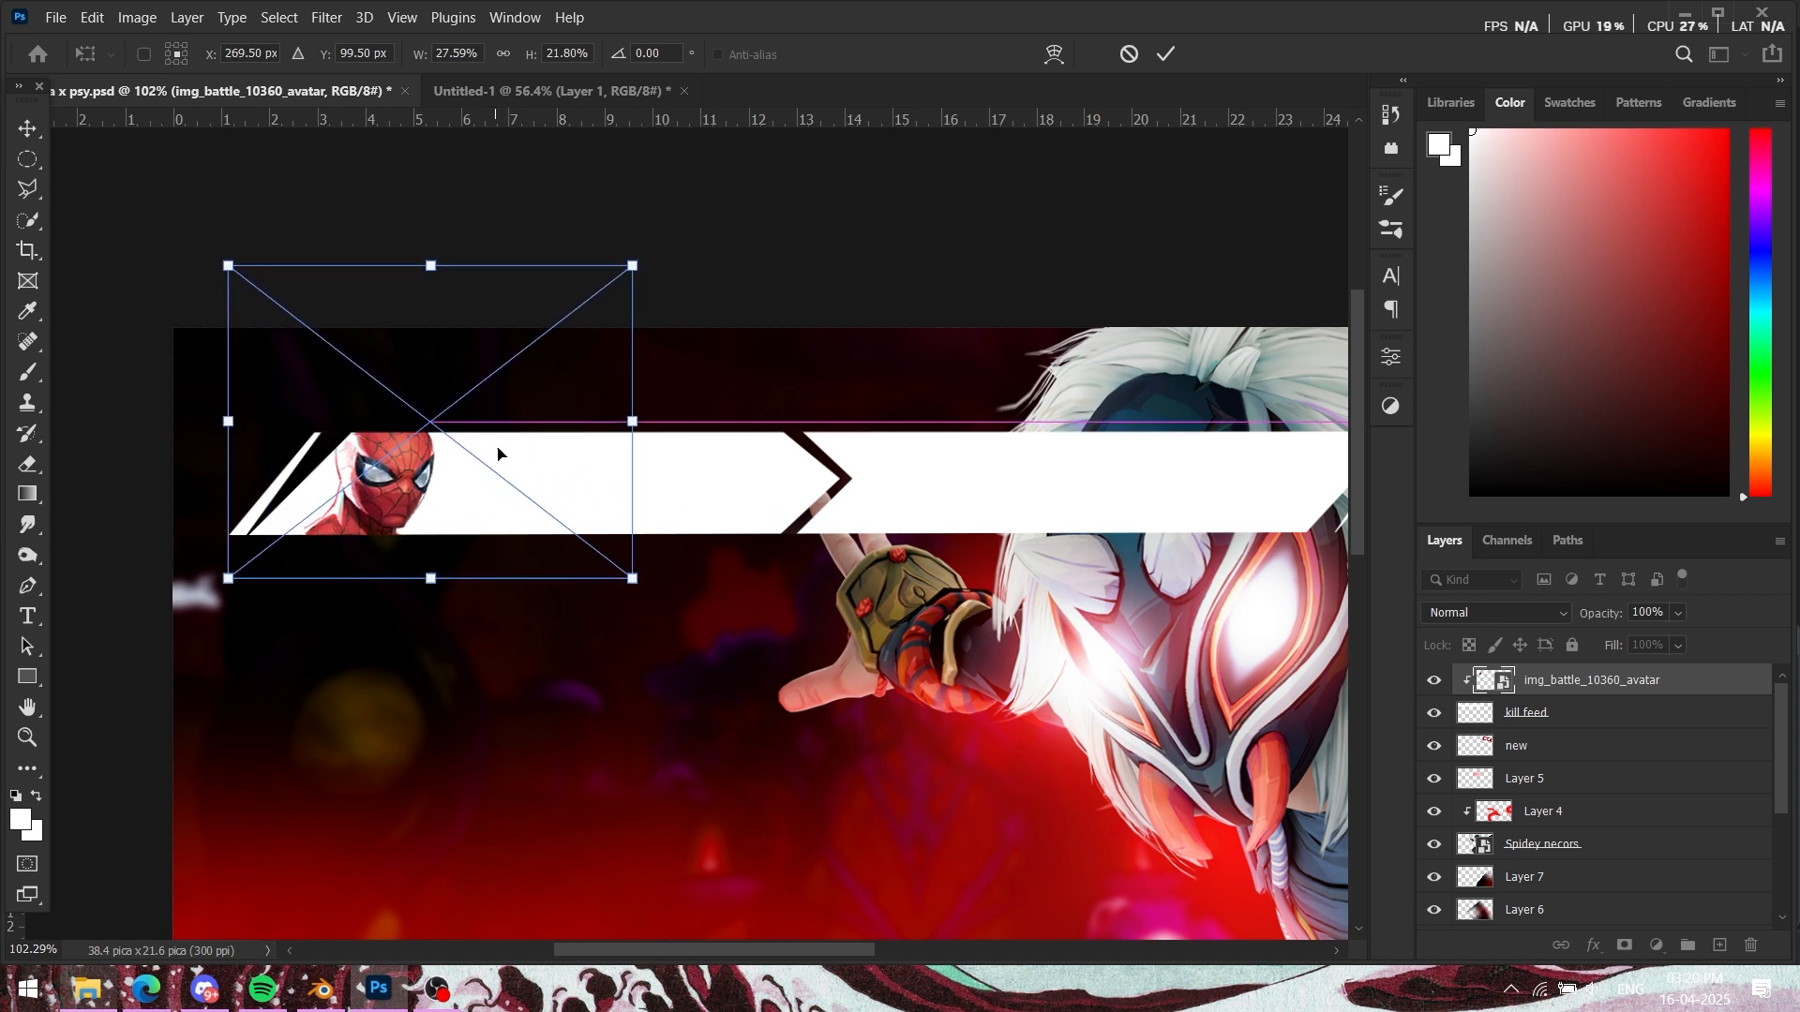
left_click(1163, 56)
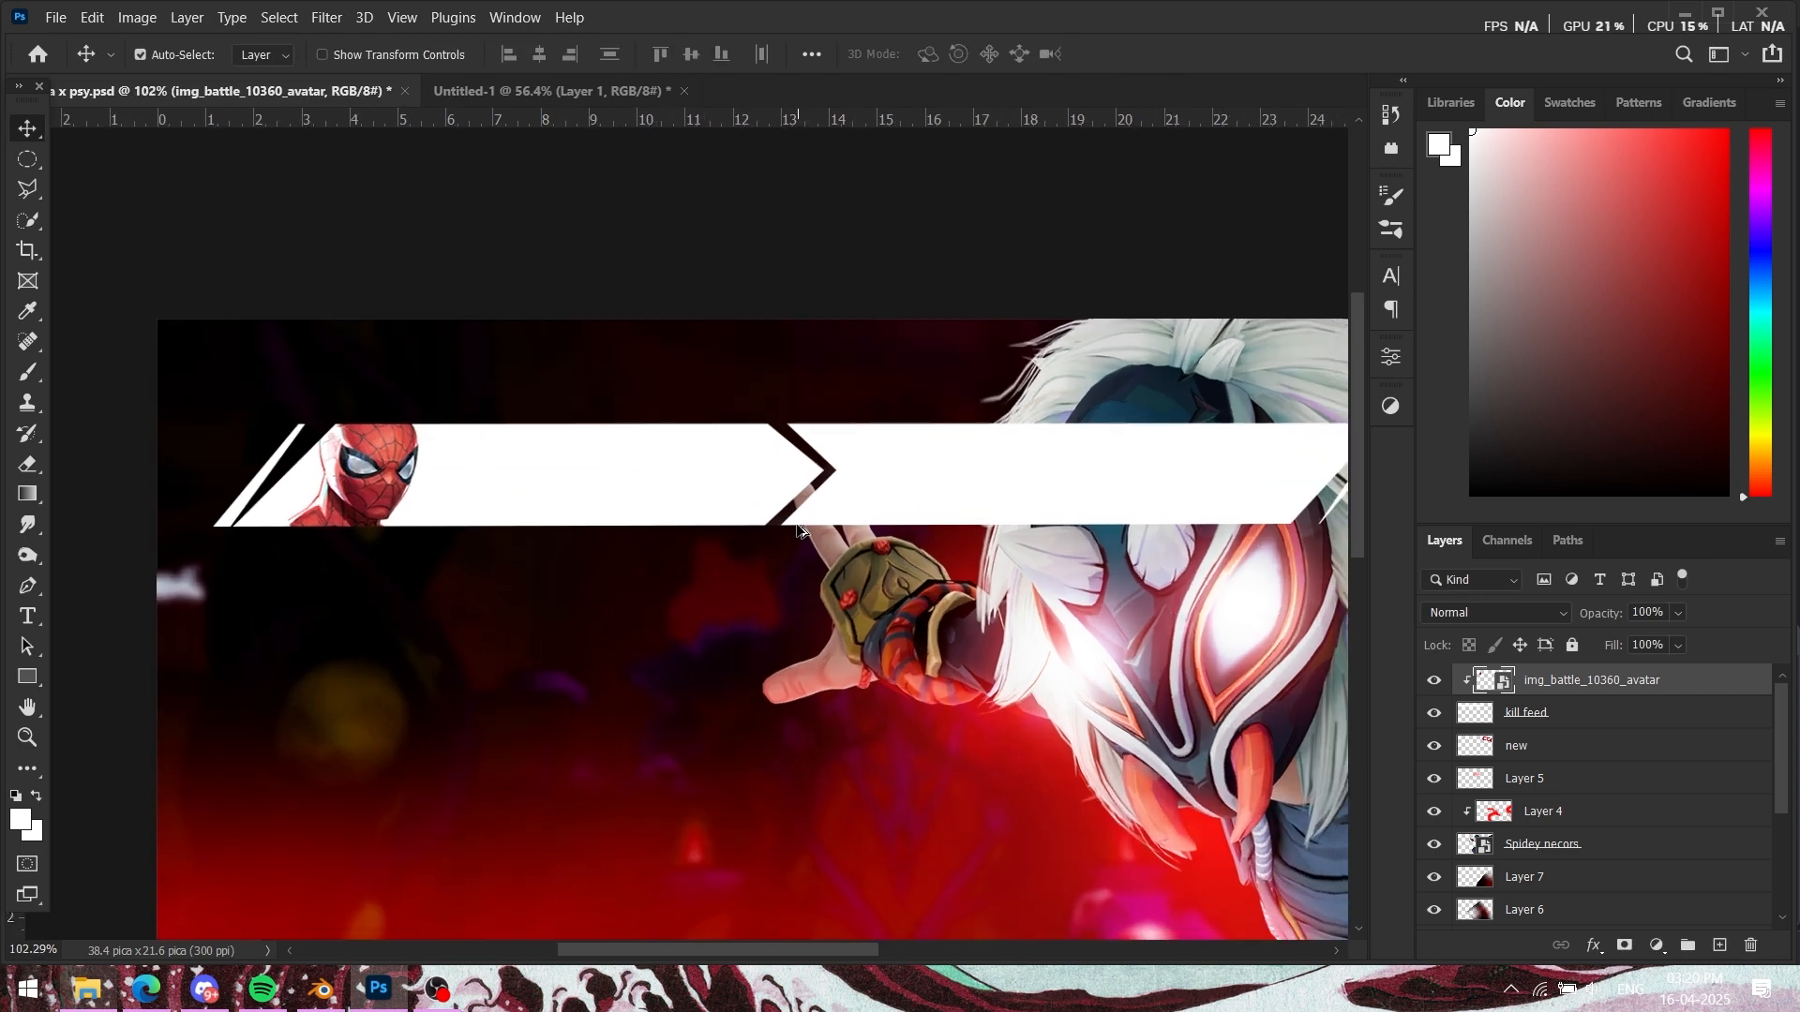
scroll(756, 455, "down", 1)
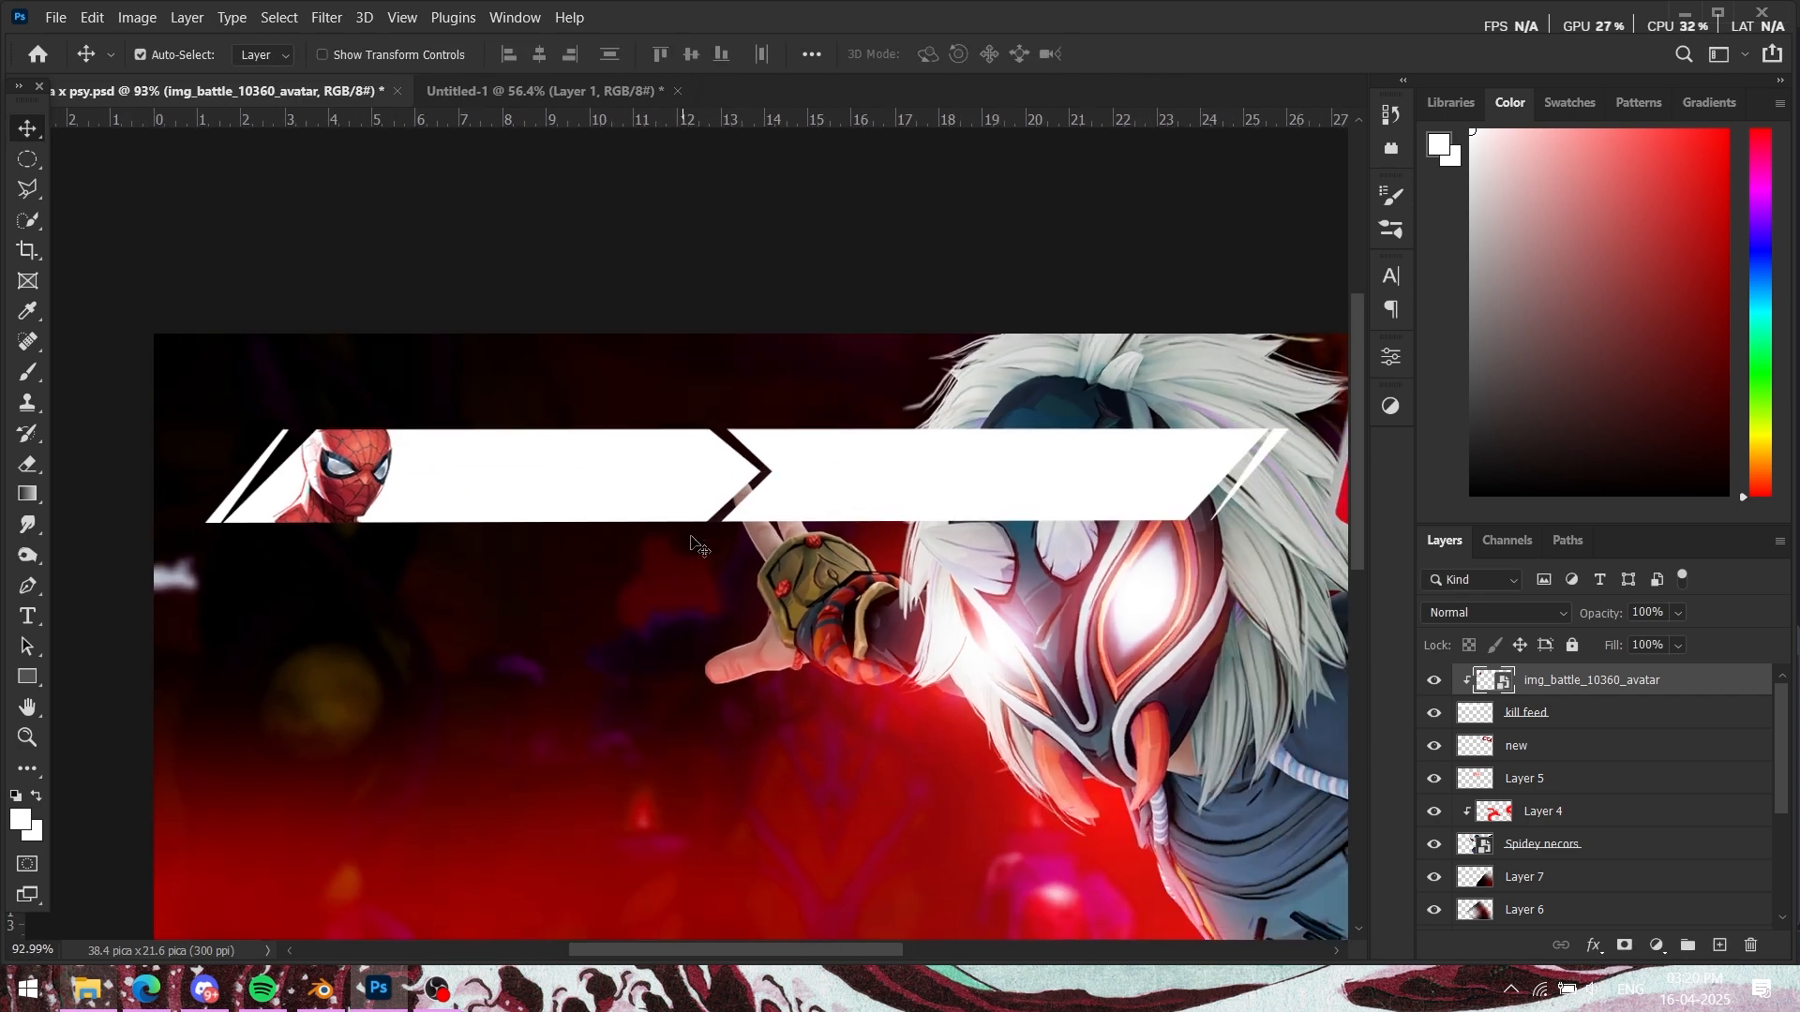
left_click(1434, 712)
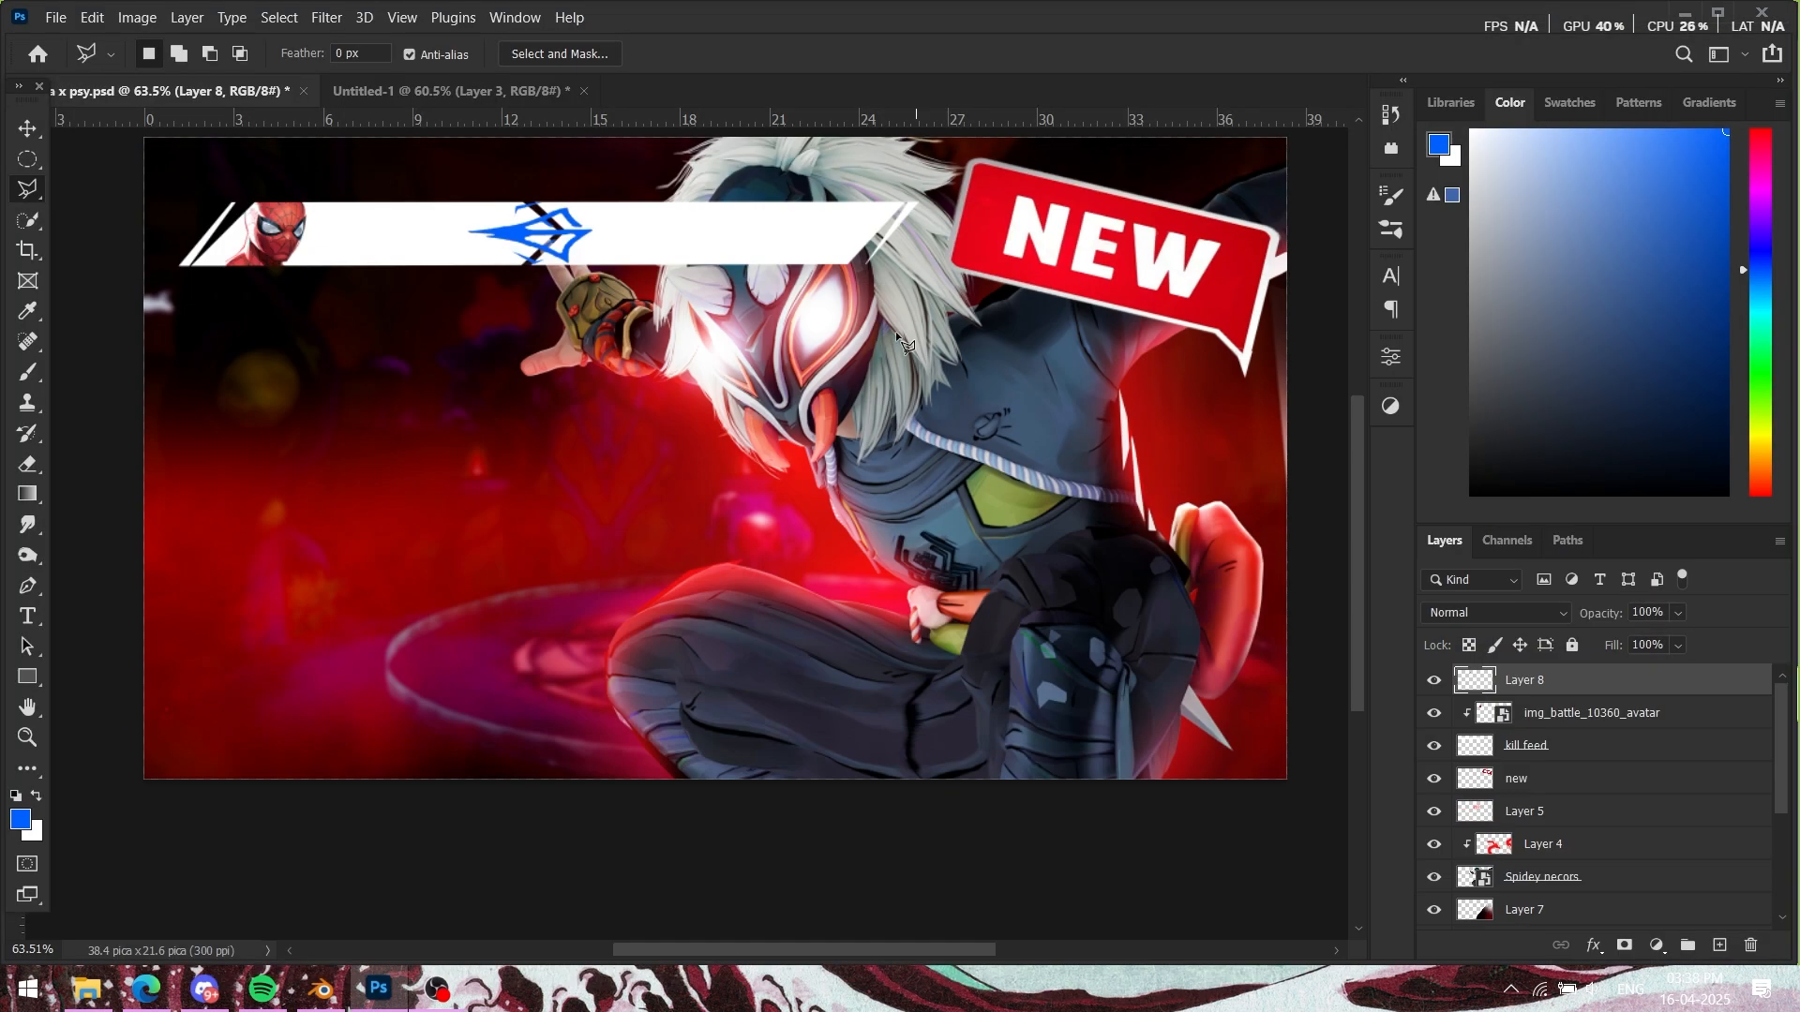
Step: Inspect the blue web icon on the kill feed banner and check the Get Over Here! Icon on the Marvel Rivals Wiki in the browser
scroll(741, 329, "up", 2)
scroll(654, 361, "up", 2)
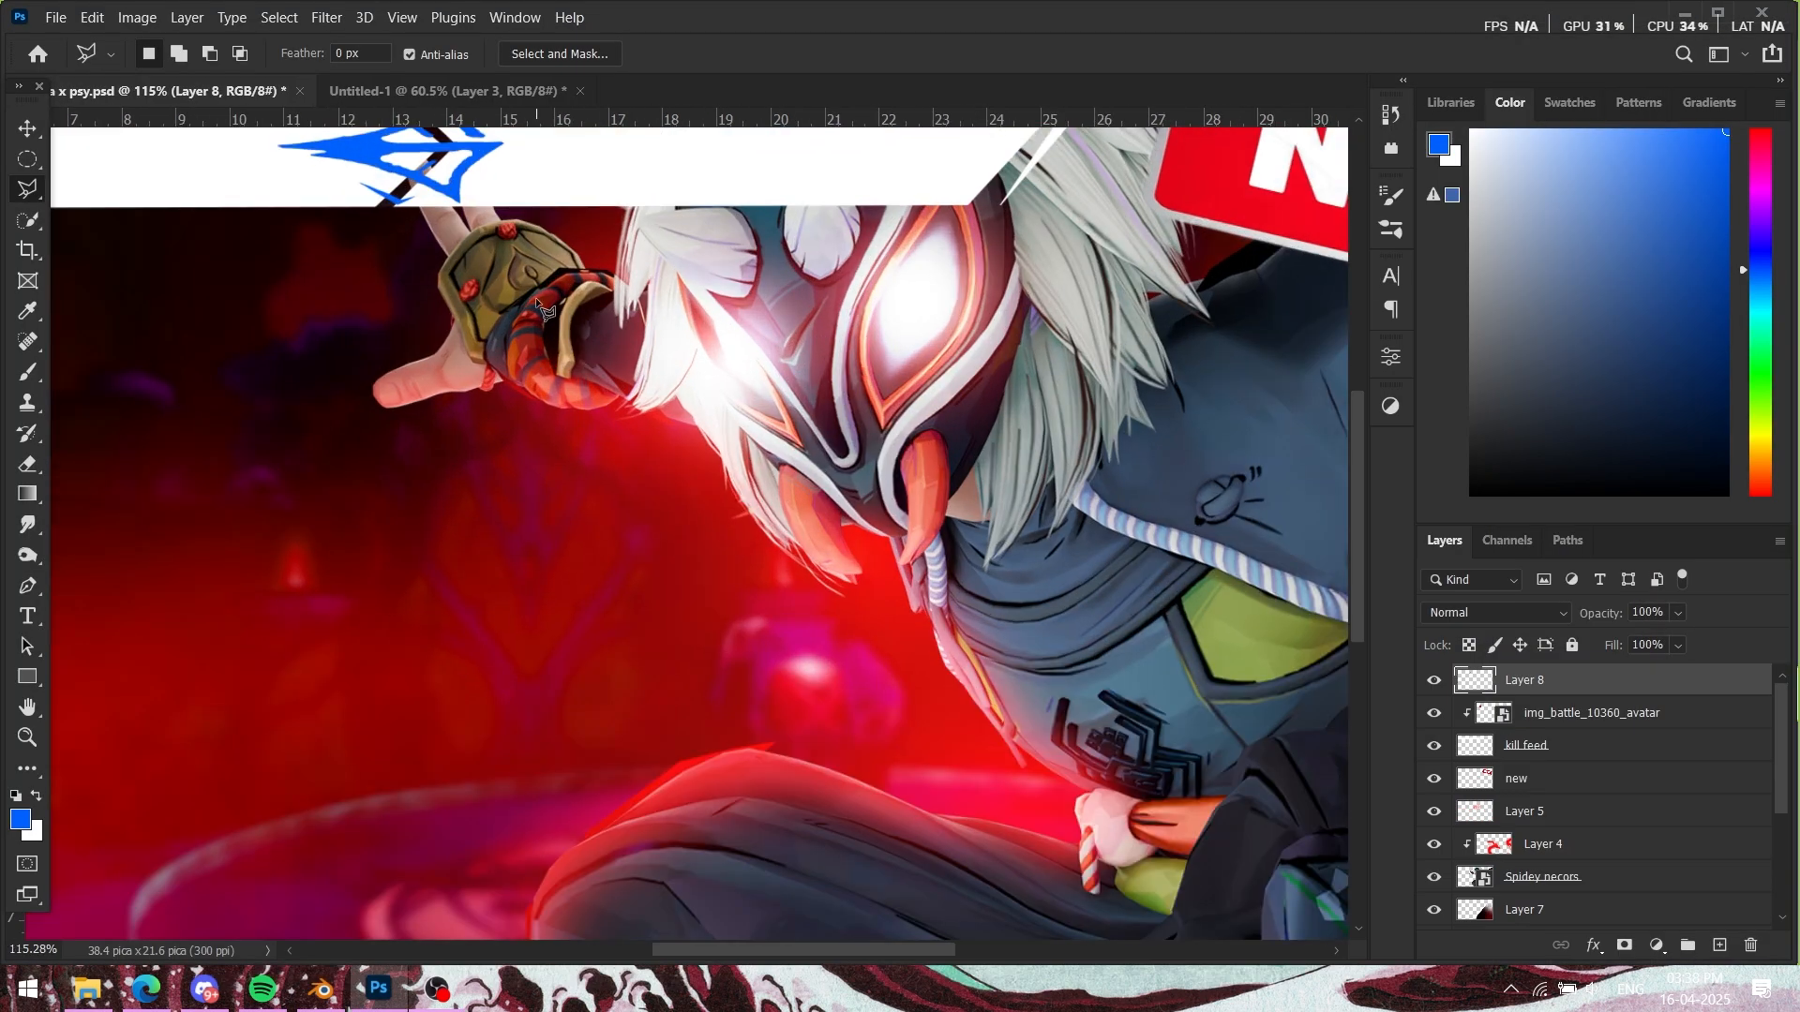
left_click_drag(470, 349, 703, 350)
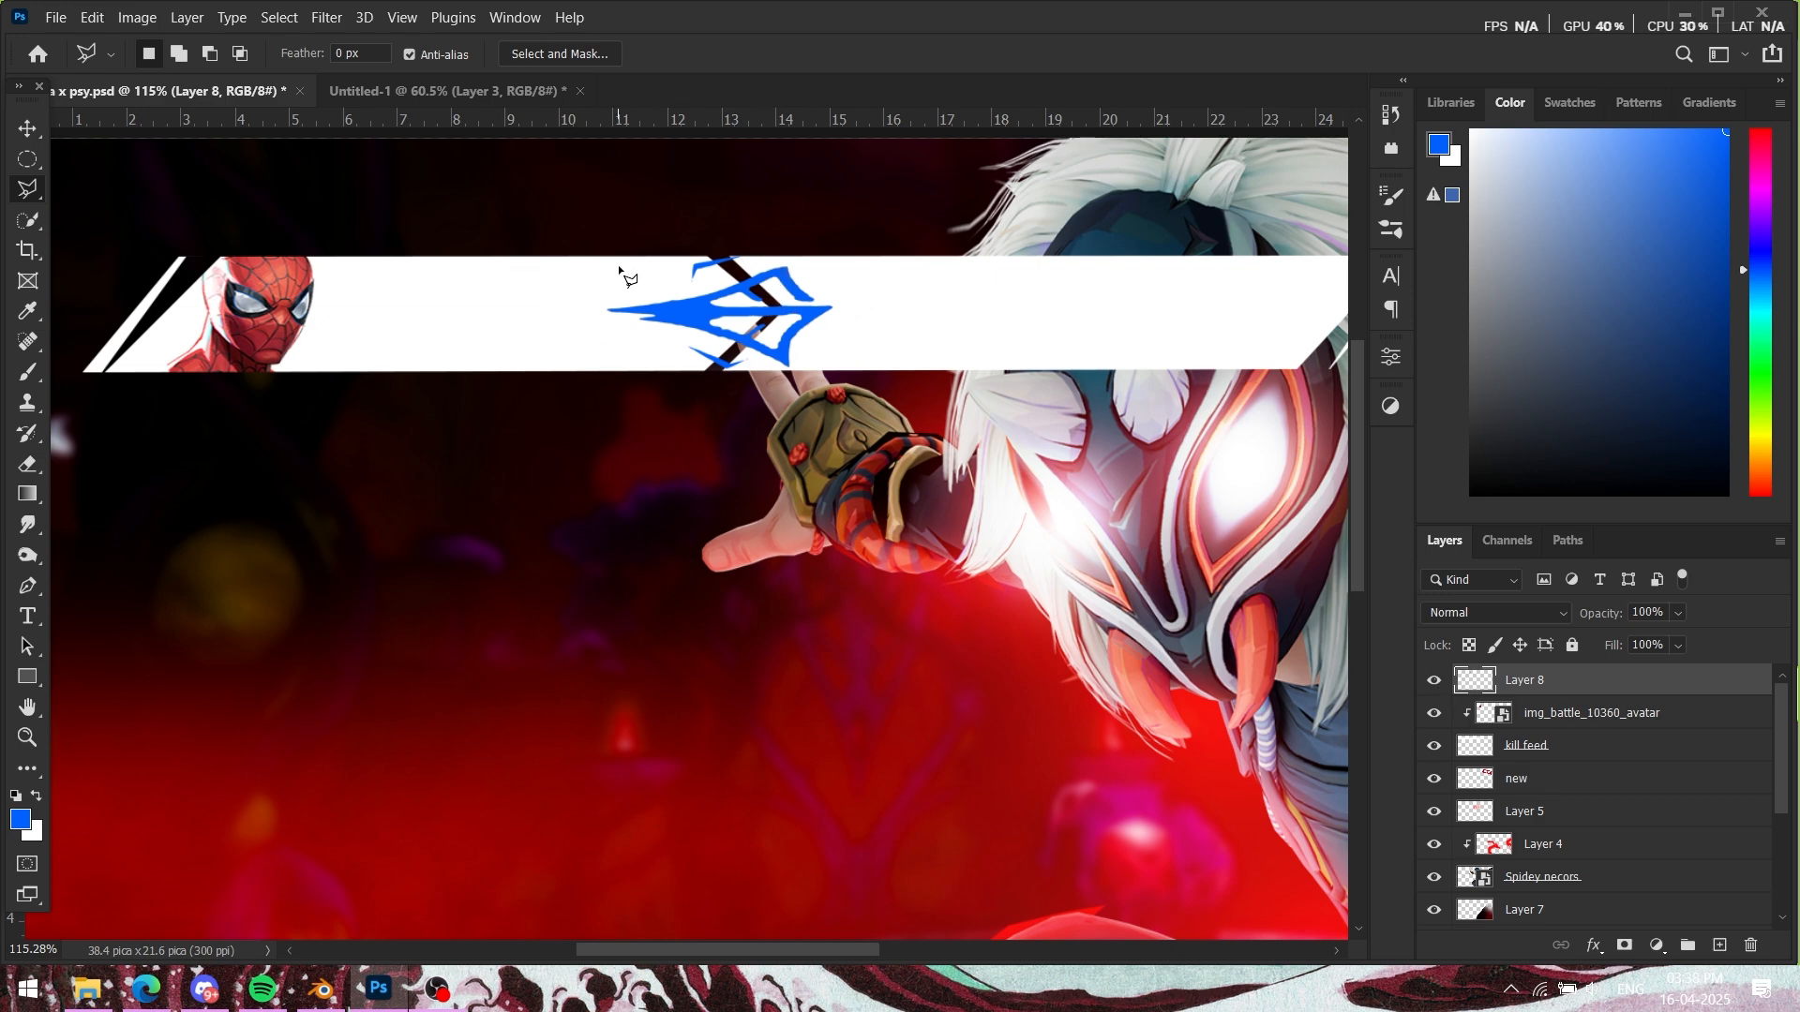
left_click(145, 989)
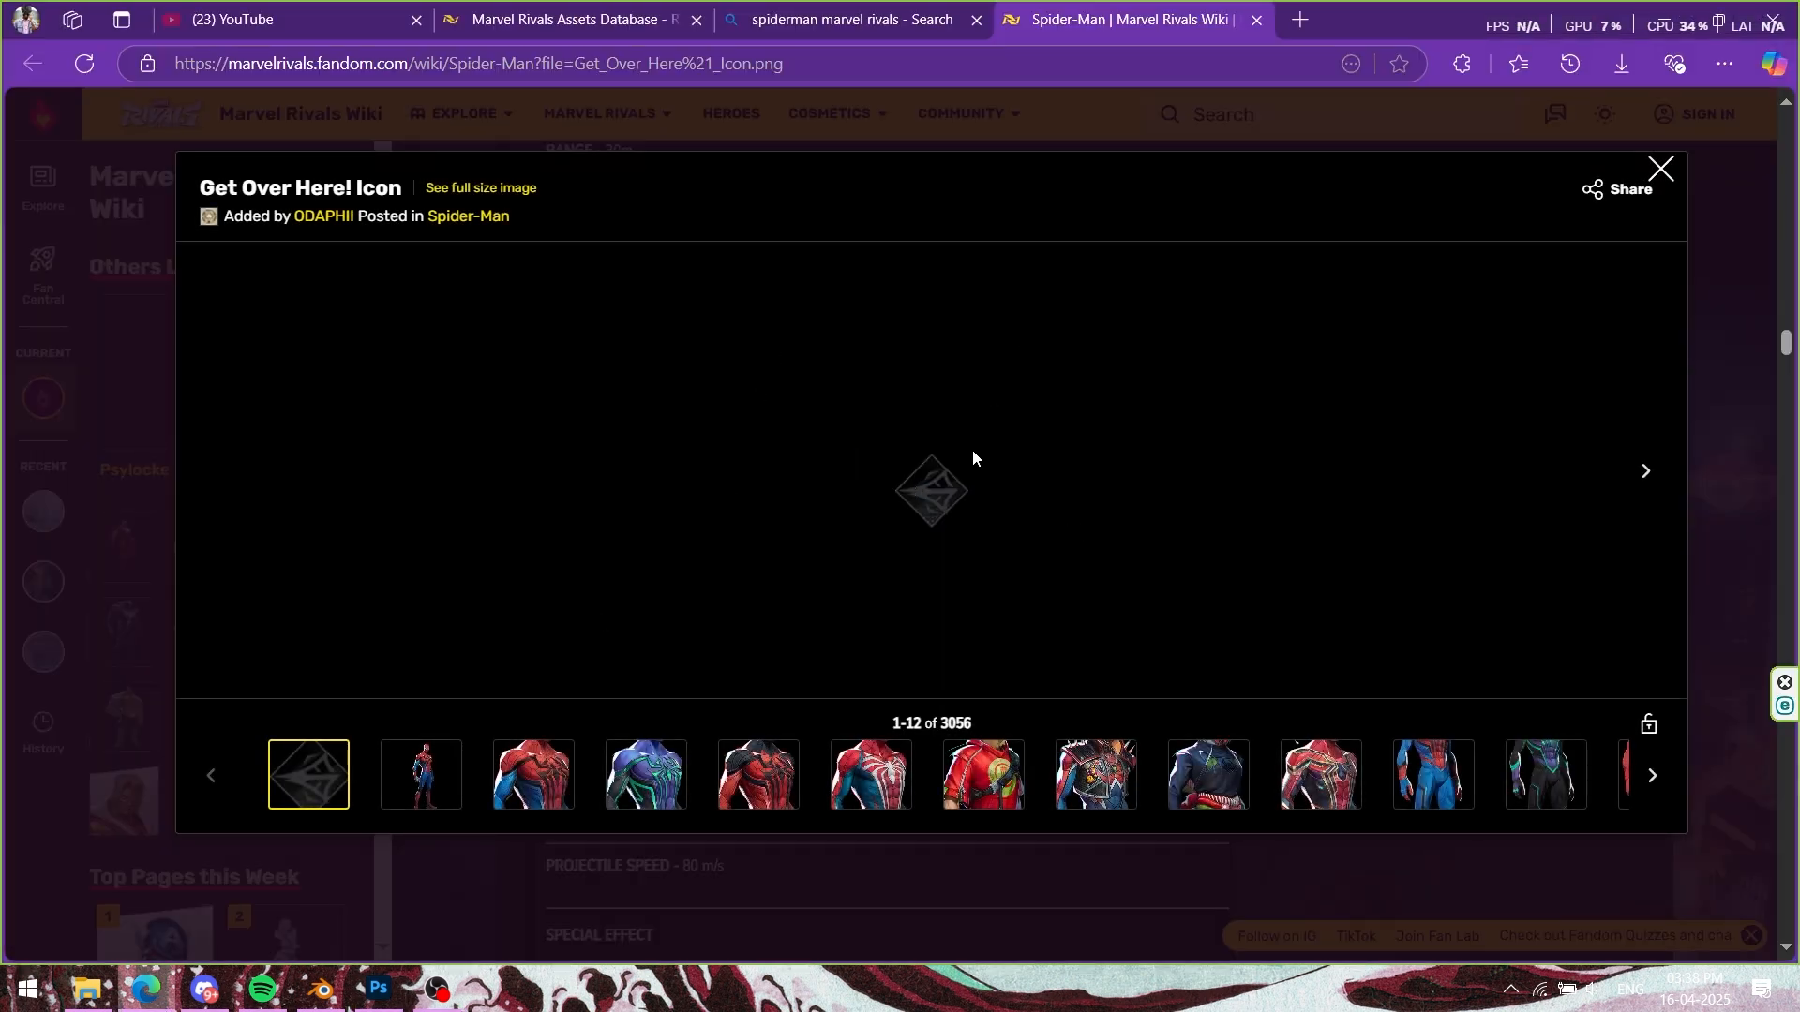
left_click(378, 989)
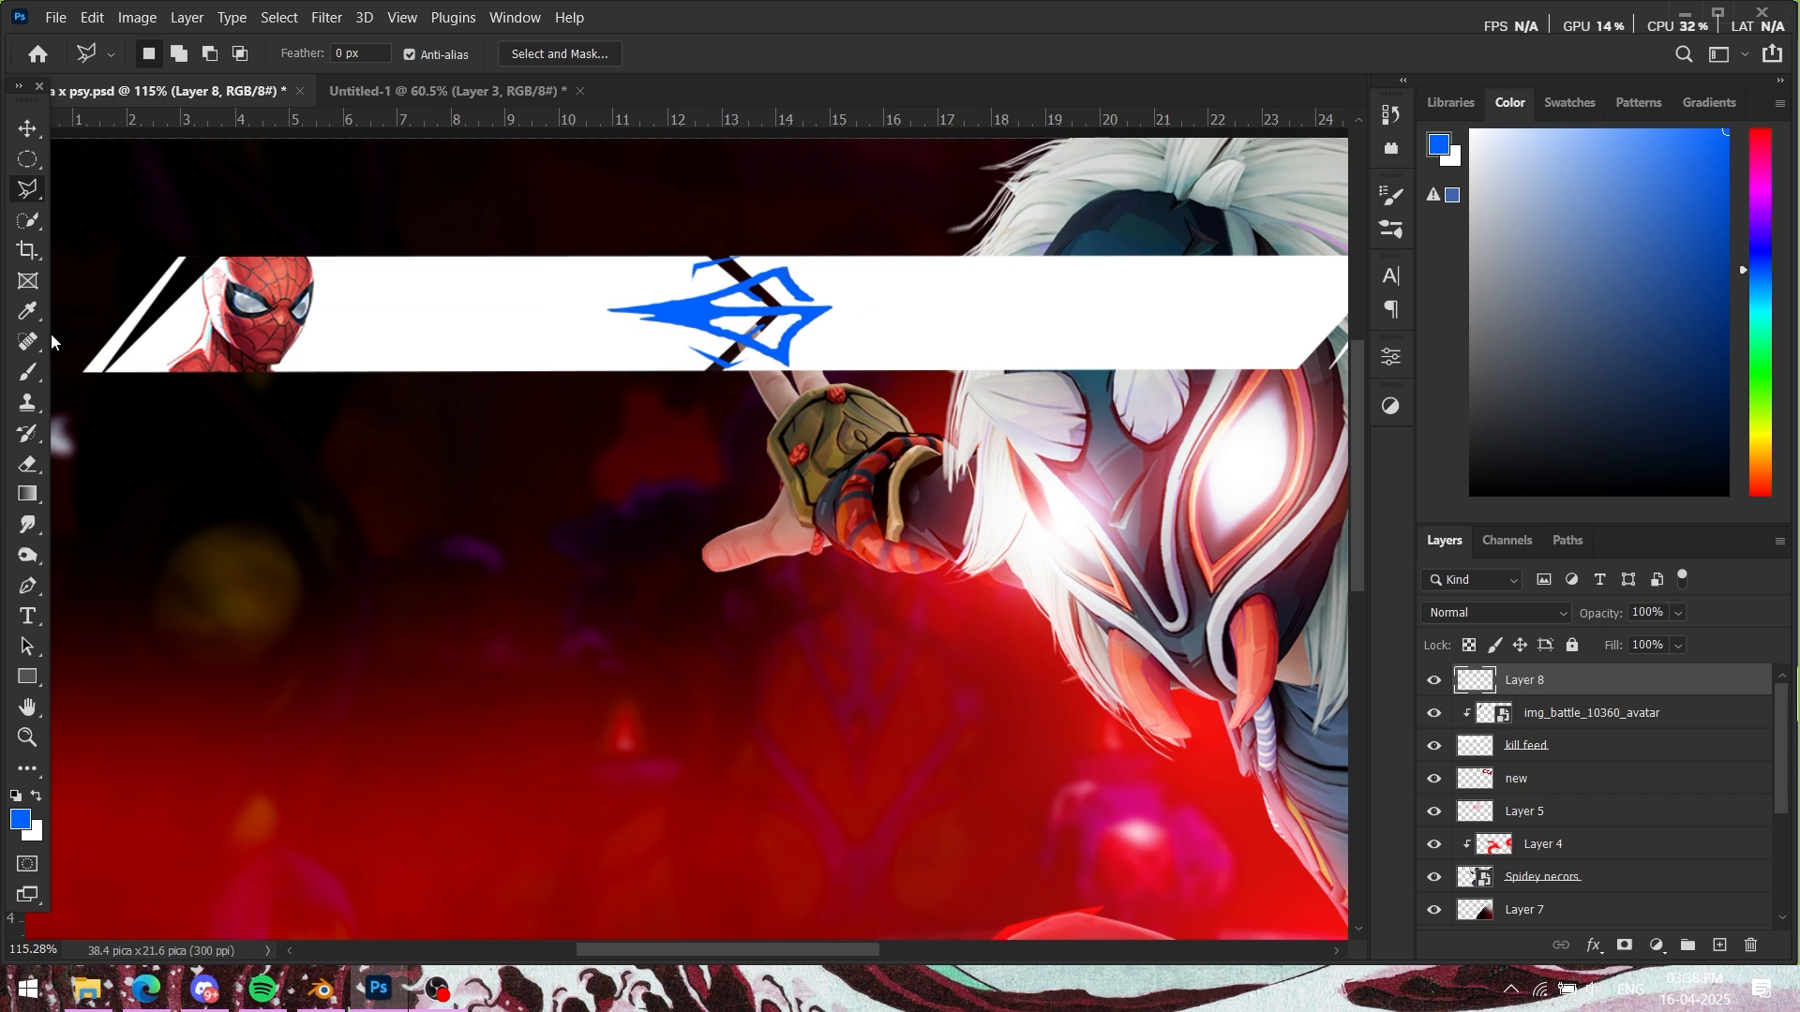
Step: Add blue 24 pt NTF-Grand text "WIndbell" on the kill feed banner near the Spider-Man portrait
key("t")
left_click(441, 339)
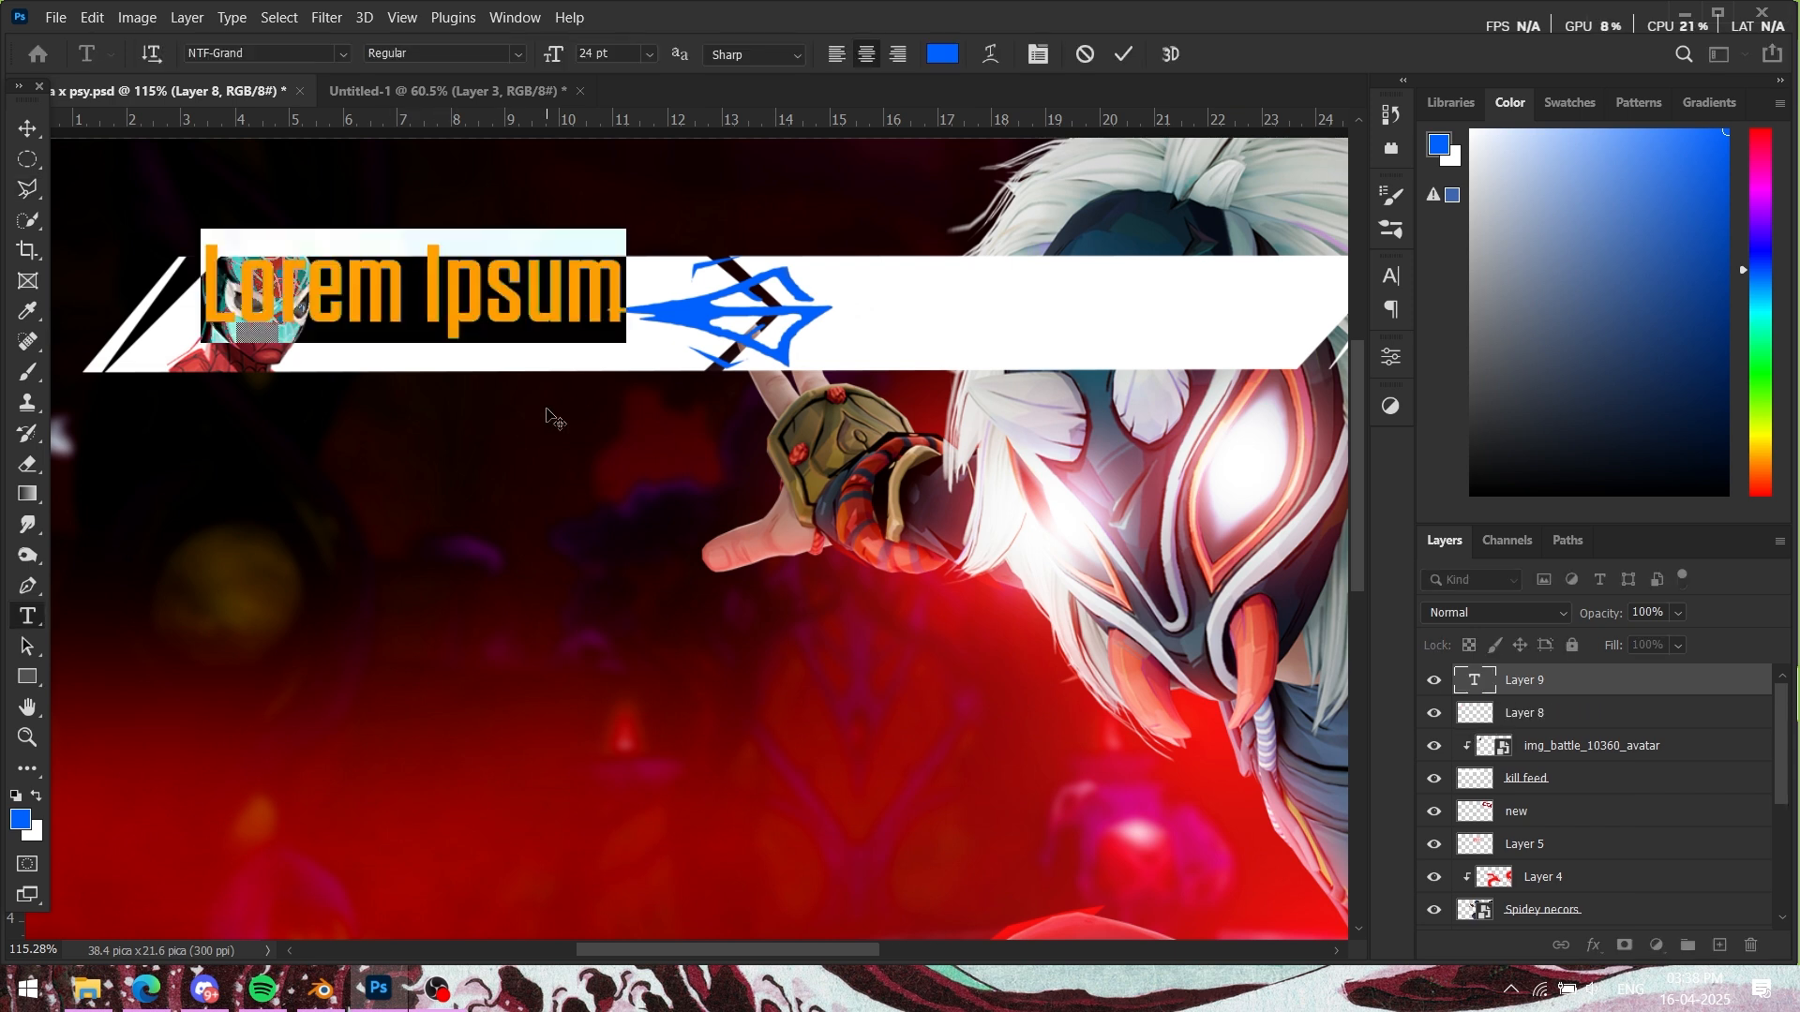
type("WInd")
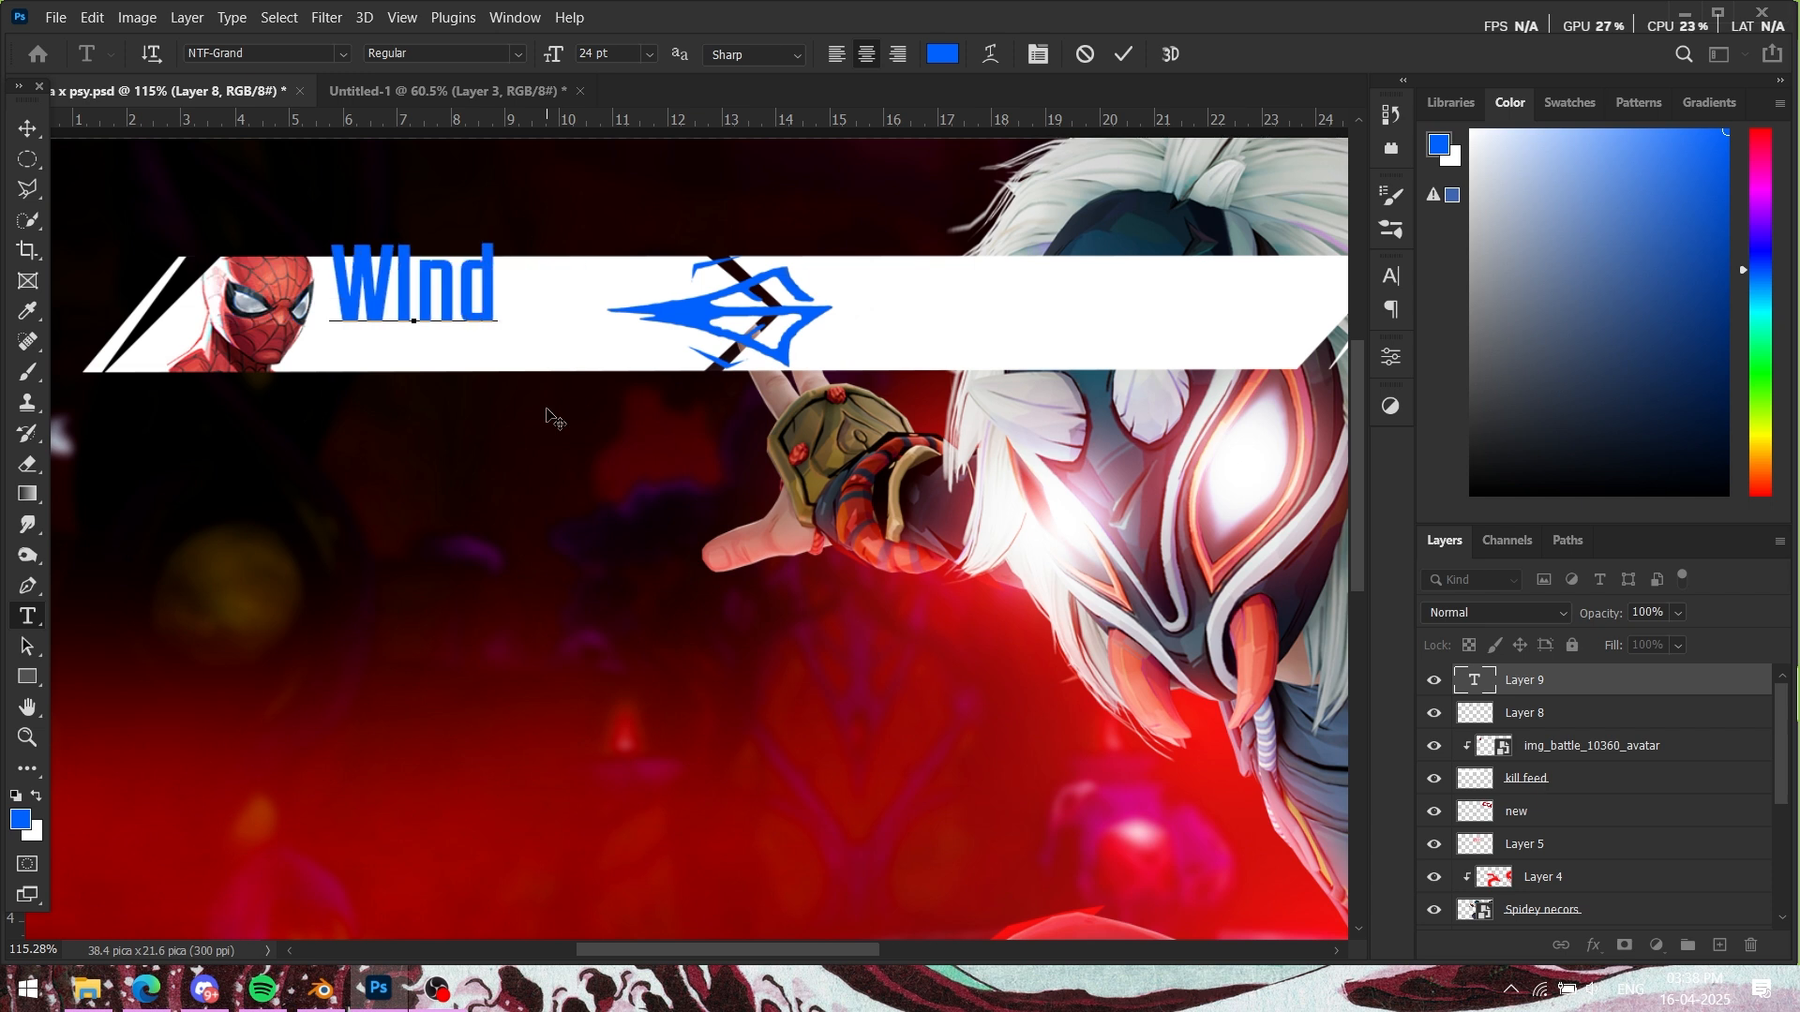
type("bell")
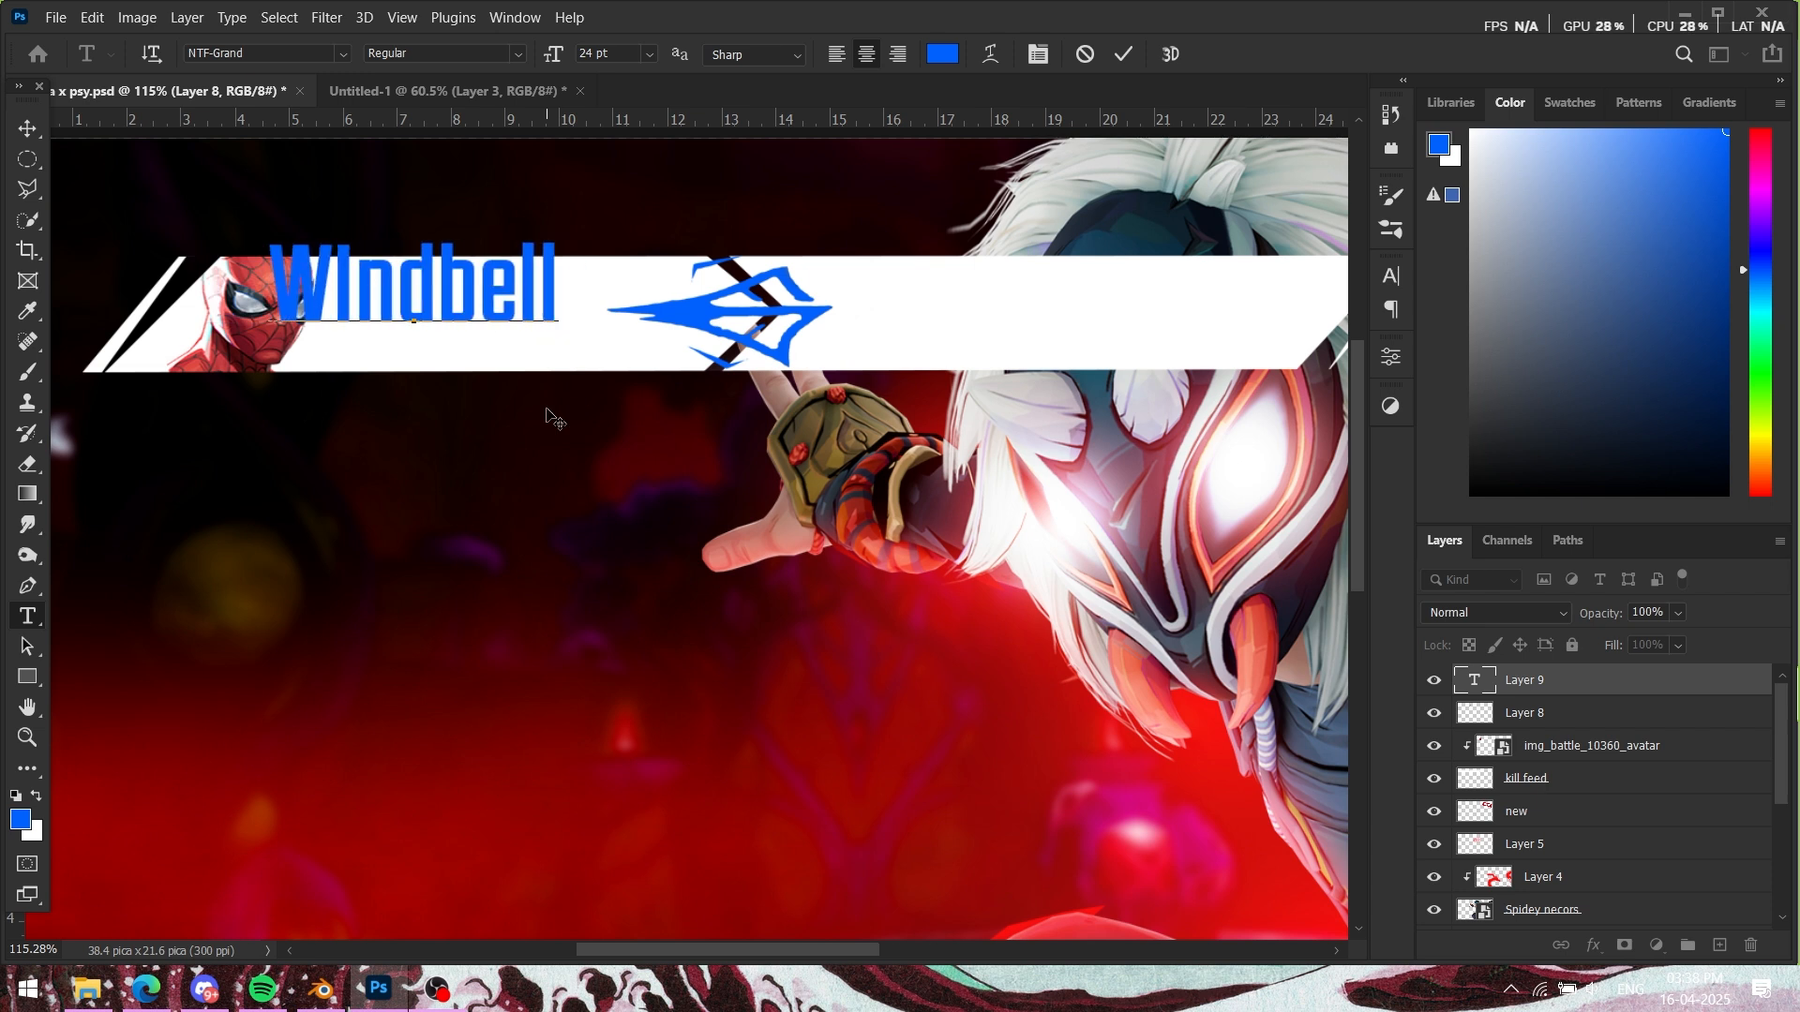
left_click(1632, 682)
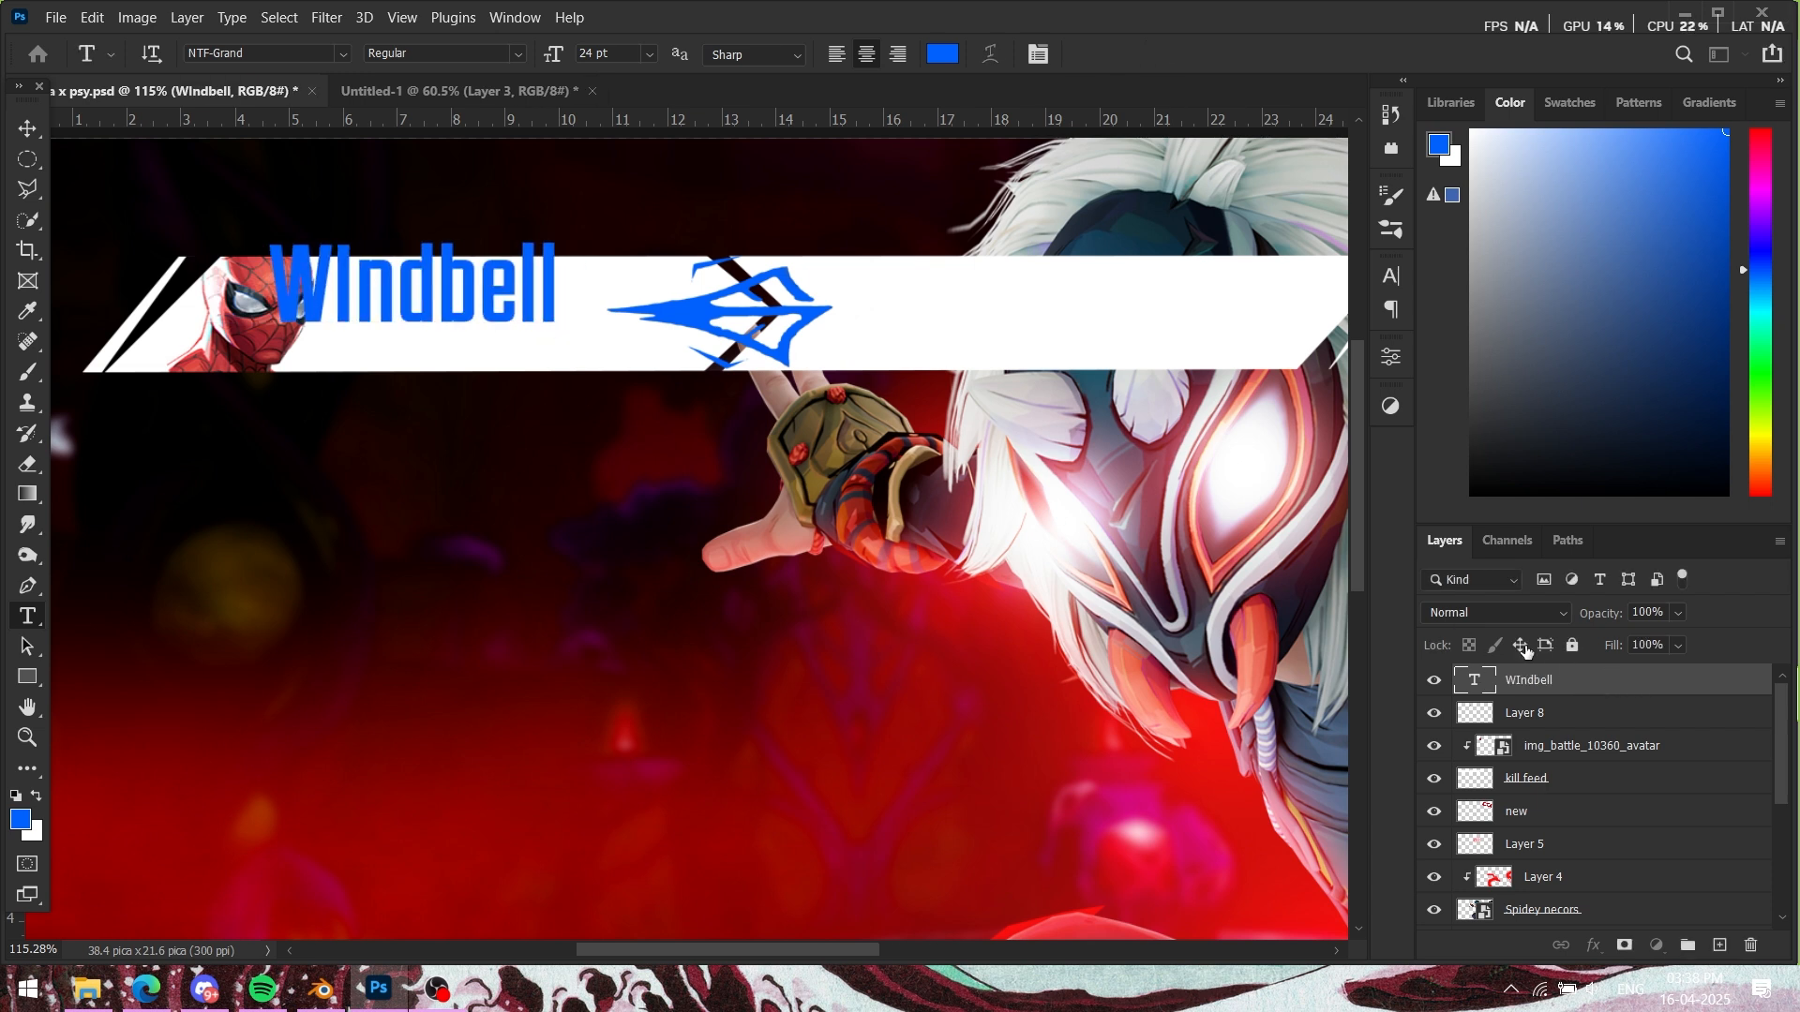
Step: Move the name text down onto the banner between the Spider-Man portrait and web icon, and check it against the reference thumbnail
key("ctrl+t")
left_click_drag(466, 311, 506, 336)
left_click(1165, 54)
left_click(437, 90)
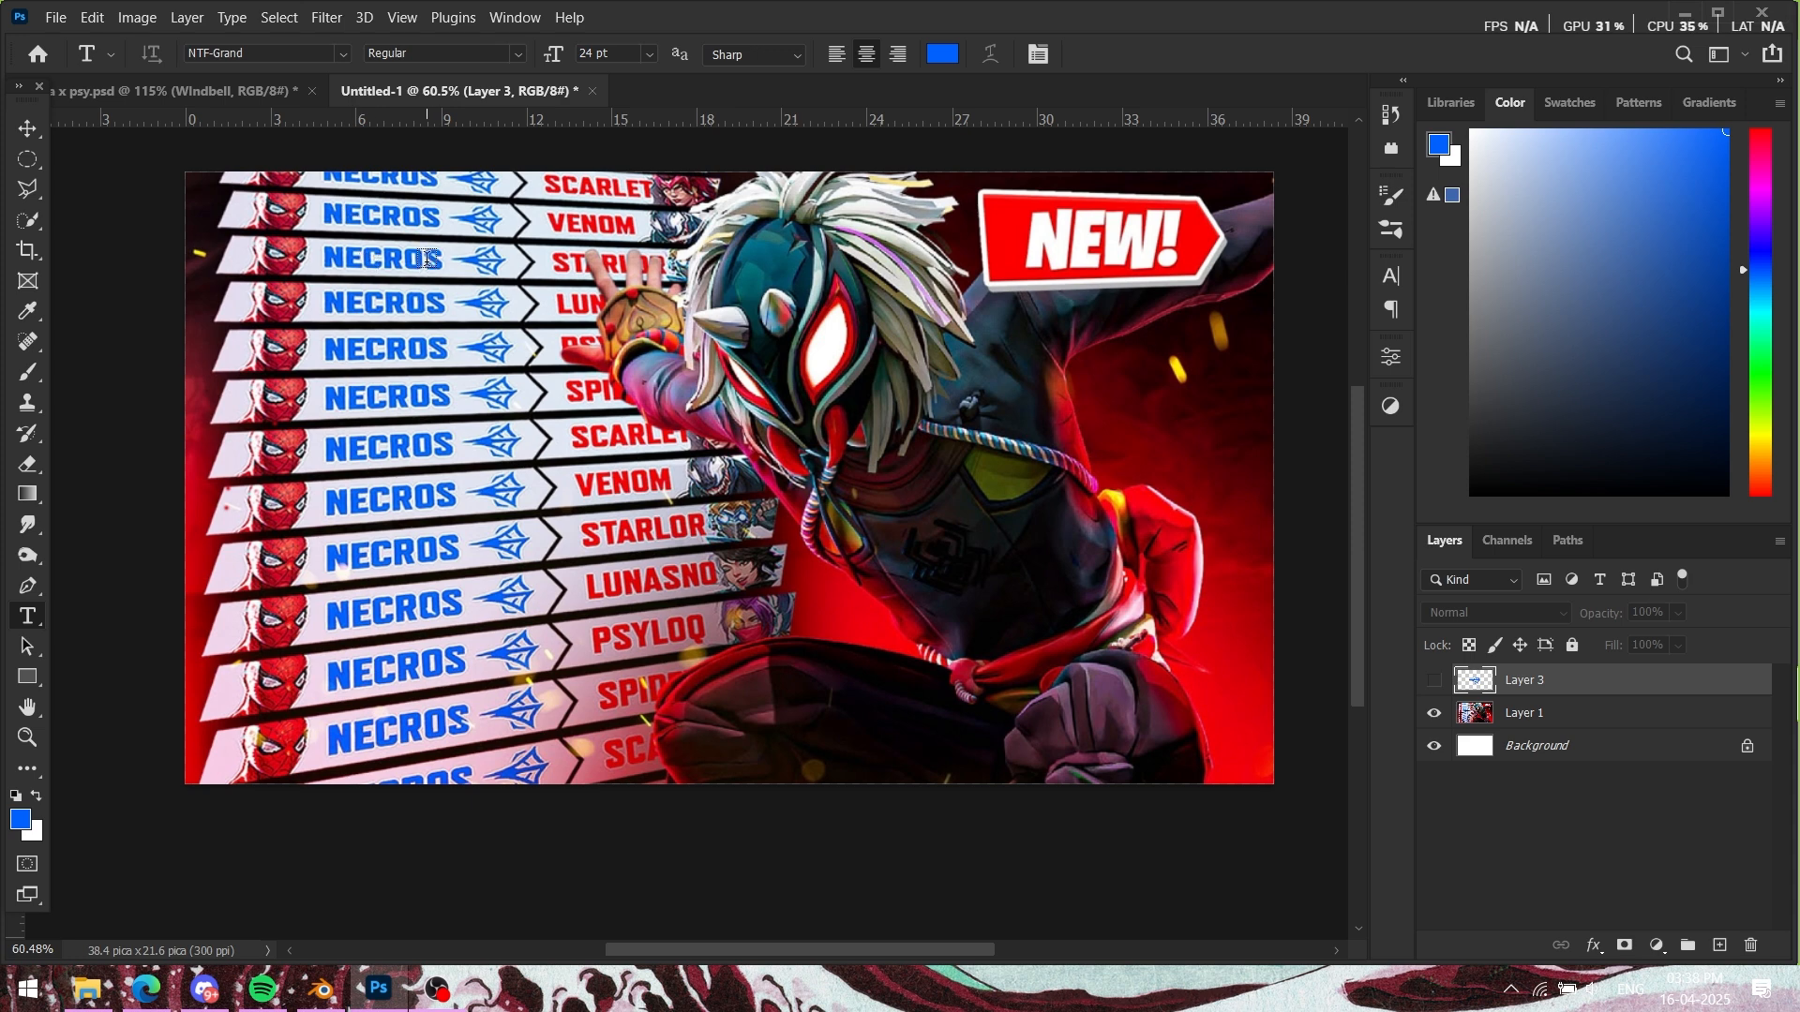
left_click(213, 91)
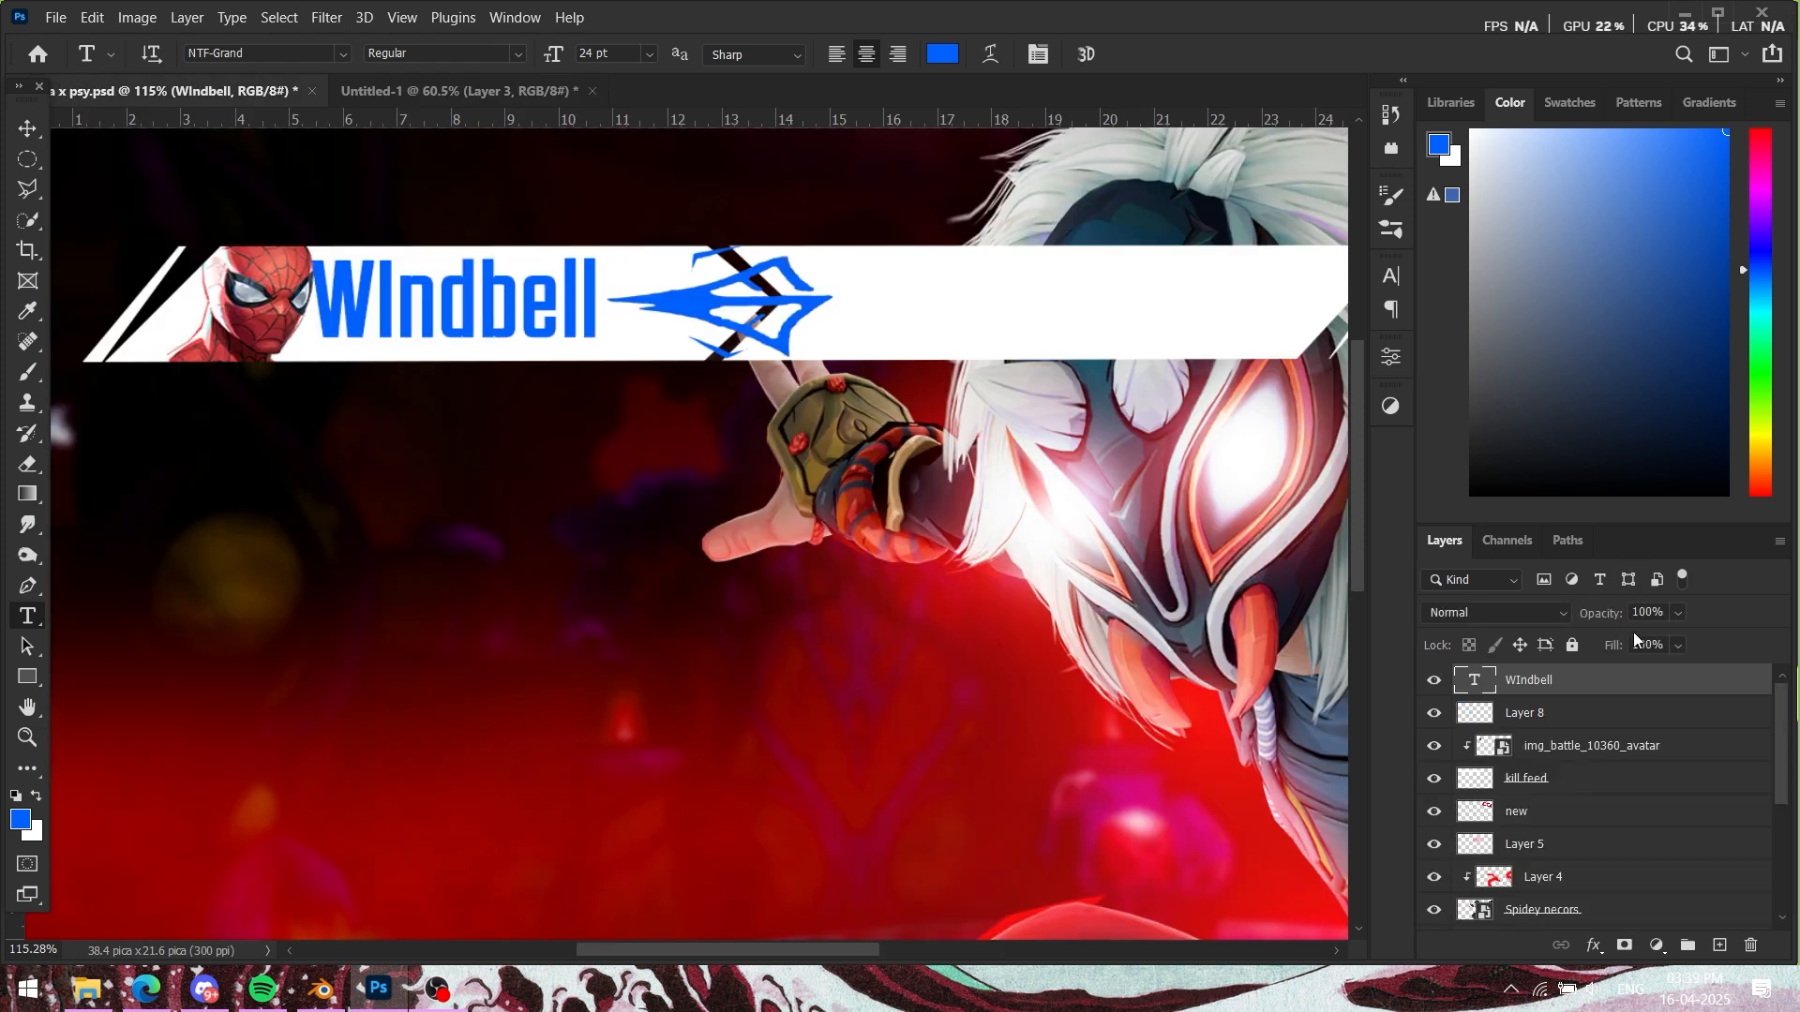
Step: Shift the name text and the blue web icon slightly right along the banner, correcting the name to "Windbell"
key("ctrl+t")
left_click_drag(541, 314, 561, 317)
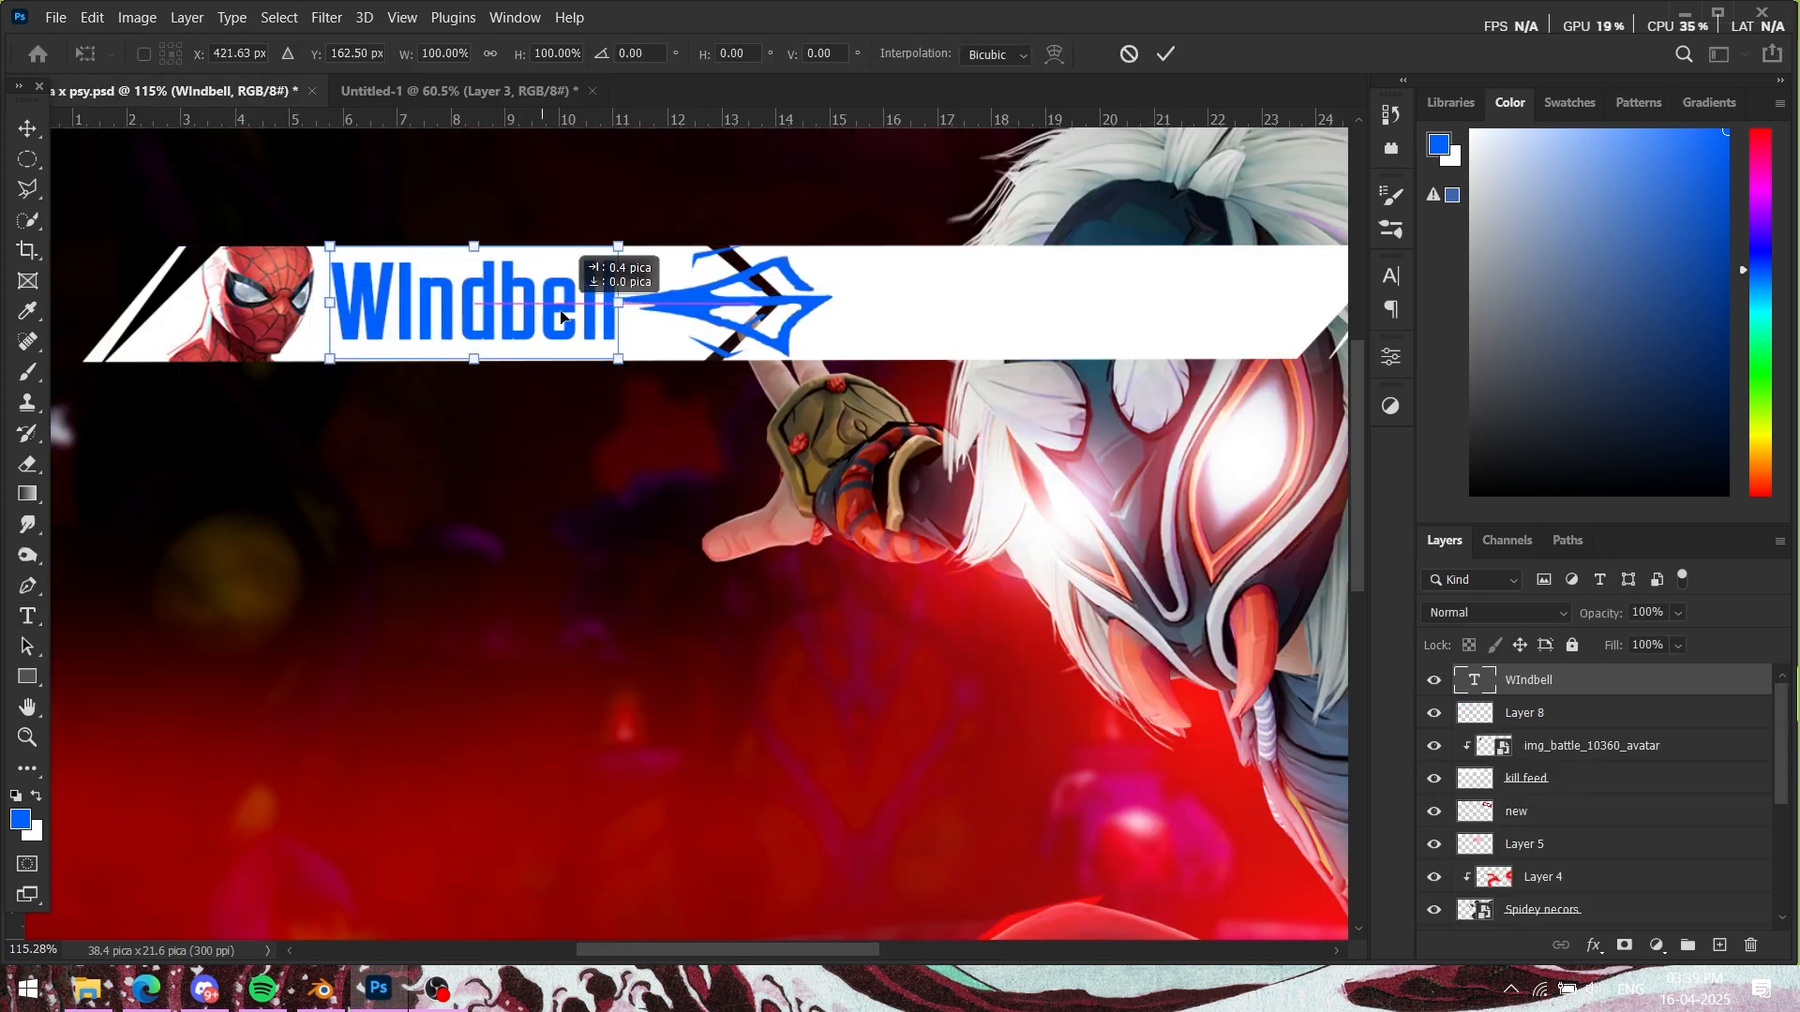
left_click(1524, 715)
key("t")
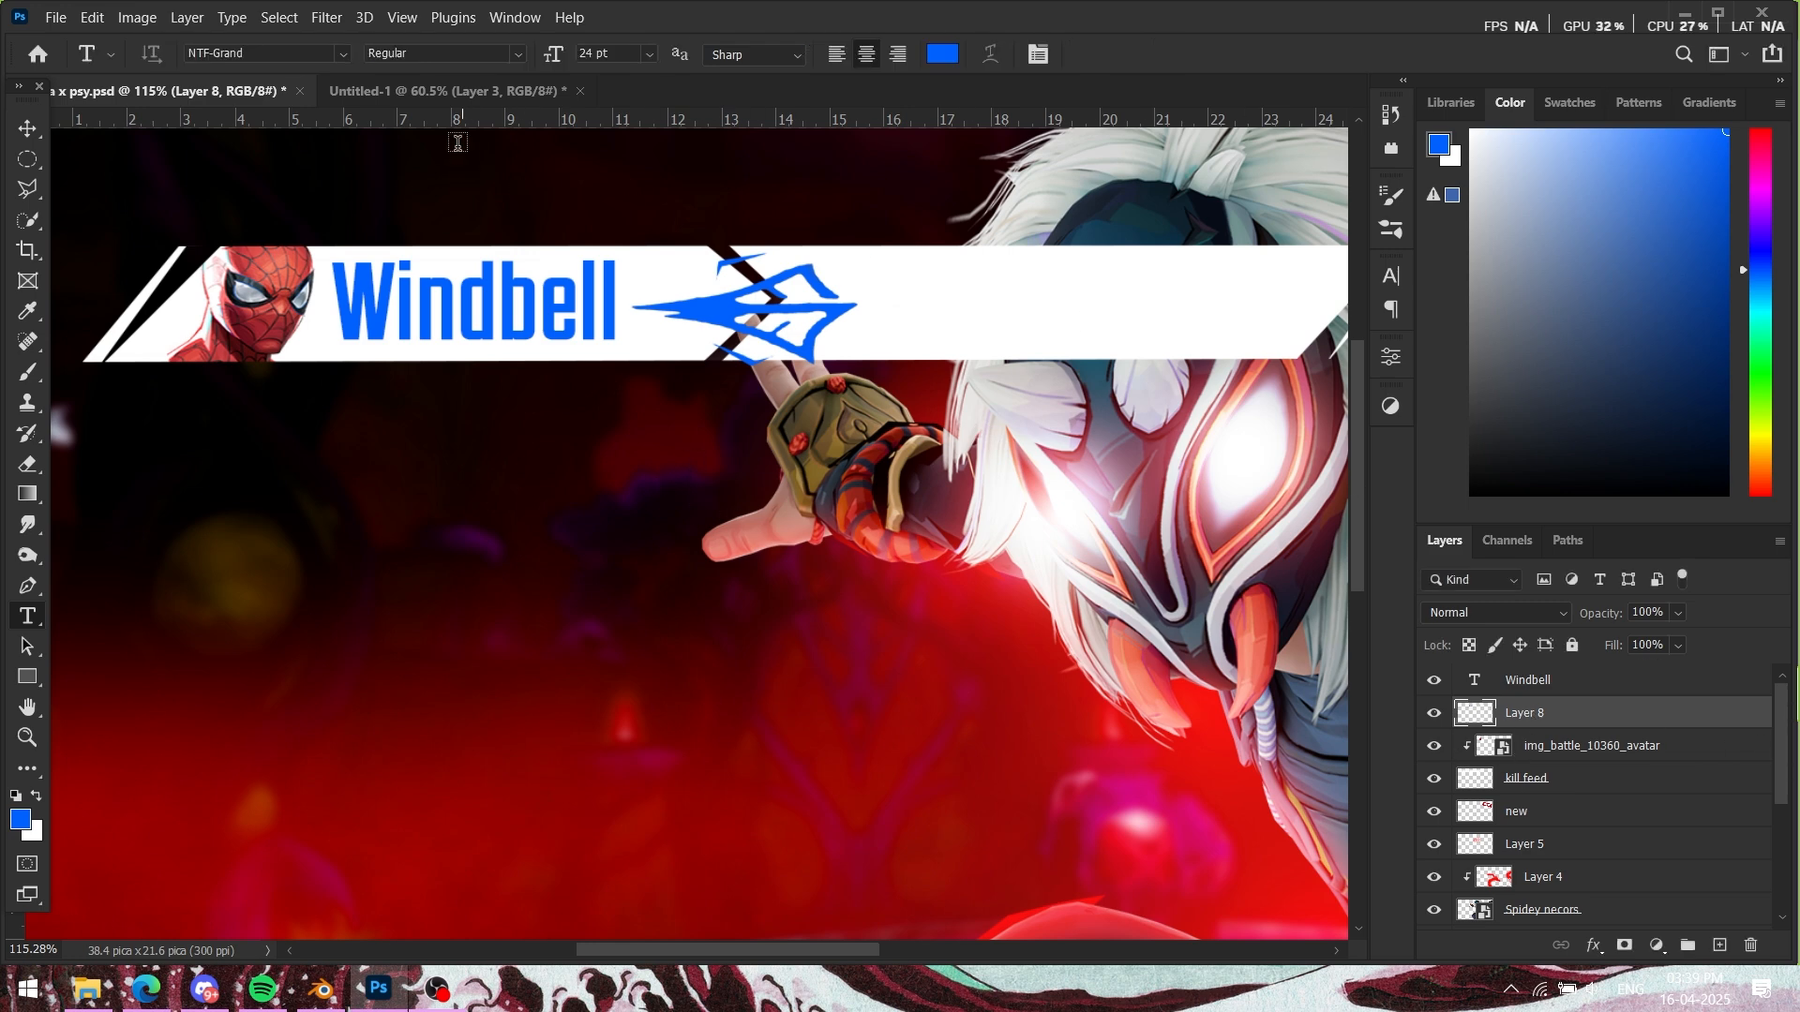
left_click(448, 90)
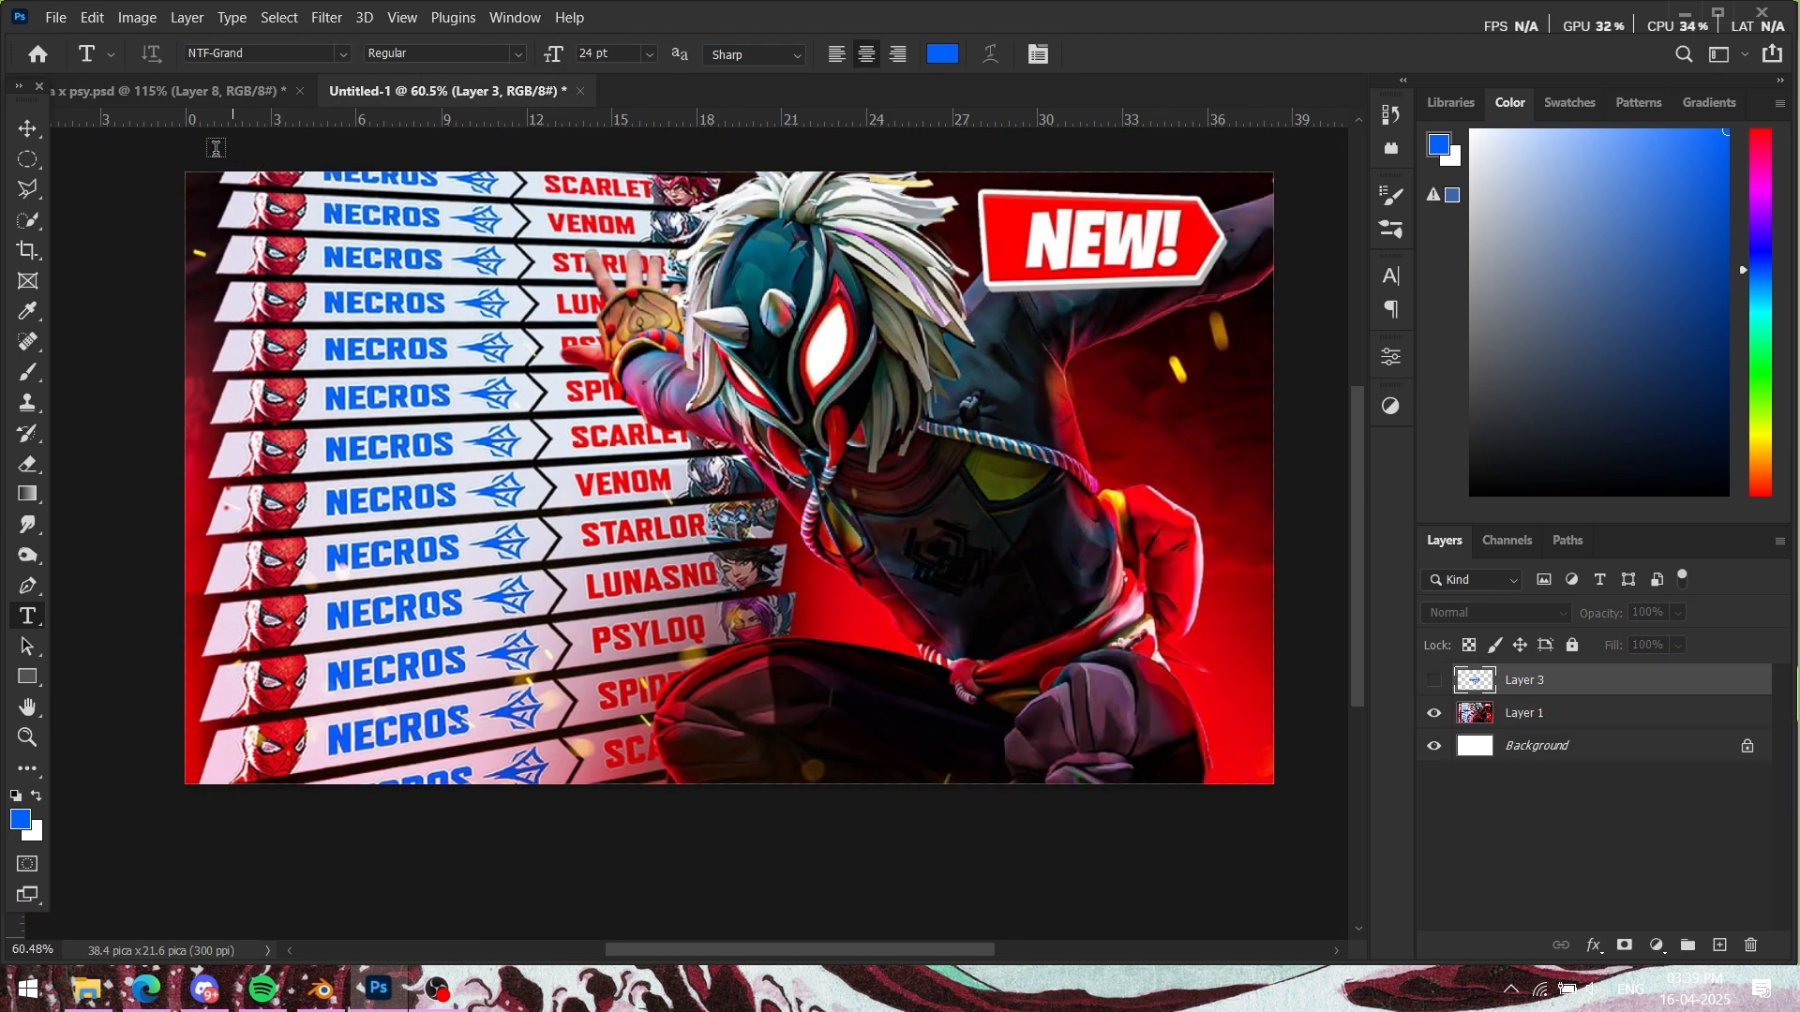
left_click(188, 90)
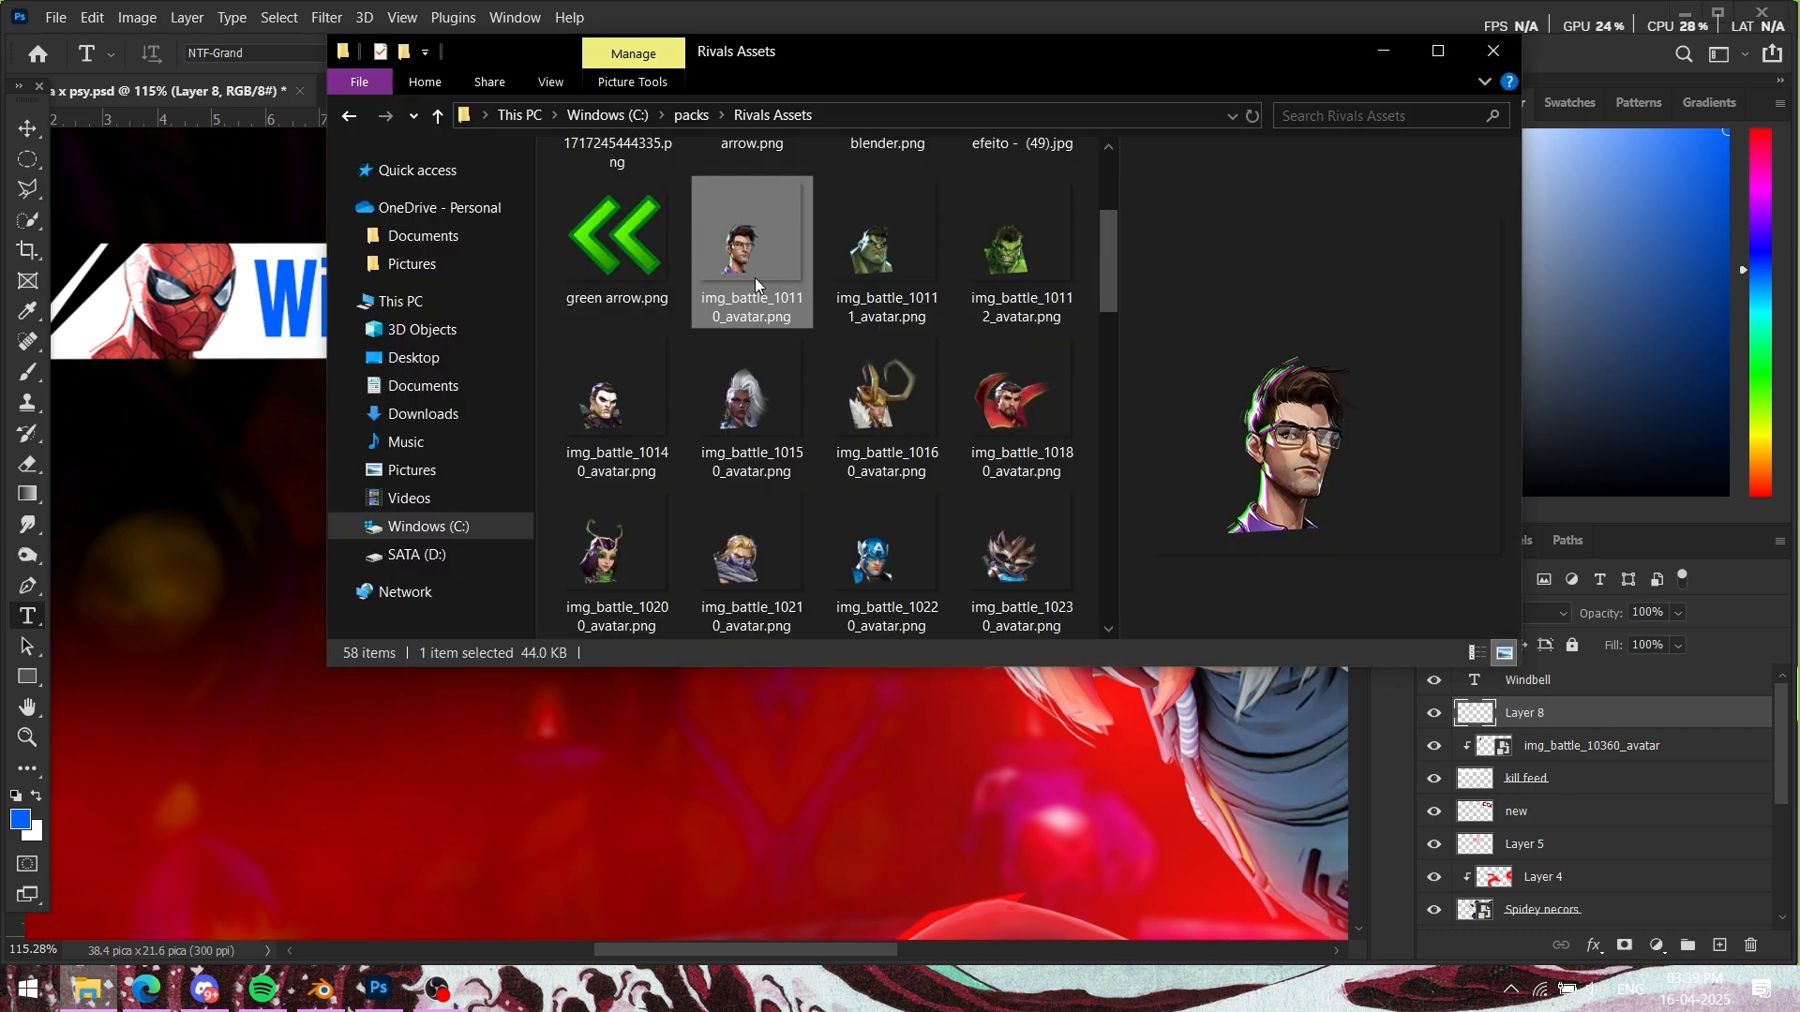
Step: Place img_battle_10110_avatar.png from the Rivals Assets folder, scaled to about 22.9%, over the kill feed banner's right end
left_click_drag(756, 278, 258, 390)
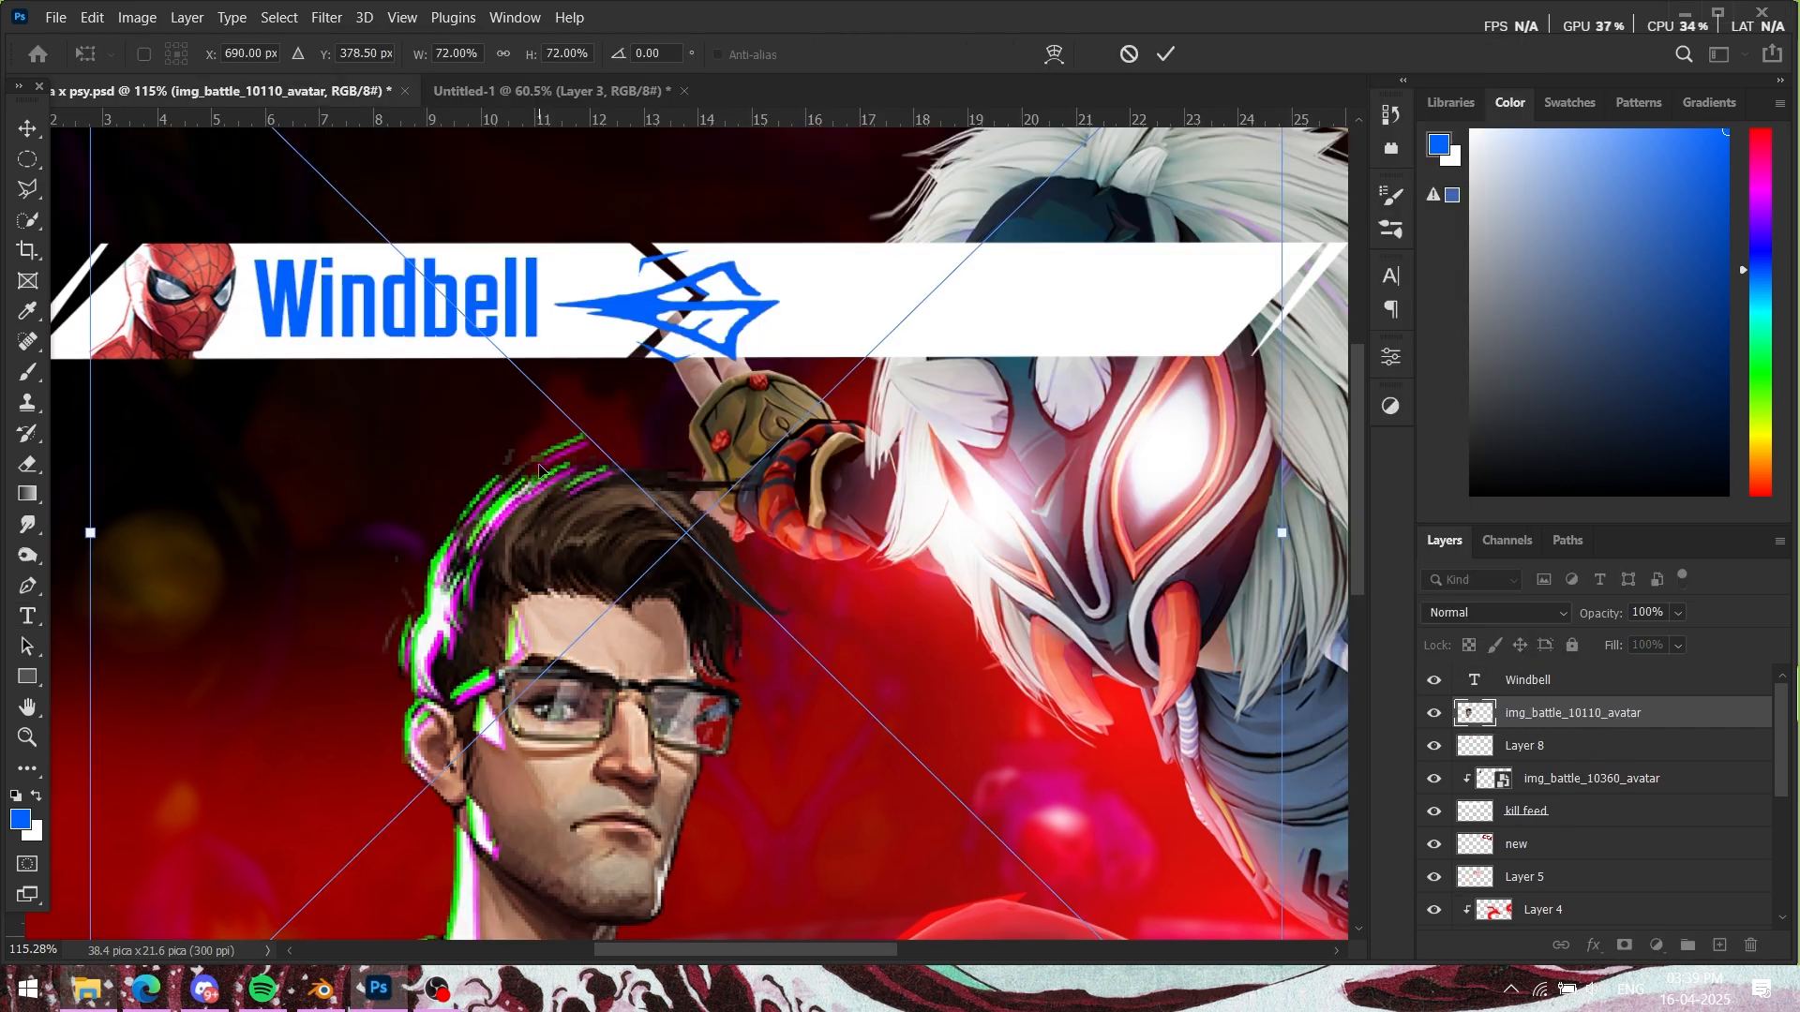
scroll(633, 728, "down", 6)
left_click_drag(593, 786, 614, 759)
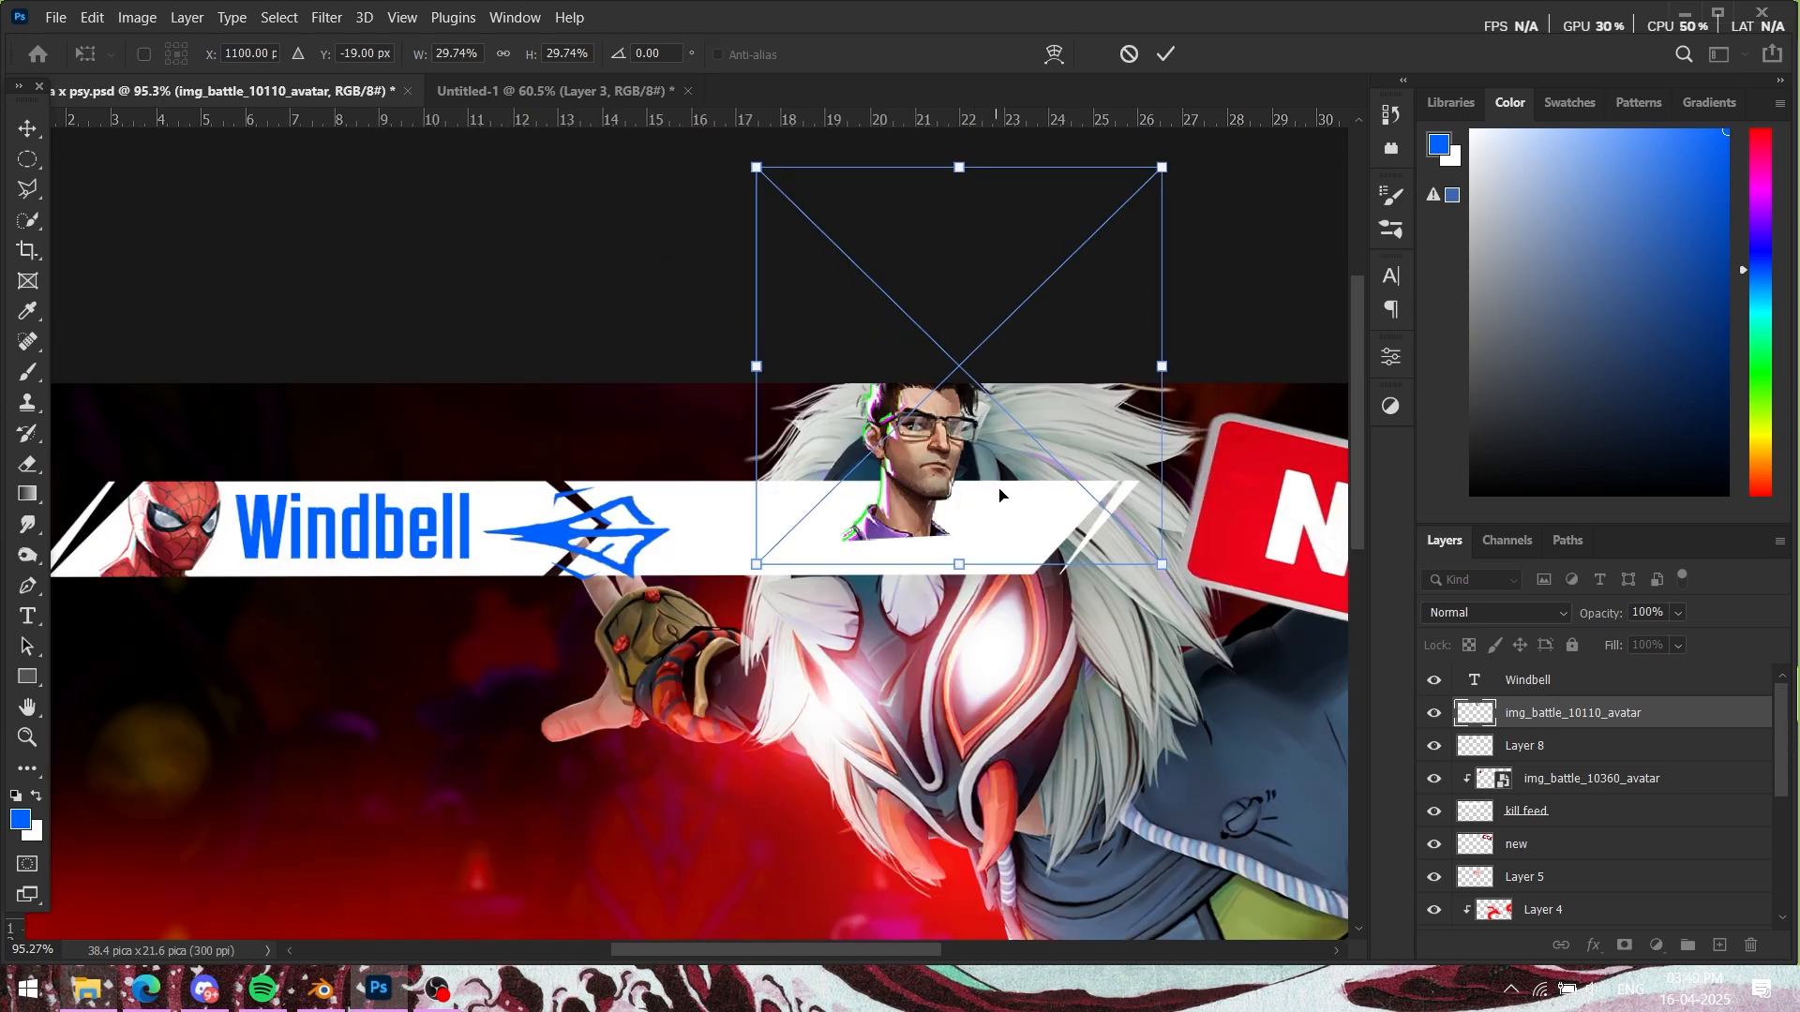
left_click_drag(993, 487, 1095, 574)
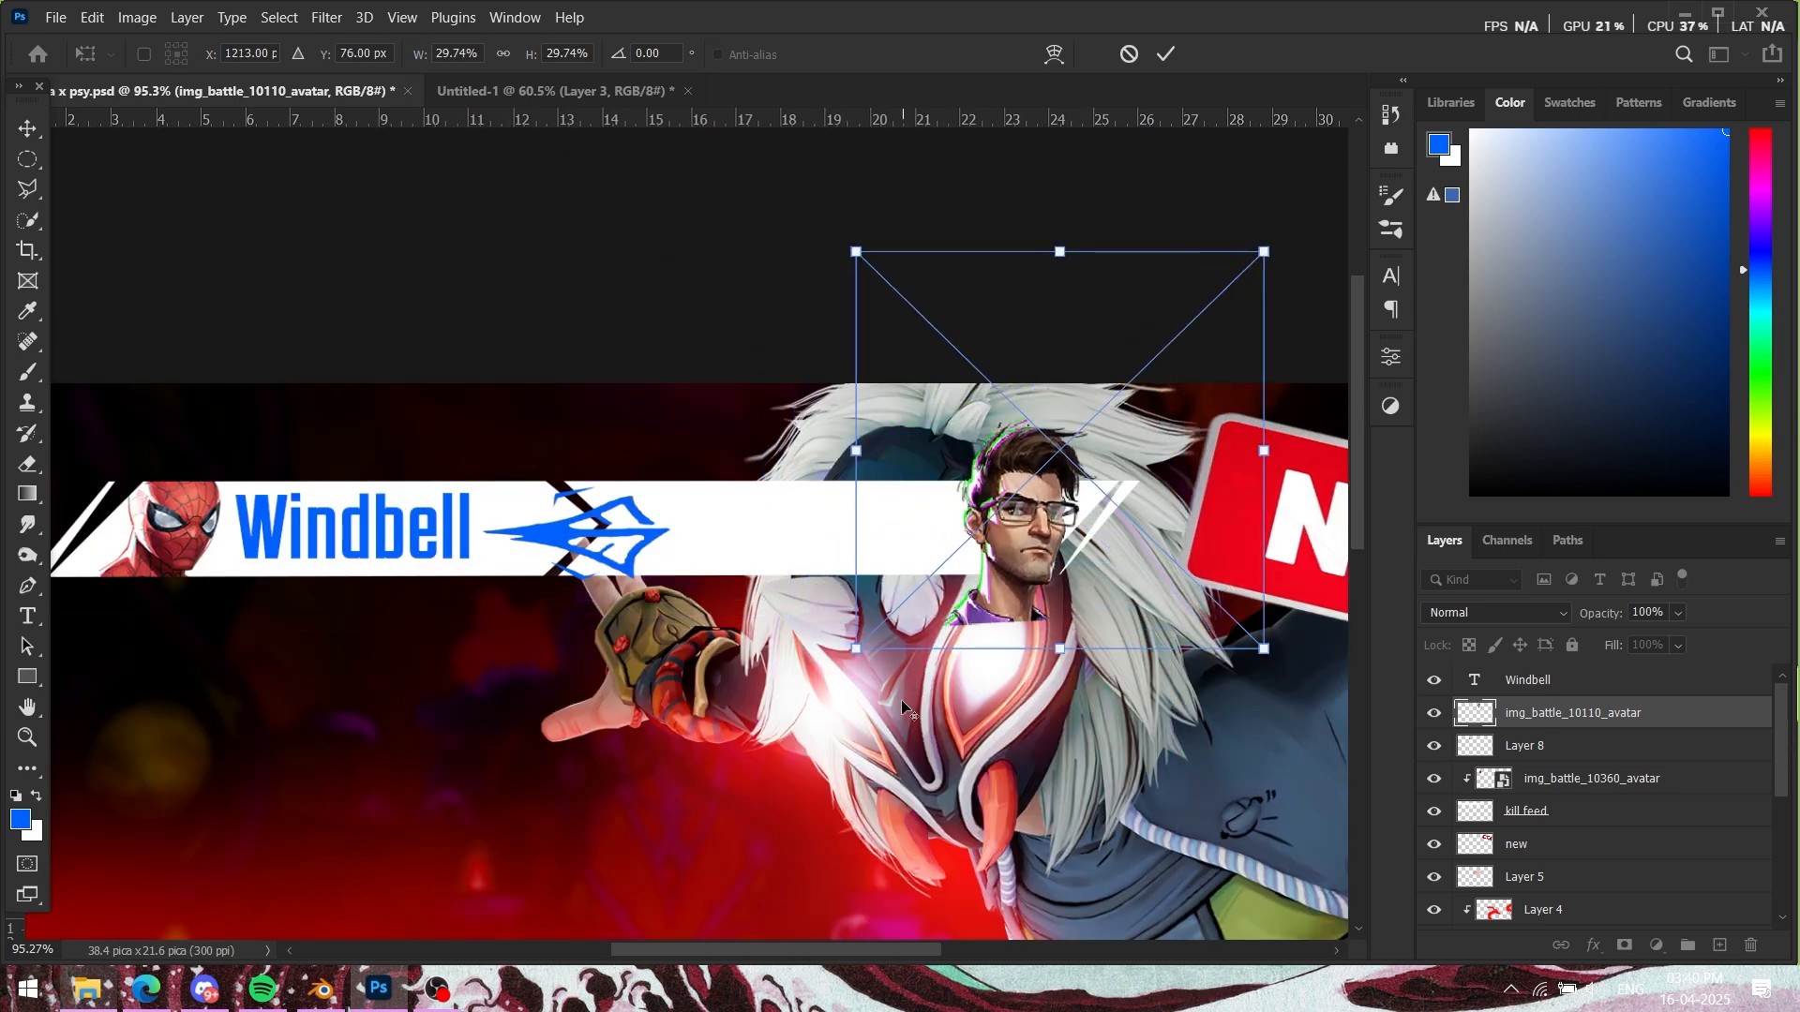
left_click_drag(862, 641, 951, 554)
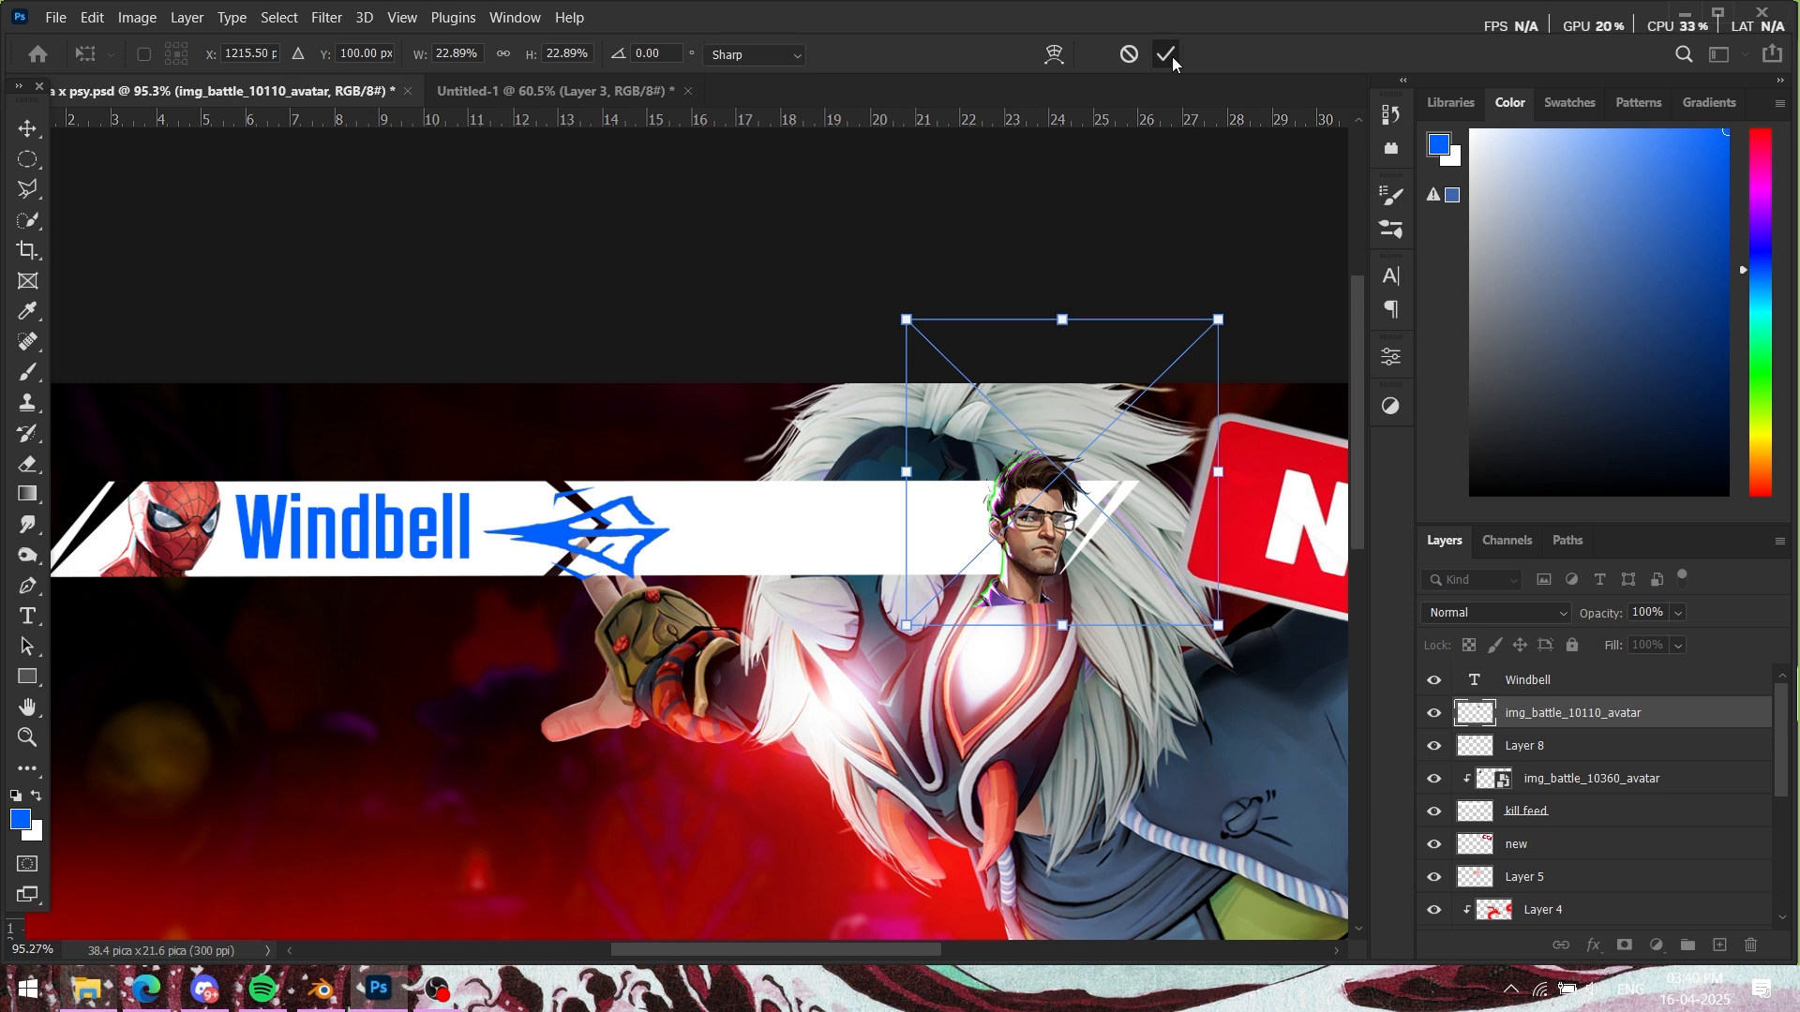
left_click(1165, 54)
Step: Move the img_battle_10110_avatar layer below Layer 8 and clip it to the kill feed layer
left_click(1549, 783)
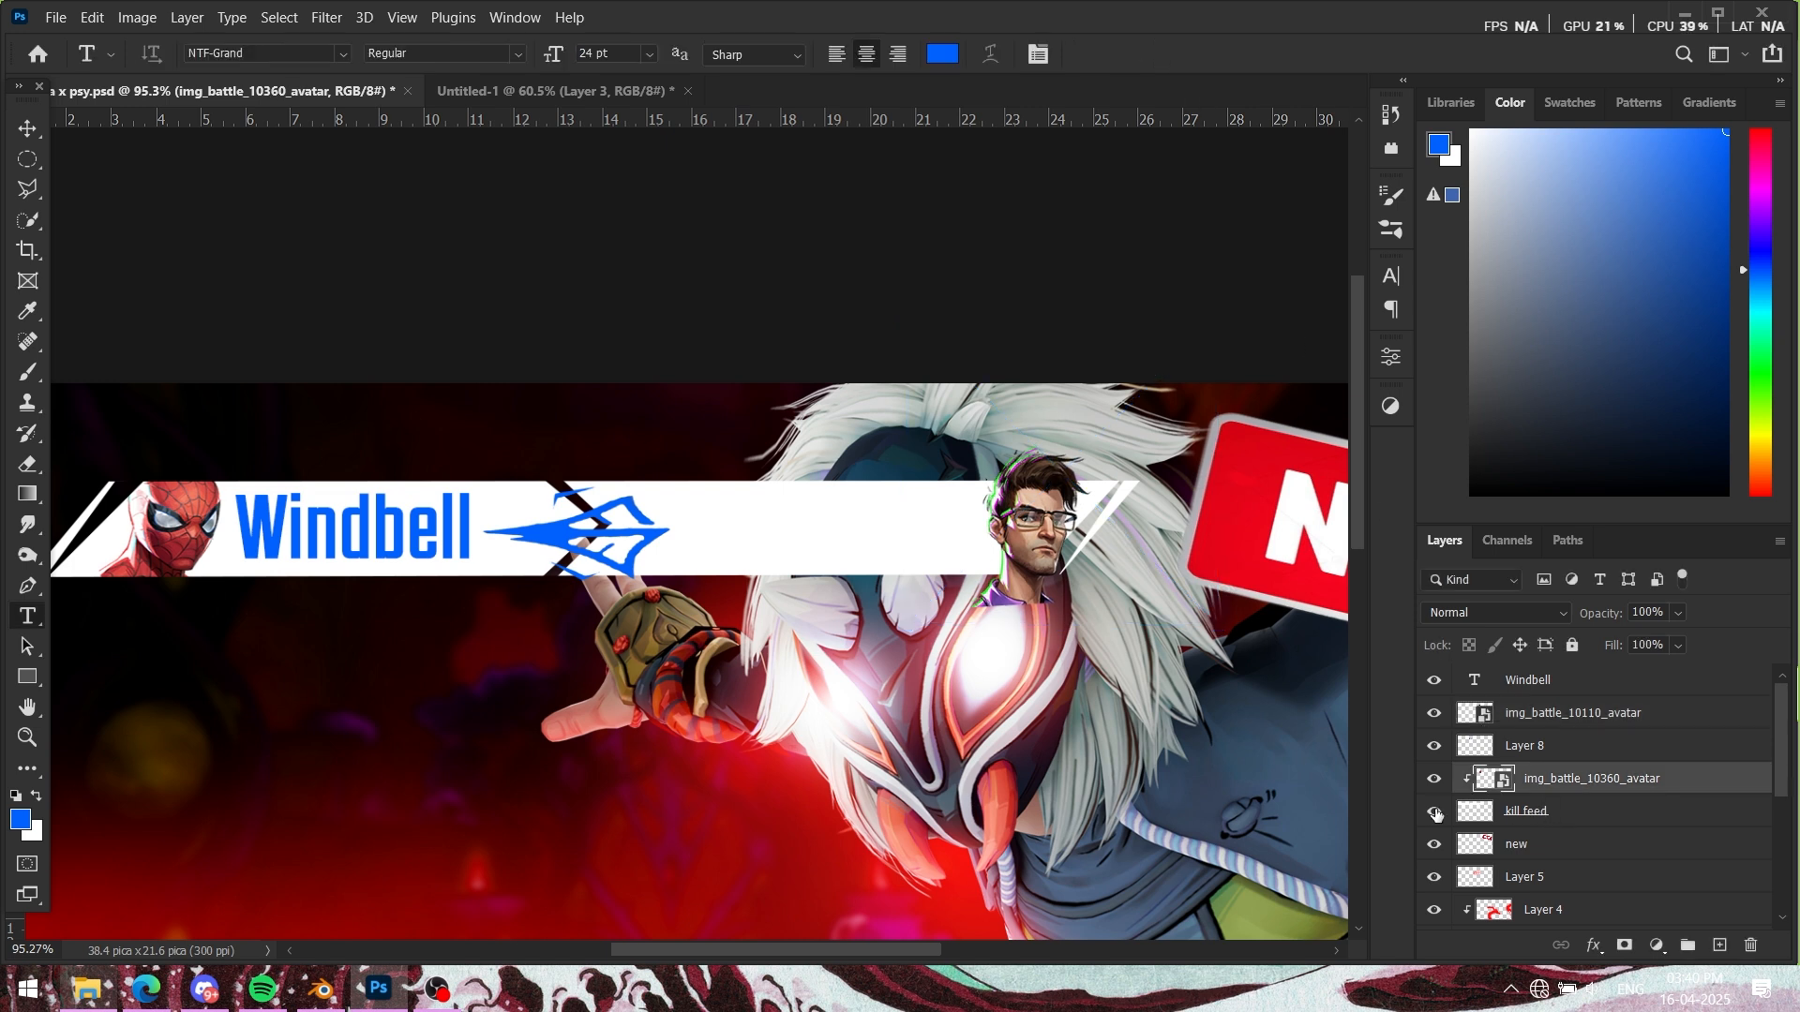
left_click(1435, 812)
left_click(1434, 811)
left_click_drag(1563, 720, 1575, 761)
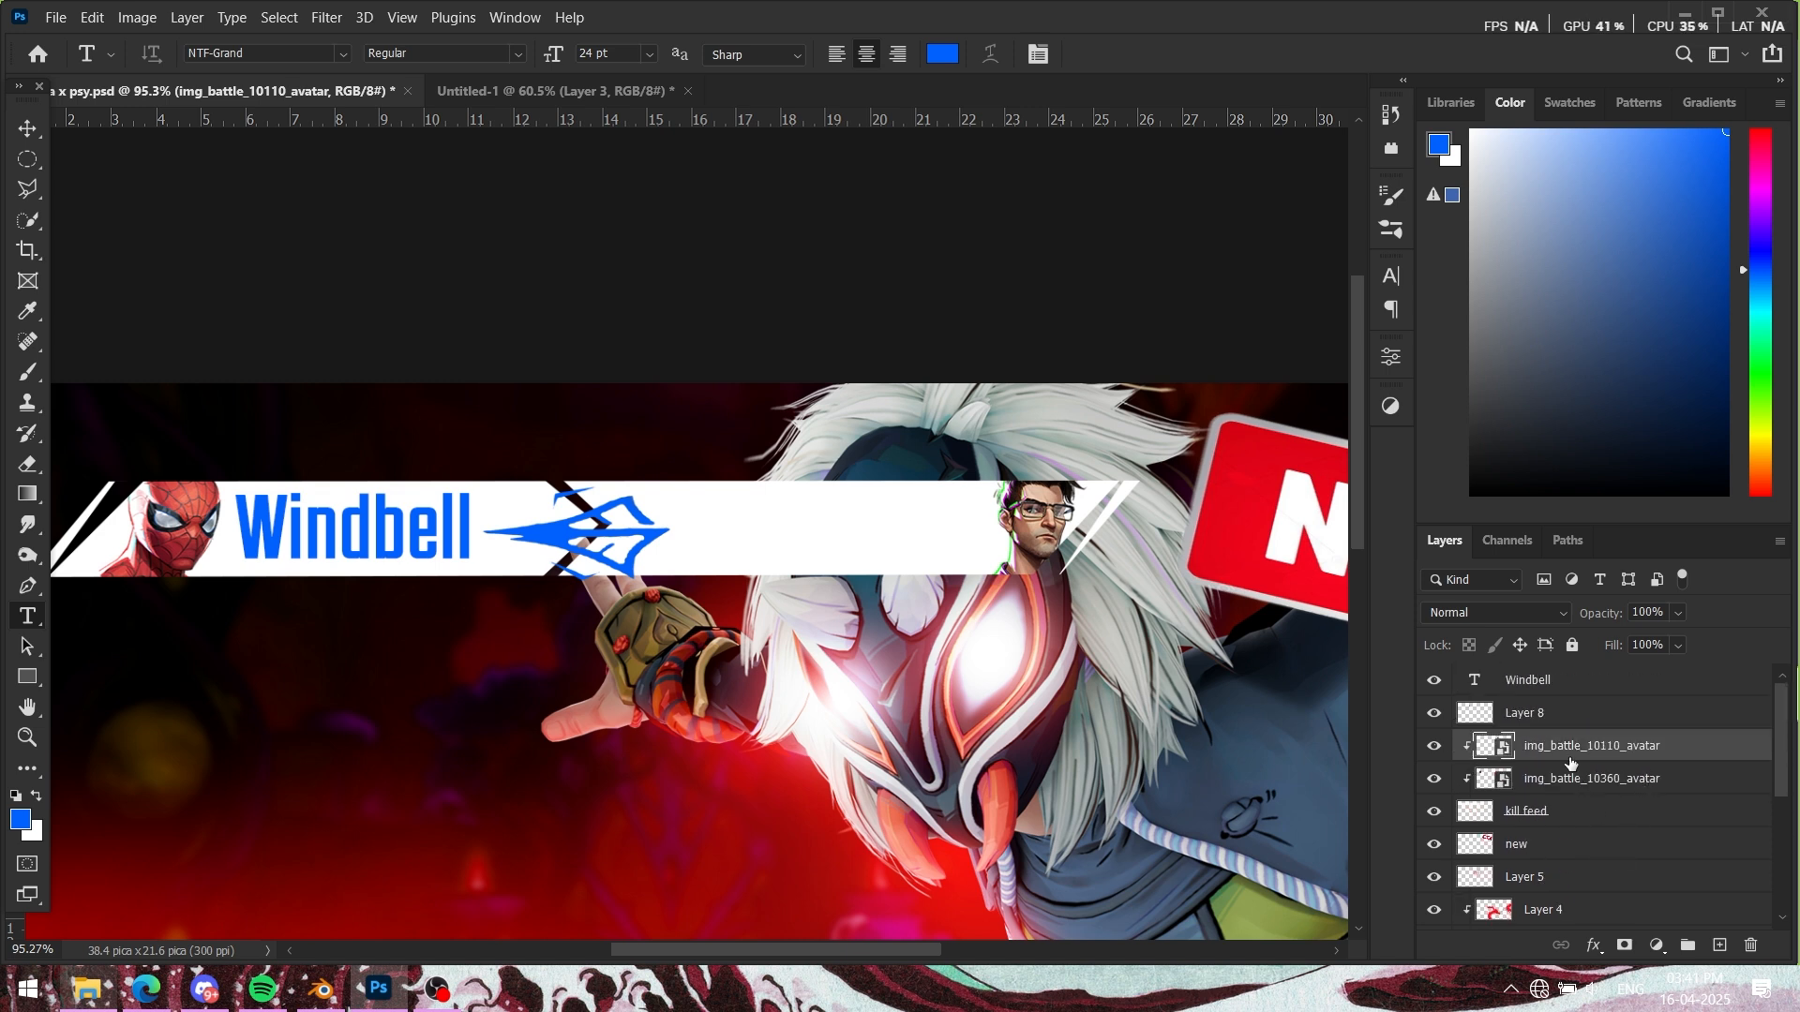
Step: Rename Layer 8, which holds the blue web icon, as "kill icon"
left_click(1584, 722)
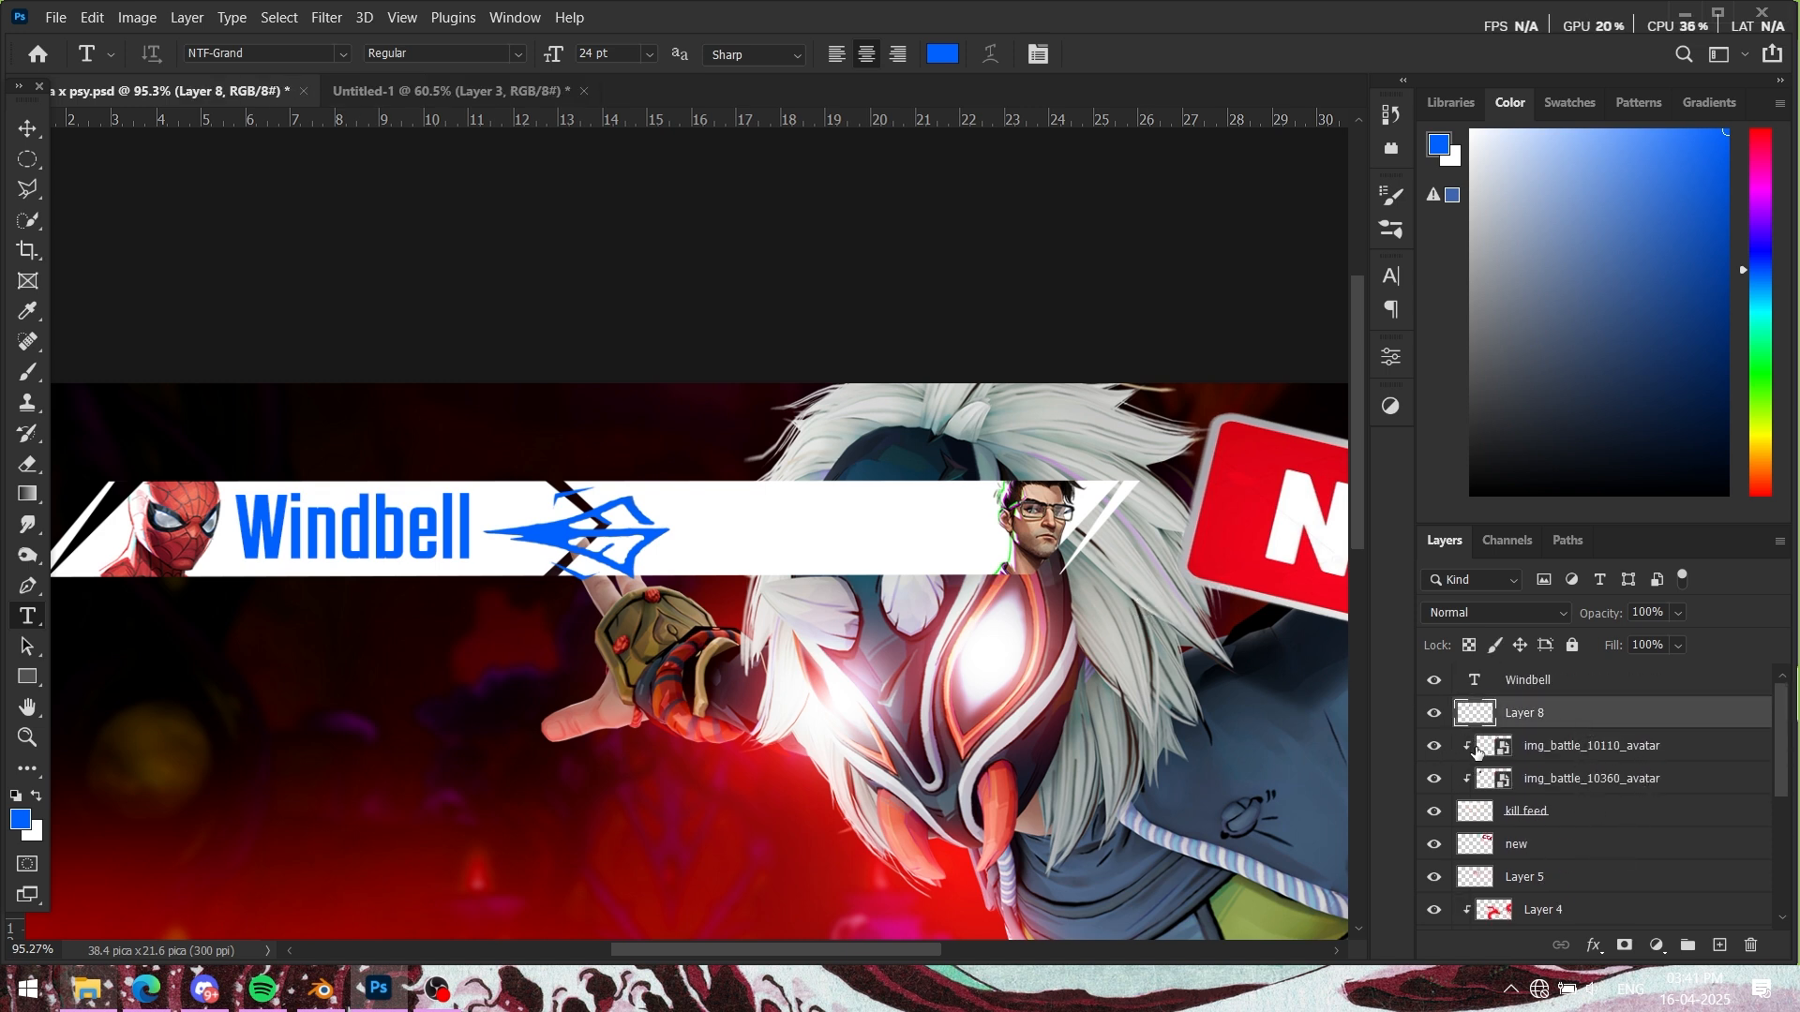
left_click(1434, 714)
double_click(1525, 715)
type("kill icon")
key("Return")
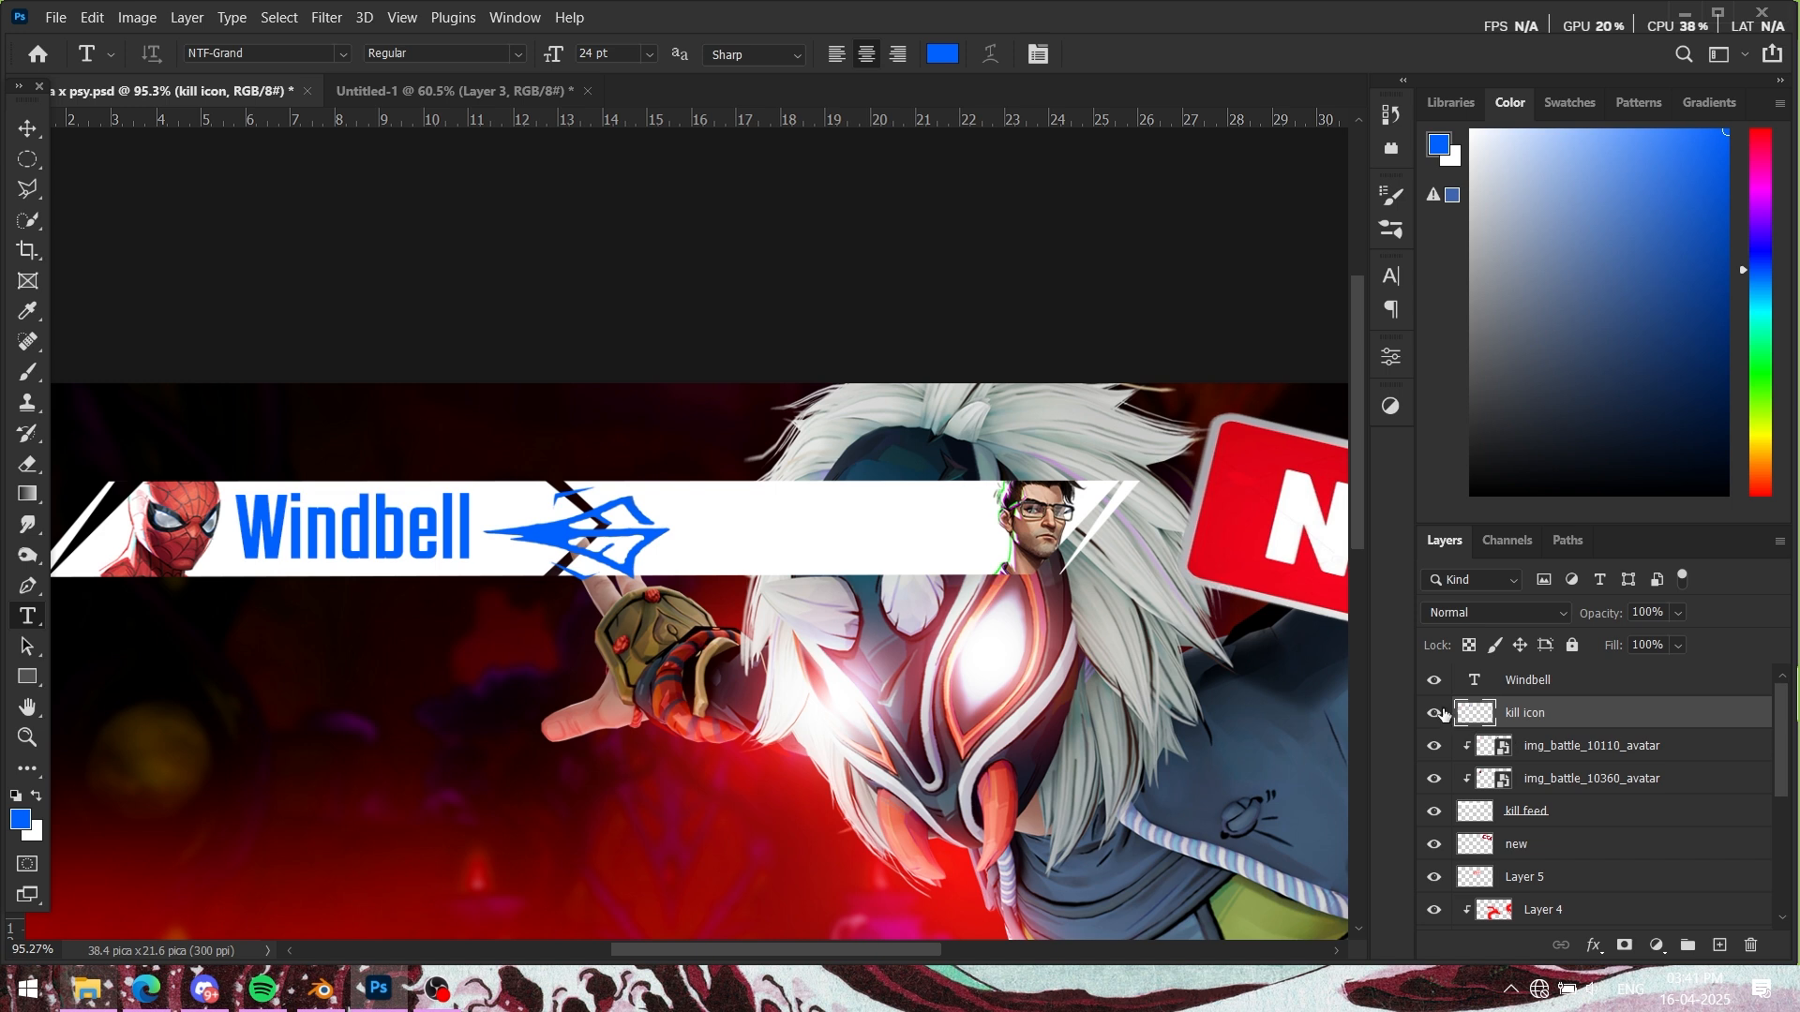
left_click(1439, 713)
left_click(1439, 713)
Step: Duplicate the Windbell text layer and move the copy between the web icon and the second portrait
left_click(1571, 689)
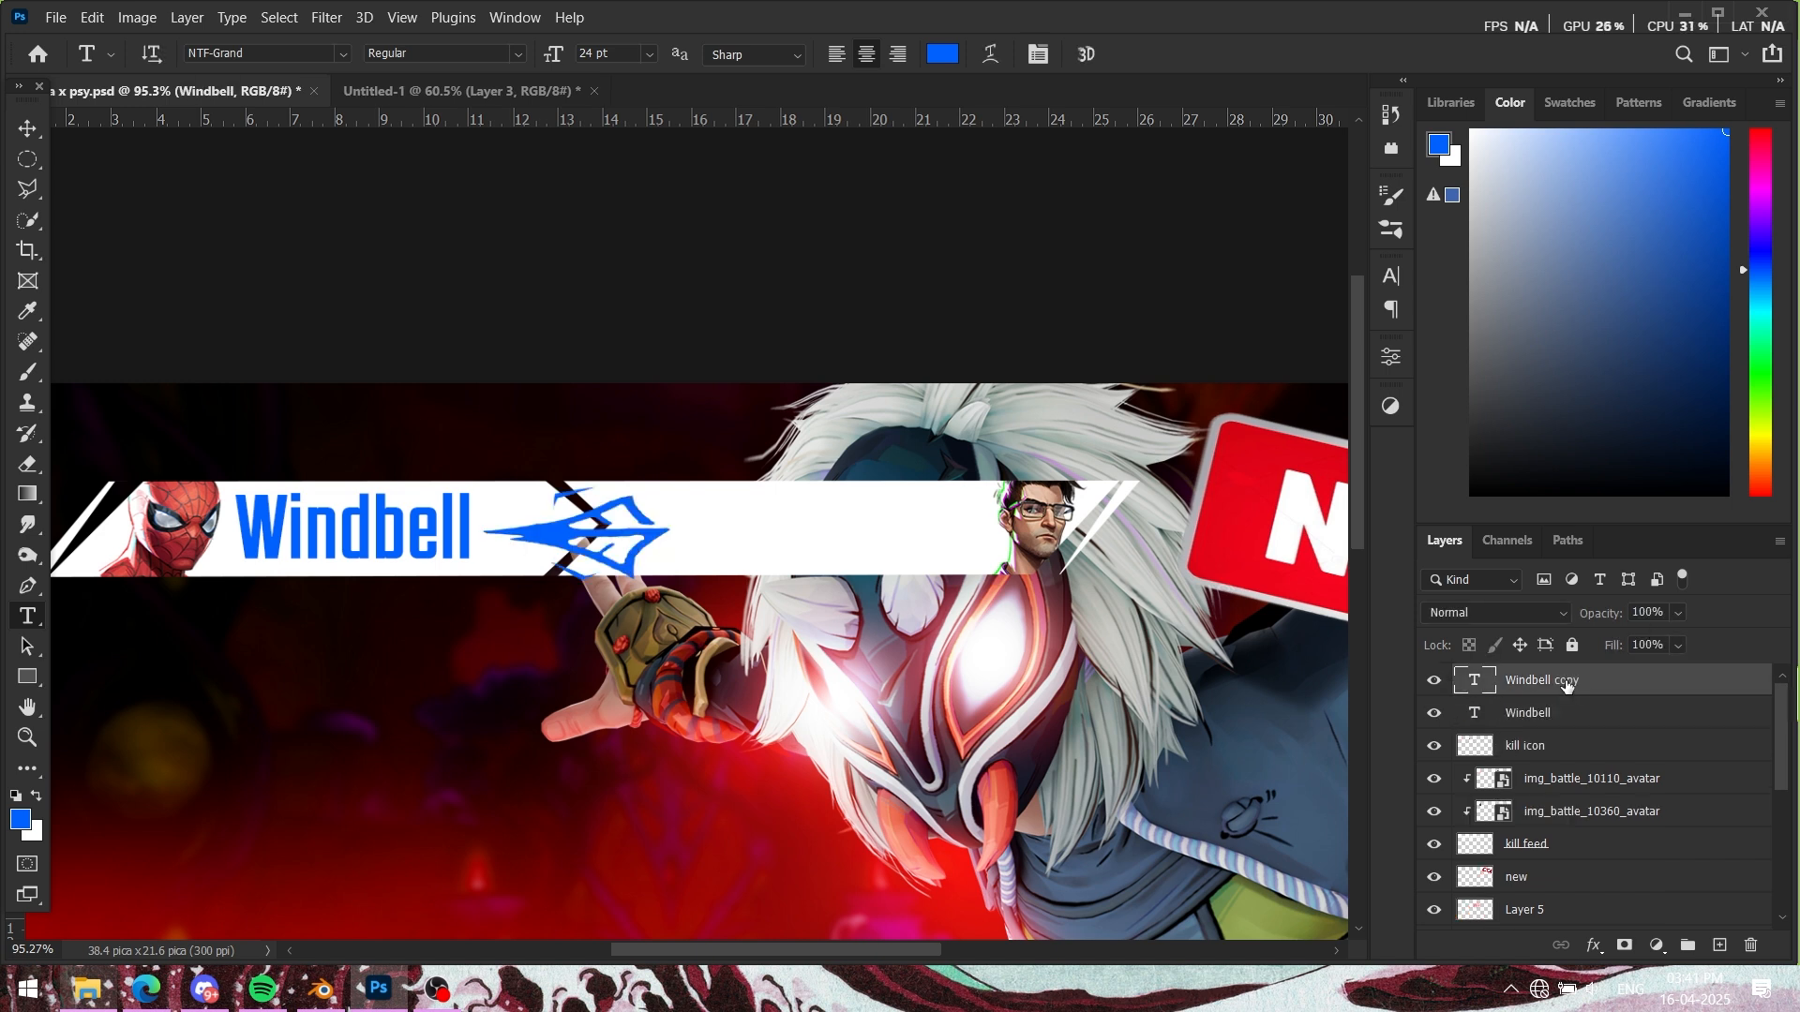
key("ctrl+j")
key("ctrl+t")
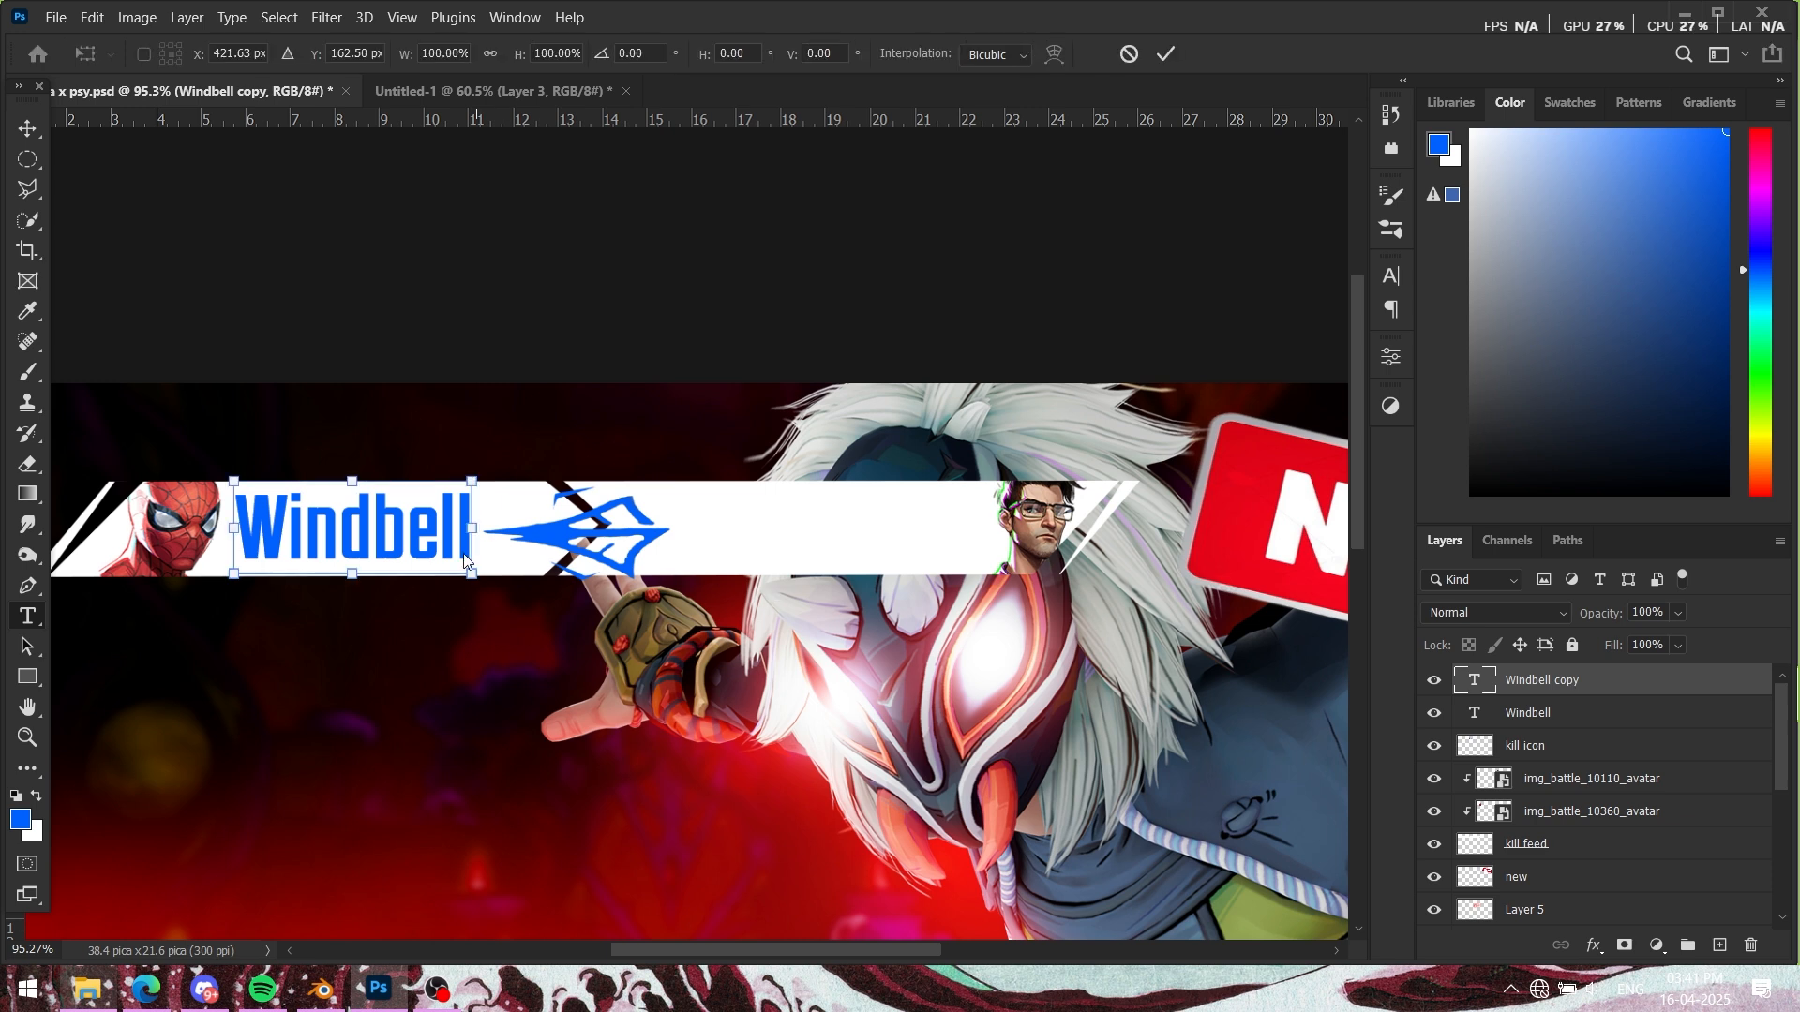
left_click_drag(372, 544, 841, 553)
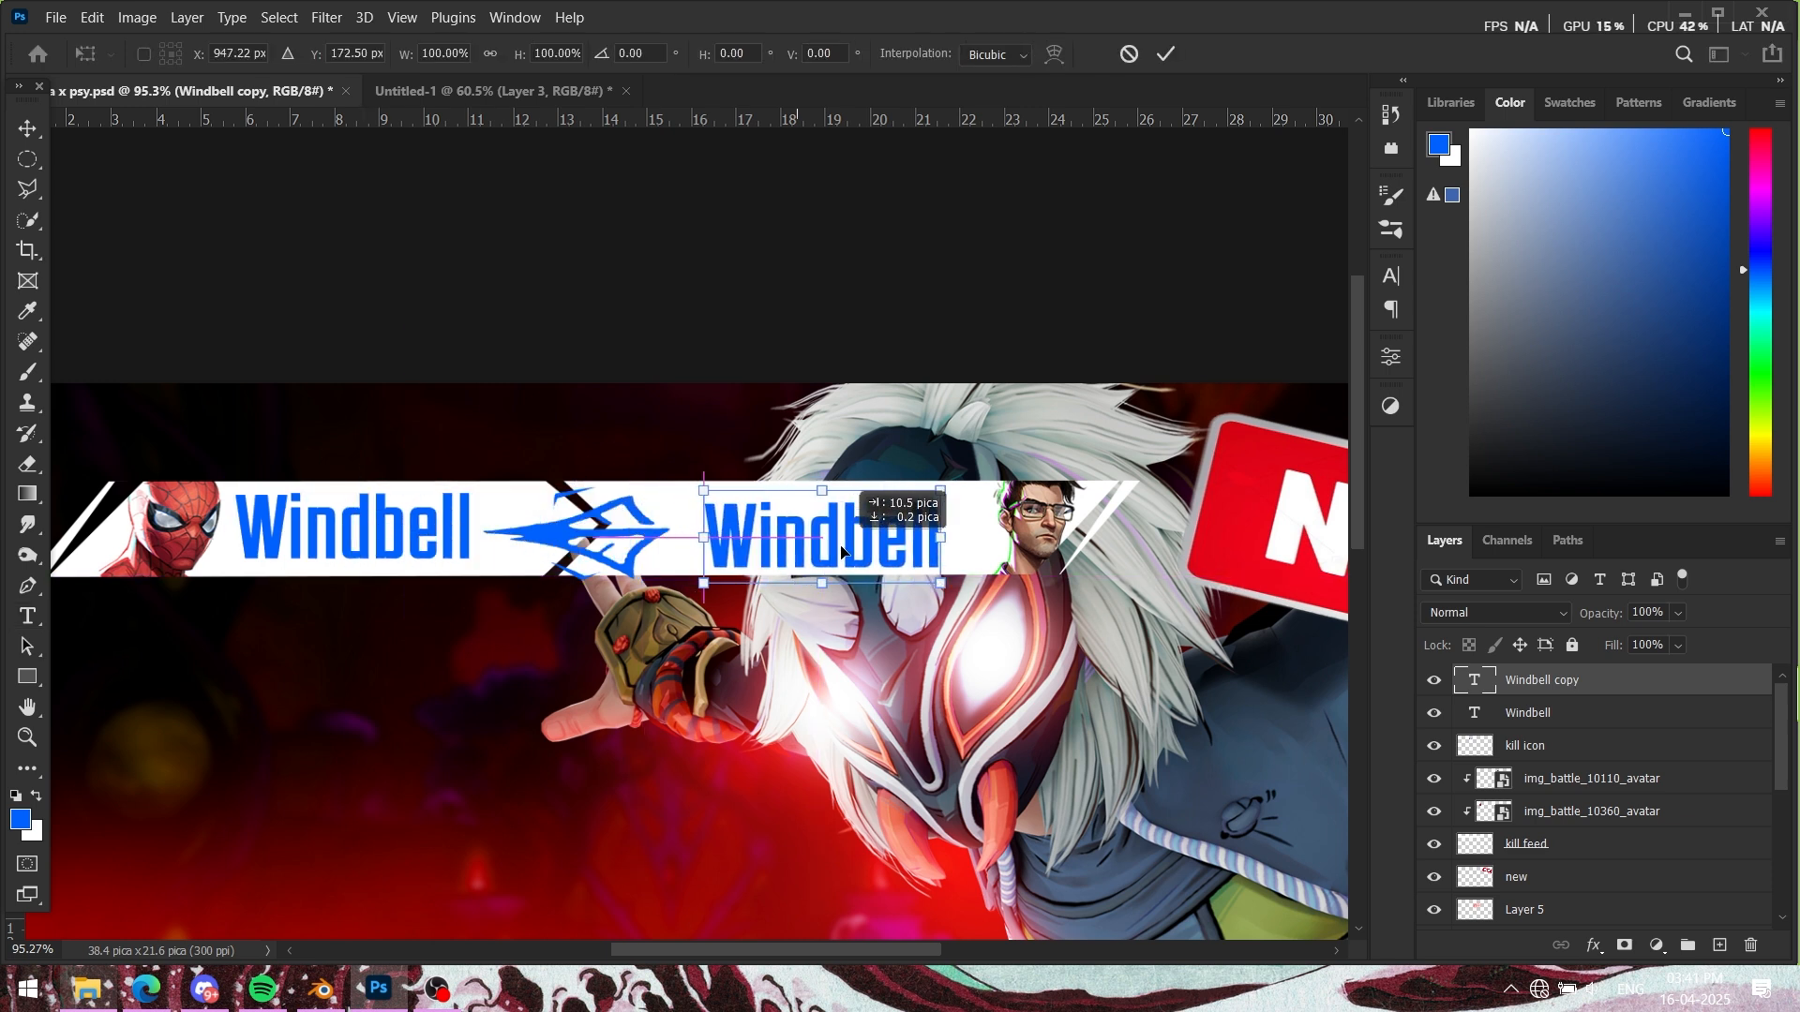
key("Return")
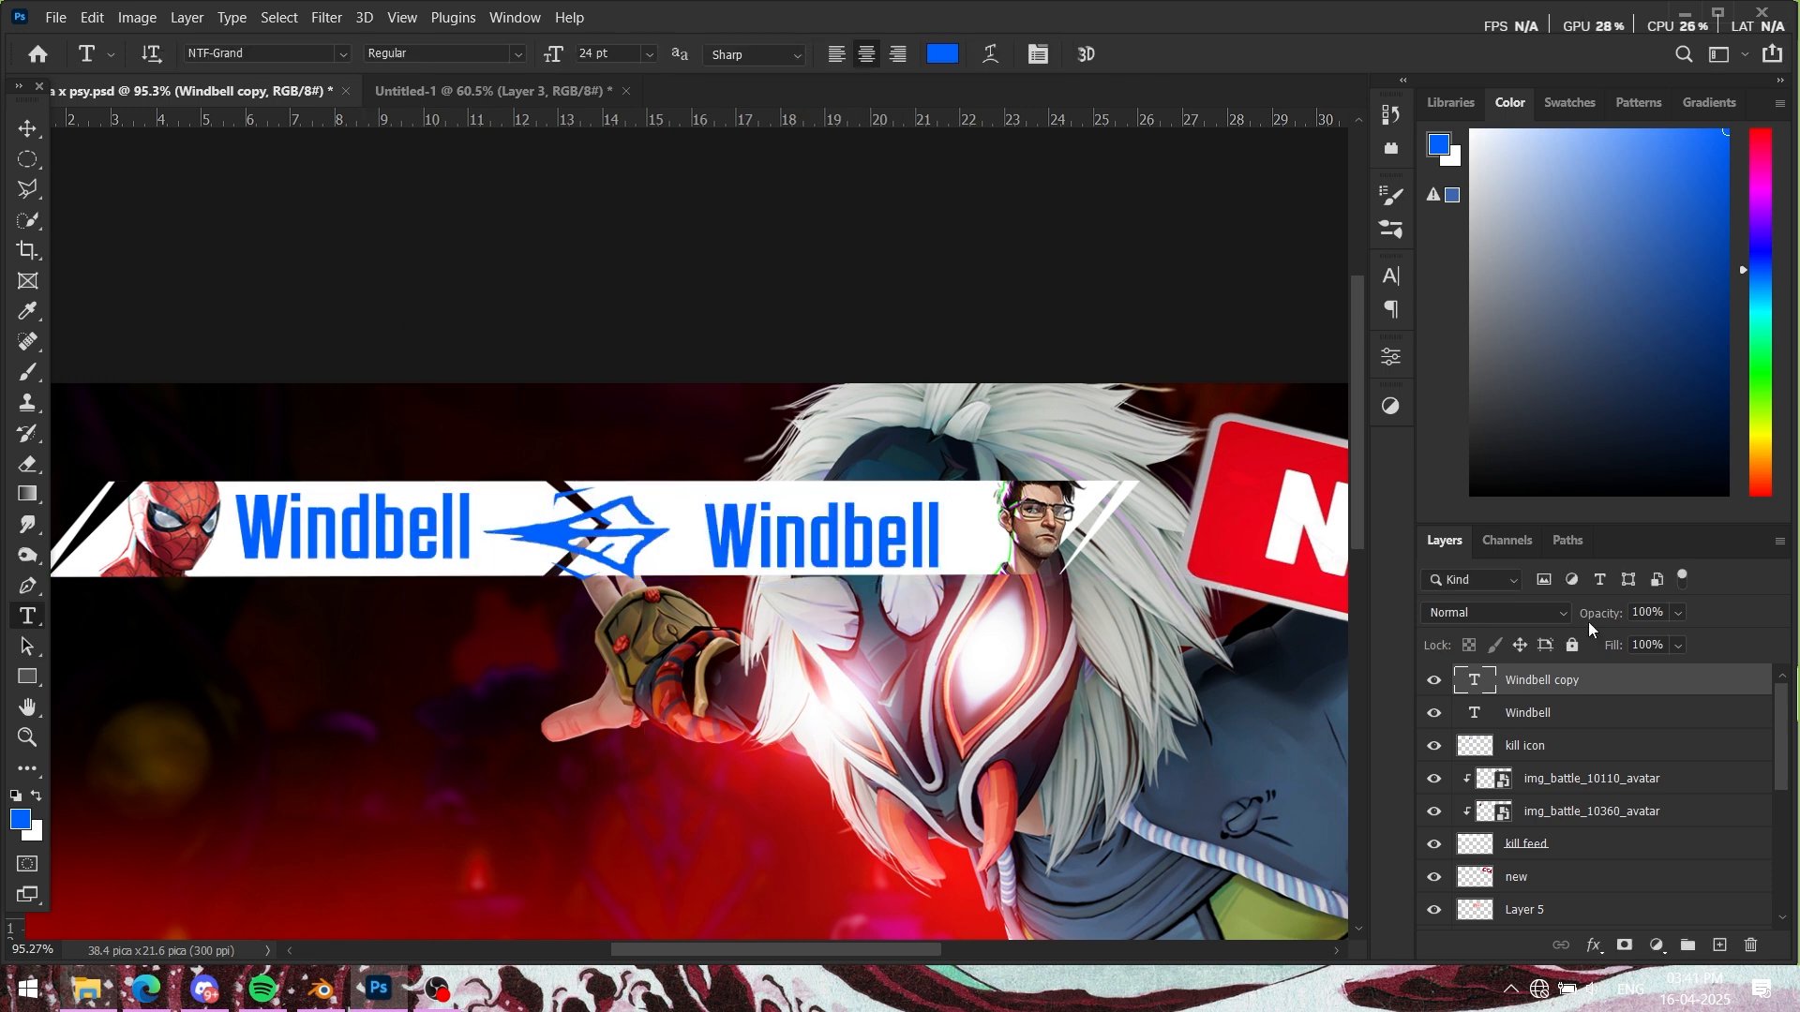
Step: Change the duplicated name text to "Bruce"
double_click(1467, 683)
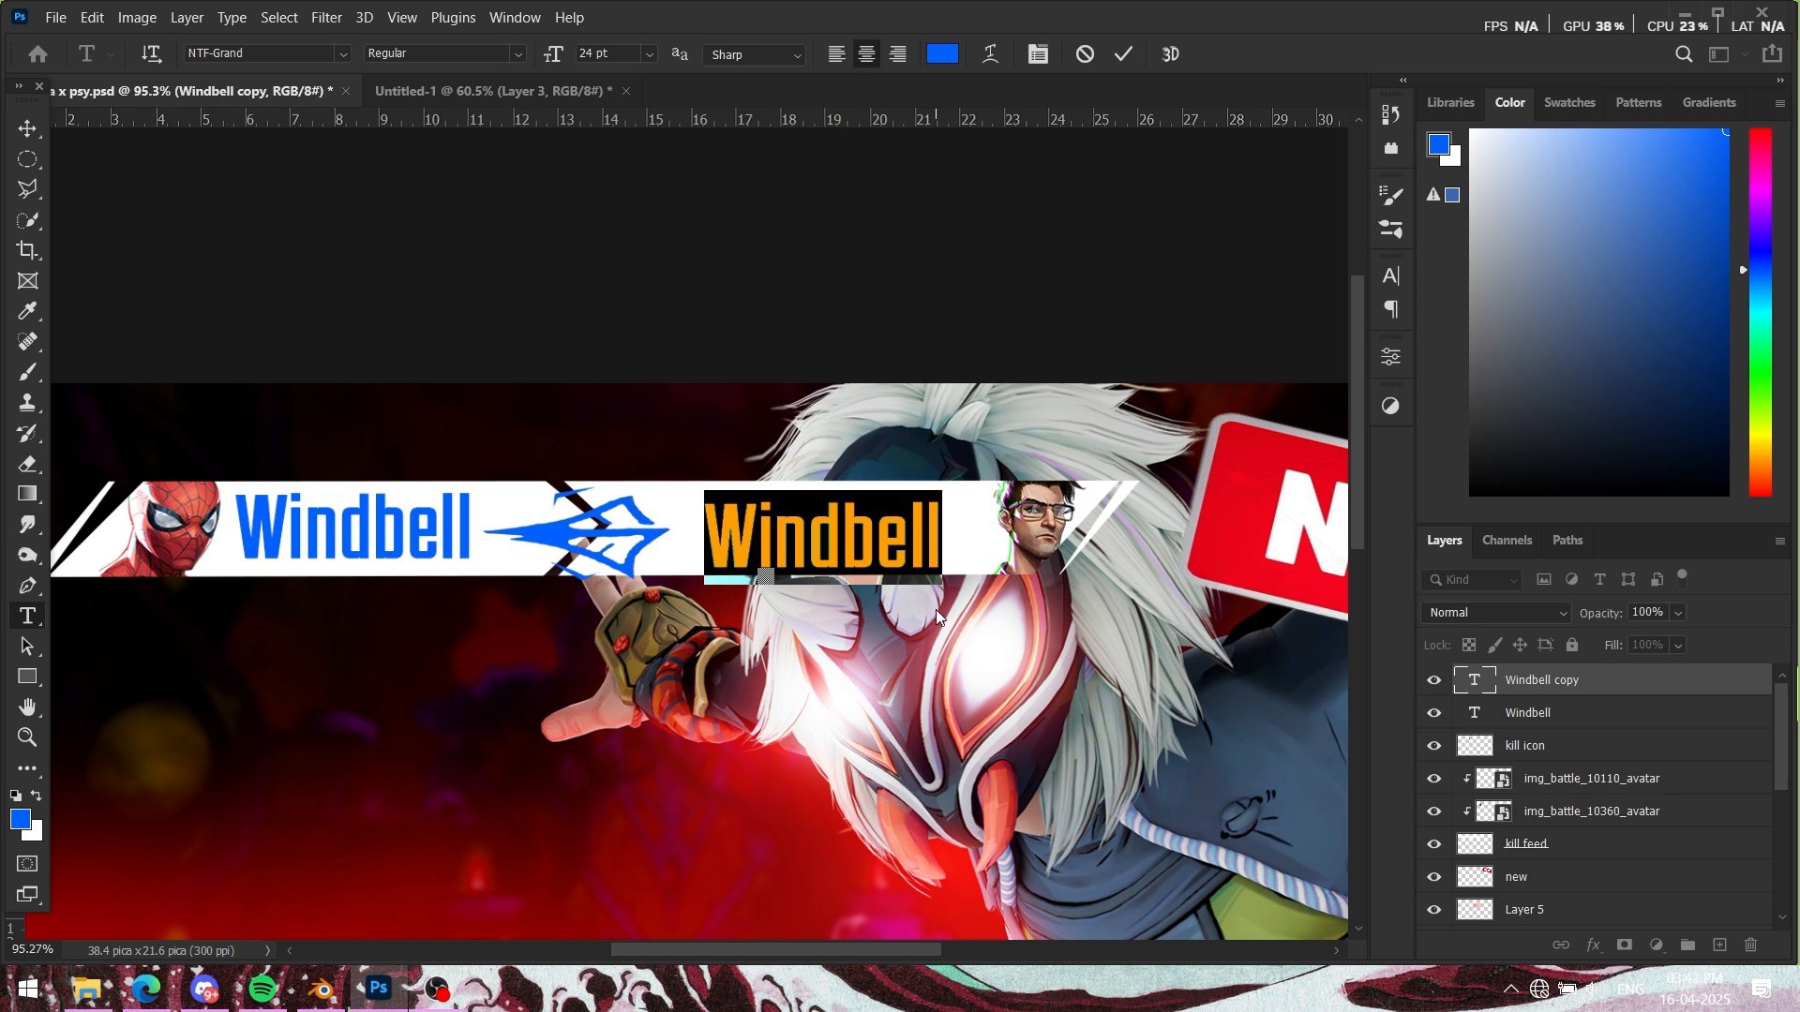
type("Br")
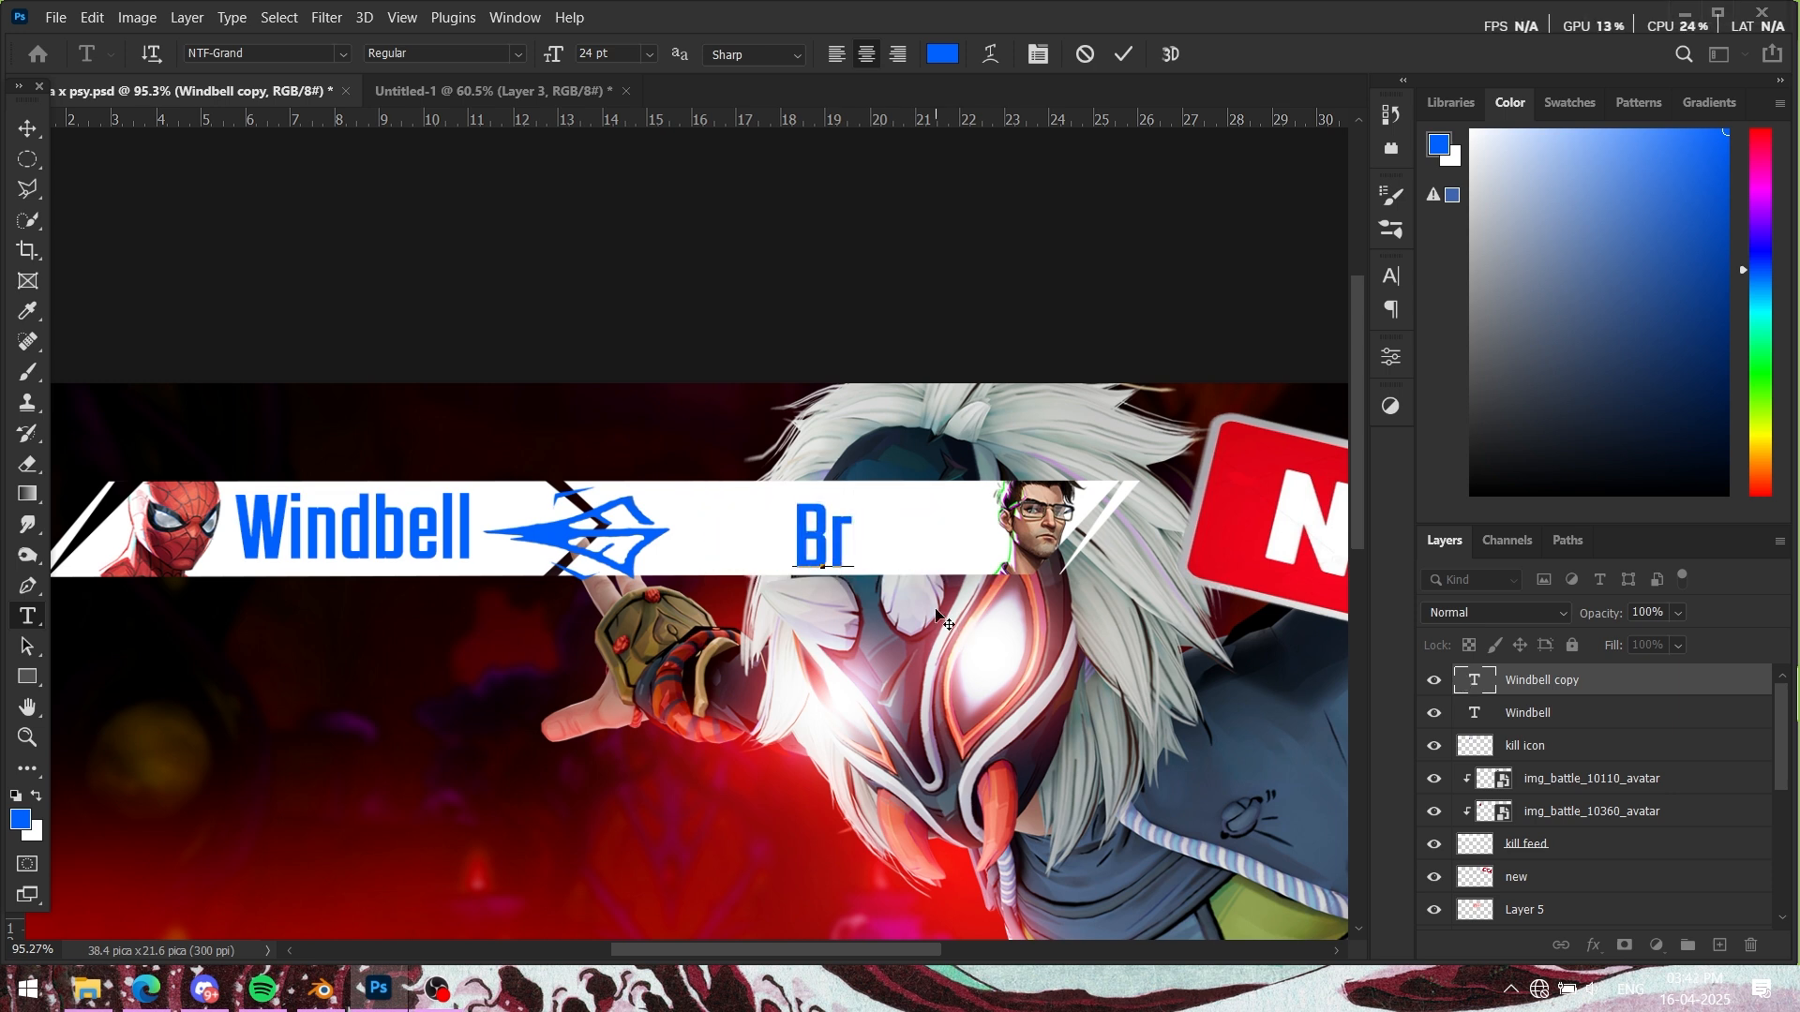
type("i")
key("BackSpace")
type("uce")
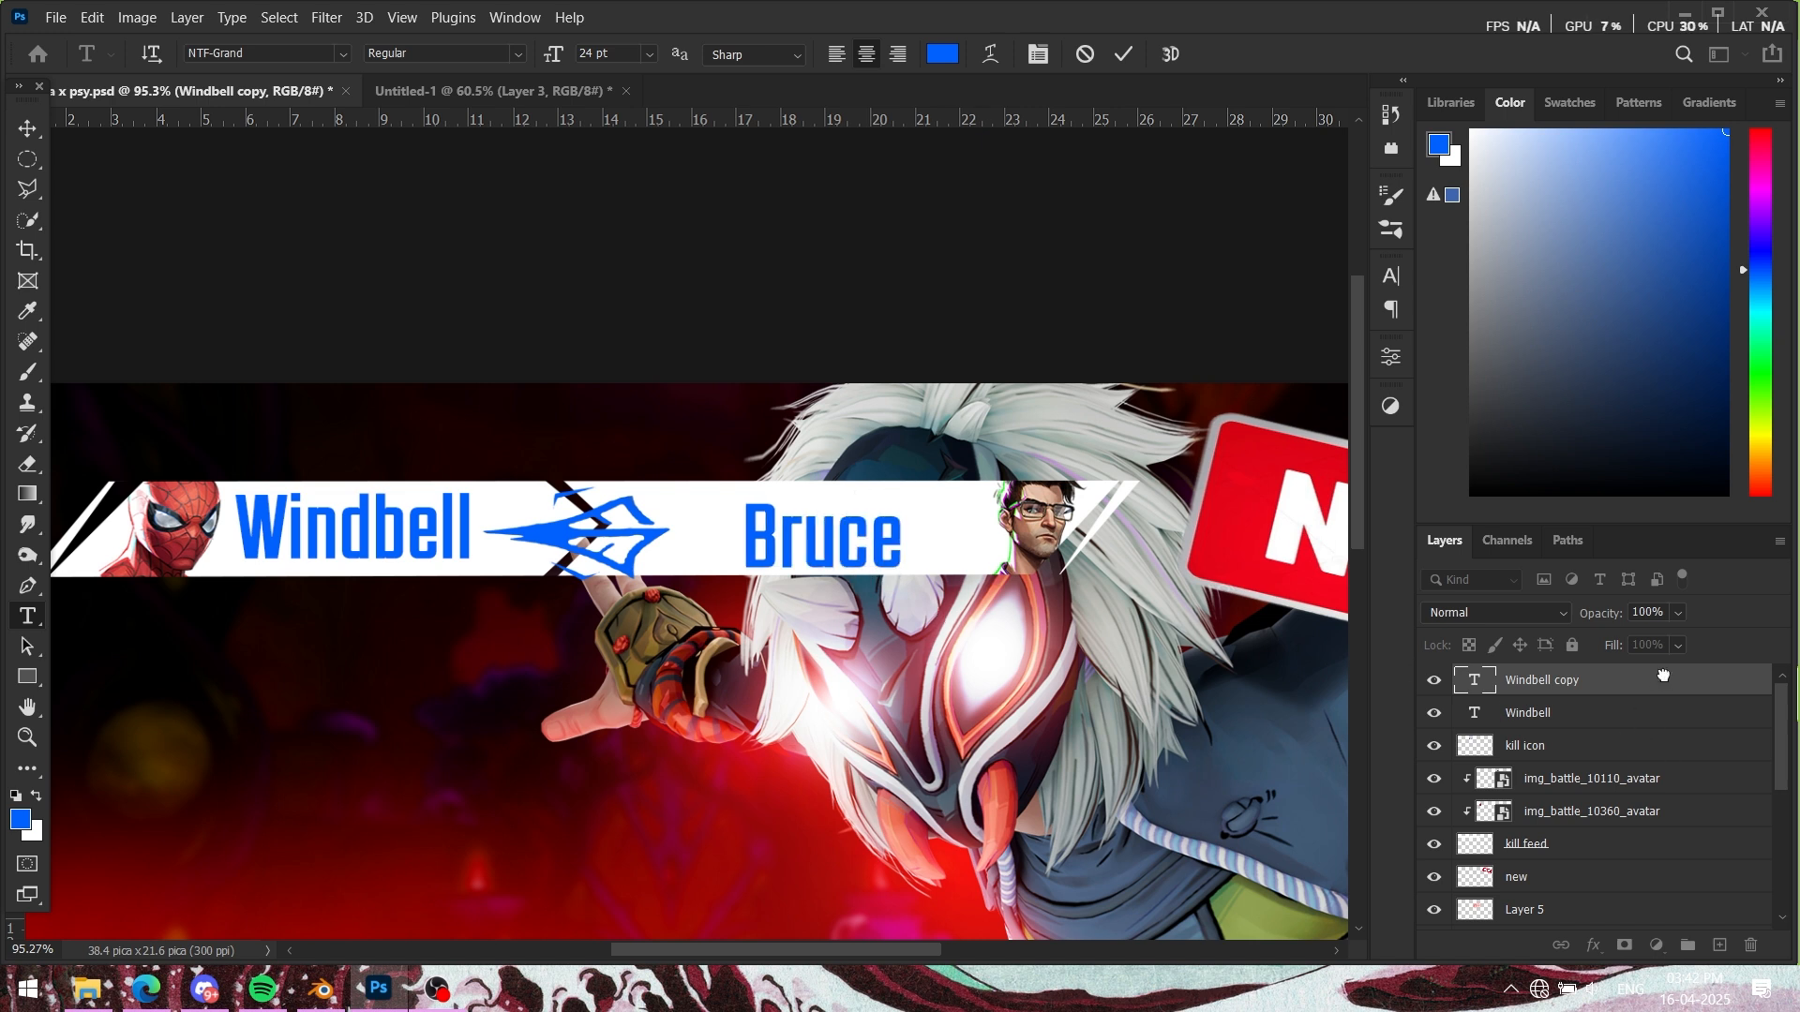
left_click(1663, 675)
Step: Move the Bruce text to X 985 px, Y 162.5 px beside the second portrait and compare with the reference thumbnail
key("ctrl+t")
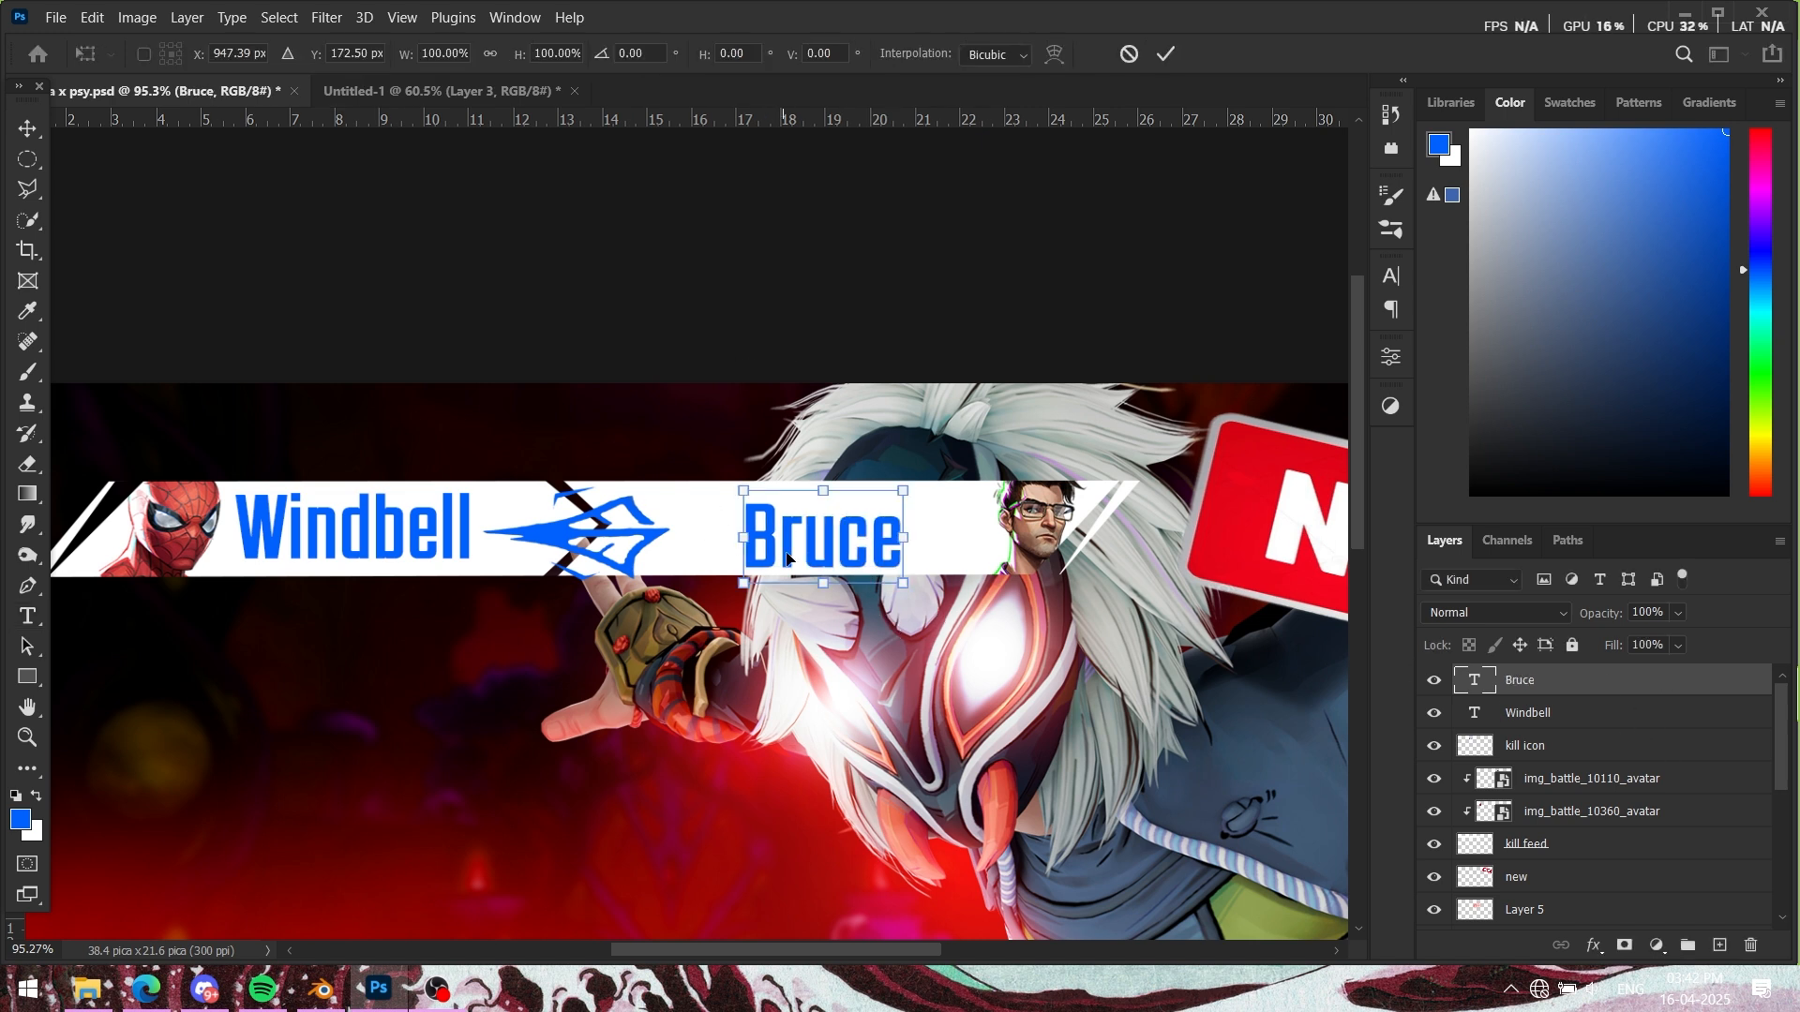
left_click_drag(786, 560, 823, 551)
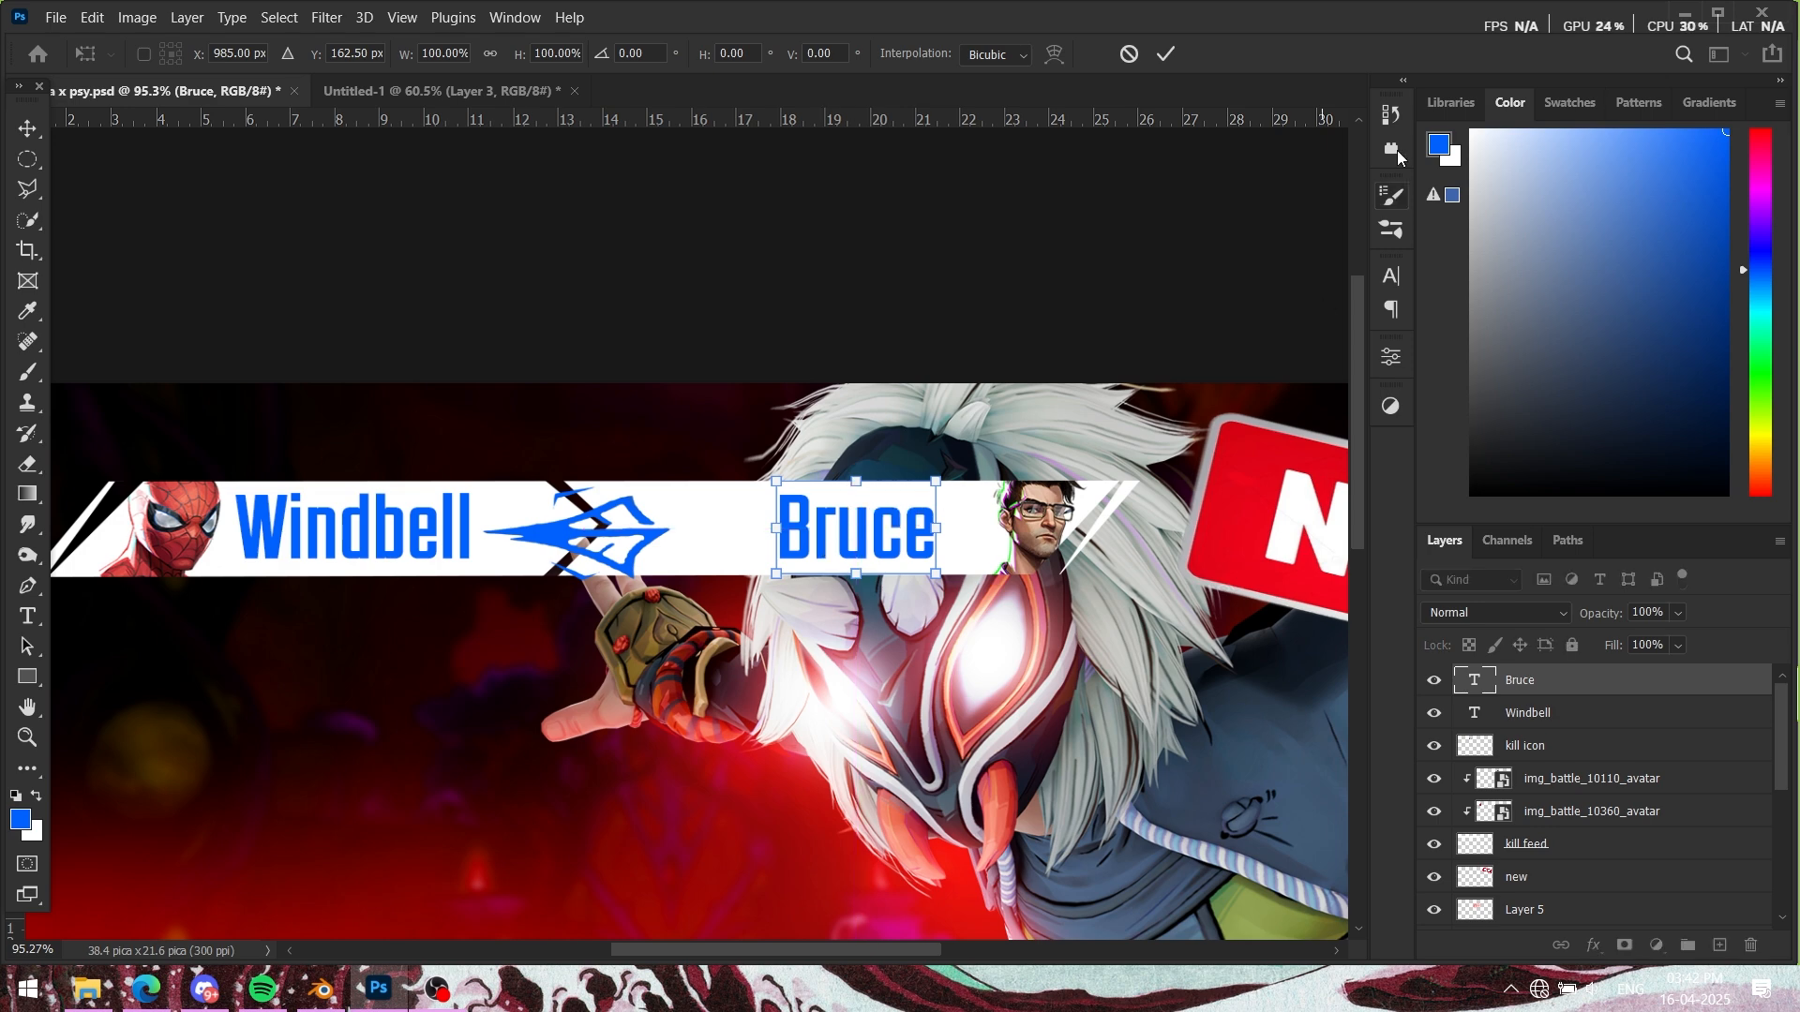
left_click(1165, 54)
left_click(440, 90)
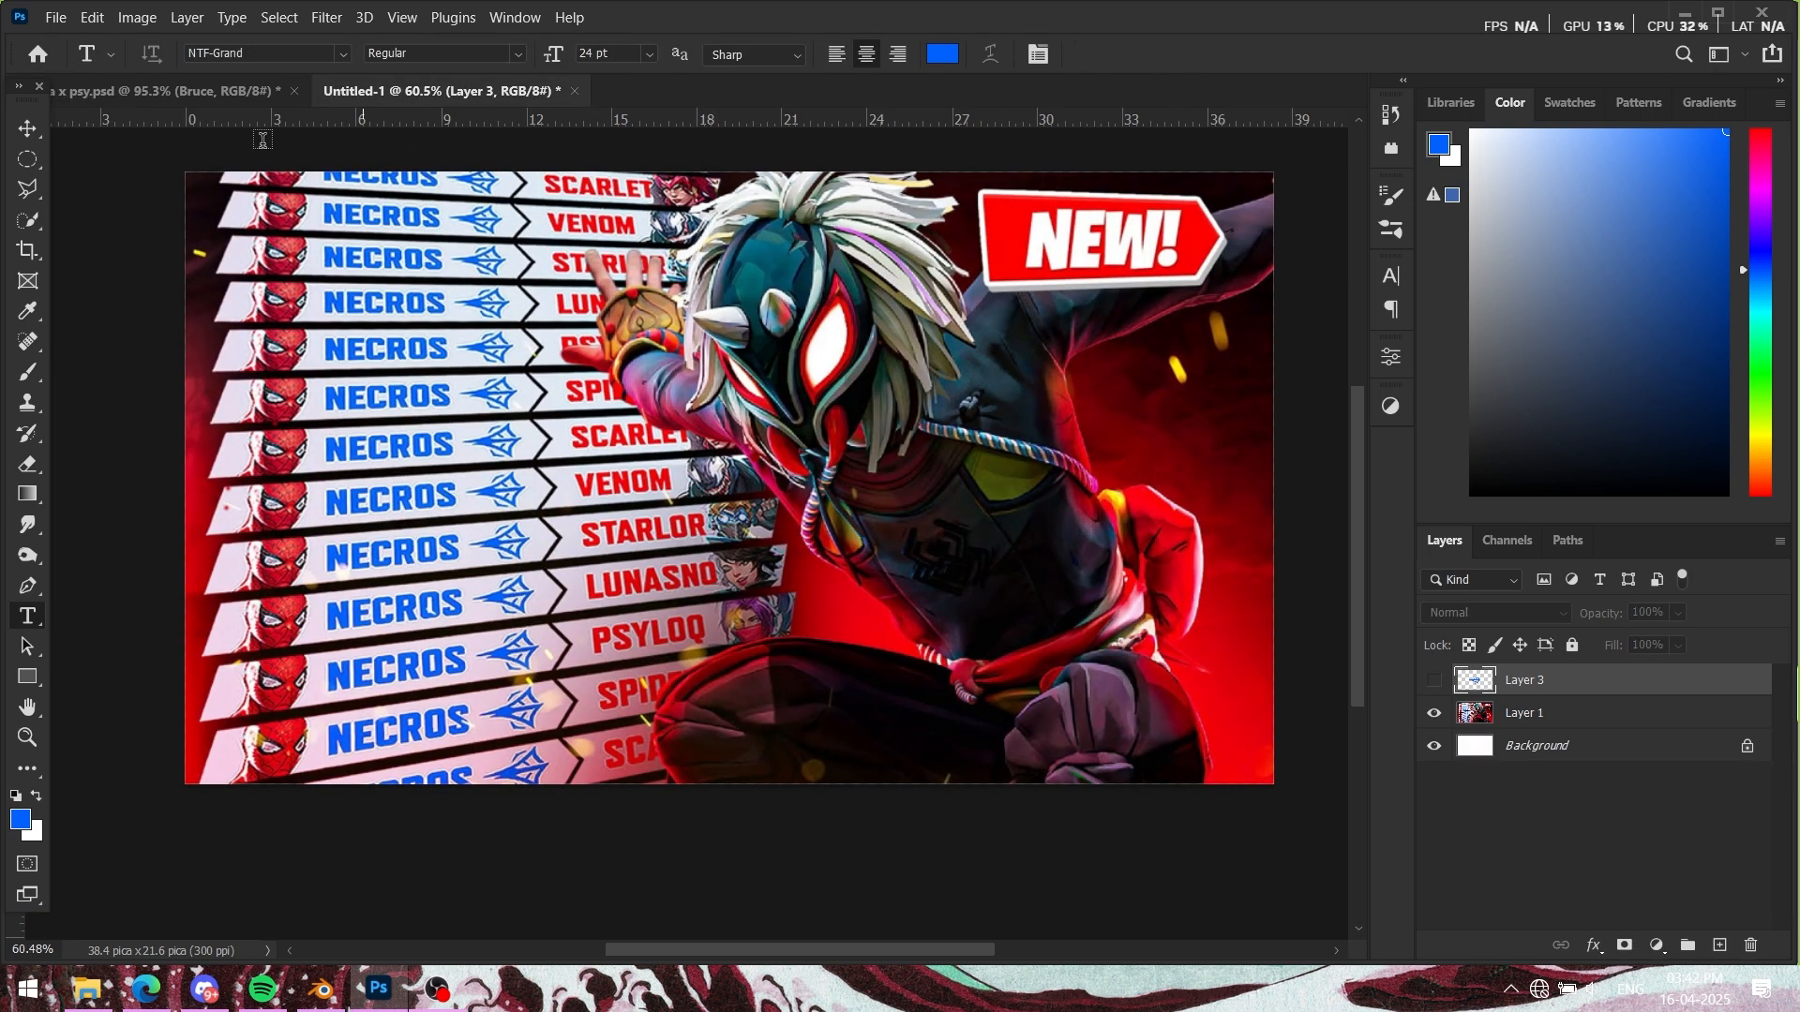
left_click(207, 90)
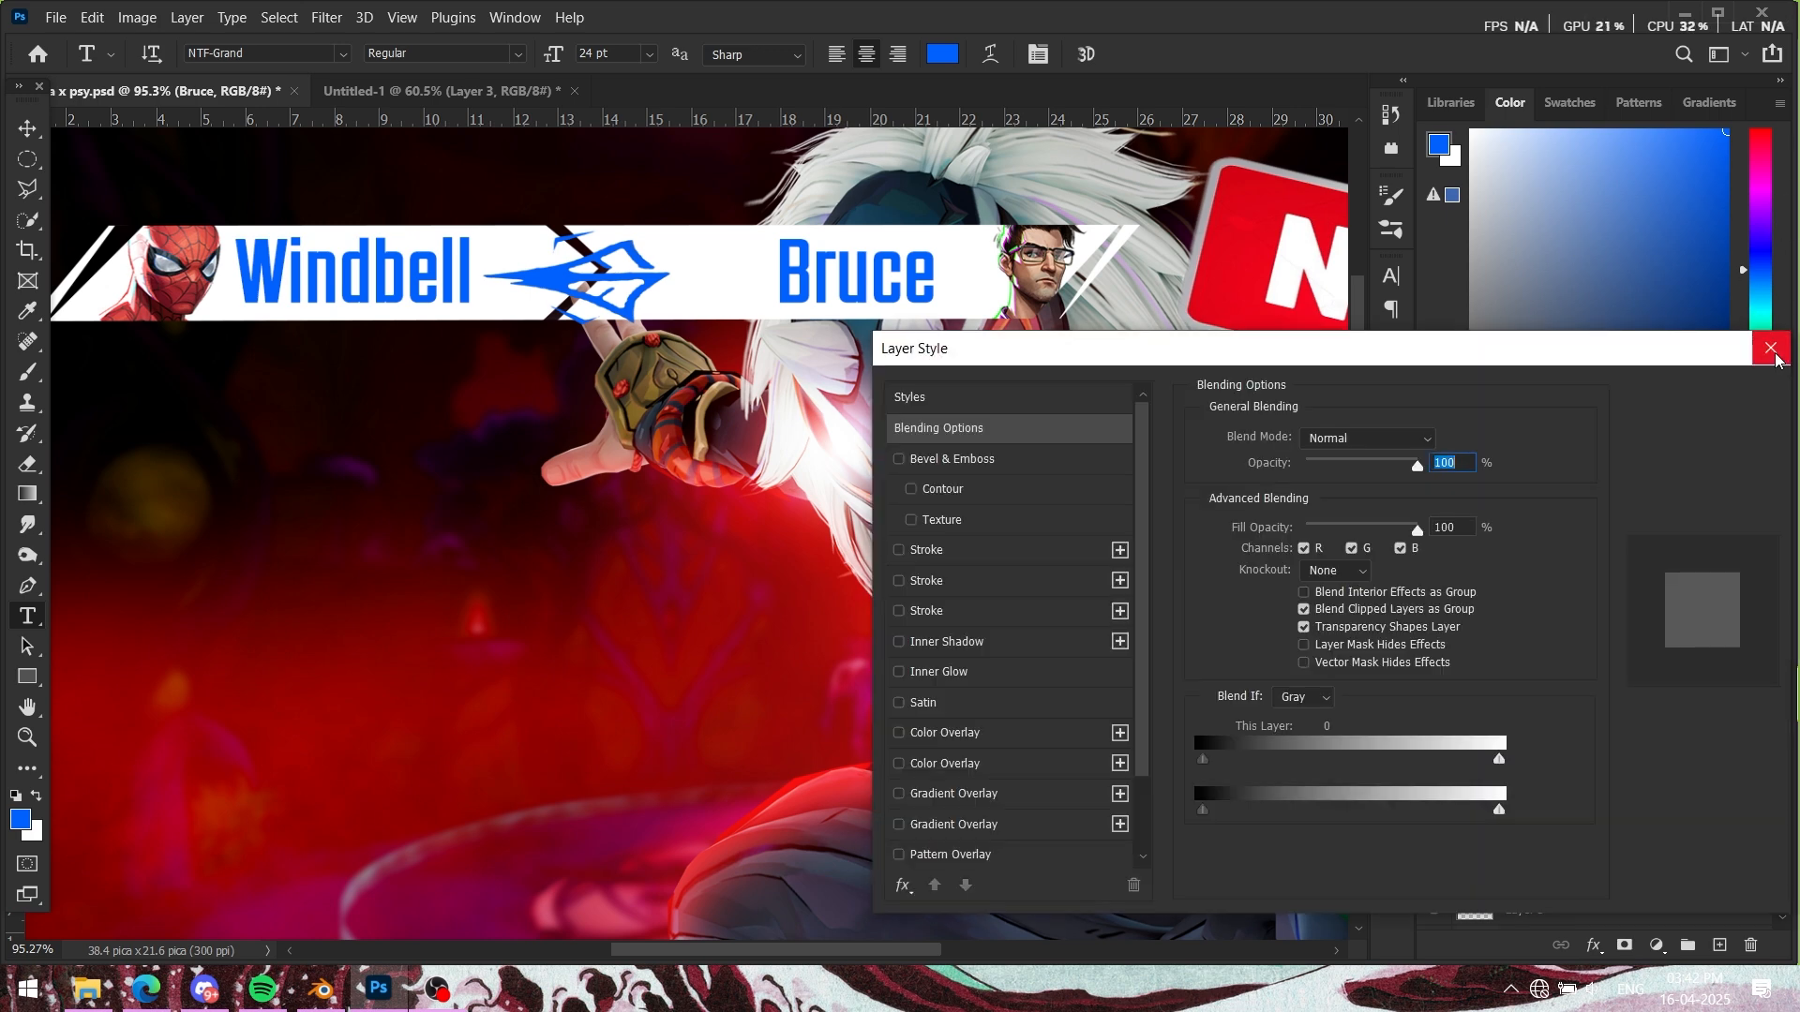
Step: Set the Bruce text's color to pure red, ff0000
left_click(1770, 348)
left_click(1391, 276)
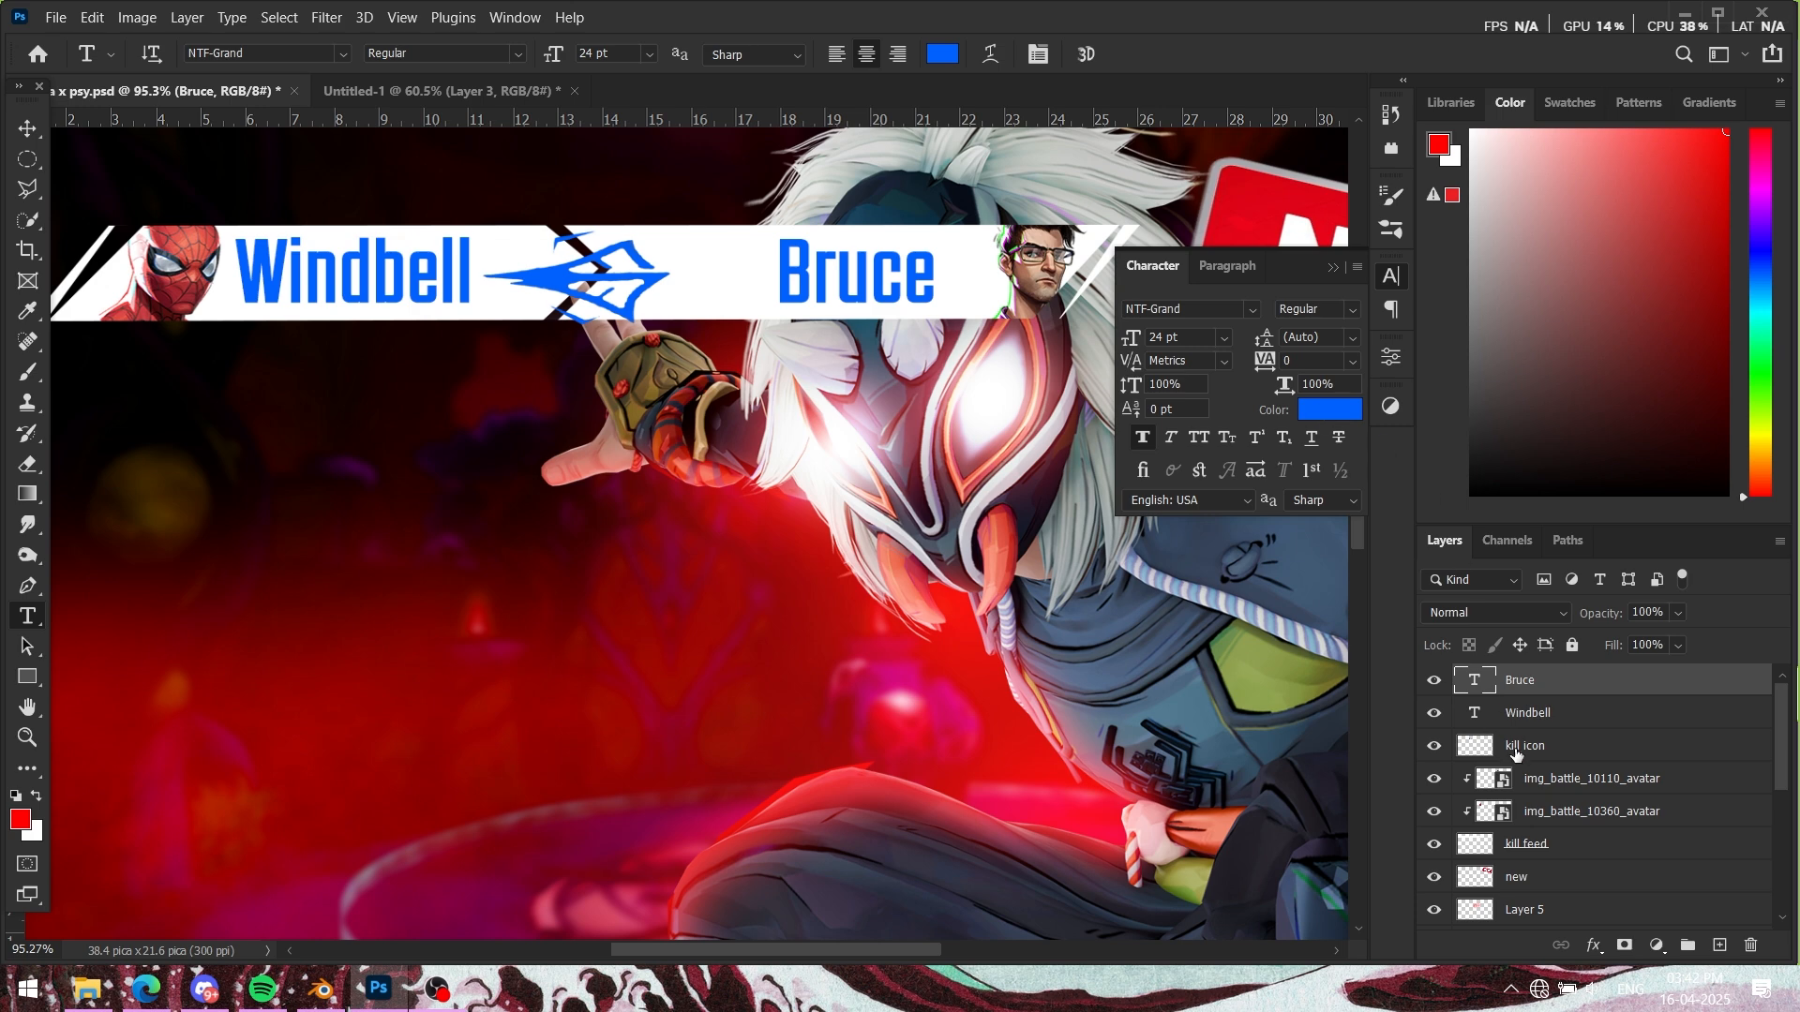
double_click(1475, 683)
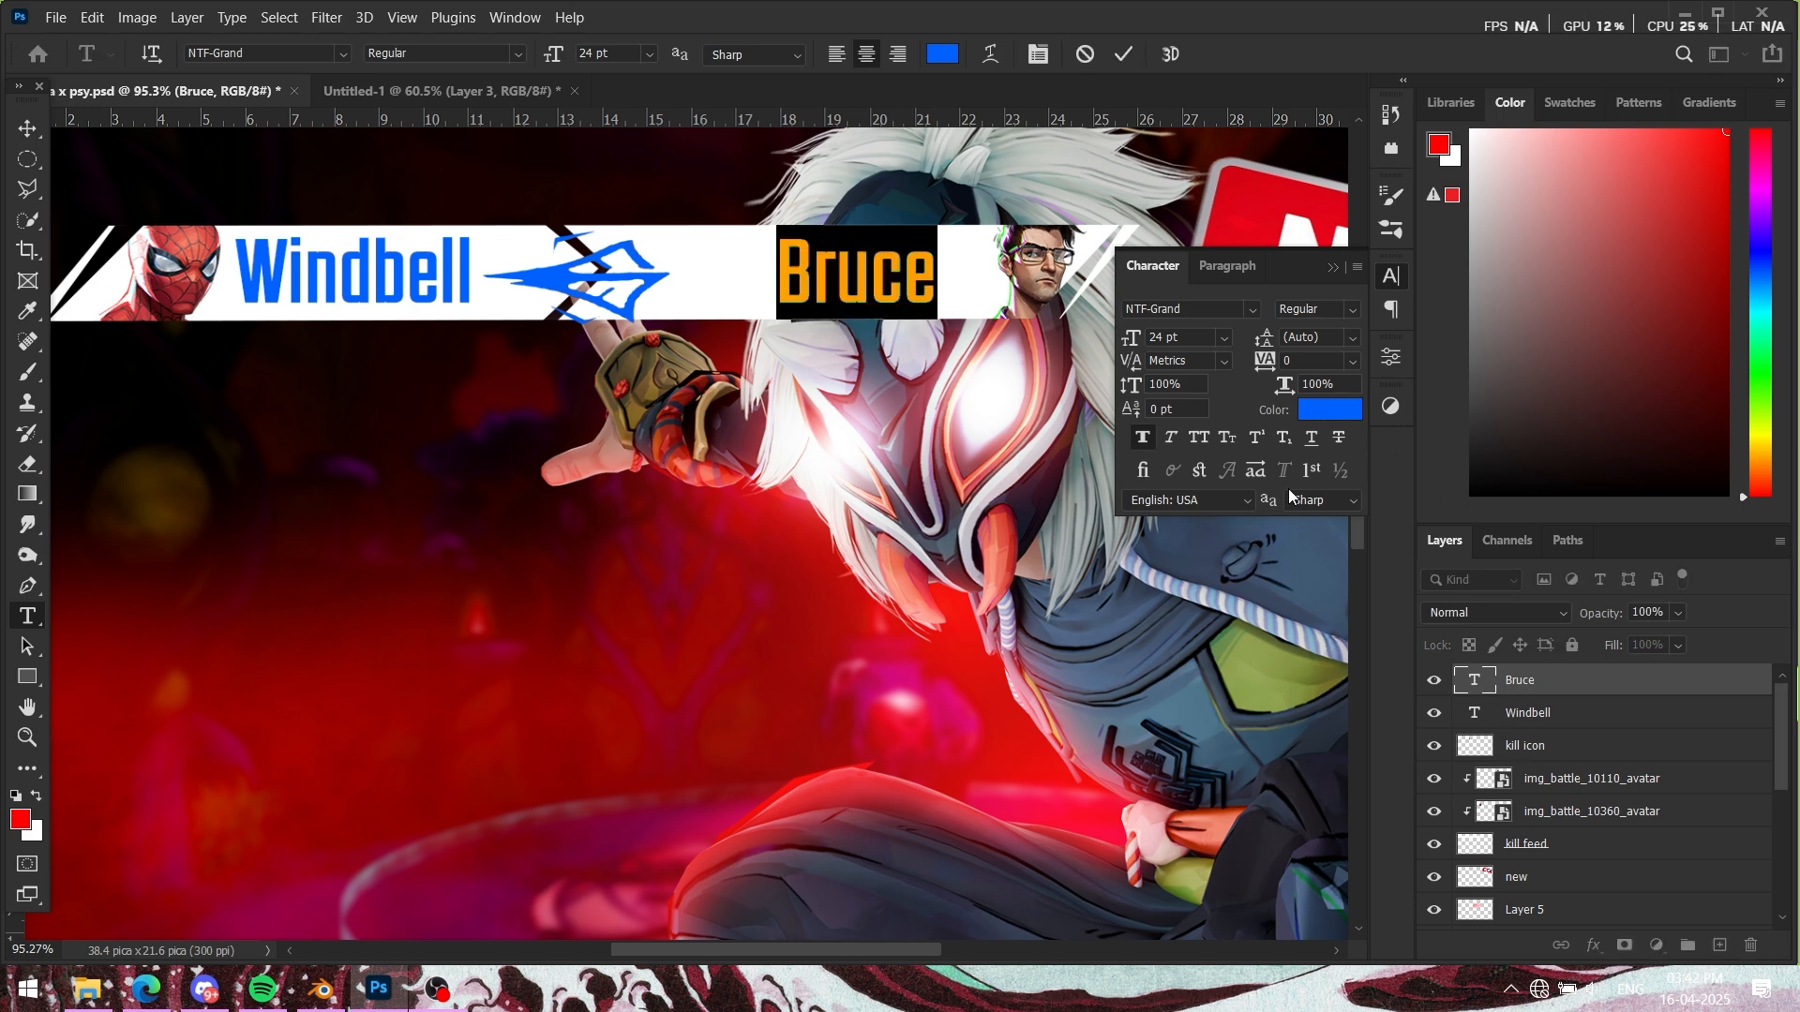
left_click(1331, 416)
type("15305e")
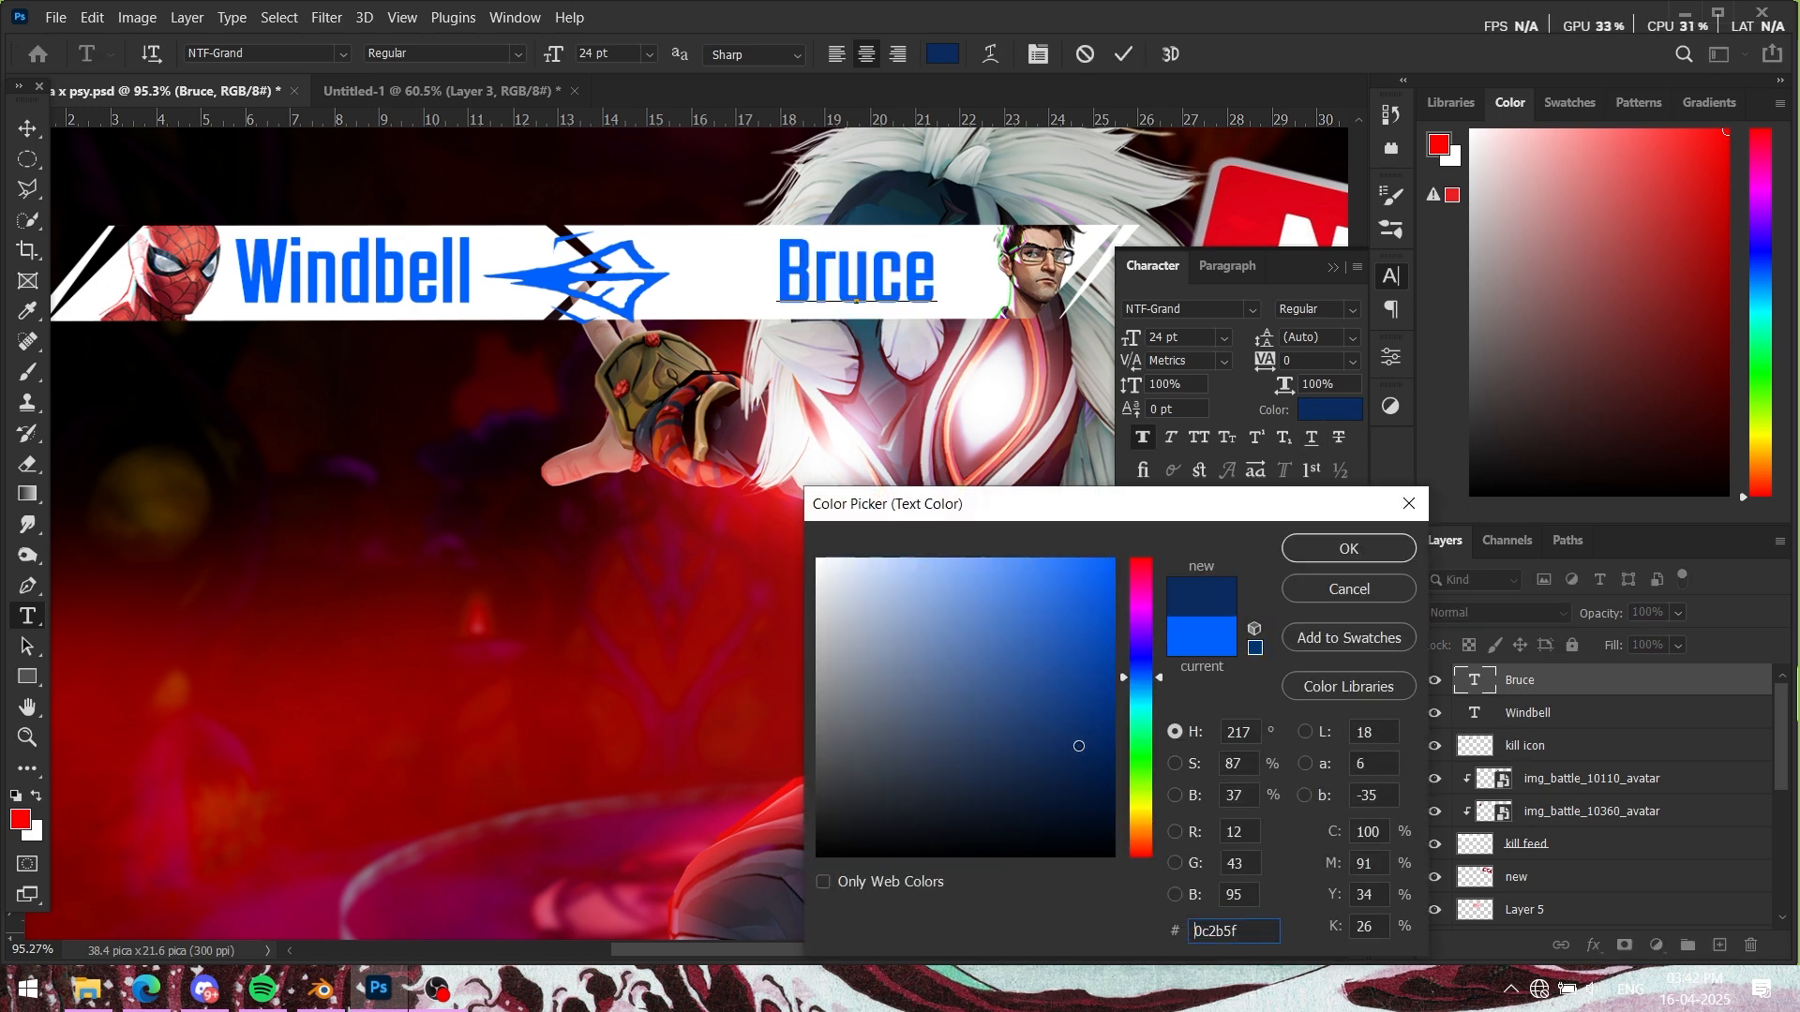
left_click_drag(1142, 567, 1146, 542)
left_click(1114, 560)
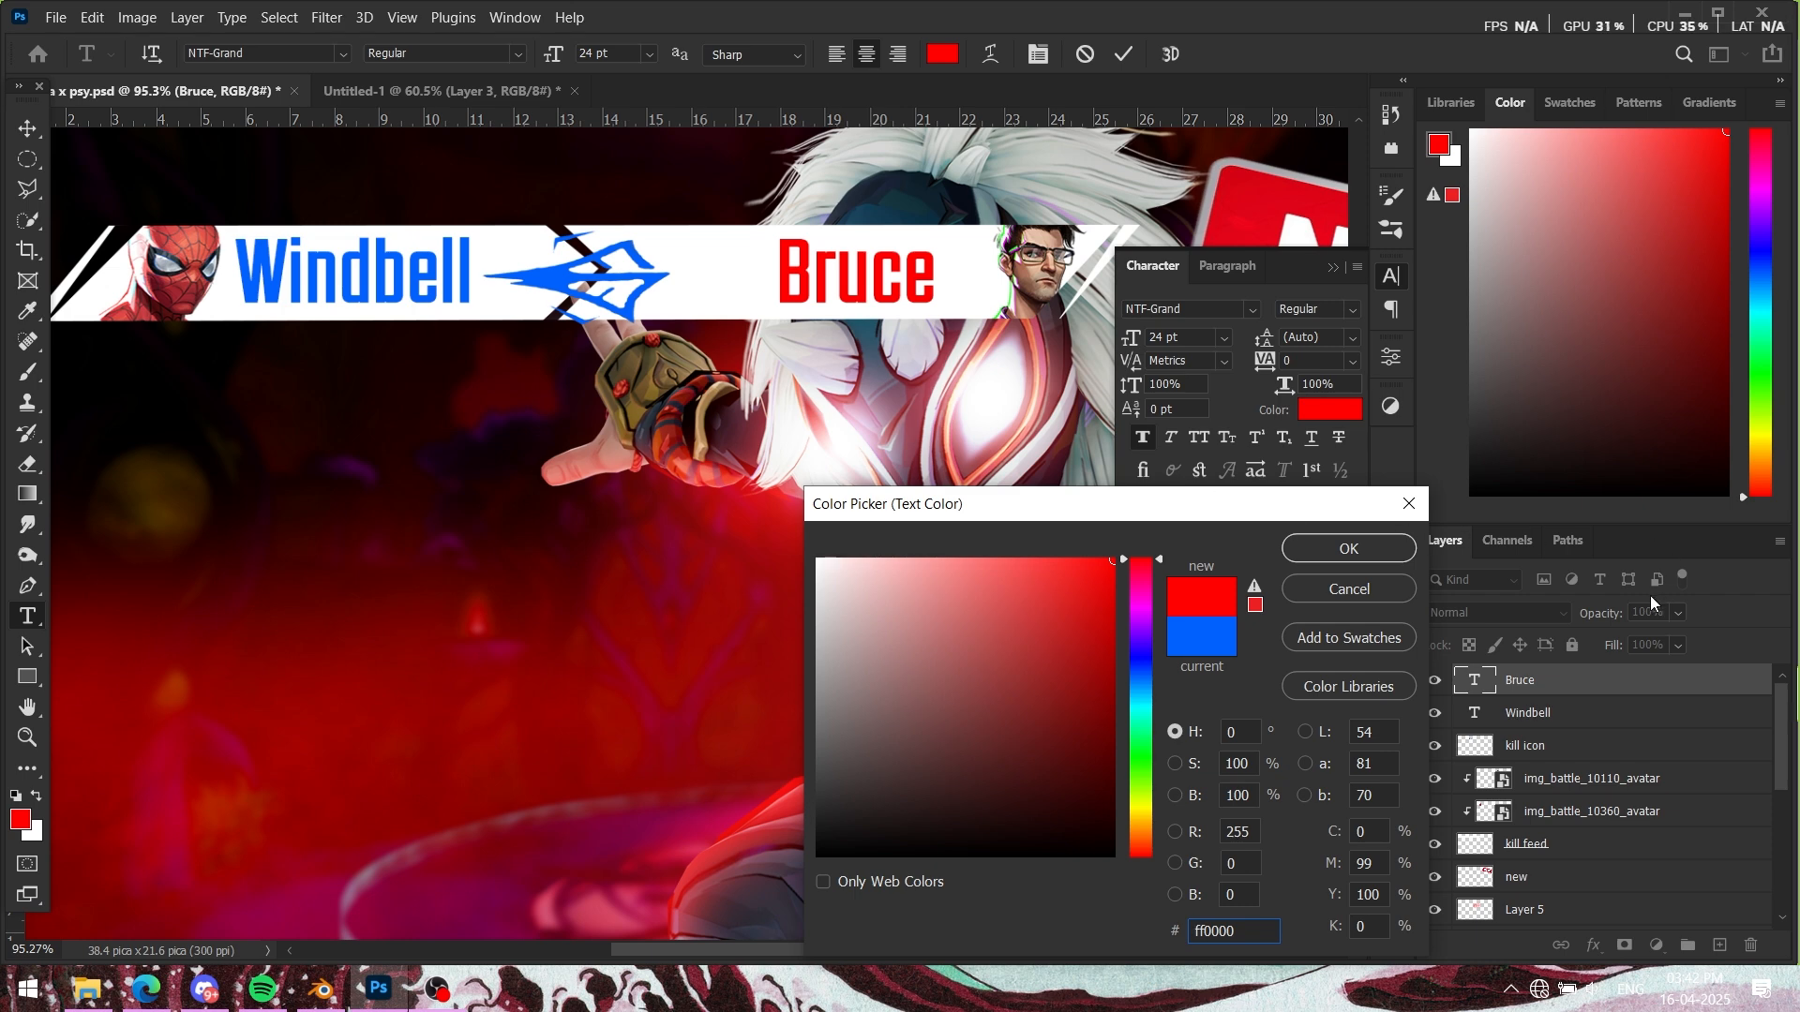
left_click(1353, 550)
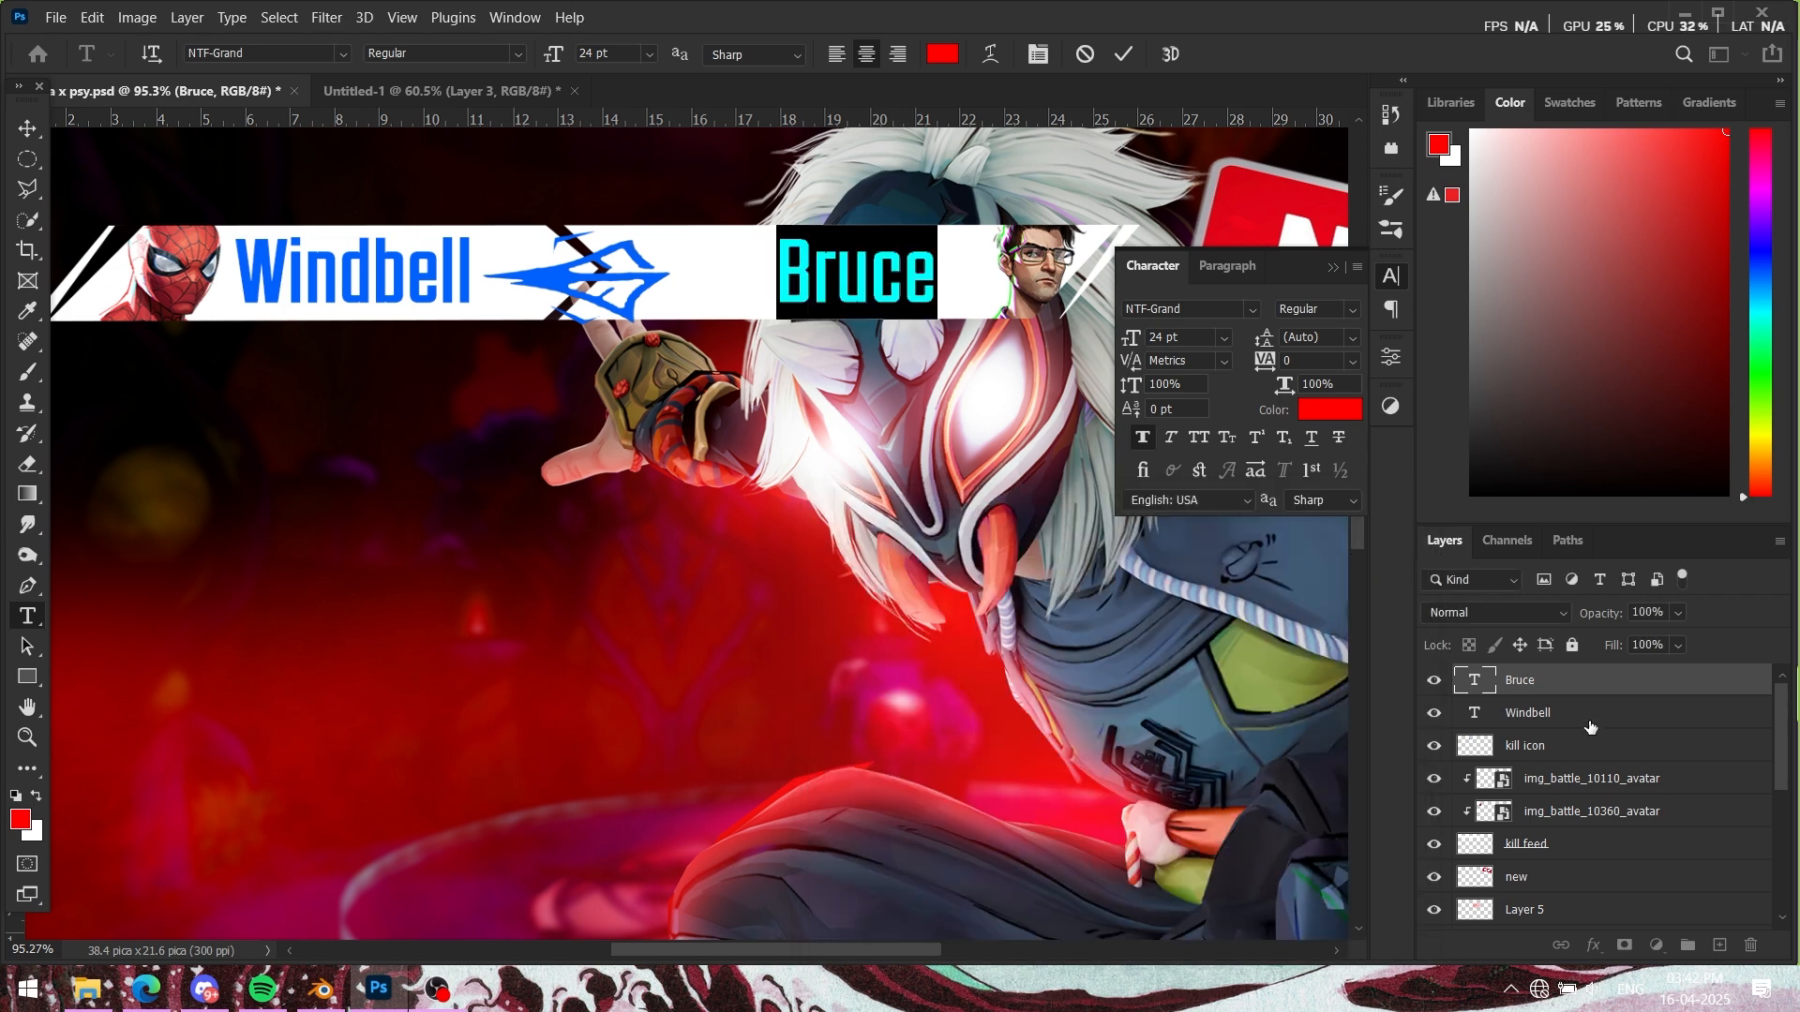
left_click(1611, 690)
scroll(695, 534, "down", 1)
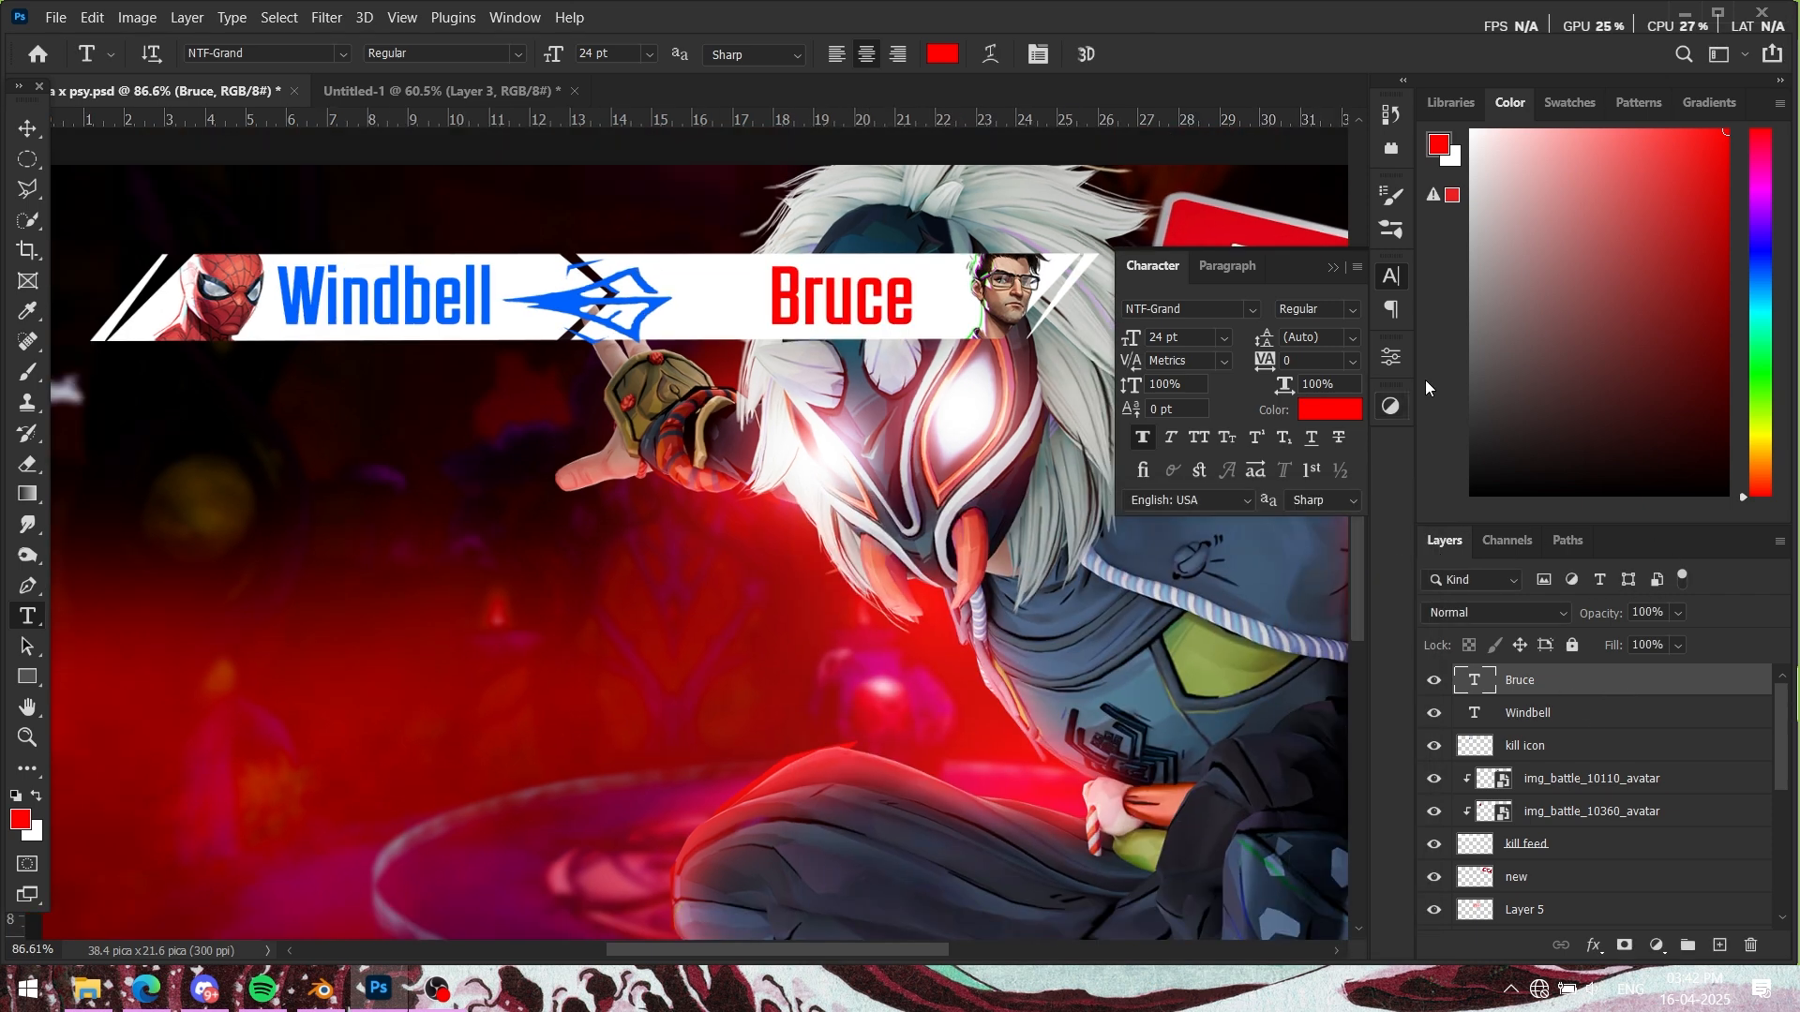
Step: Compare the completed Windbell and Bruce banner with the reference thumbnail
left_click(1333, 268)
scroll(759, 389, "down", 1)
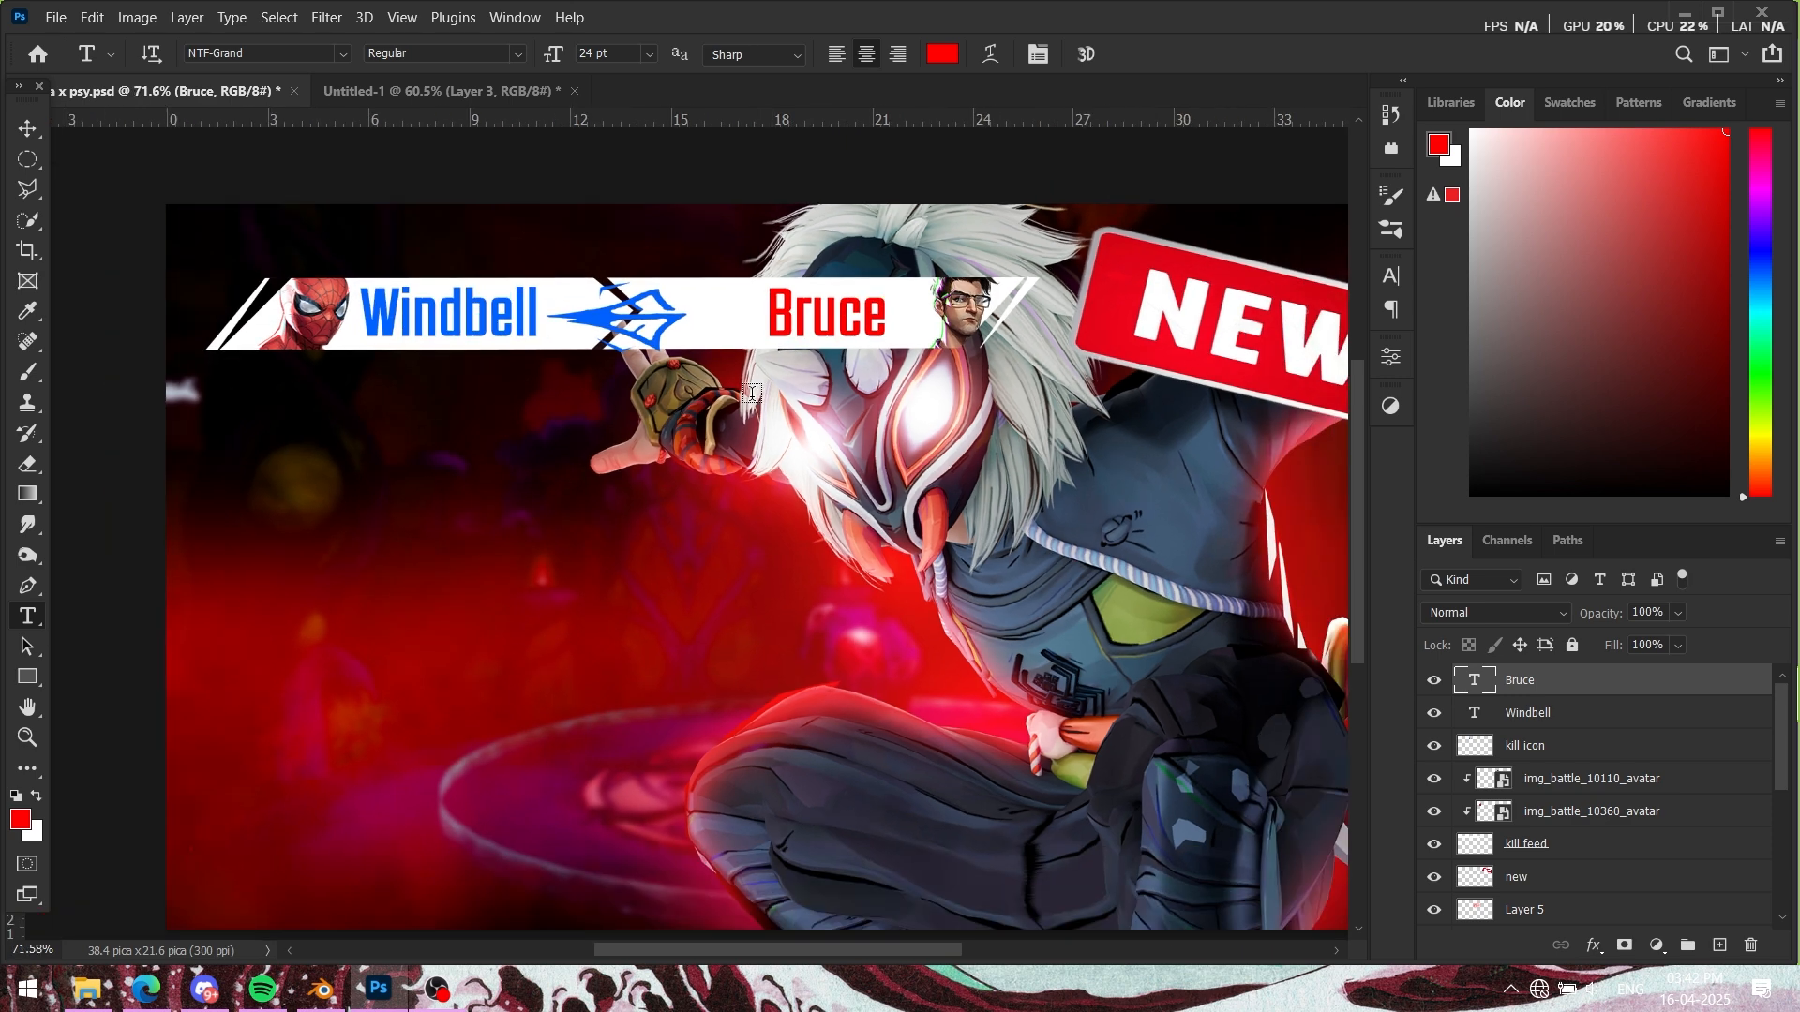
scroll(367, 326, "down", 1)
left_click(493, 88)
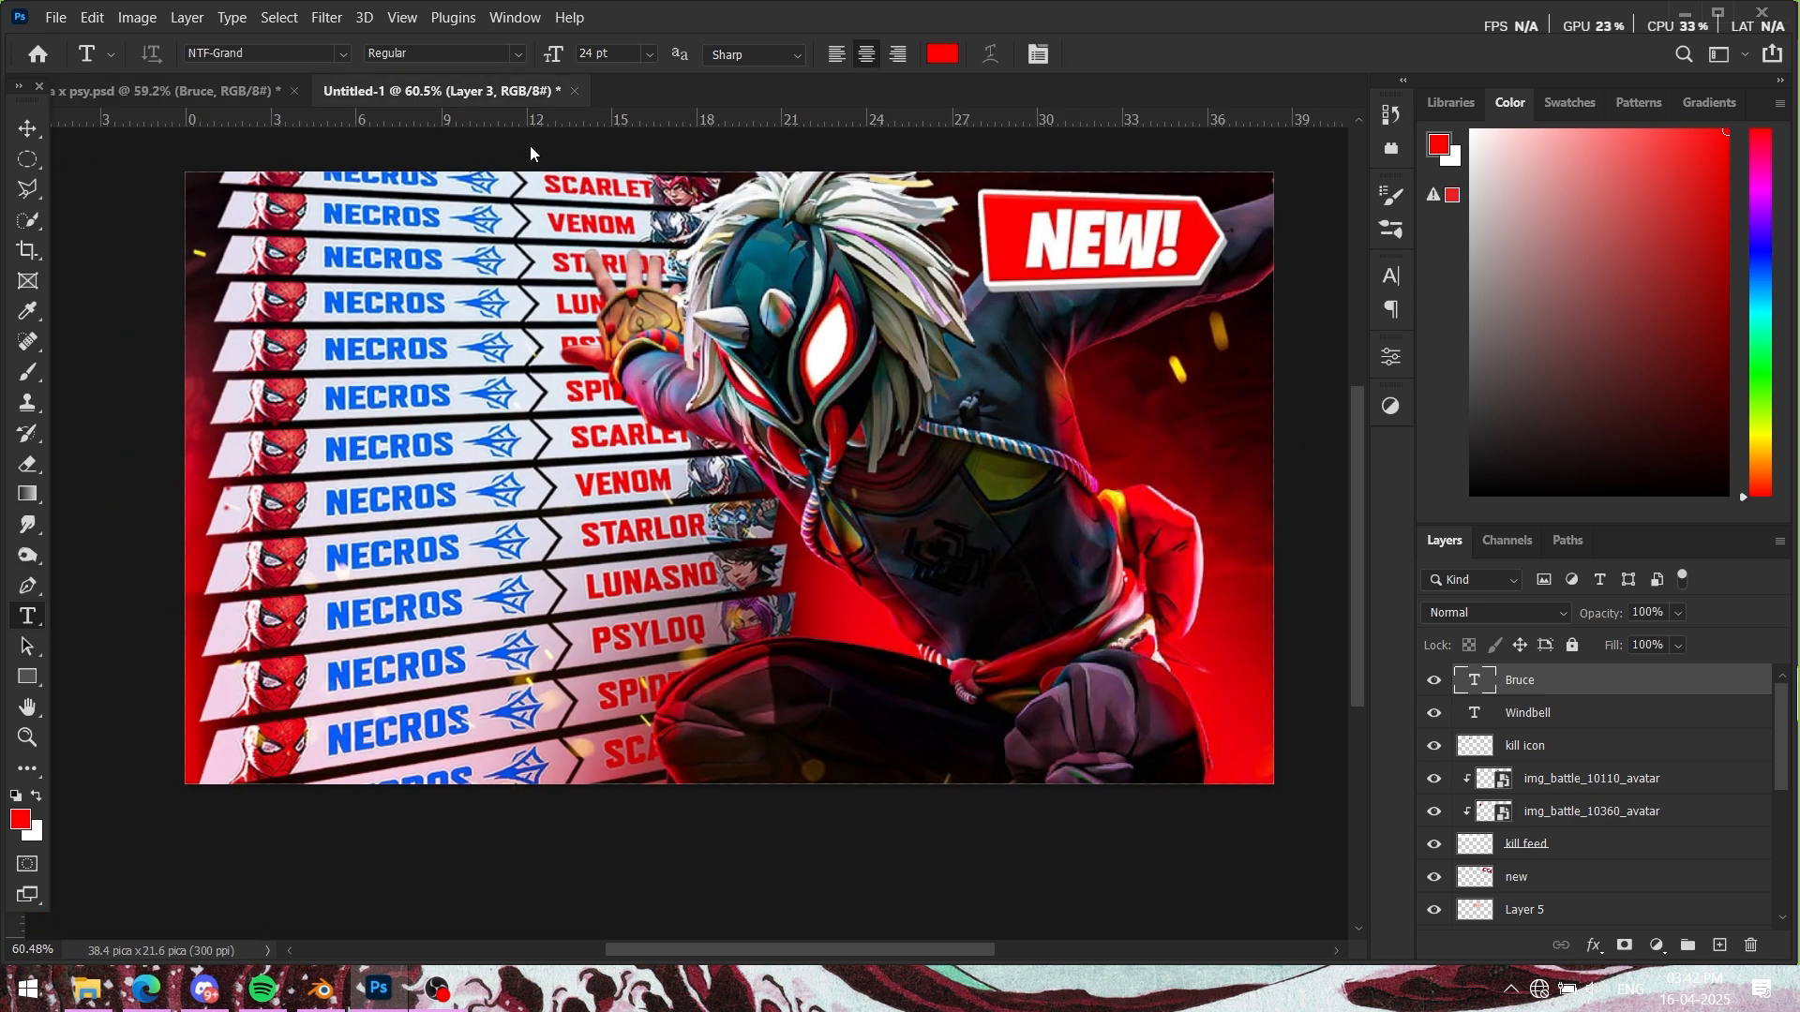
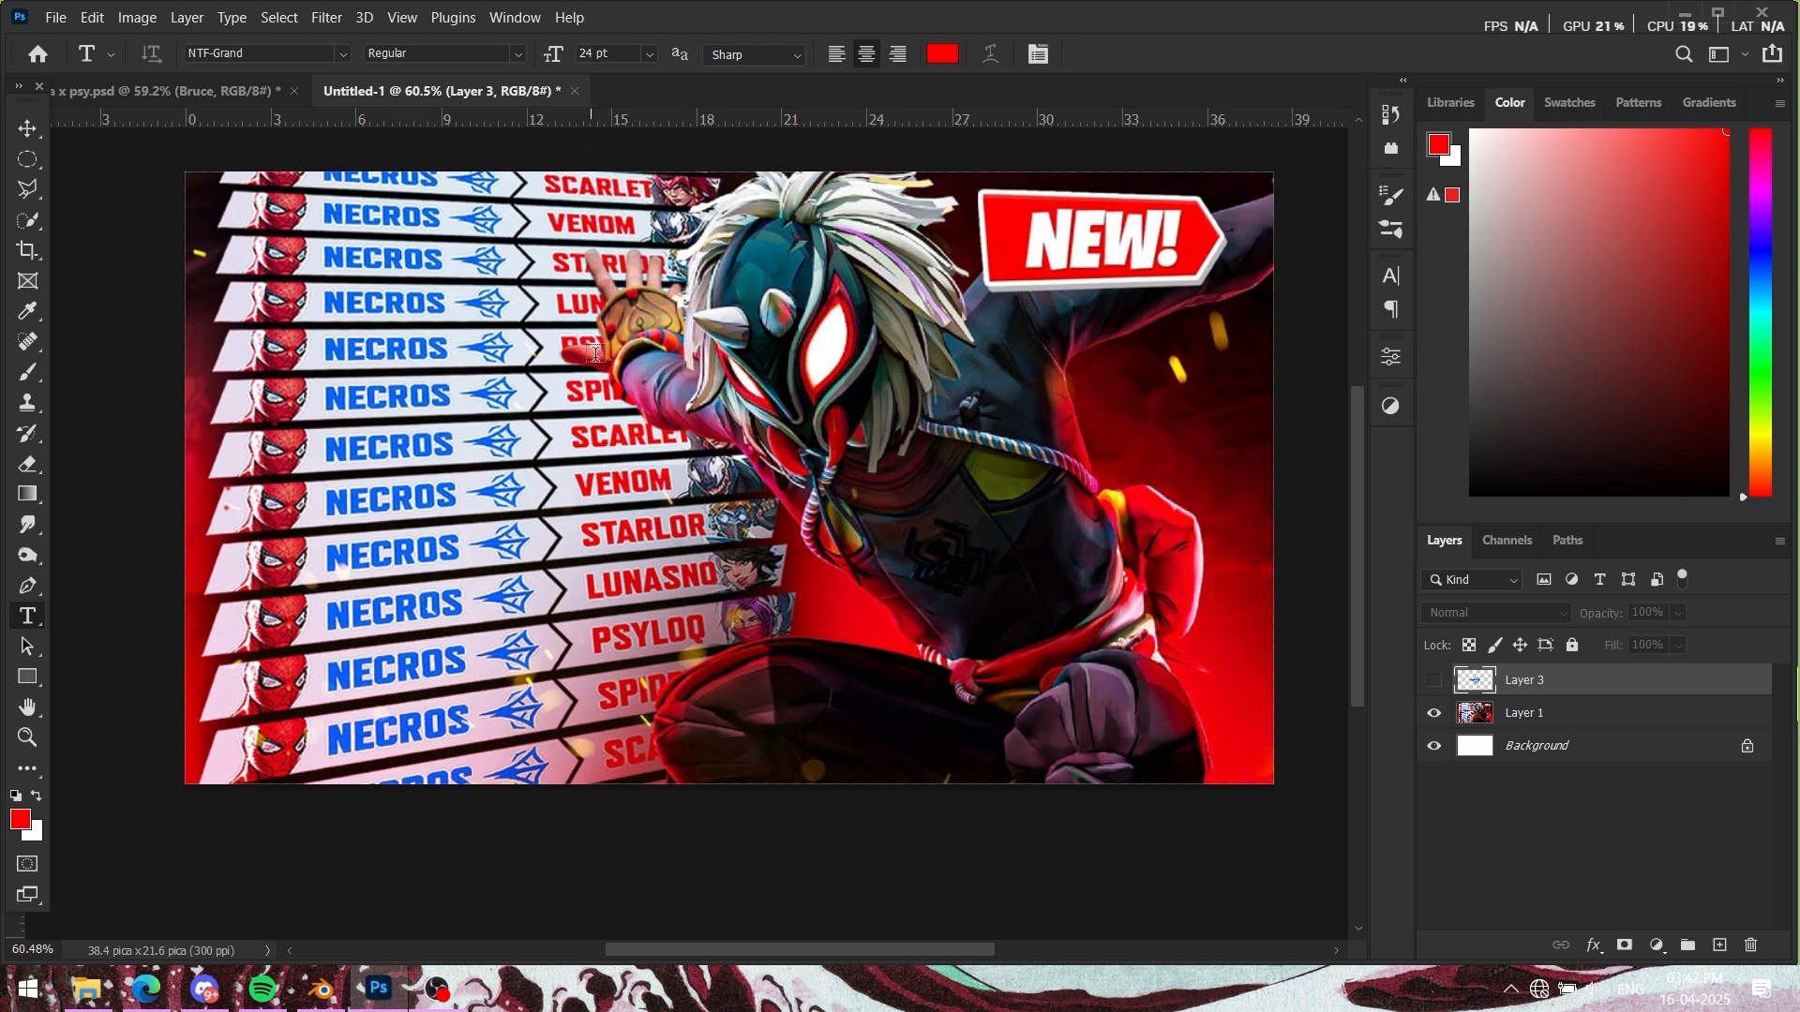
left_click(262, 91)
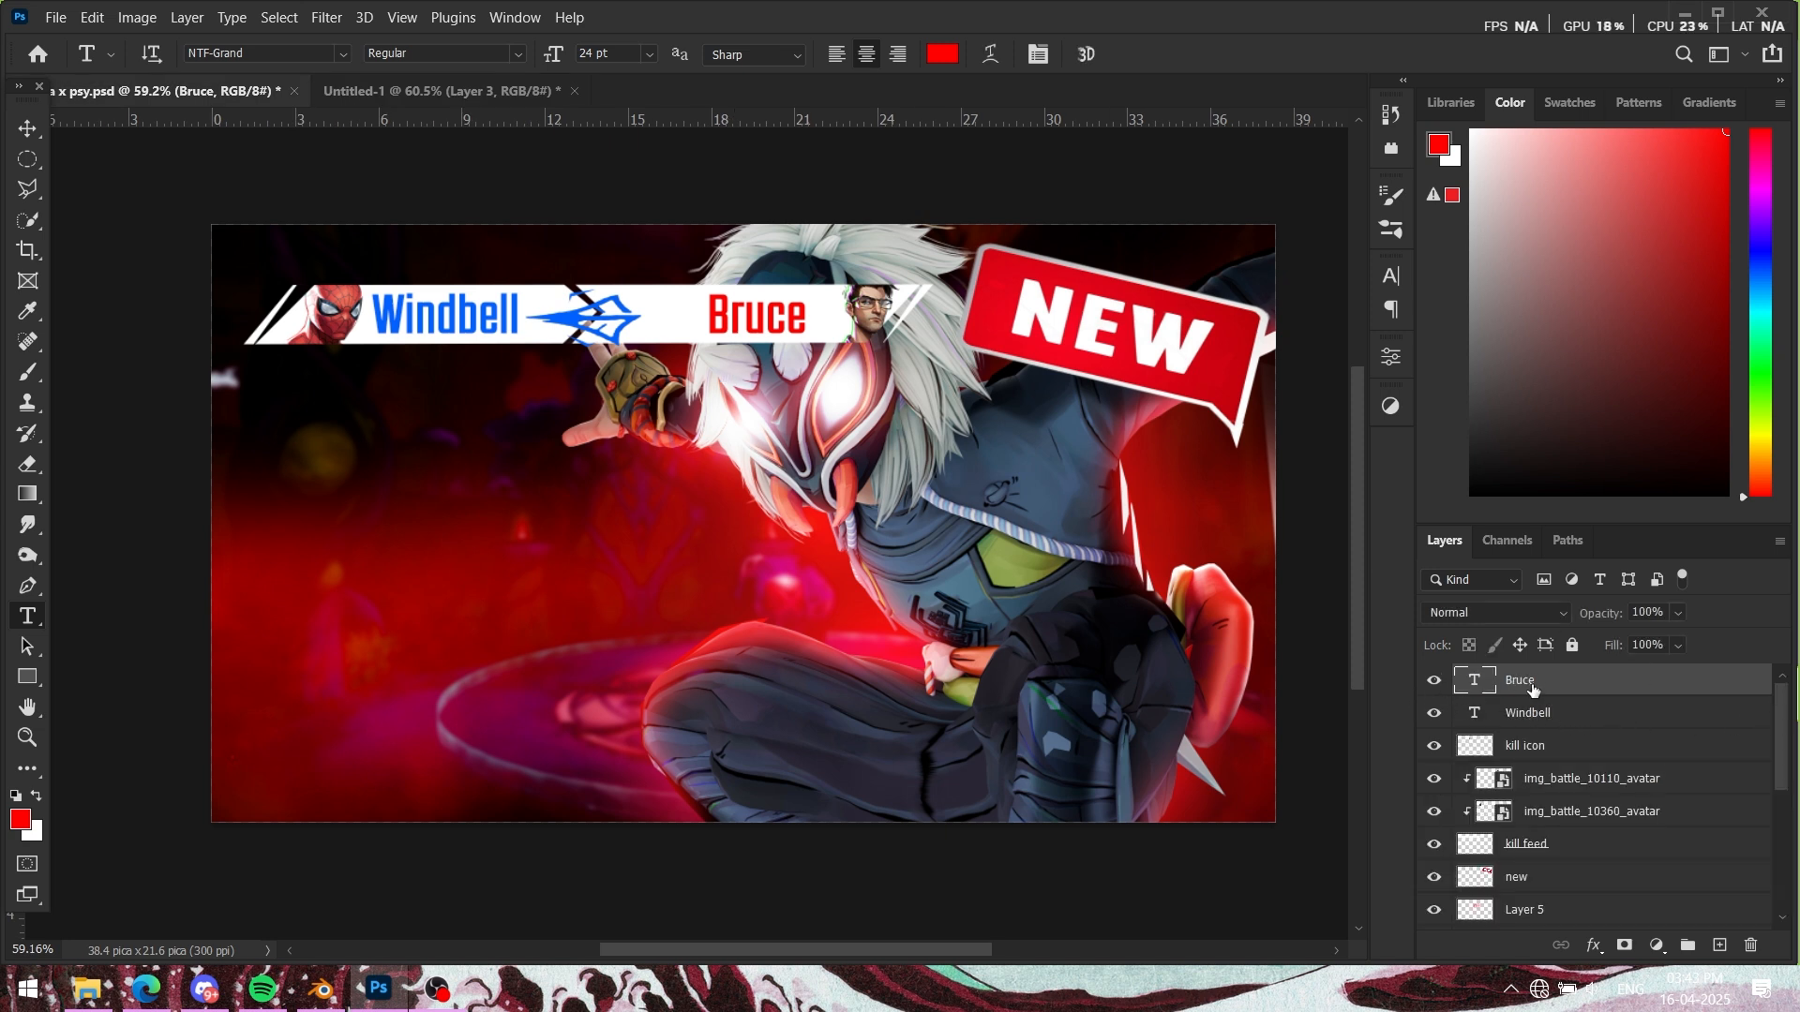
Step: Group the banner layers from the Bruce text through kill feed and duplicate the group
left_click(1594, 843, "shift")
key("ctrl+g")
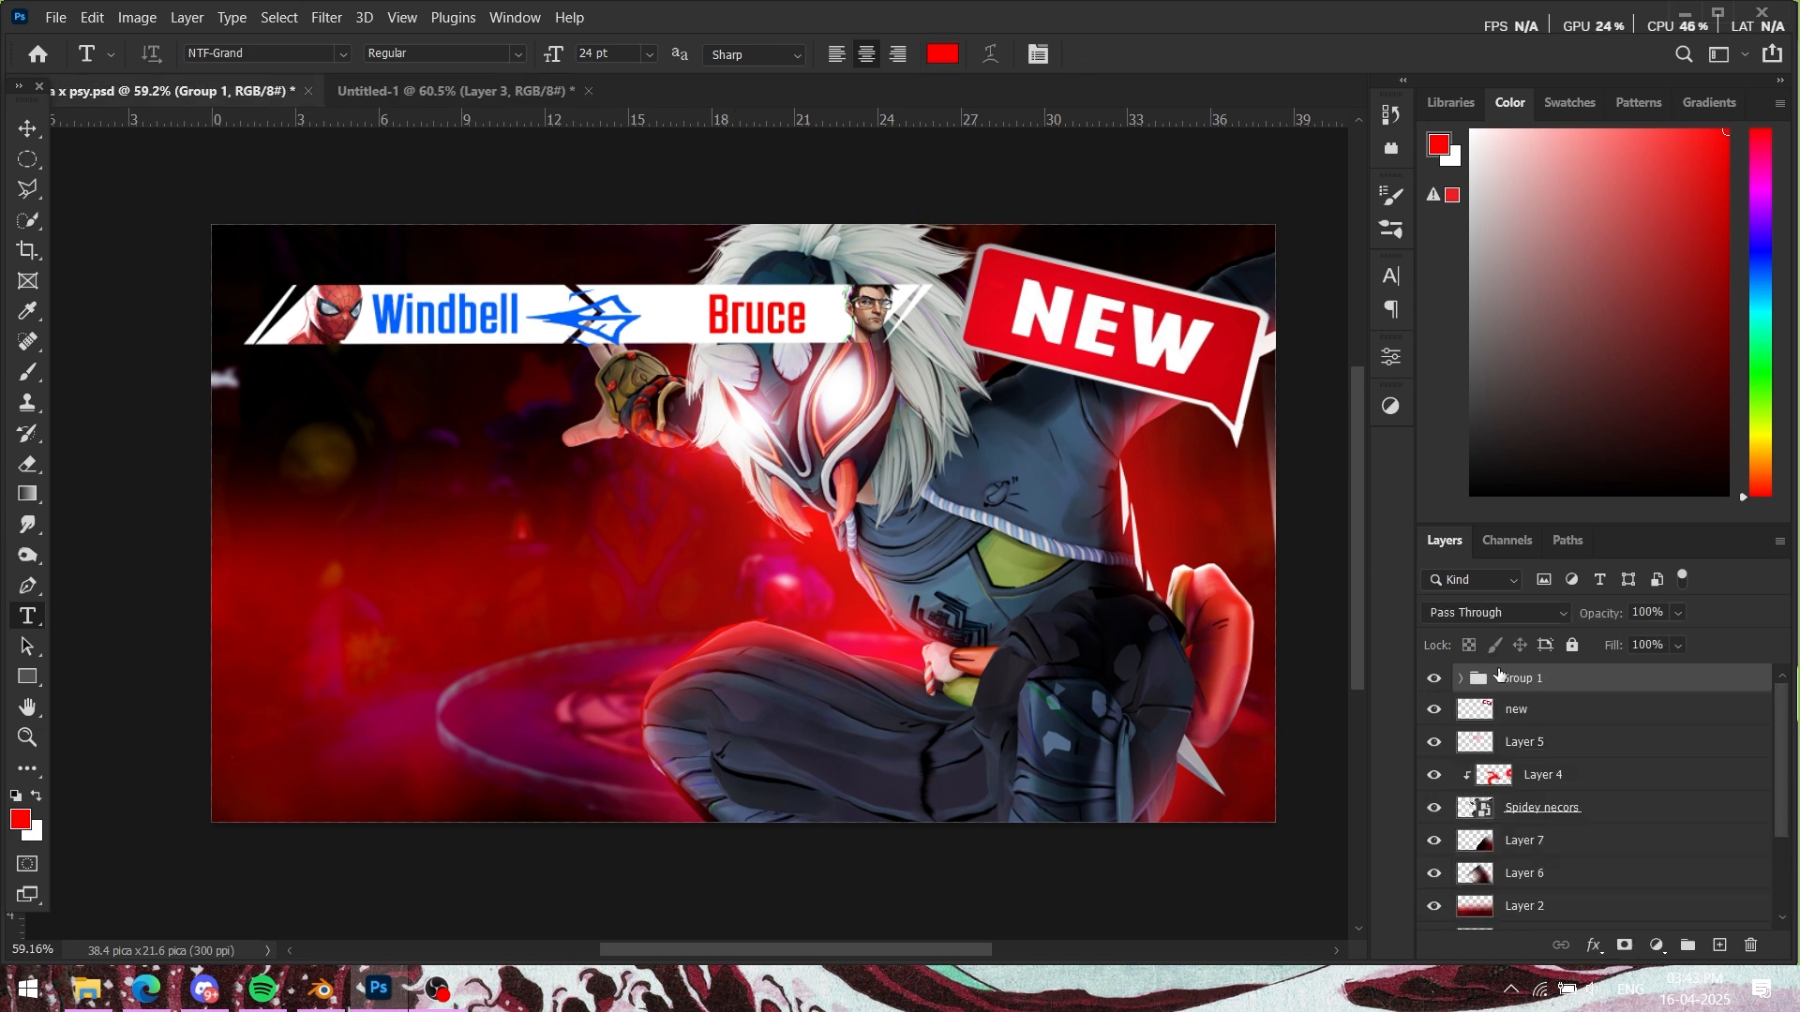
left_click(1439, 679)
left_click(1439, 679)
key("ctrl+j")
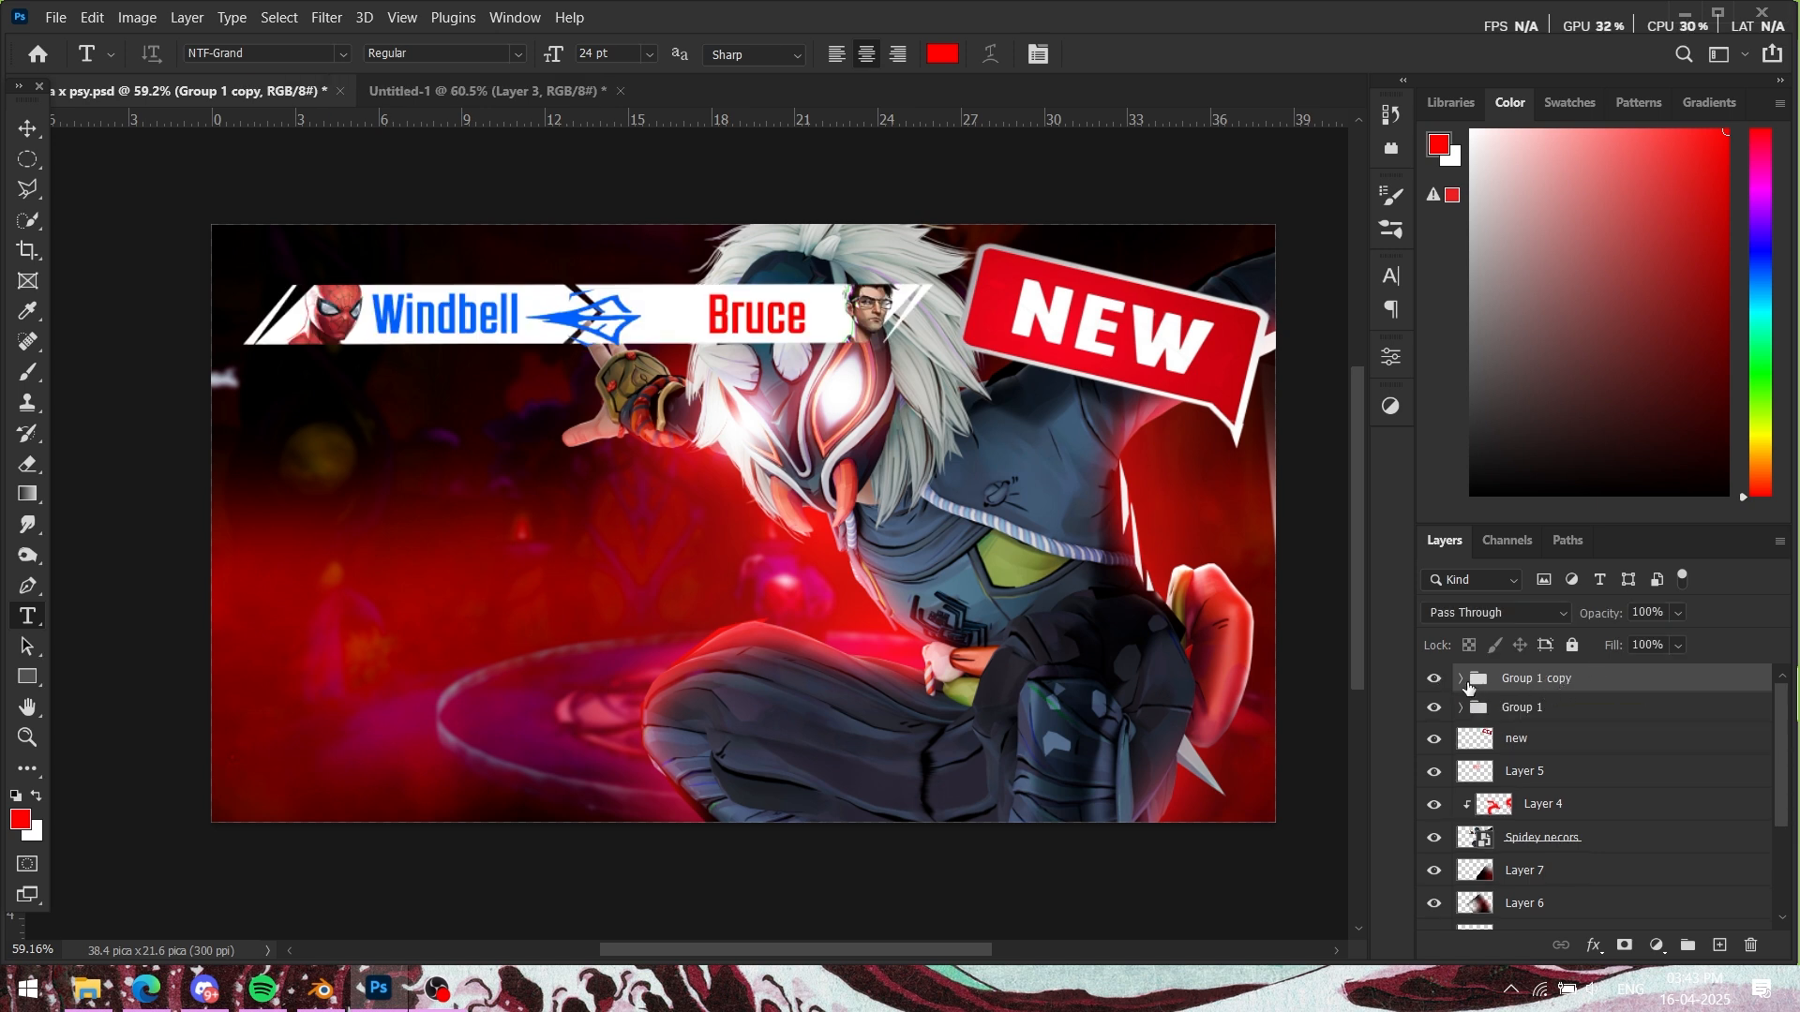
Step: Delete the img_battle_10110_avatar portrait layer from the duplicated banner group
left_click(1460, 679)
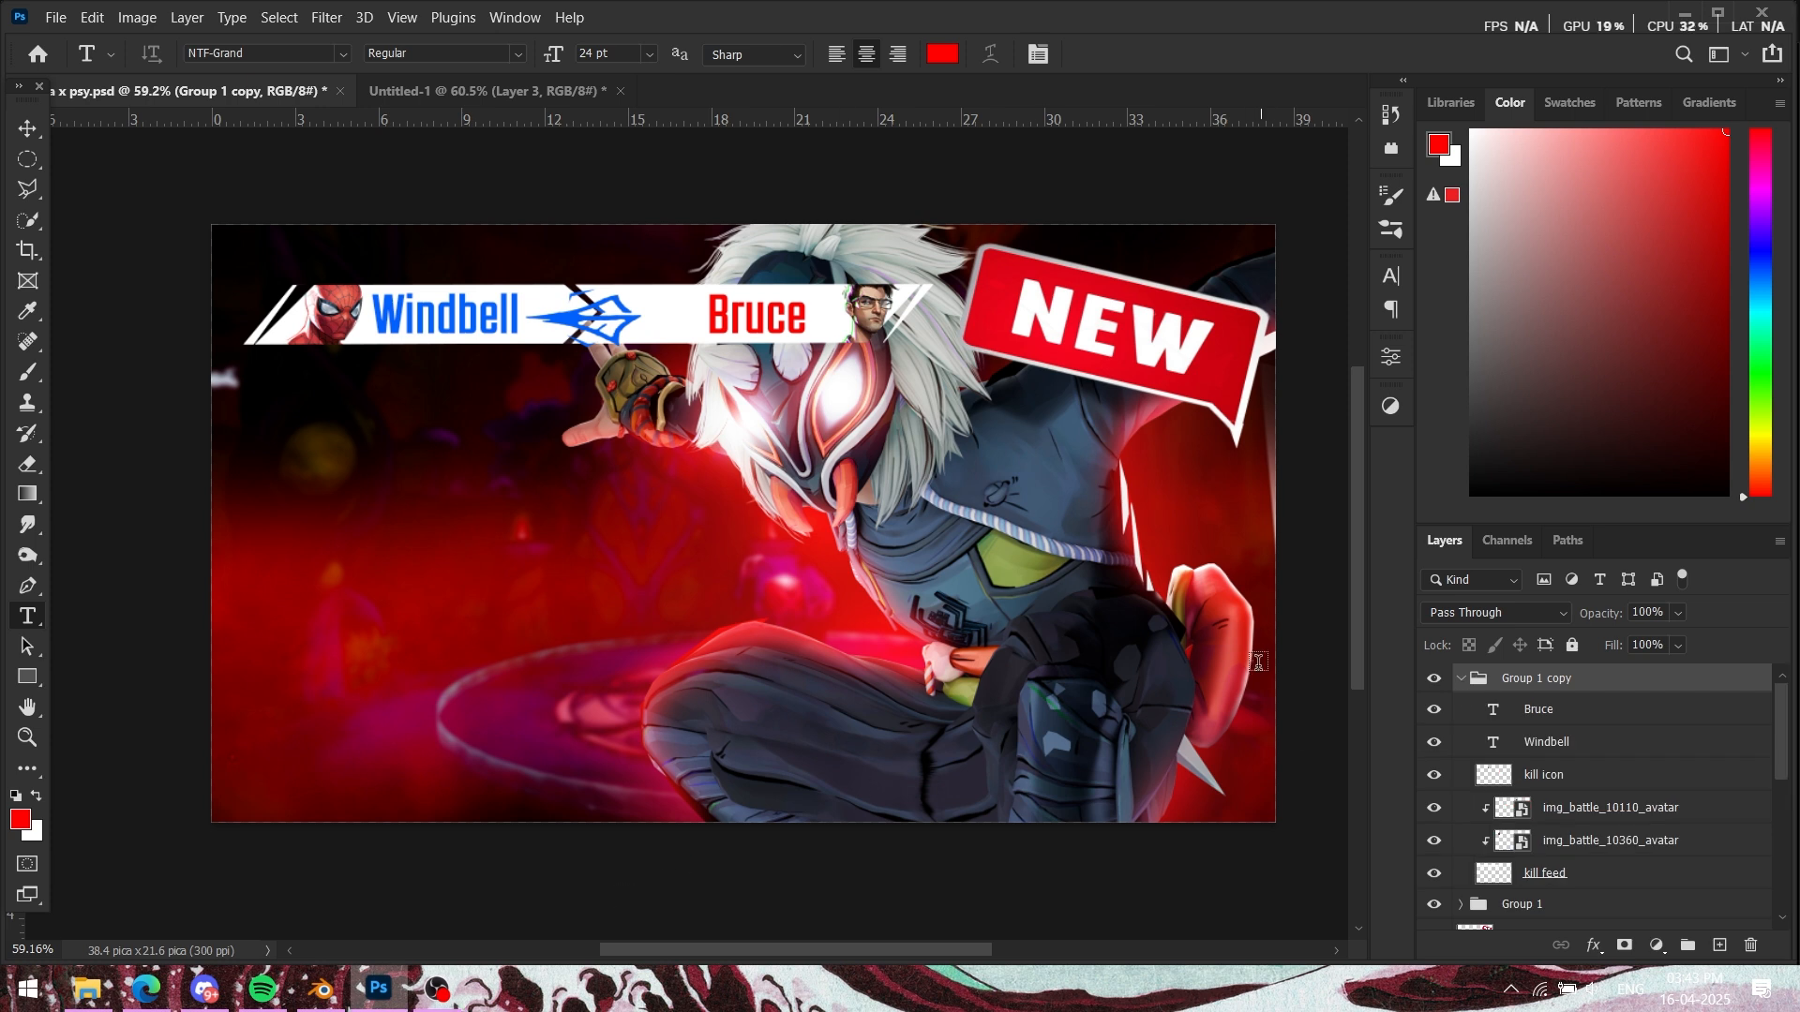
left_click(1460, 681)
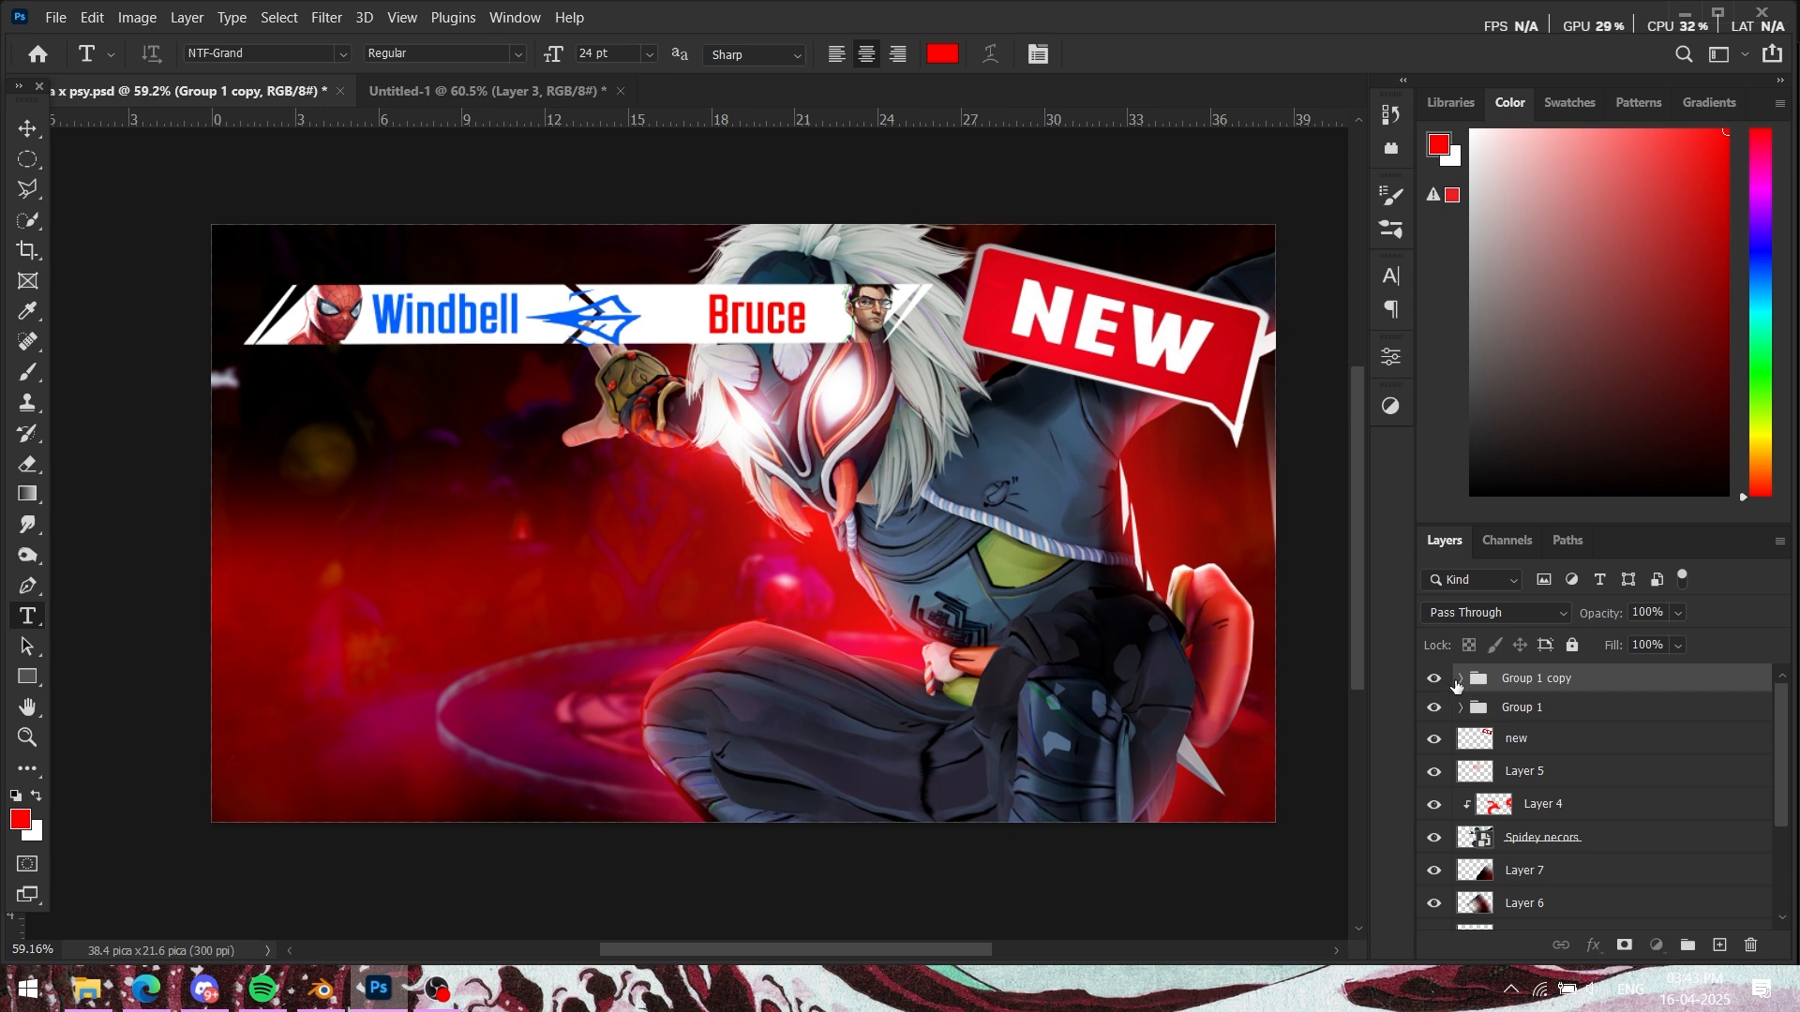
left_click(1461, 680)
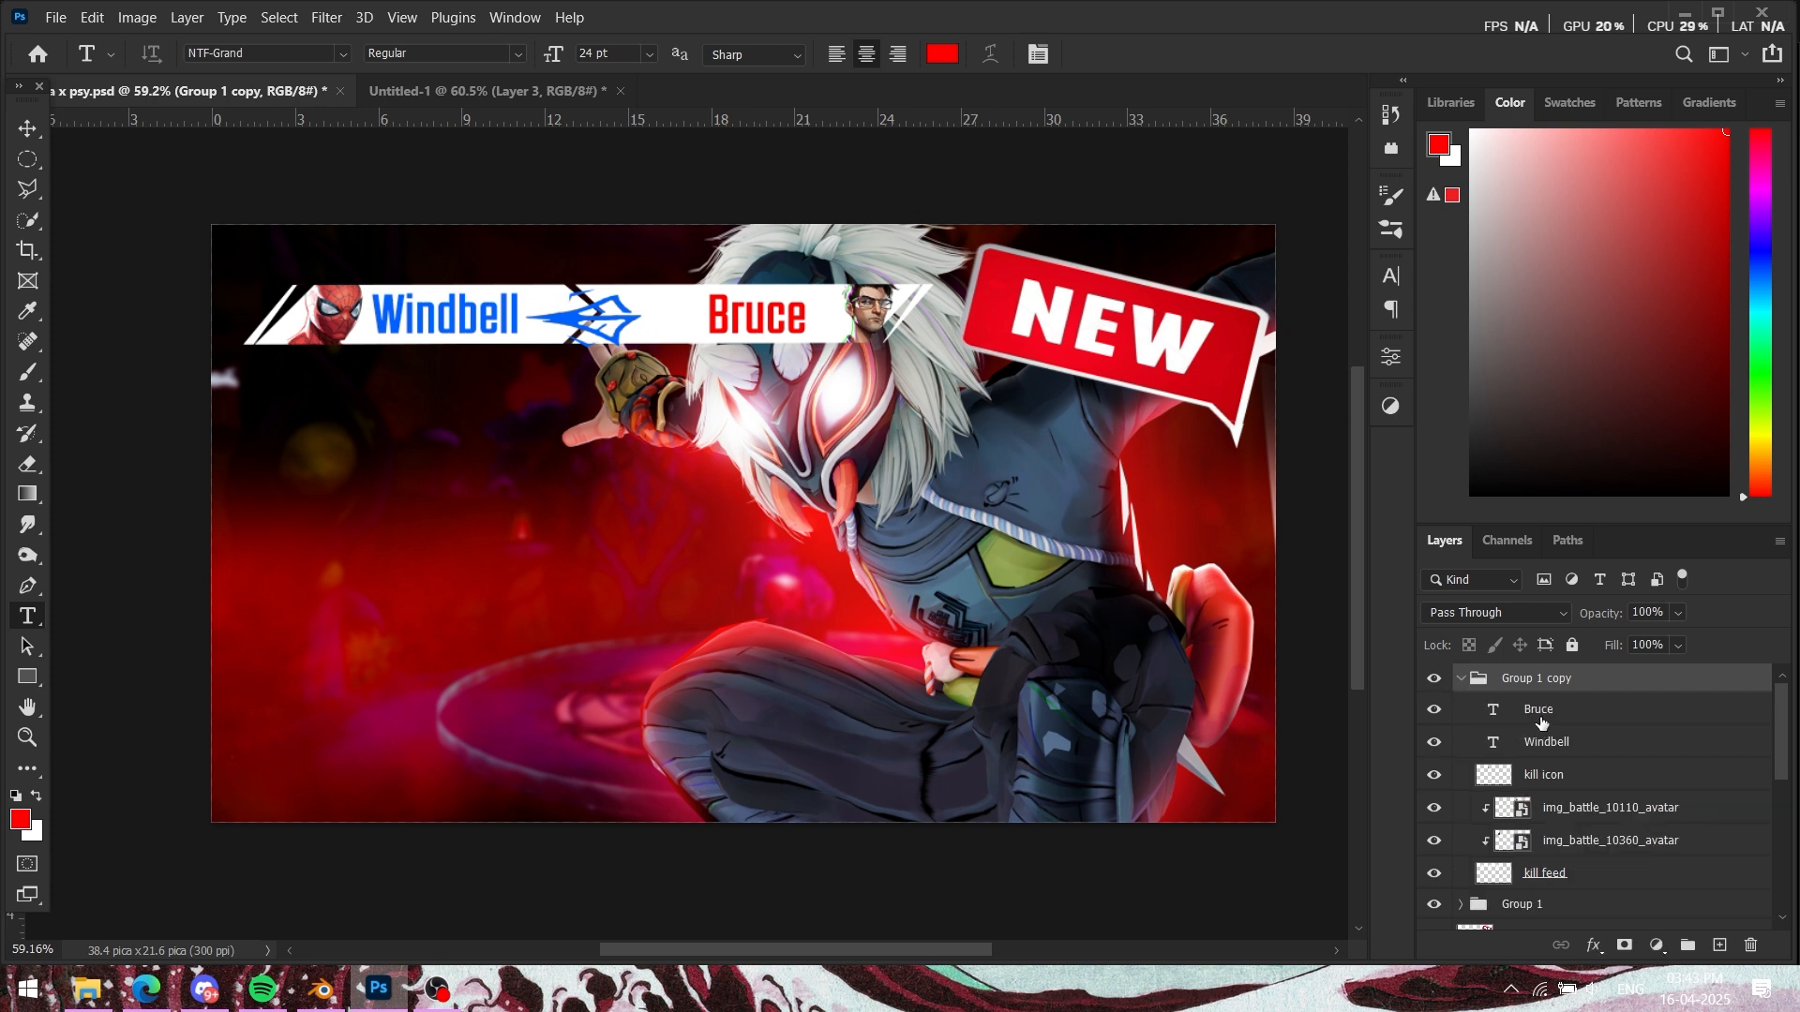
left_click(1557, 744)
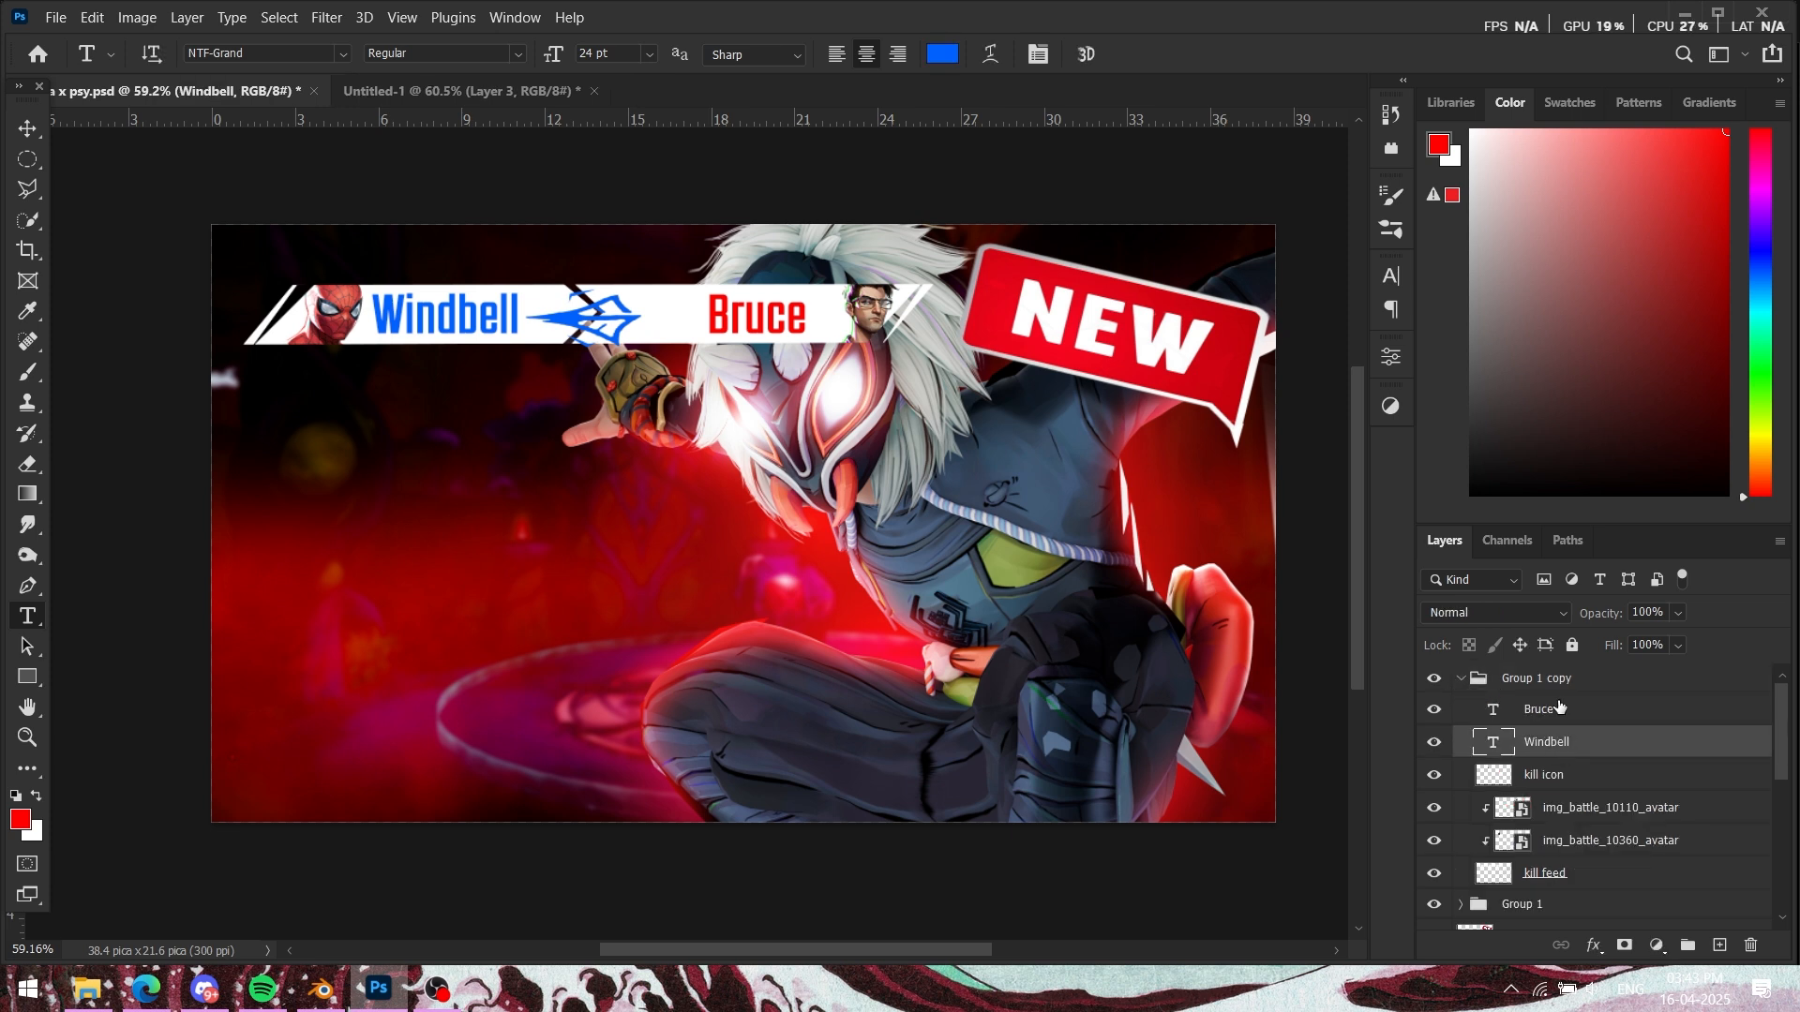
left_click(1542, 714)
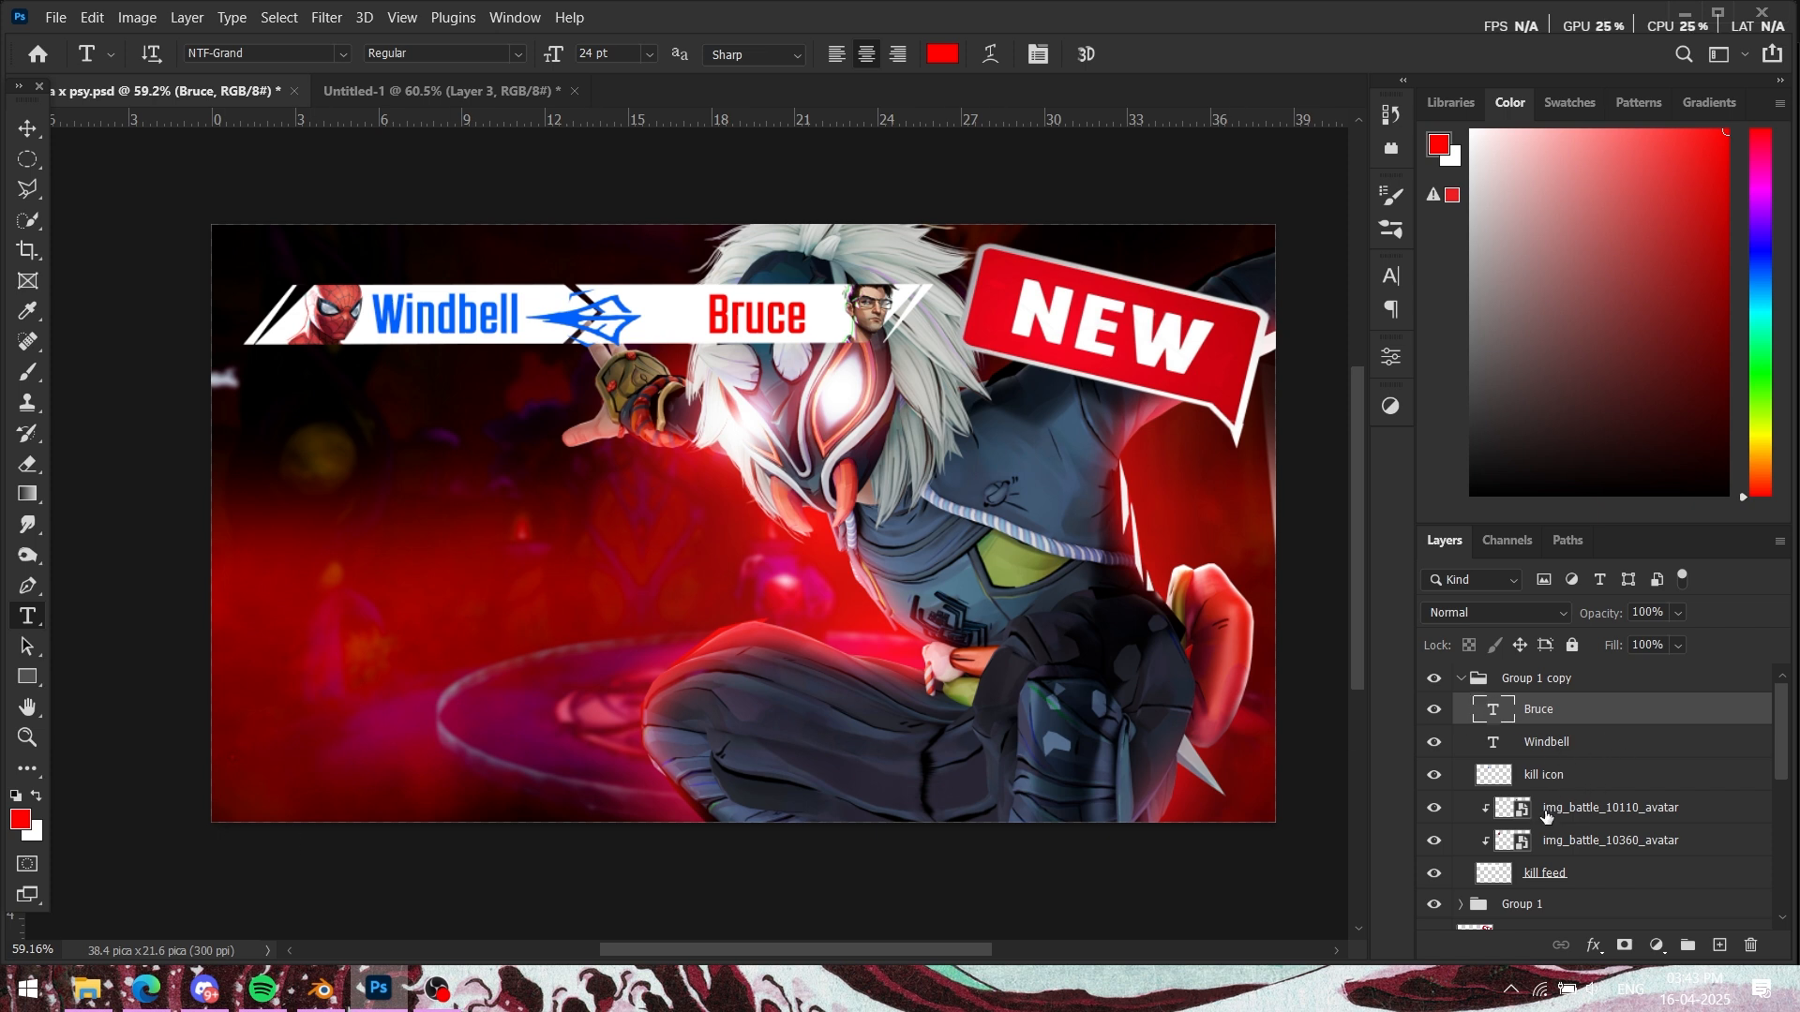
left_click(1437, 813)
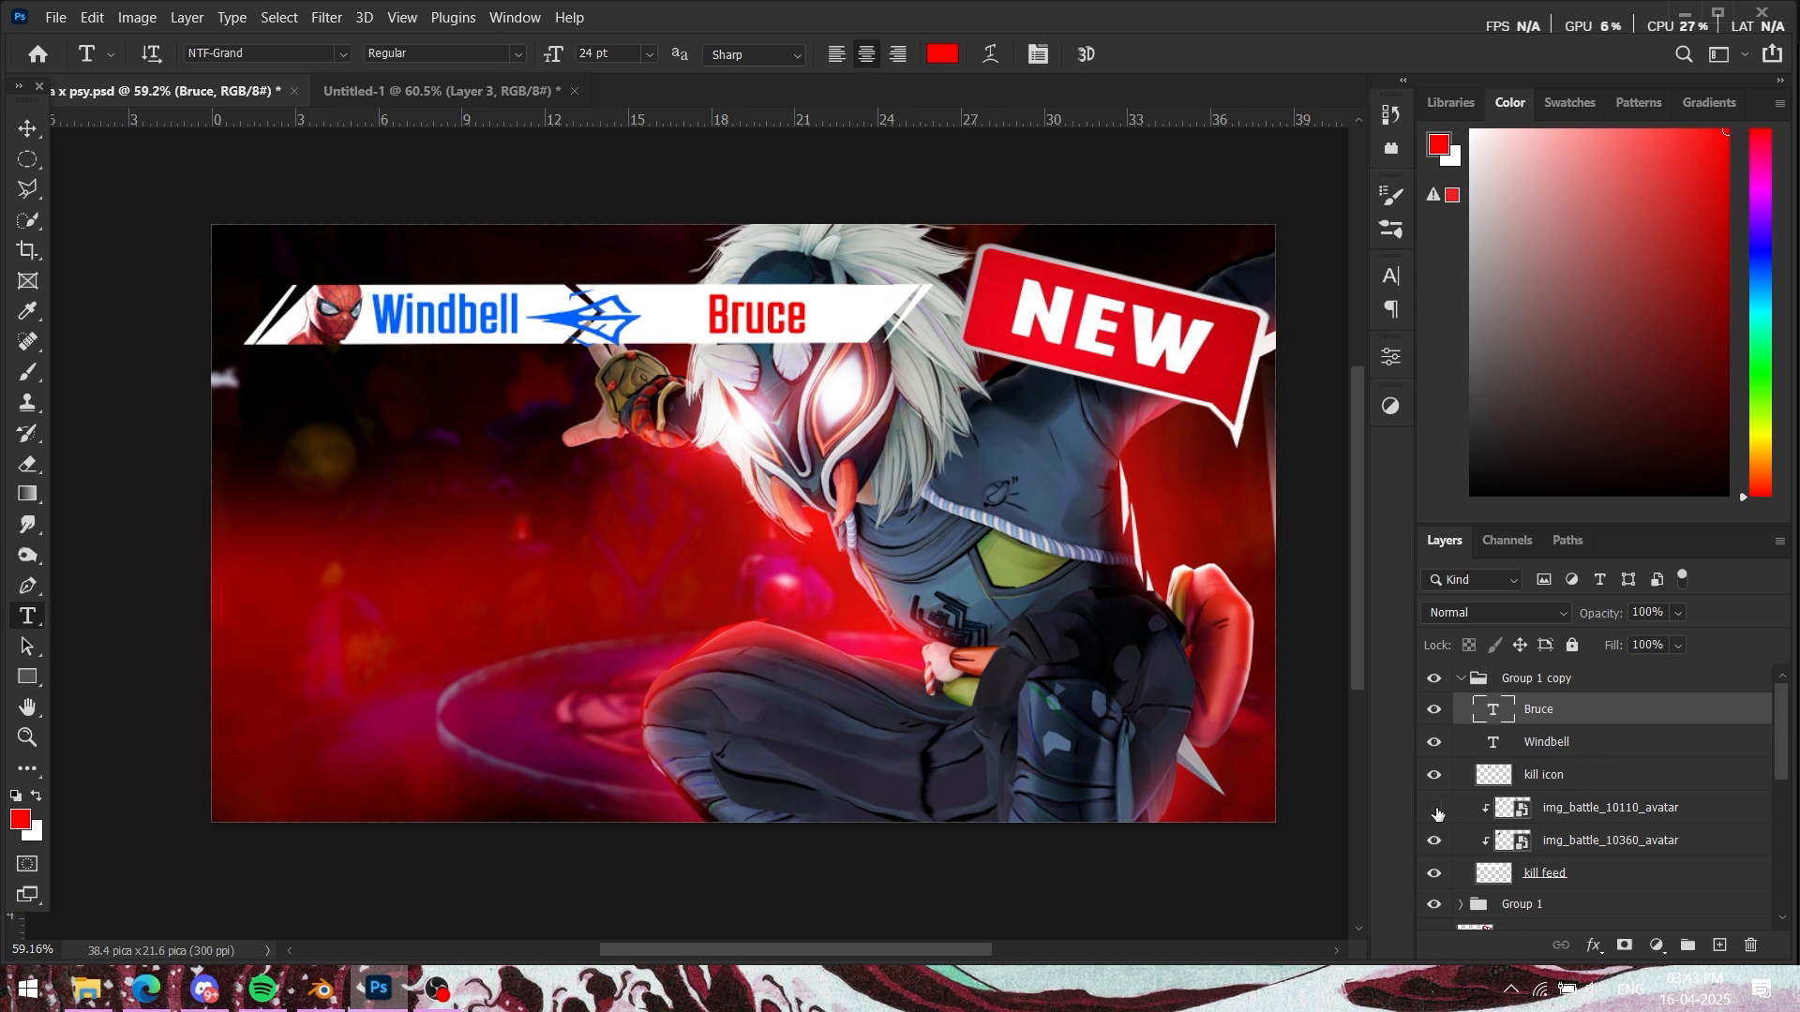
left_click(1616, 812)
key("Delete")
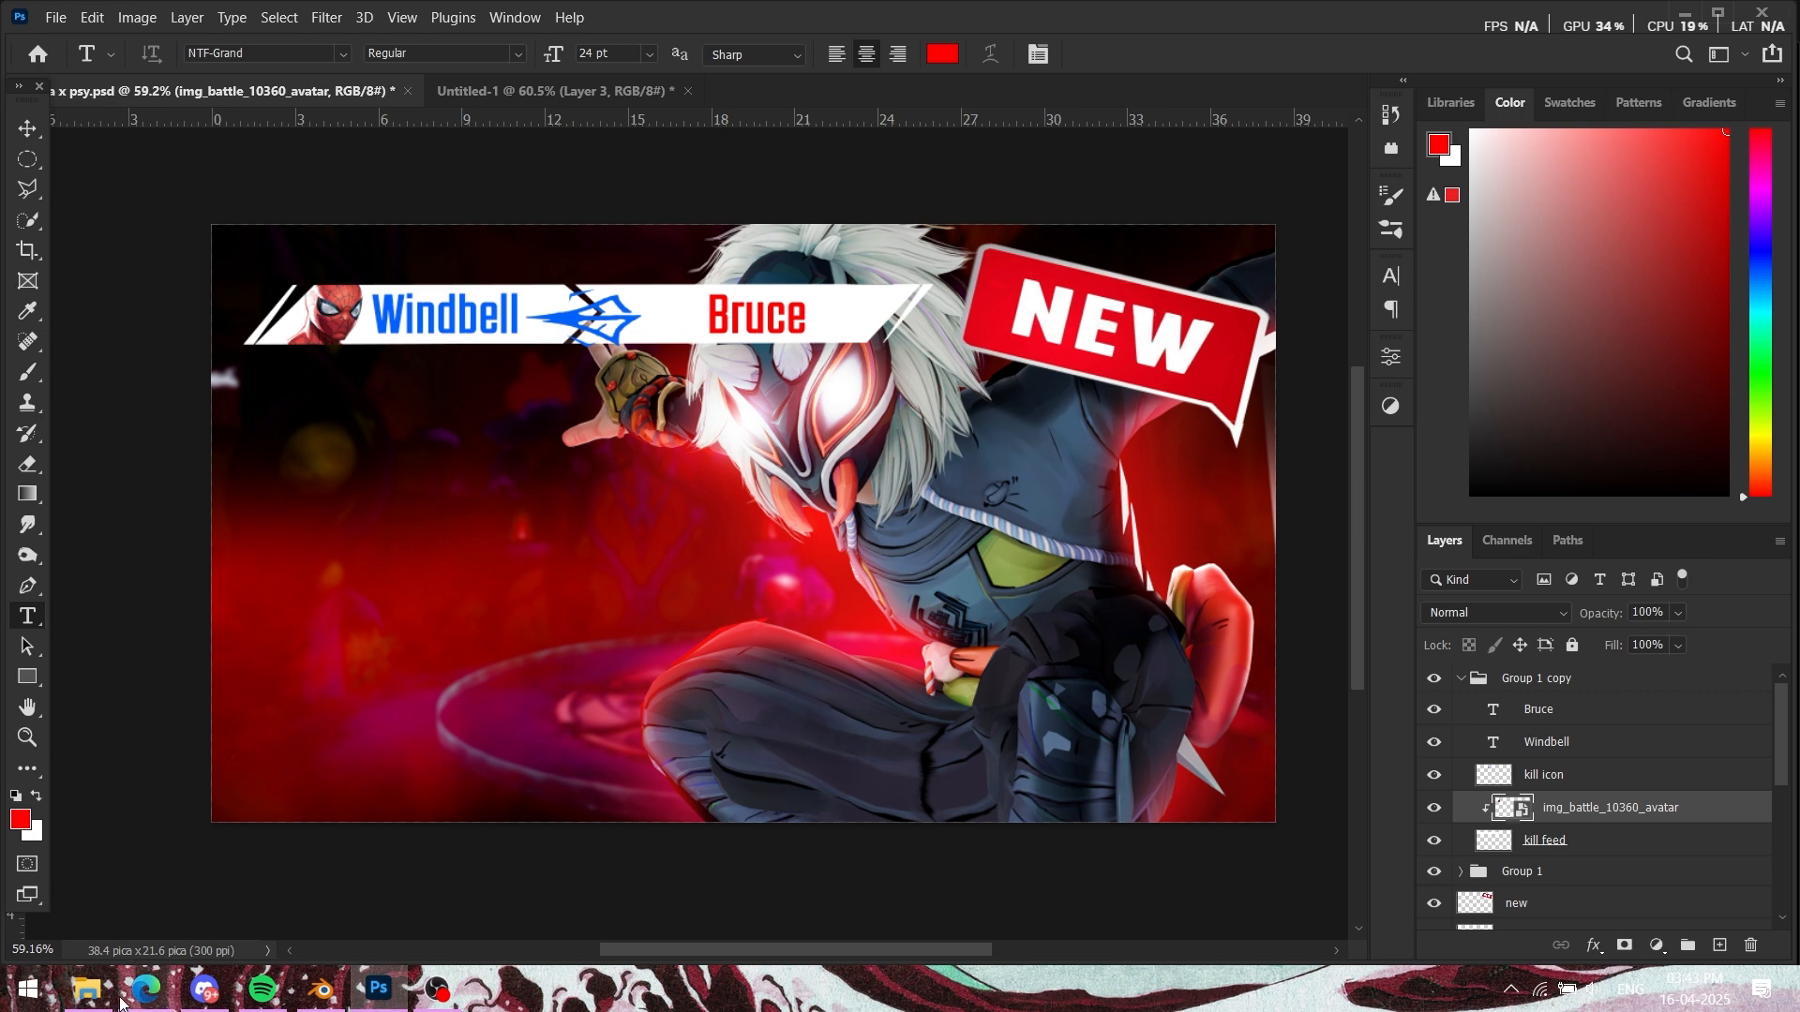
Step: Place img_battle_10140_avatar.png at 18.98% scale, X 1215.5 px, Y 99 px, and clip it to the duplicated kill feed banner
left_click(87, 988)
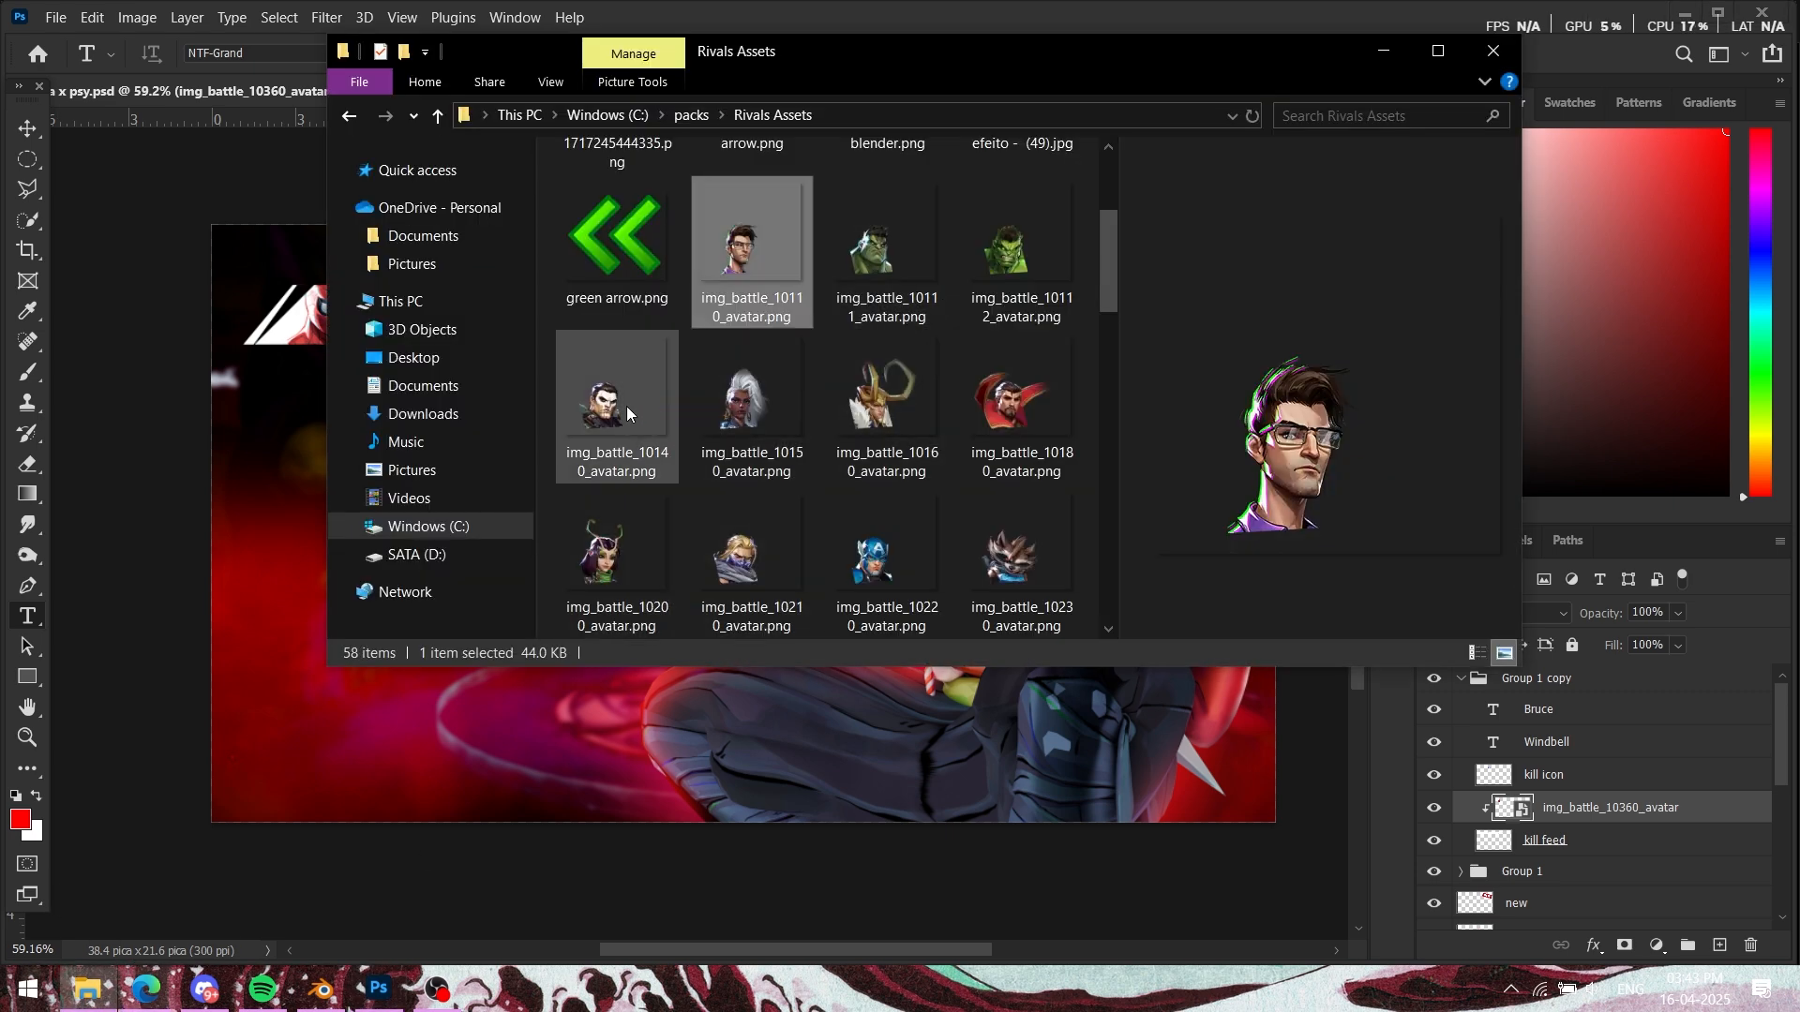
left_click_drag(626, 406, 808, 298)
left_click_drag(708, 352, 698, 368)
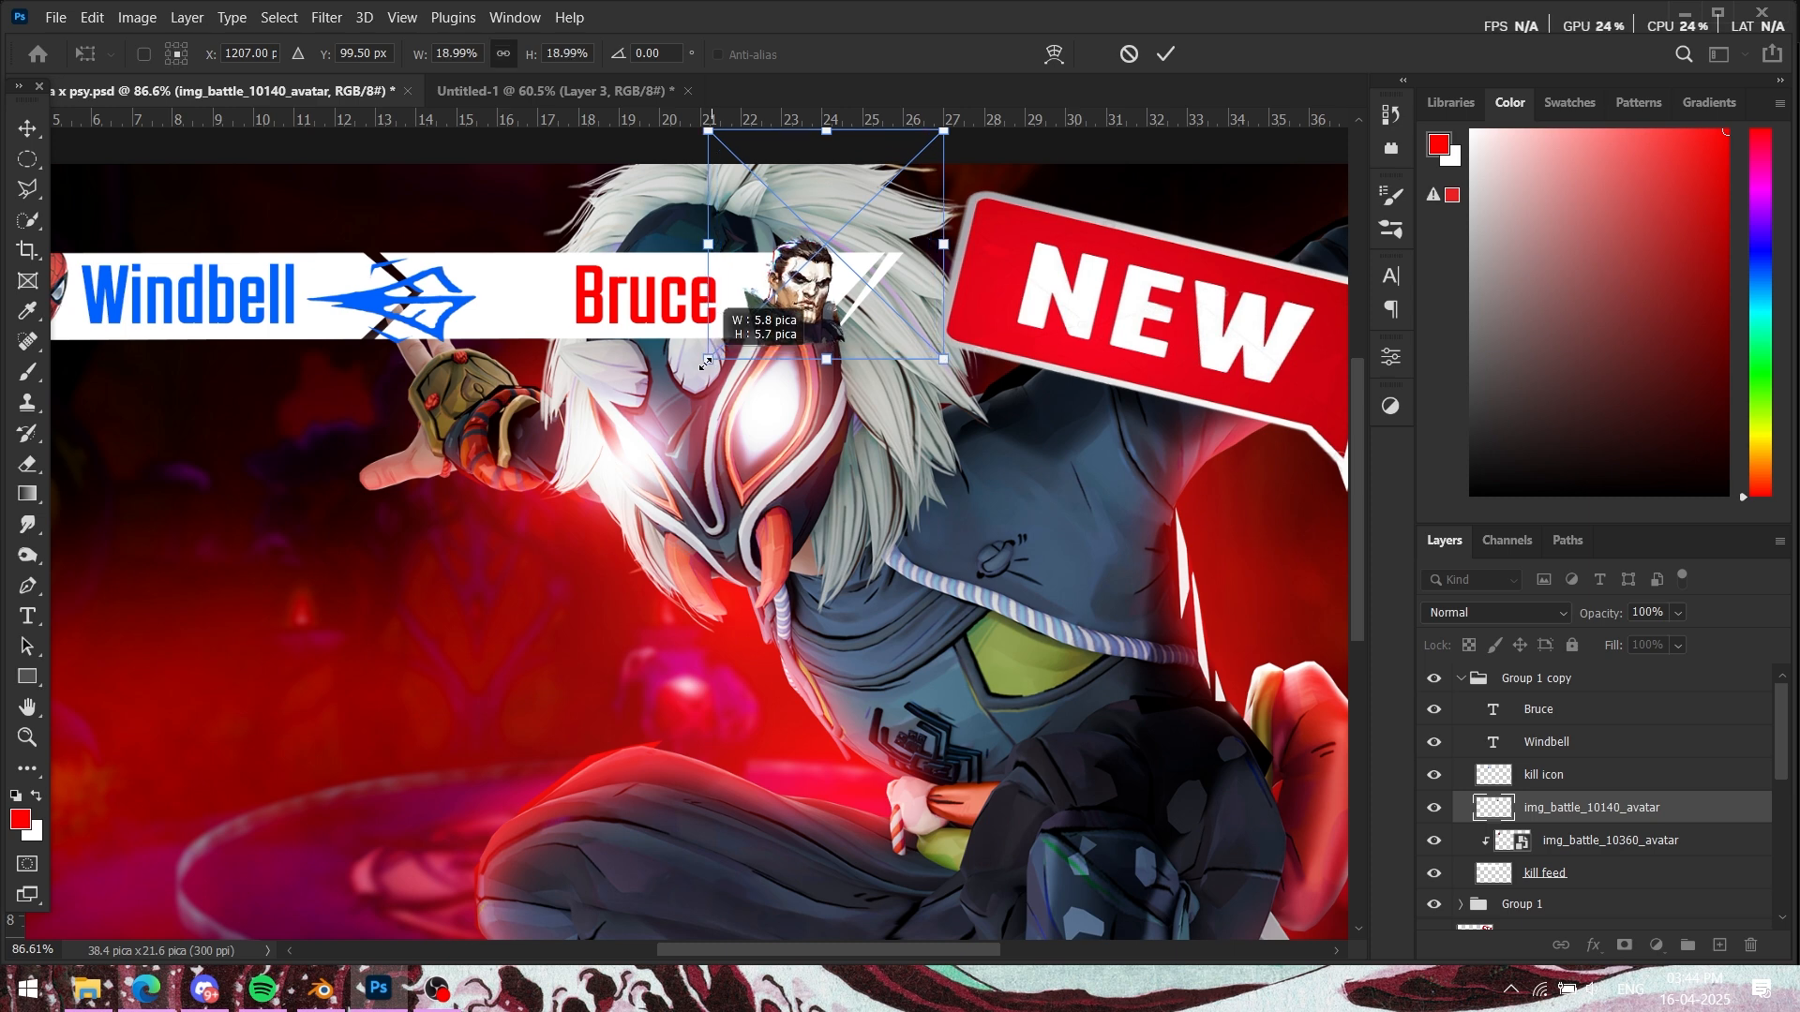
left_click_drag(825, 344, 842, 334)
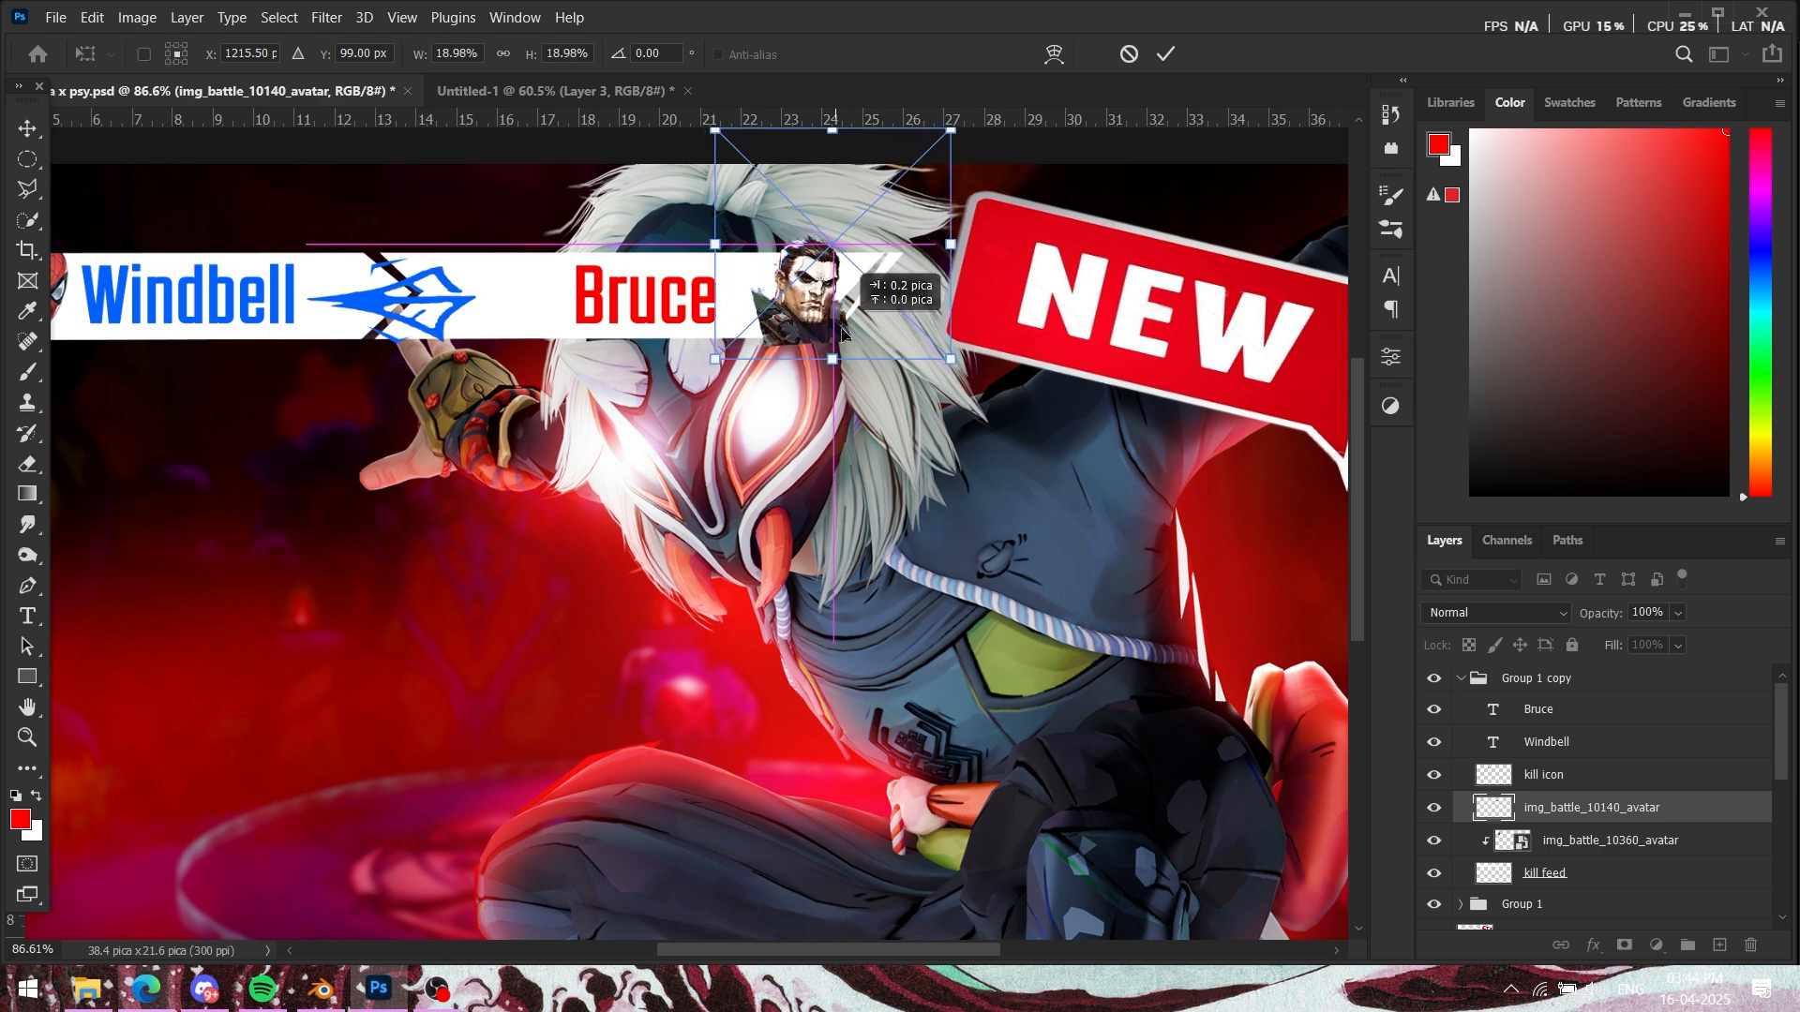
left_click(1167, 55)
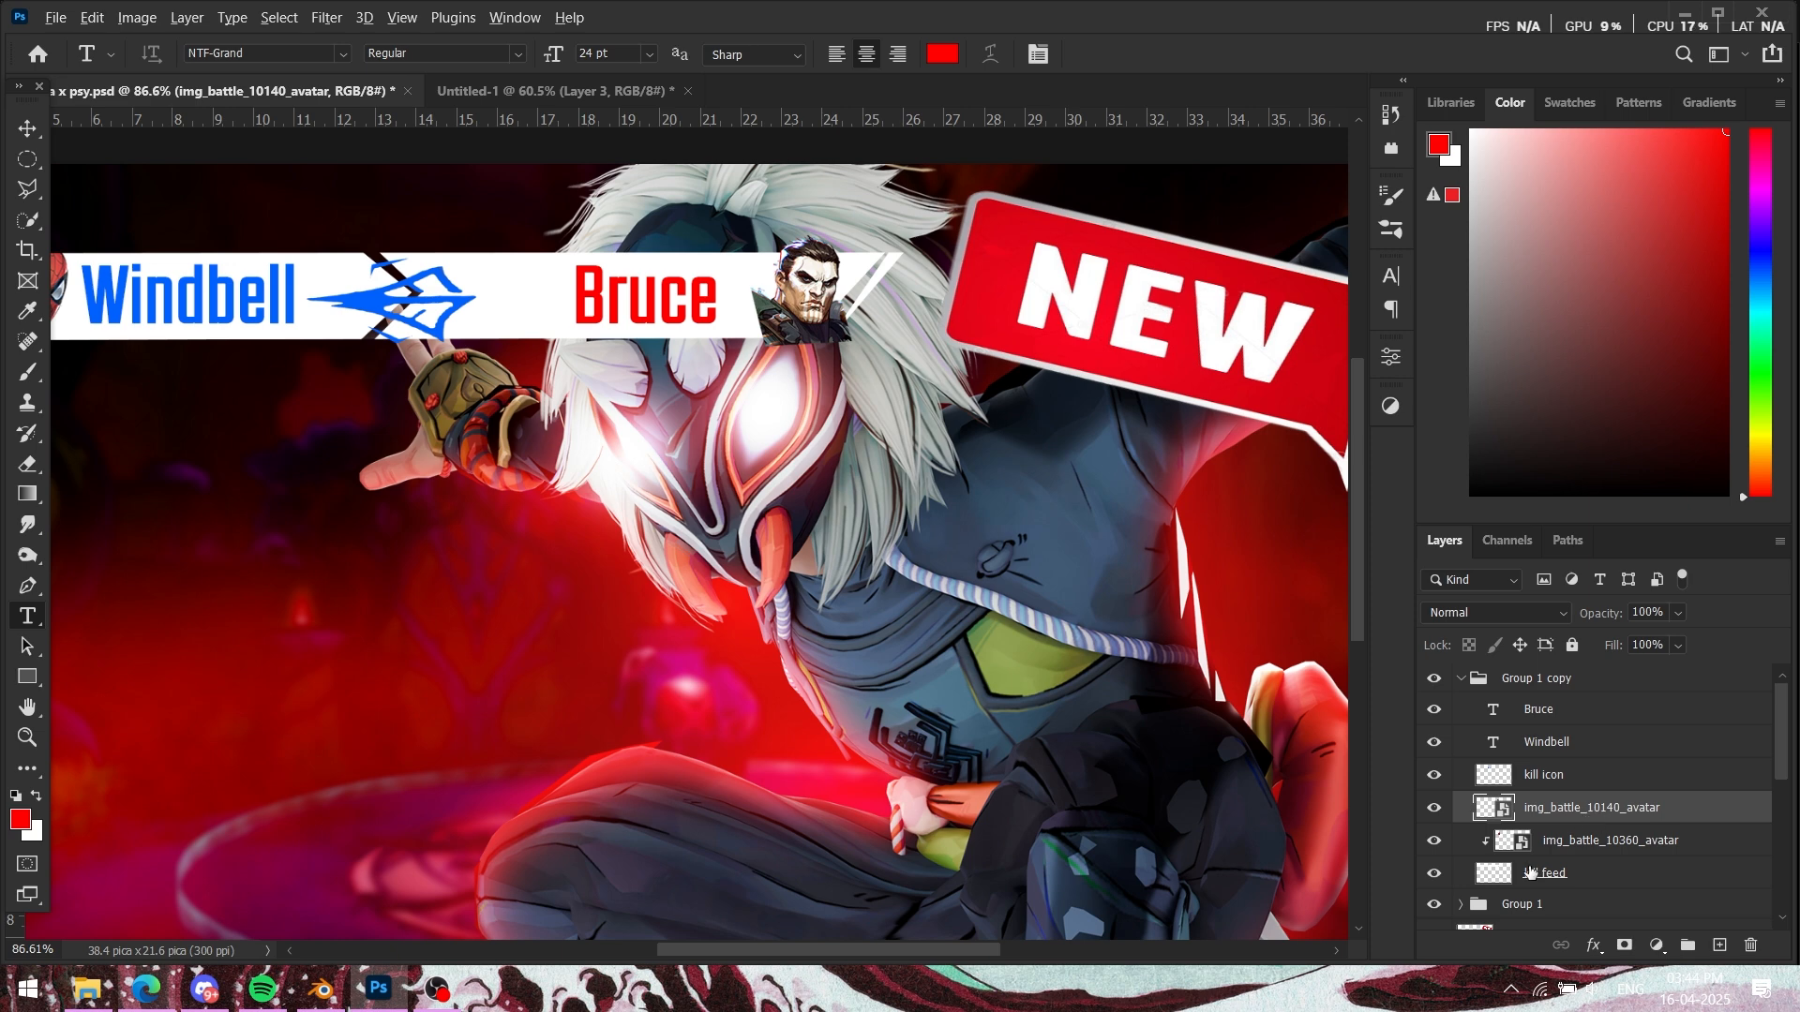
left_click(1579, 820, "alt")
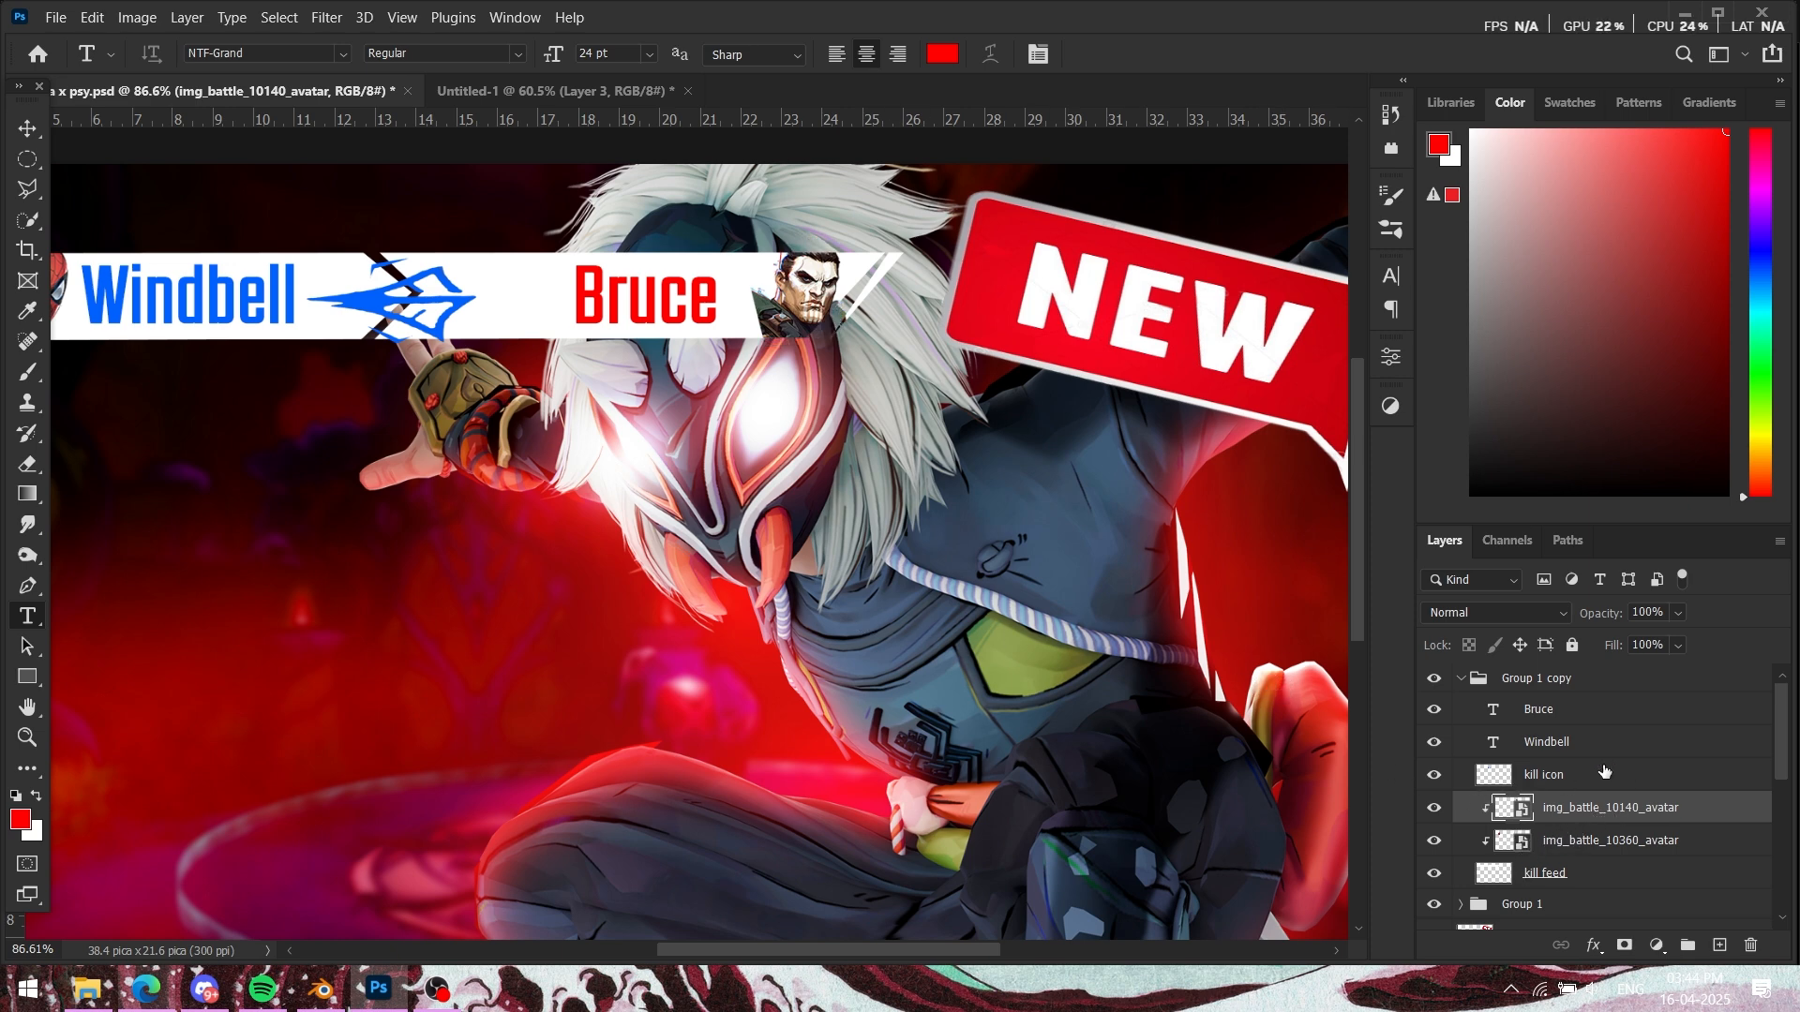
Step: Change the Bruce text in the duplicated banner group to "Punisher"
double_click(1492, 709)
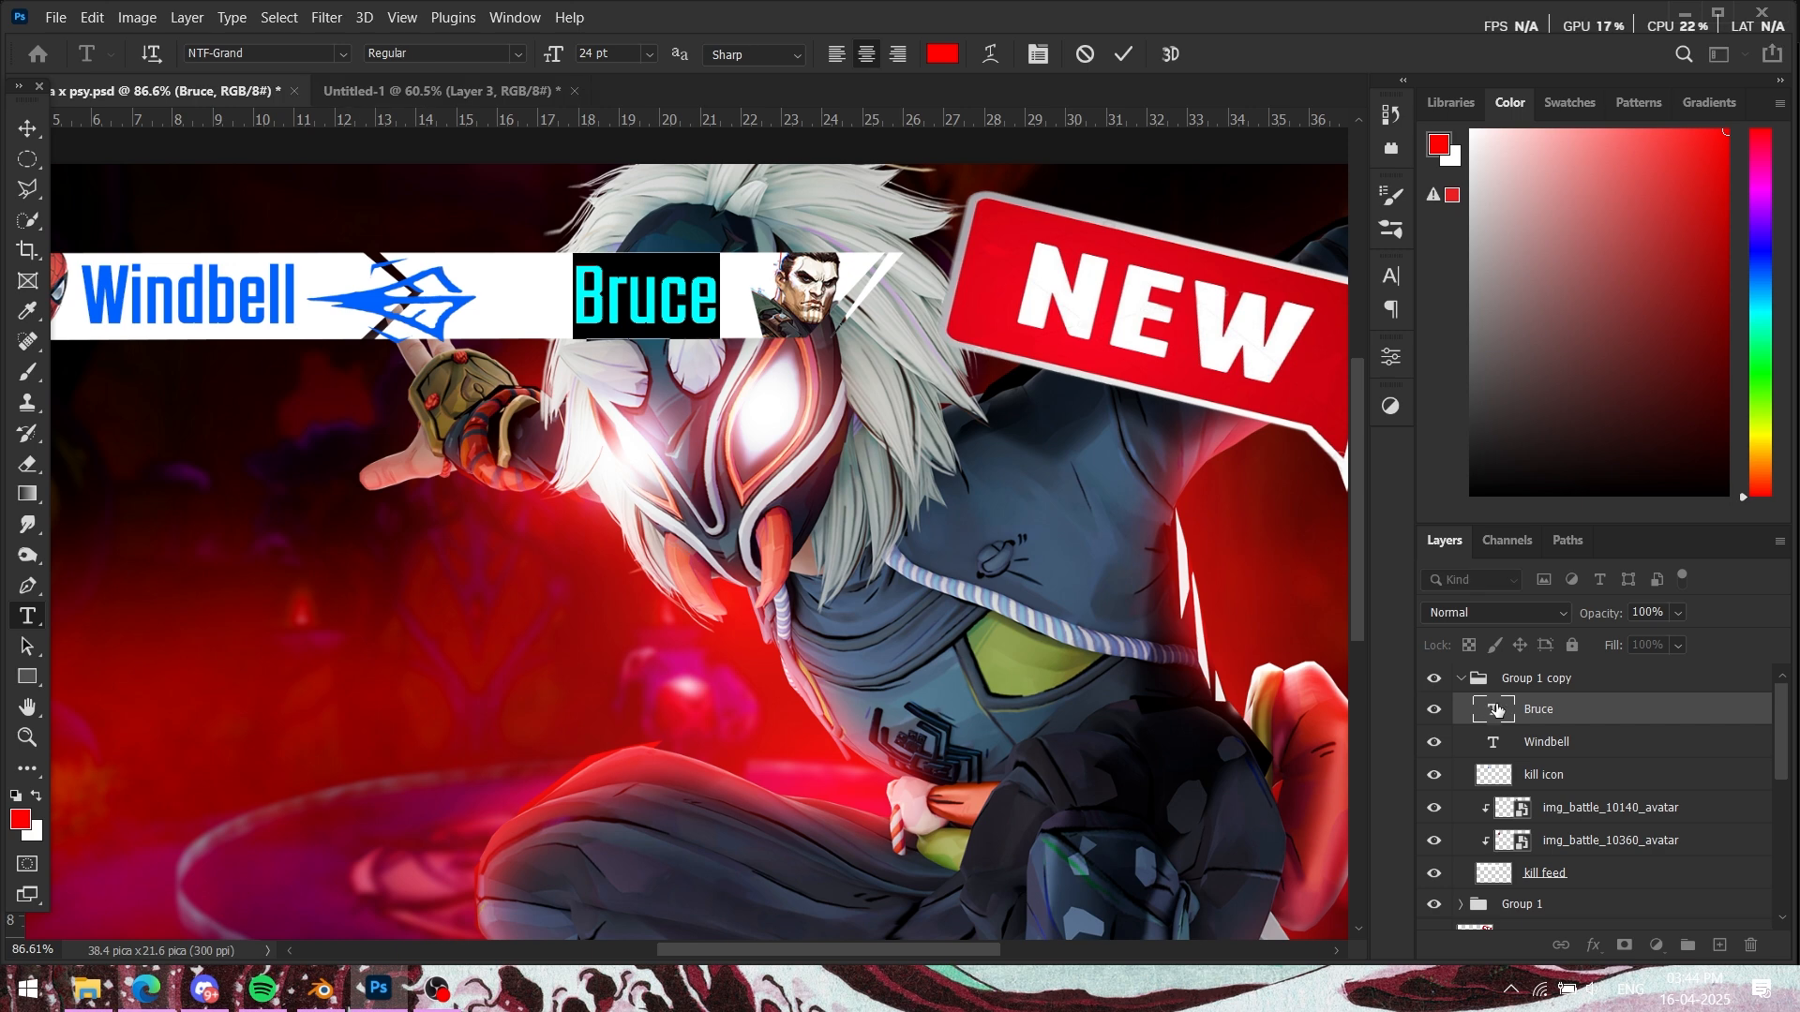
type("Pu")
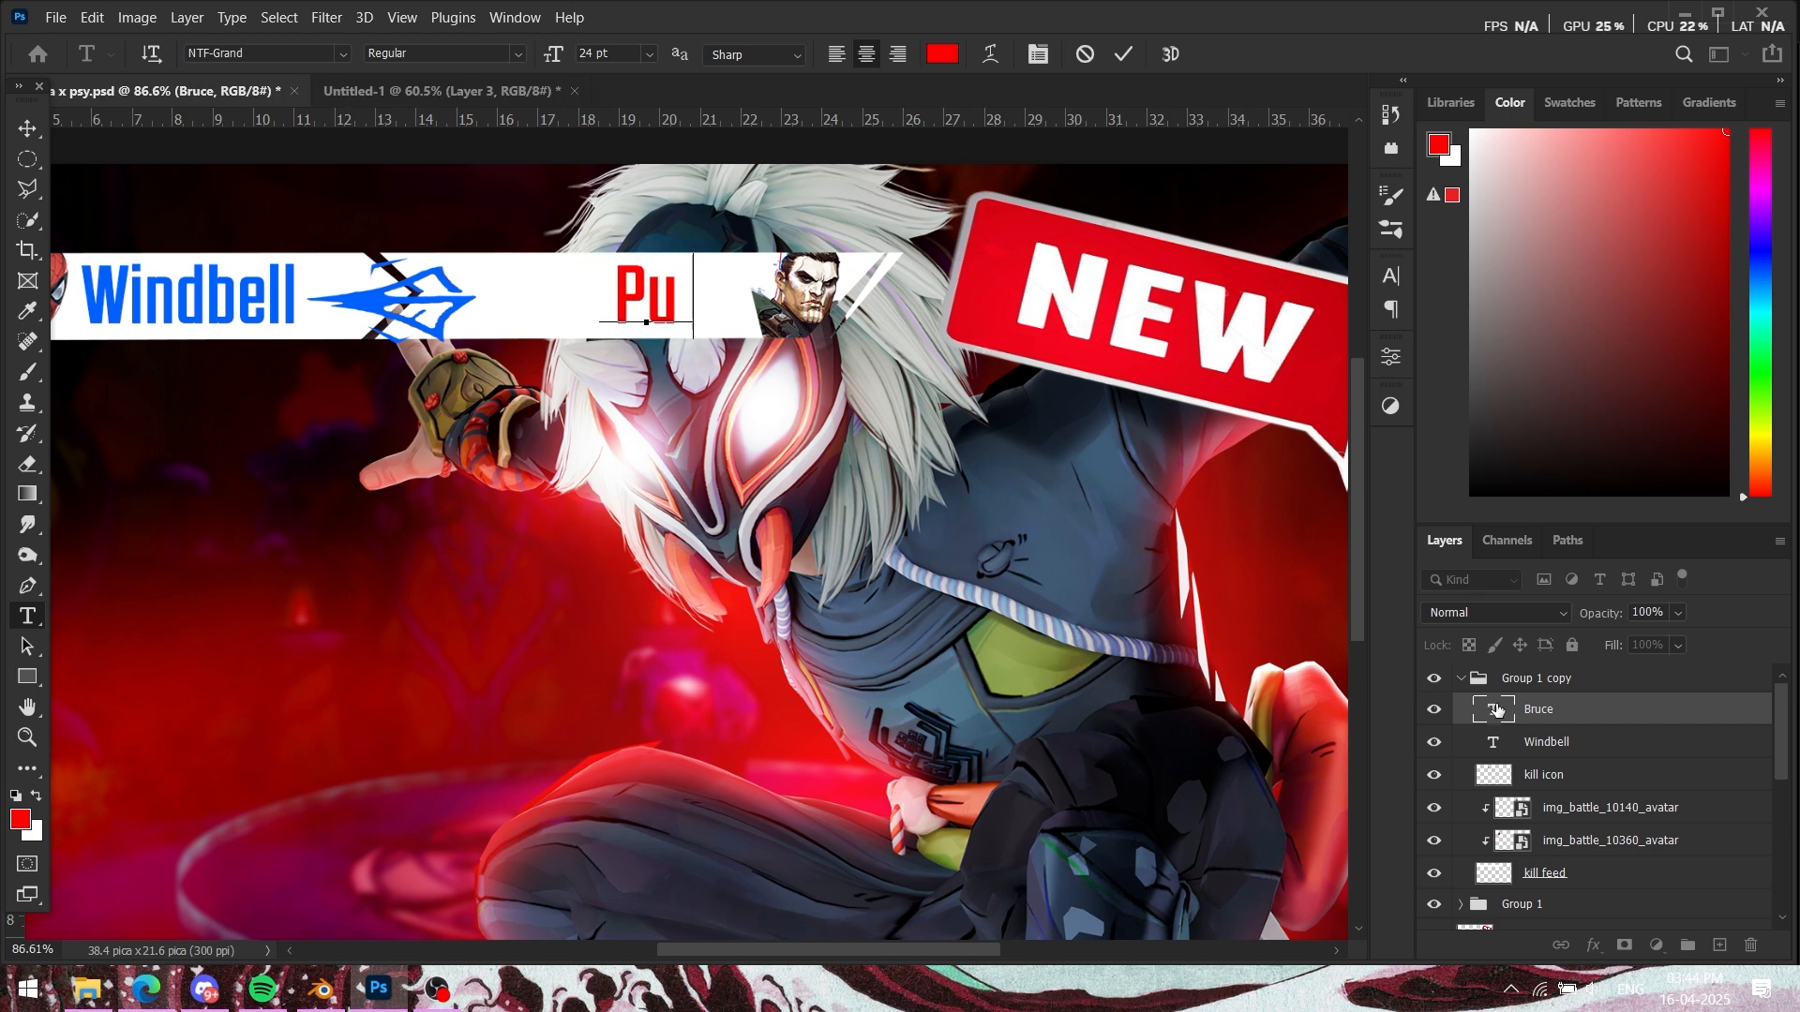
type("nisher")
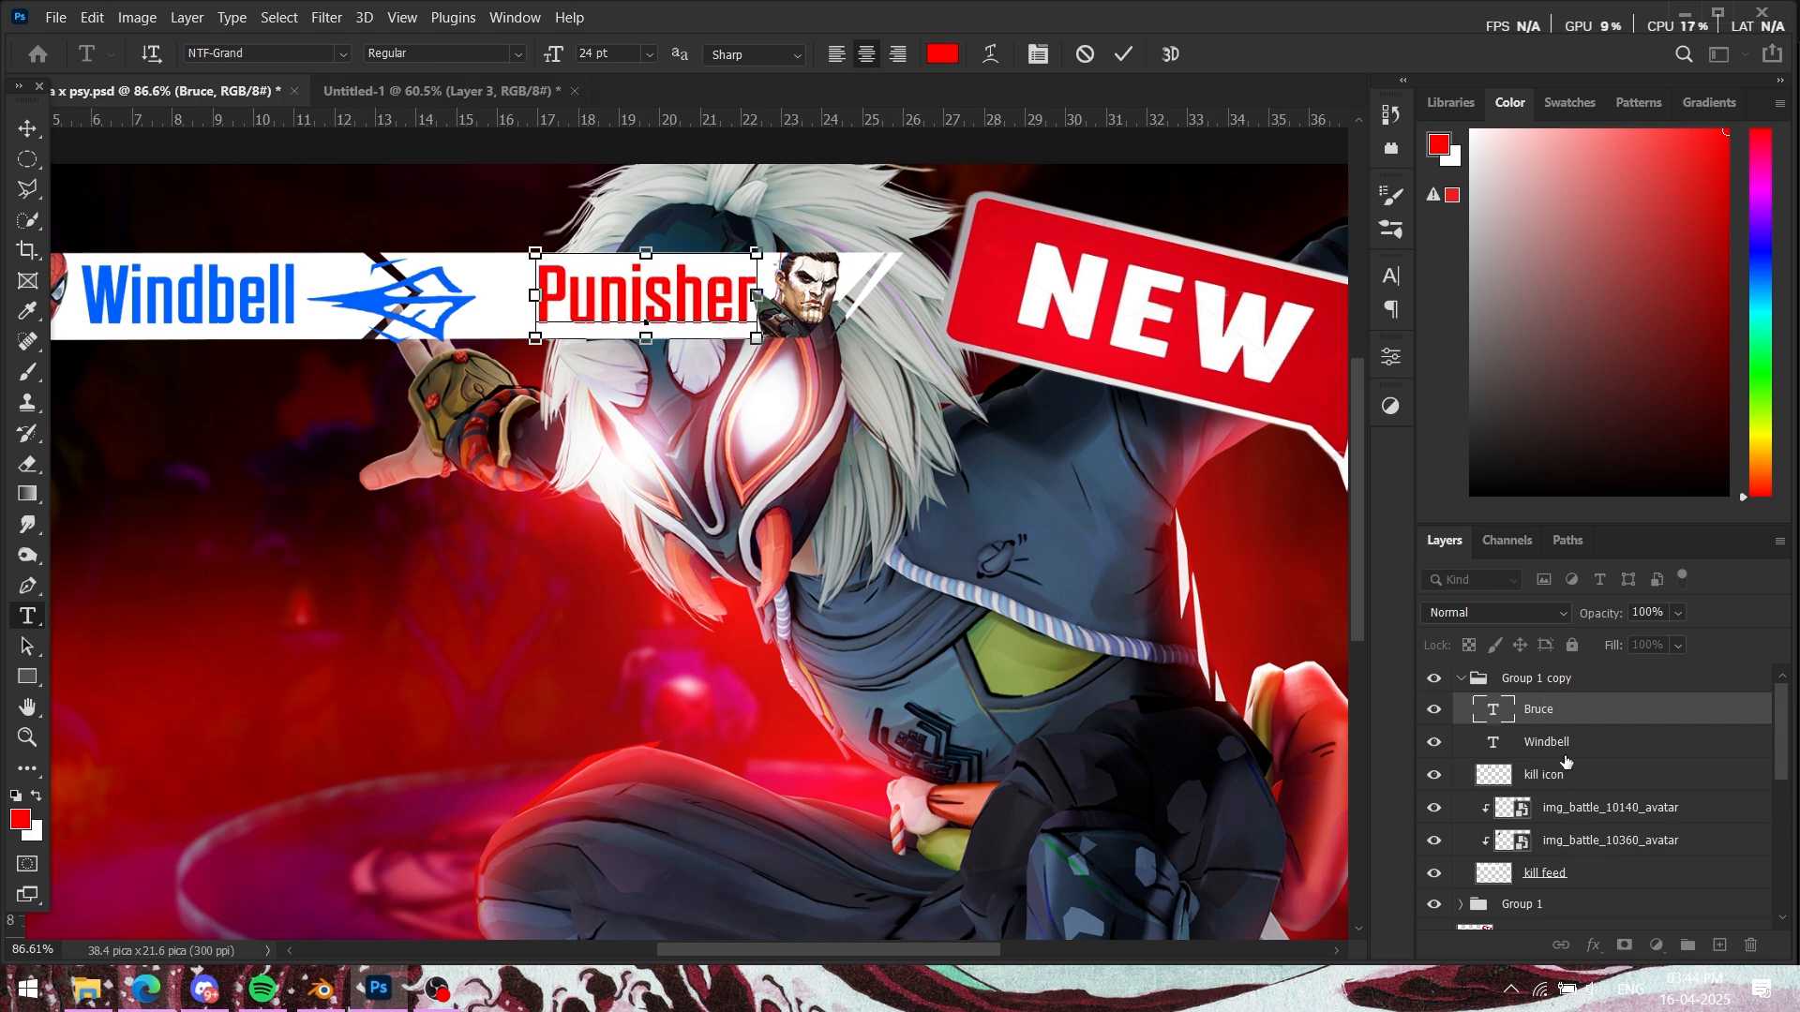
key("ctrl+t")
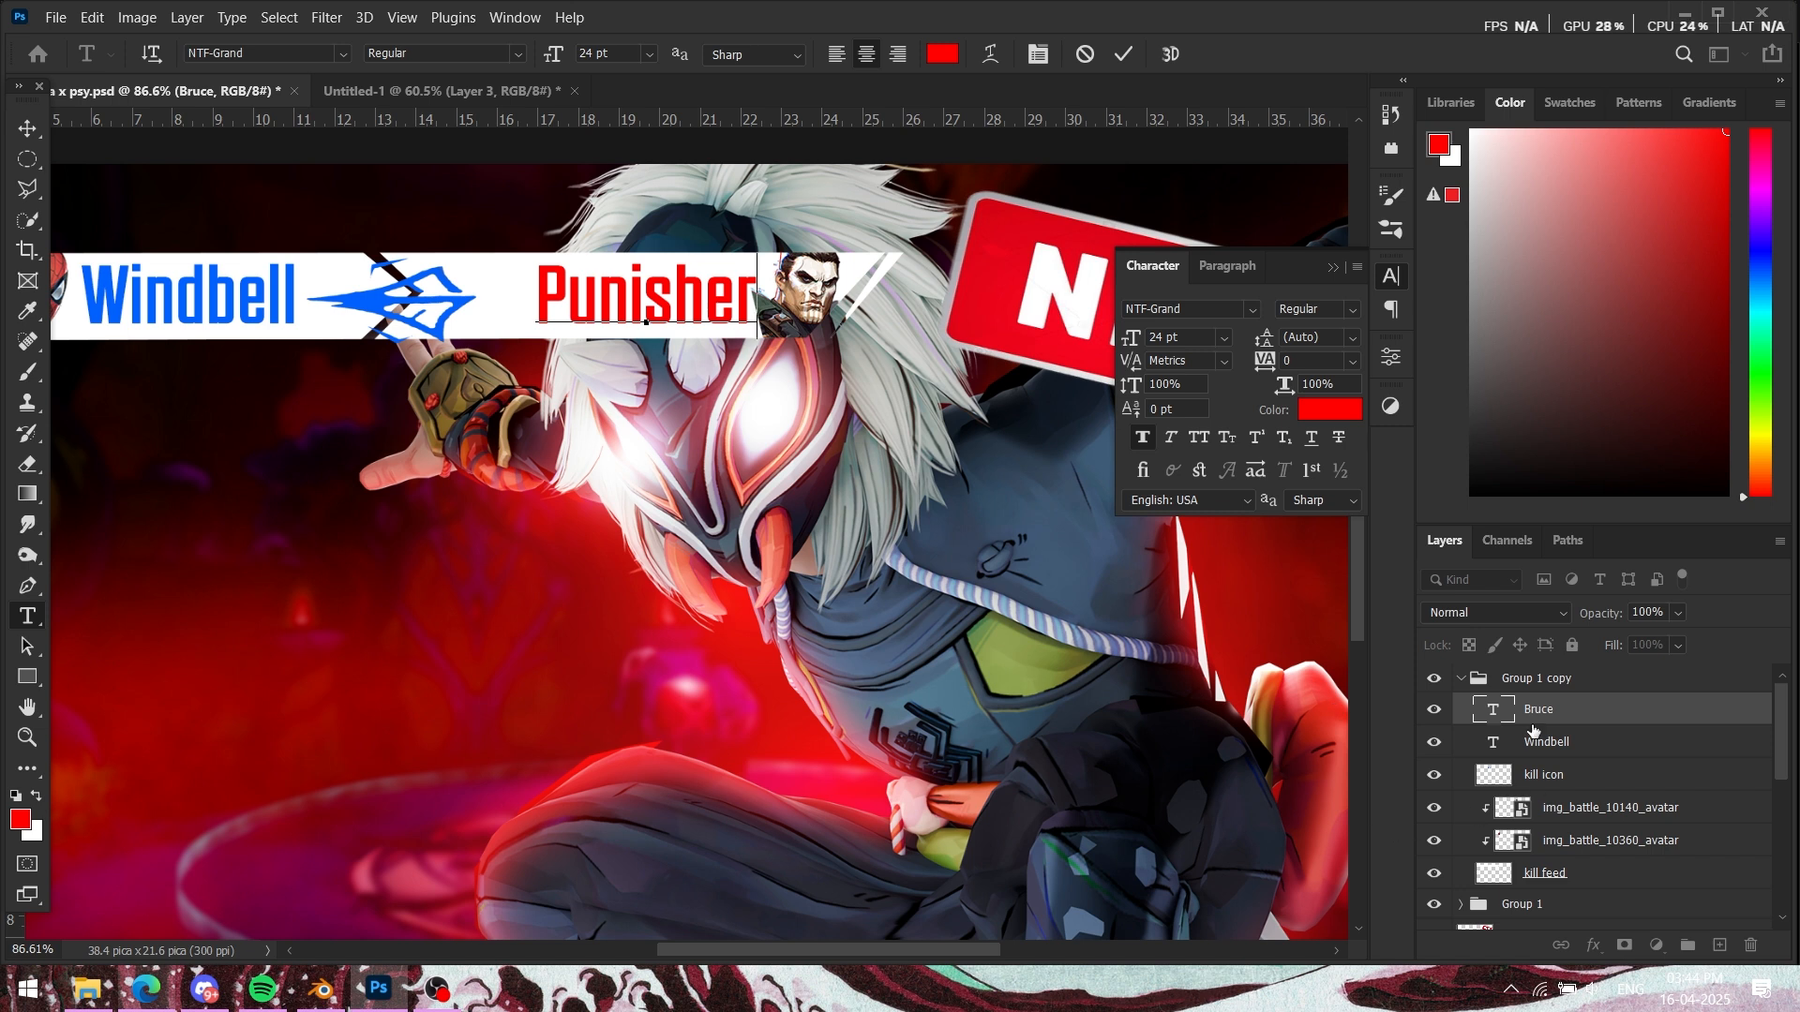
left_click(1580, 720)
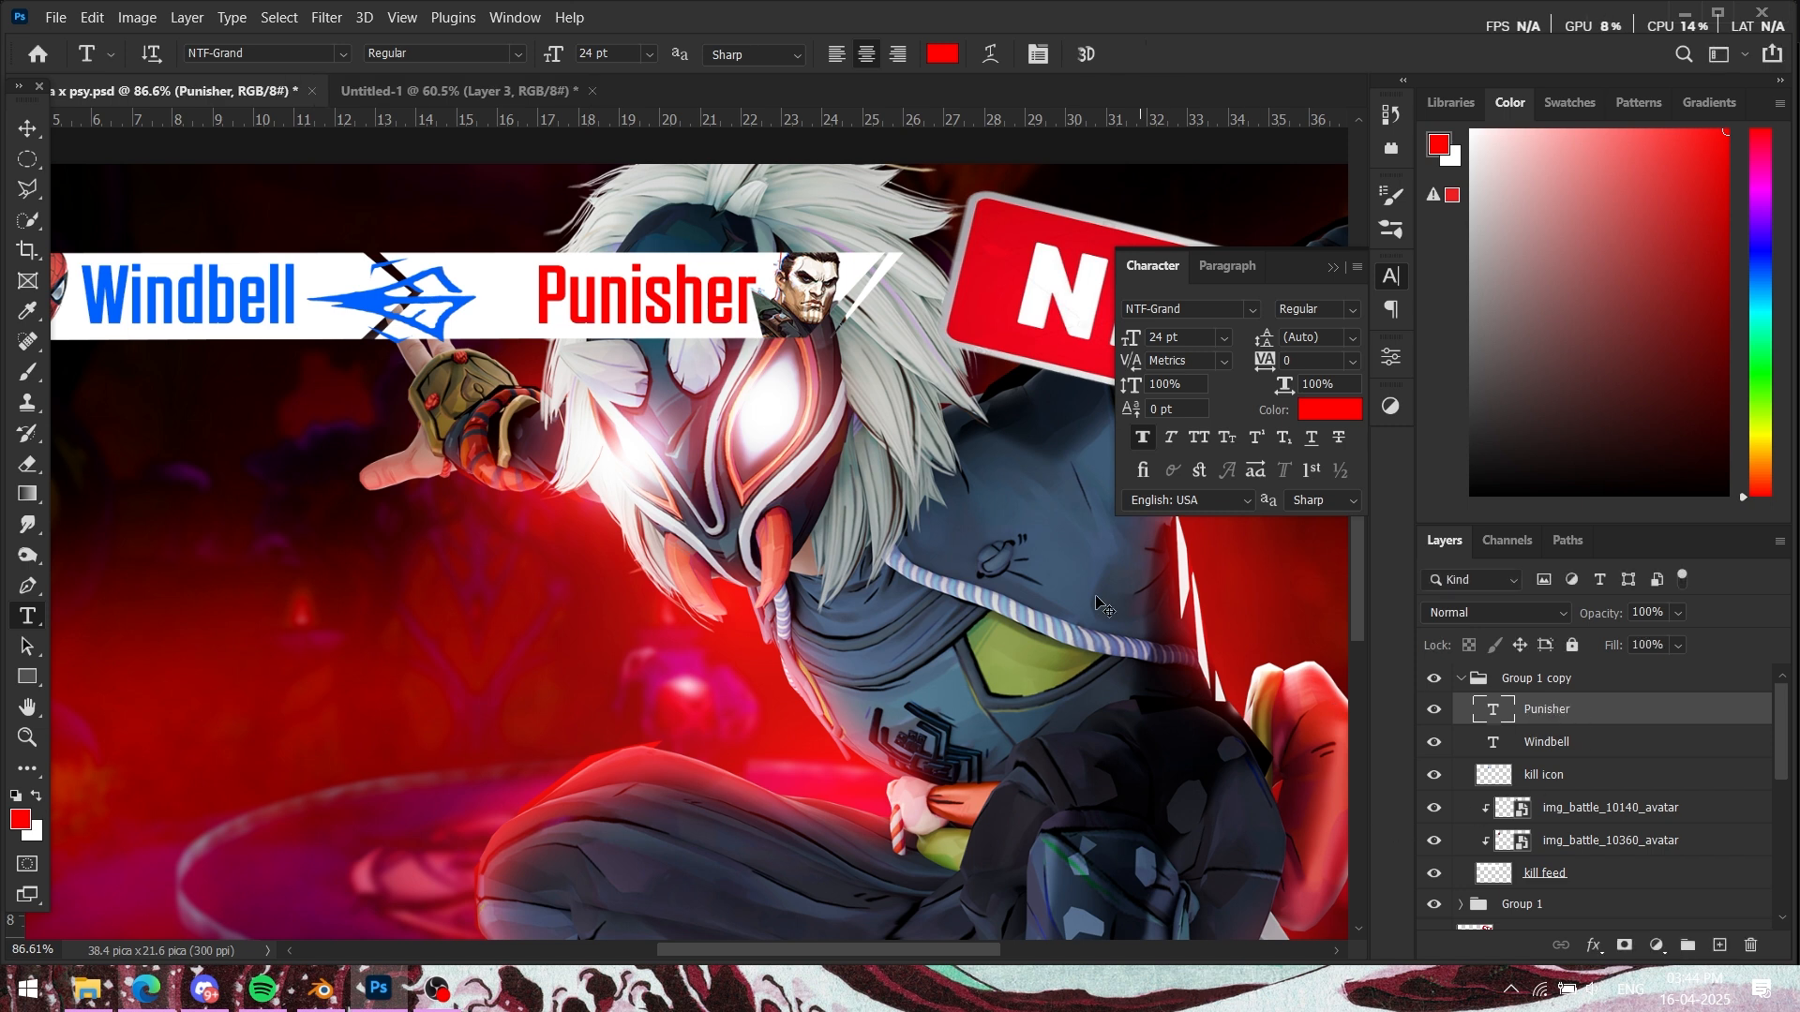
Step: Move the Punisher text to X 960 px, Y 162.5 px, clear of the second portrait
key("ctrl+t")
left_click_drag(616, 323, 595, 322)
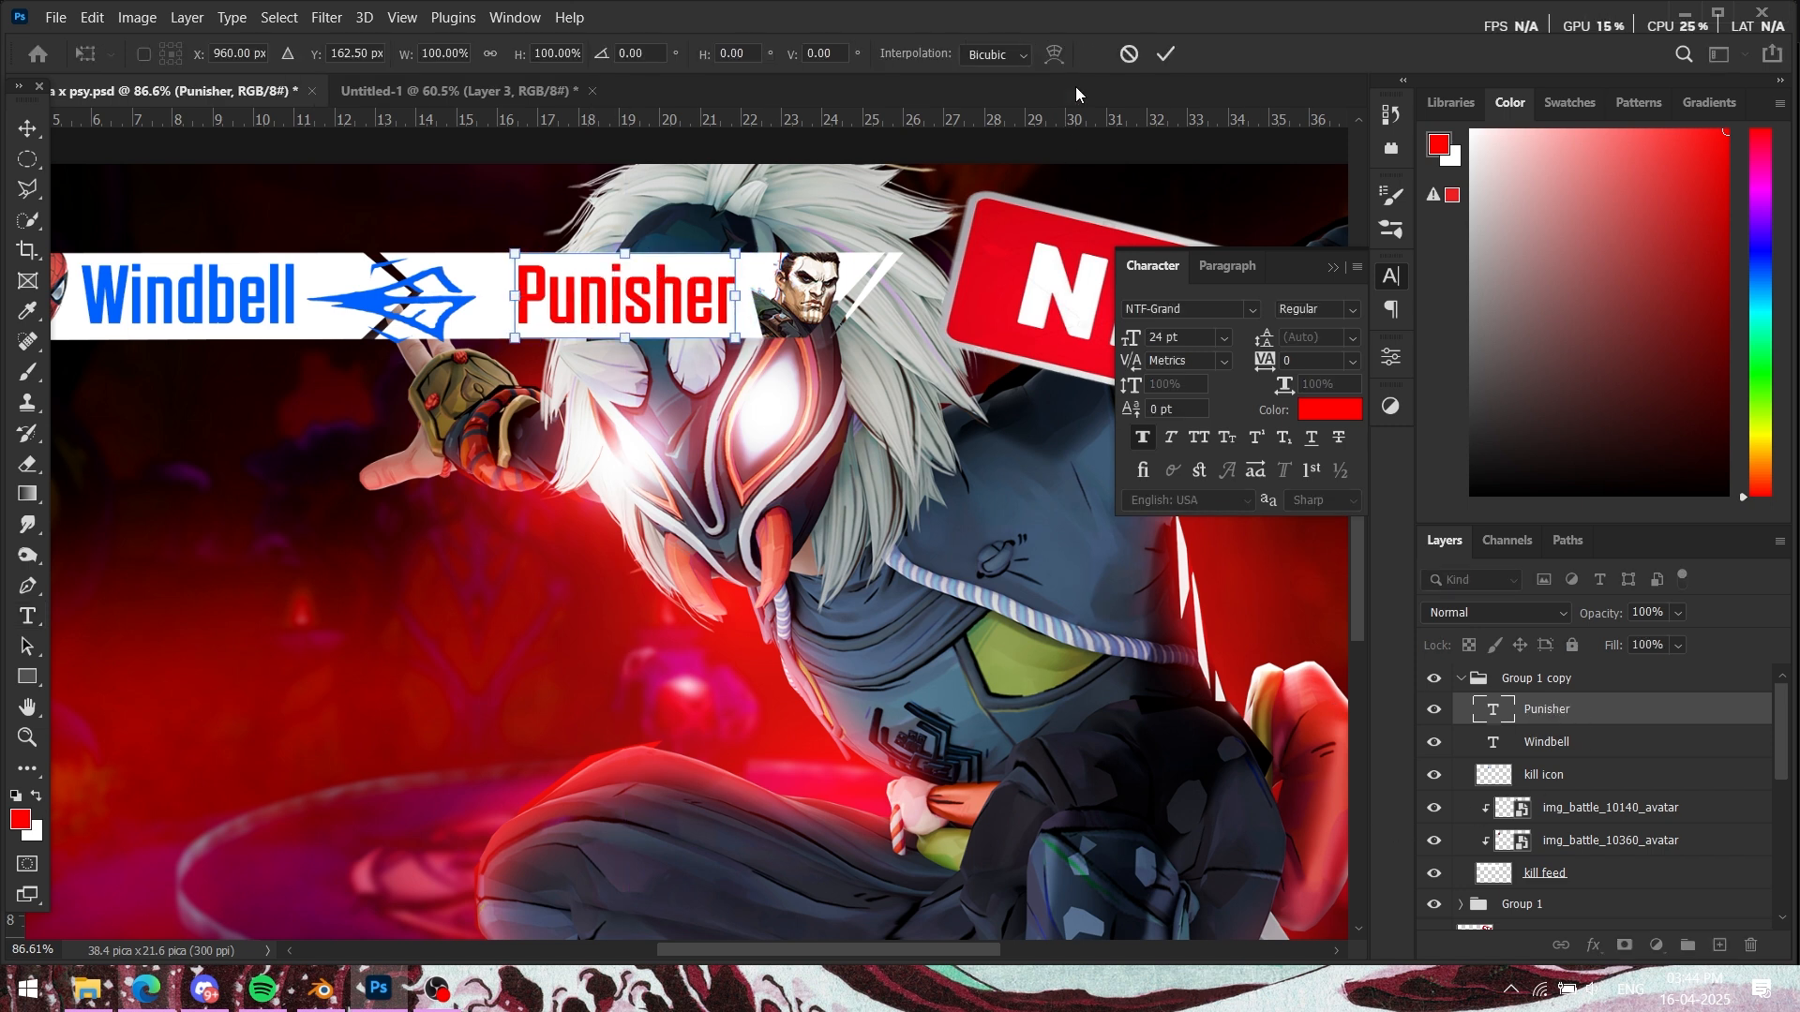
left_click(1166, 54)
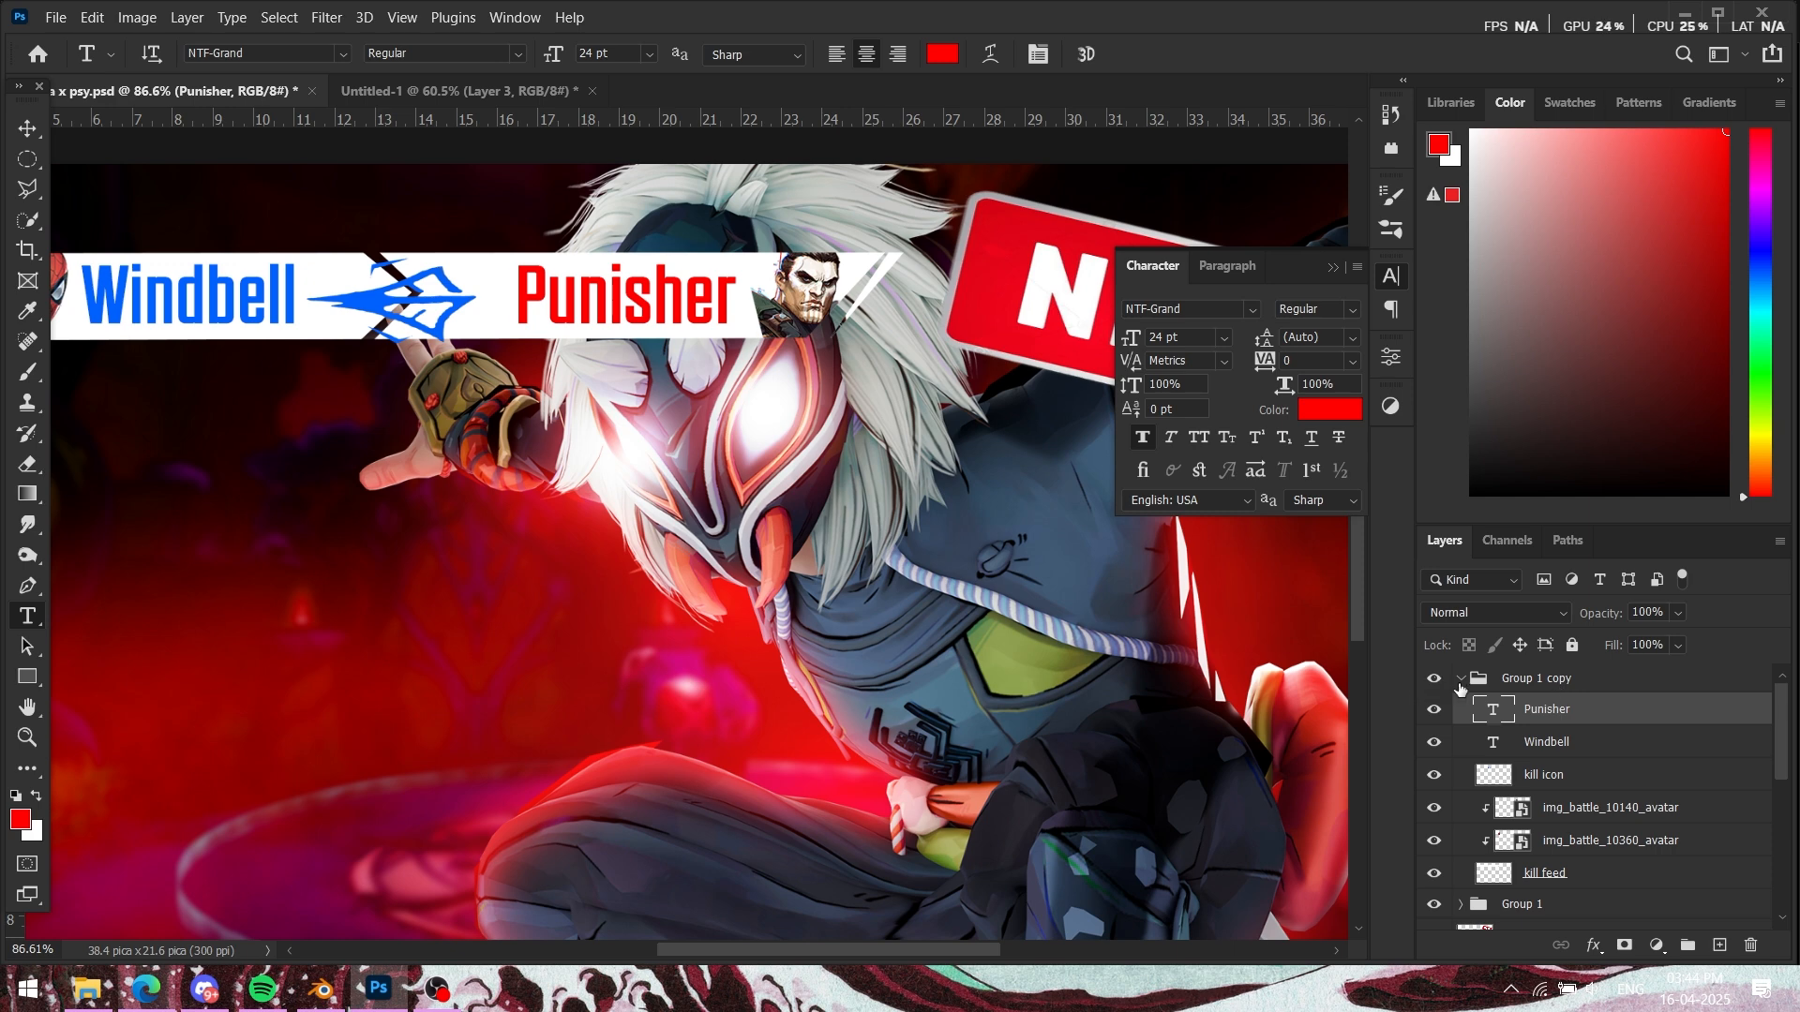
Step: Move the Punisher banner group to X 690.5 px, Y 216.5 px, directly below the Bruce banner
left_click(1559, 689)
left_click(1461, 678)
key("ctrl+t")
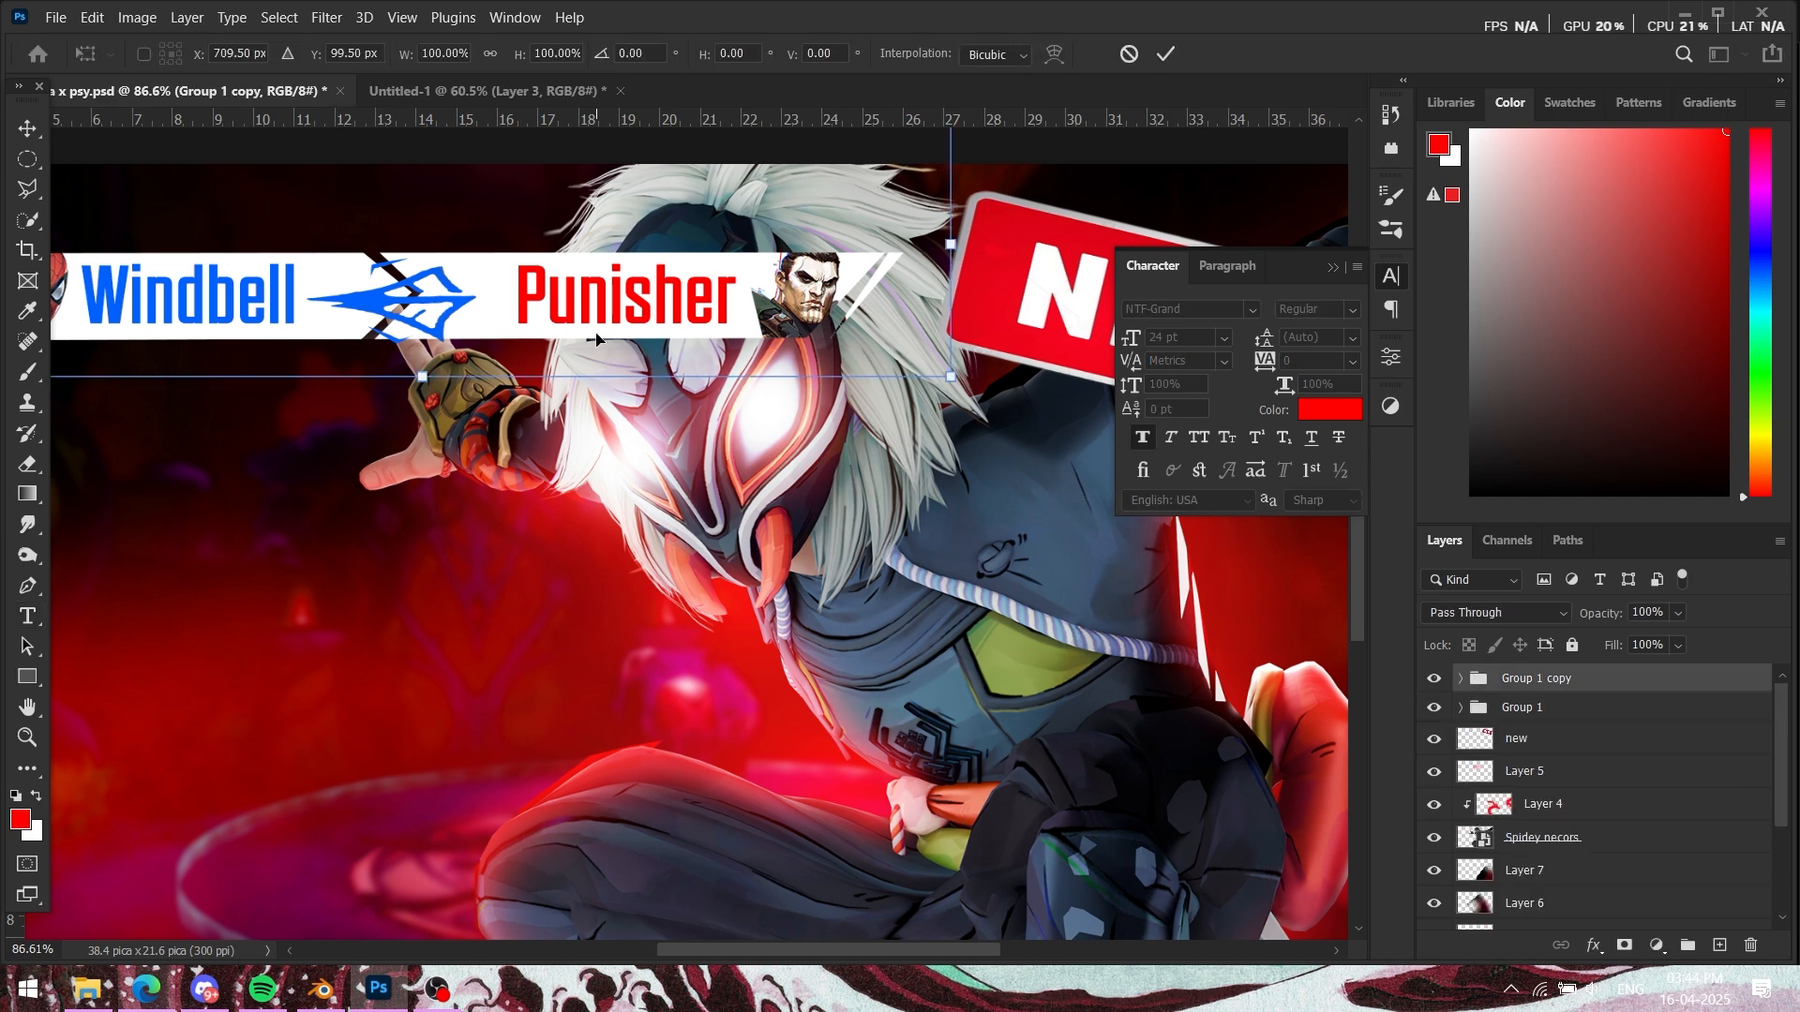
left_click_drag(600, 338, 585, 433)
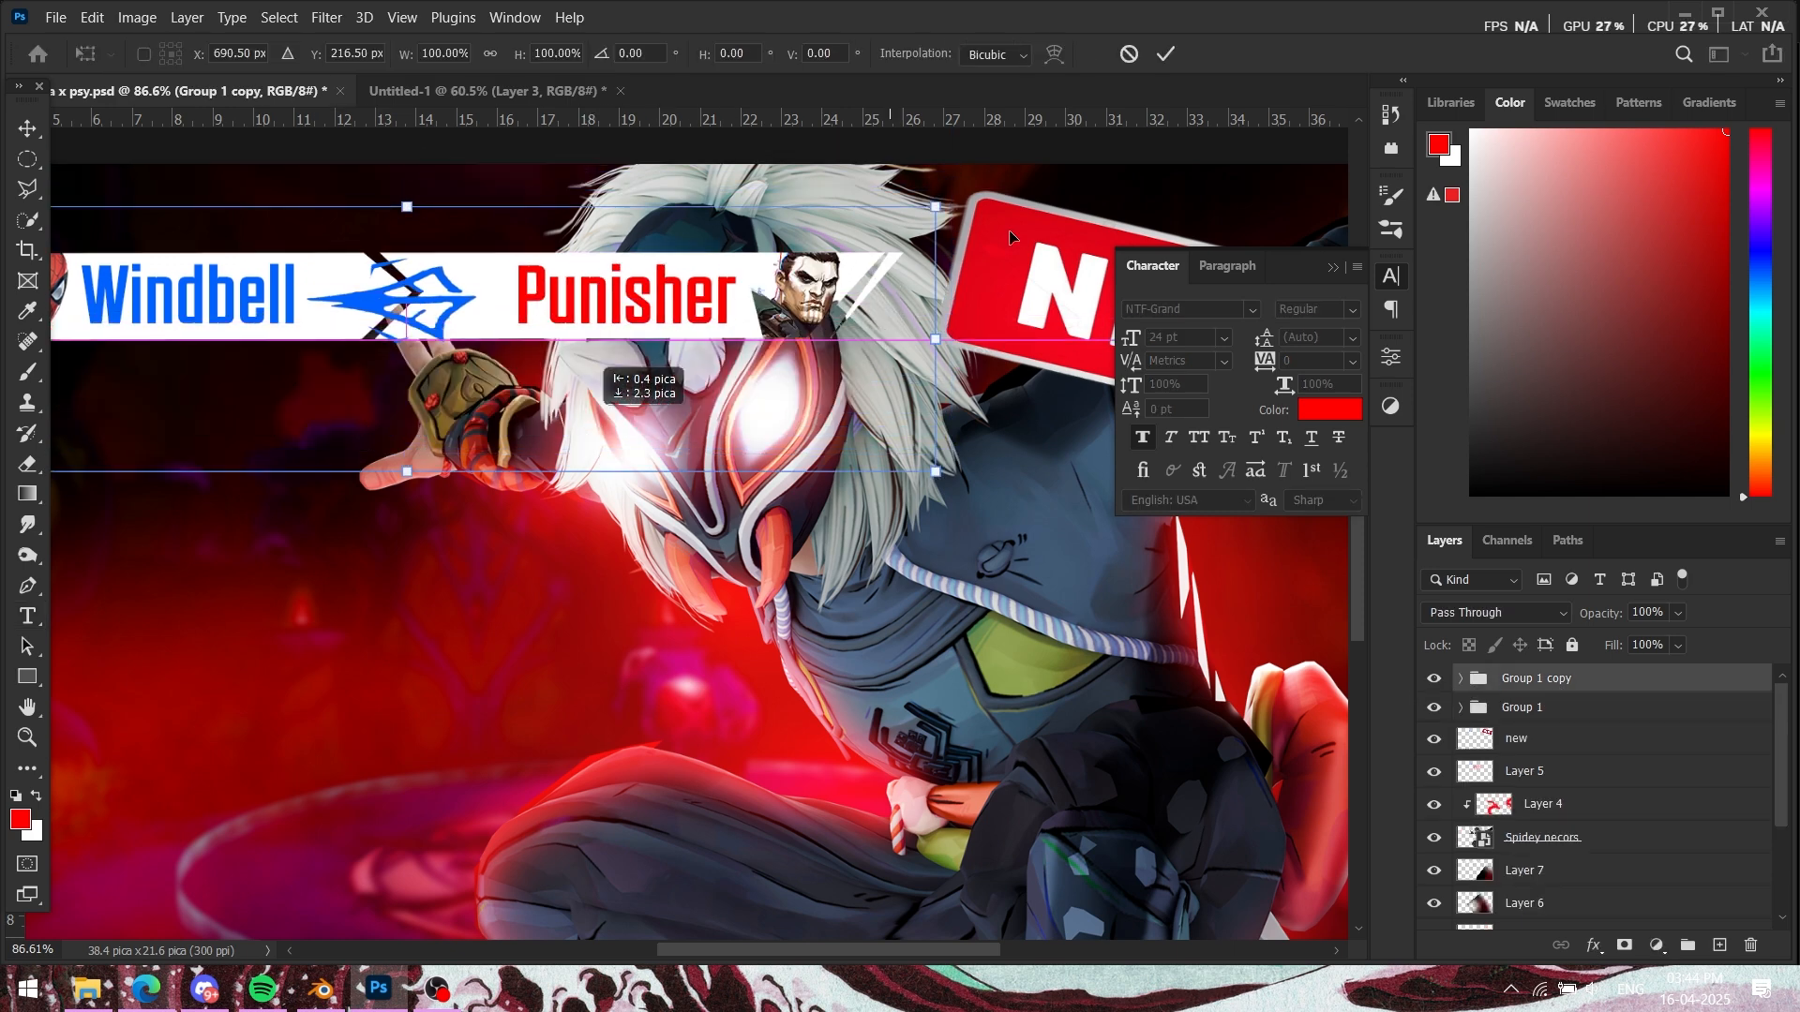
left_click(1167, 56)
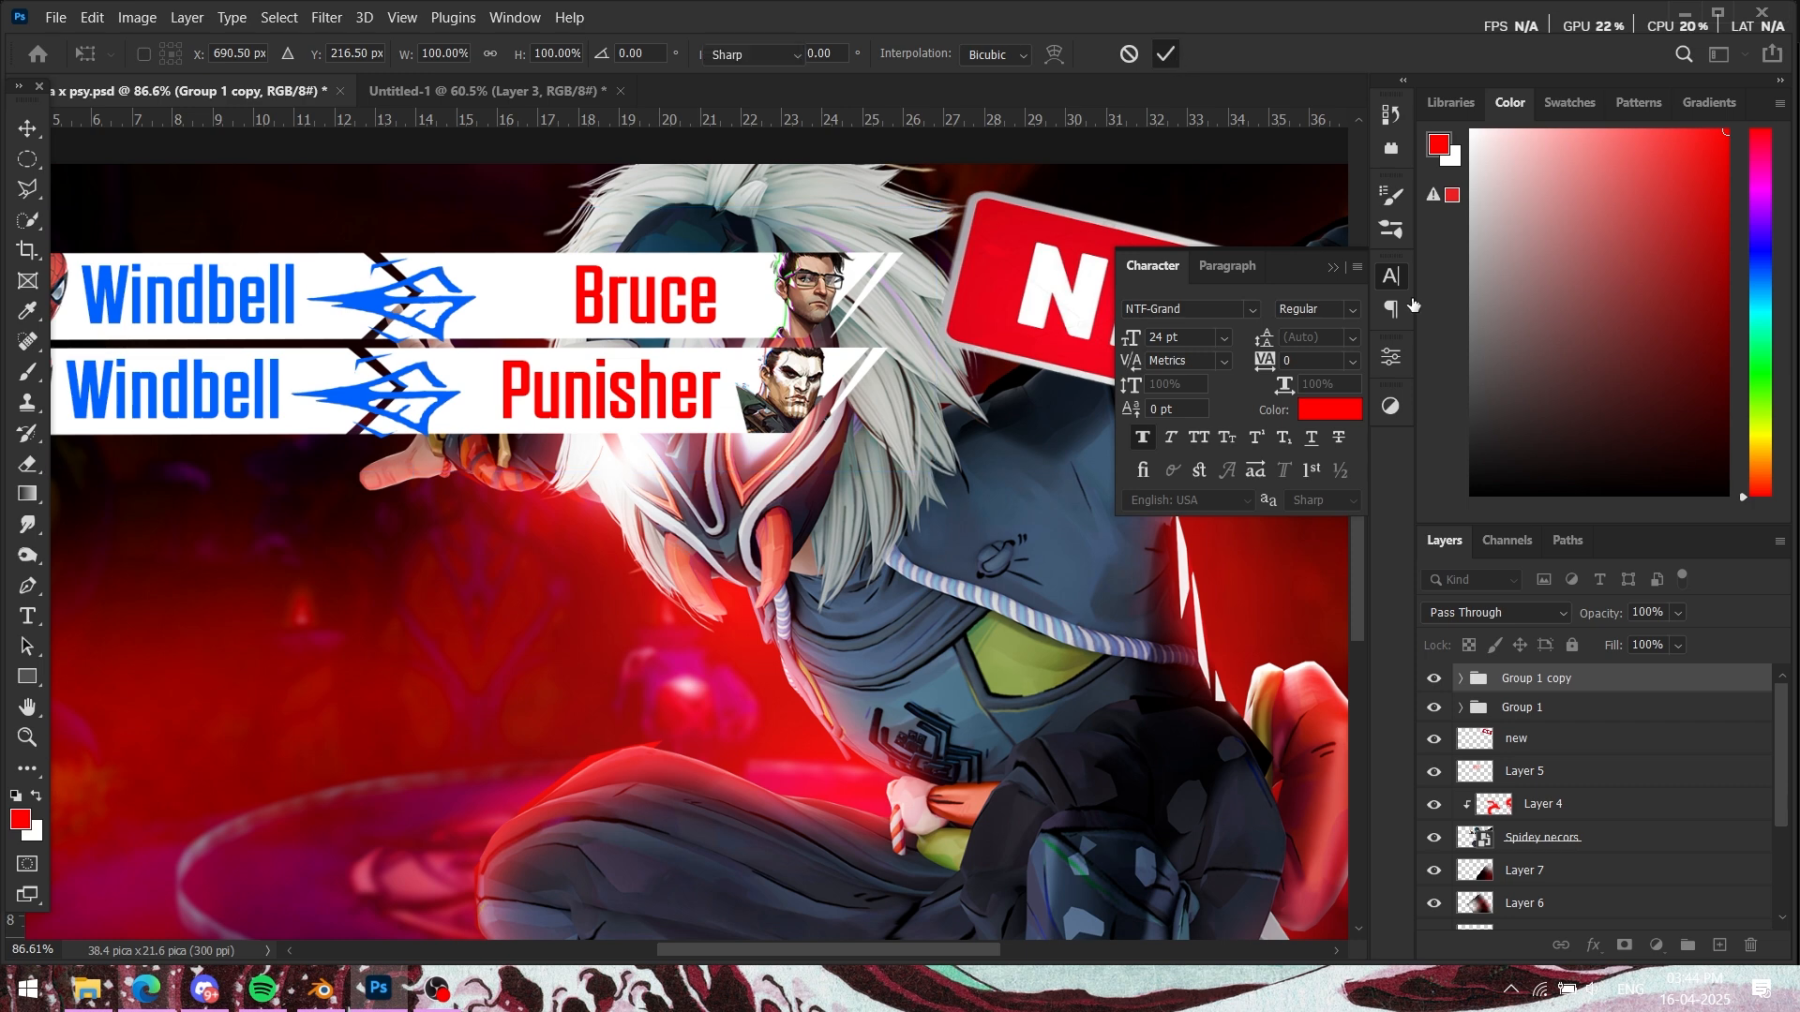
key("t")
left_click(1391, 276)
scroll(675, 373, "down", 3)
scroll(674, 373, "up", 3)
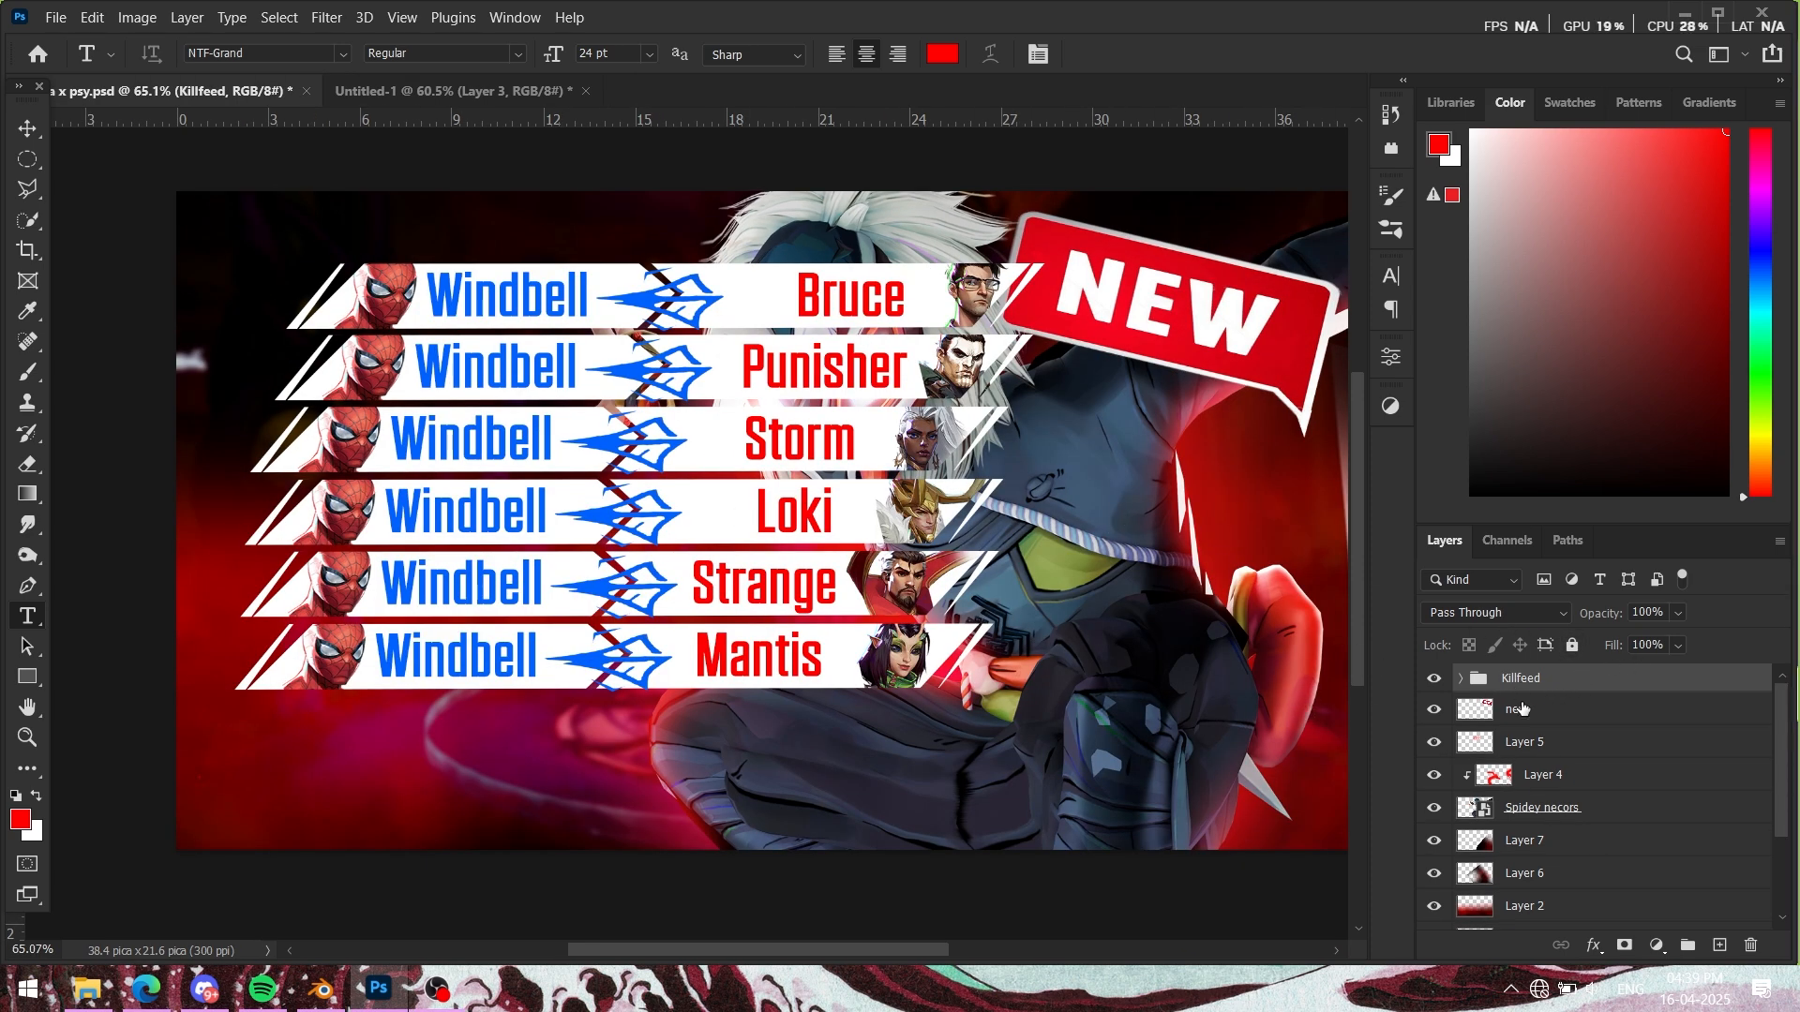
Step: Duplicate the Killfeed group twice and move the first copy below the Mantis banner to continue the slanted stack
key("ctrl+j")
key("ctrl+j")
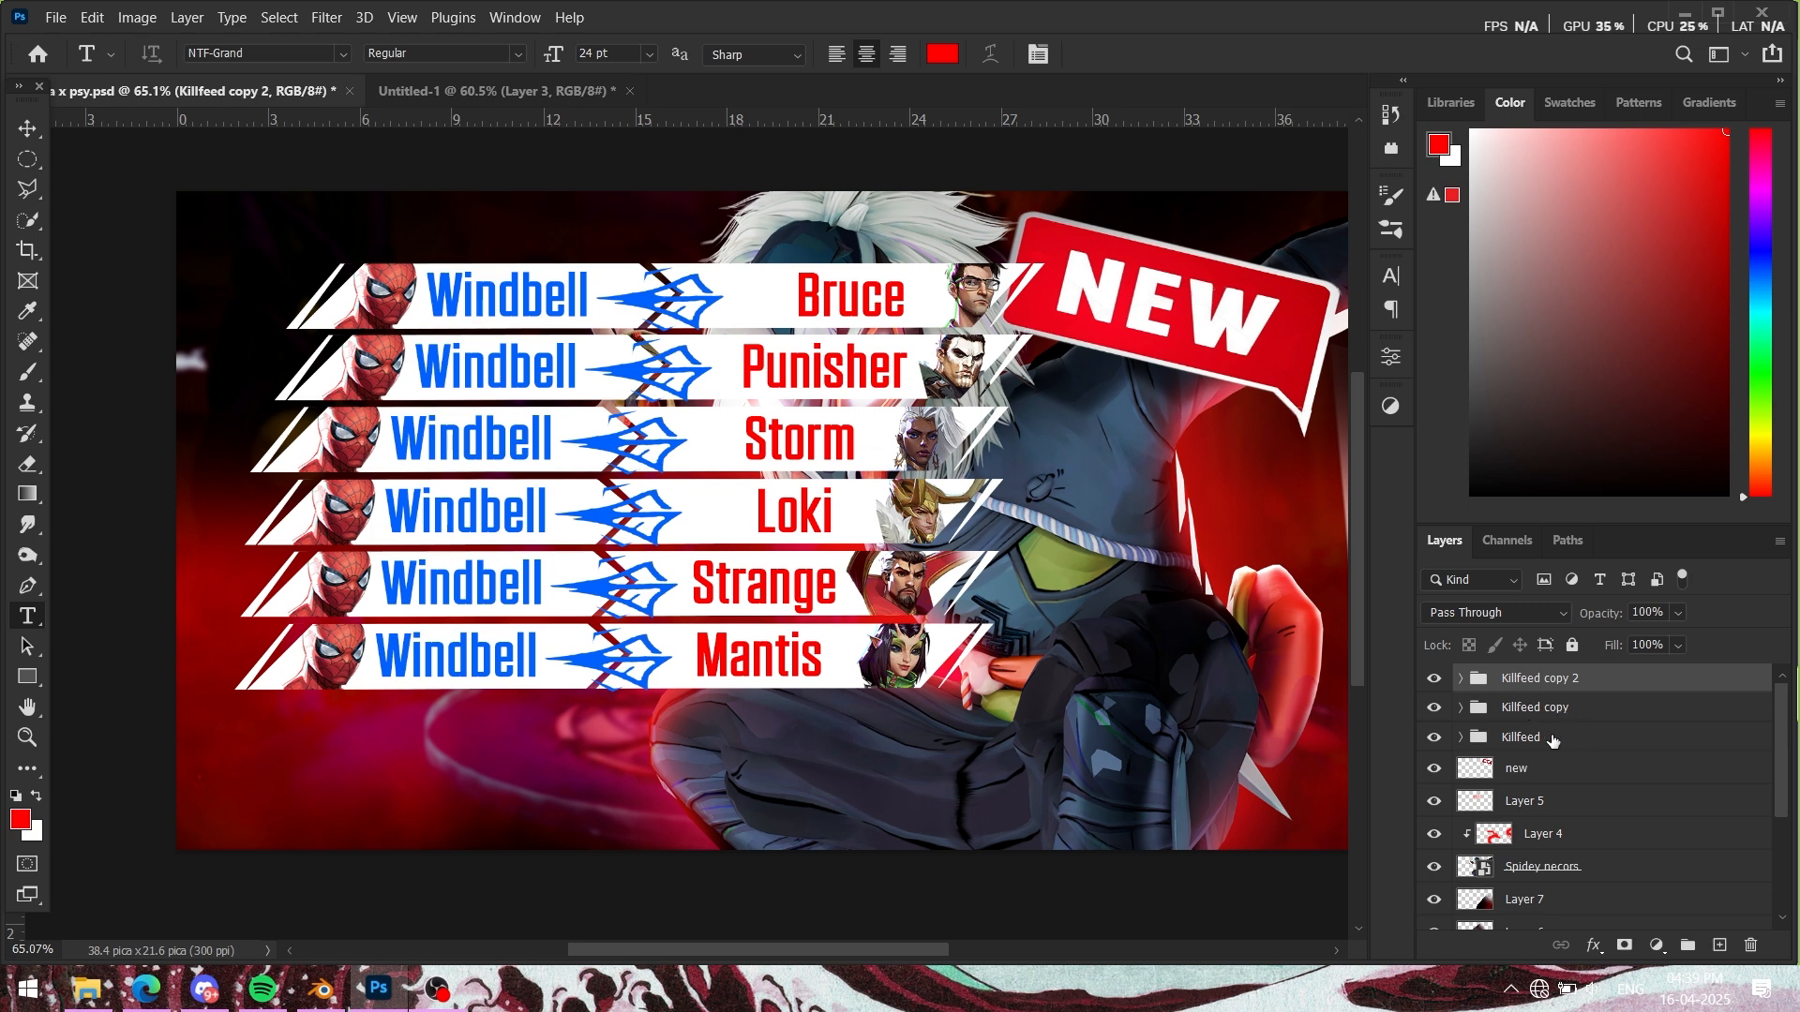
left_click(1549, 736)
left_click(1564, 711)
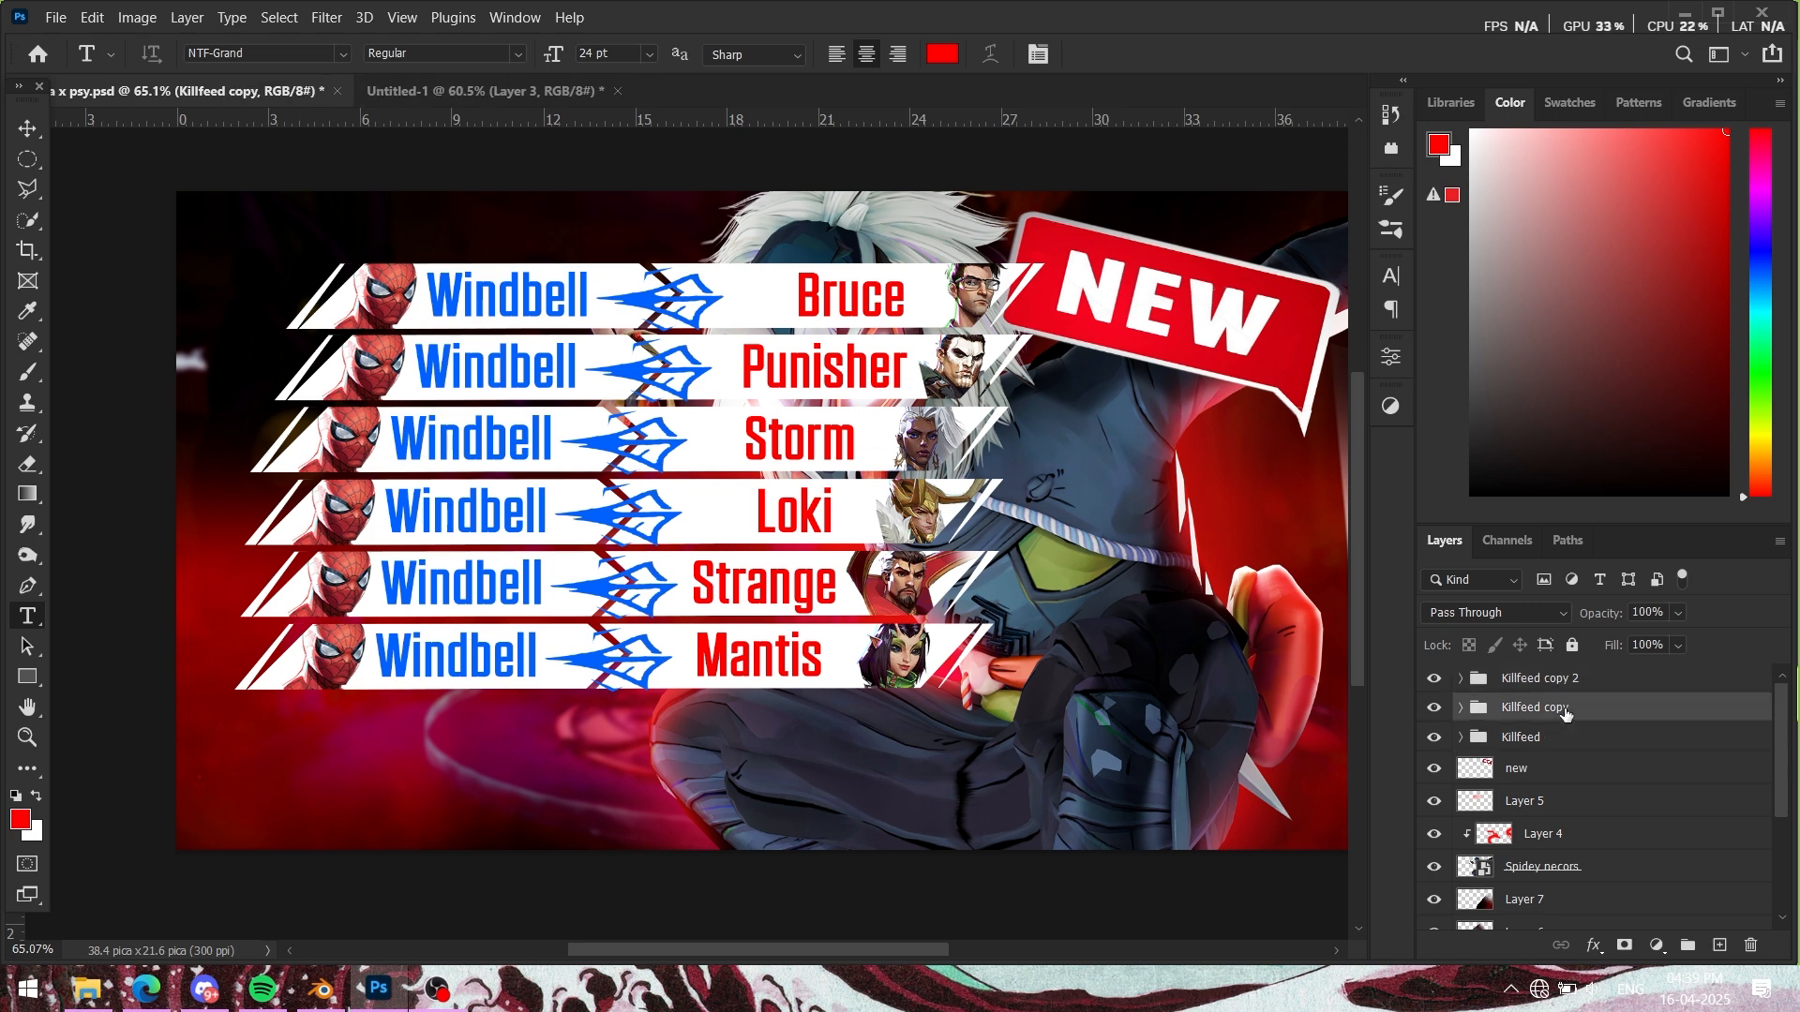
key("ctrl+t")
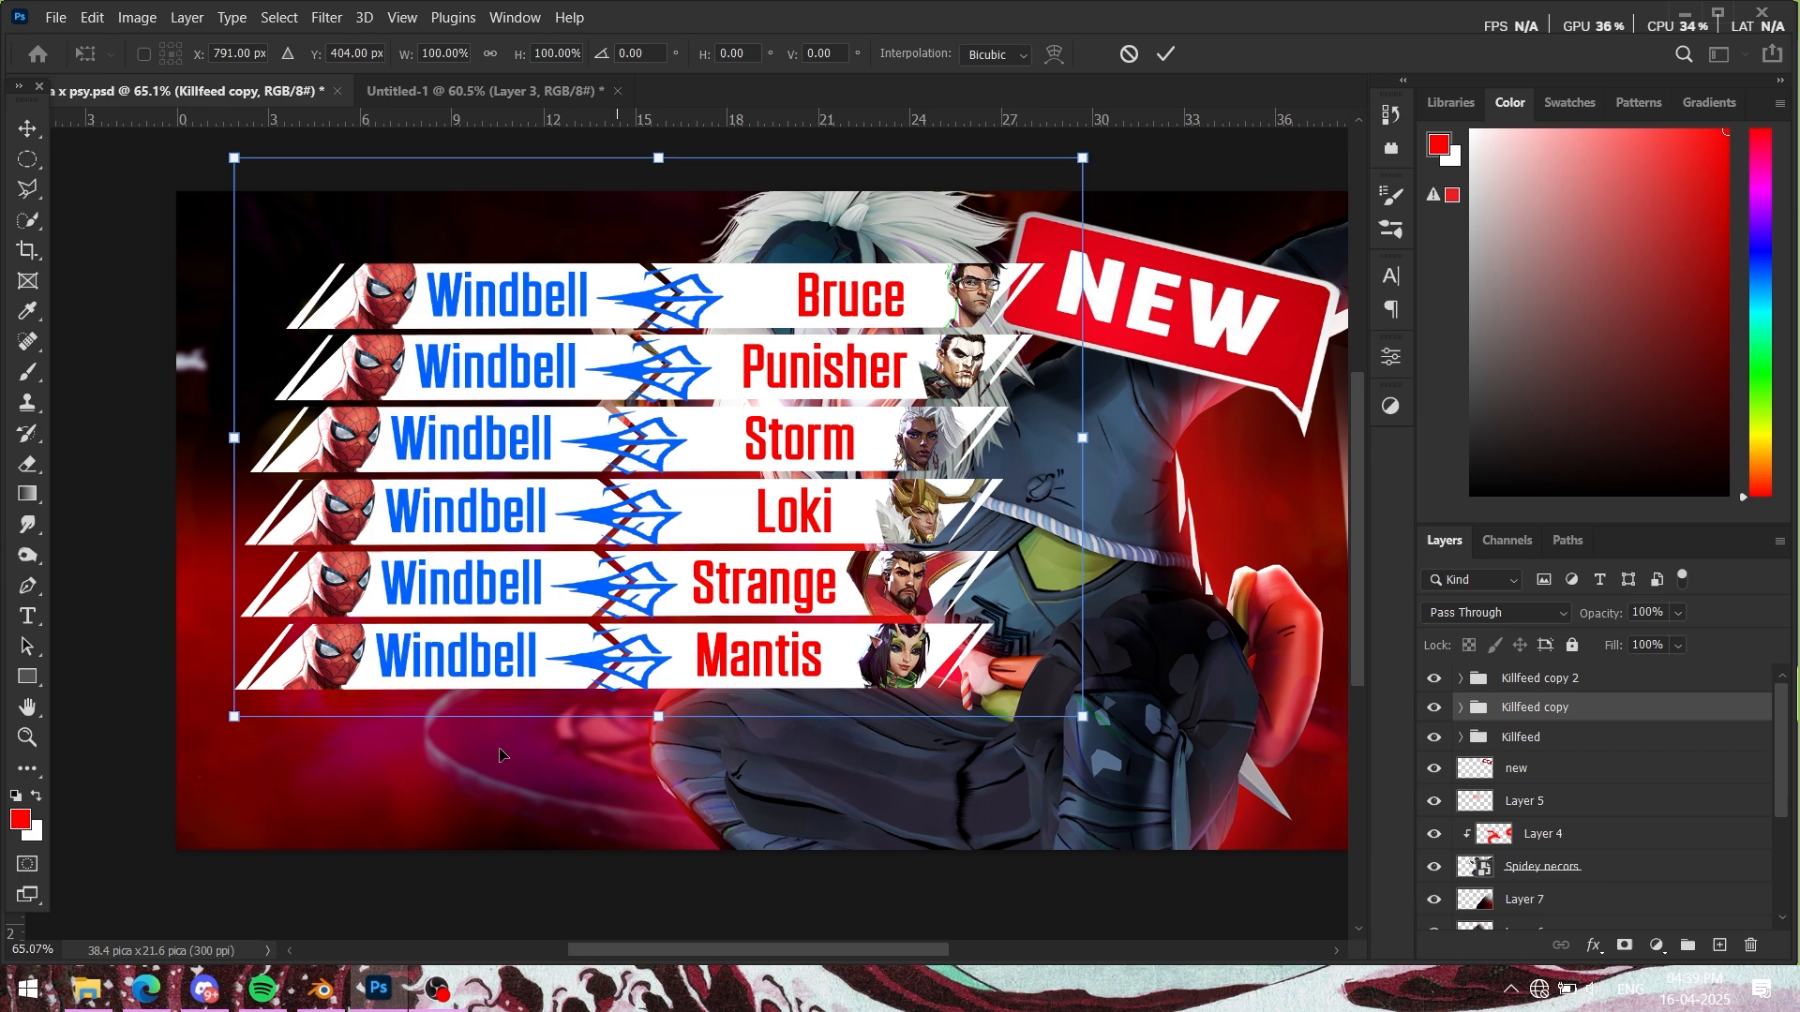
left_click(205, 989)
left_click(204, 989)
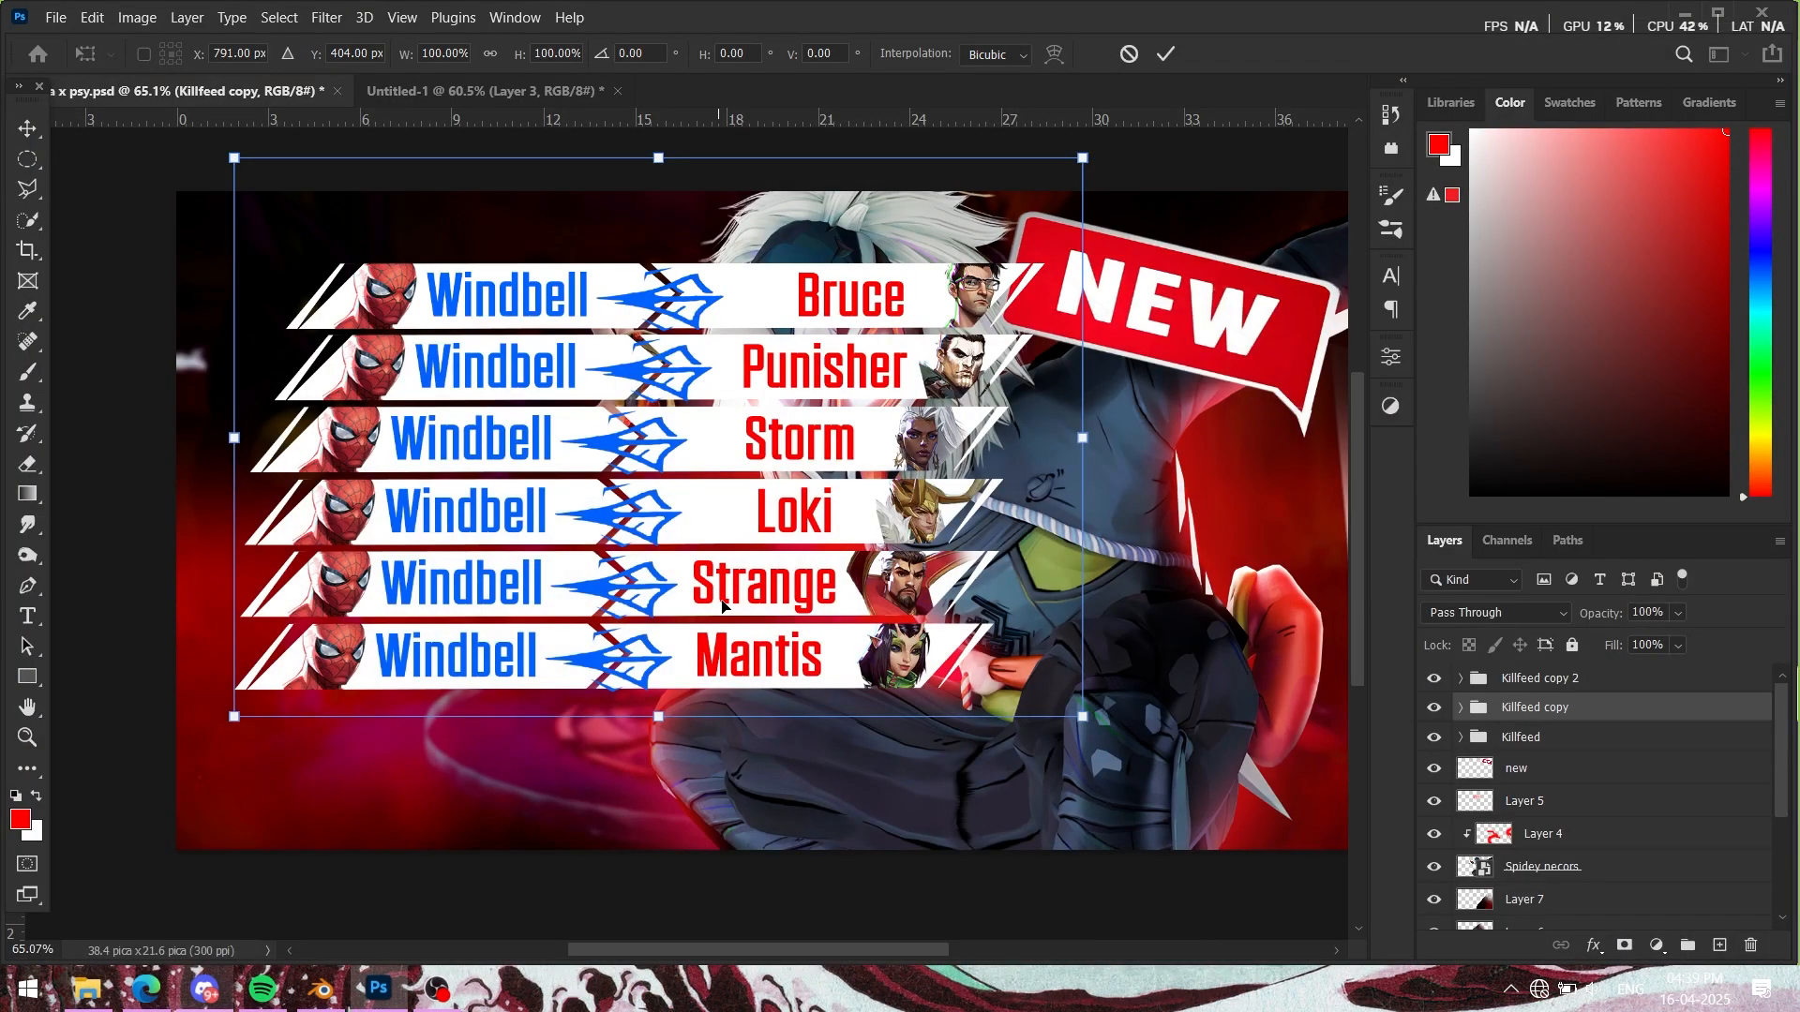
left_click_drag(780, 367, 706, 798)
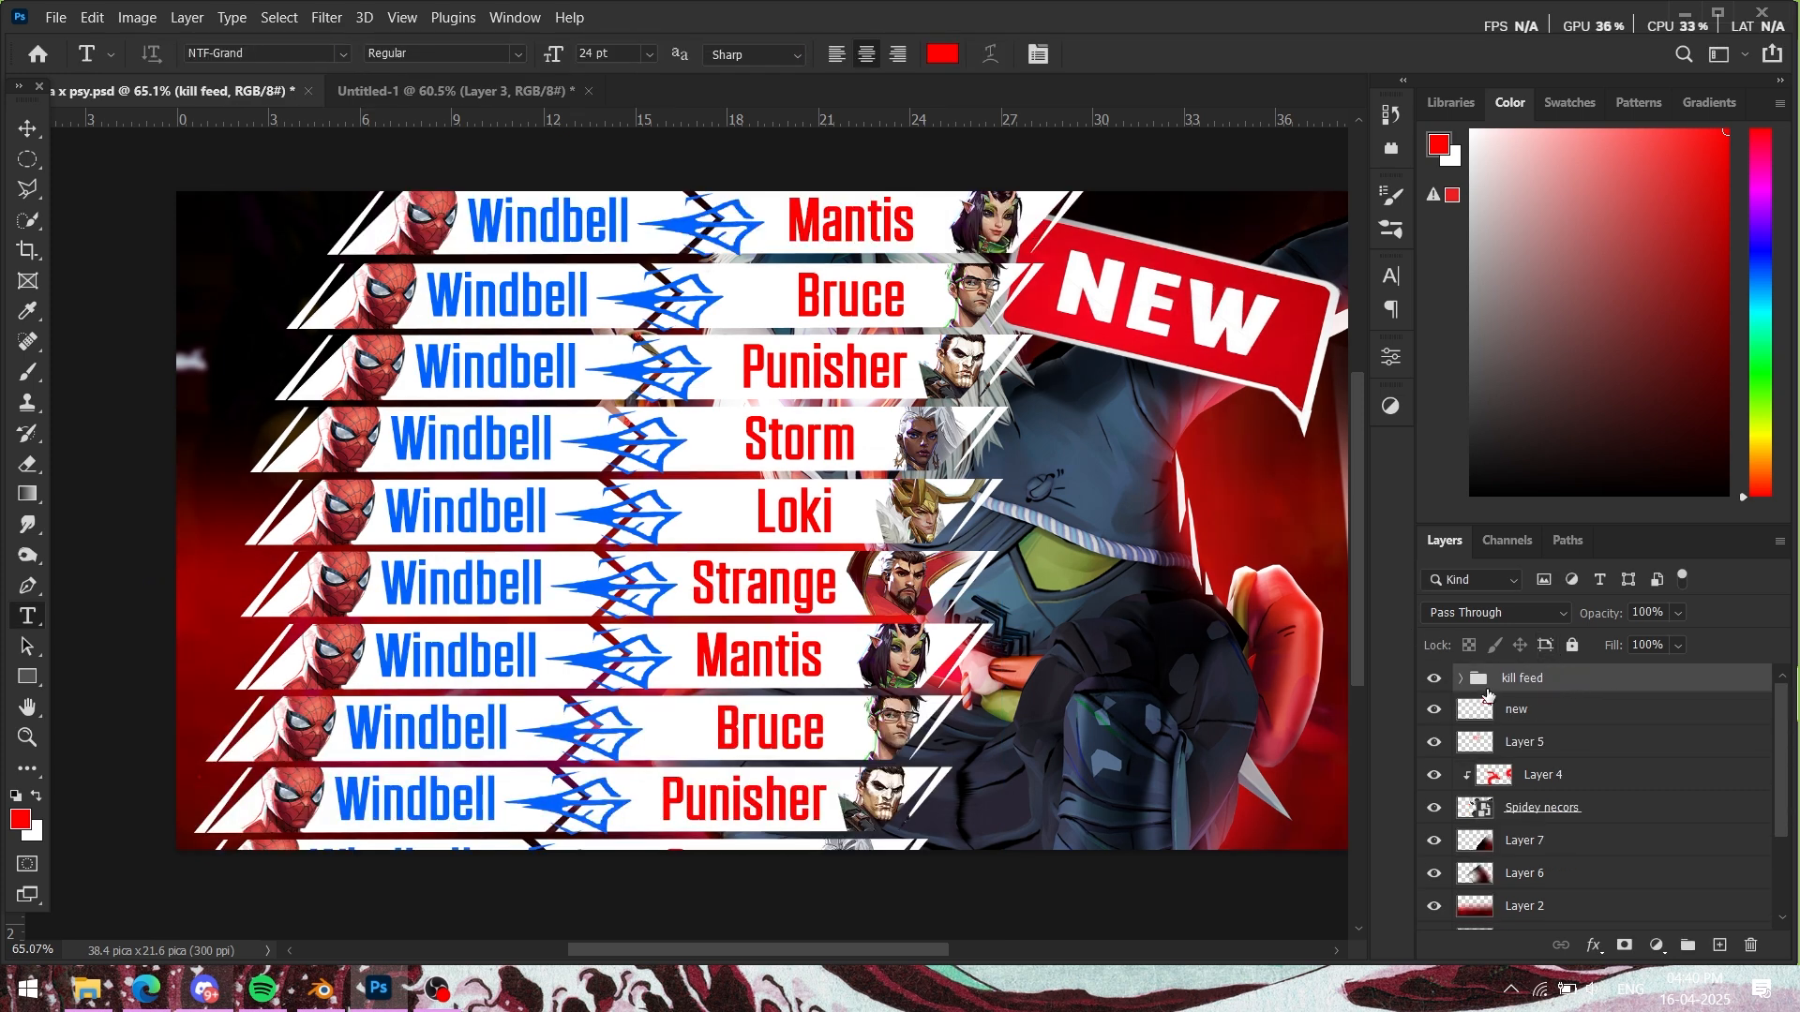
Step: Duplicate the kill feed group and hide the original as a backup
key("ctrl+j")
left_click(1434, 707)
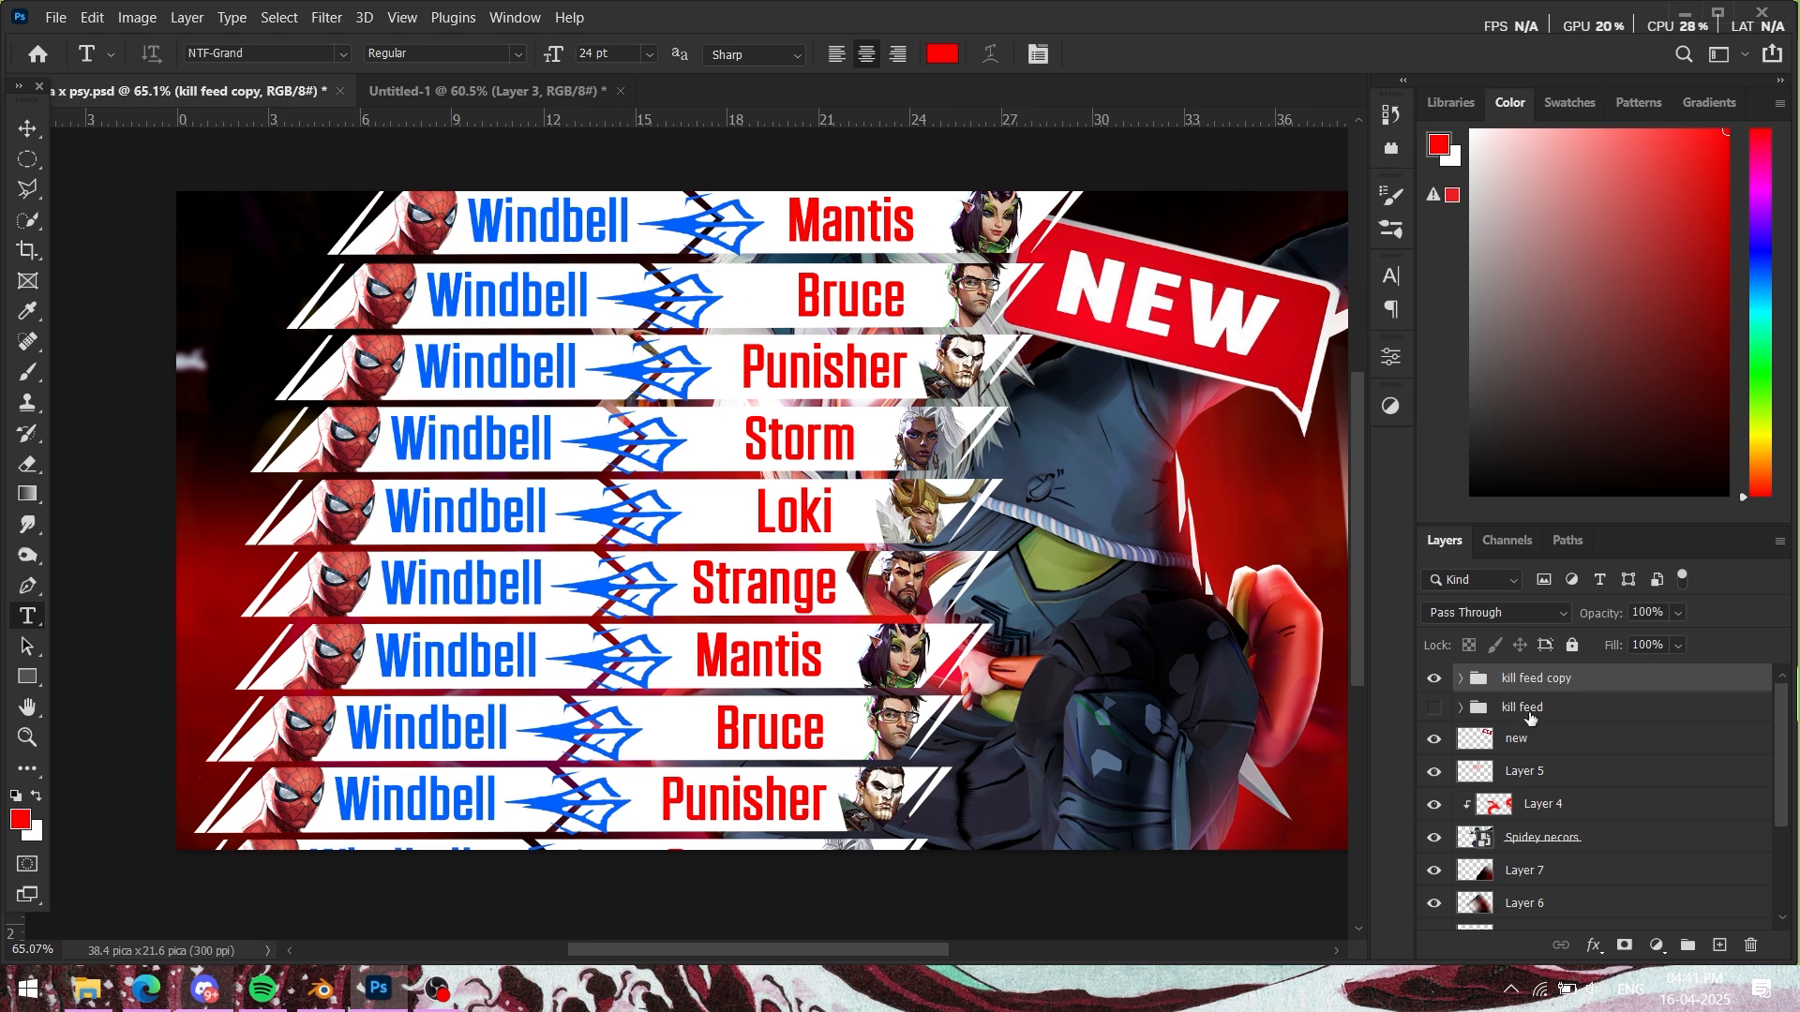
Step: Scale the kill feed copy group to about 51% and move it to X 427.5 px, Y 483 px
key("ctrl+t")
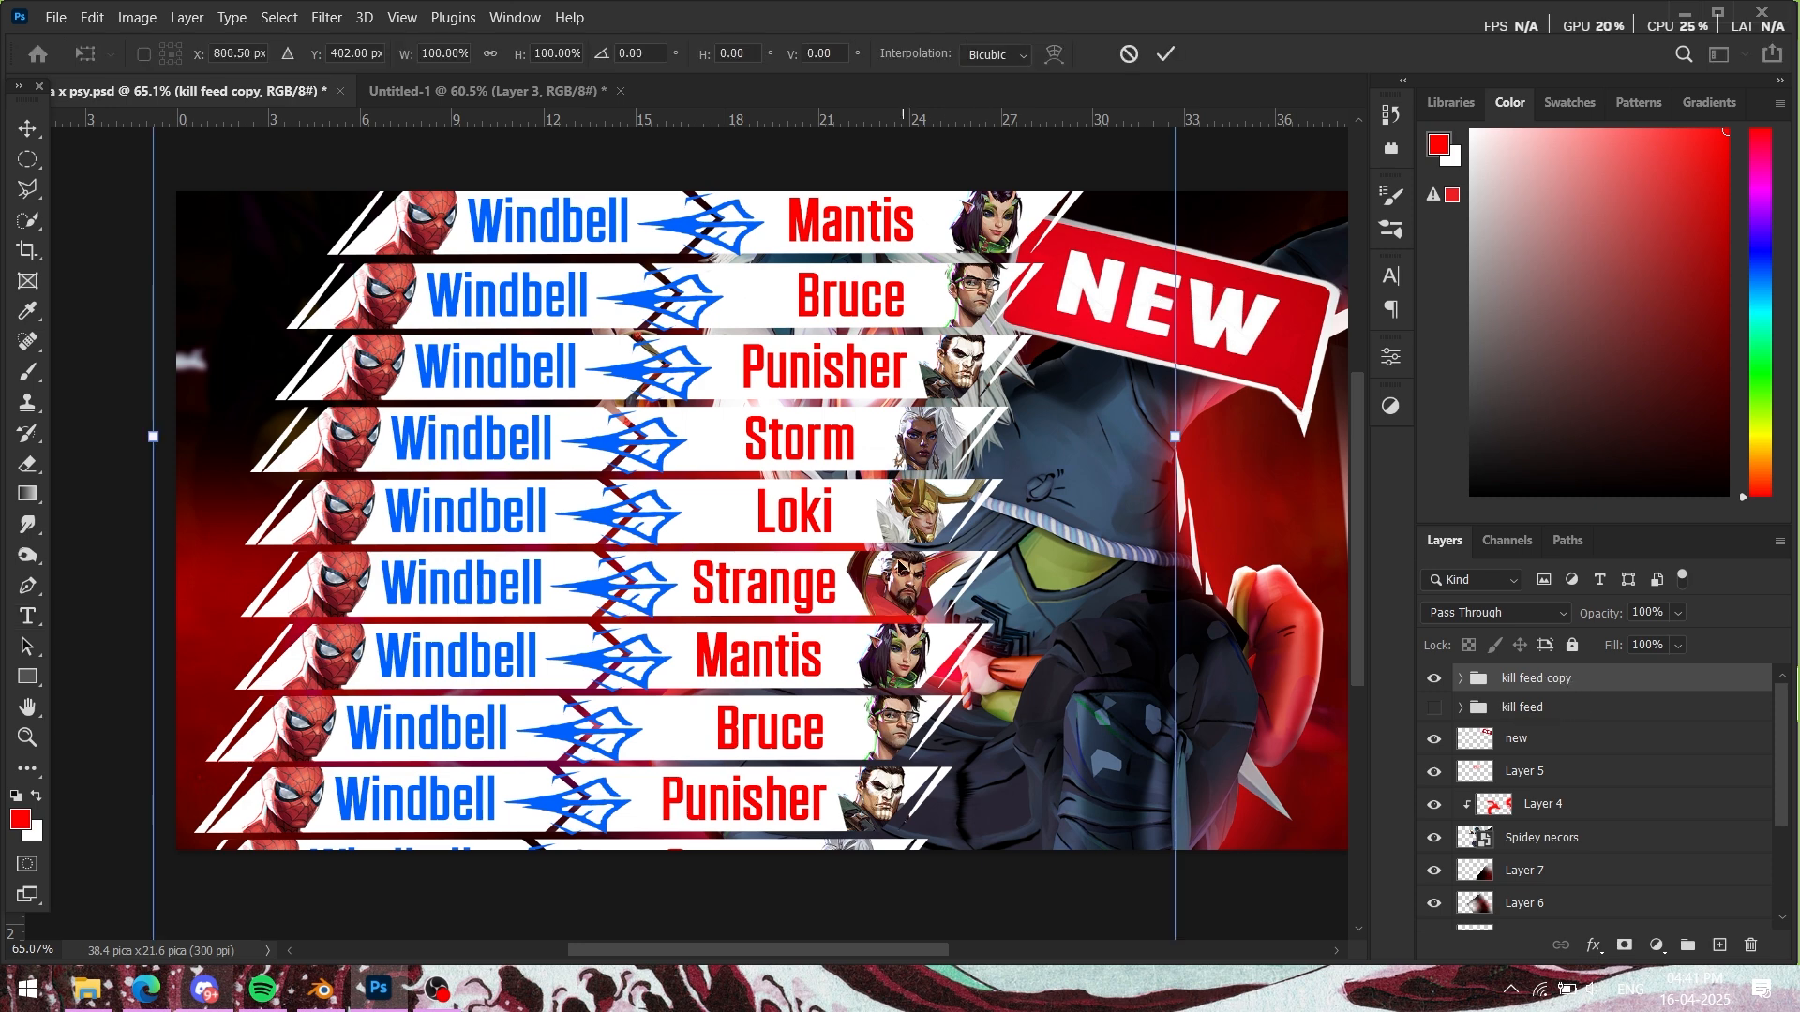
scroll(897, 565, "down", 5)
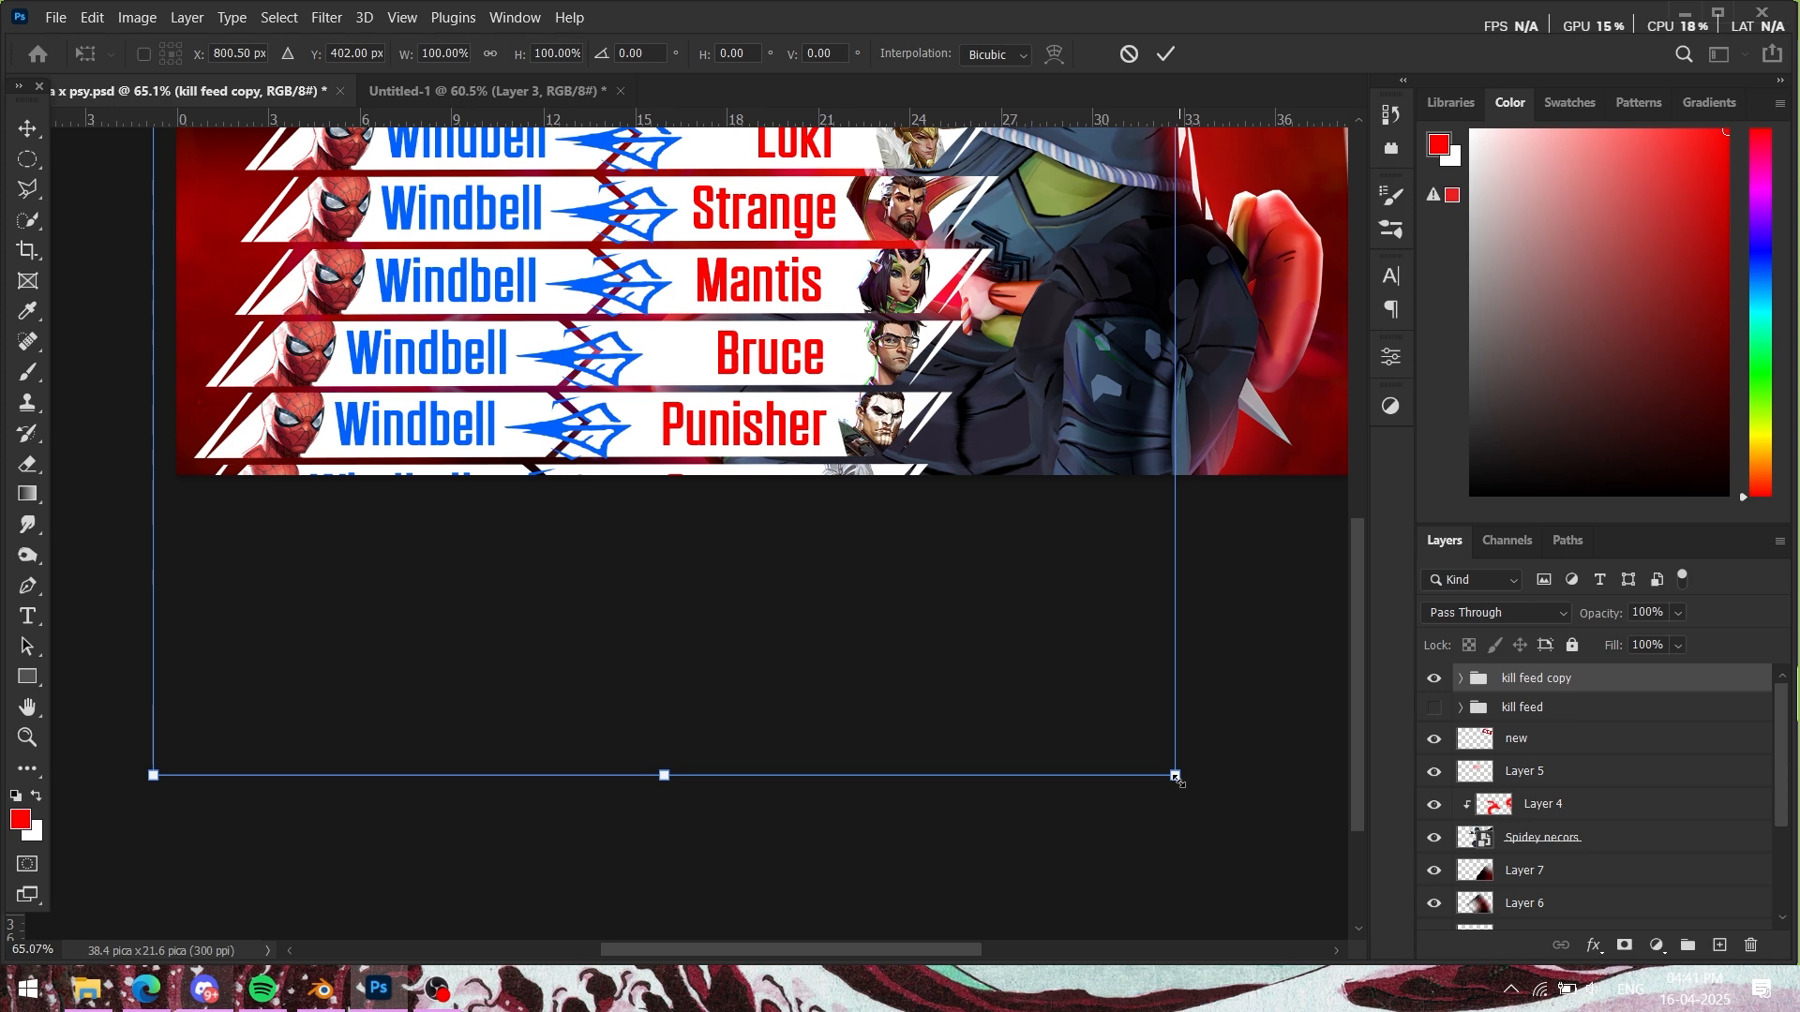
left_click_drag(1131, 753, 870, 392)
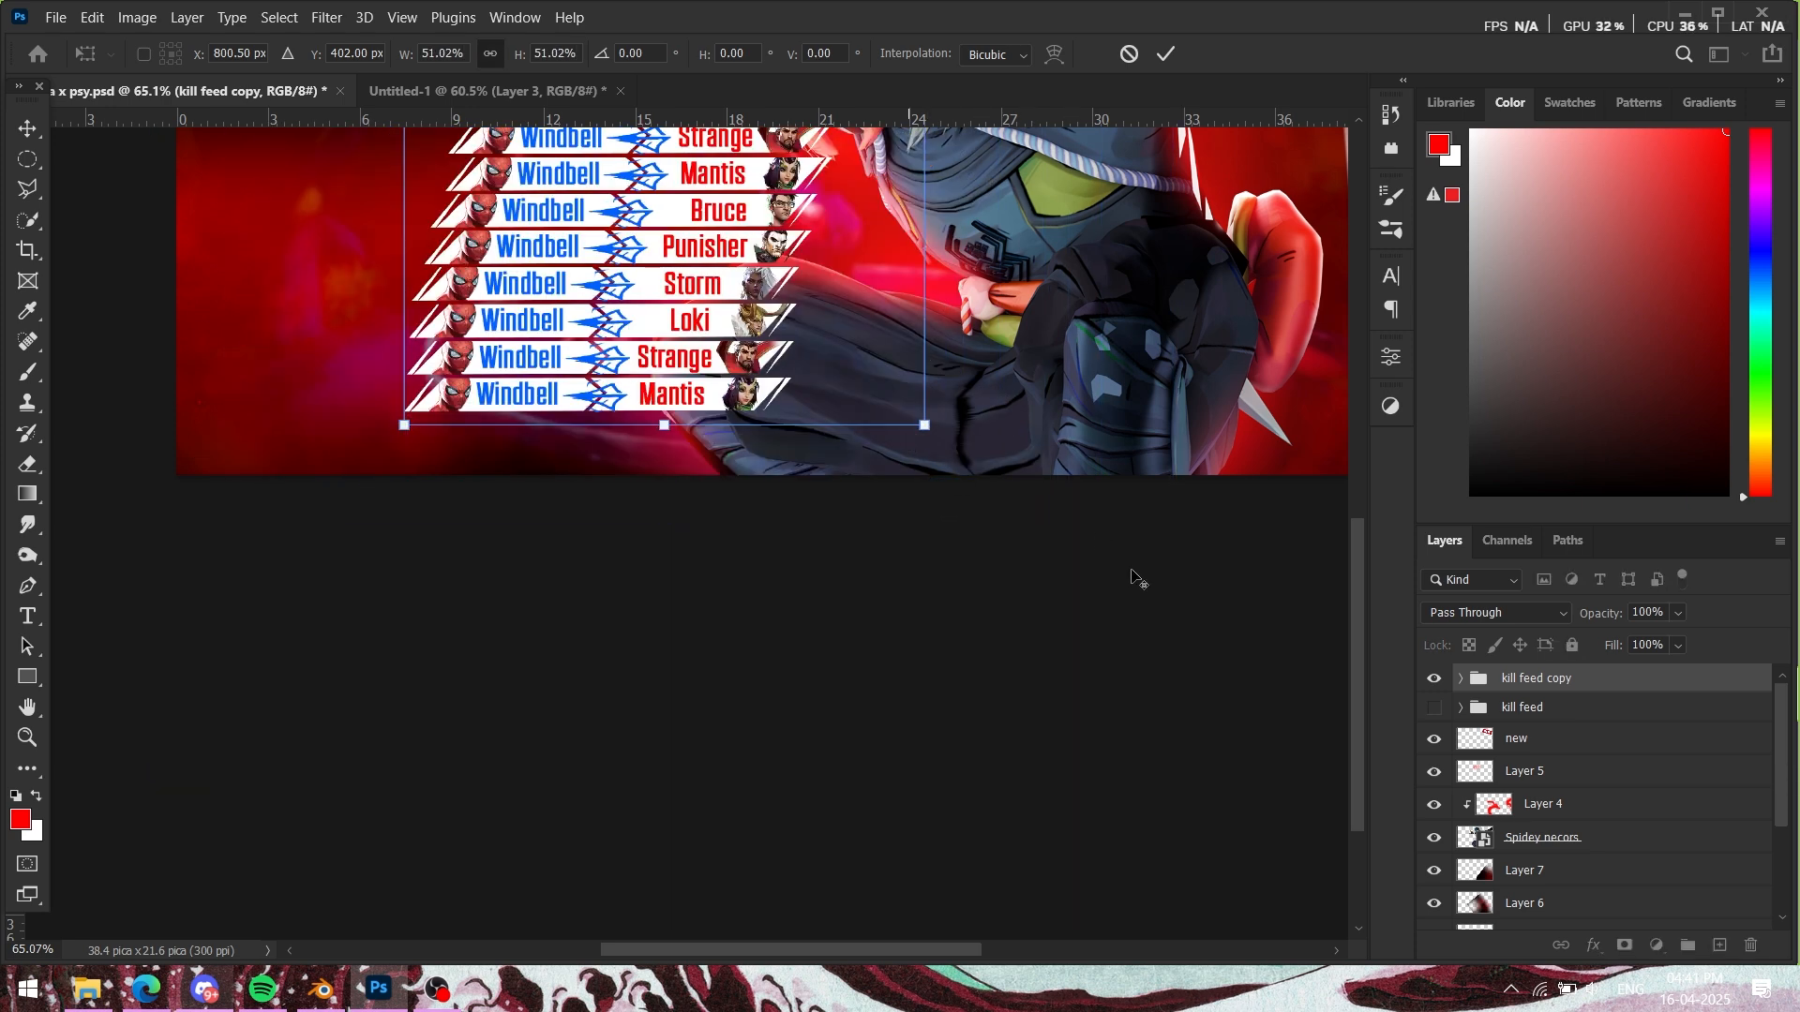
scroll(1134, 577, "up", 4)
scroll(1065, 581, "up", 1)
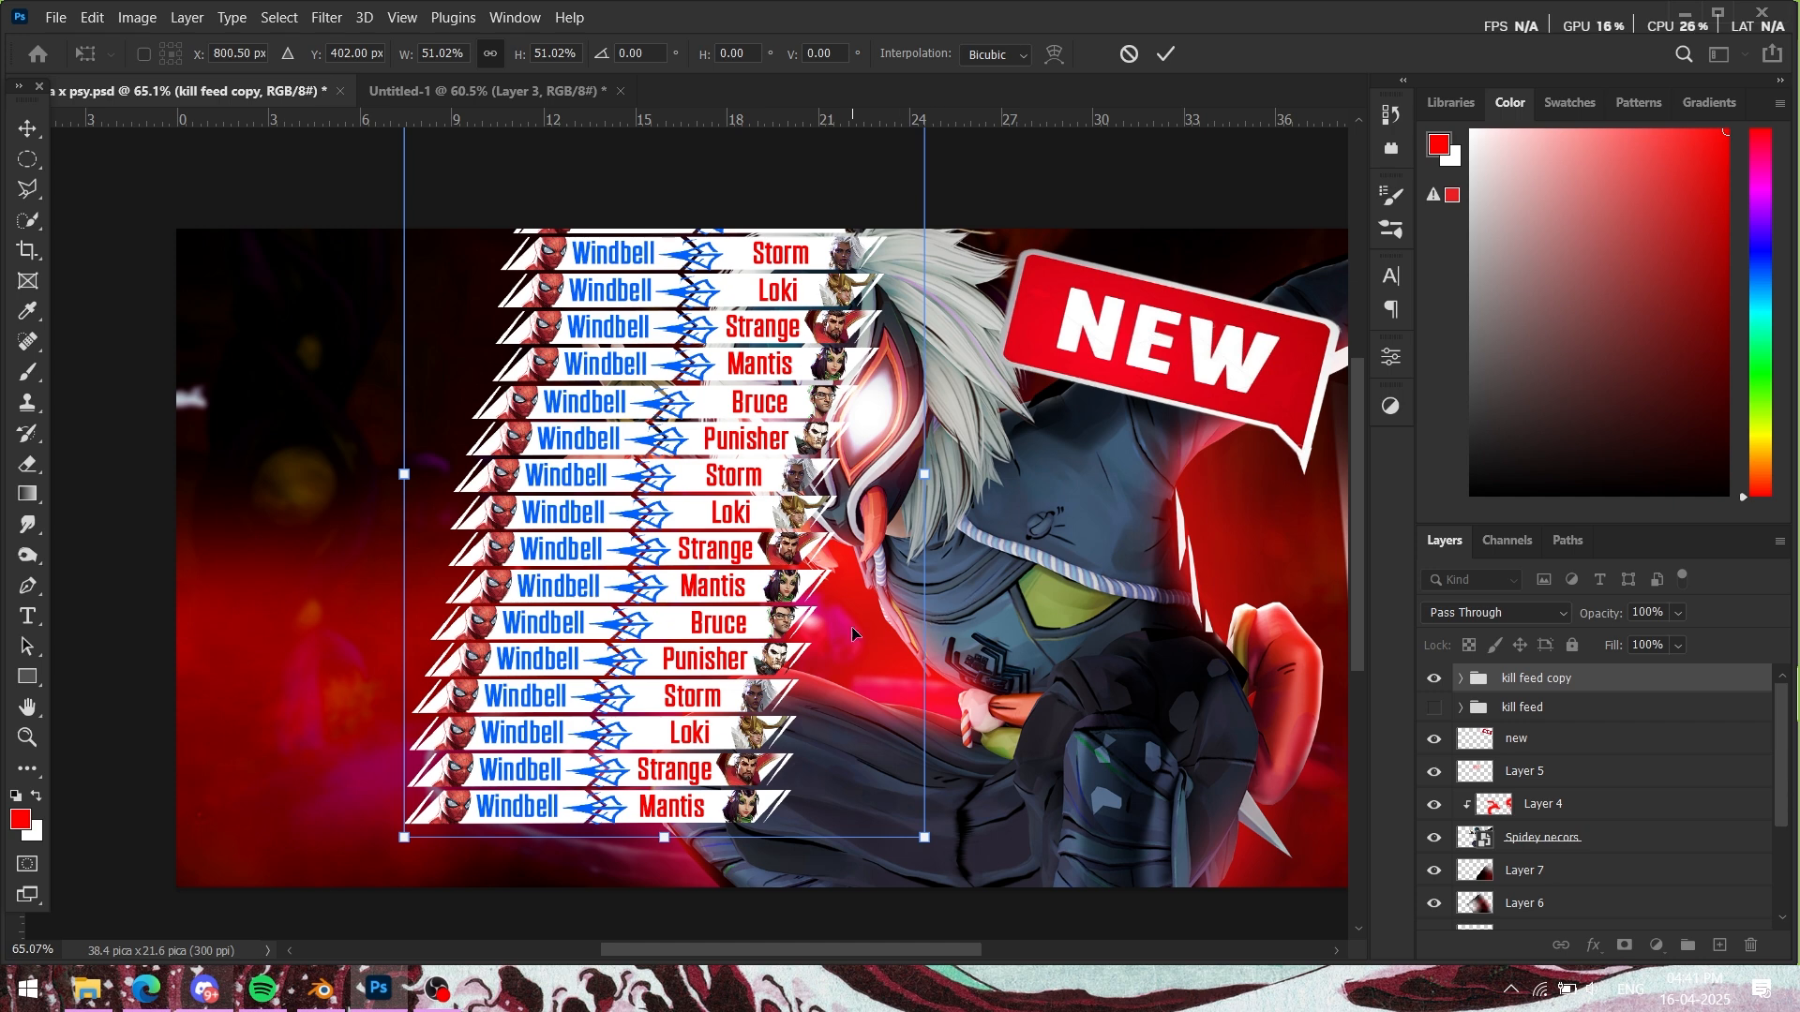
left_click_drag(852, 633, 625, 685)
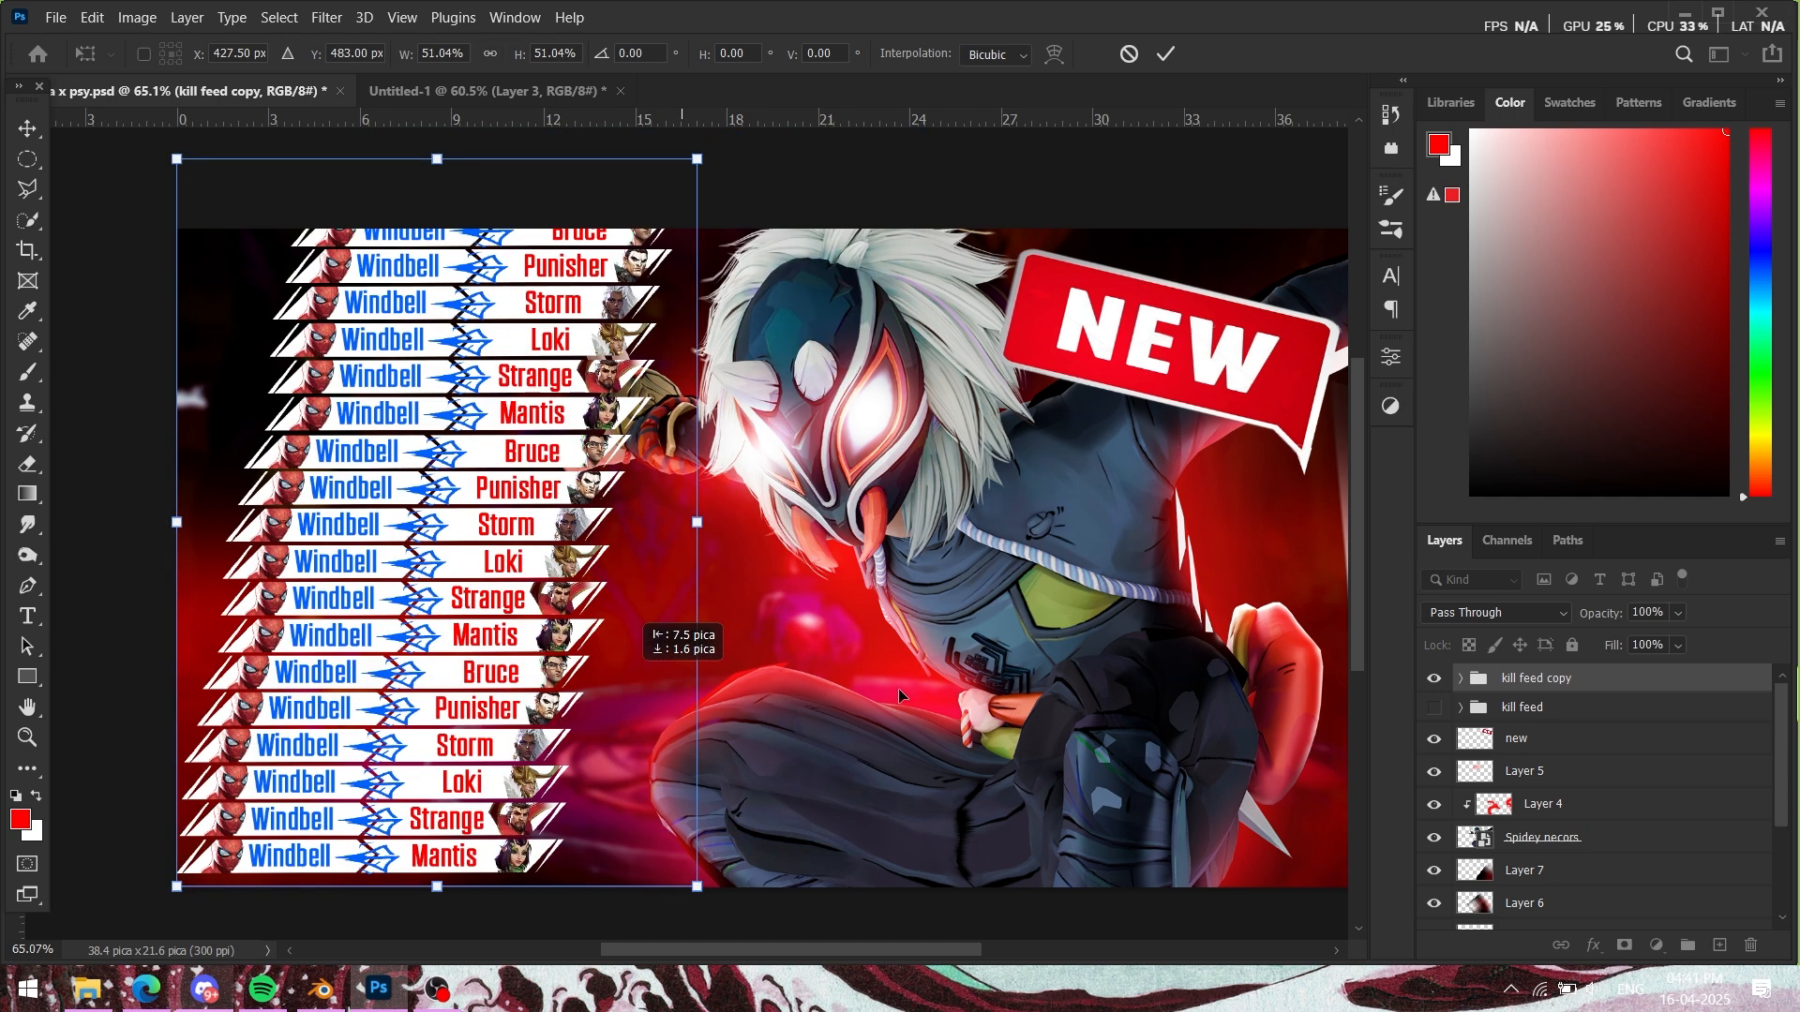
key("Return")
Step: Move the kill feed copy group directly below the Spidey necors layer and compare the layout with the reference thumbnail
left_click_drag(1557, 691, 1575, 849)
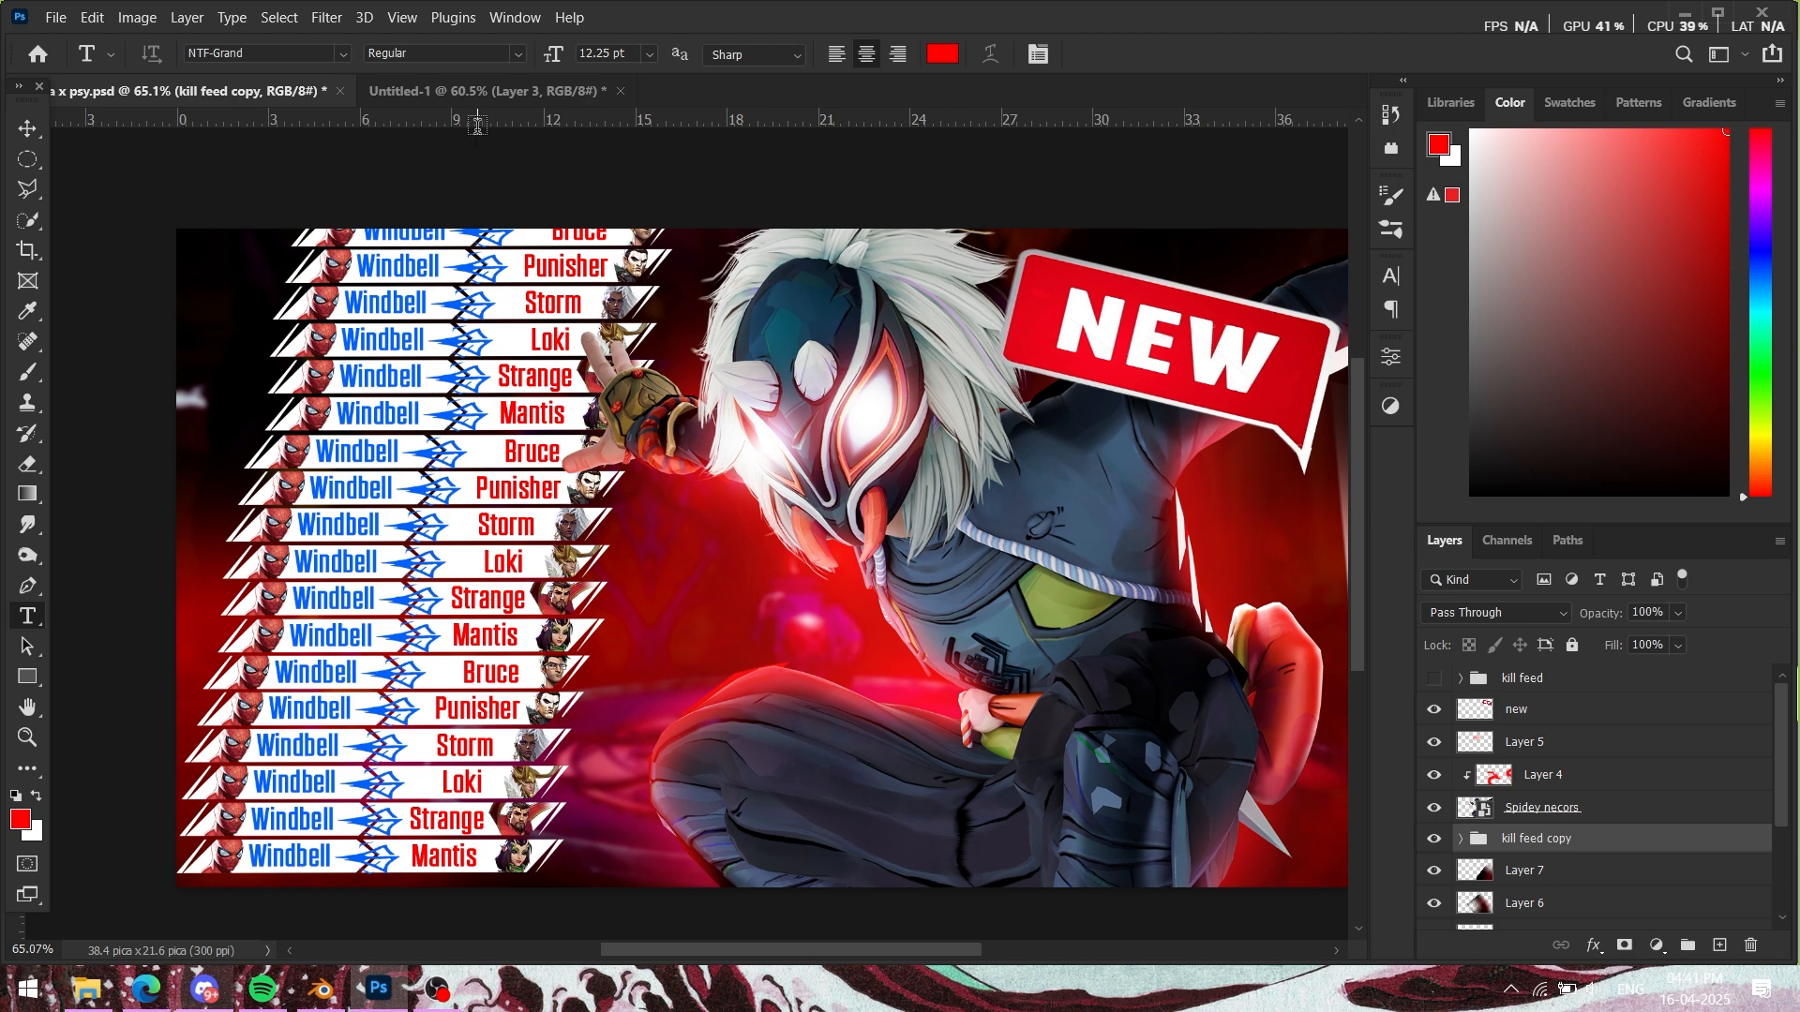
left_click(480, 91)
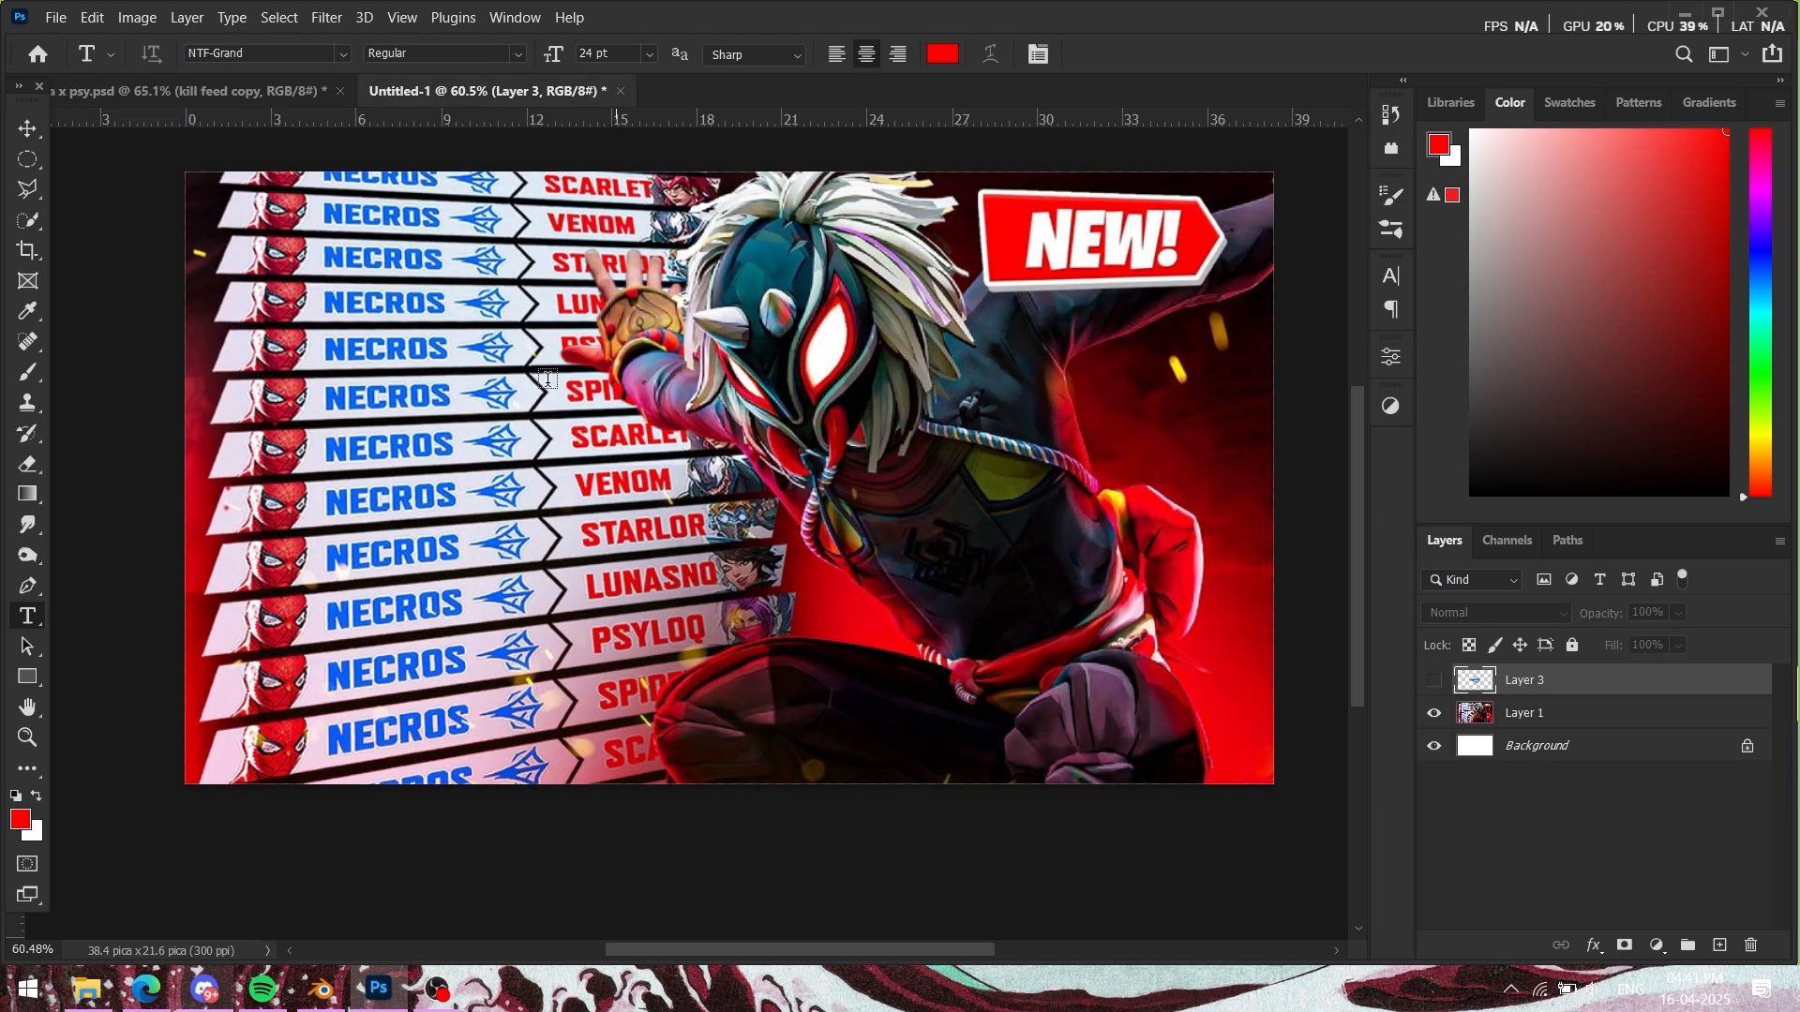
left_click(246, 91)
Step: Scale the kill feed copy group to 87.88% around its centre
key("ctrl+t")
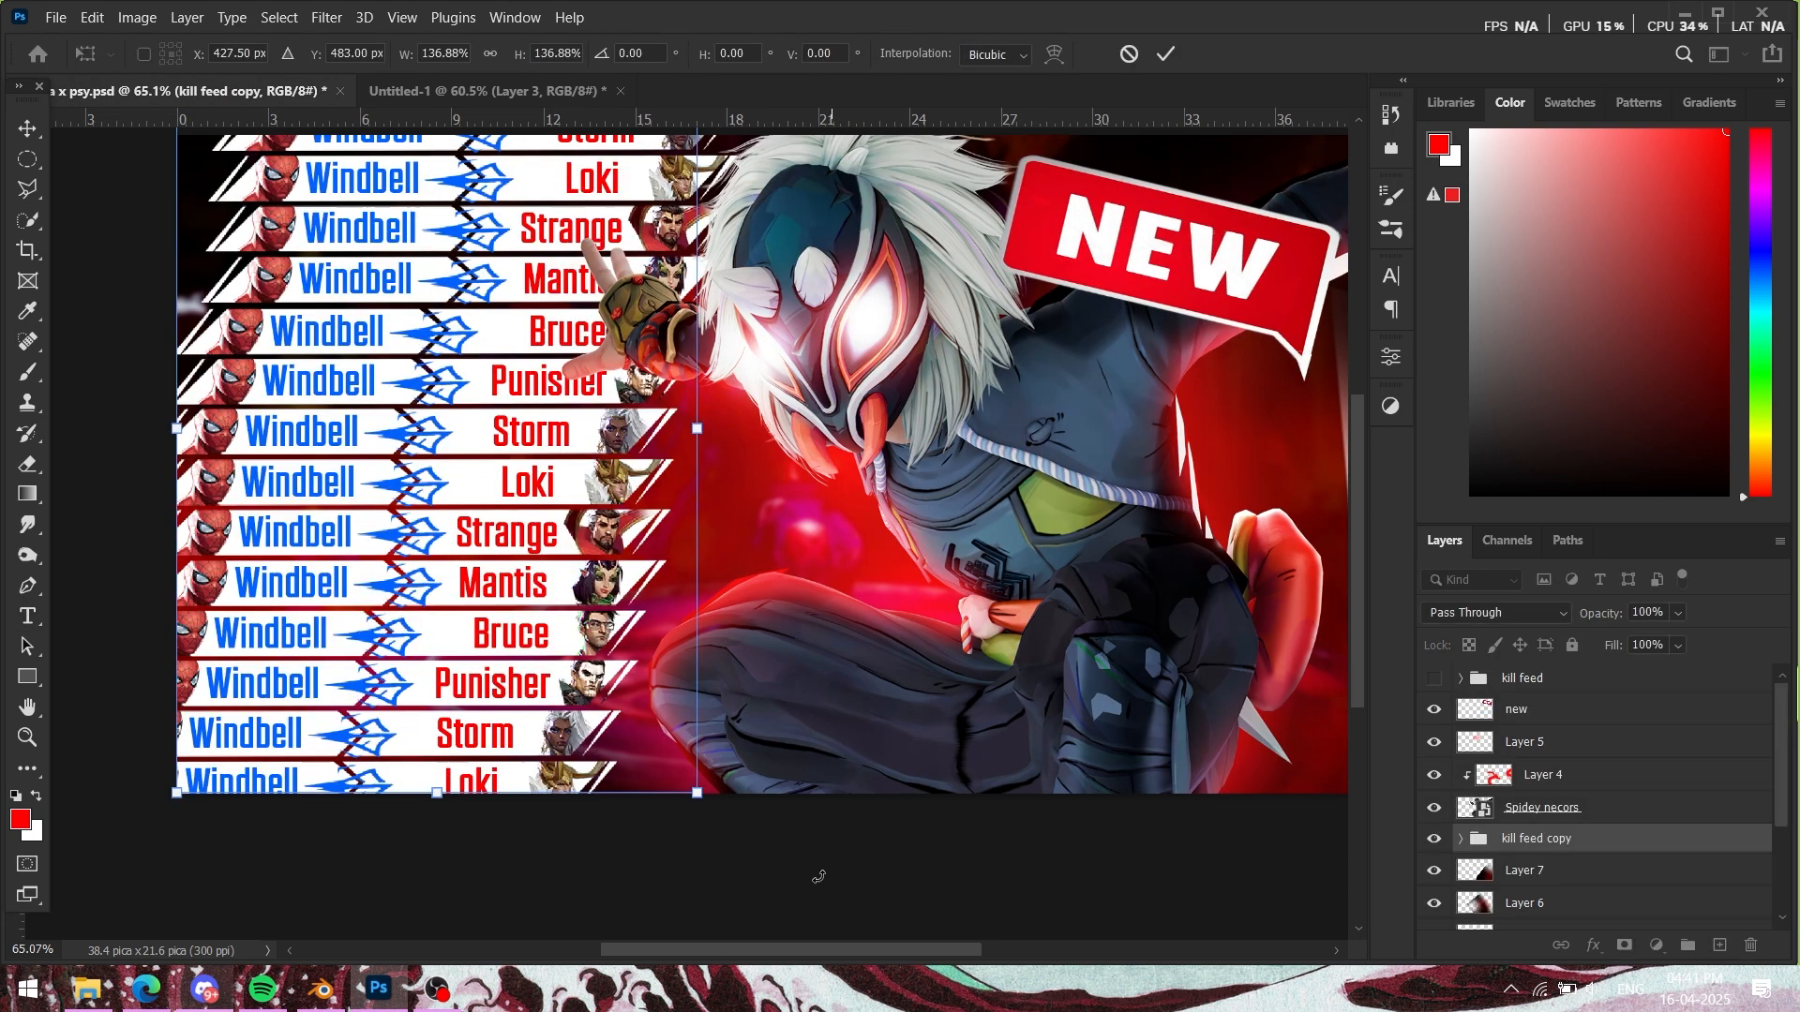
scroll(739, 703, "up", 2)
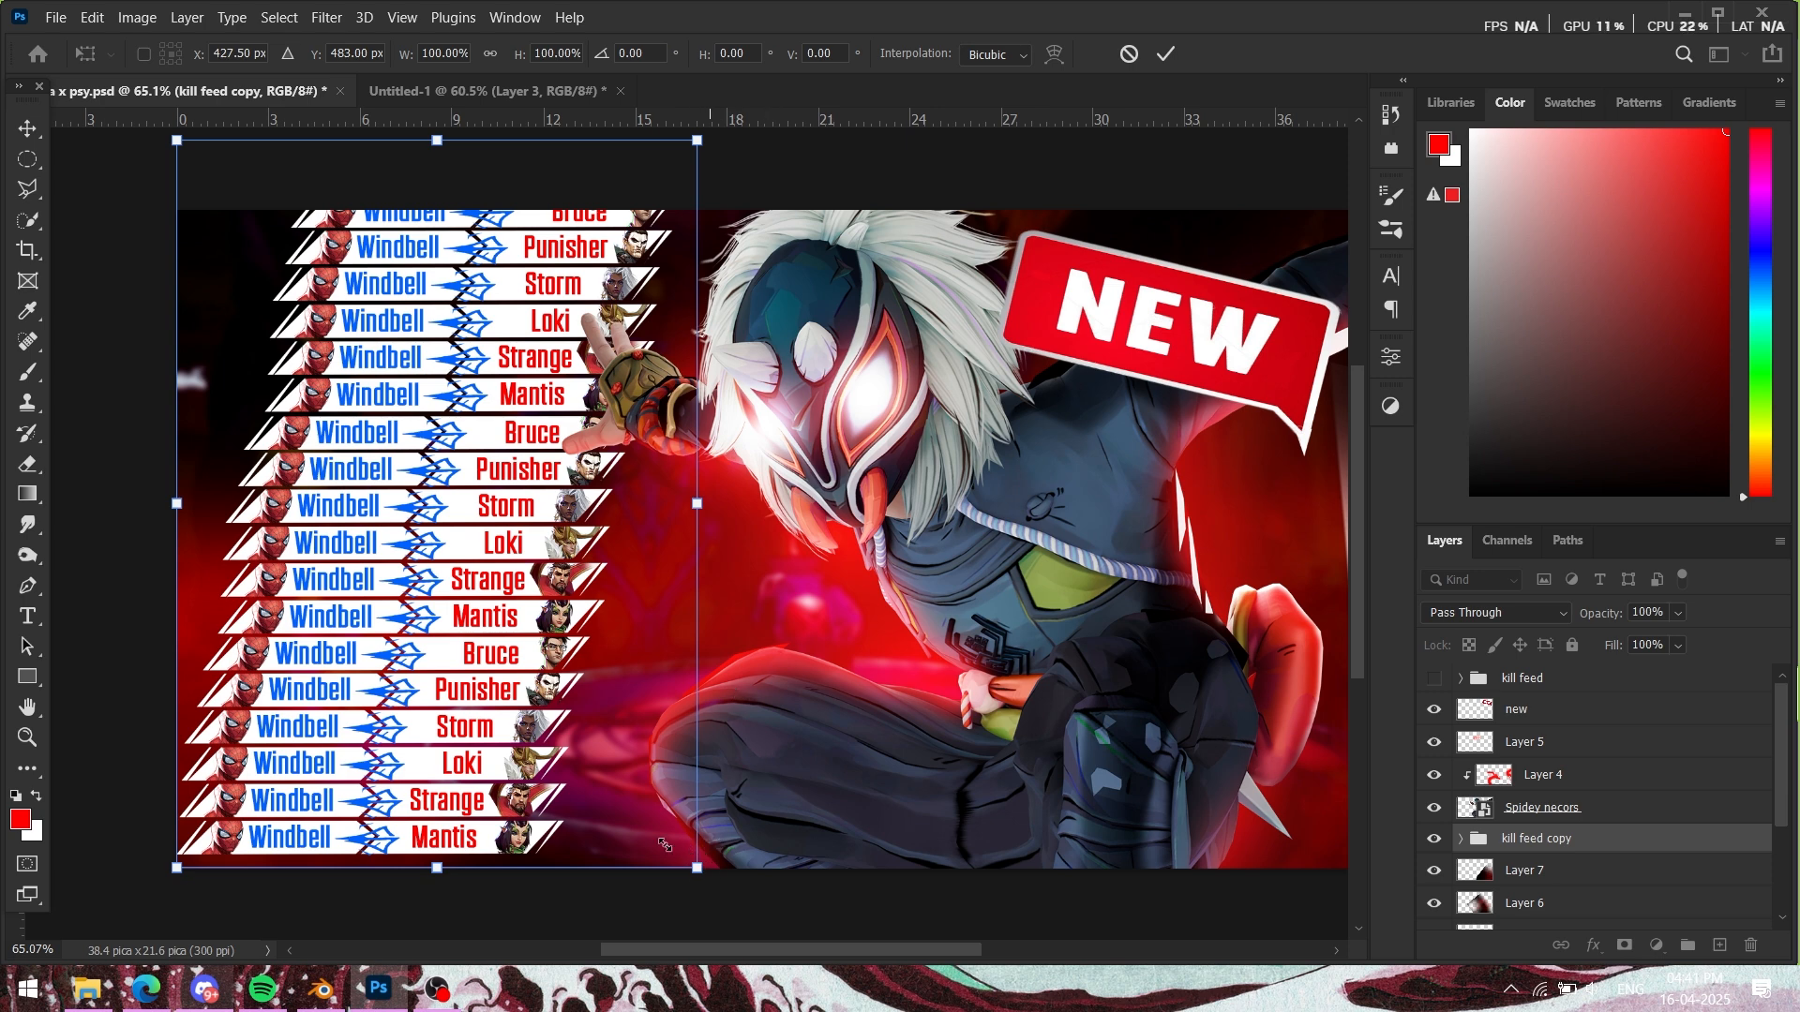
left_click_drag(665, 844, 660, 840)
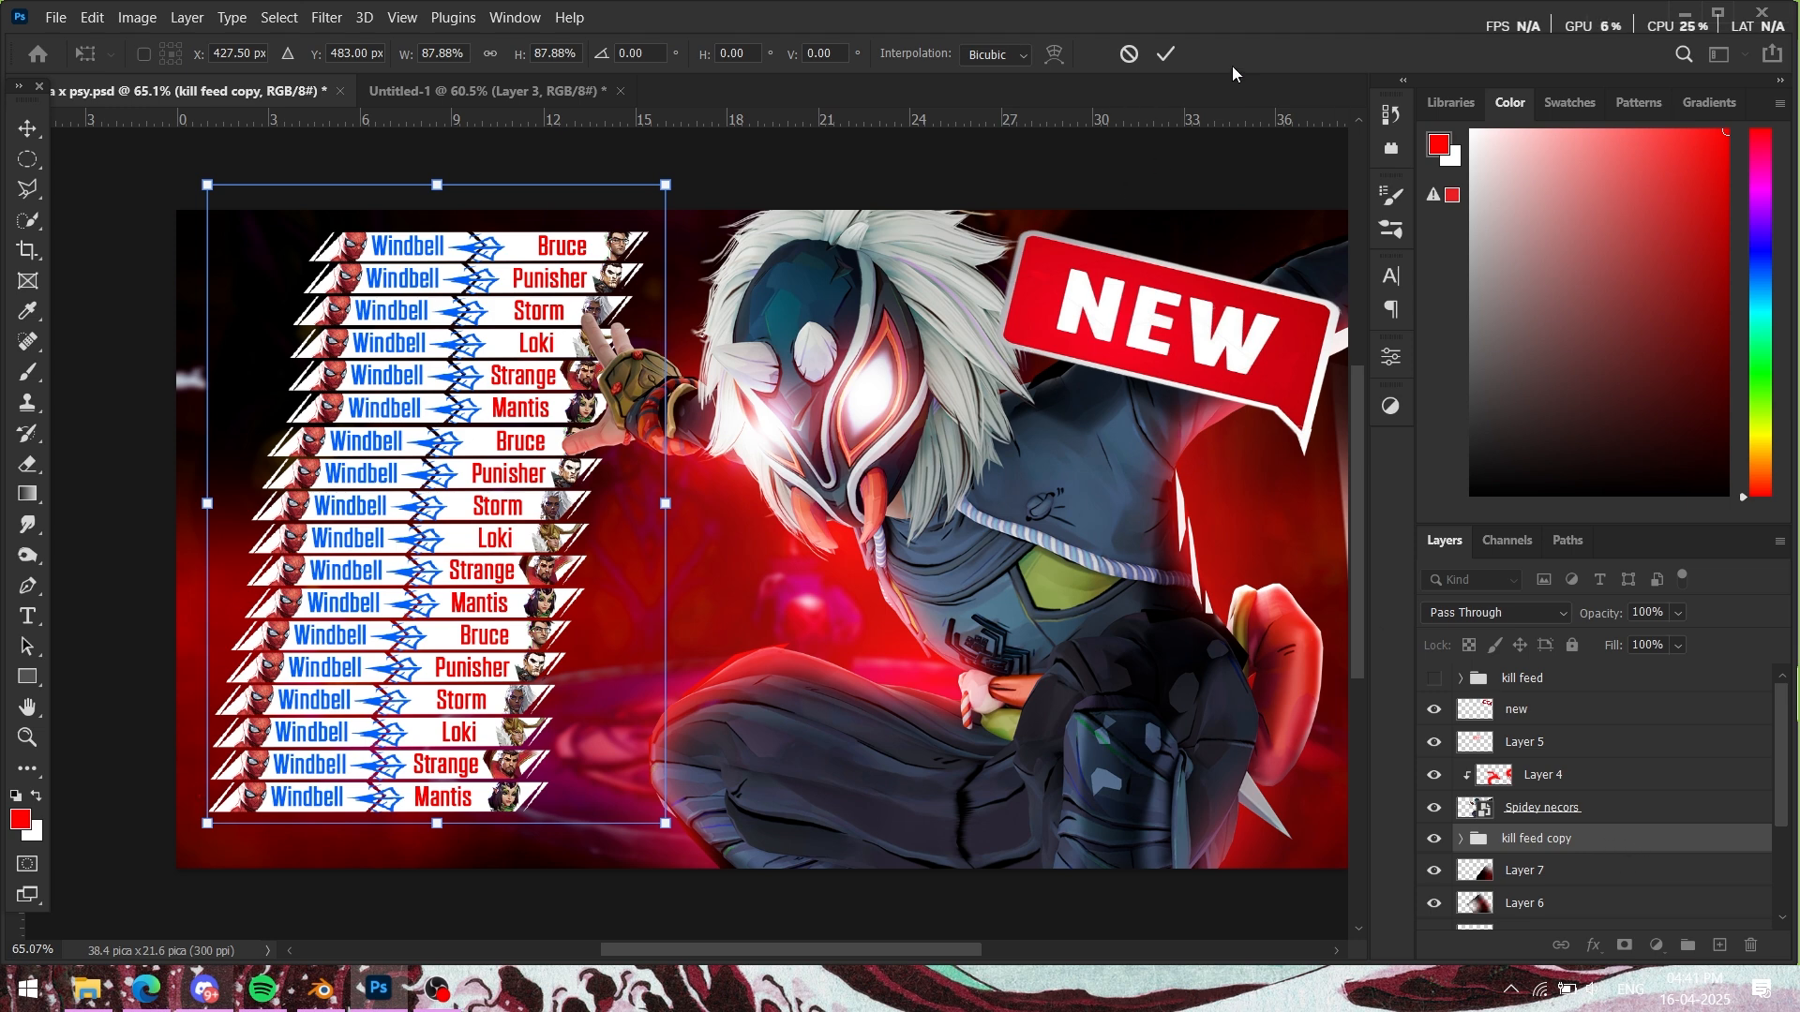
left_click(1174, 54)
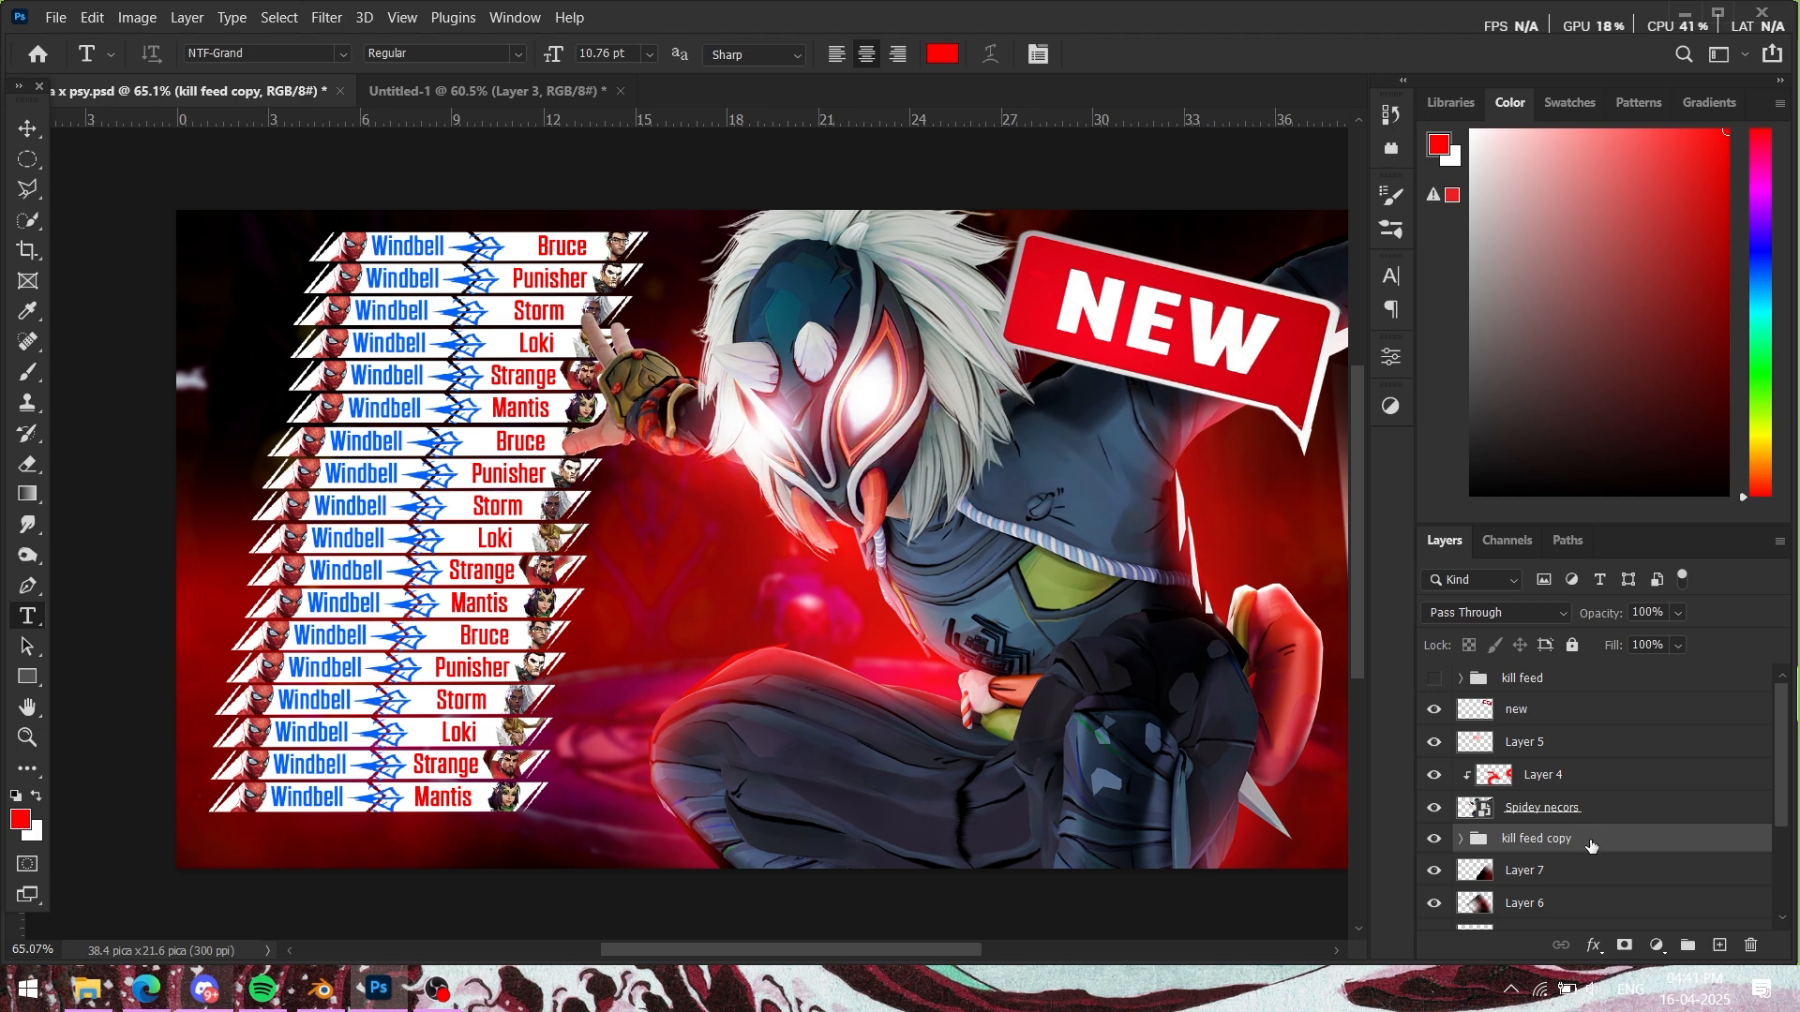
Step: Convert the kill feed copy group to a smart object
right_click(1591, 845)
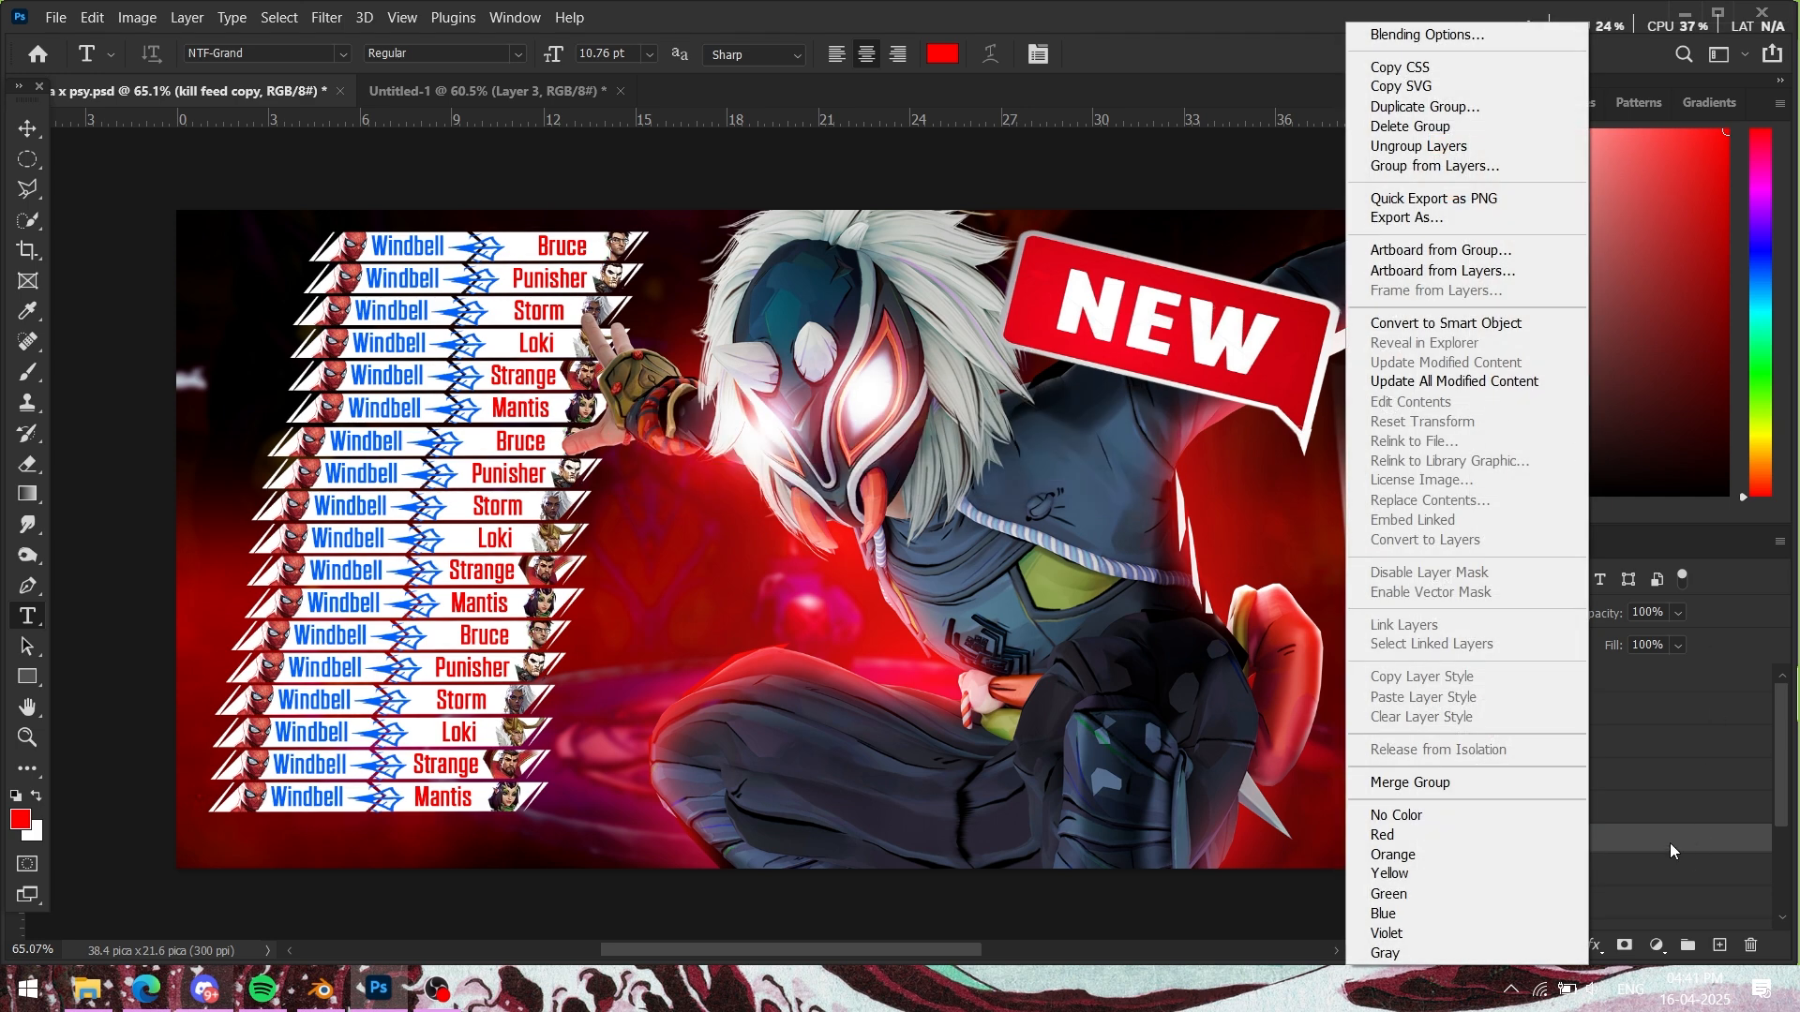
right_click(1627, 840)
right_click(1665, 825)
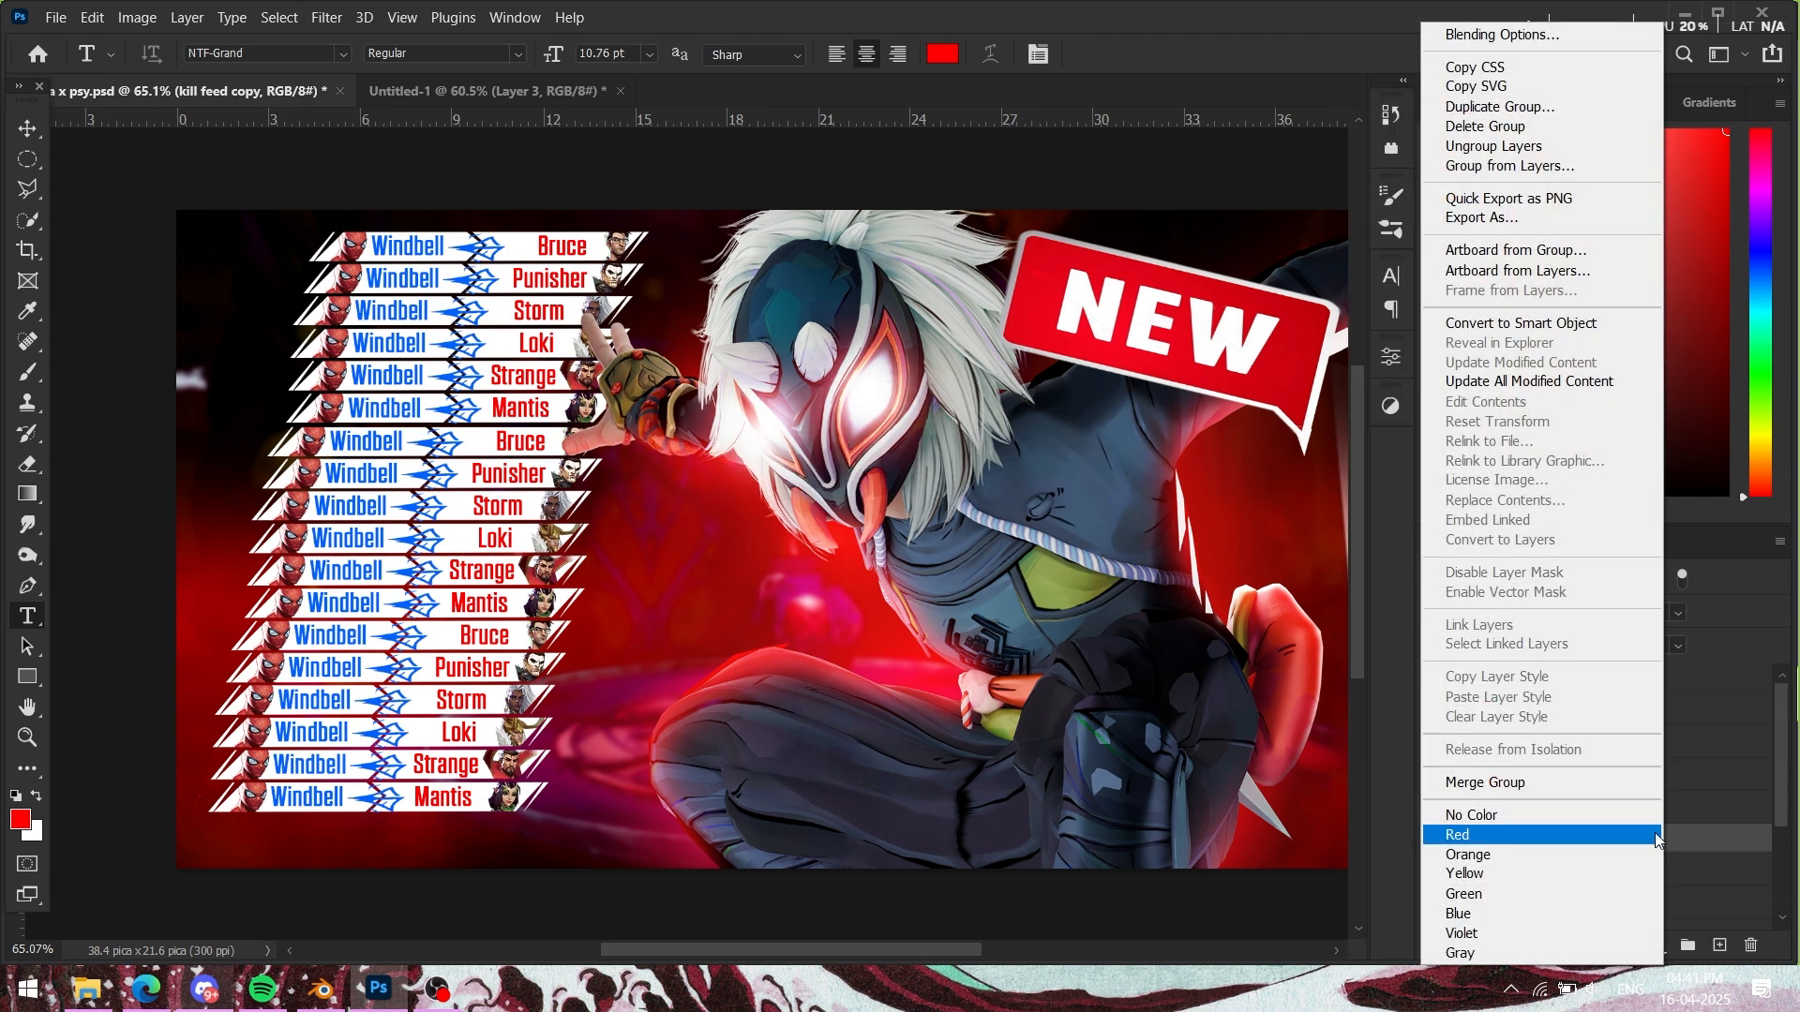
left_click(1522, 324)
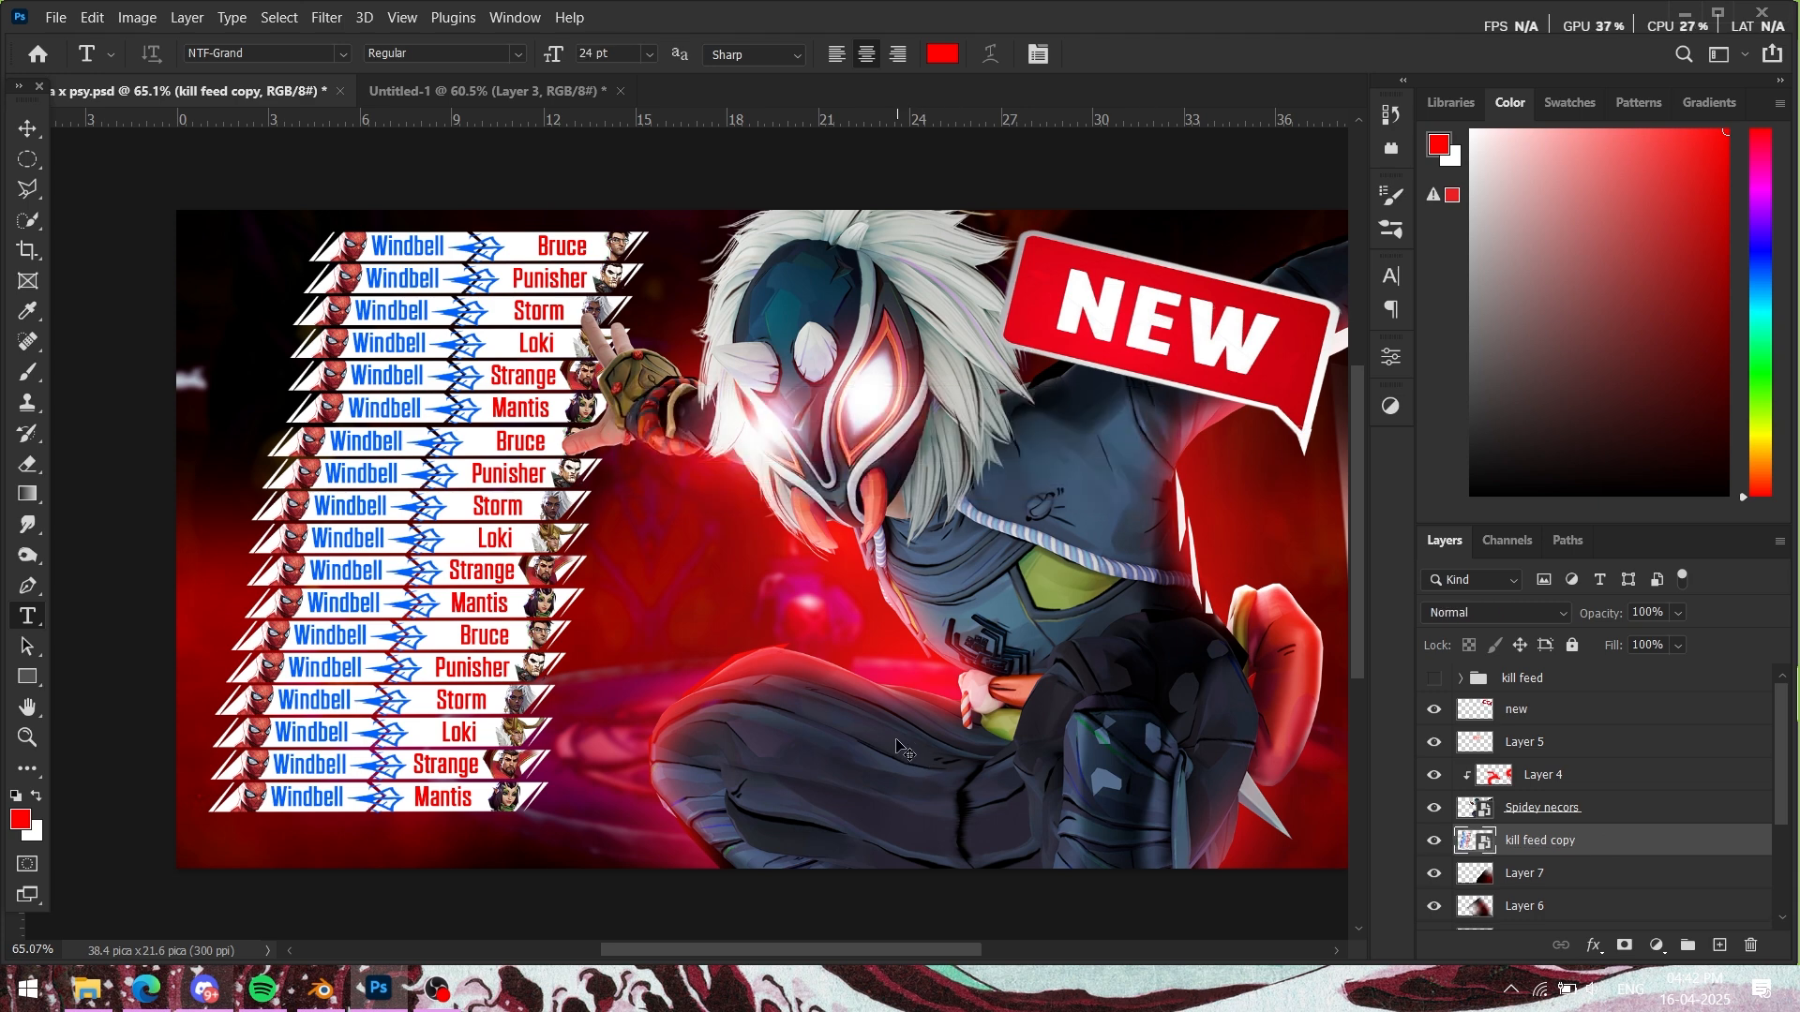
key("ctrl+t")
left_click_drag(667, 822, 882, 862)
left_click_drag(761, 677, 871, 680)
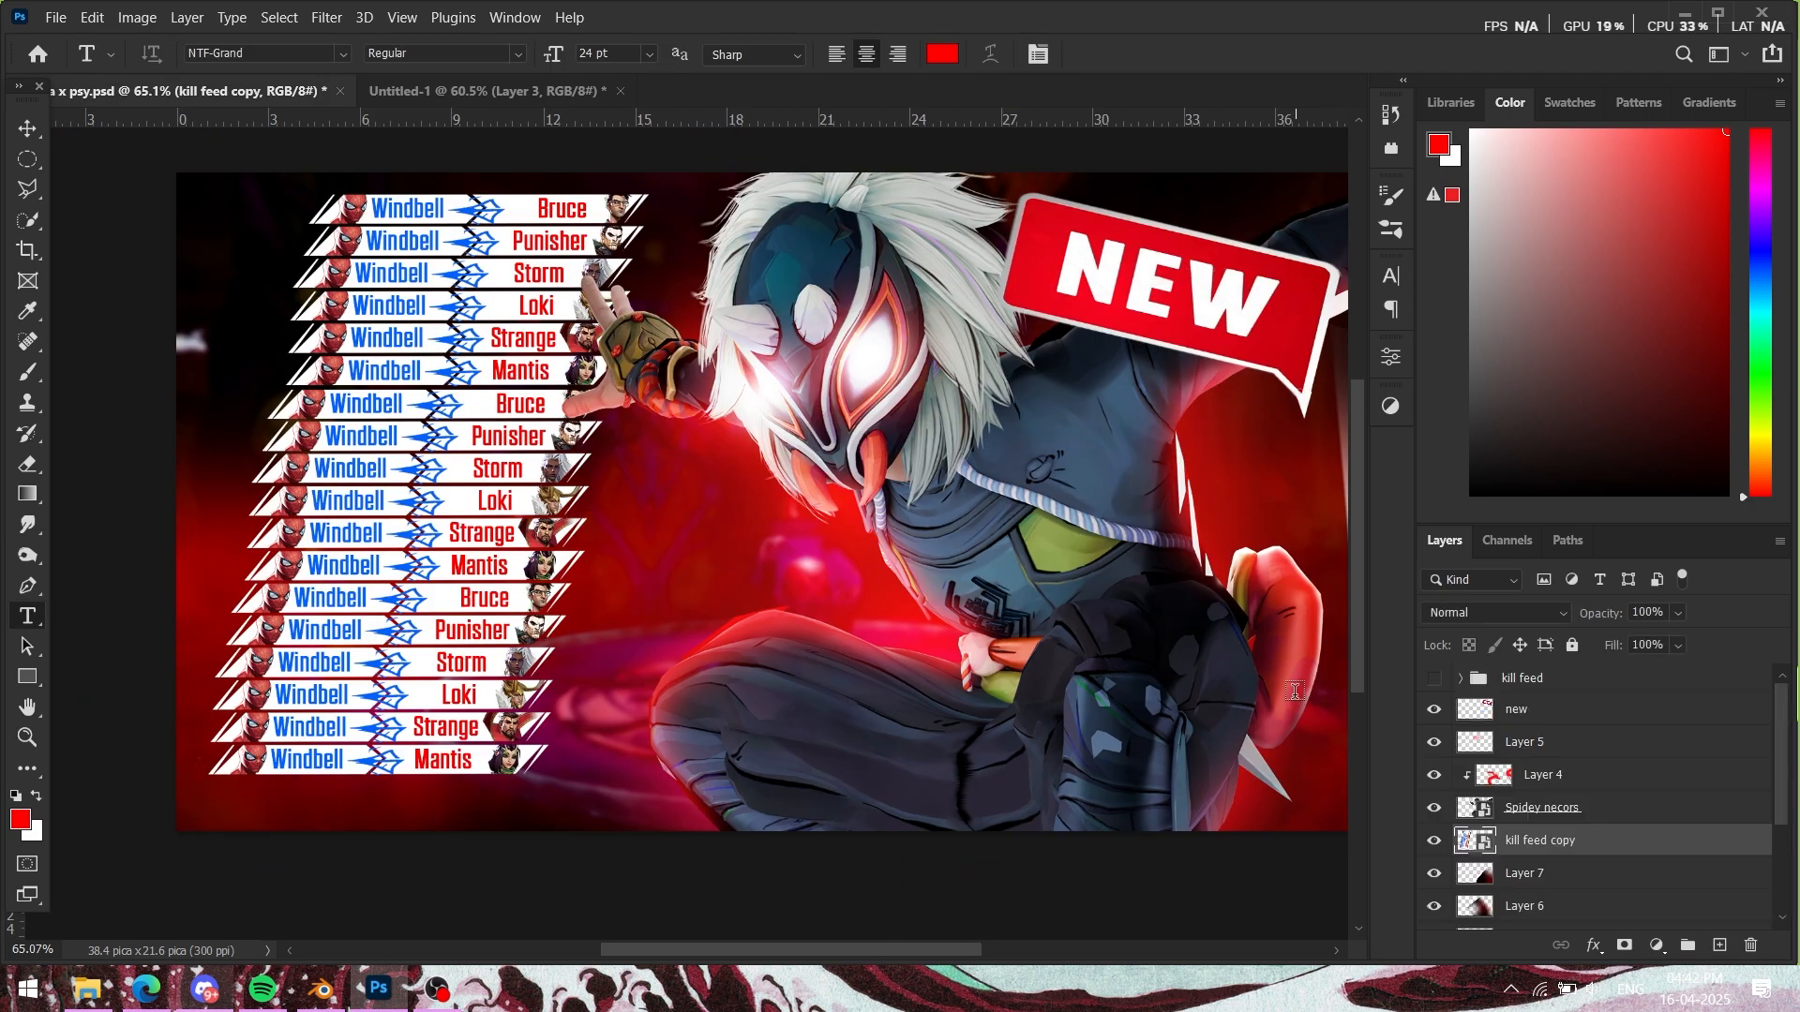
Step: Scale the kill feed smart object to 153.53% at X 558.5 px, Y 512 px and compare it with the reference
key("ctrl+t")
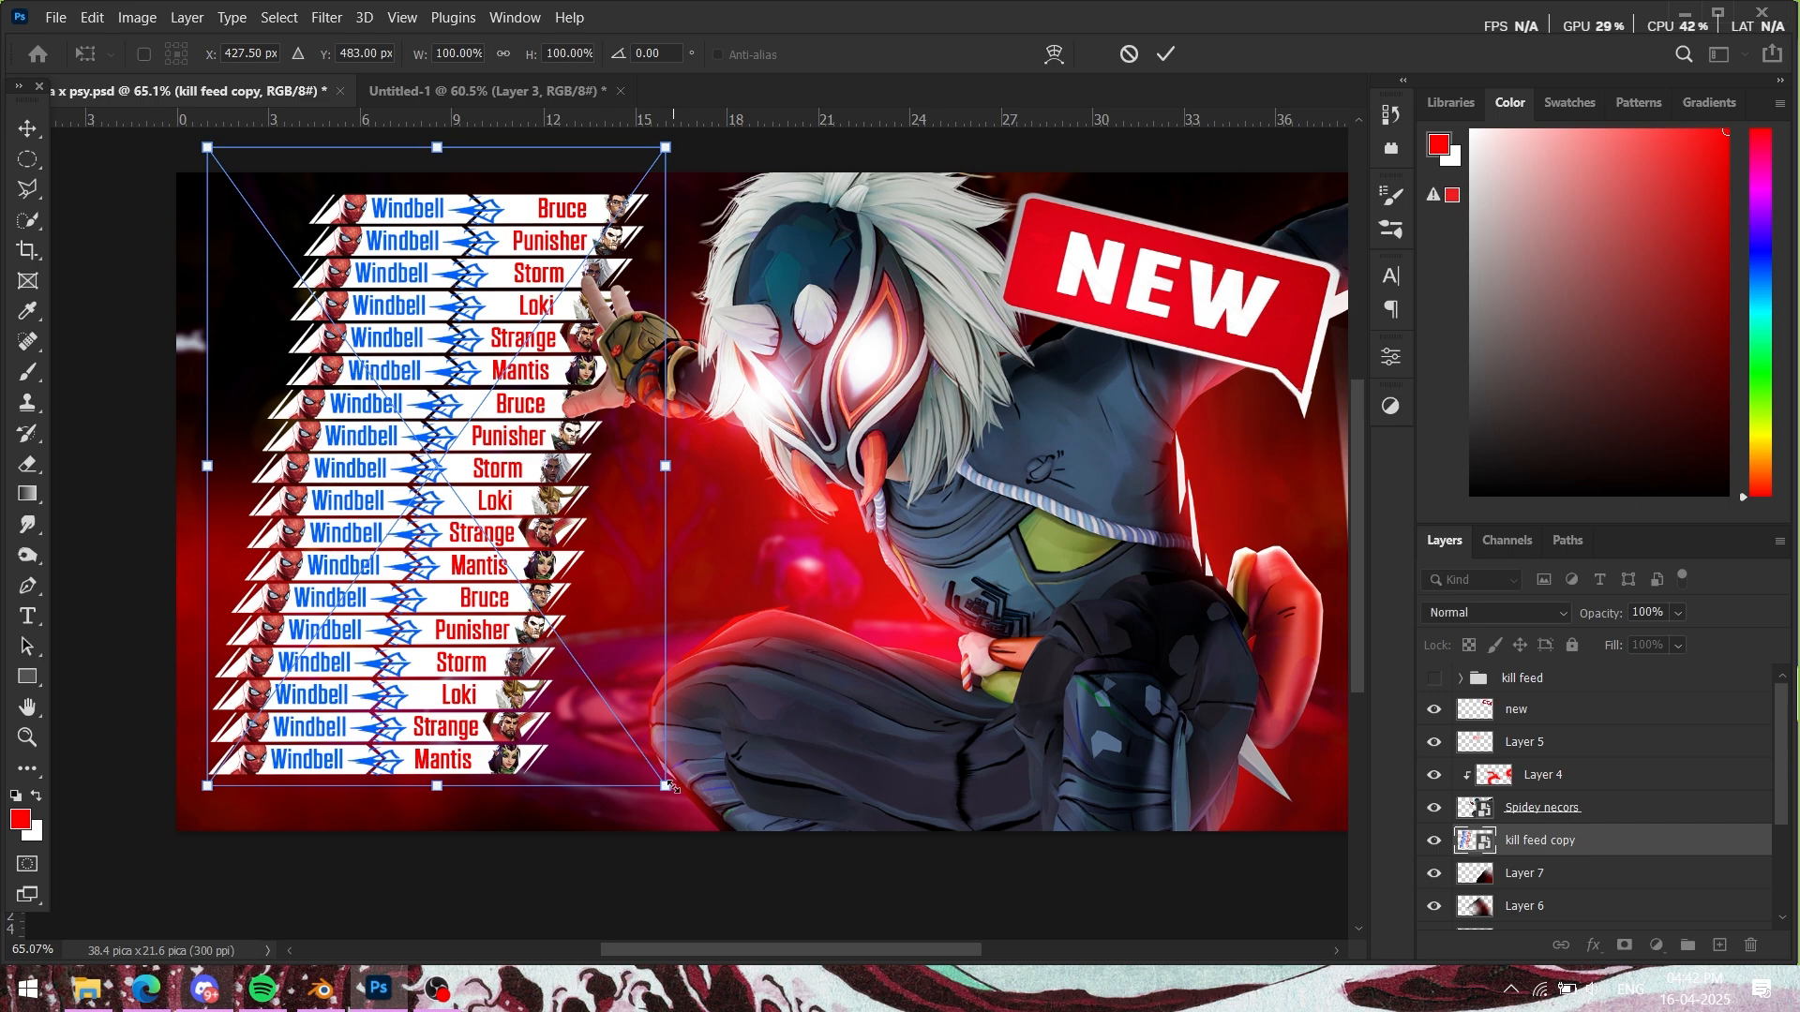
left_click_drag(671, 787, 656, 687)
scroll(656, 685, "down", 4)
scroll(653, 674, "up", 5)
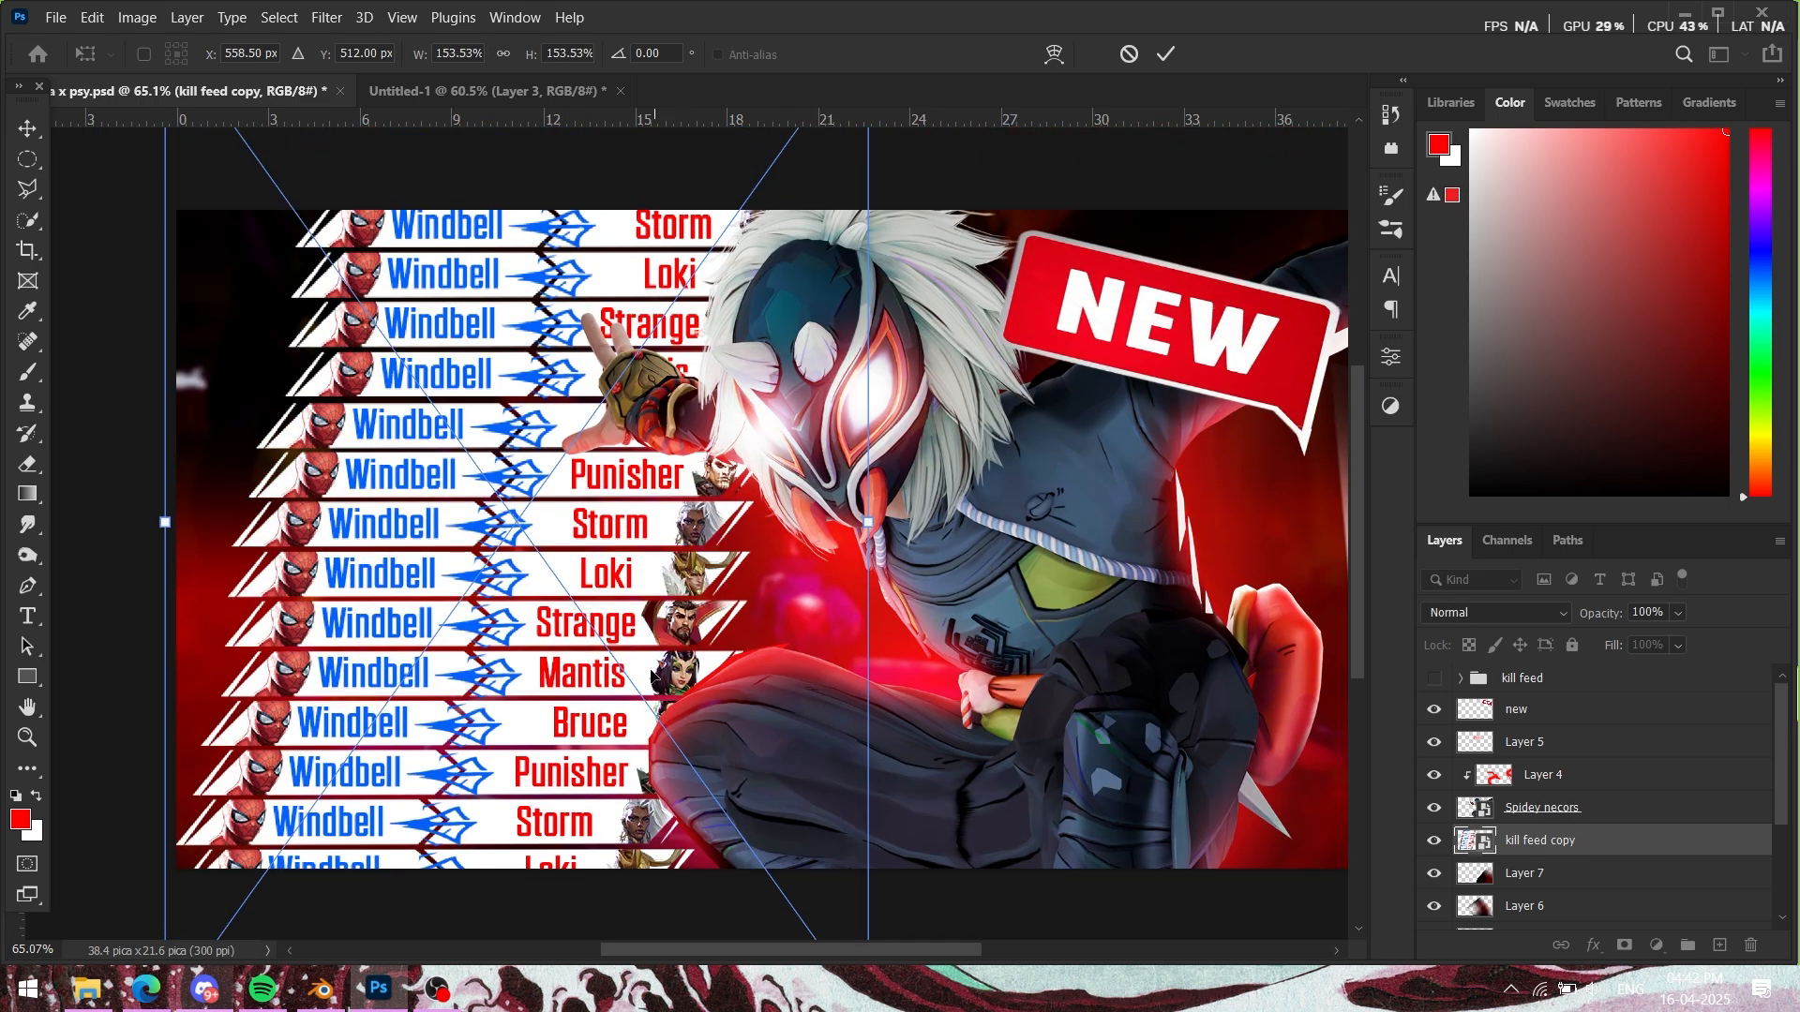
left_click(1166, 53)
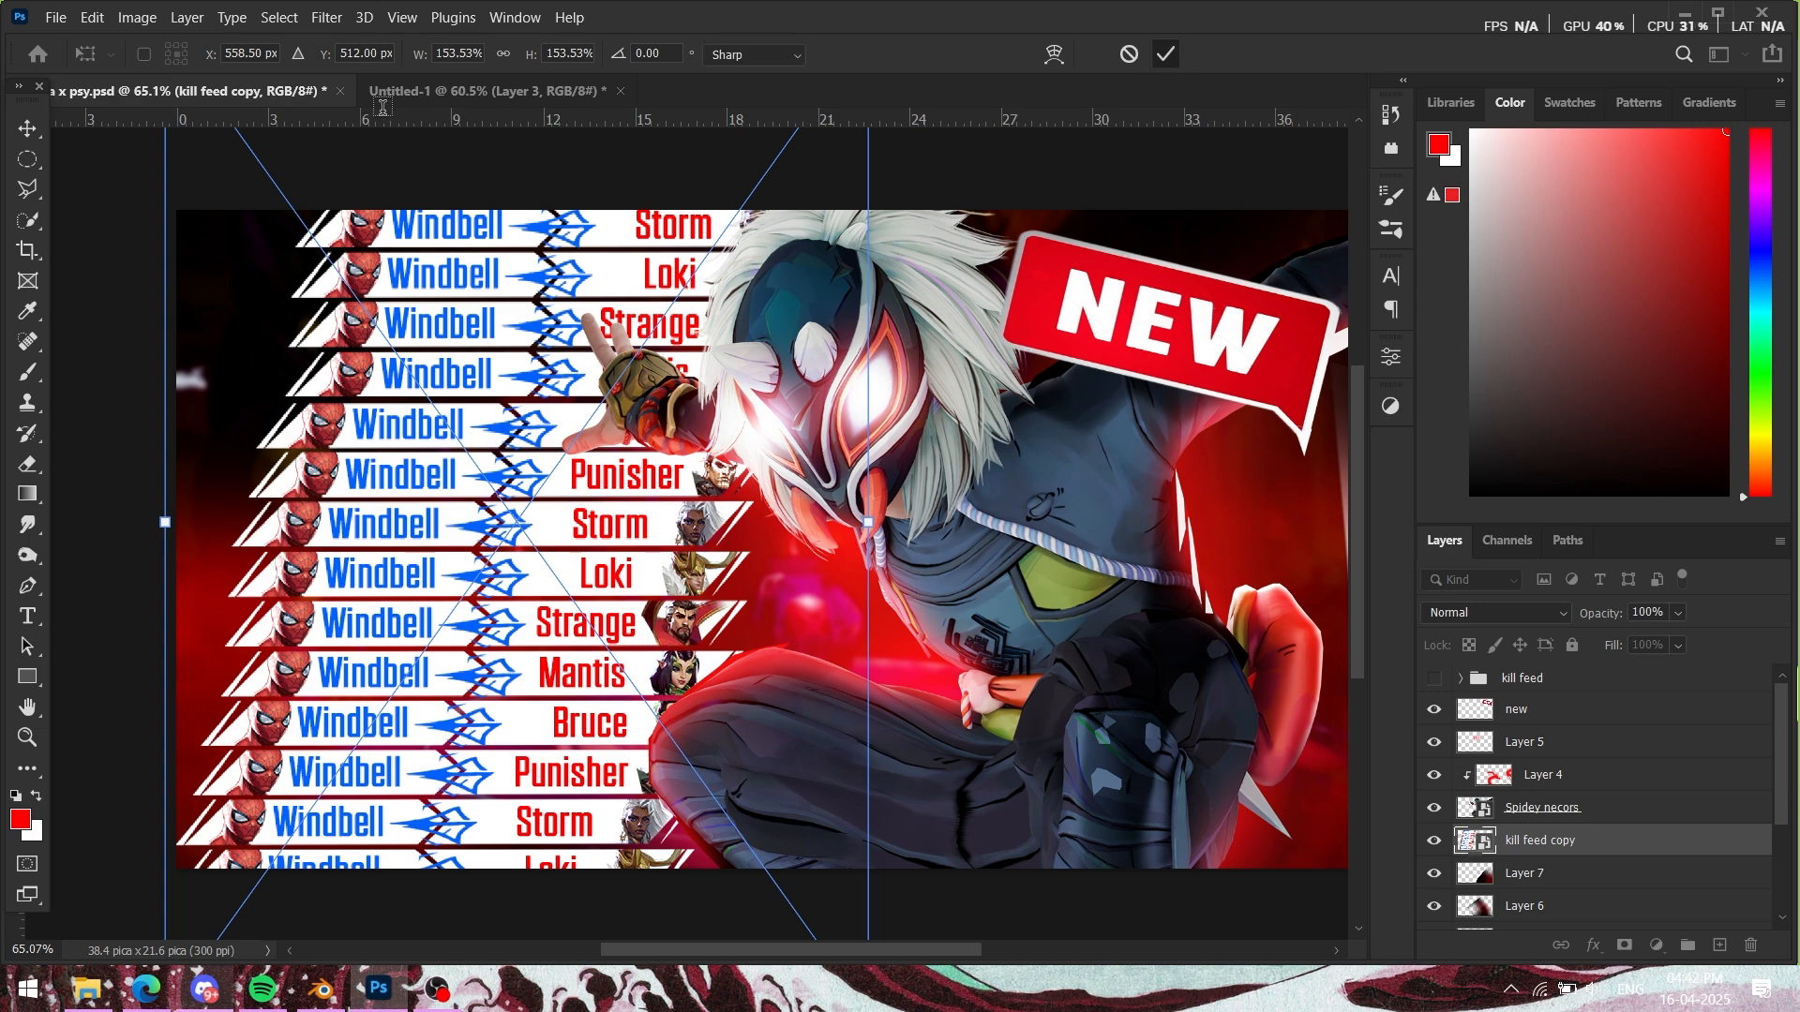
left_click(409, 91)
left_click(205, 94)
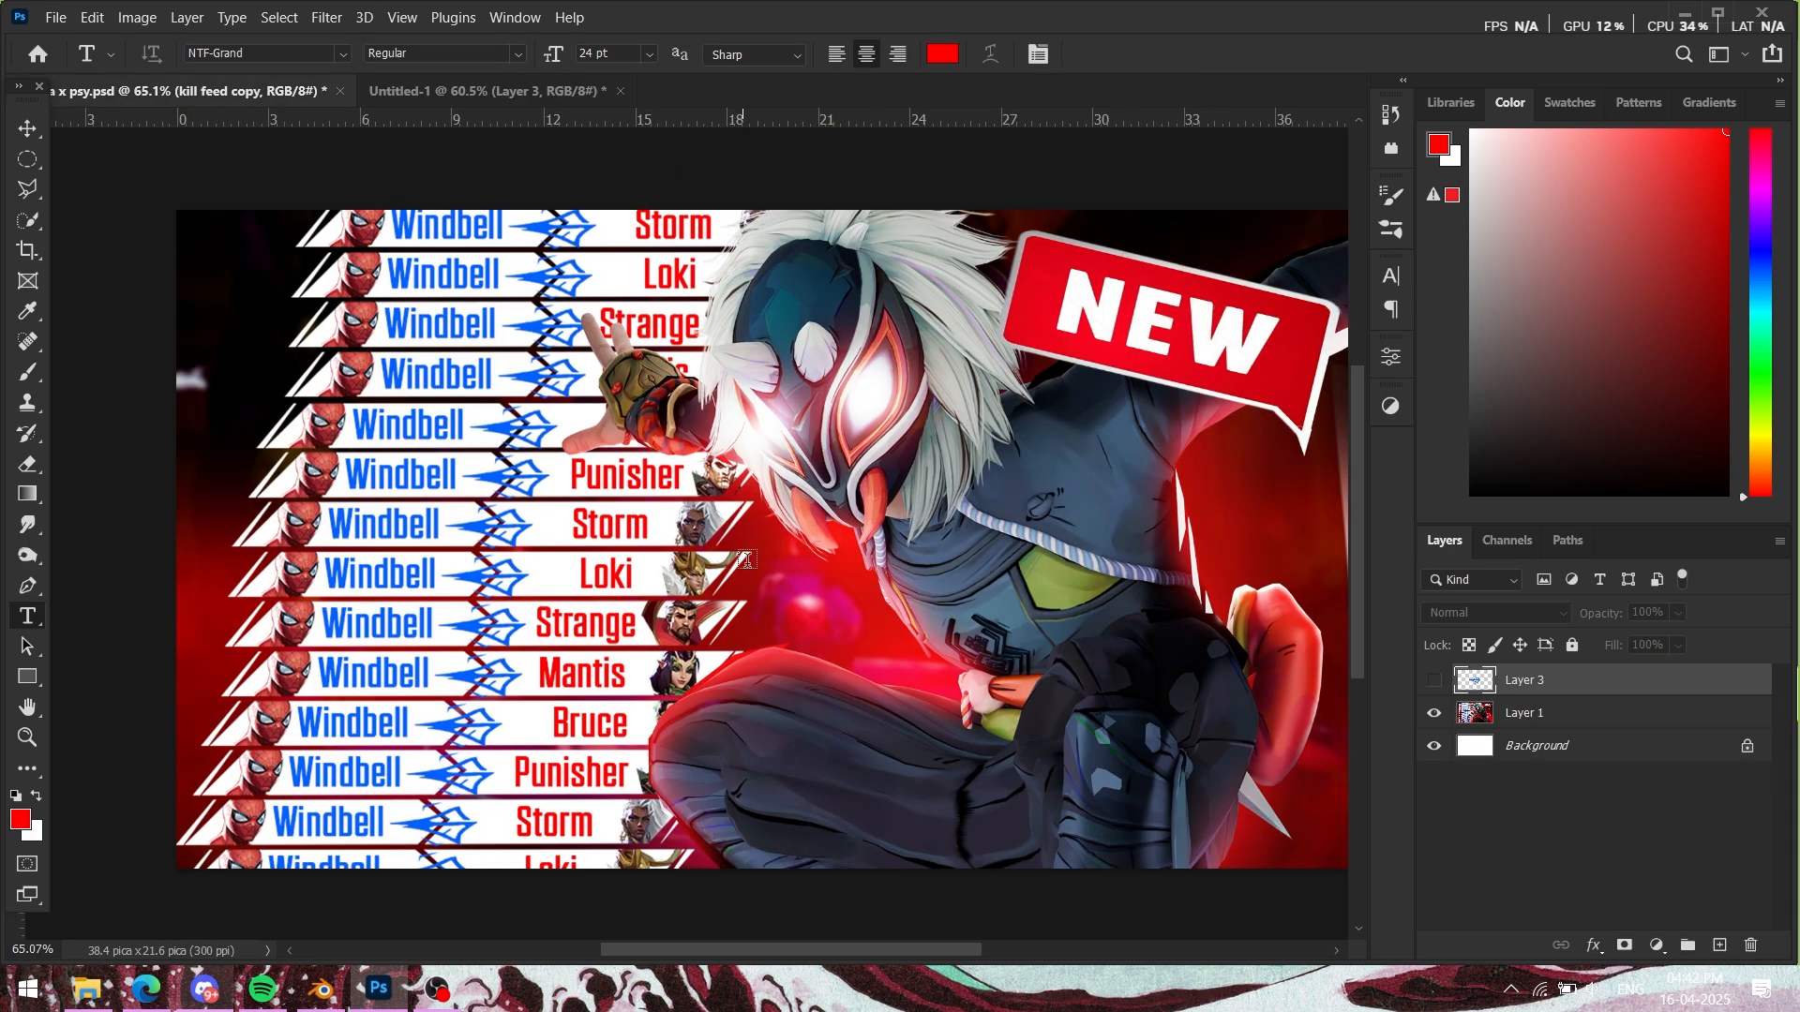
Step: Distort the kill feed smart object so its rows fan out and enlarge toward the canvas bottom, to 235.61% width and 211.72% height
right_click(1629, 847)
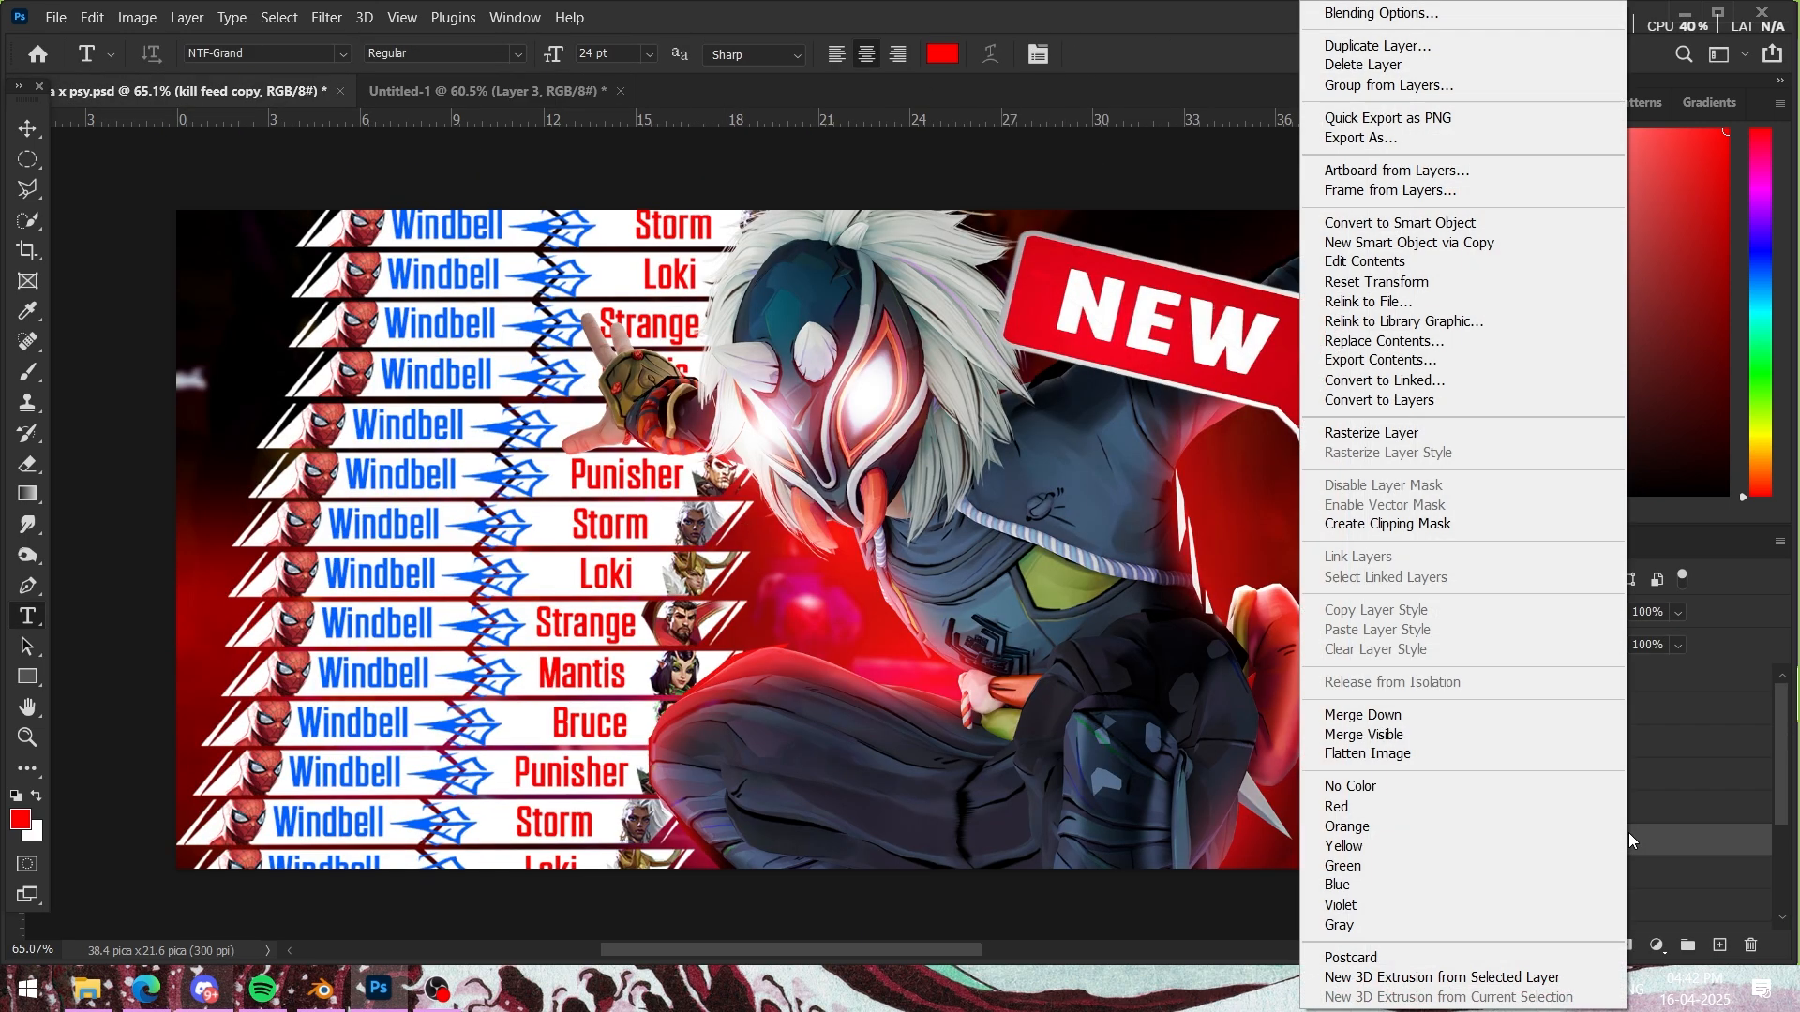
left_click(1665, 842)
key("ctrl+t")
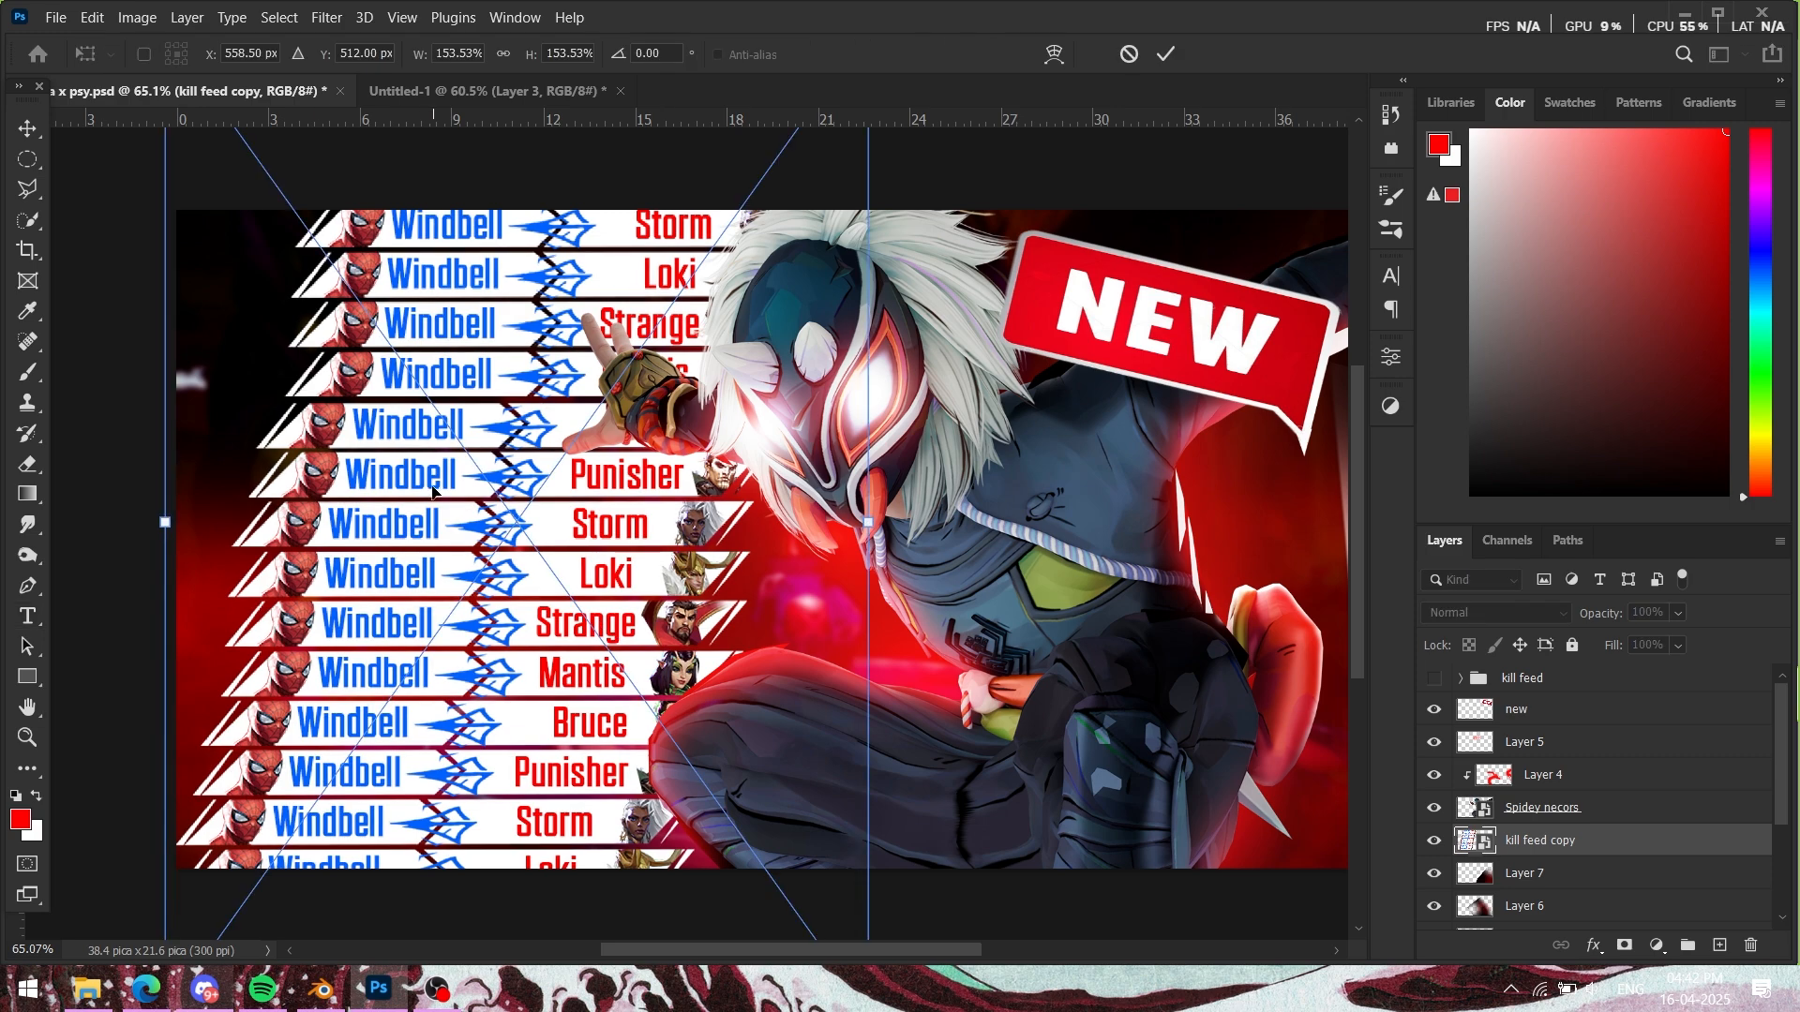
right_click(435, 586)
left_click(522, 614)
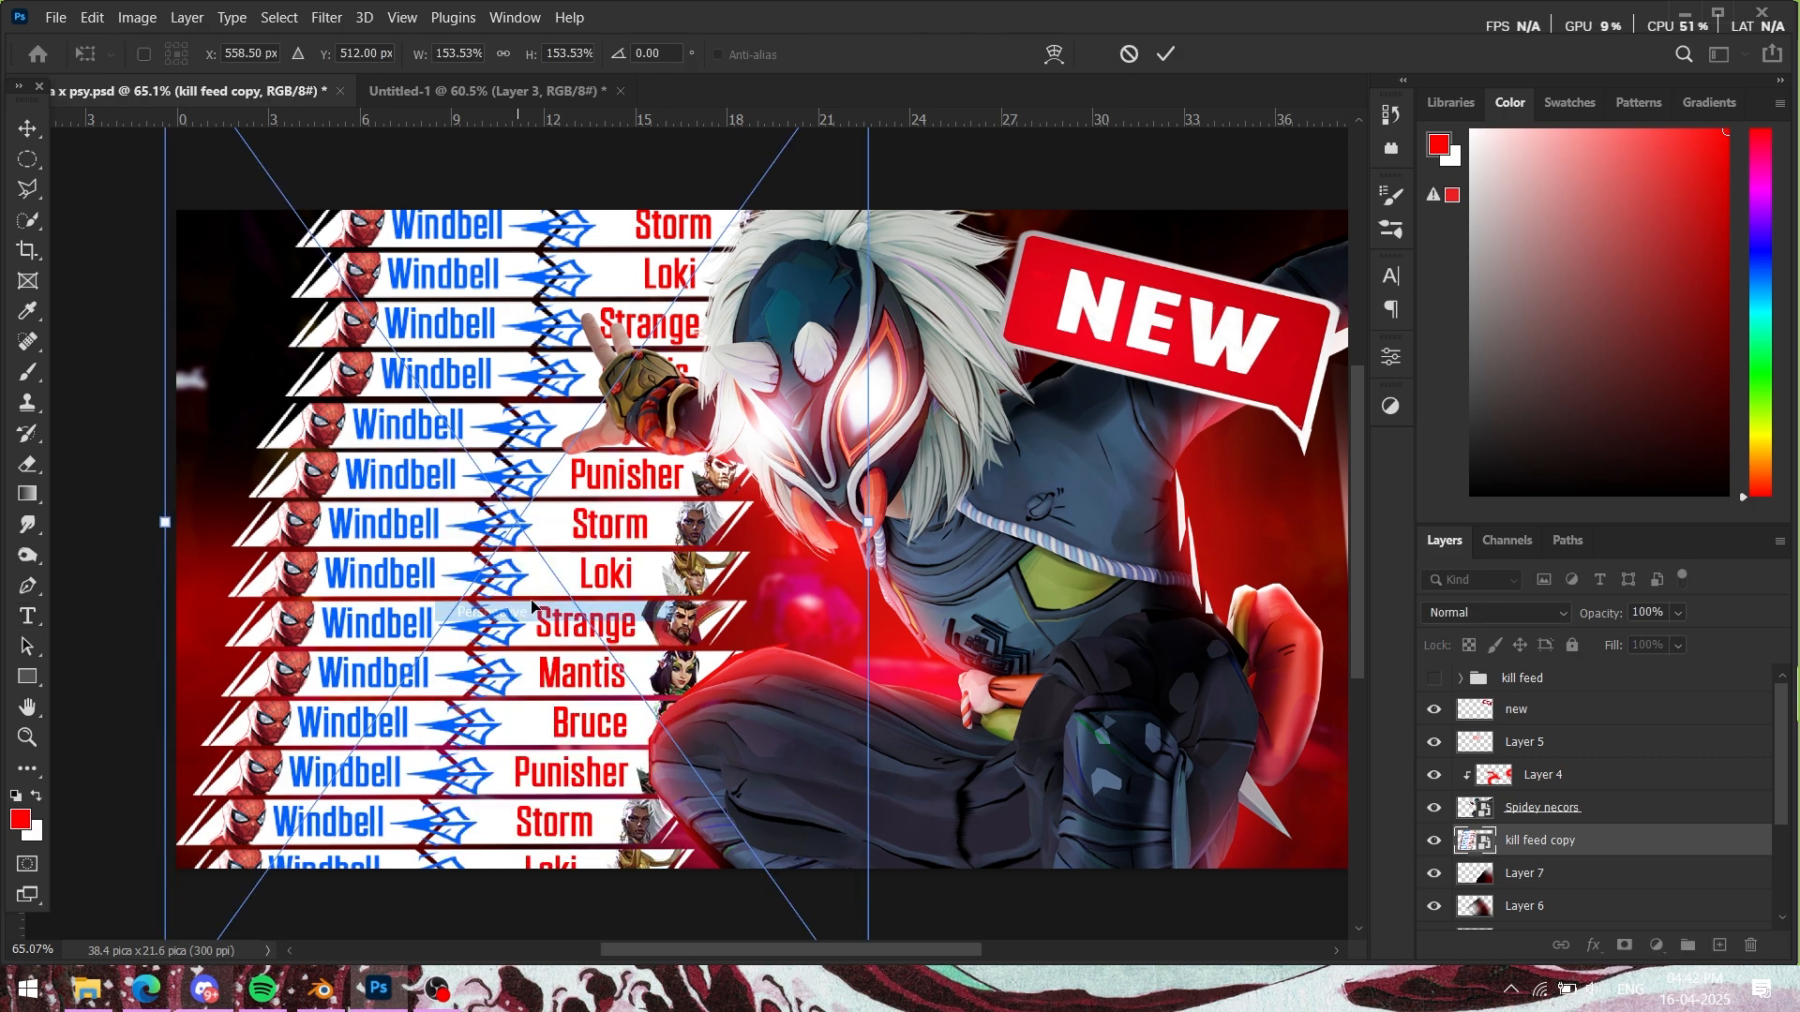
scroll(877, 795, "down", 5)
left_click_drag(877, 795, 872, 691)
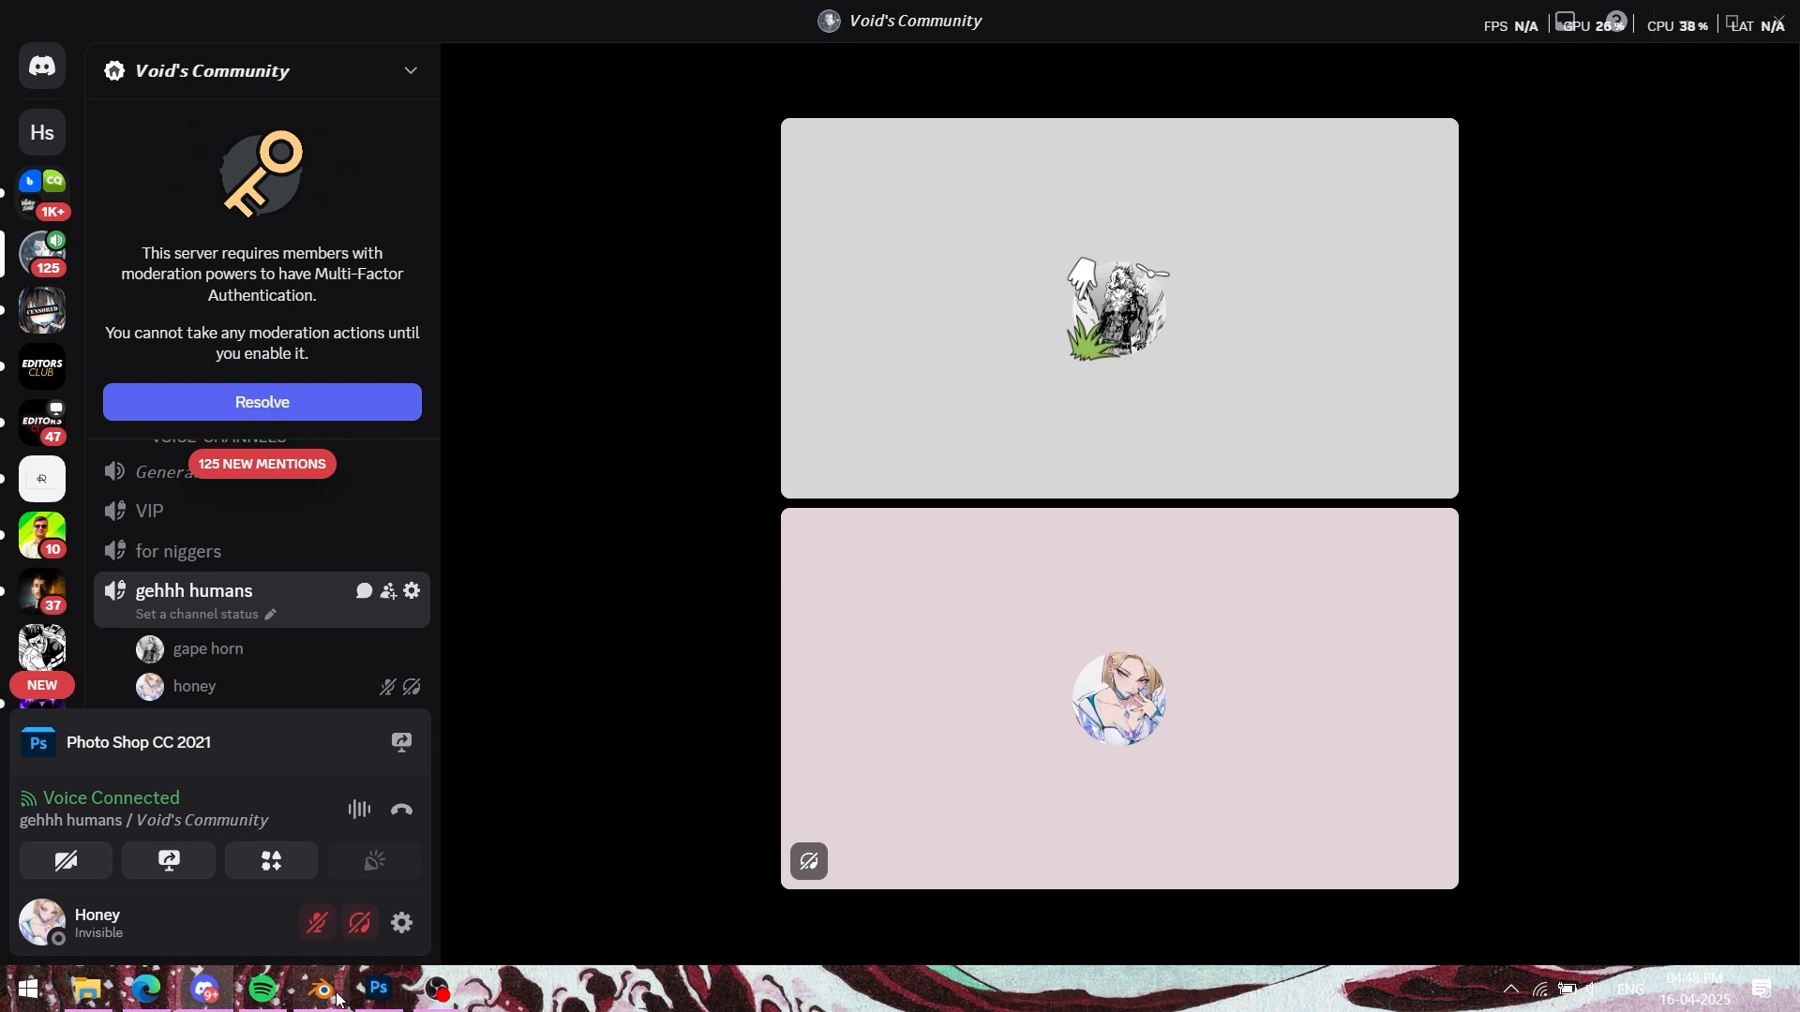
left_click(379, 989)
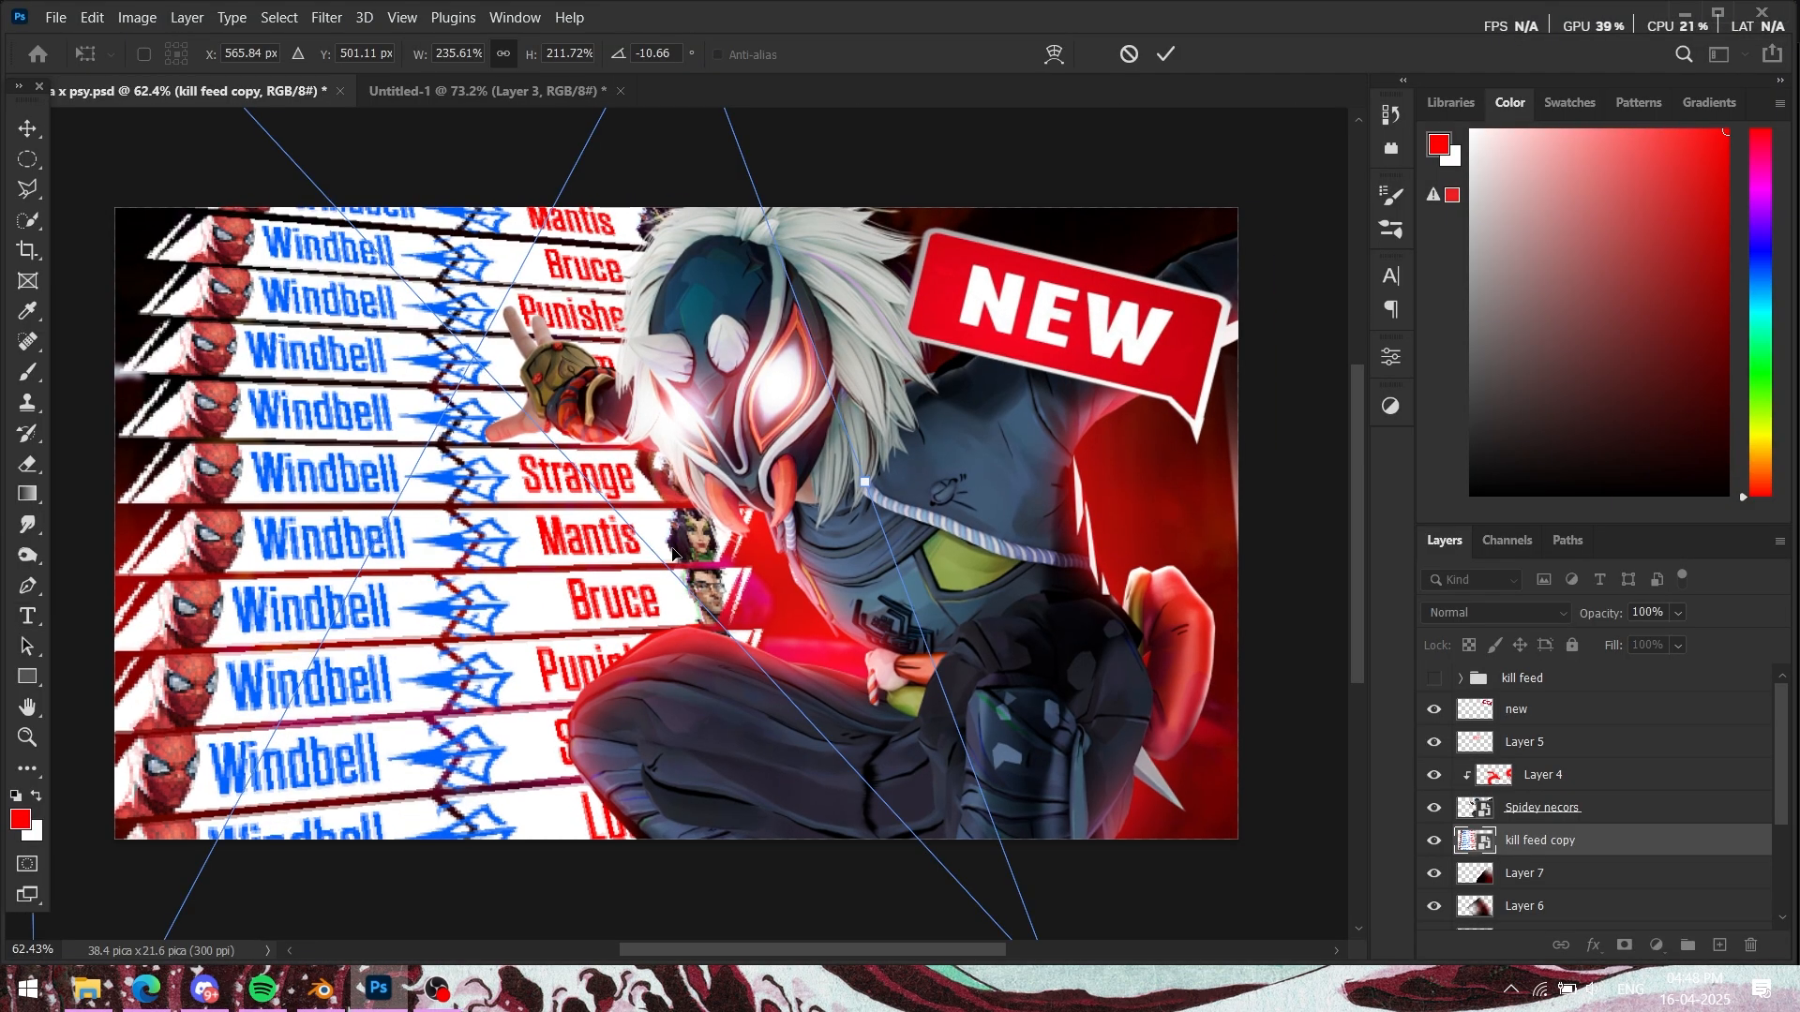
Step: Try a perspective adjustment on the upper edge of the kill feed stack and apply the transform
right_click(602, 560)
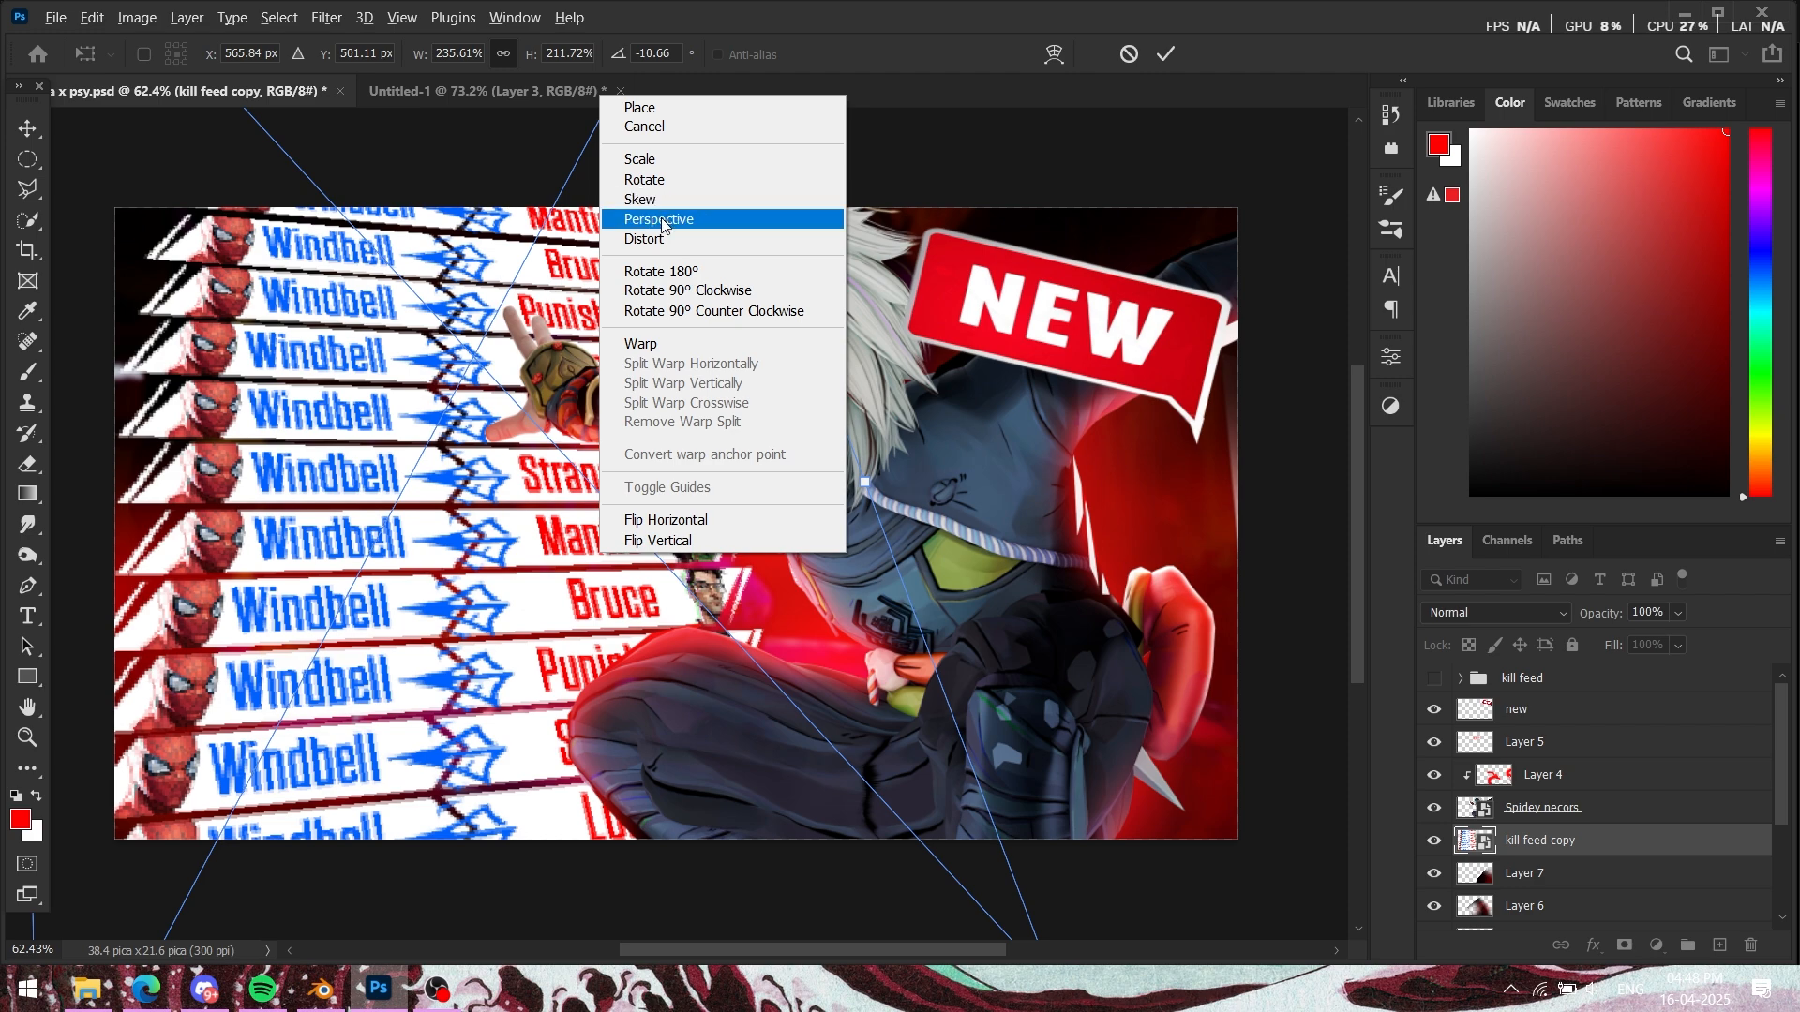
left_click(657, 219)
scroll(712, 387, "down", 3)
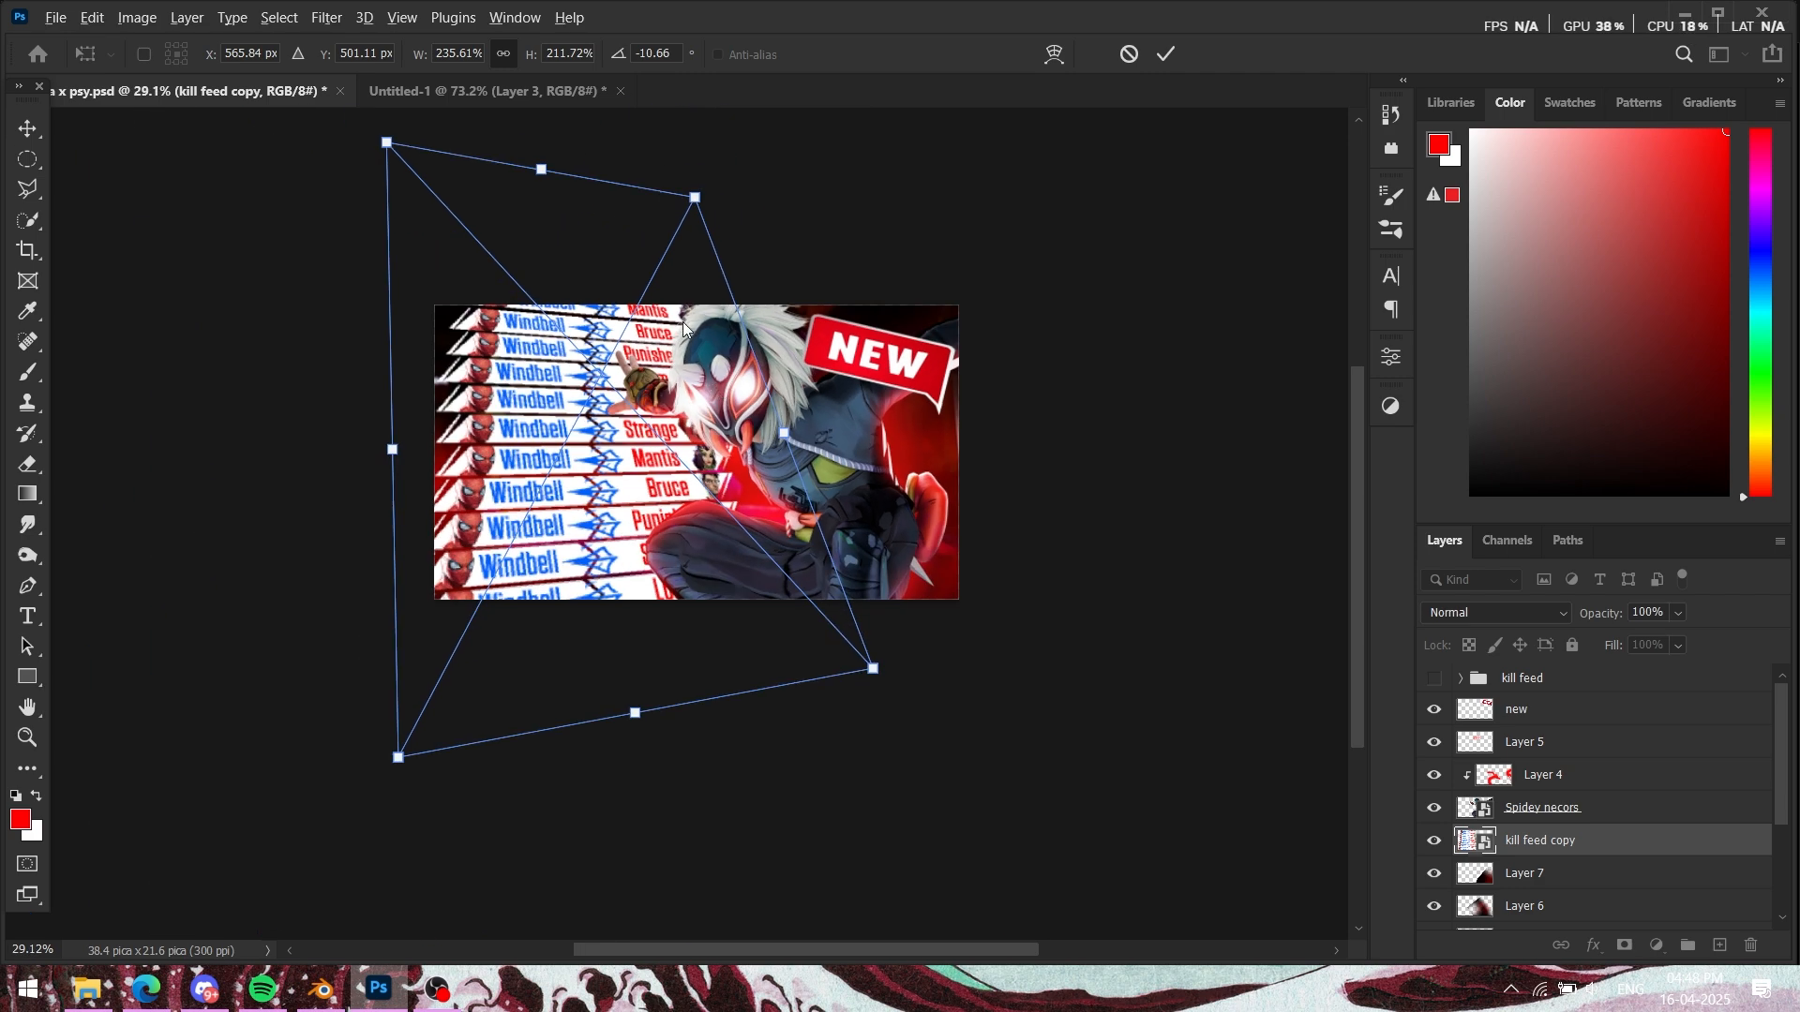
left_click_drag(541, 171, 539, 373)
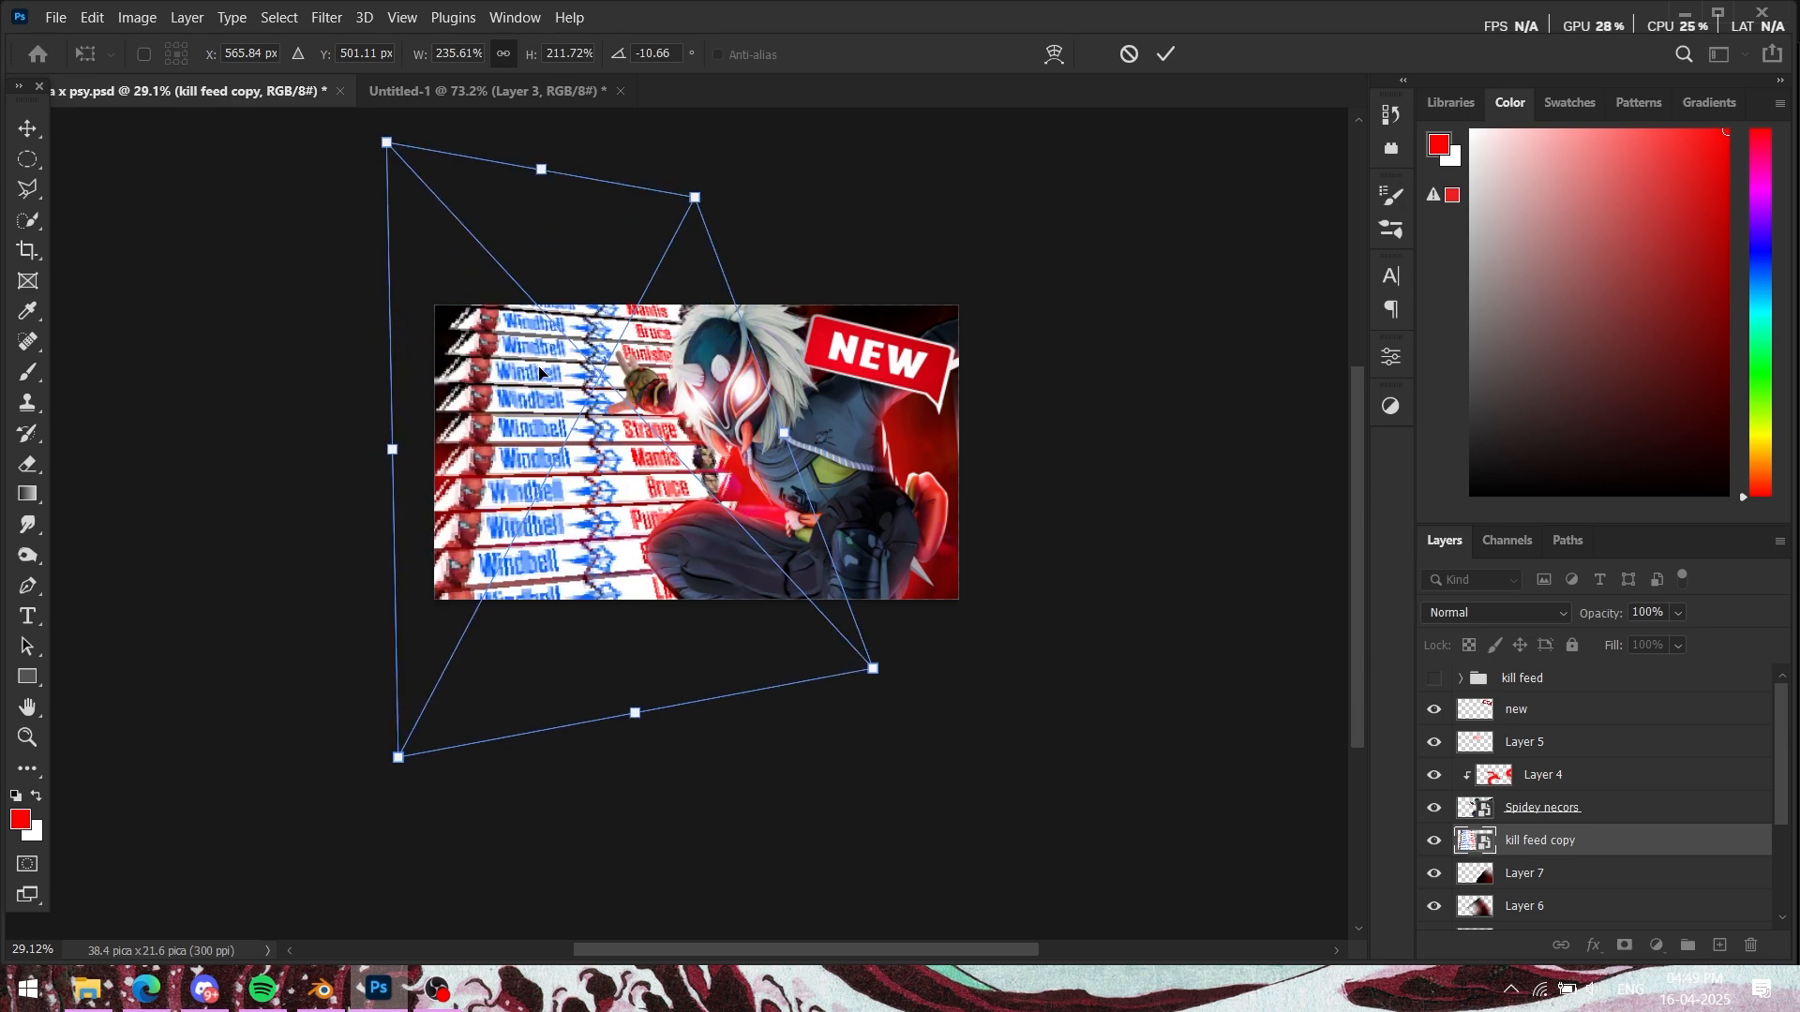
left_click(1166, 55)
scroll(750, 403, "up", 5)
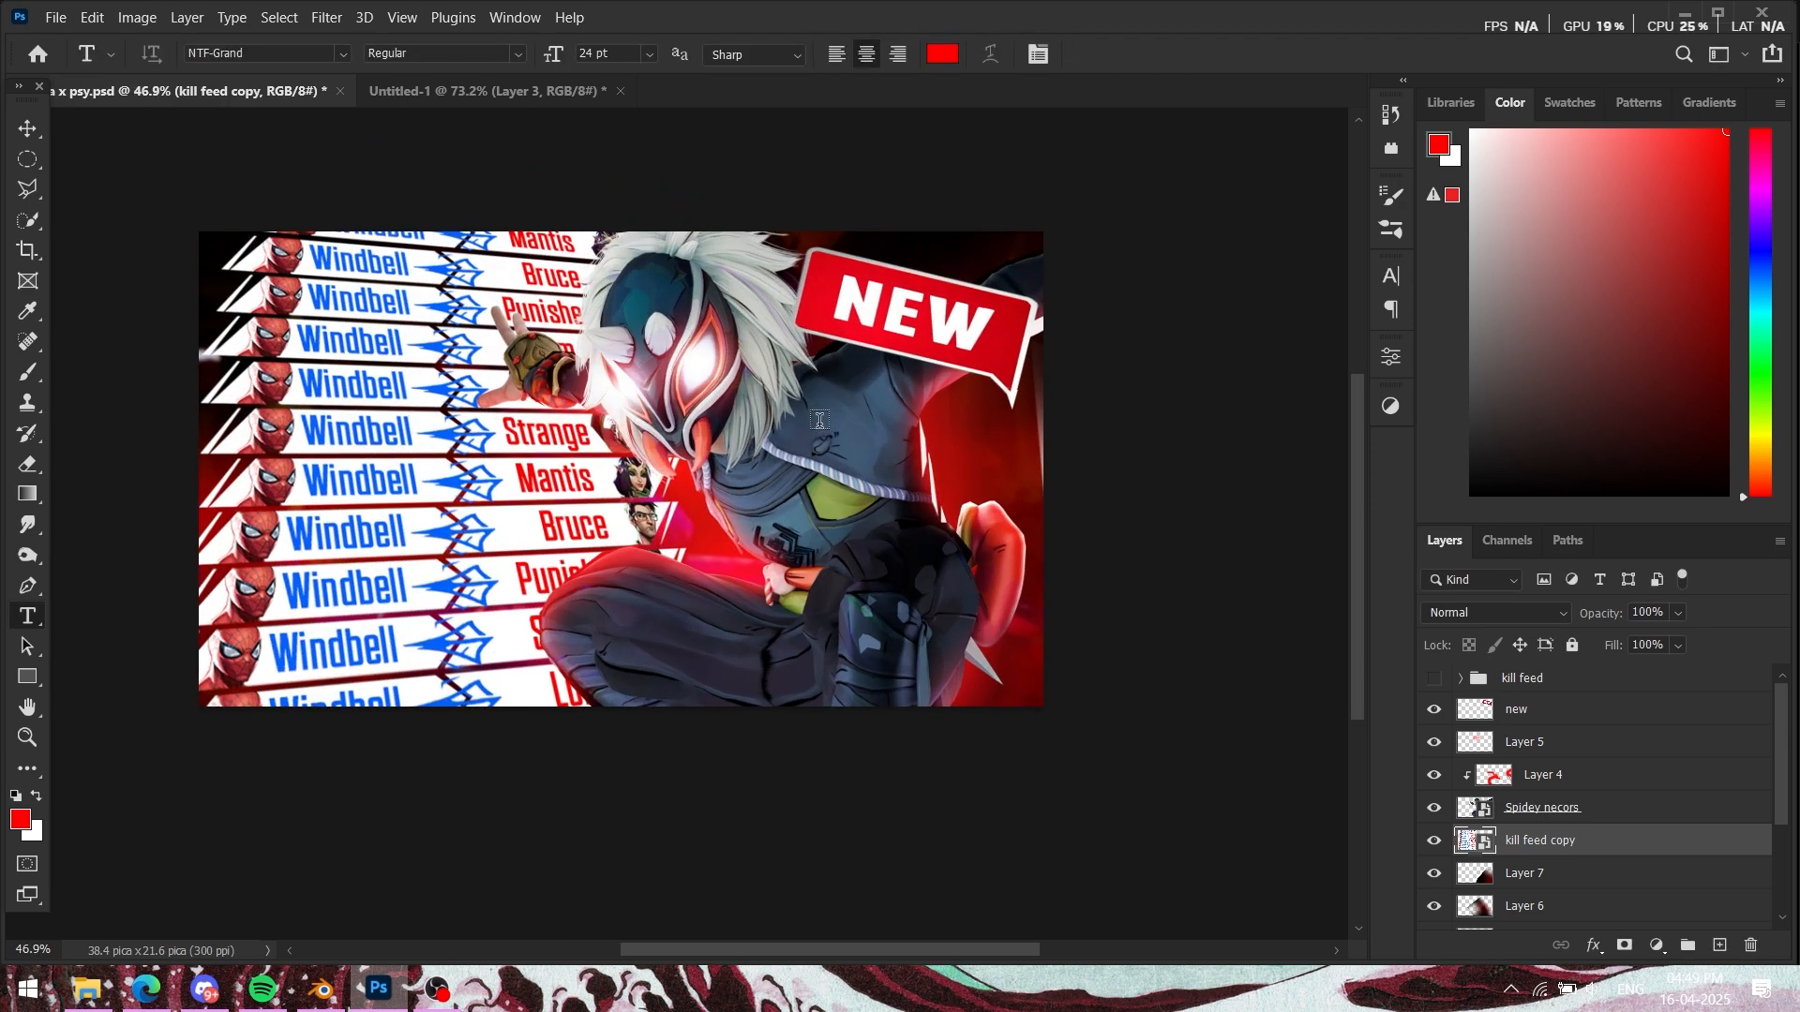
scroll(750, 403, "down", 3)
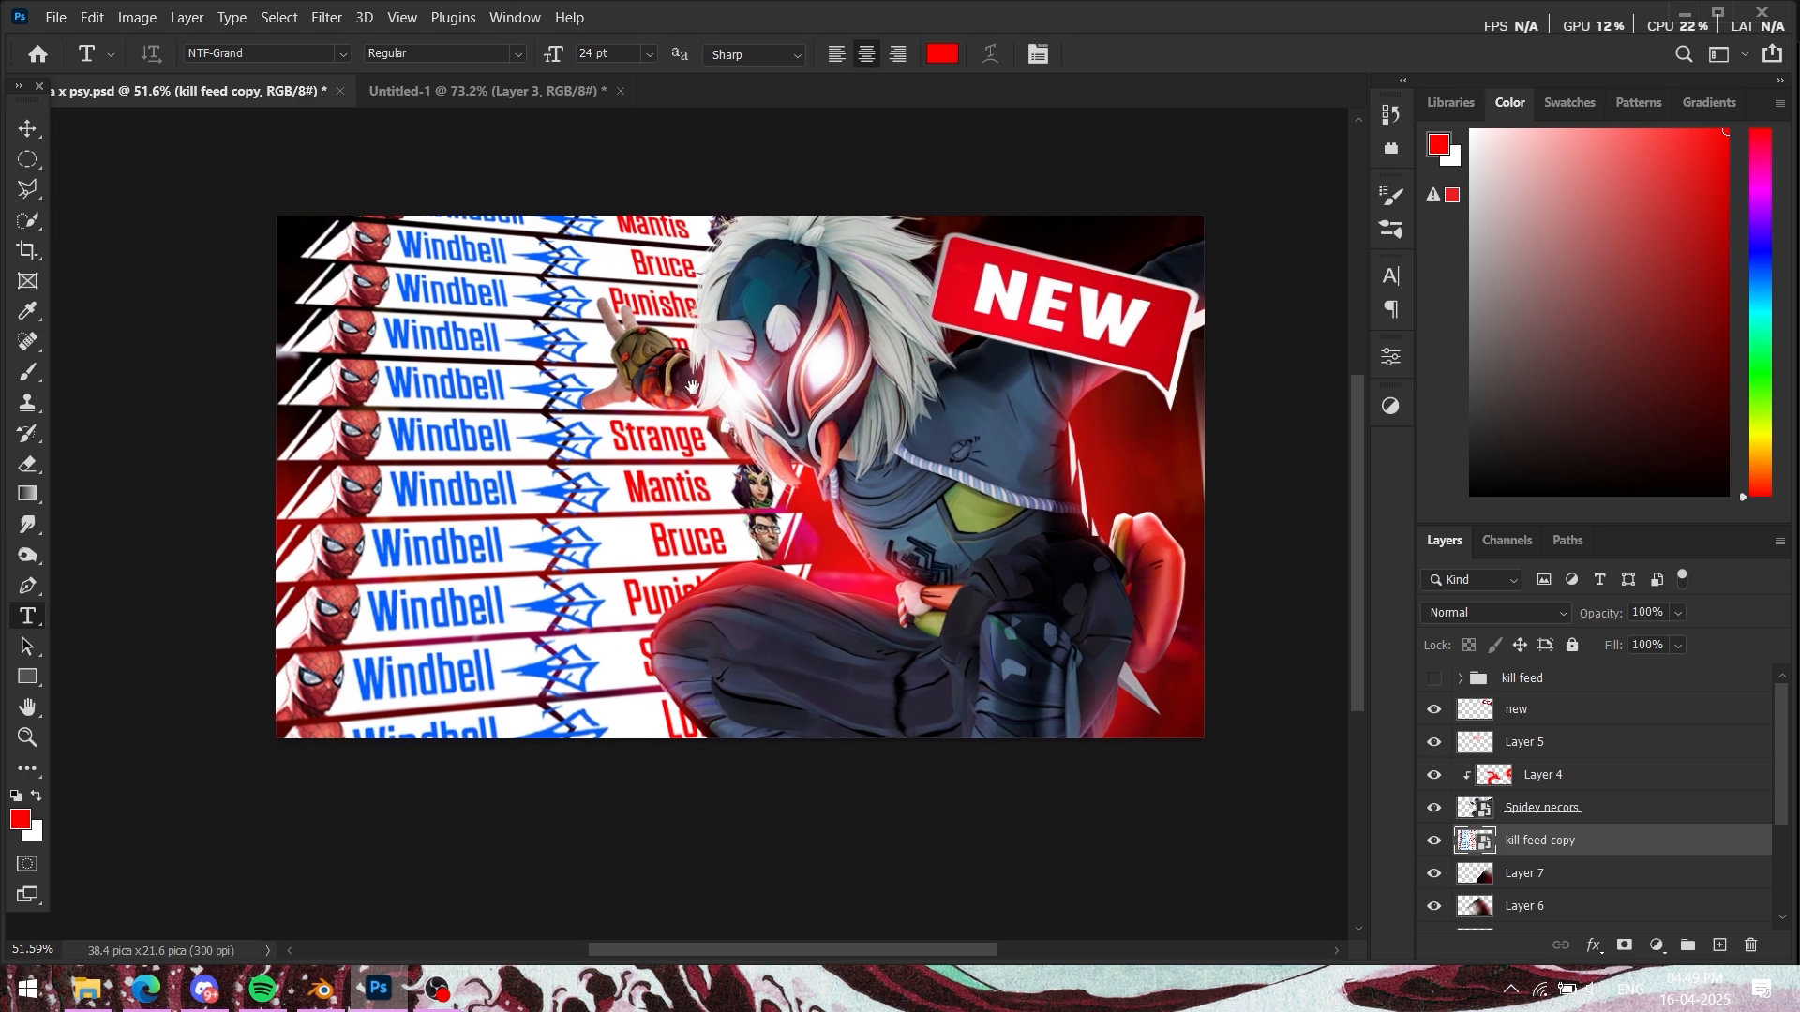
Step: Examine the reference thumbnail's kill feed perspective and shading, and return to the working document
left_click(508, 92)
scroll(897, 478, "down", 2)
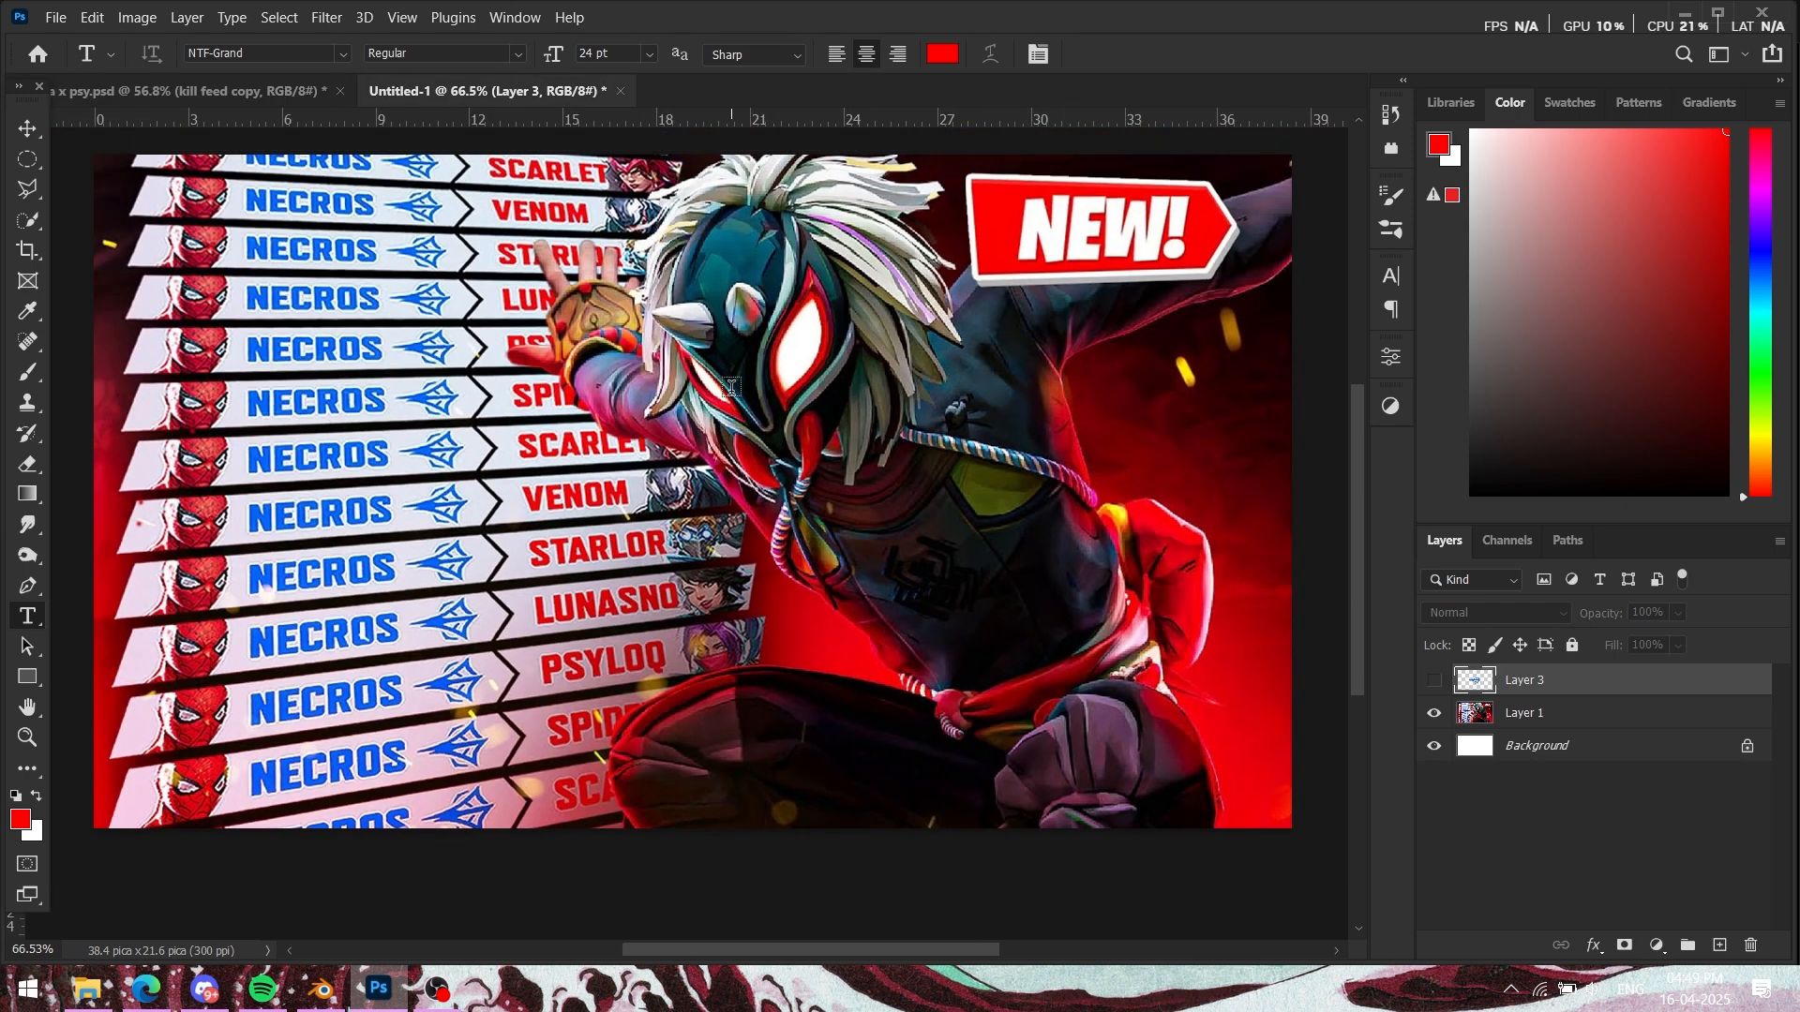
scroll(898, 478, "down", 1)
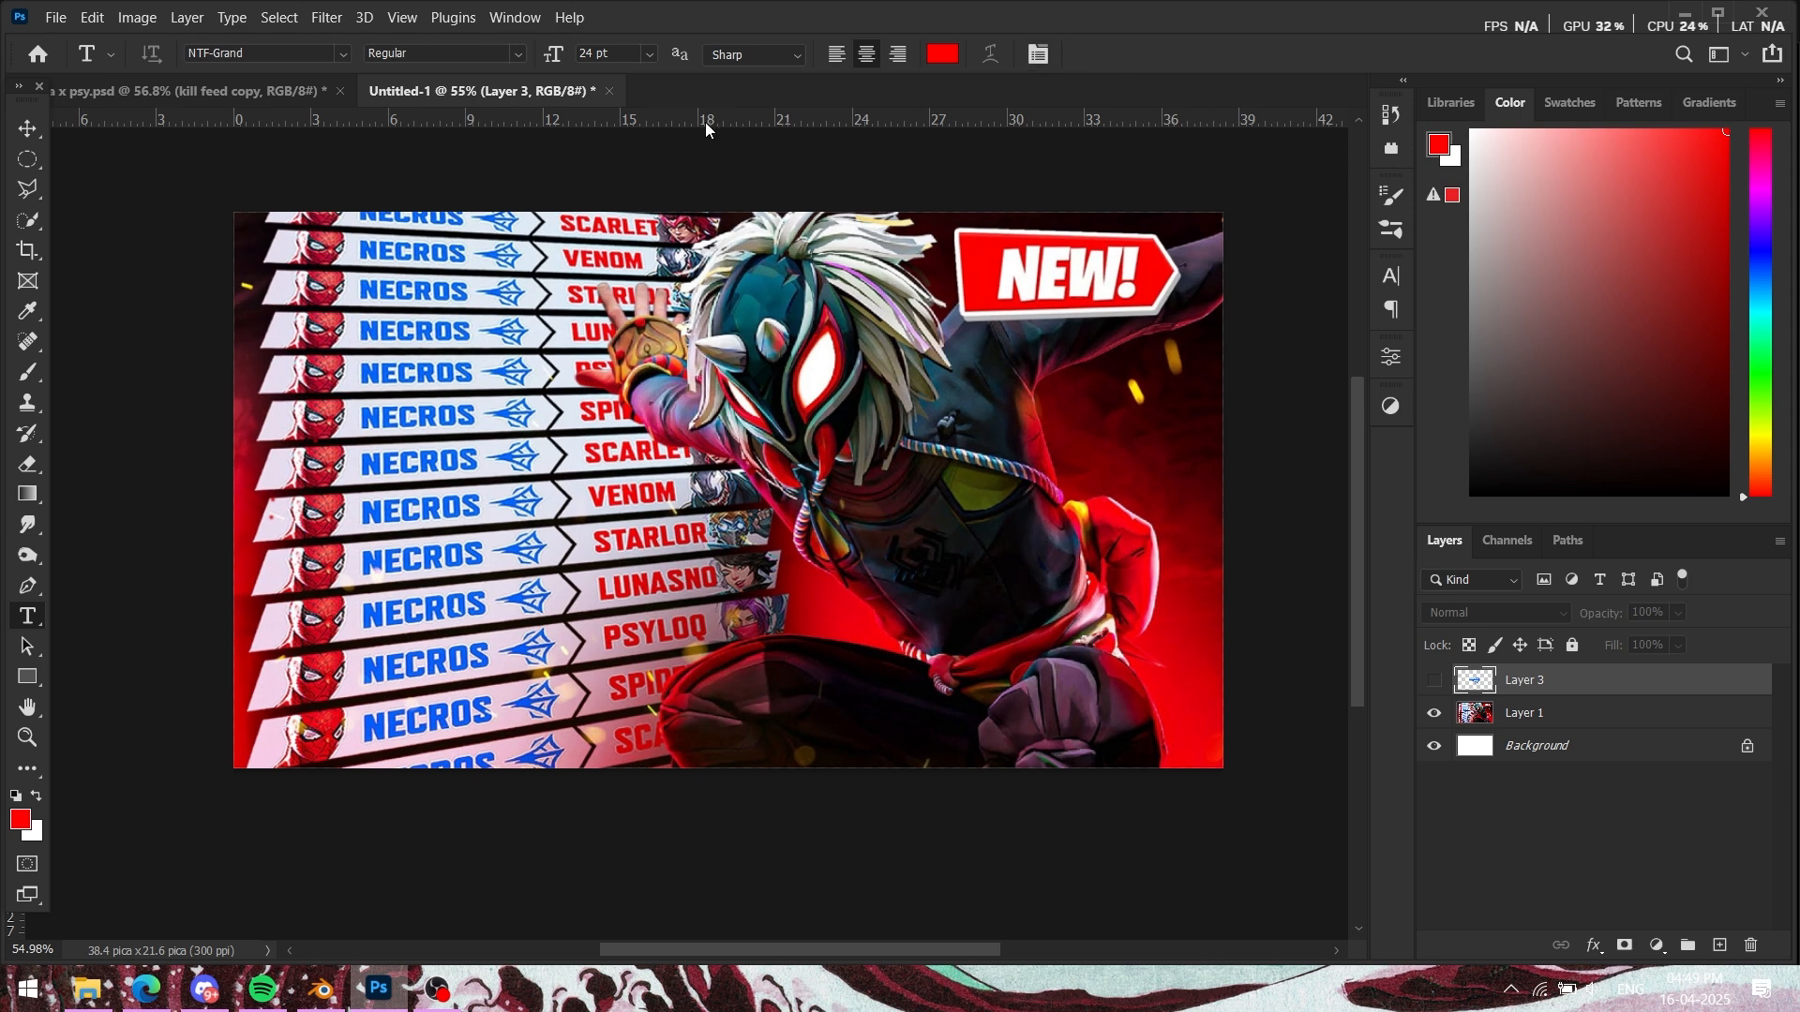
left_click(255, 102)
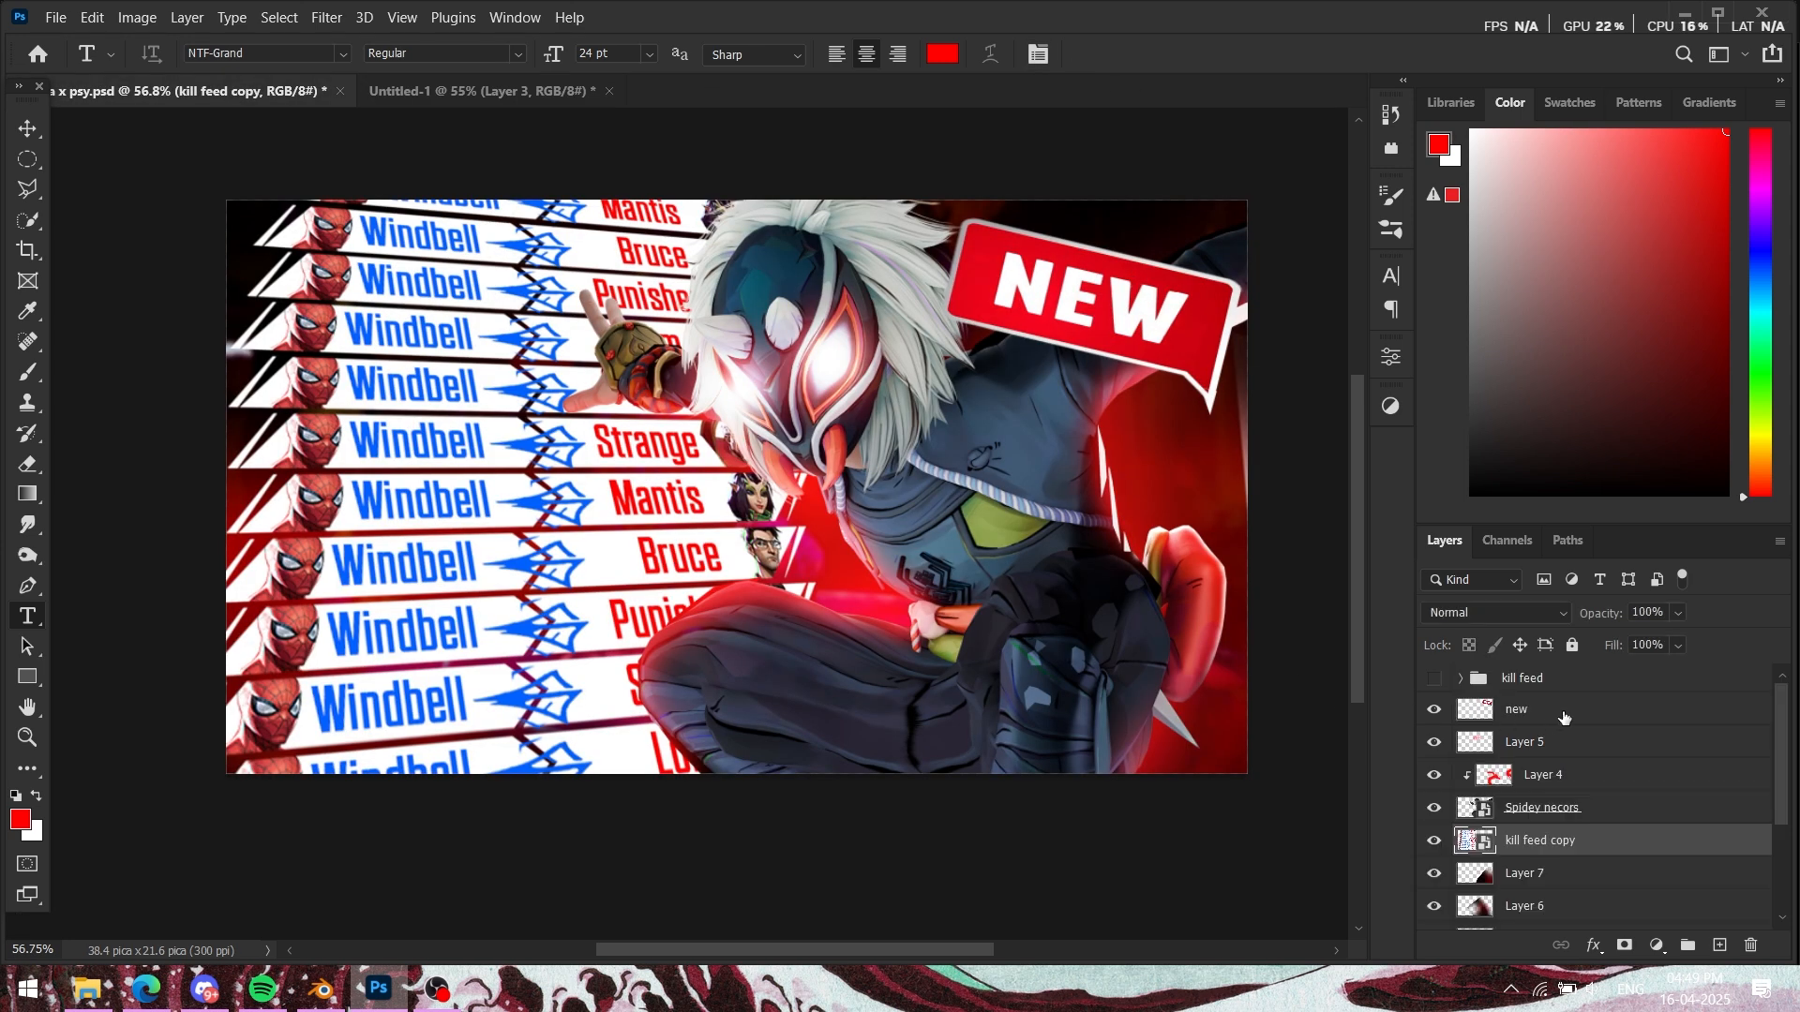
Step: Add a new layer above the "new" layer and draw a black-to-transparent linear gradient from below the canvas up to about its middle
left_click(1552, 709)
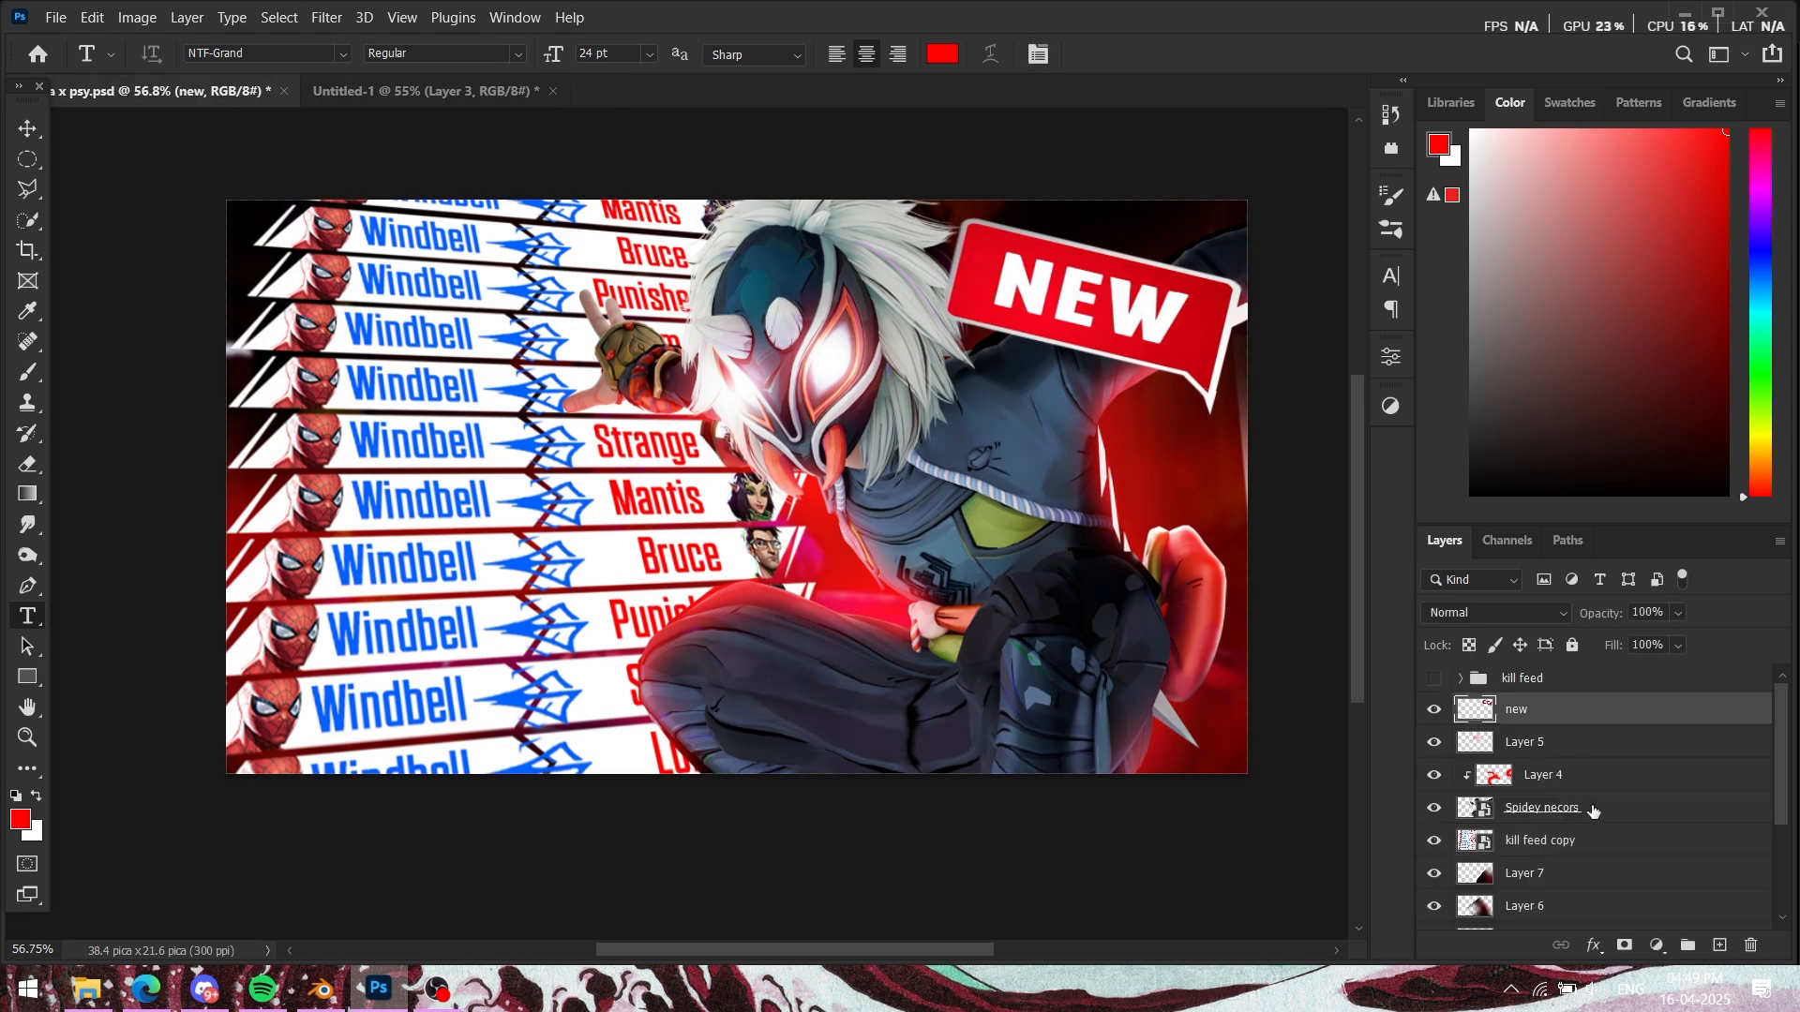
left_click(1718, 947)
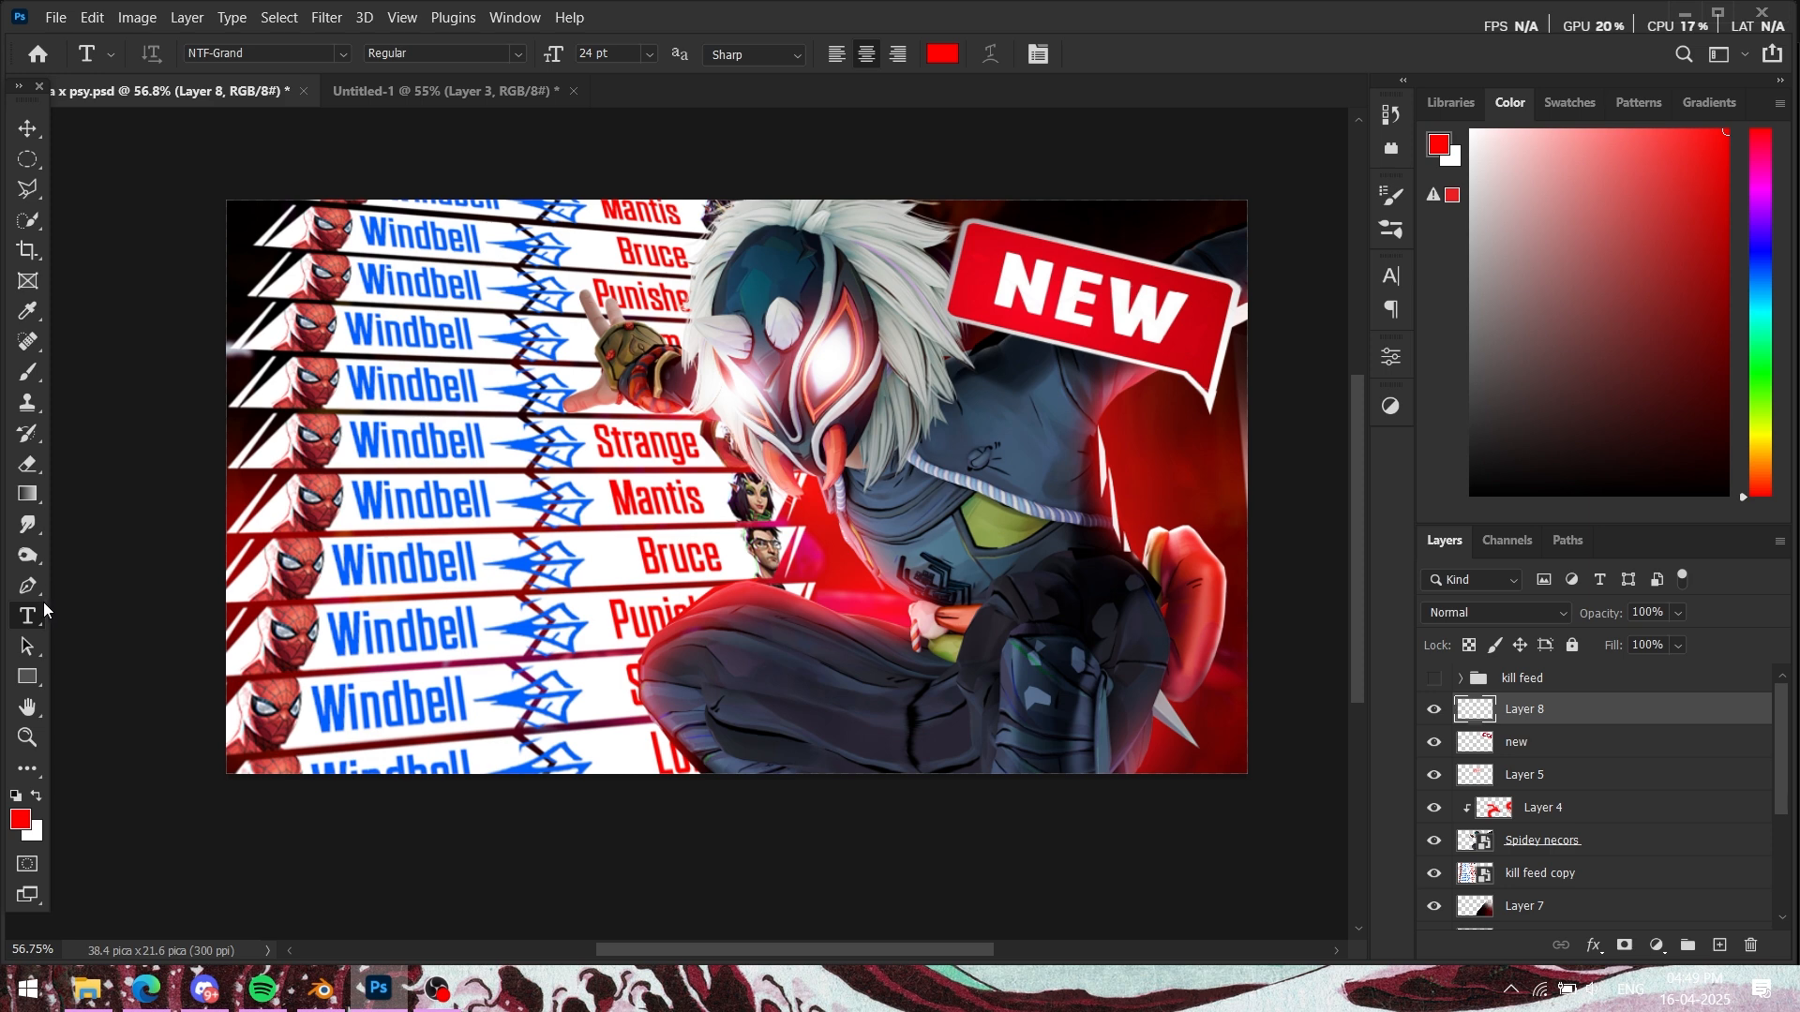
key("g")
key("d")
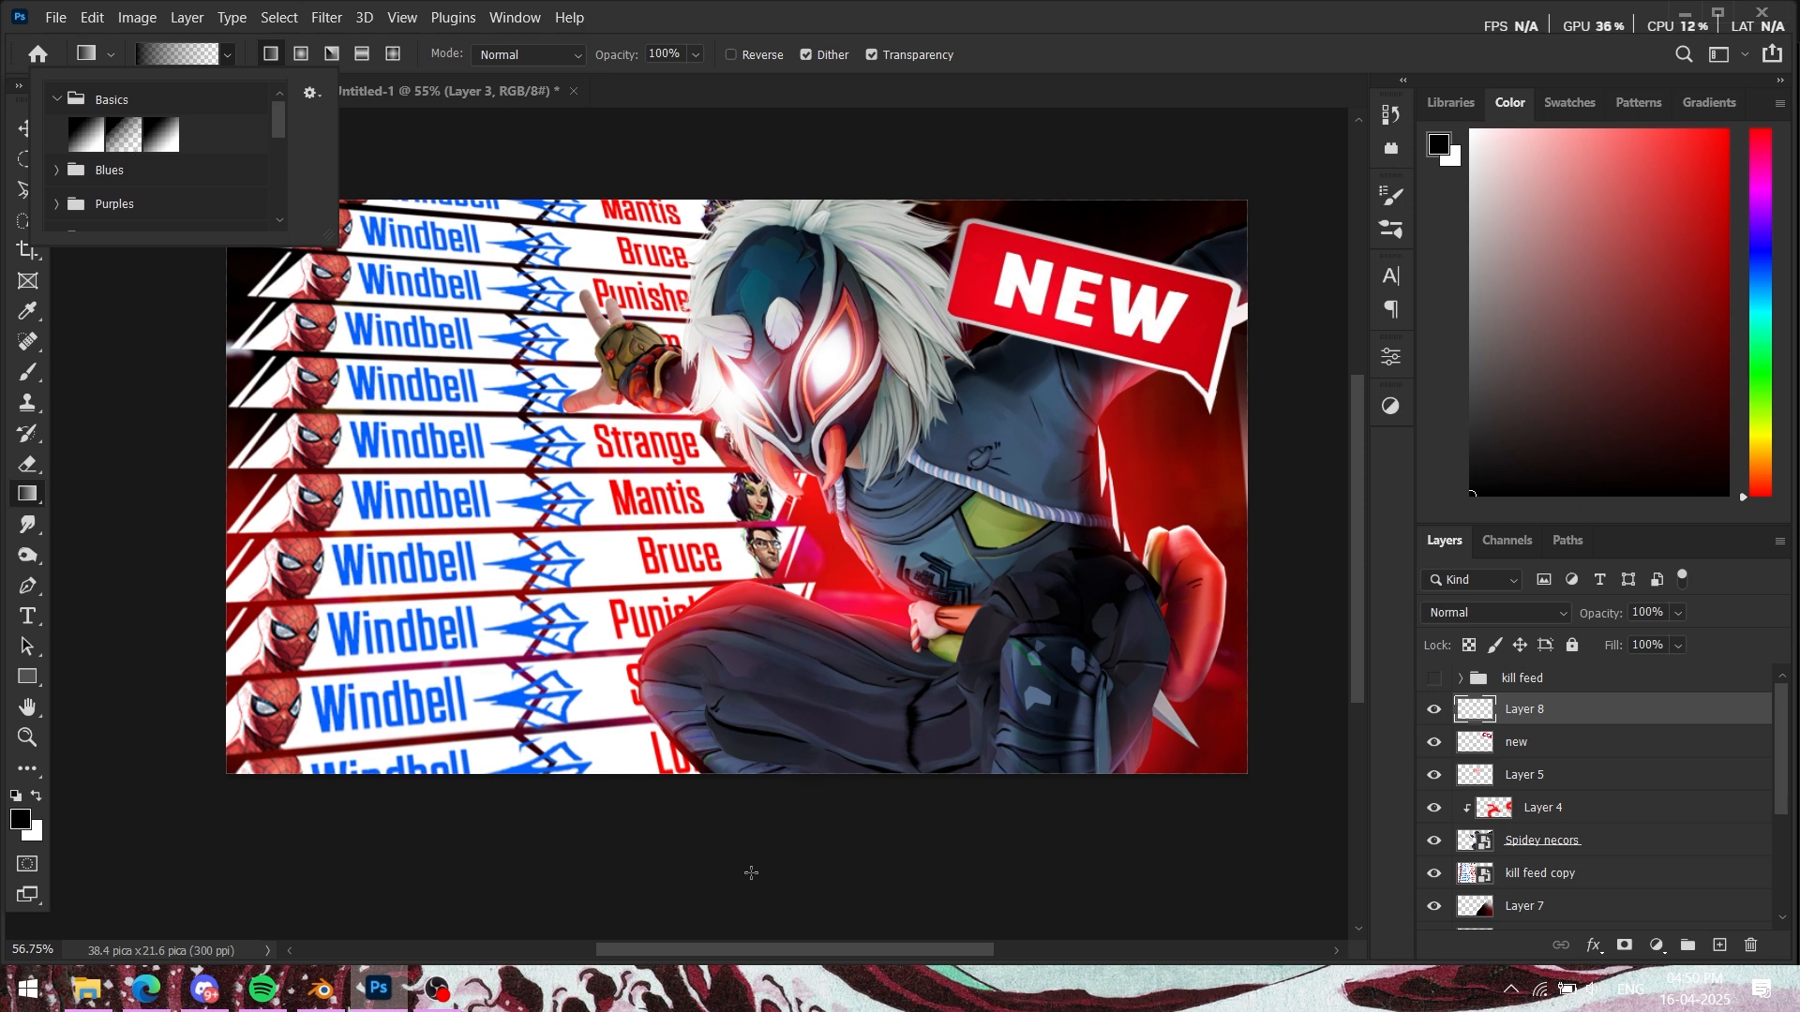
left_click_drag(751, 873, 742, 559)
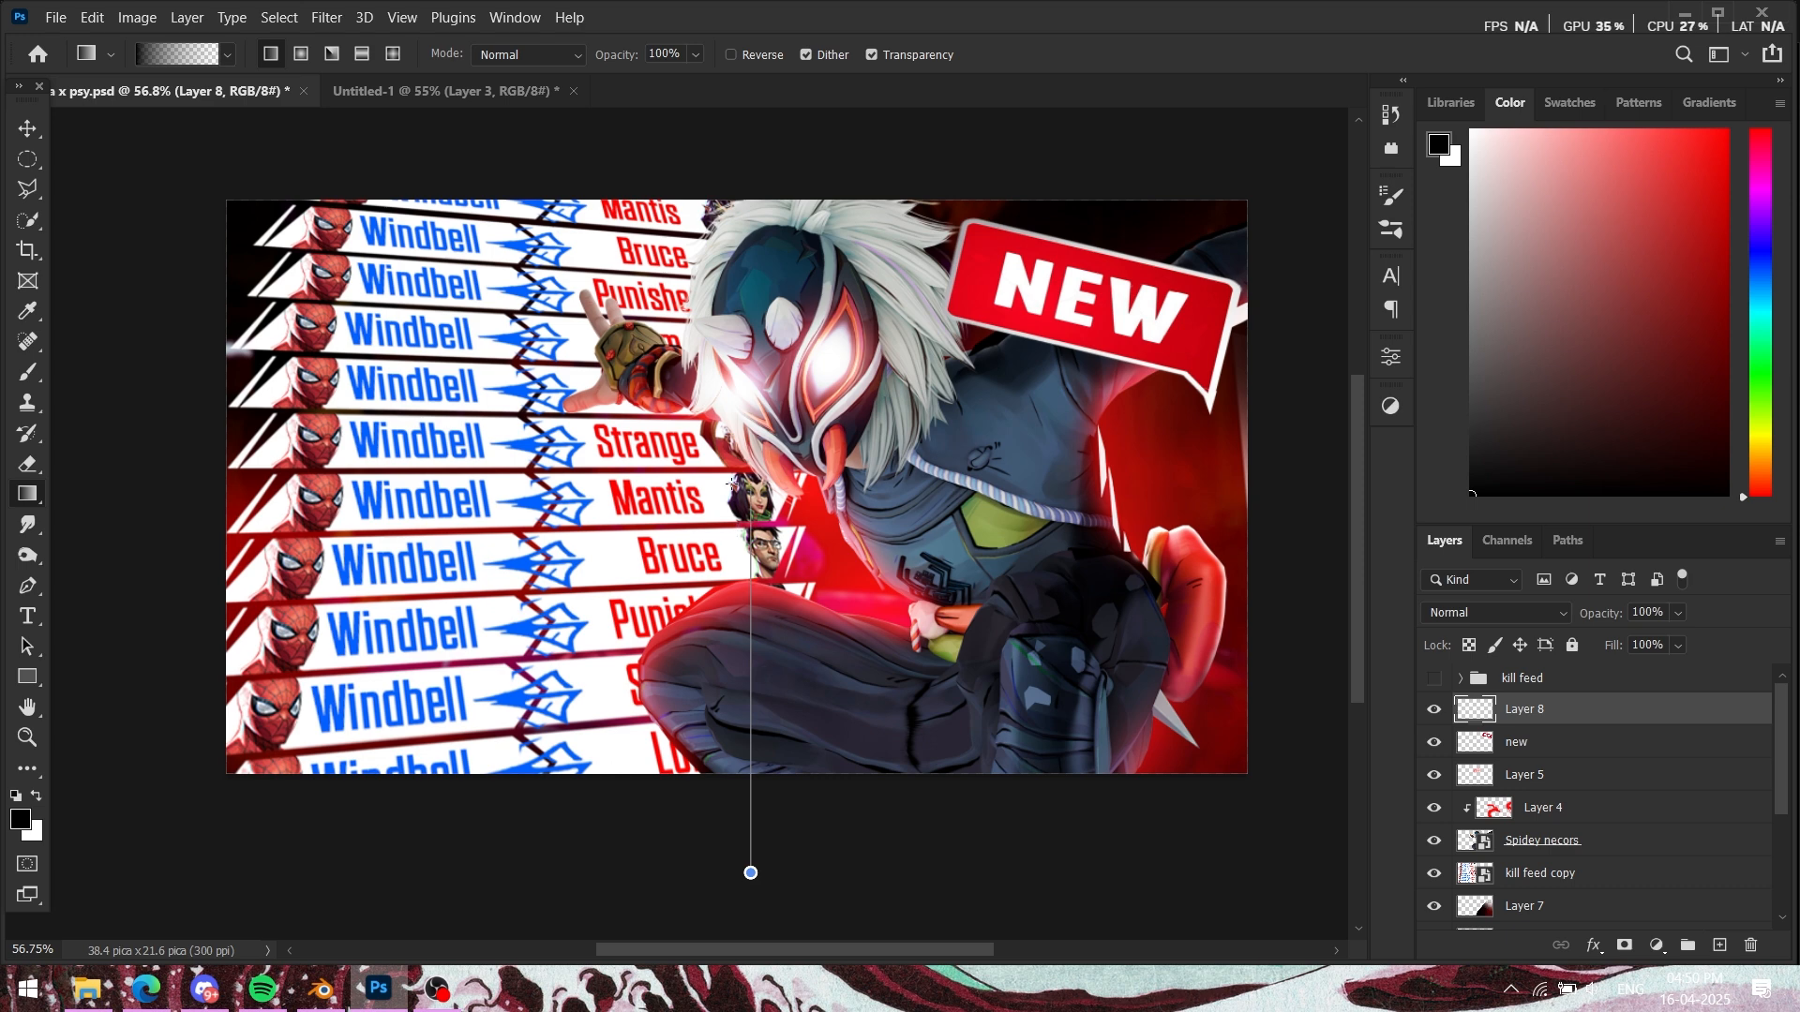
left_click_drag(733, 483, 732, 482)
Step: Compare the darkened lower part with the reference thumbnail and examine the reference's glowing sparks around the character
scroll(998, 515, "up", 2)
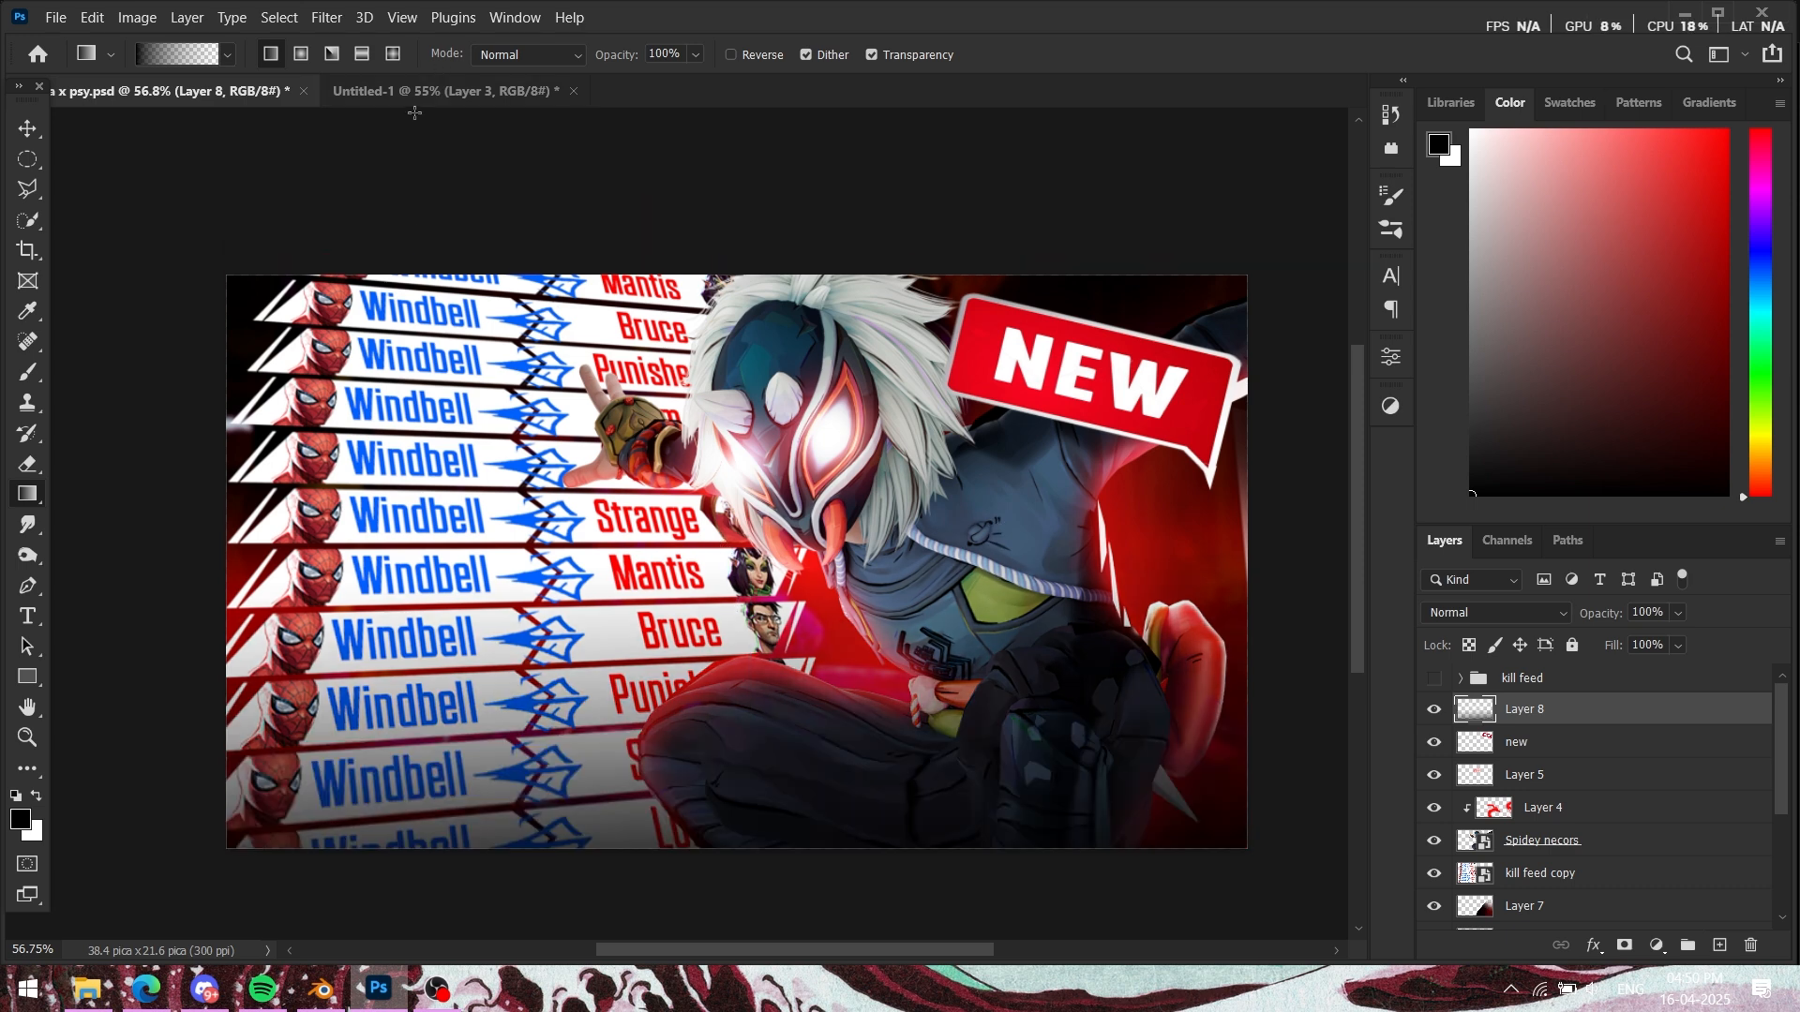
scroll(734, 518, "down", 2)
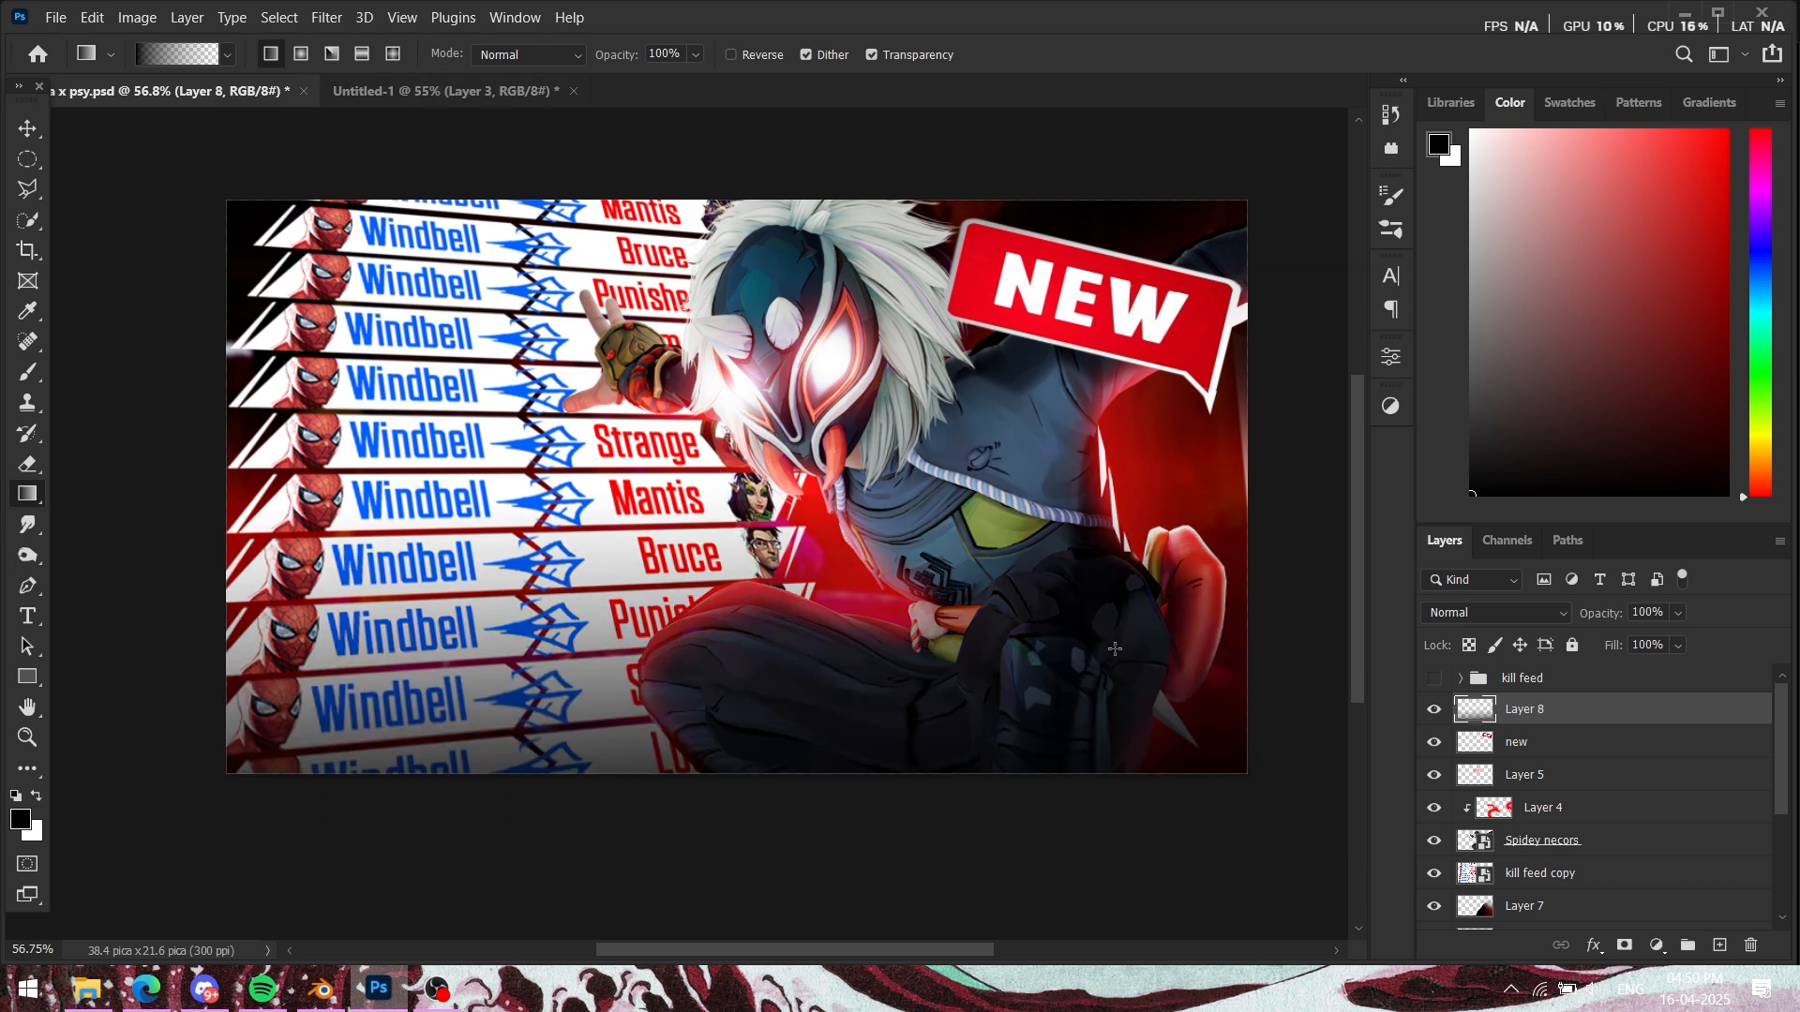
left_click(430, 90)
left_click(217, 87)
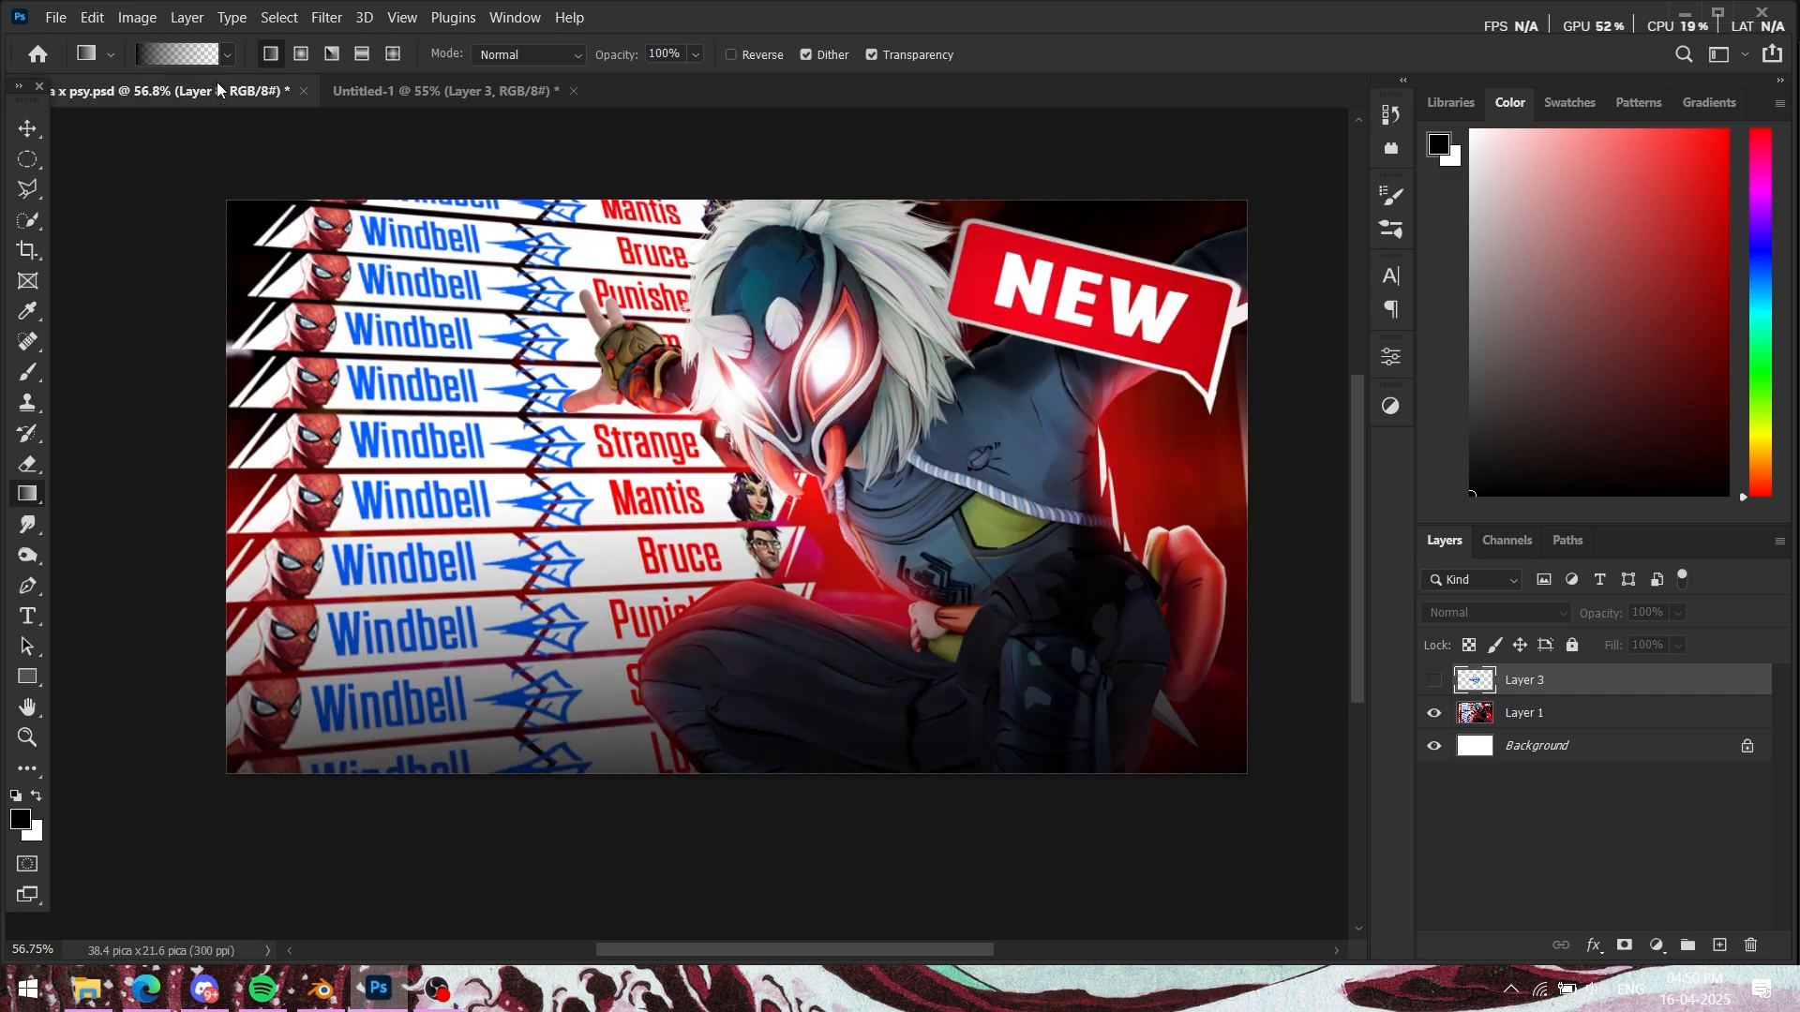
left_click(411, 90)
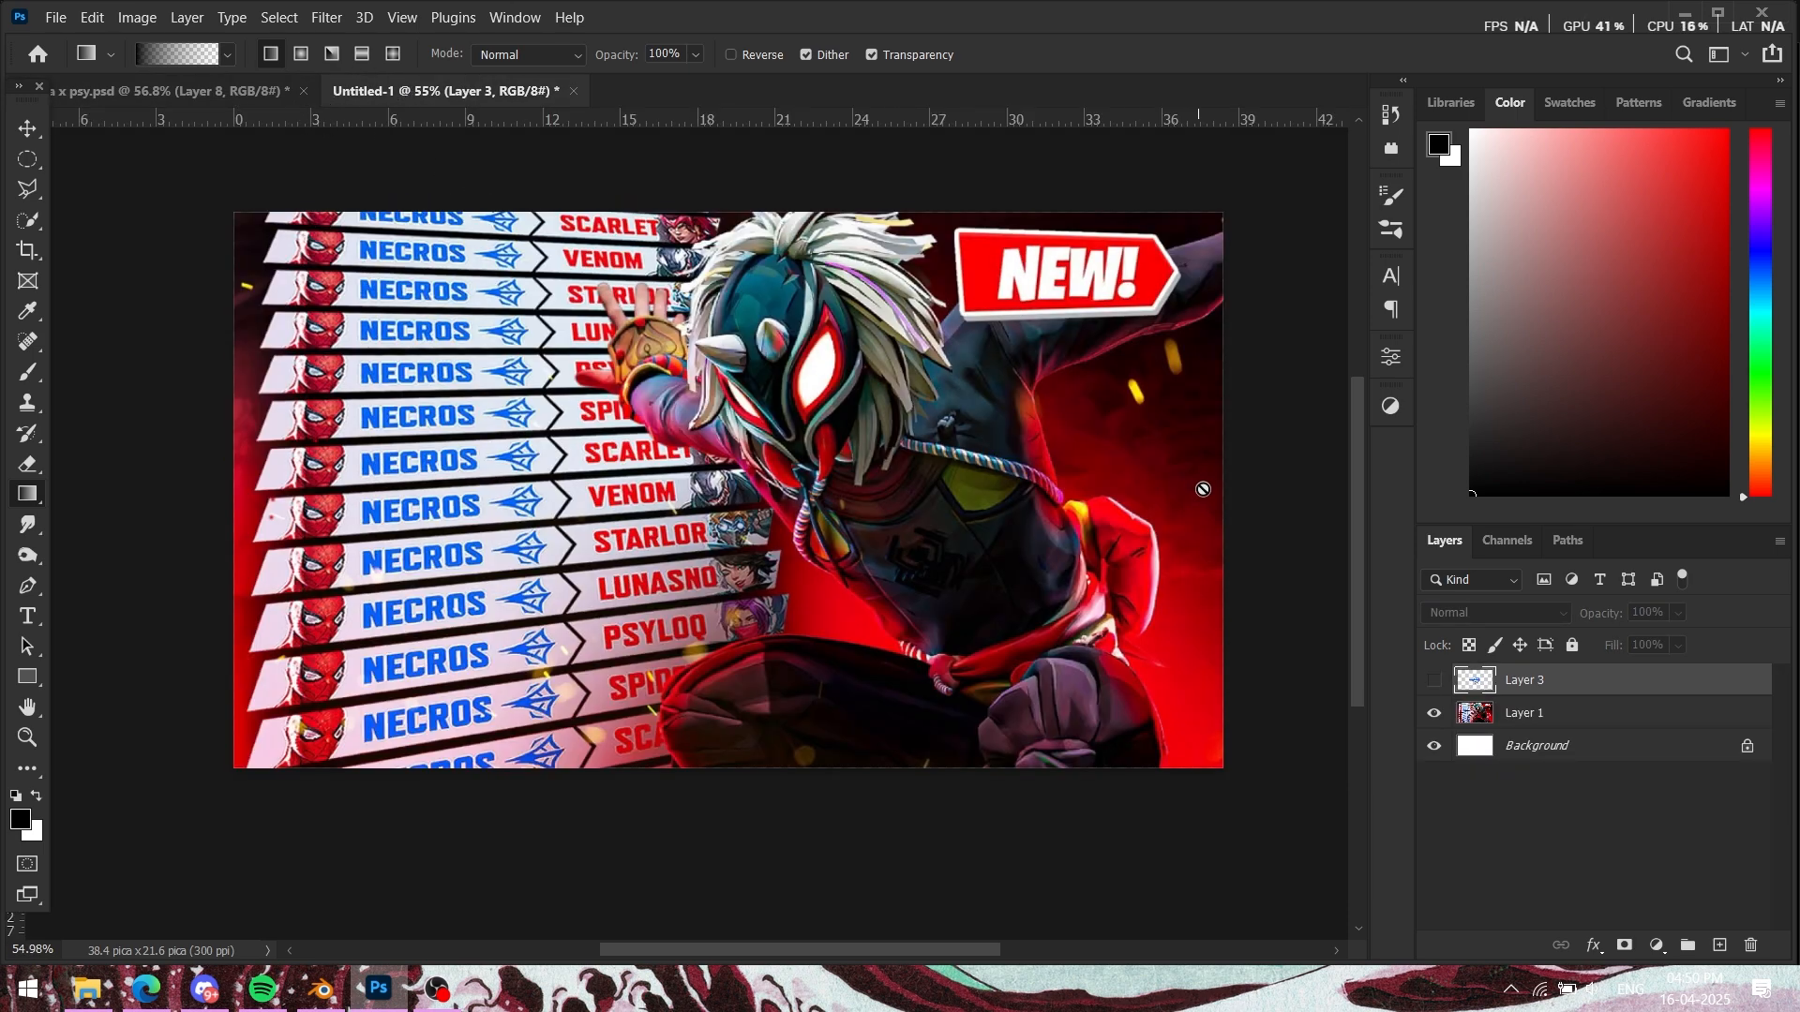
scroll(1130, 291, "up", 4)
scroll(1130, 292, "up", 1)
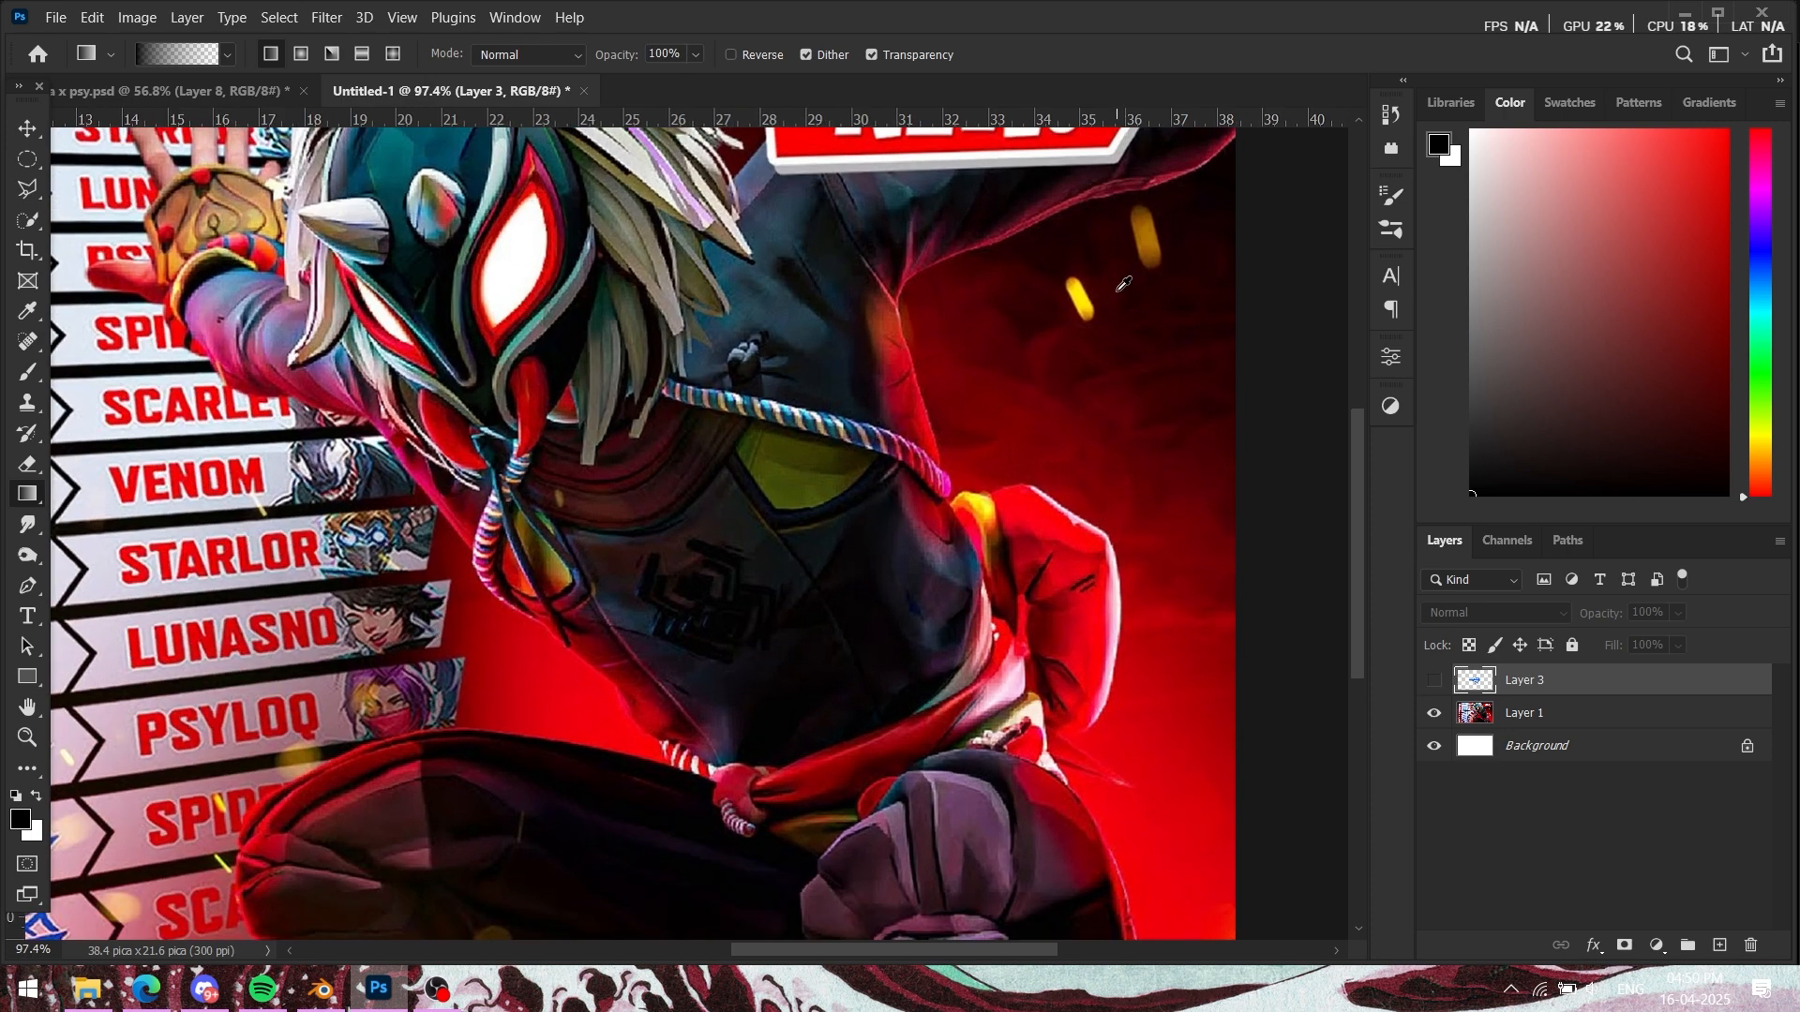
scroll(1116, 291, "down", 4)
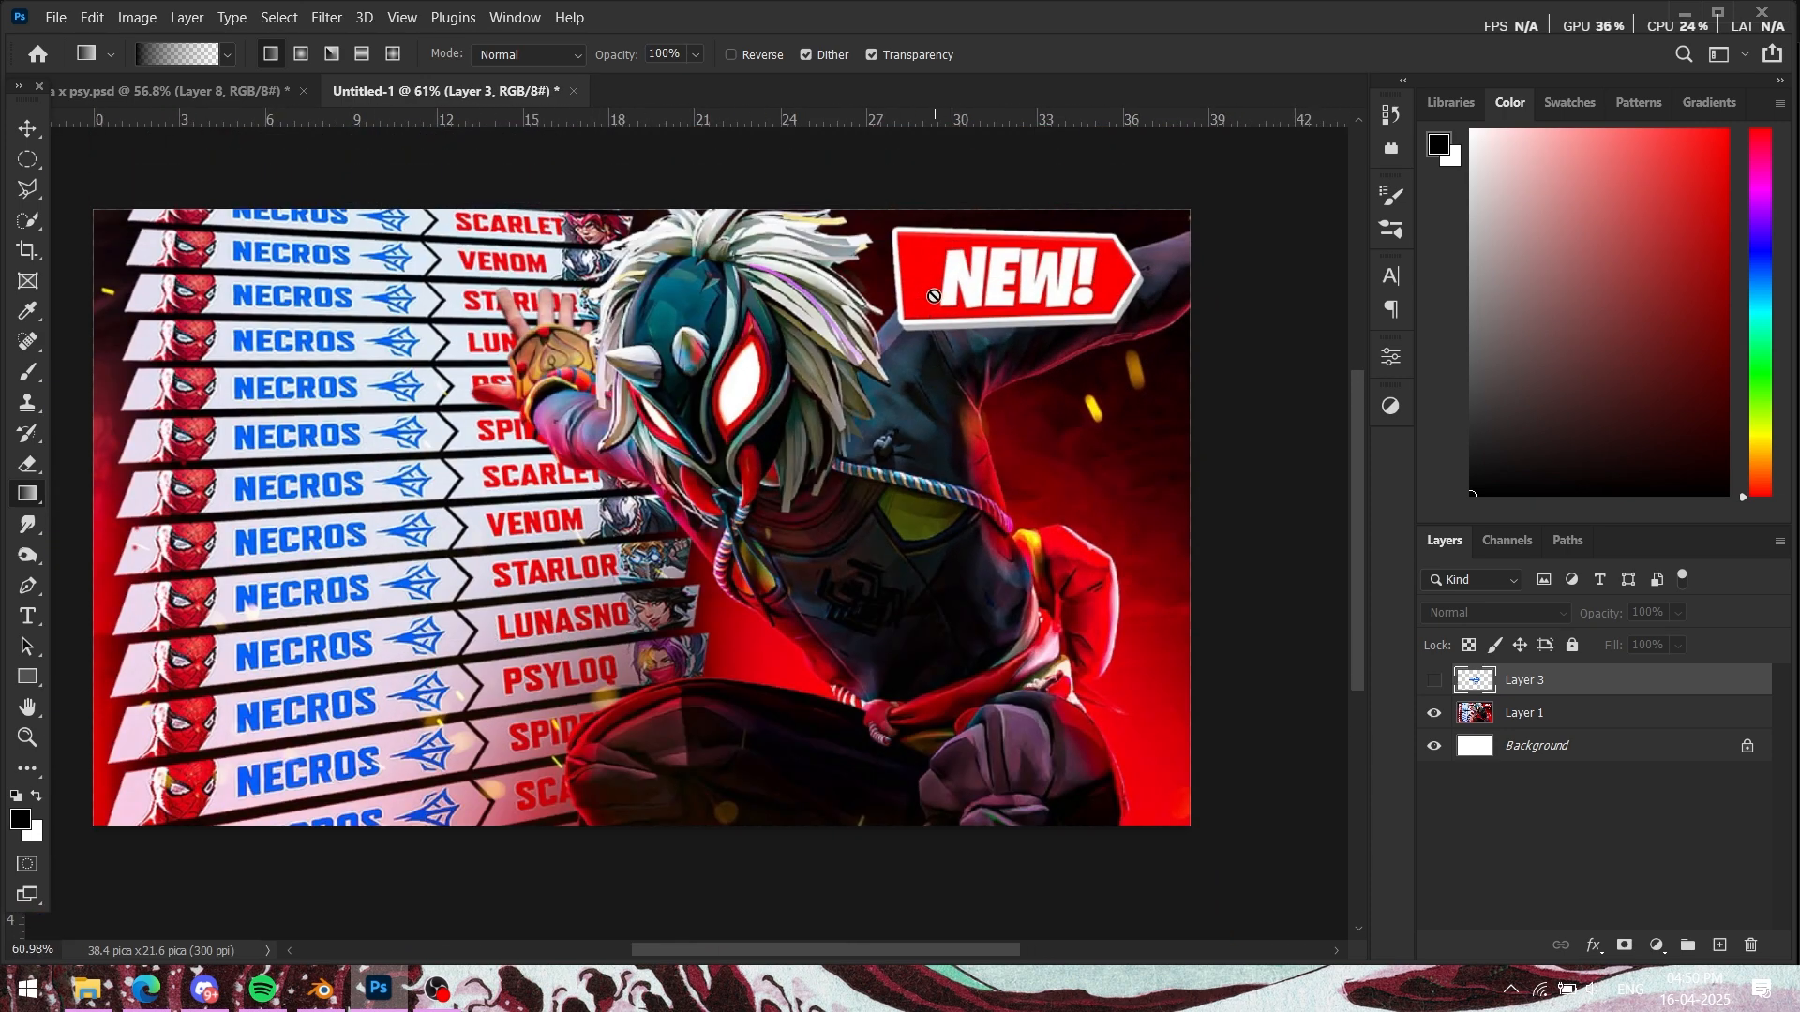
Step: Copy the fire sparks overlay image from the browser and paste it above Layer 7 in the working document
key("alt+Tab")
right_click(696, 404)
left_click(779, 496)
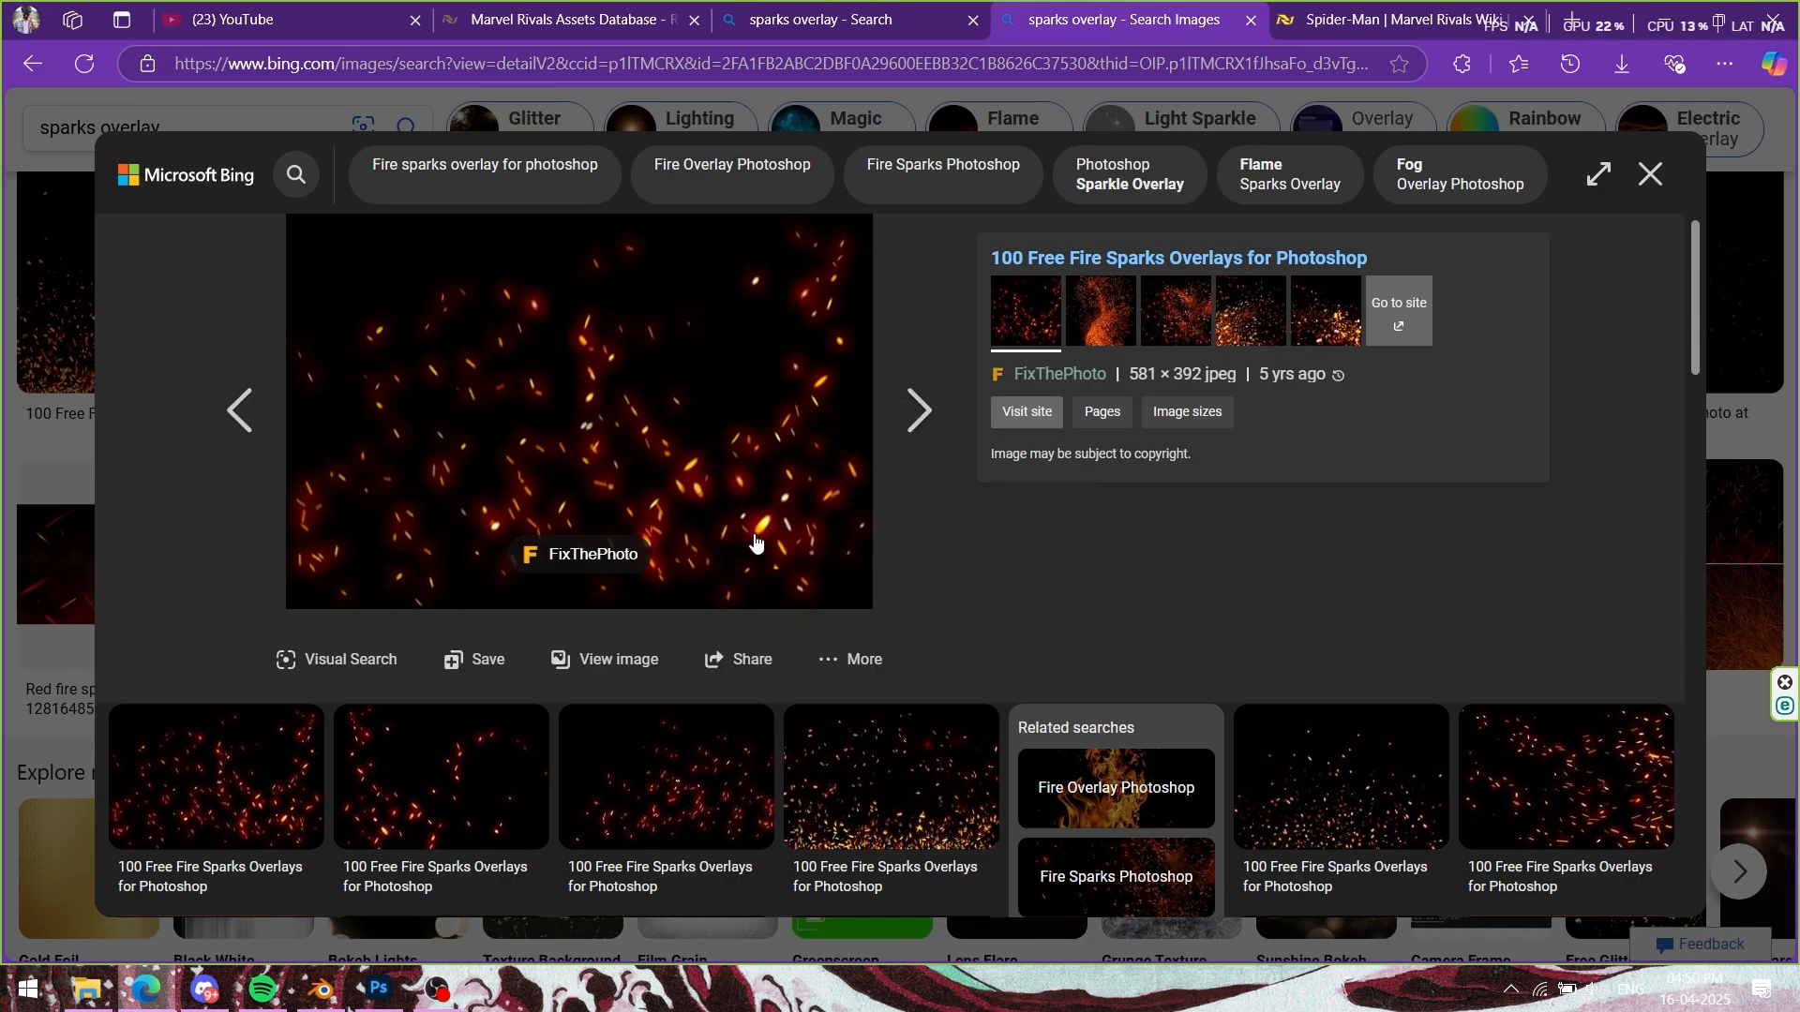
left_click(372, 1002)
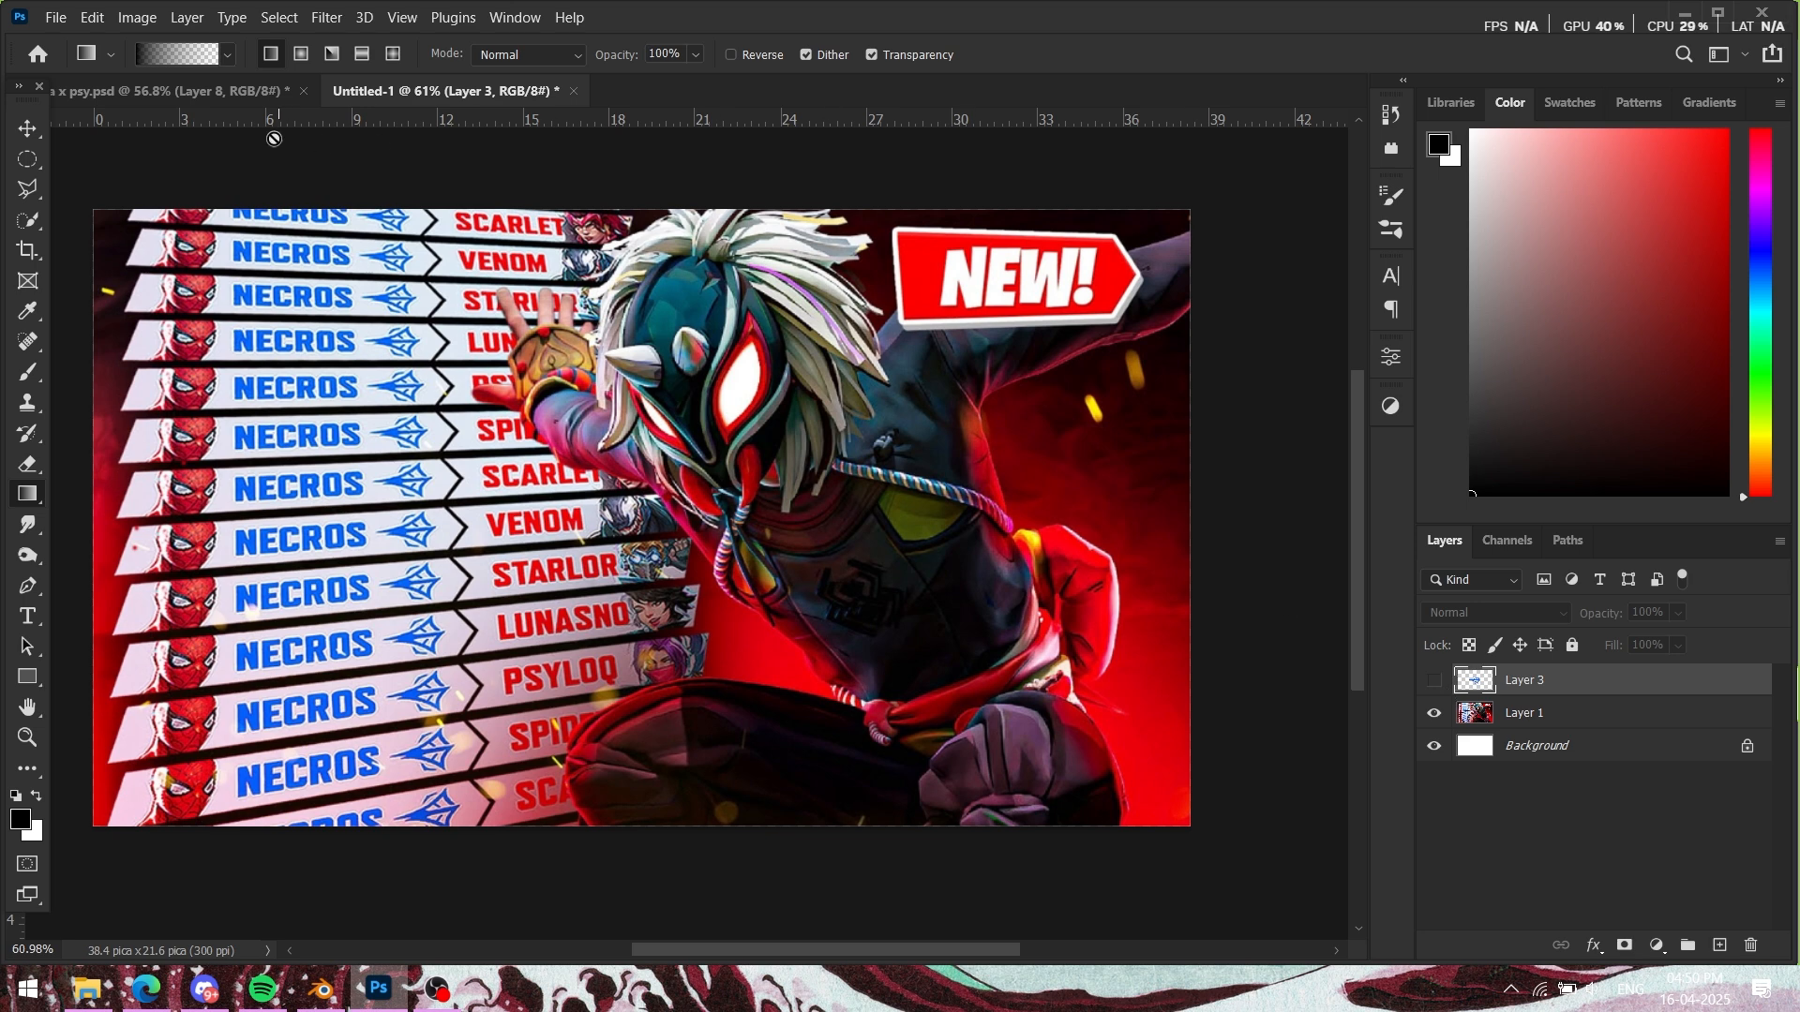
left_click(226, 101)
scroll(1518, 842, "down", 2)
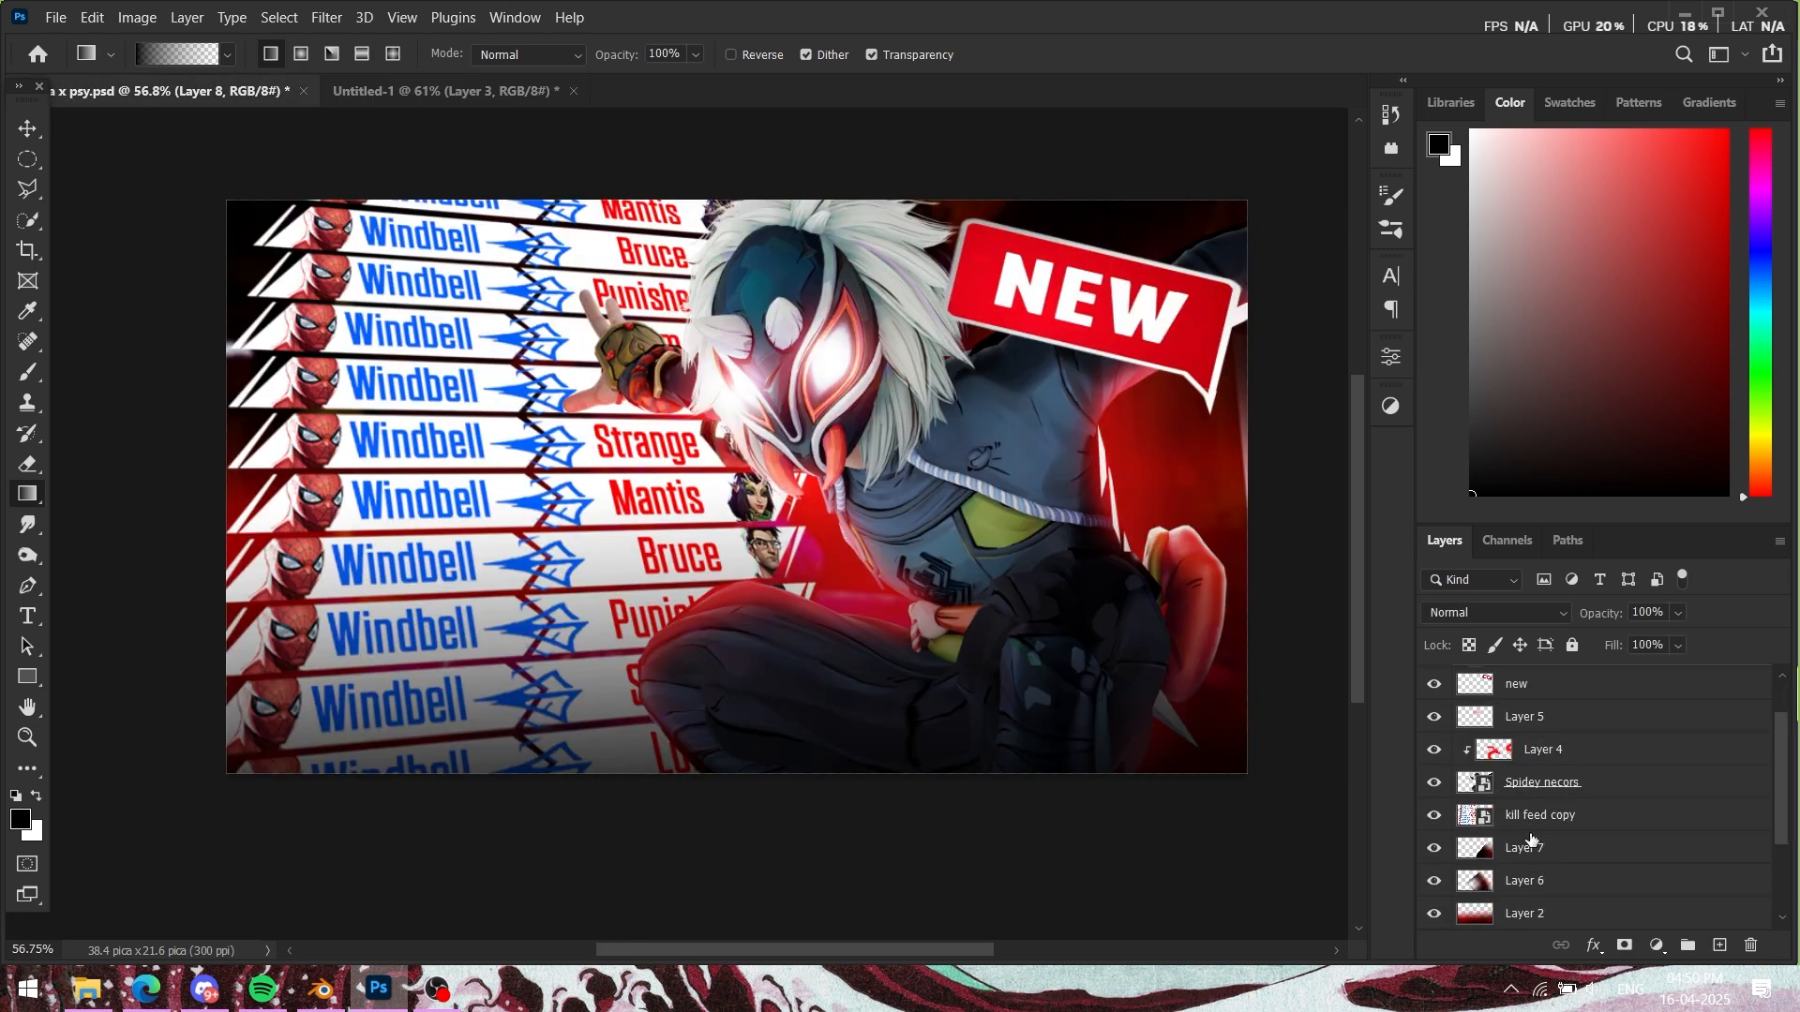
left_click(1558, 853)
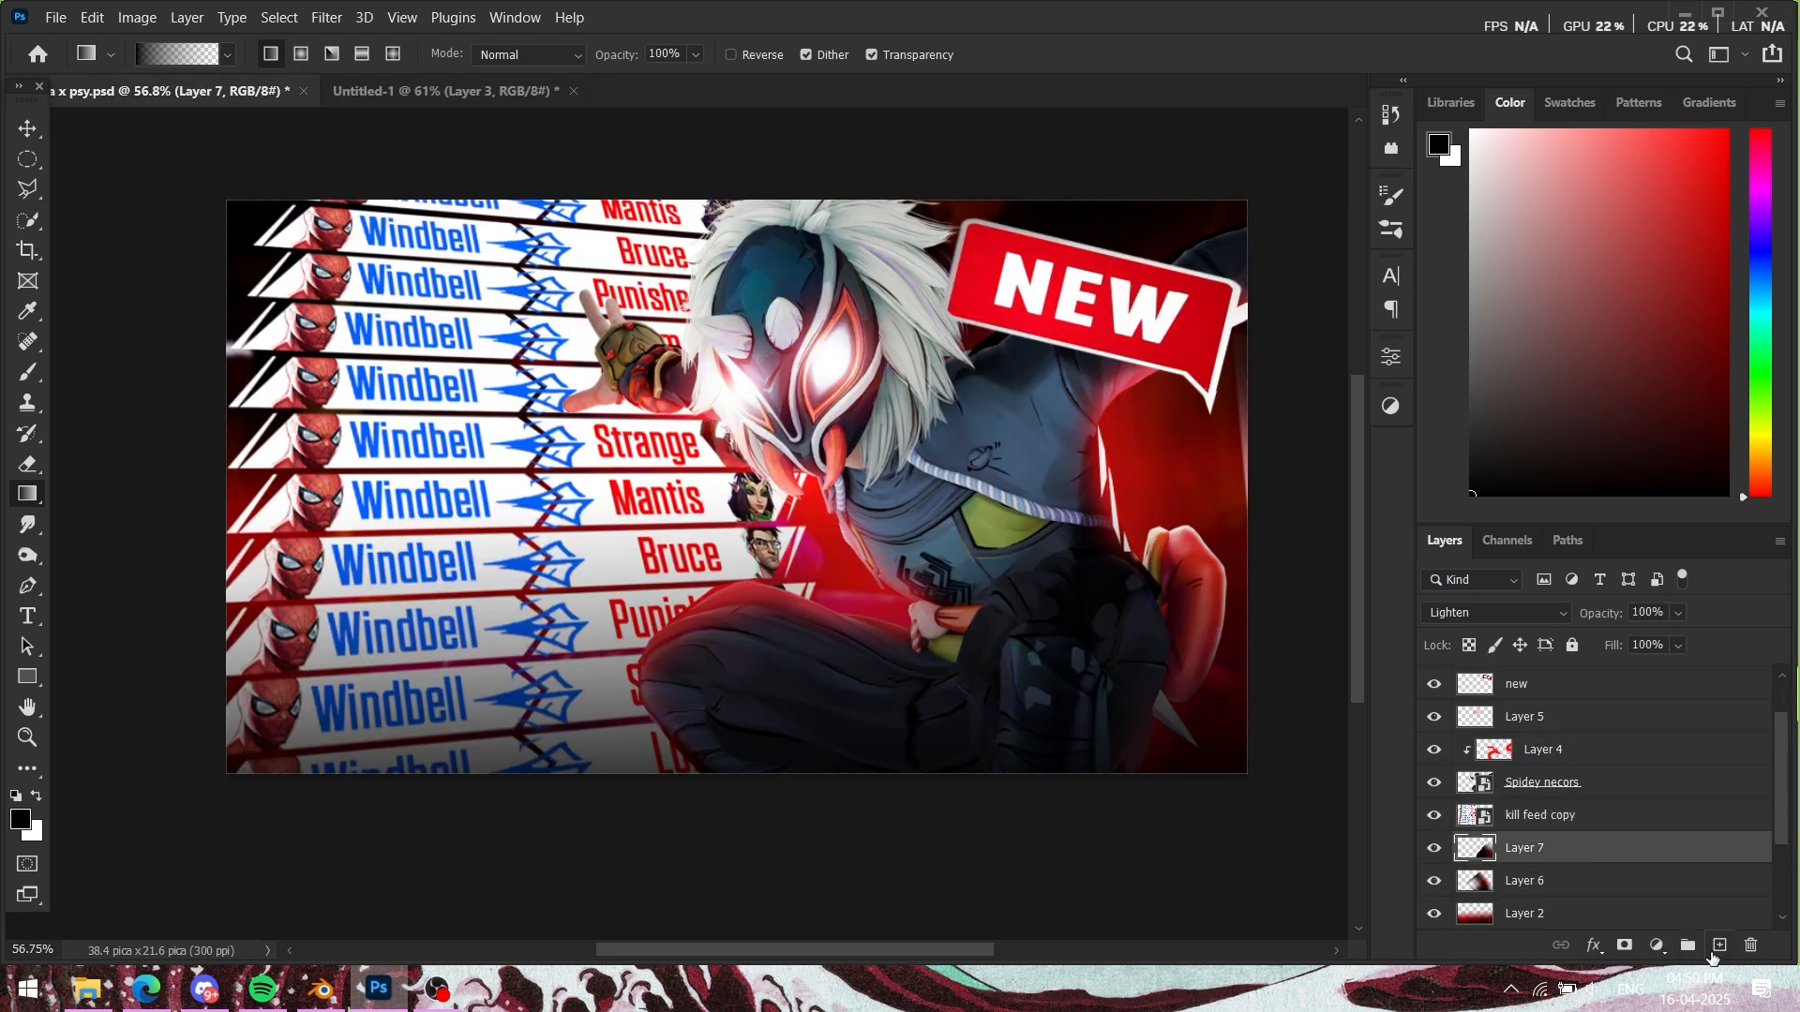
key("ctrl+v")
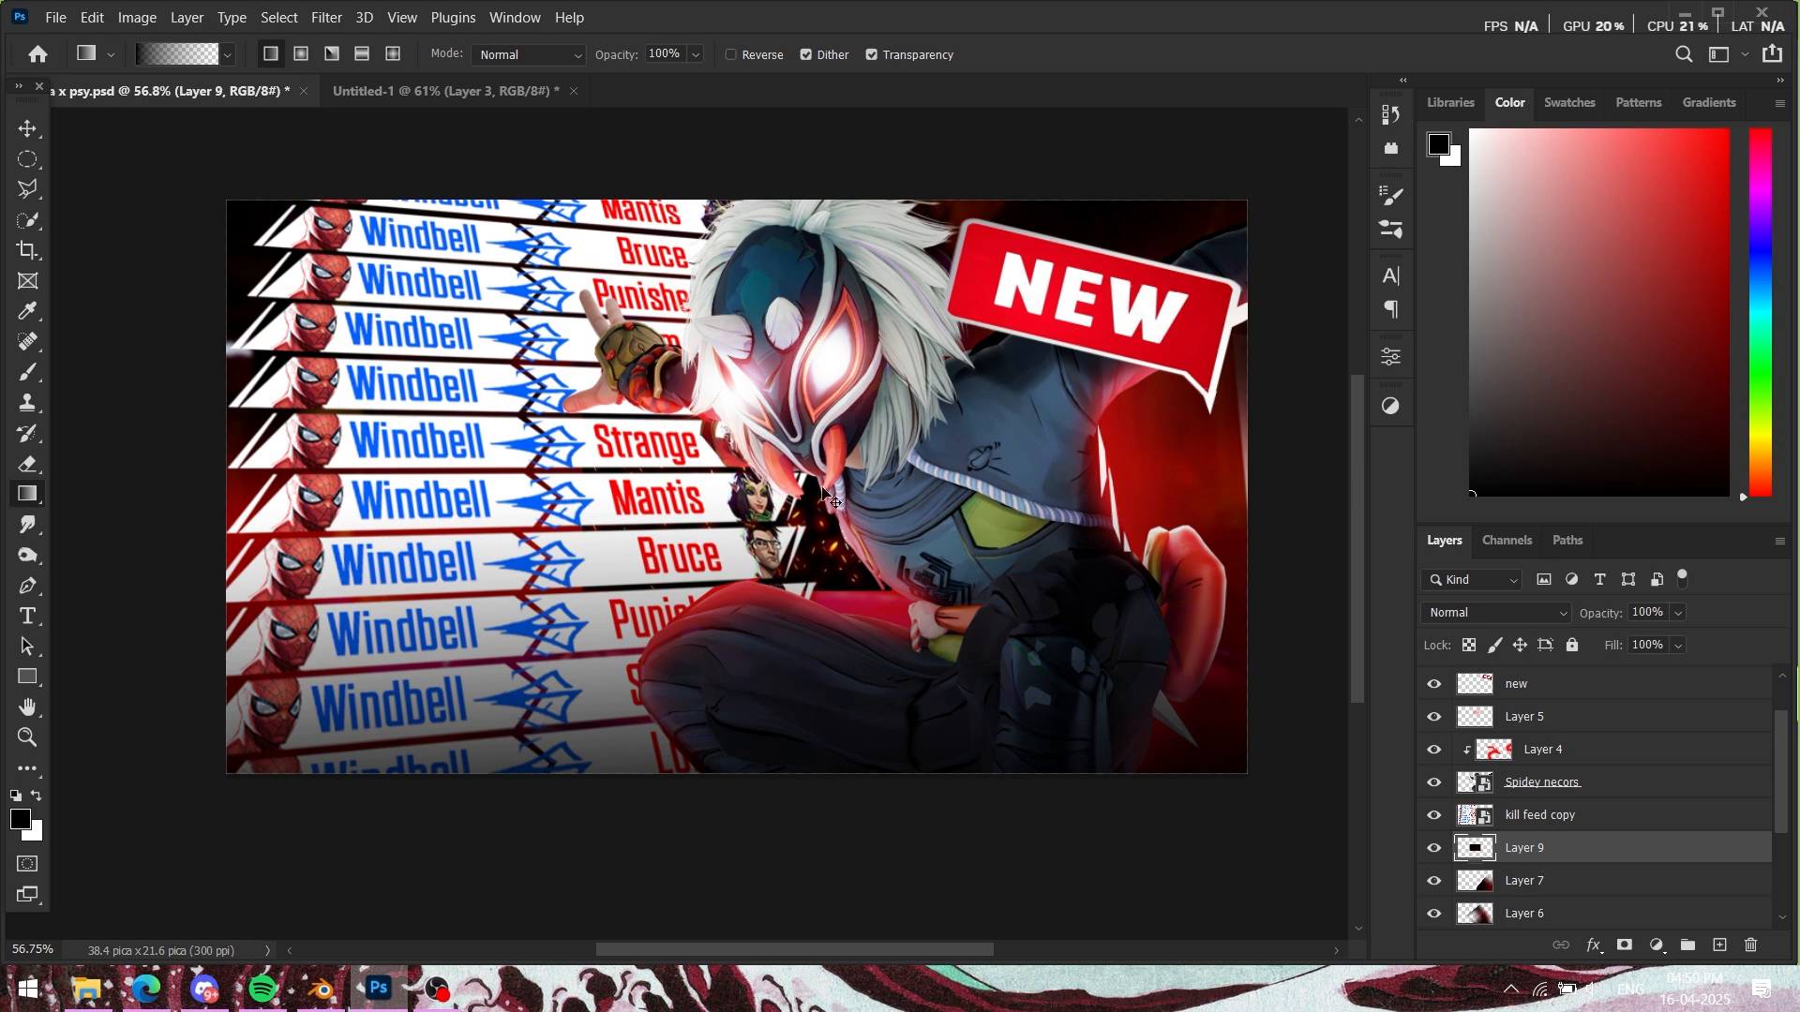
Step: Scale the sparks overlay to 350.43% so it covers the canvas and set its blend mode to Linear Dodge (Add)
key("ctrl+t")
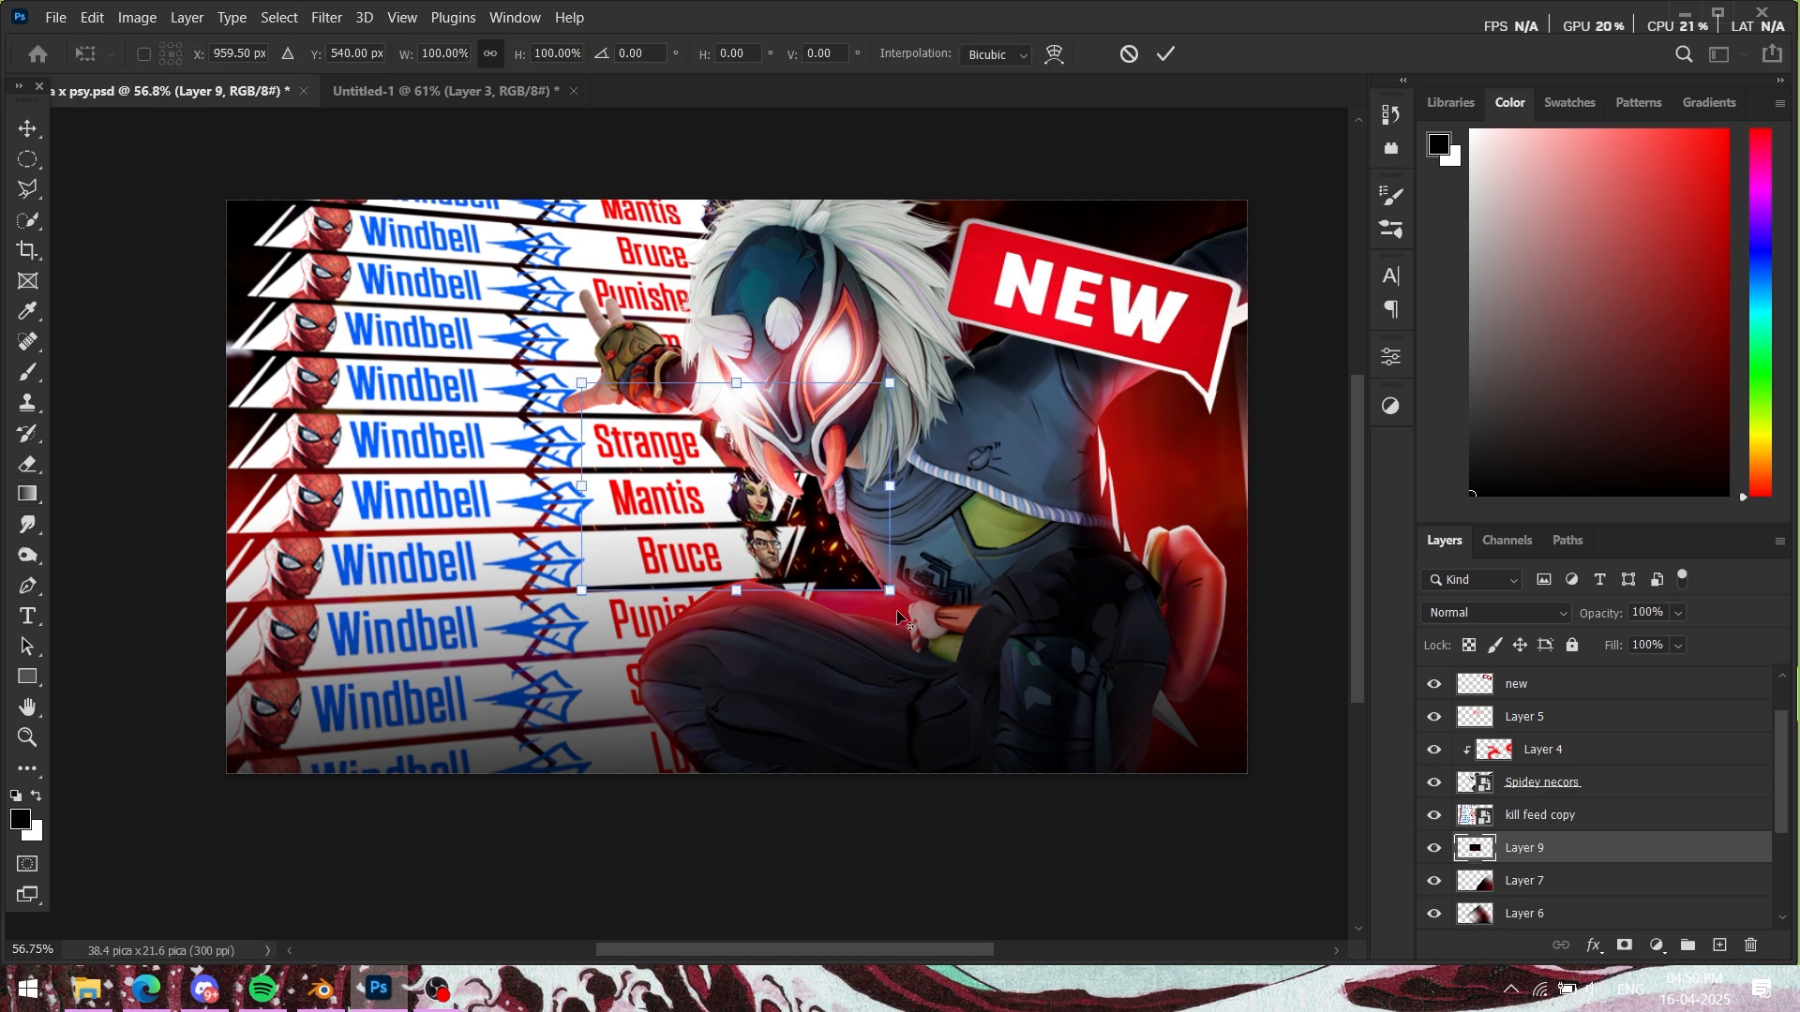
left_click_drag(888, 591, 1280, 863)
left_click(1165, 54)
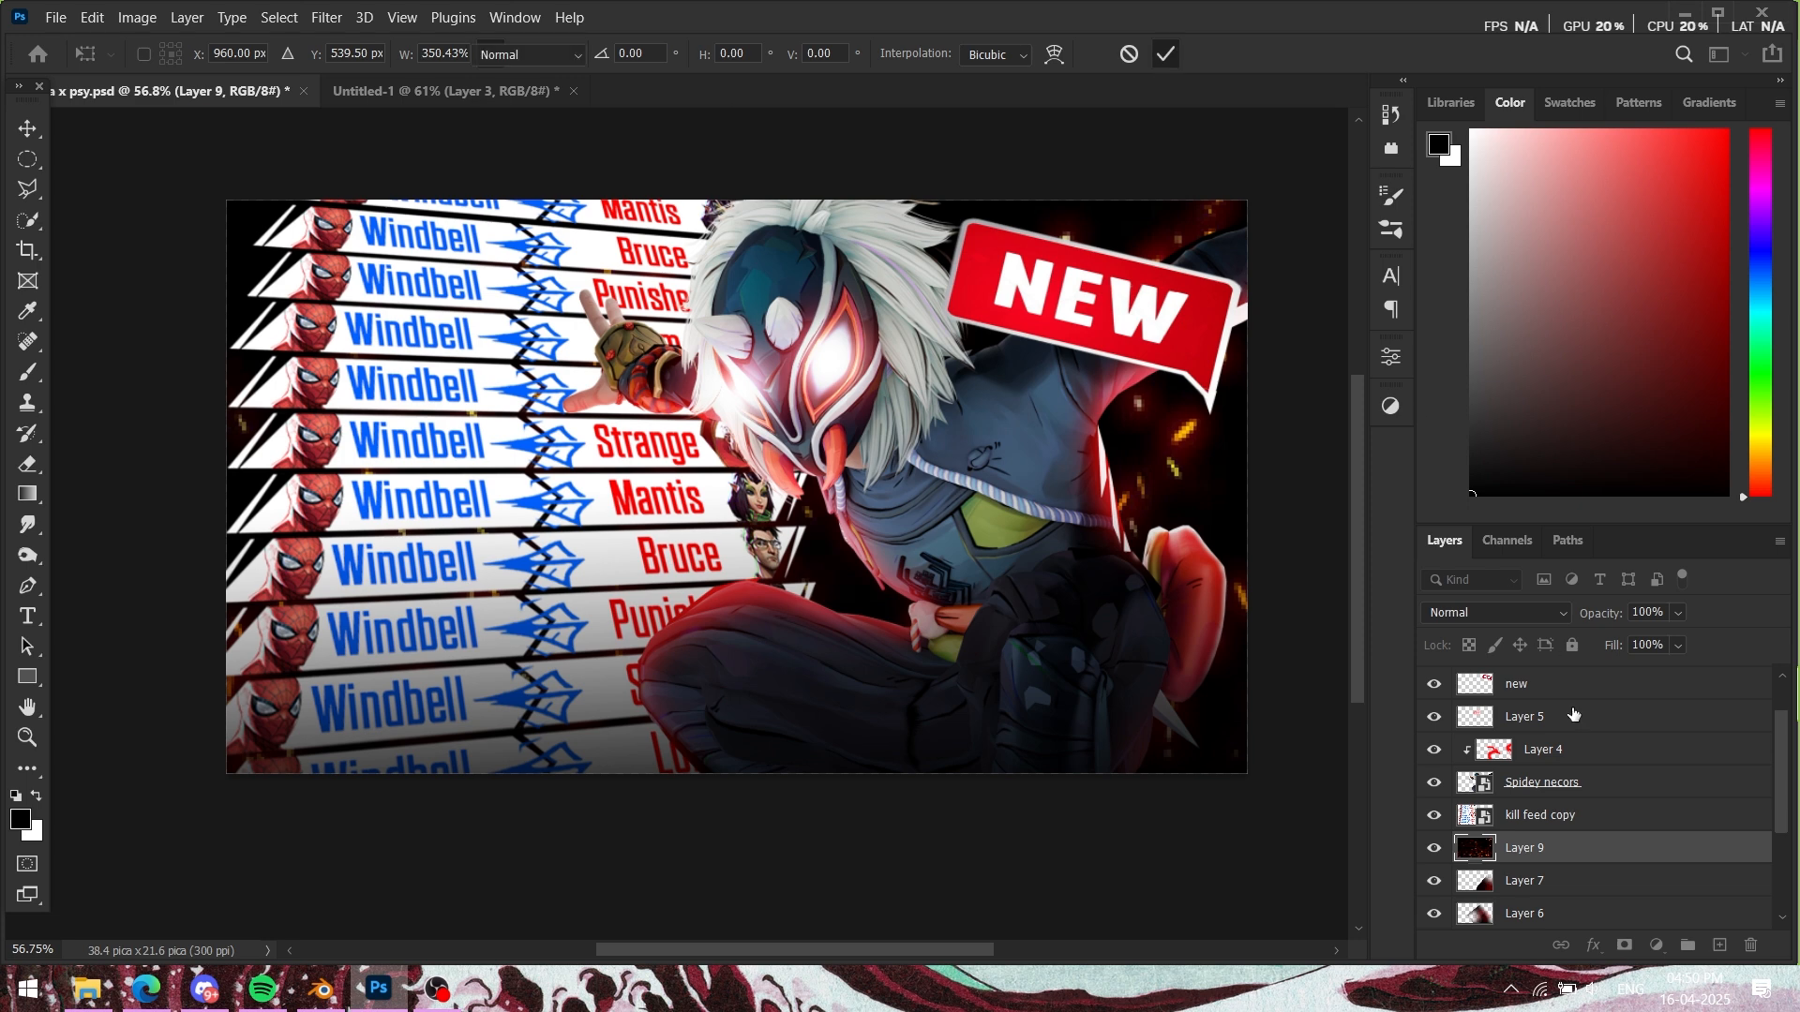
key("g")
left_click(1519, 613)
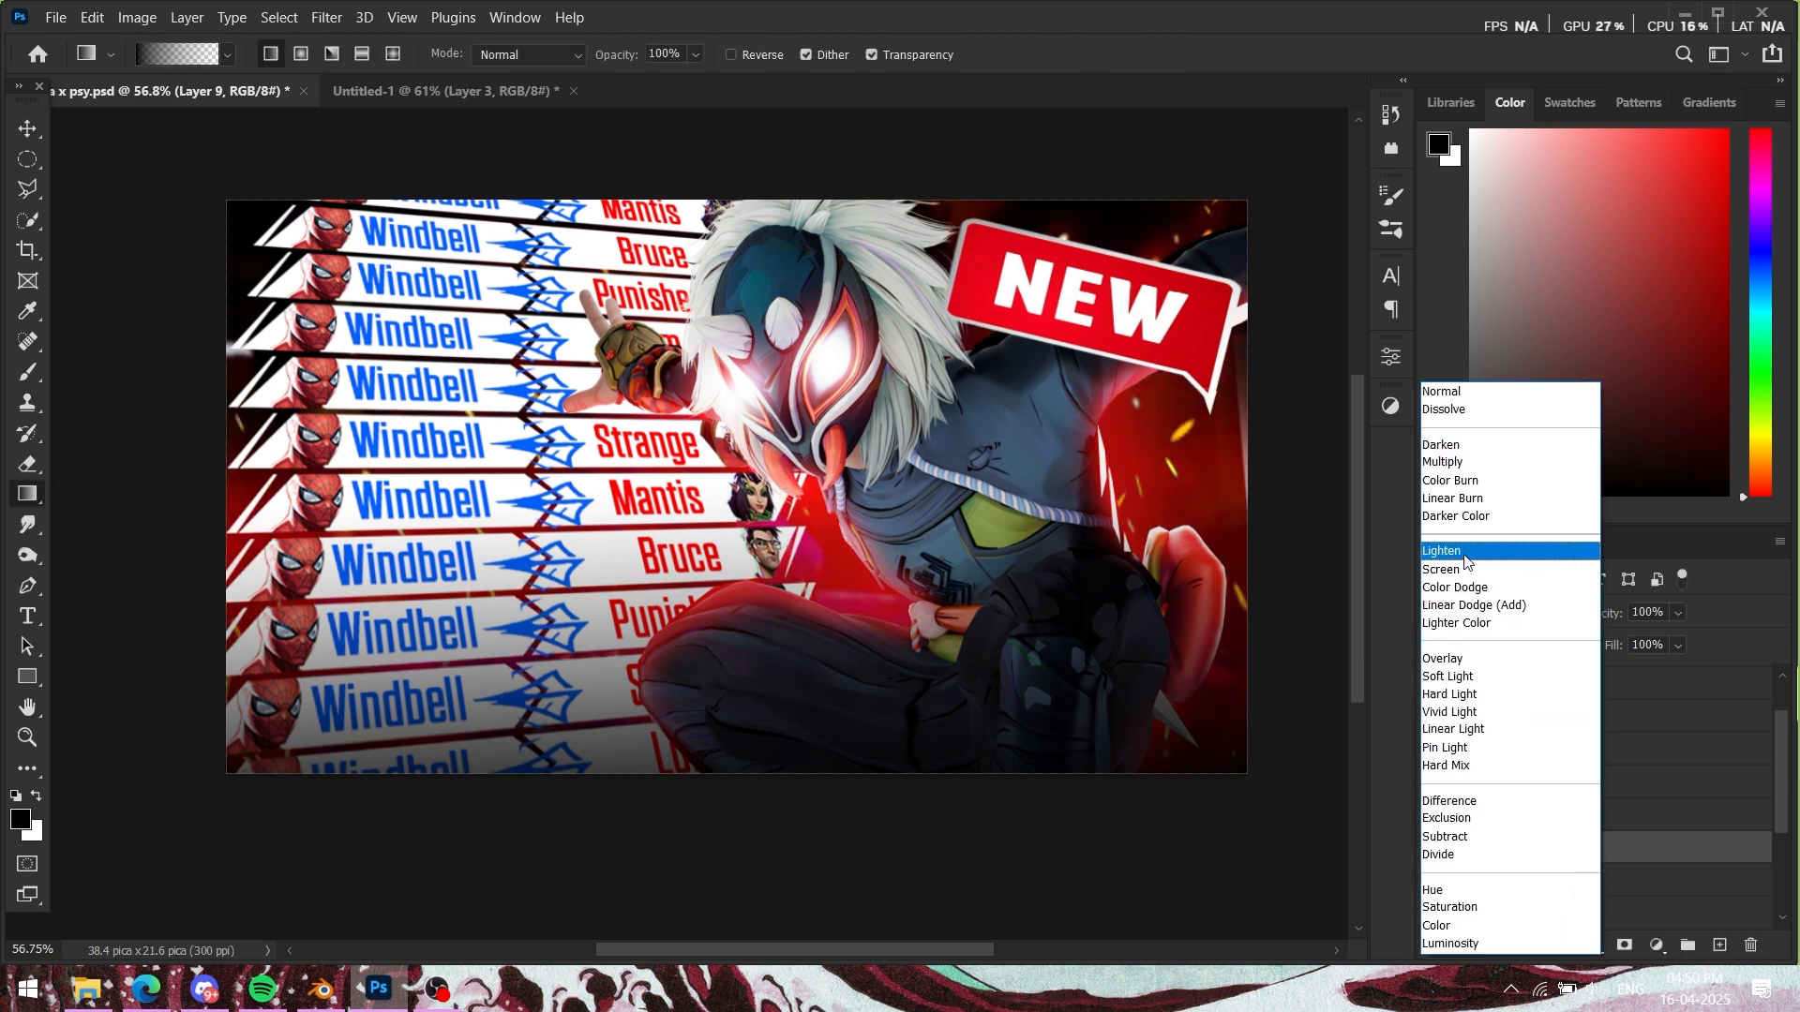
left_click(1475, 609)
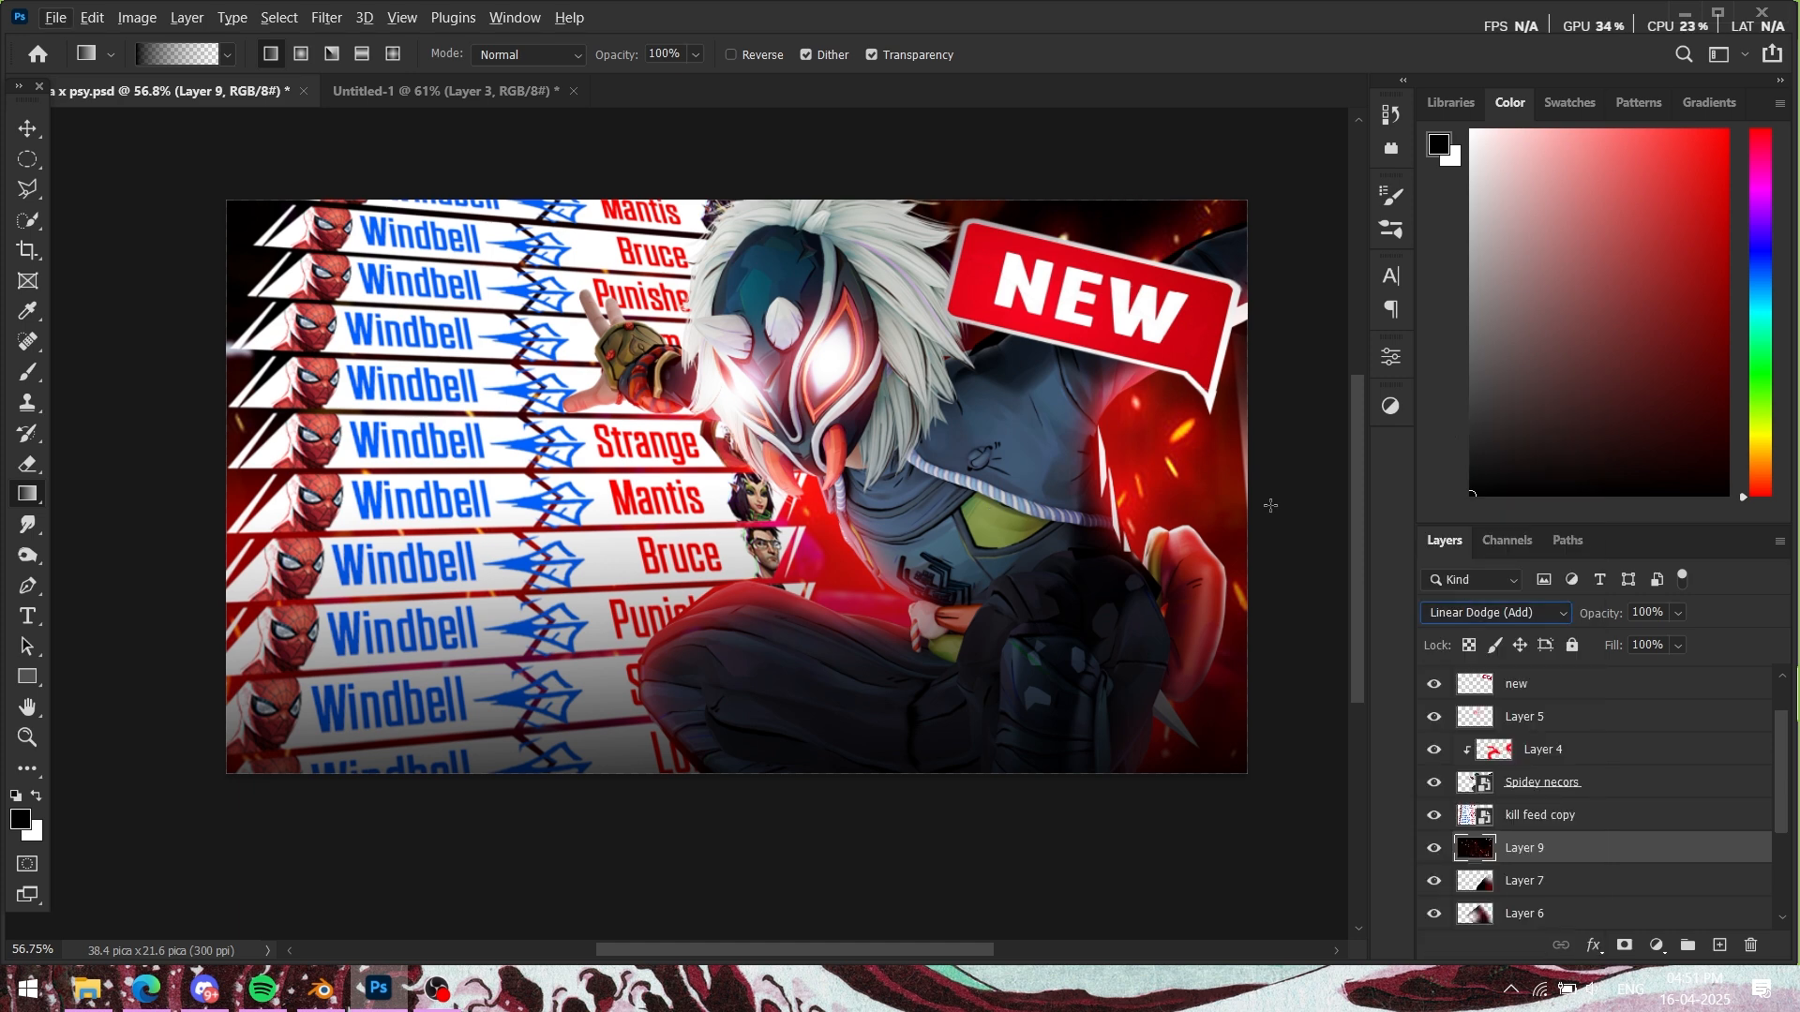
key("alt")
Step: Place Moabid Brush.png from the Rivals Assets folder above the kill feed group
scroll(1652, 759, "up", 2)
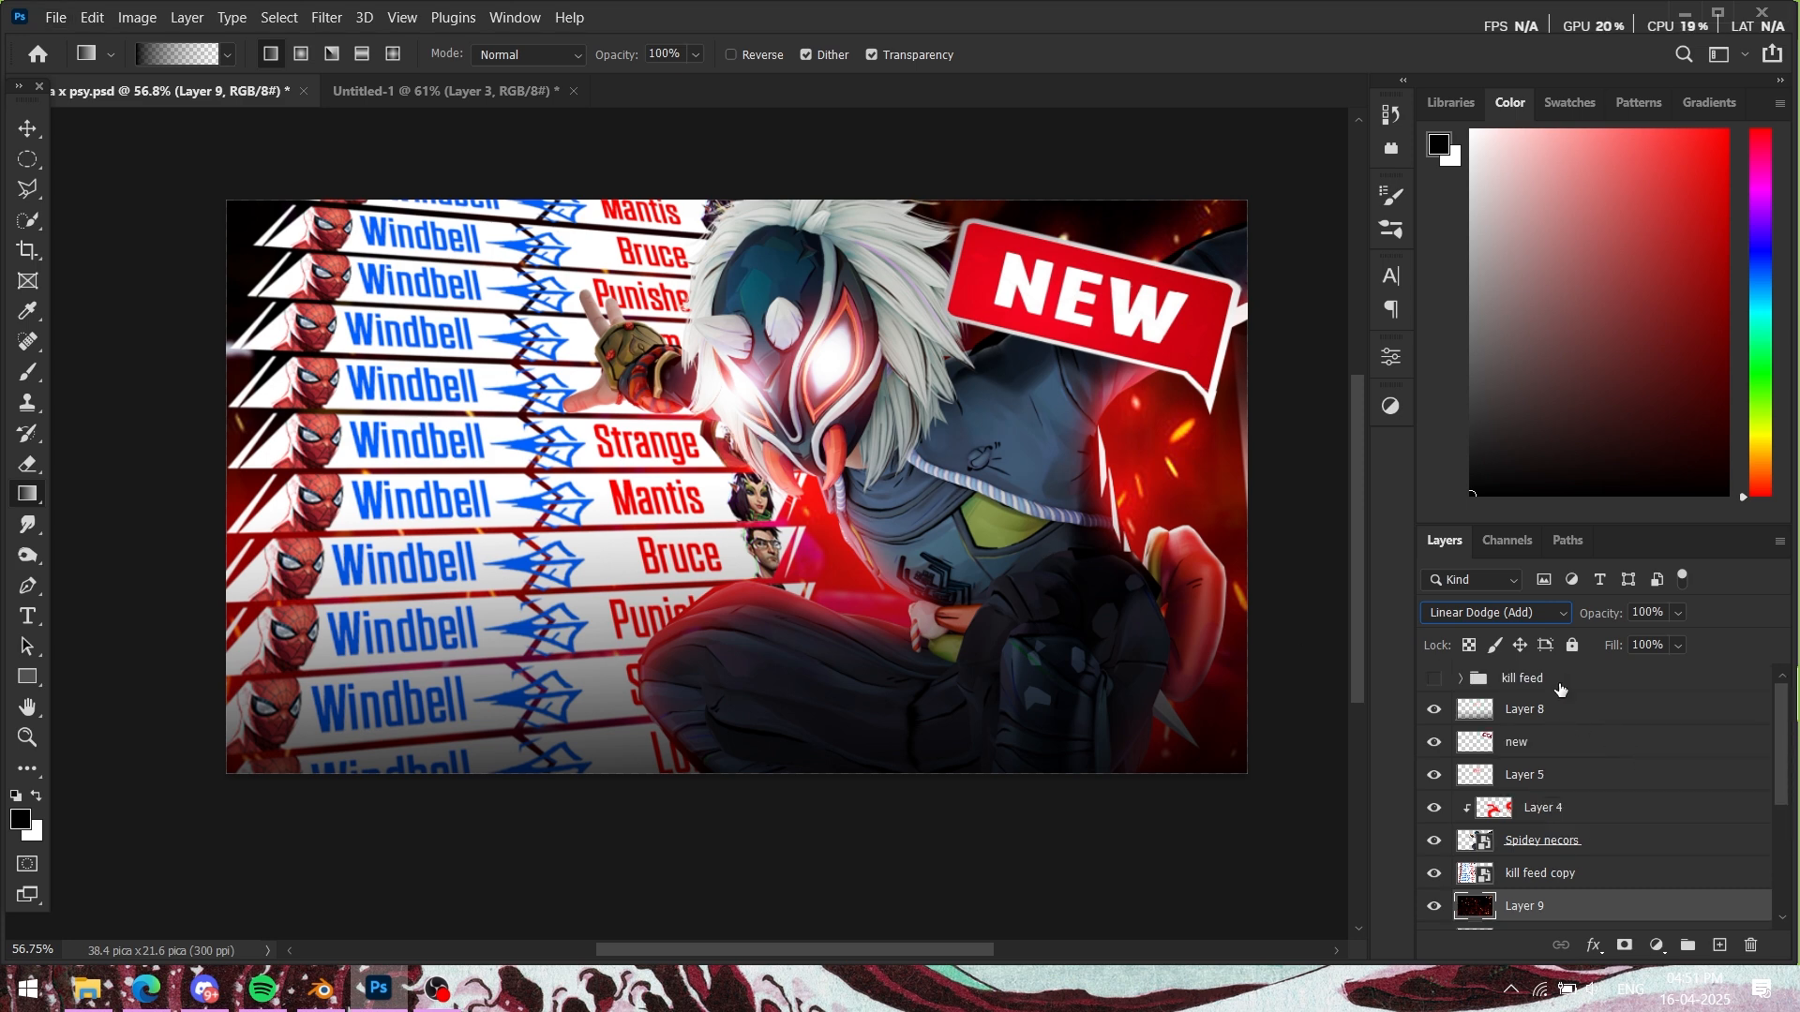
left_click(1560, 689)
left_click(87, 999)
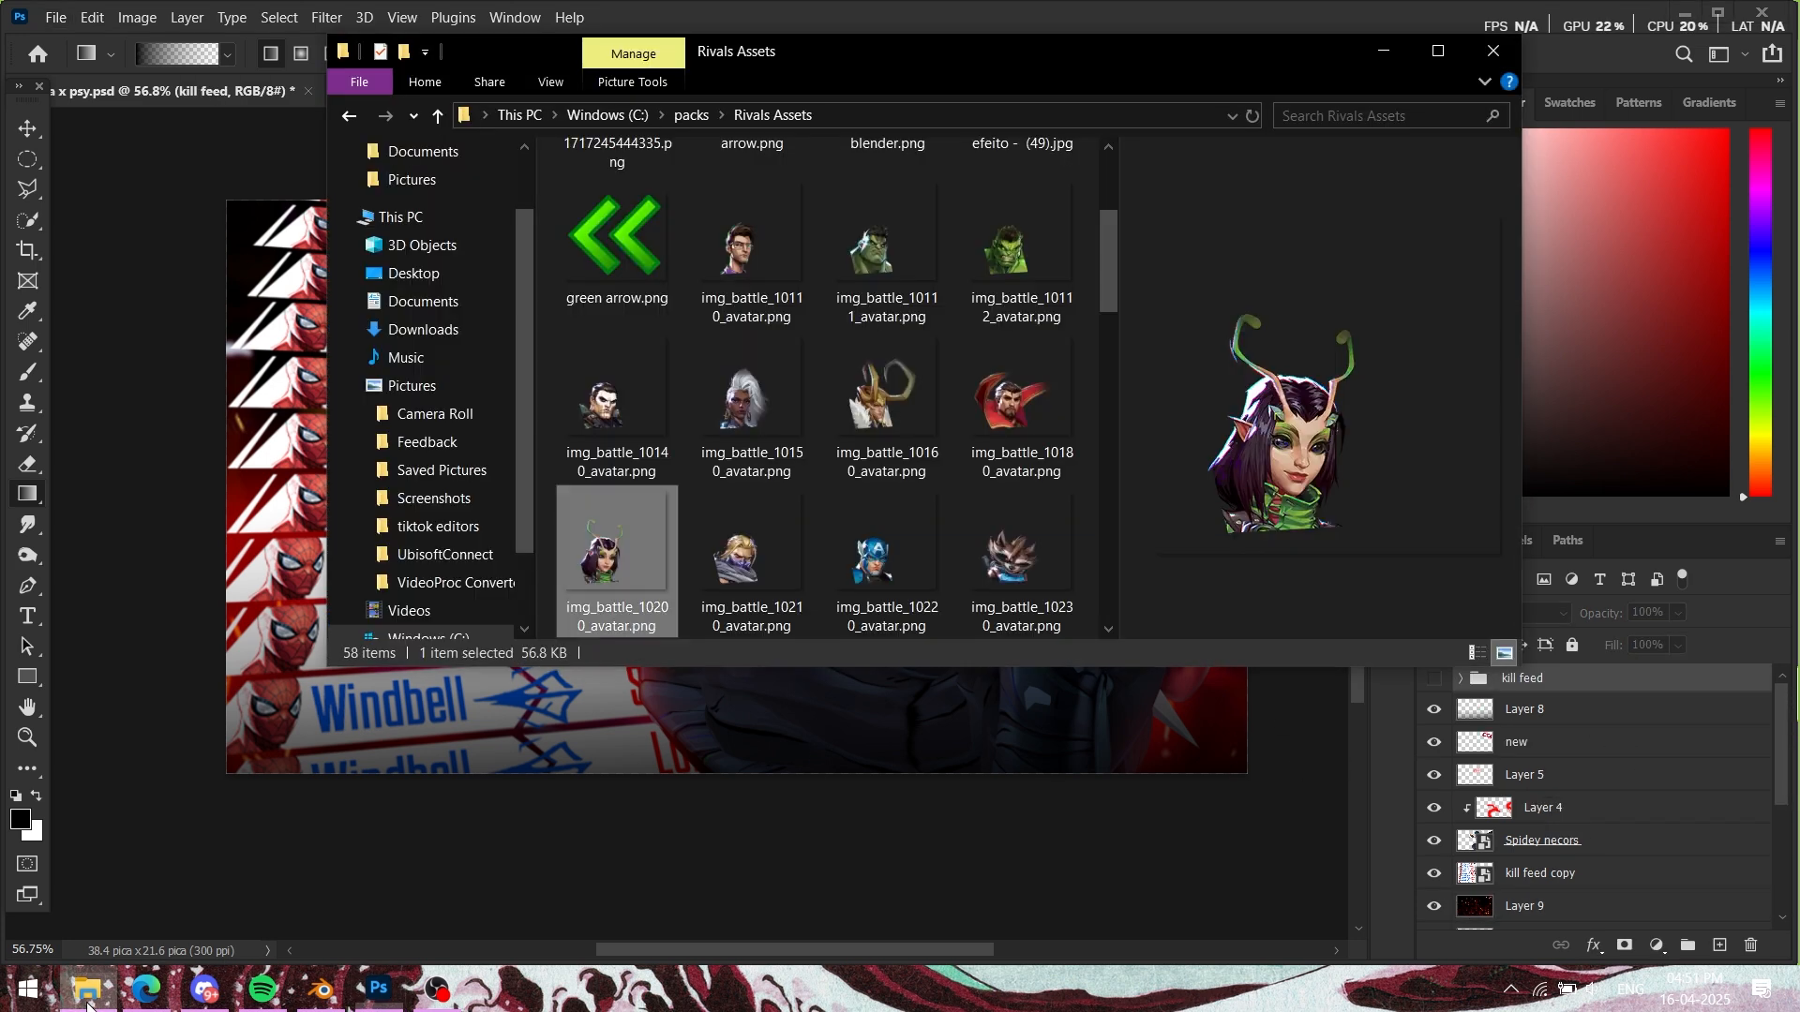
scroll(745, 469, "up", 2)
scroll(743, 465, "down", 10)
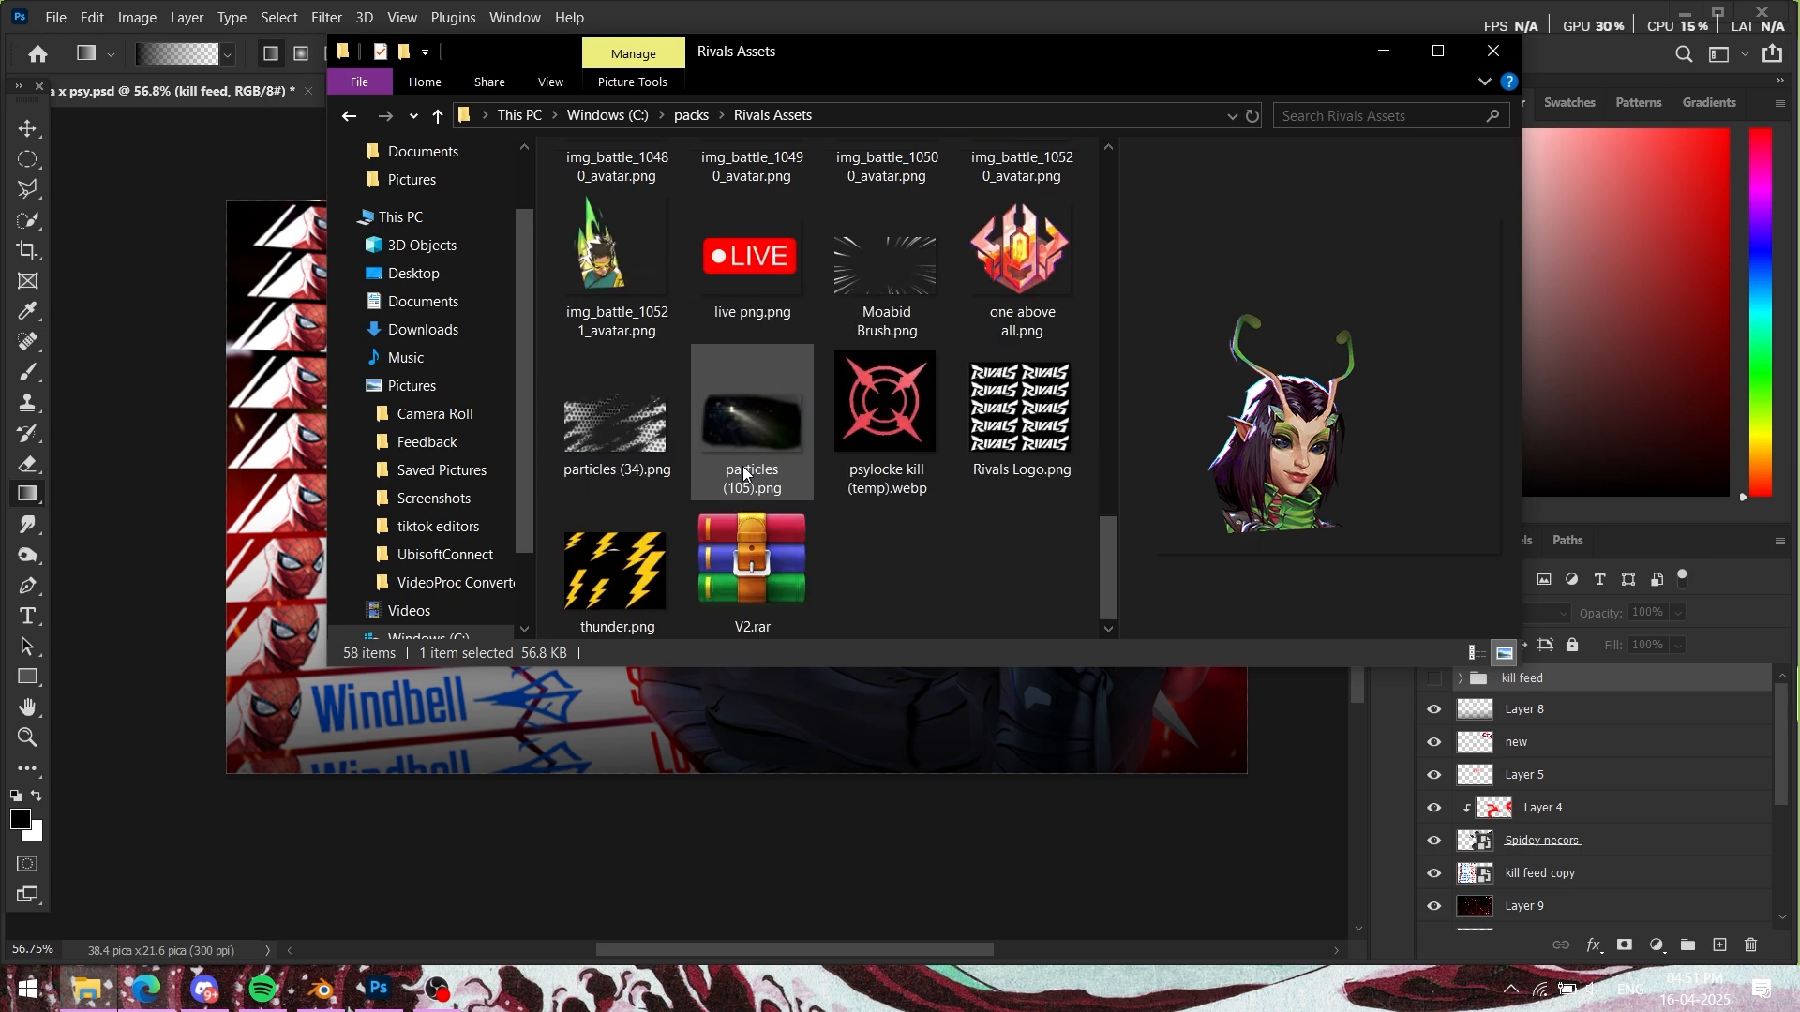
scroll(931, 482, "up", 3)
mouse_move(879, 561)
left_mouse_down()
mouse_move(317, 717)
mouse_move(328, 728)
left_mouse_up()
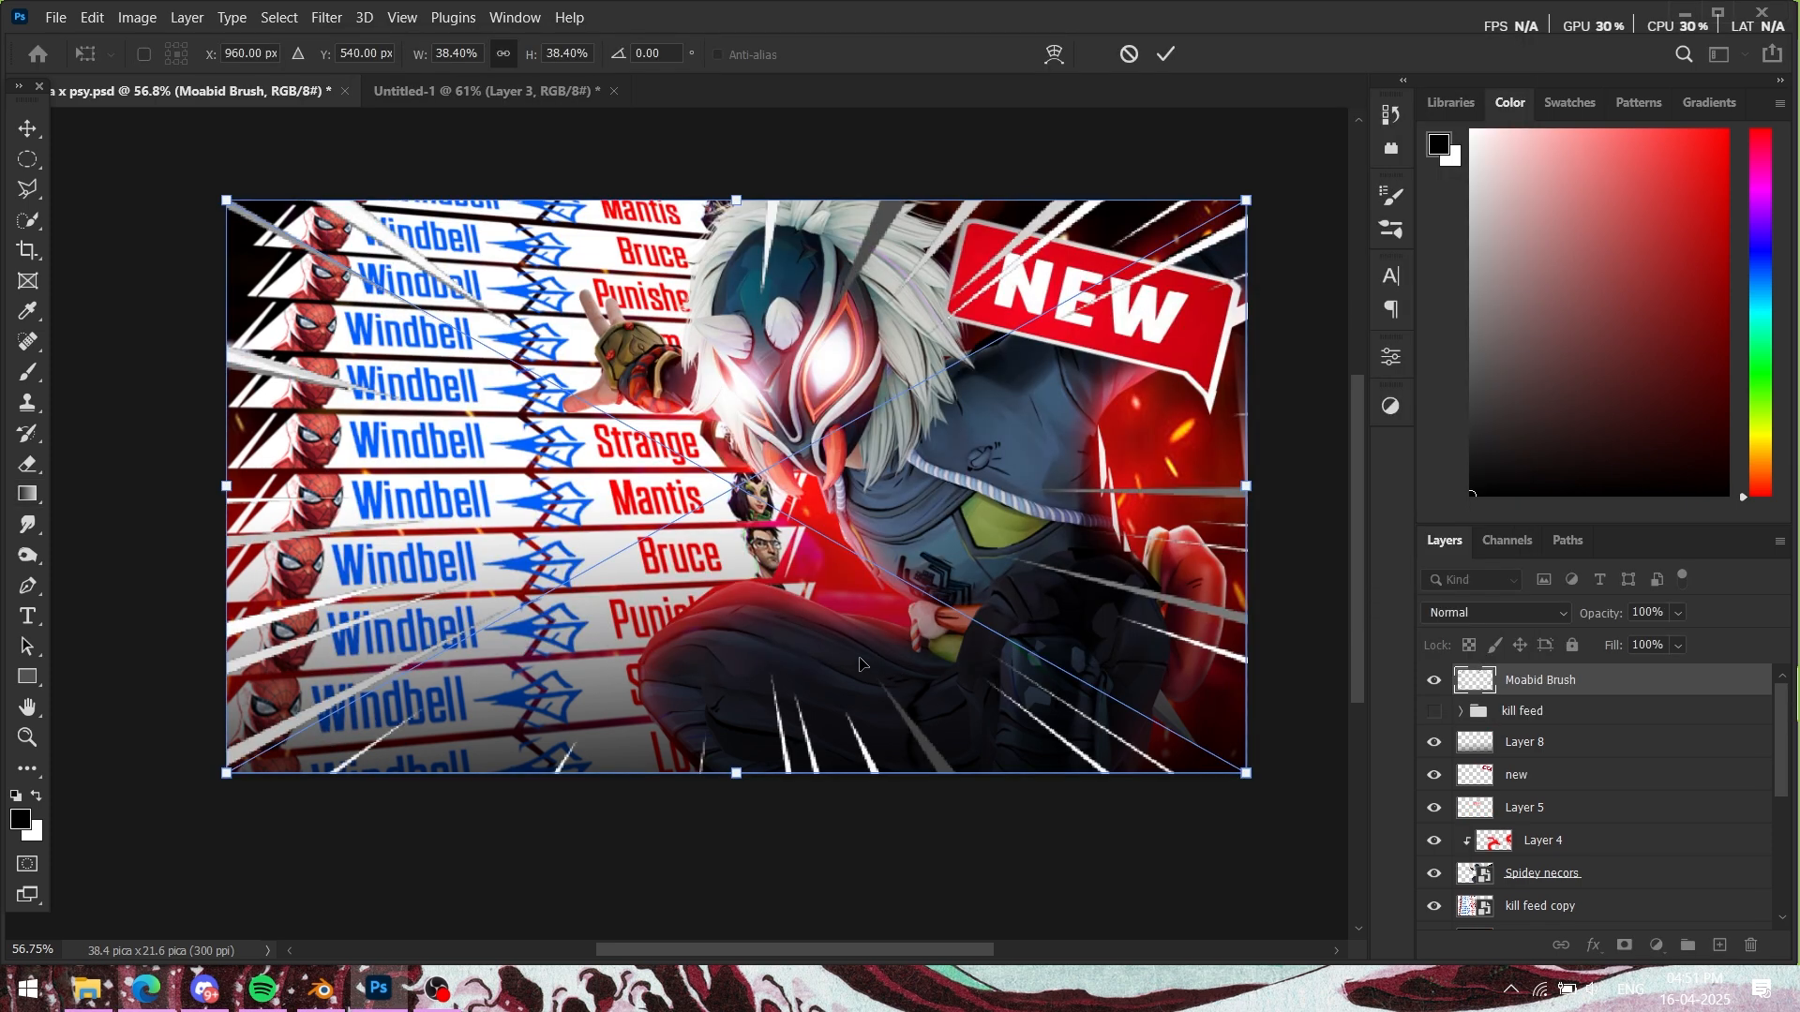
Step: Enlarge the Moabid Brush speed lines proportionally beyond the canvas edges and apply the transform
scroll(829, 653, "down", 3)
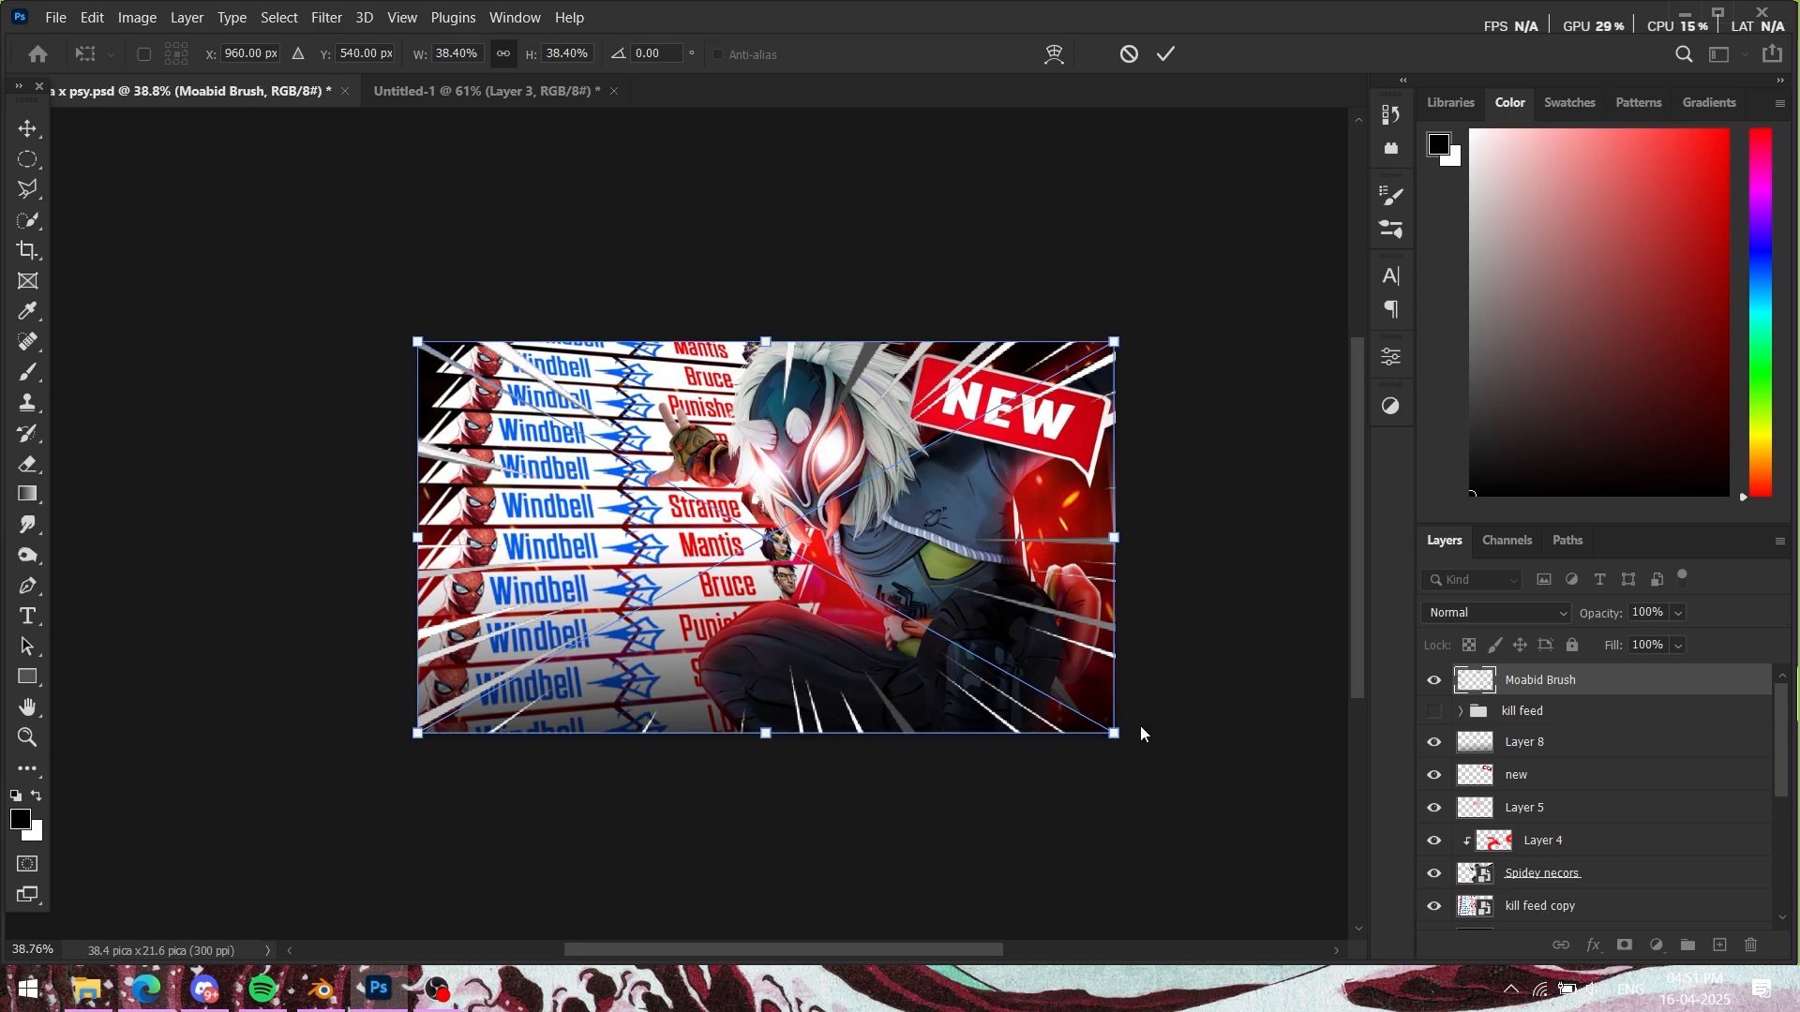
left_click_drag(1114, 733, 1238, 822)
left_click(1166, 54)
key("g")
scroll(1035, 501, "up", 3)
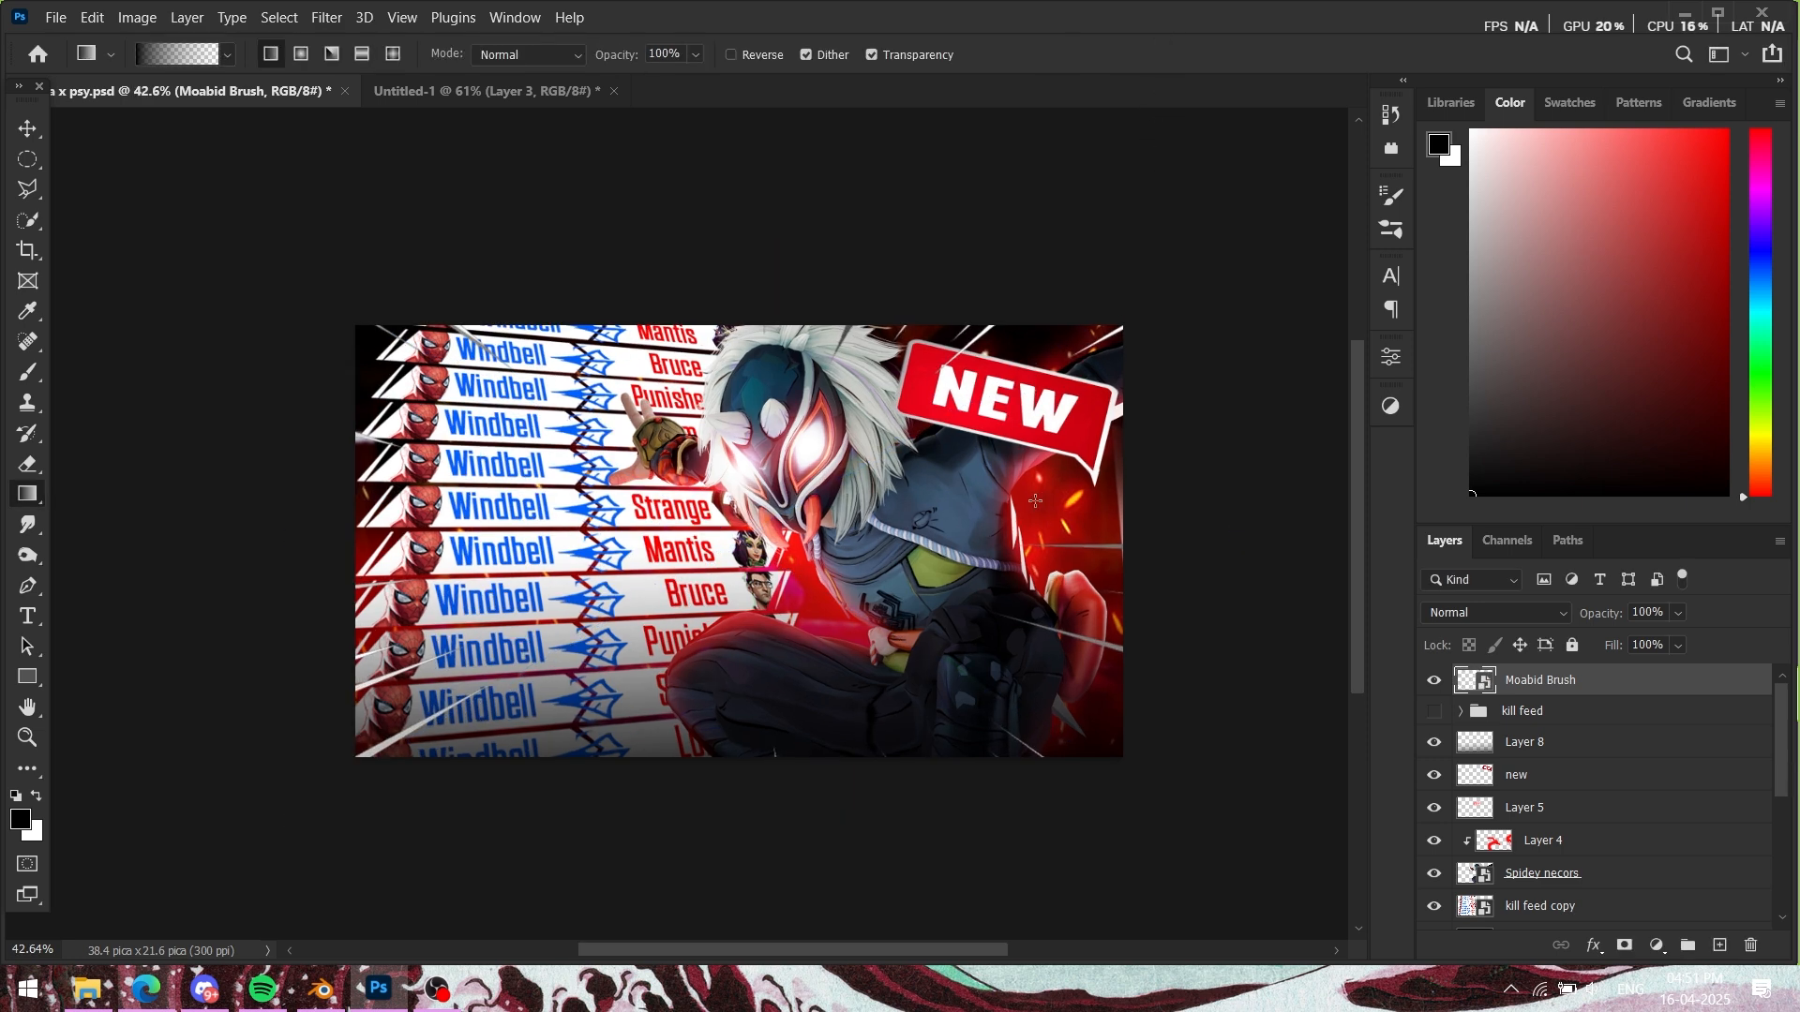
scroll(1035, 500, "up", 1)
scroll(991, 492, "down", 1)
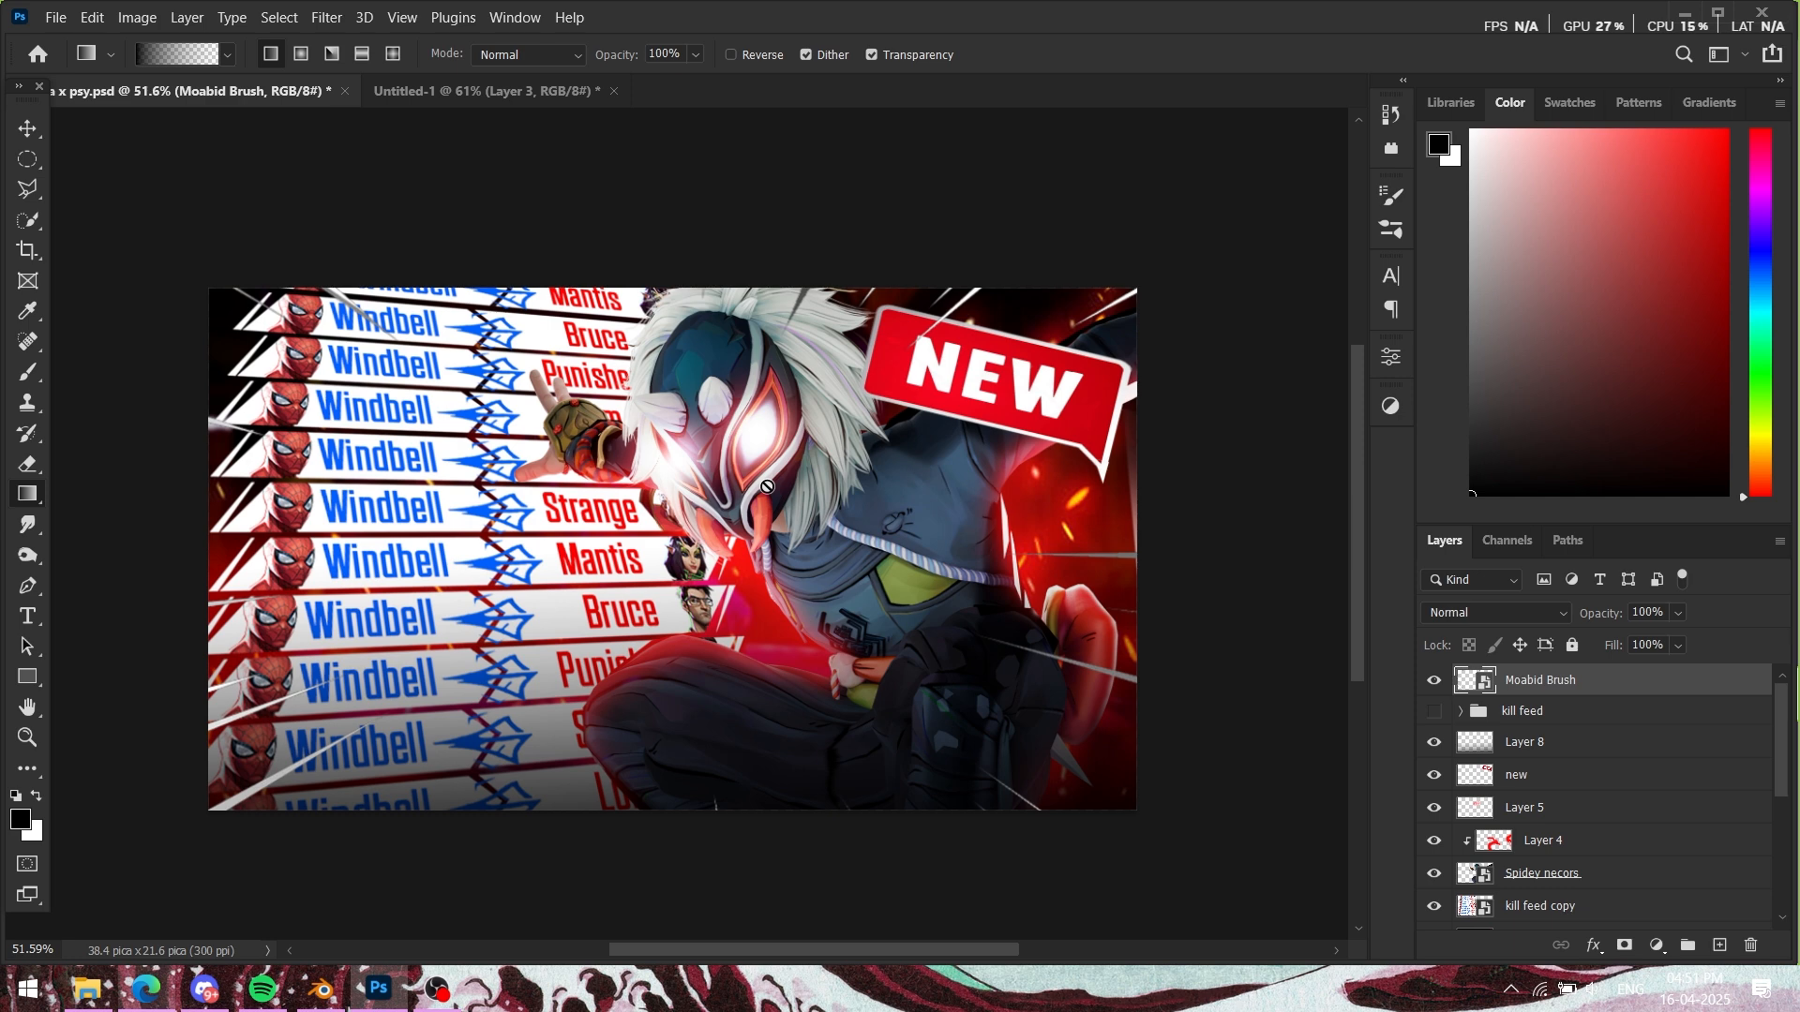
scroll(883, 495, "down", 2)
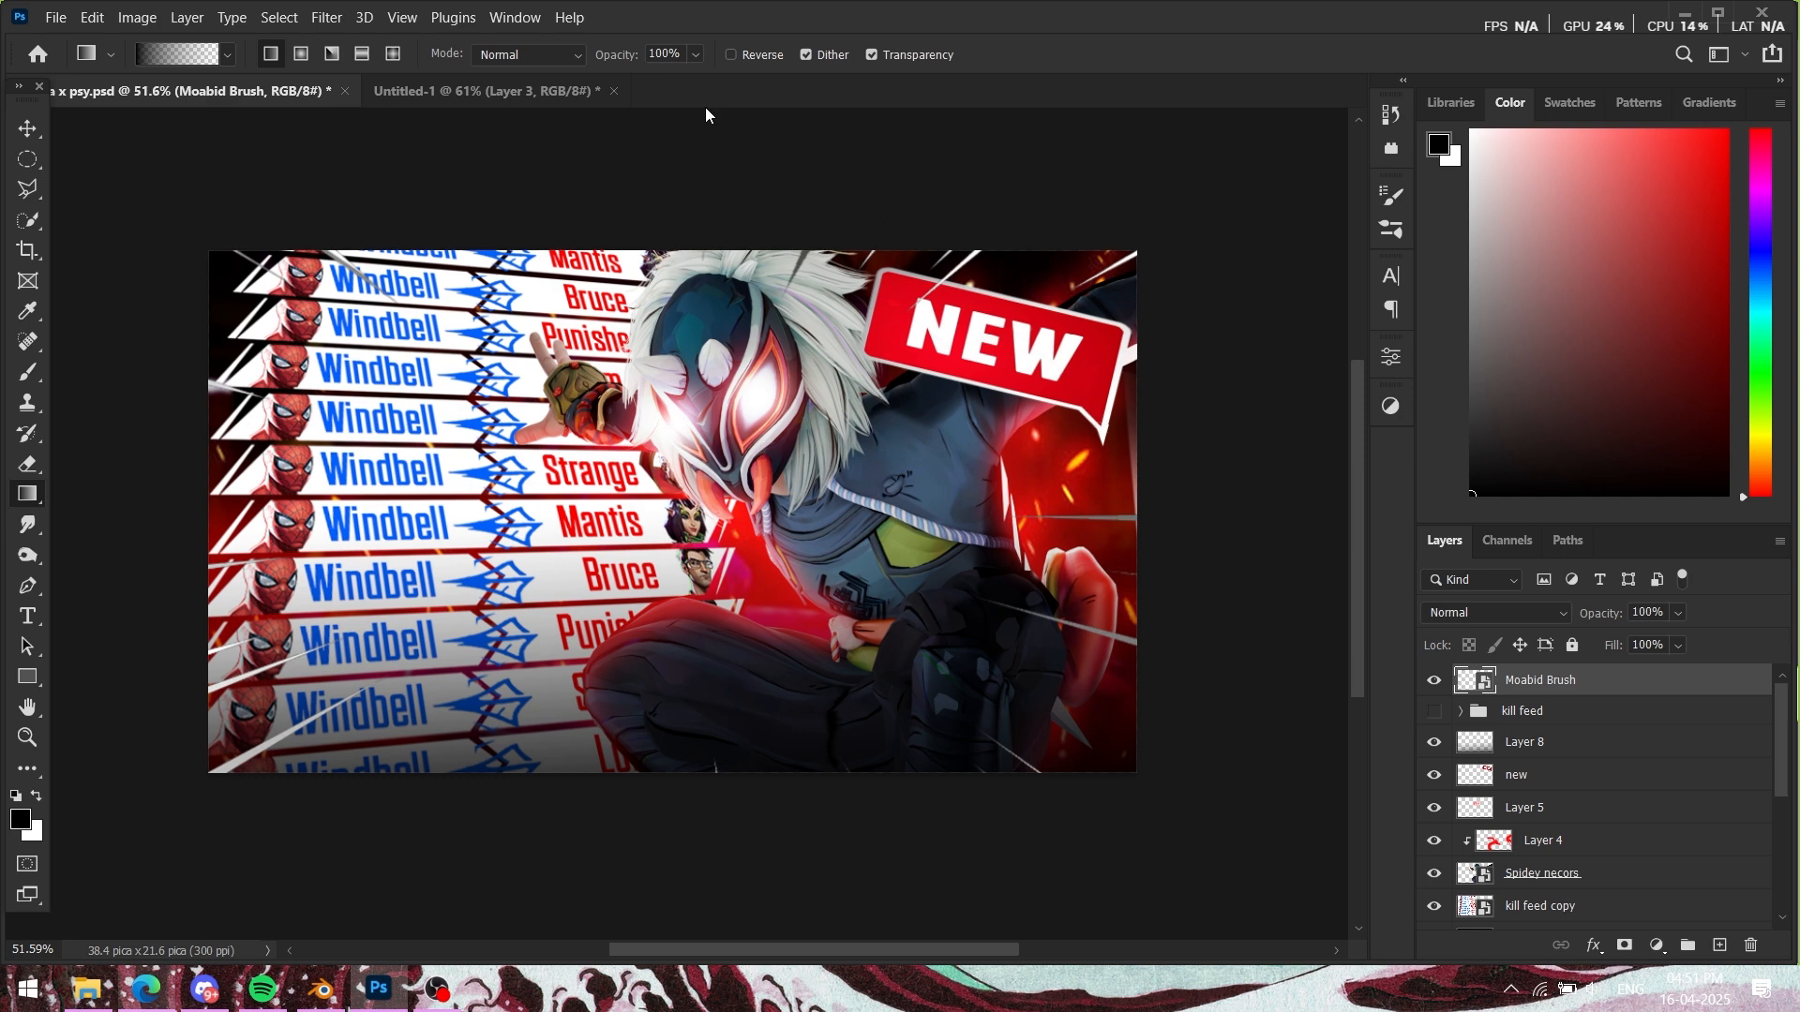
Step: Check the reference, move the Moabid Brush layer below the kill feed group and stamp all visible layers into a new layer
left_click(503, 93)
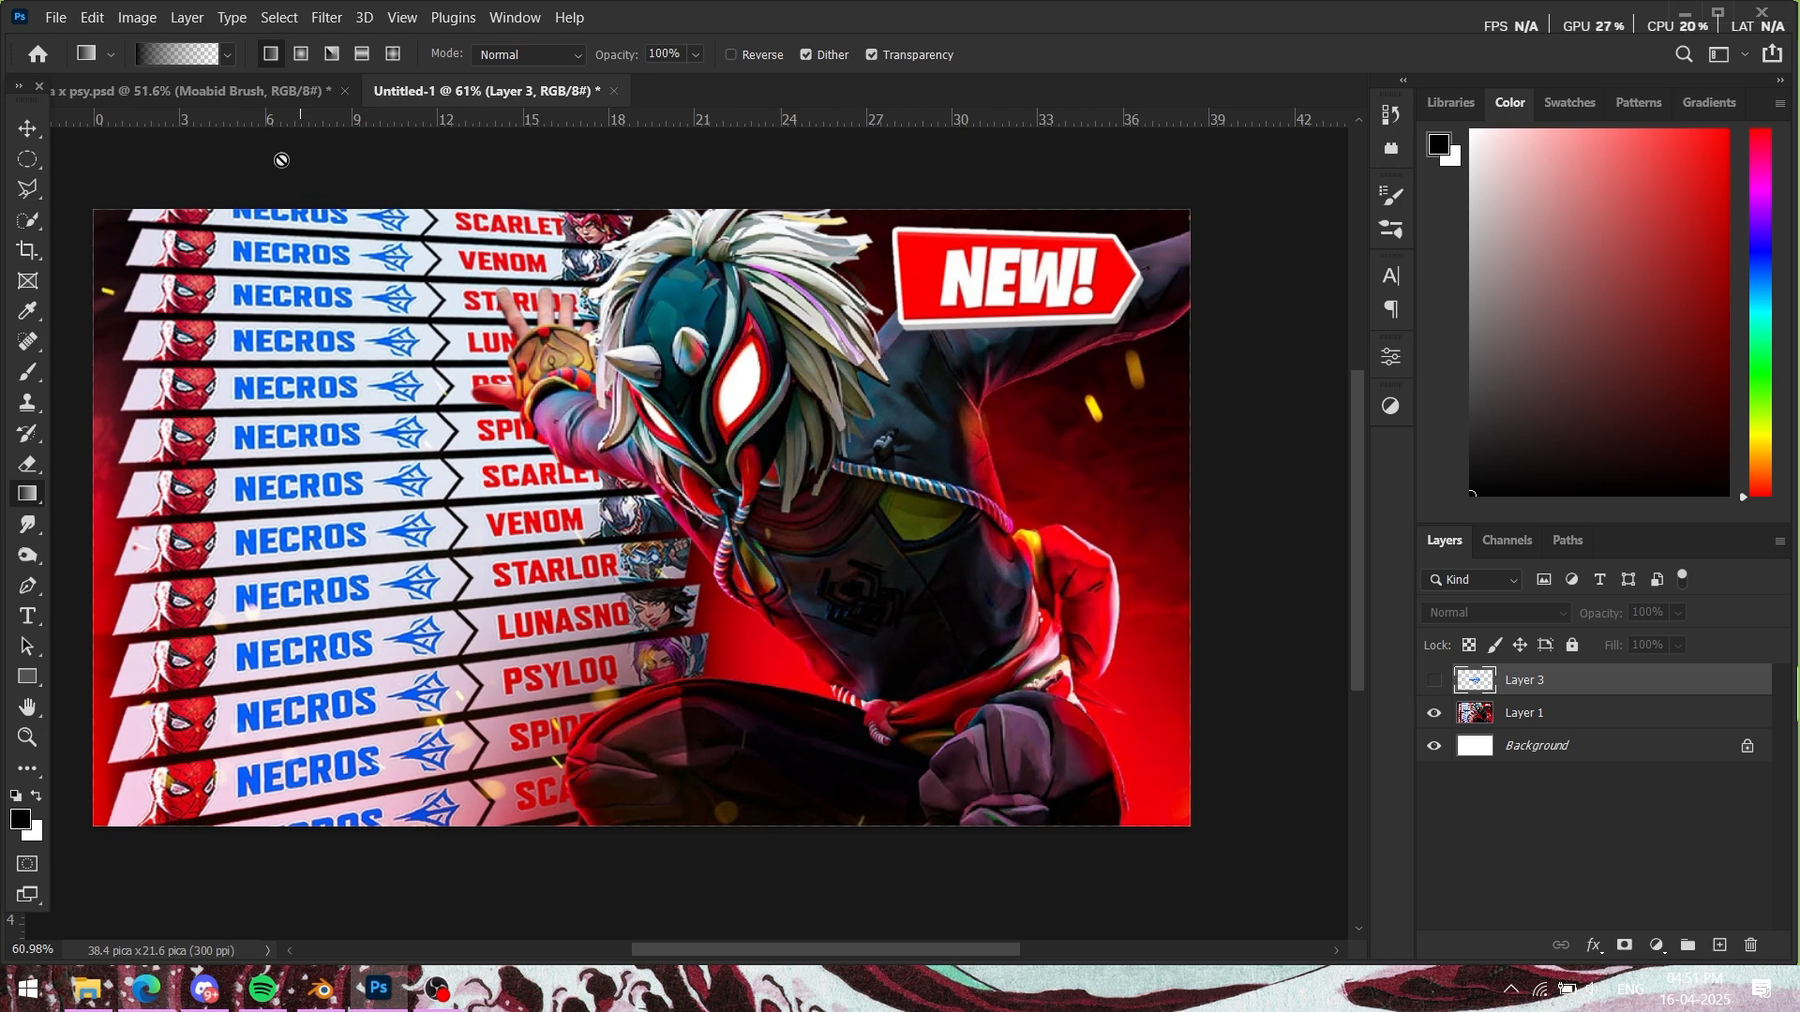
left_click(249, 91)
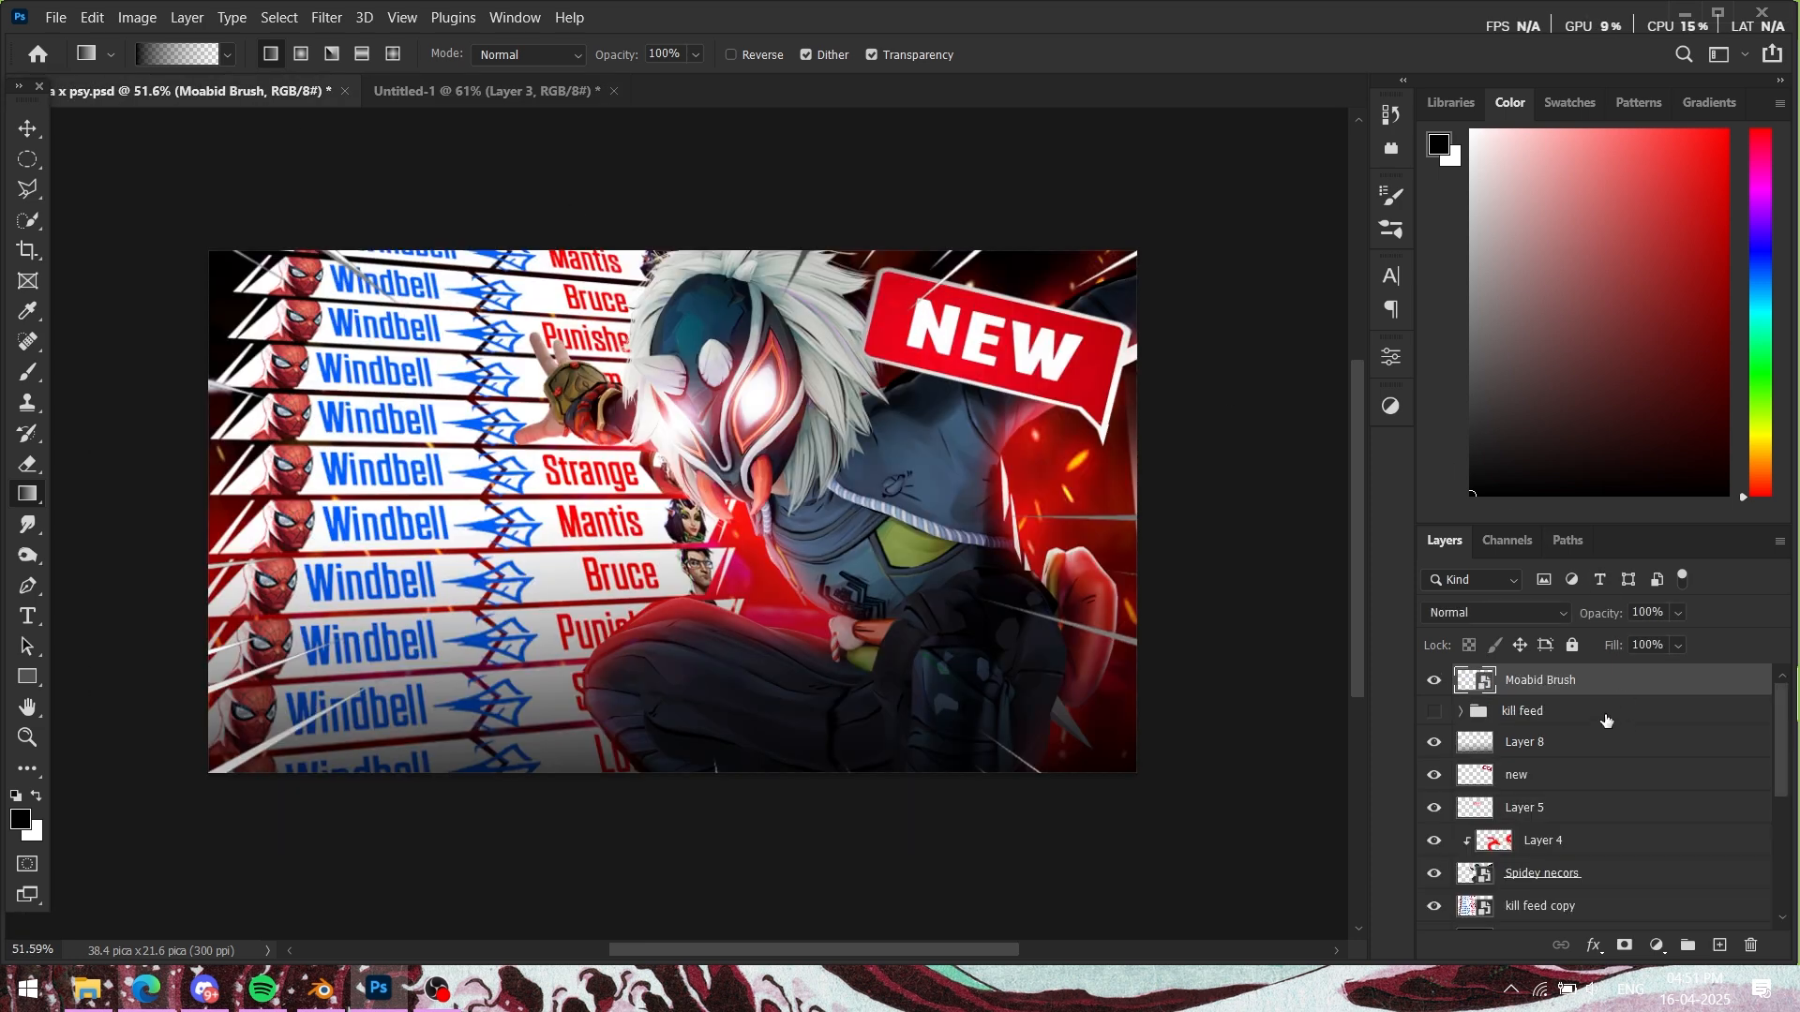
left_click_drag(1566, 681, 1583, 736)
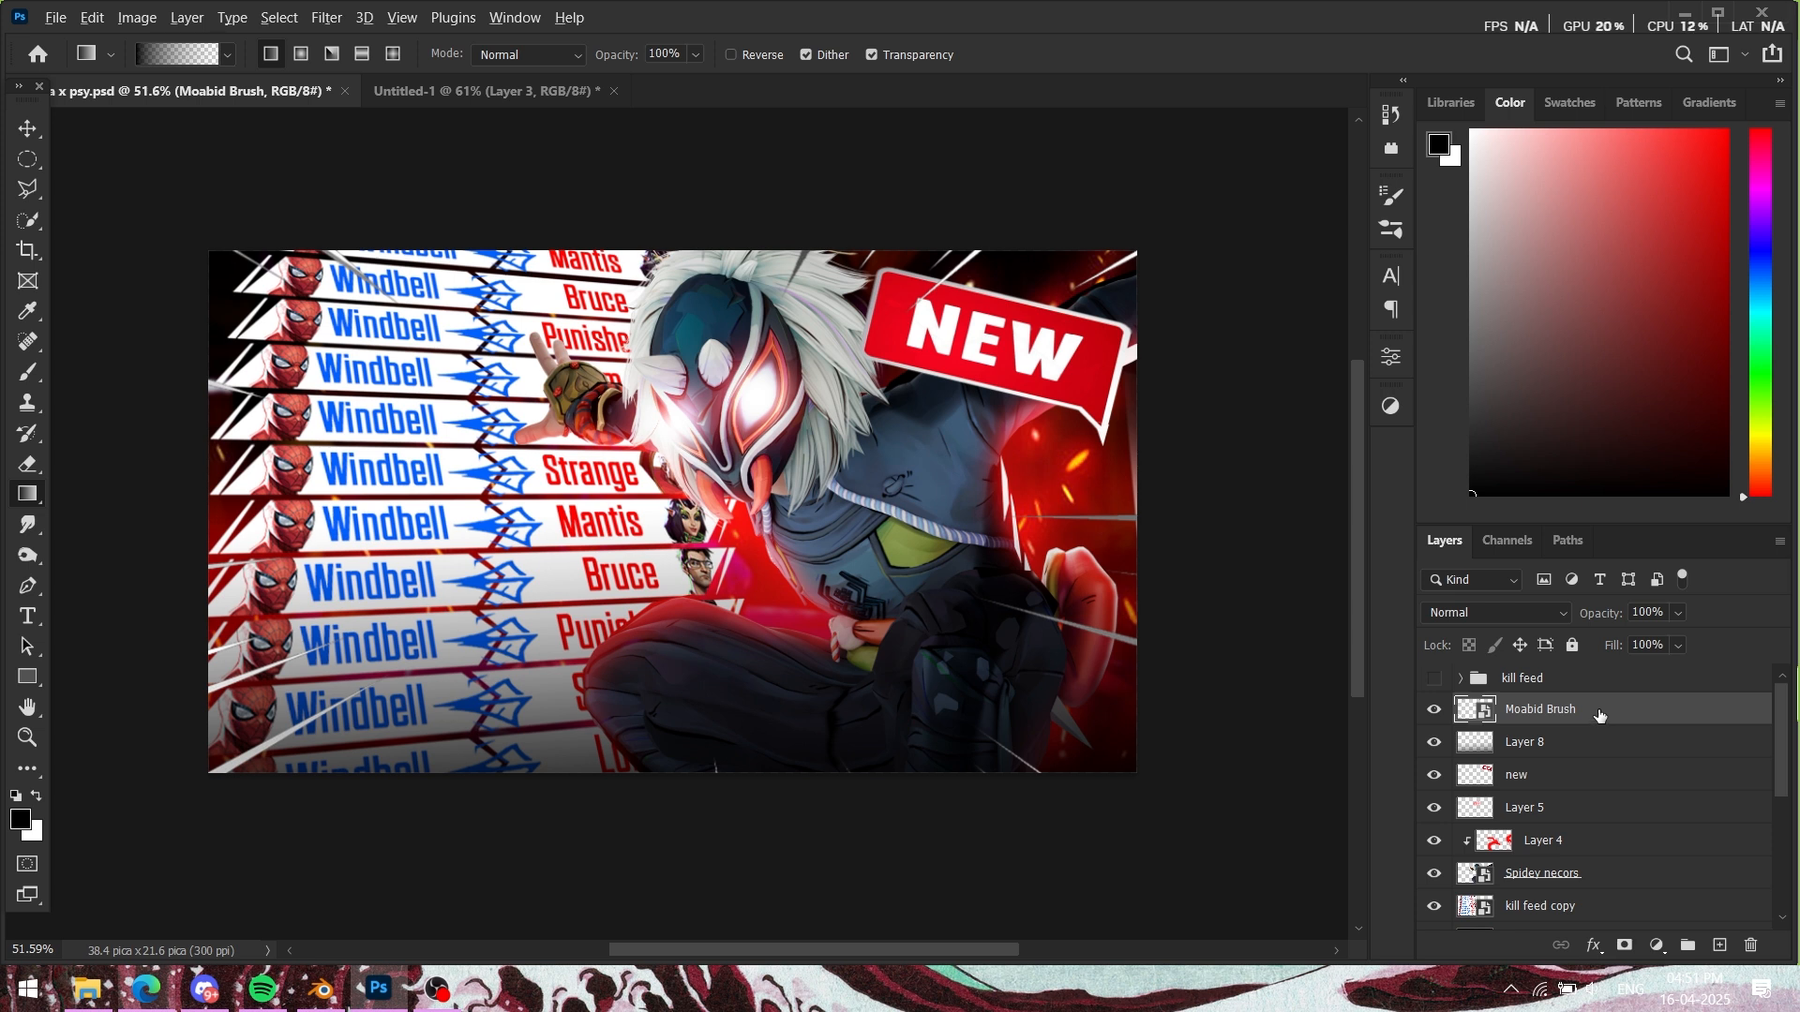
key("ctrl+shift+alt+e")
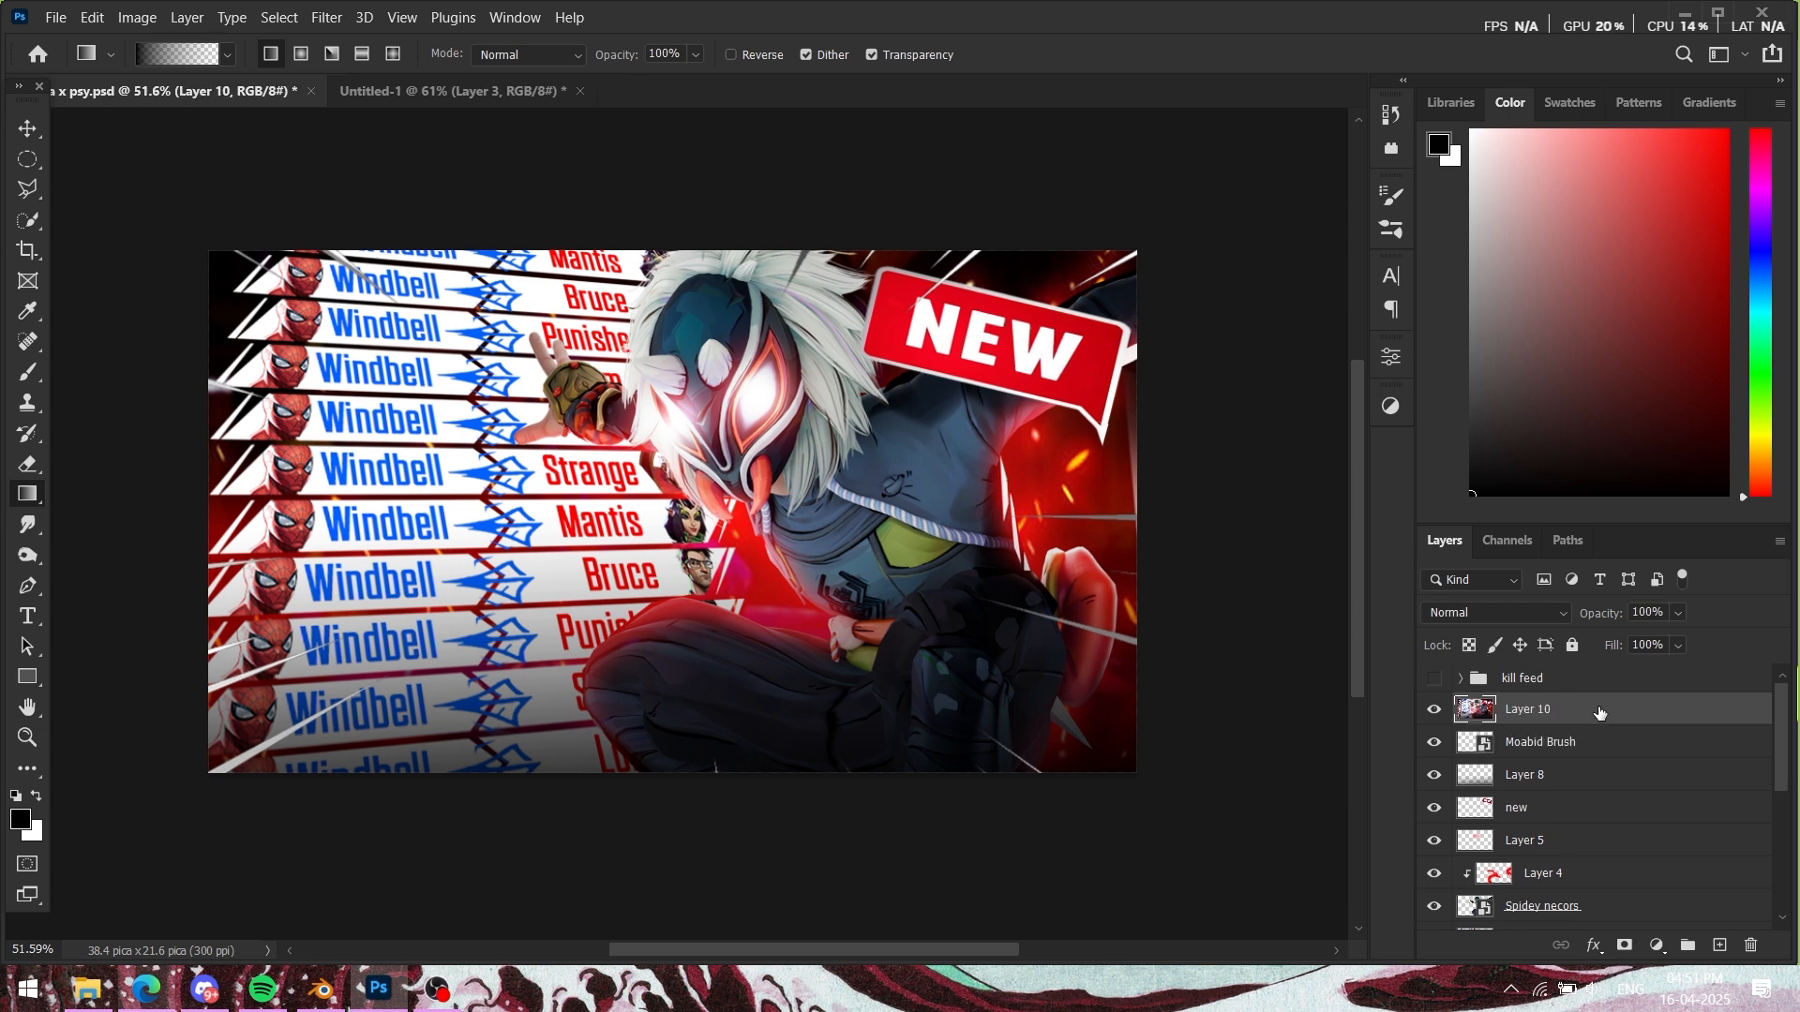
Step: Convert the stamped composite layer to a smart object
left_click(1434, 711)
scroll(1522, 844, "down", 5)
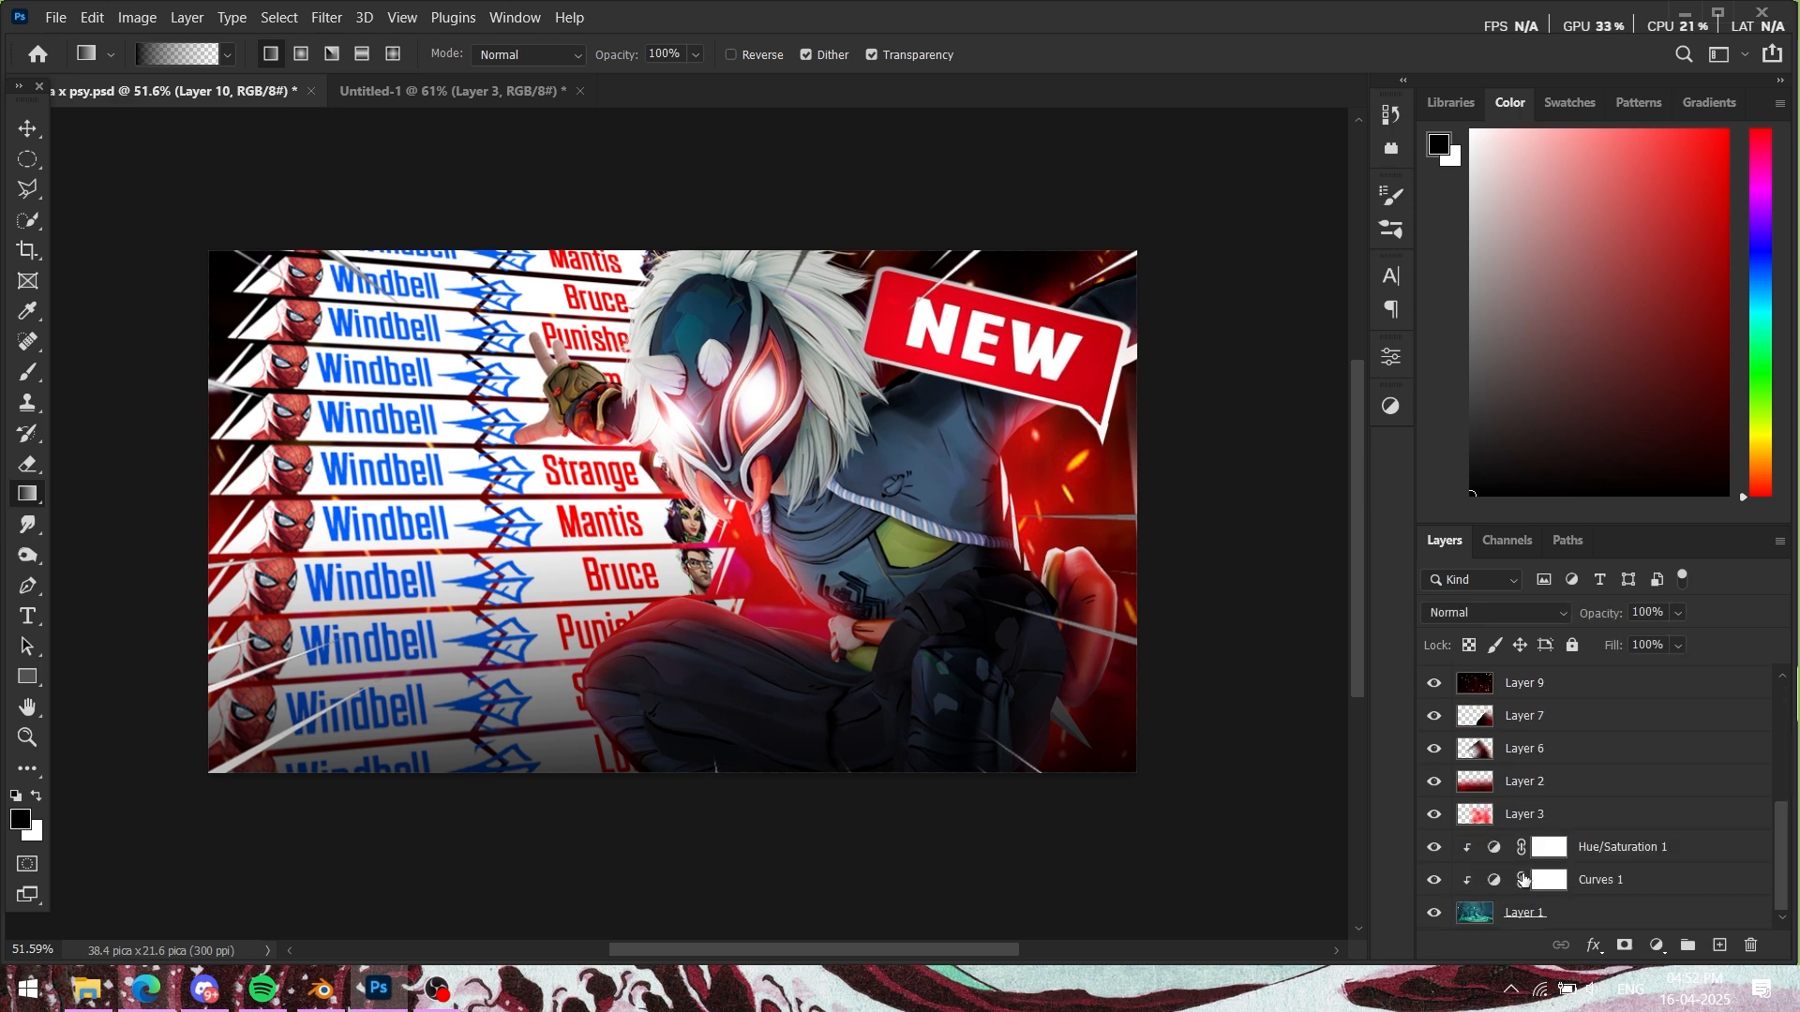
scroll(1522, 844, "up", 5)
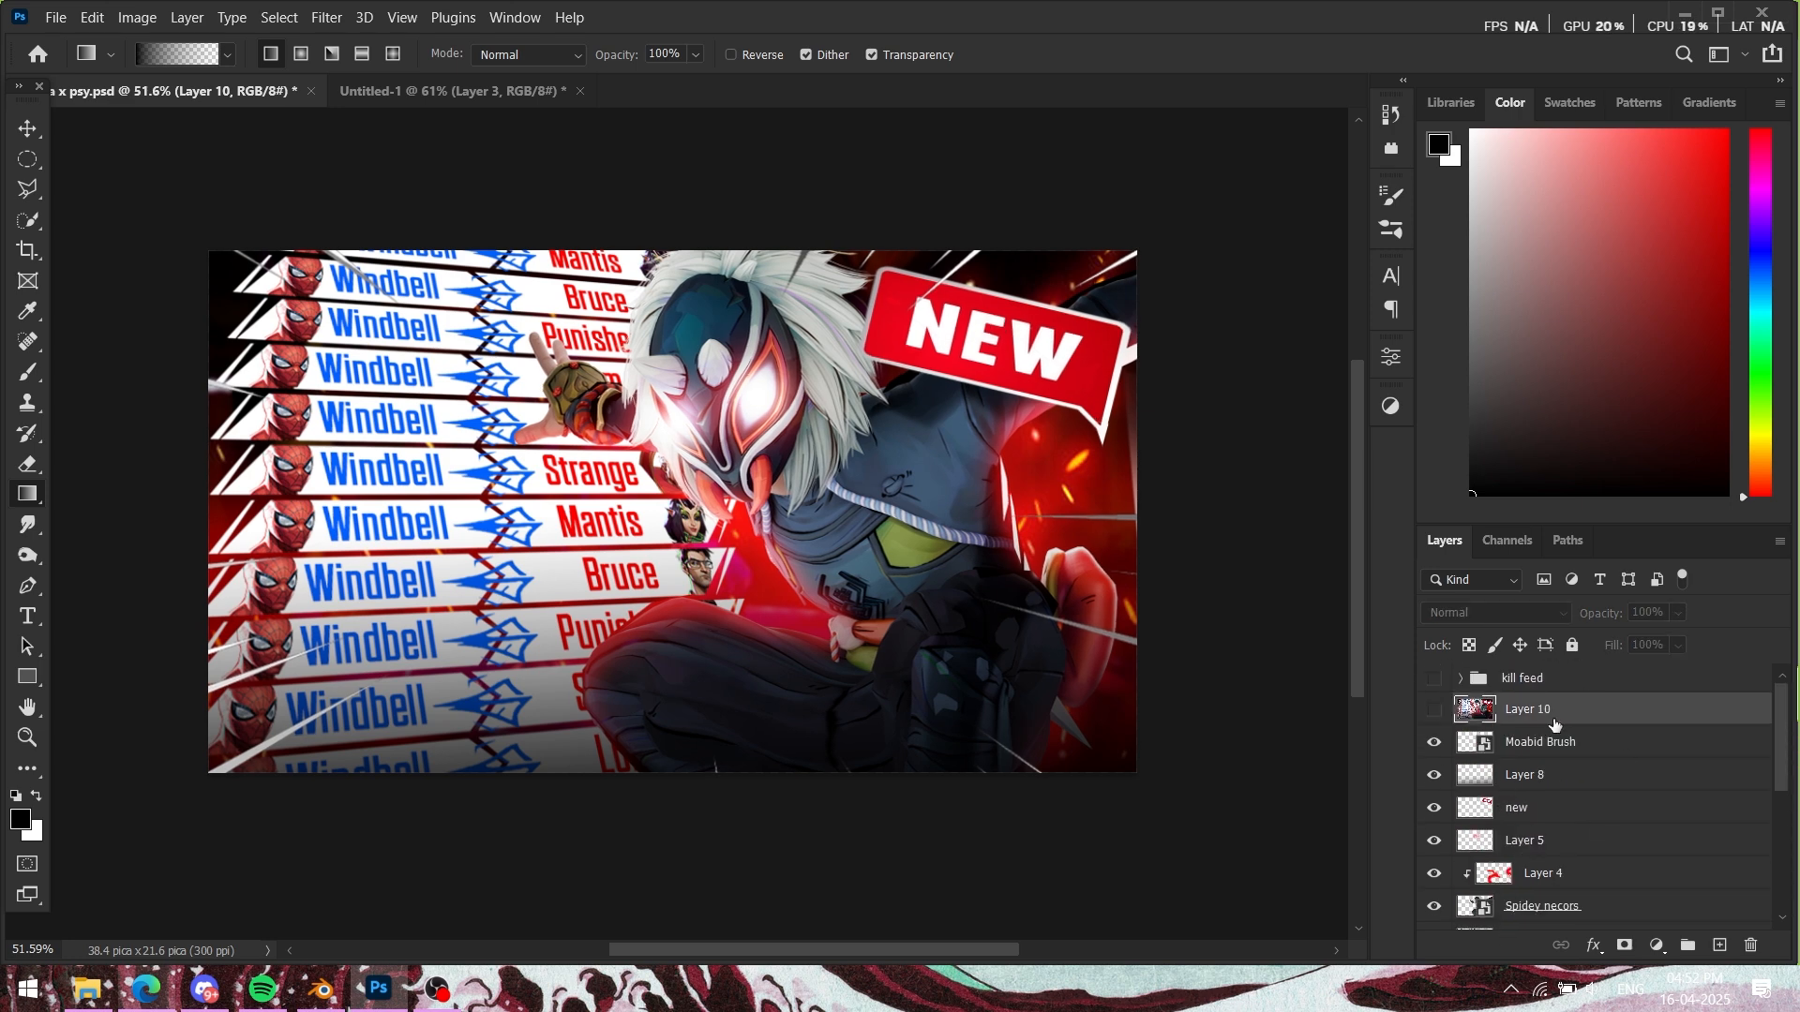
right_click(1561, 717)
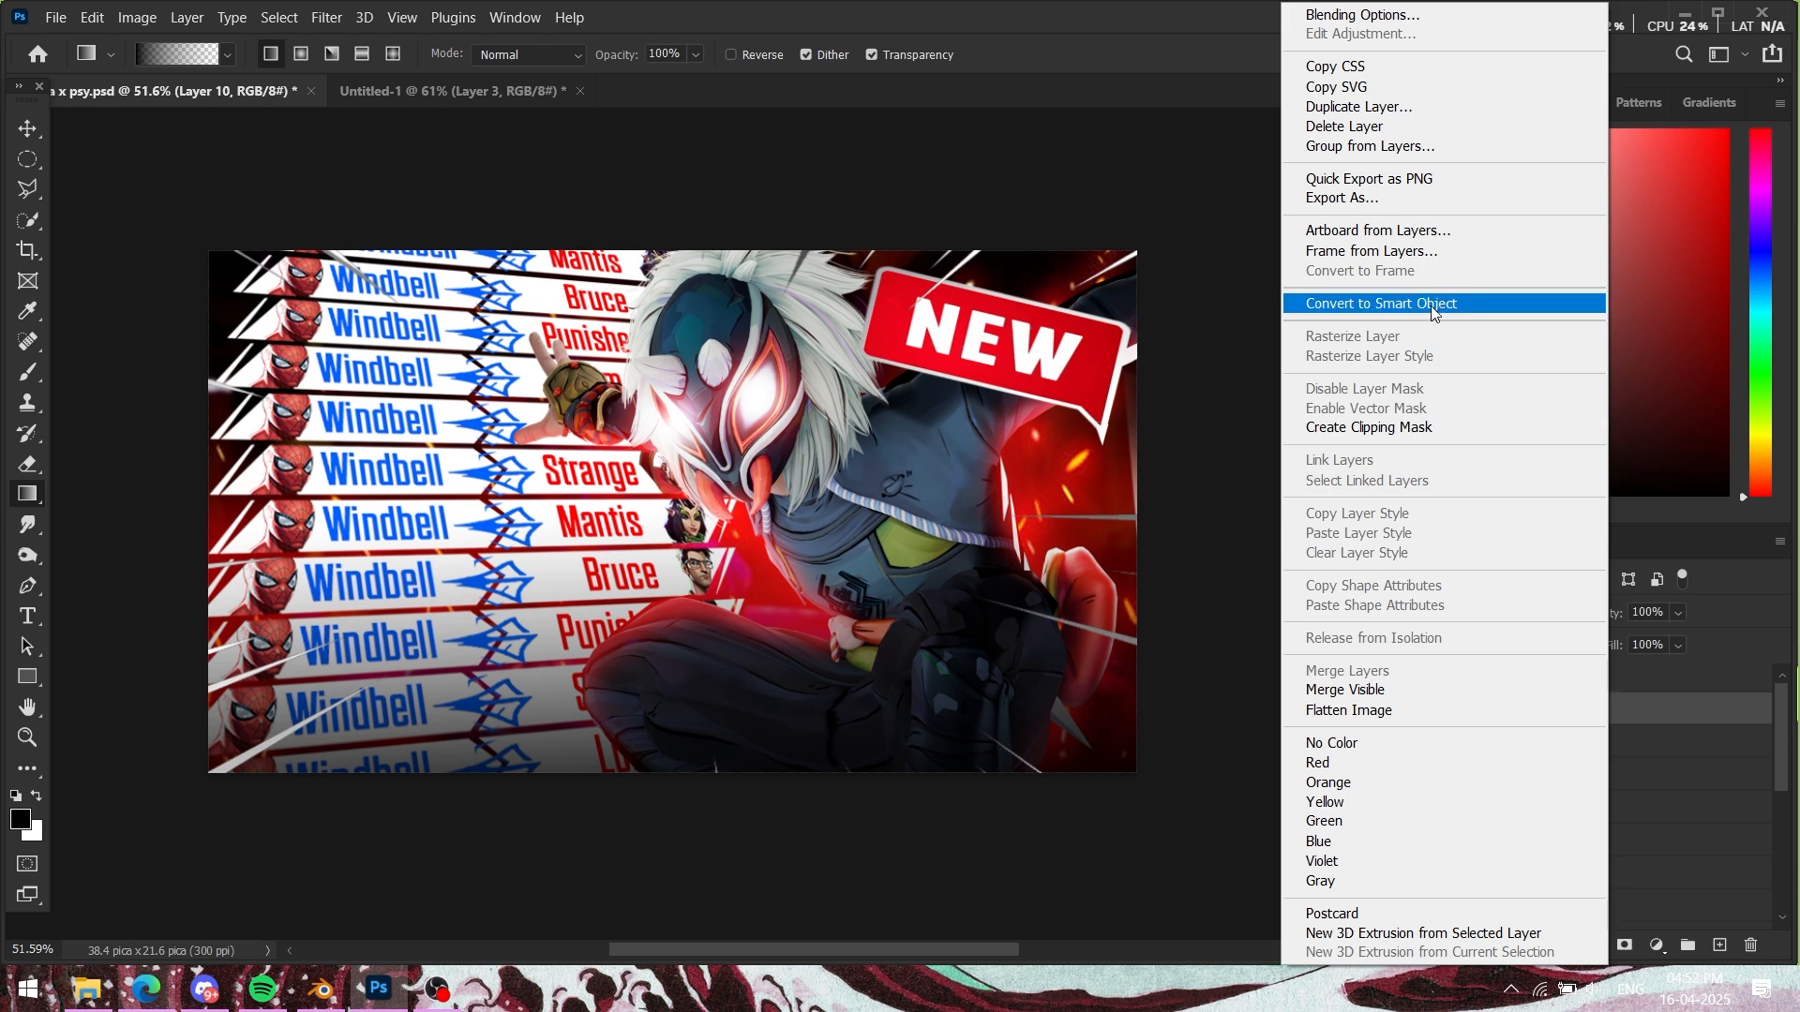
left_click(1430, 306)
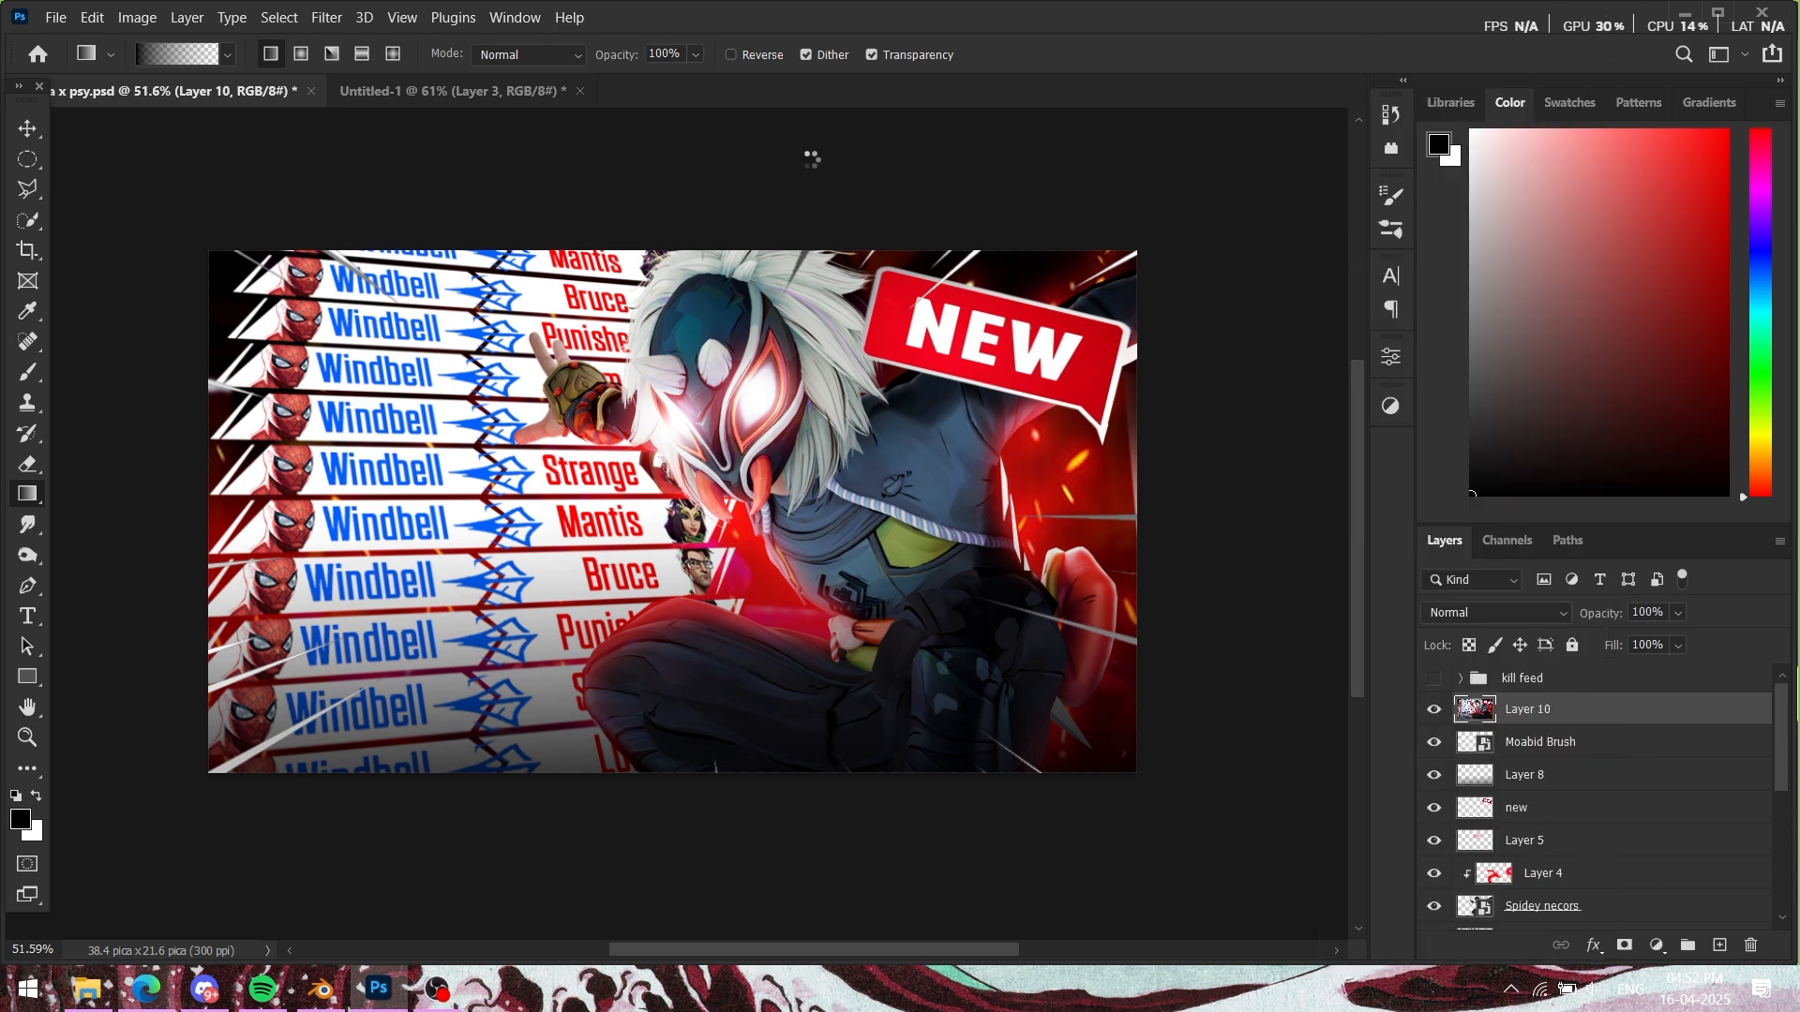
Step: Apply a Camera Raw Filter to the composite layer with Exposure +0.15, Contrast +50 and Blacks -30
left_click(334, 21)
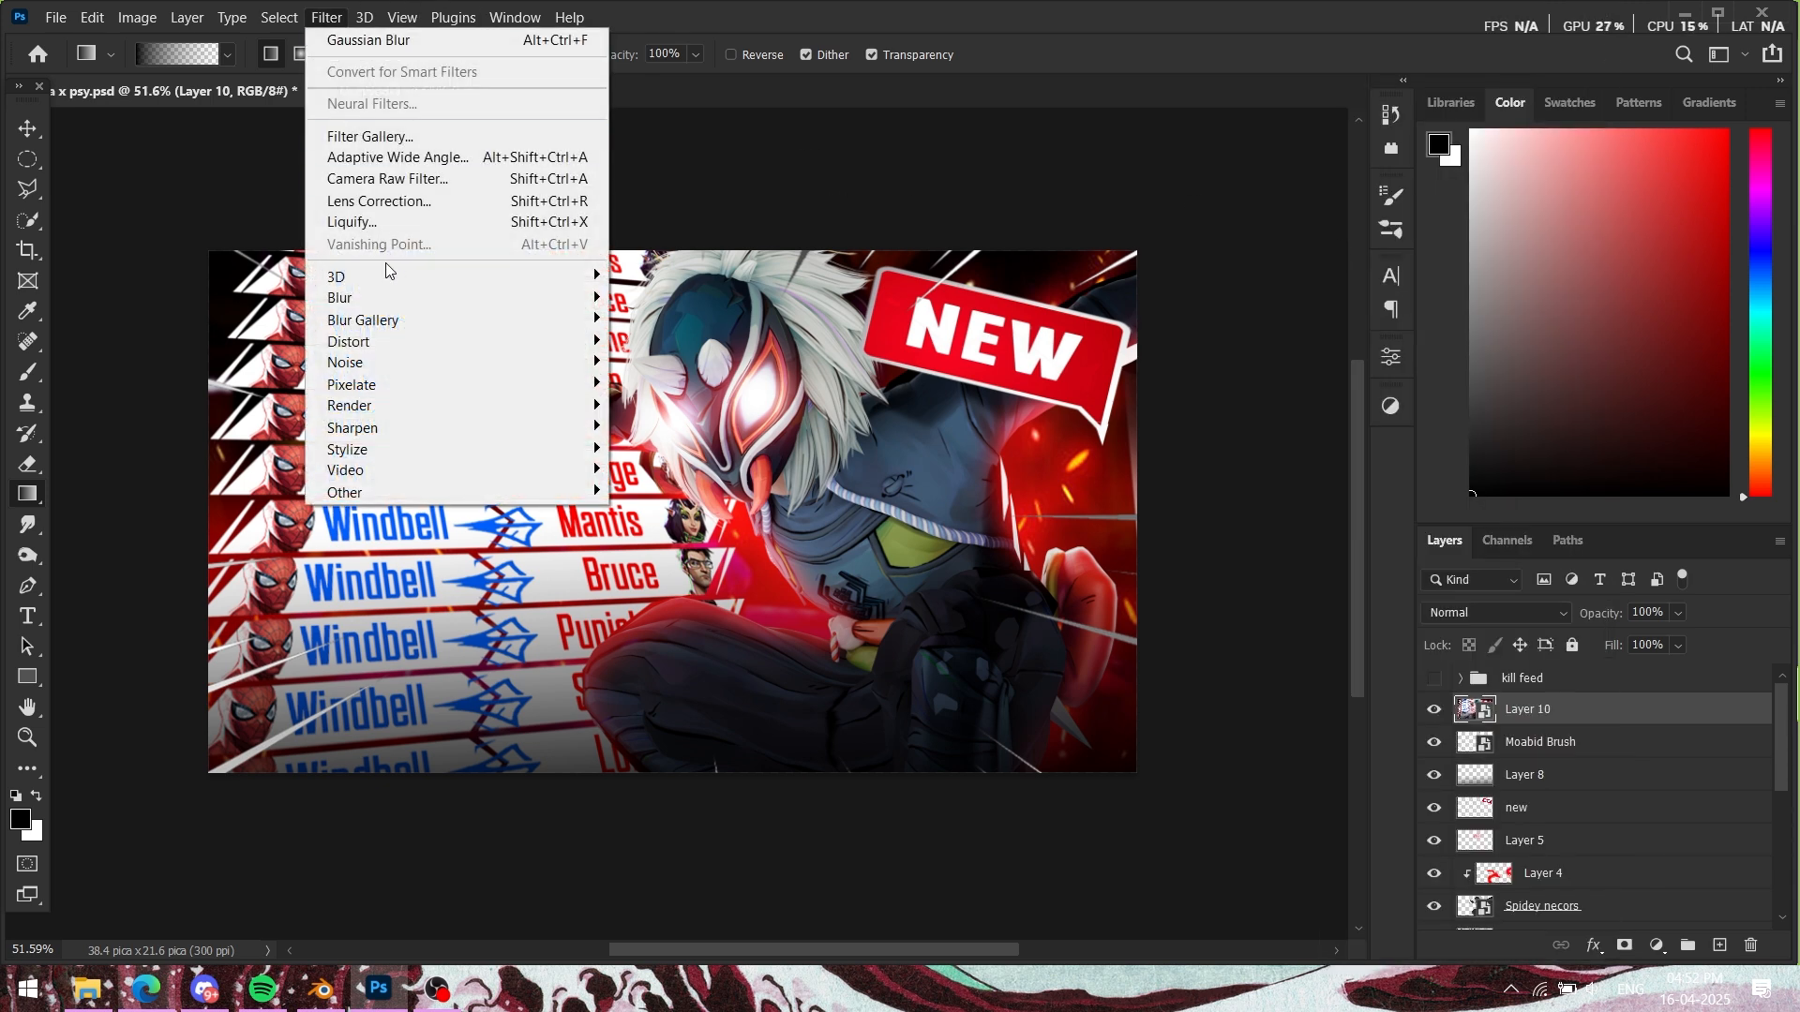
left_click(393, 178)
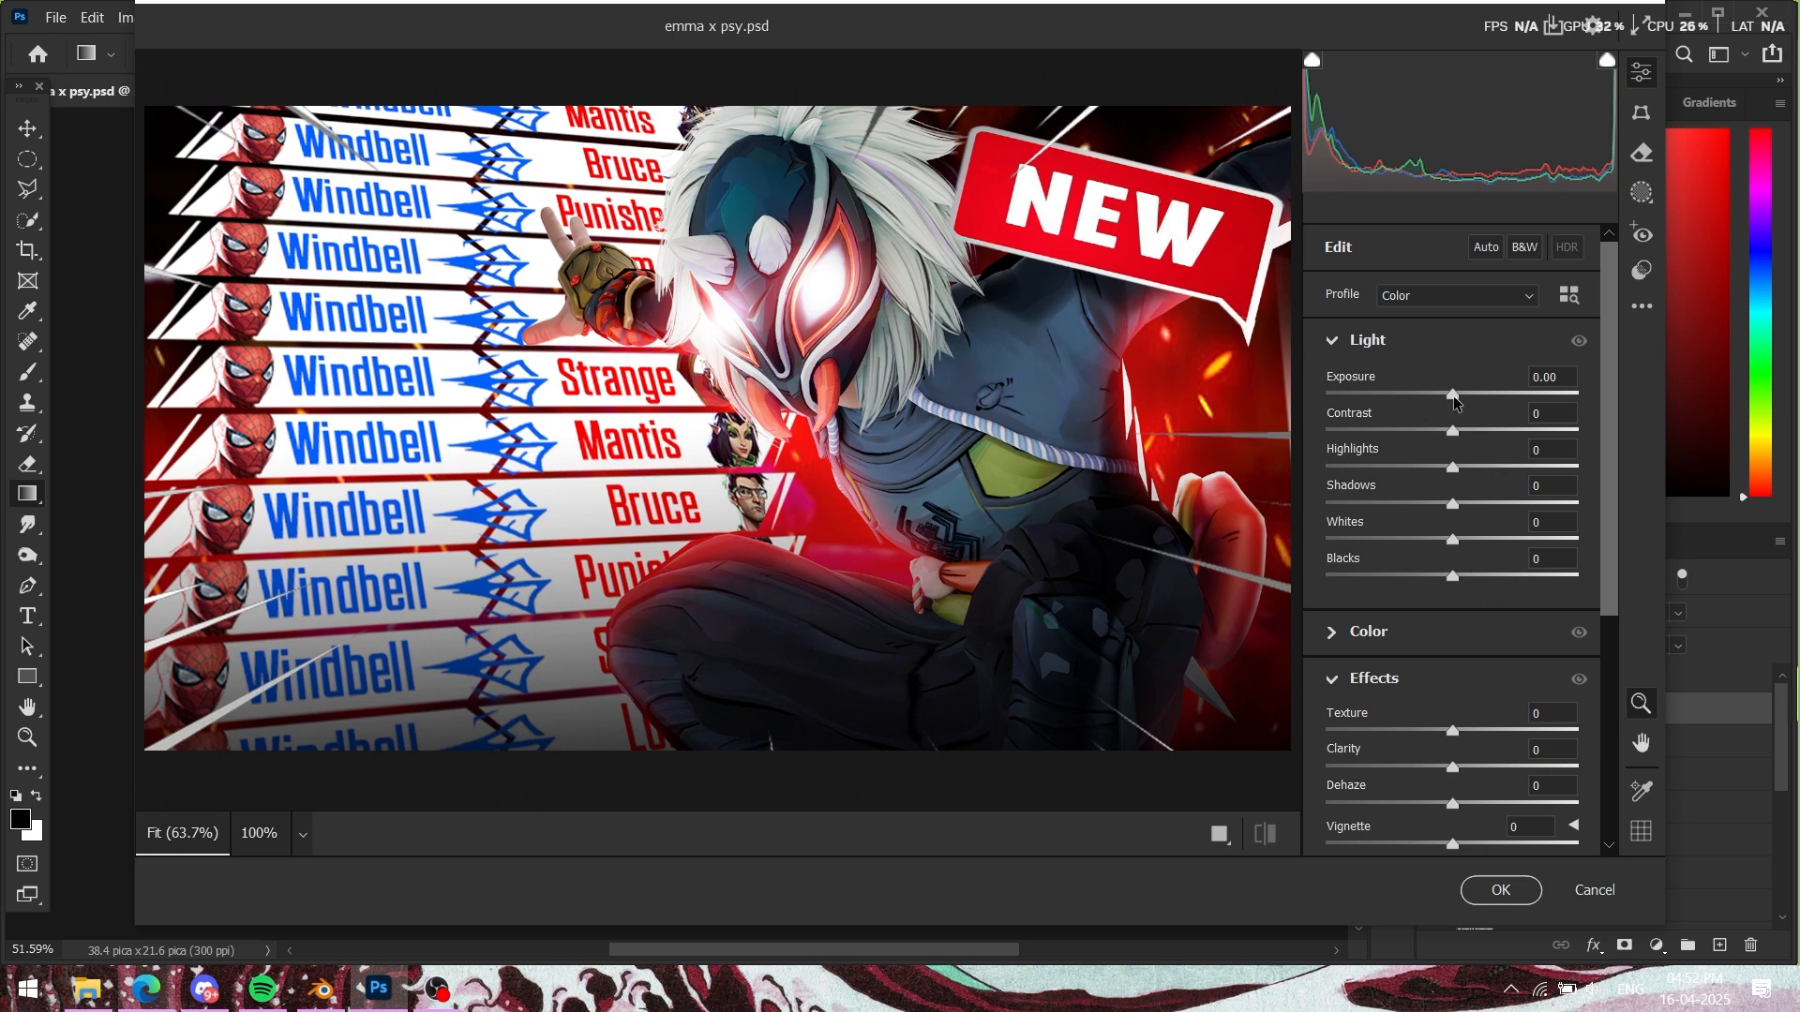
left_click_drag(1451, 395, 1457, 395)
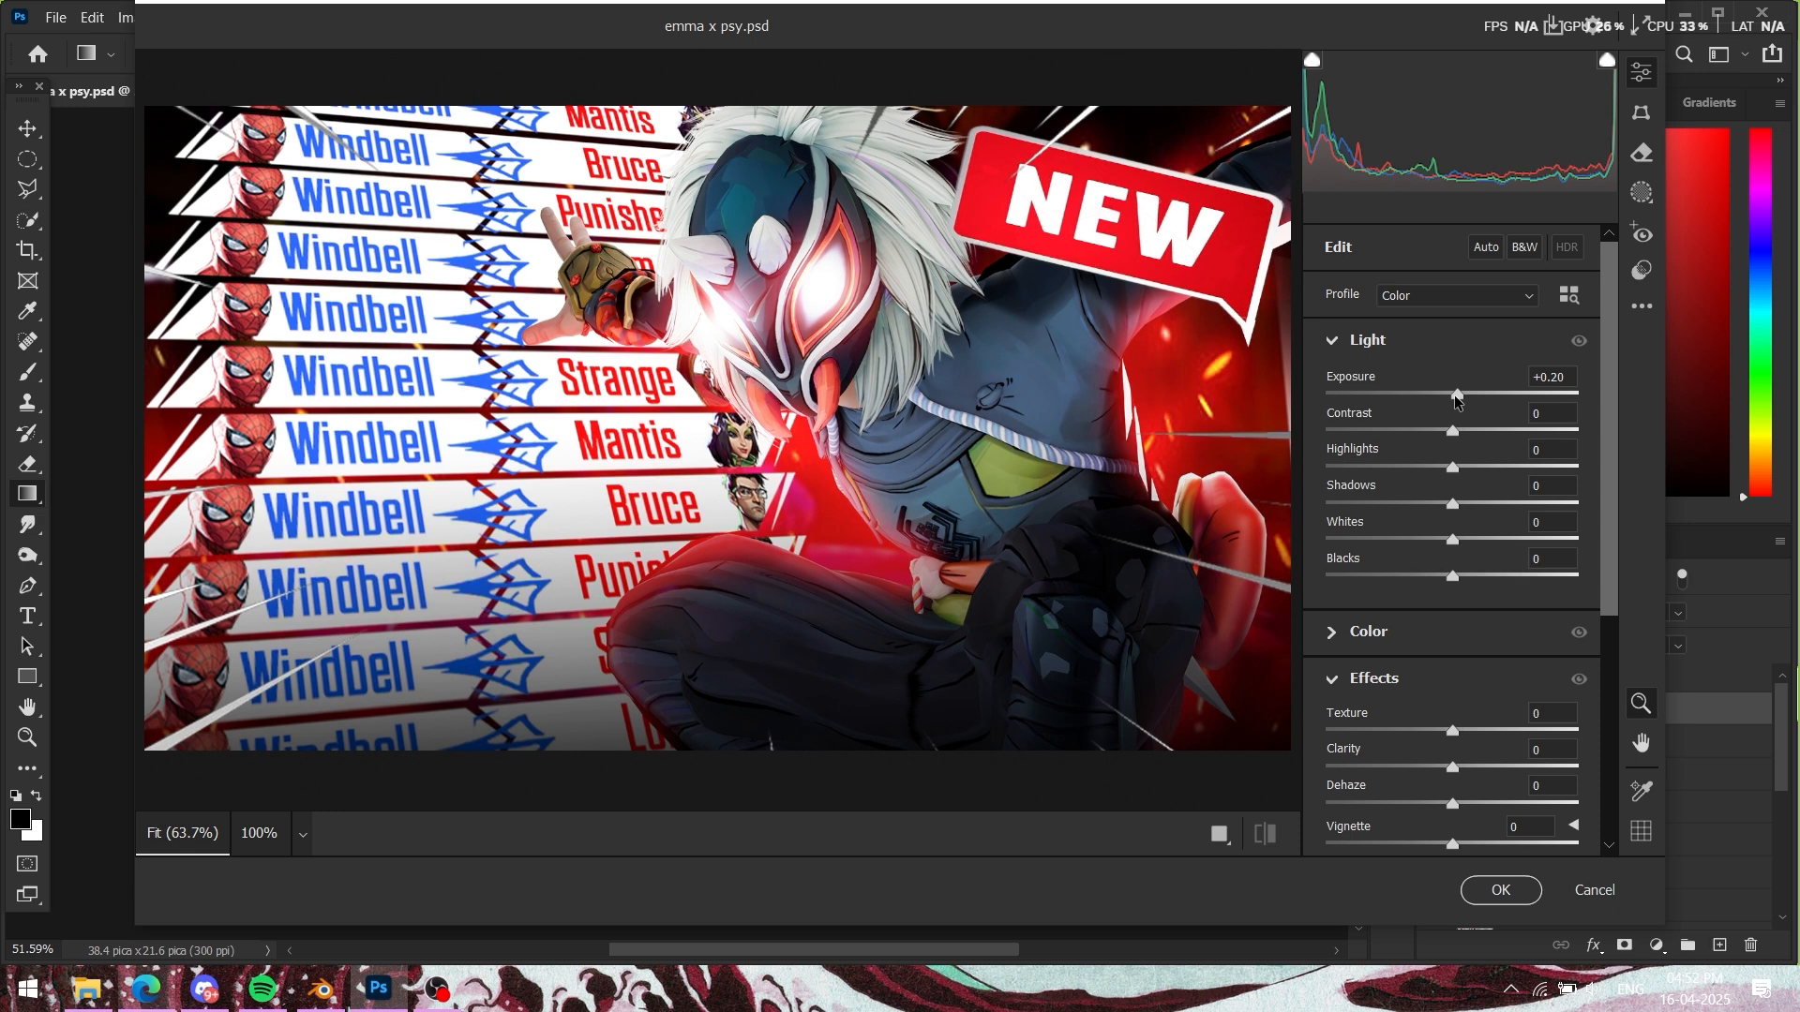
left_click_drag(1455, 401, 1454, 401)
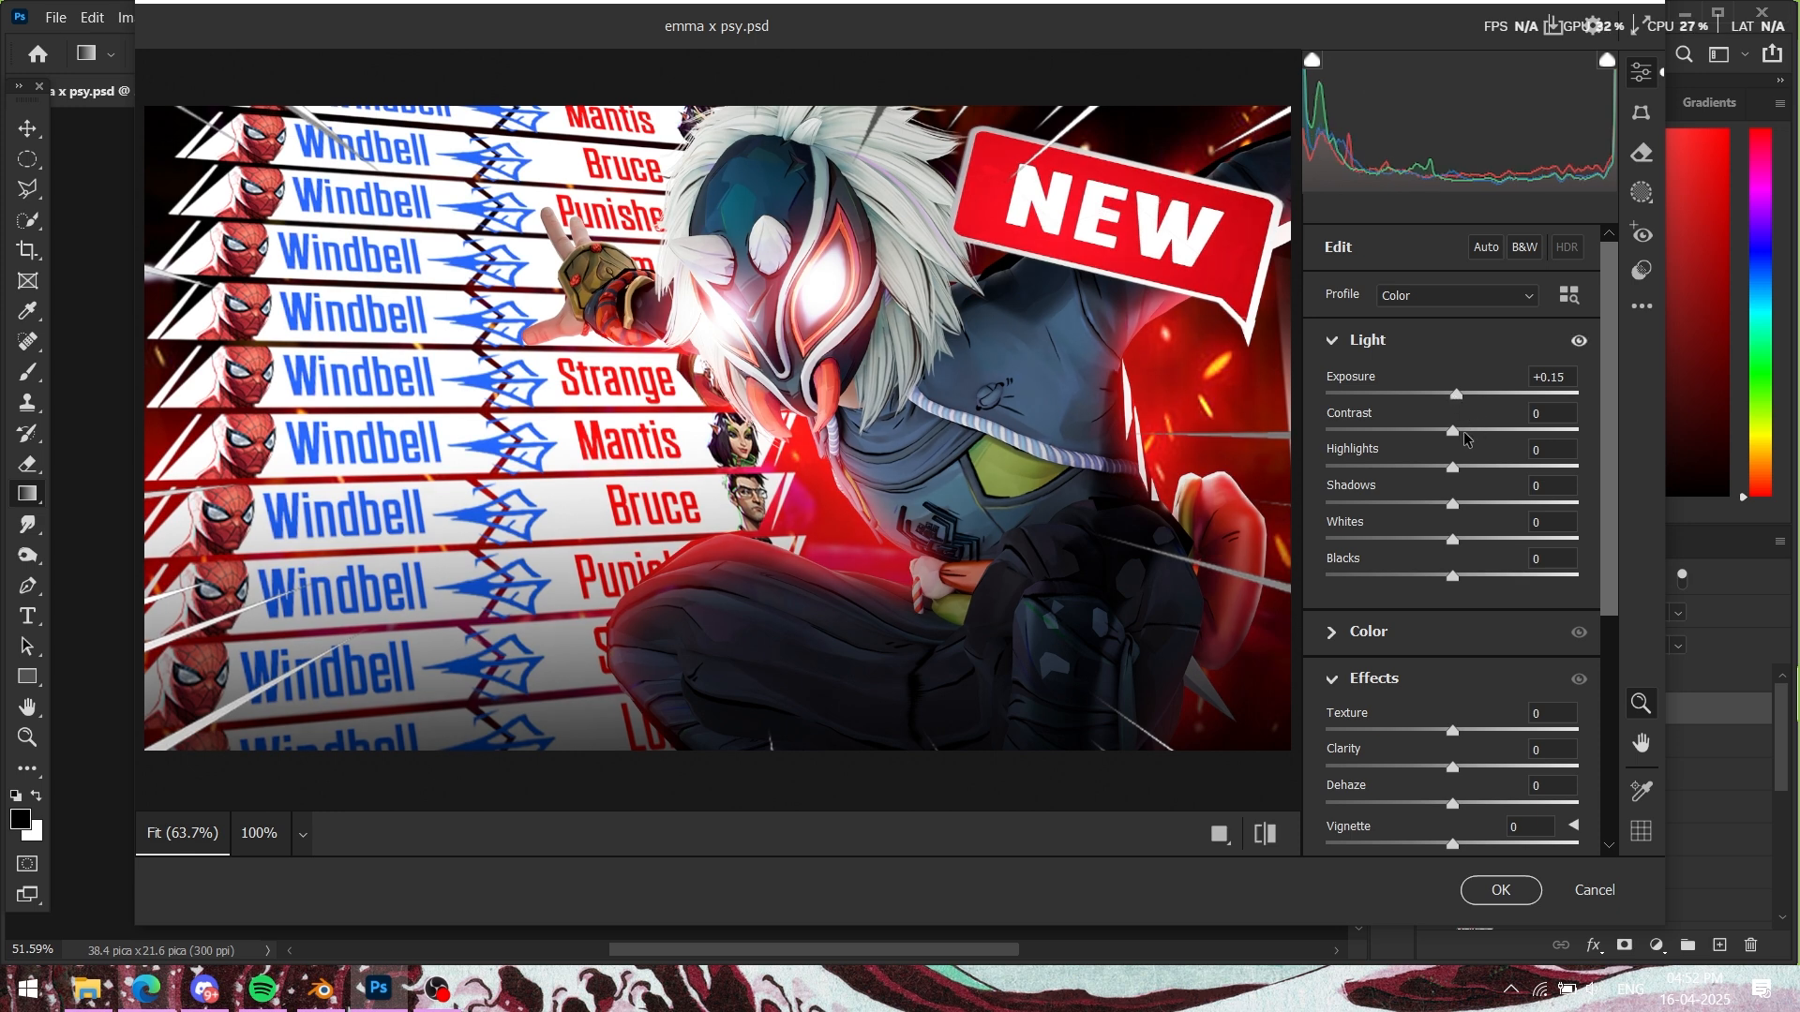
left_click_drag(1452, 432, 1515, 429)
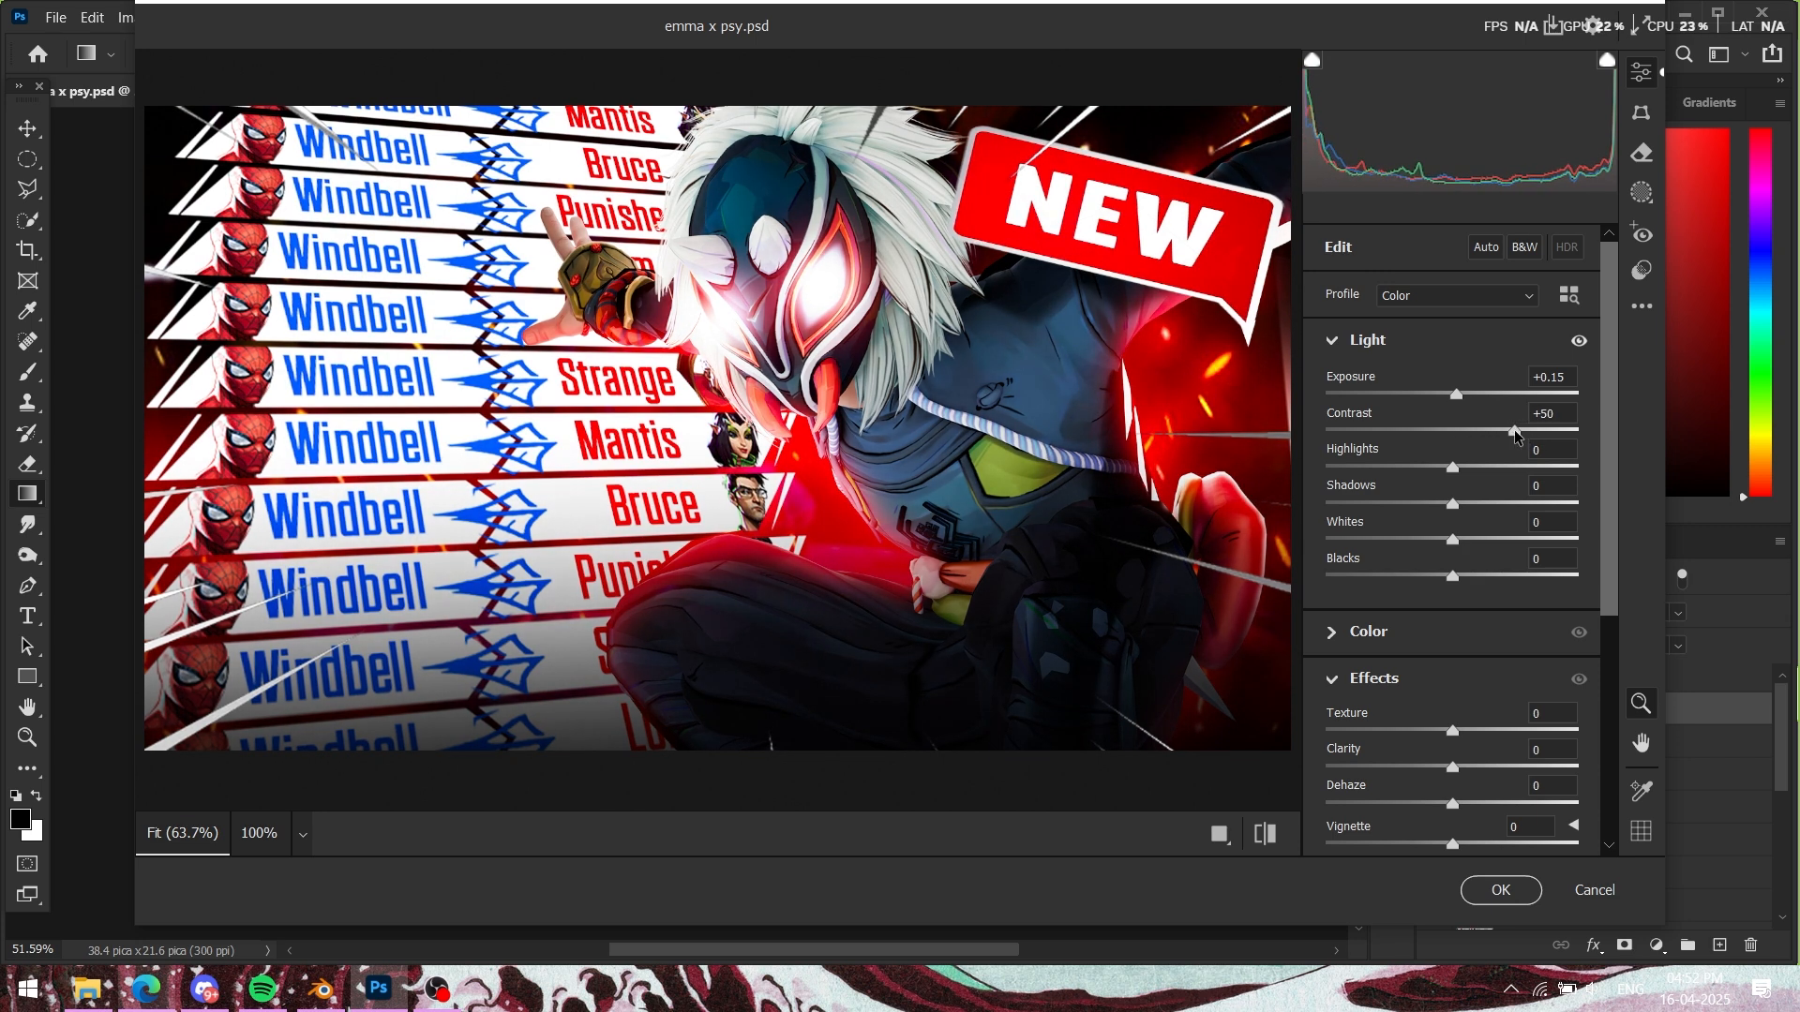
left_click_drag(1453, 576, 1414, 575)
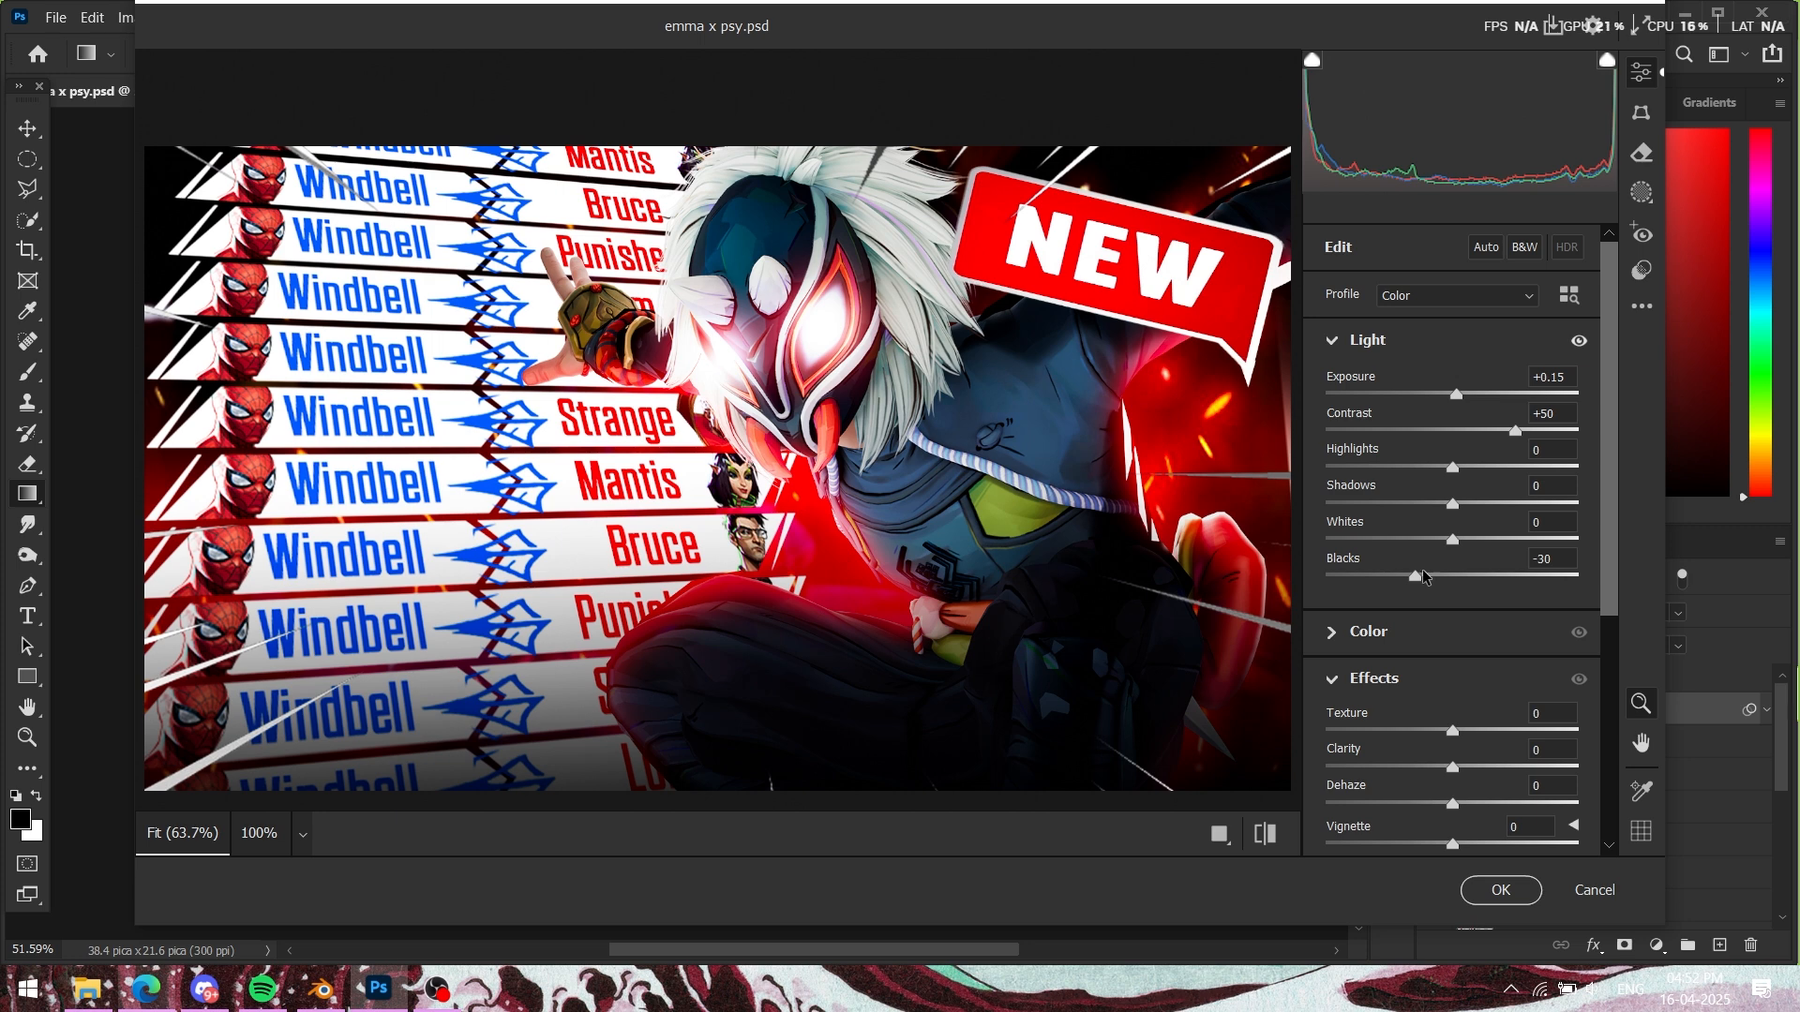
Step: Set the Camera Raw effects to Texture +100, Clarity +21 and Vignette -7
scroll(1444, 600, "down", 5)
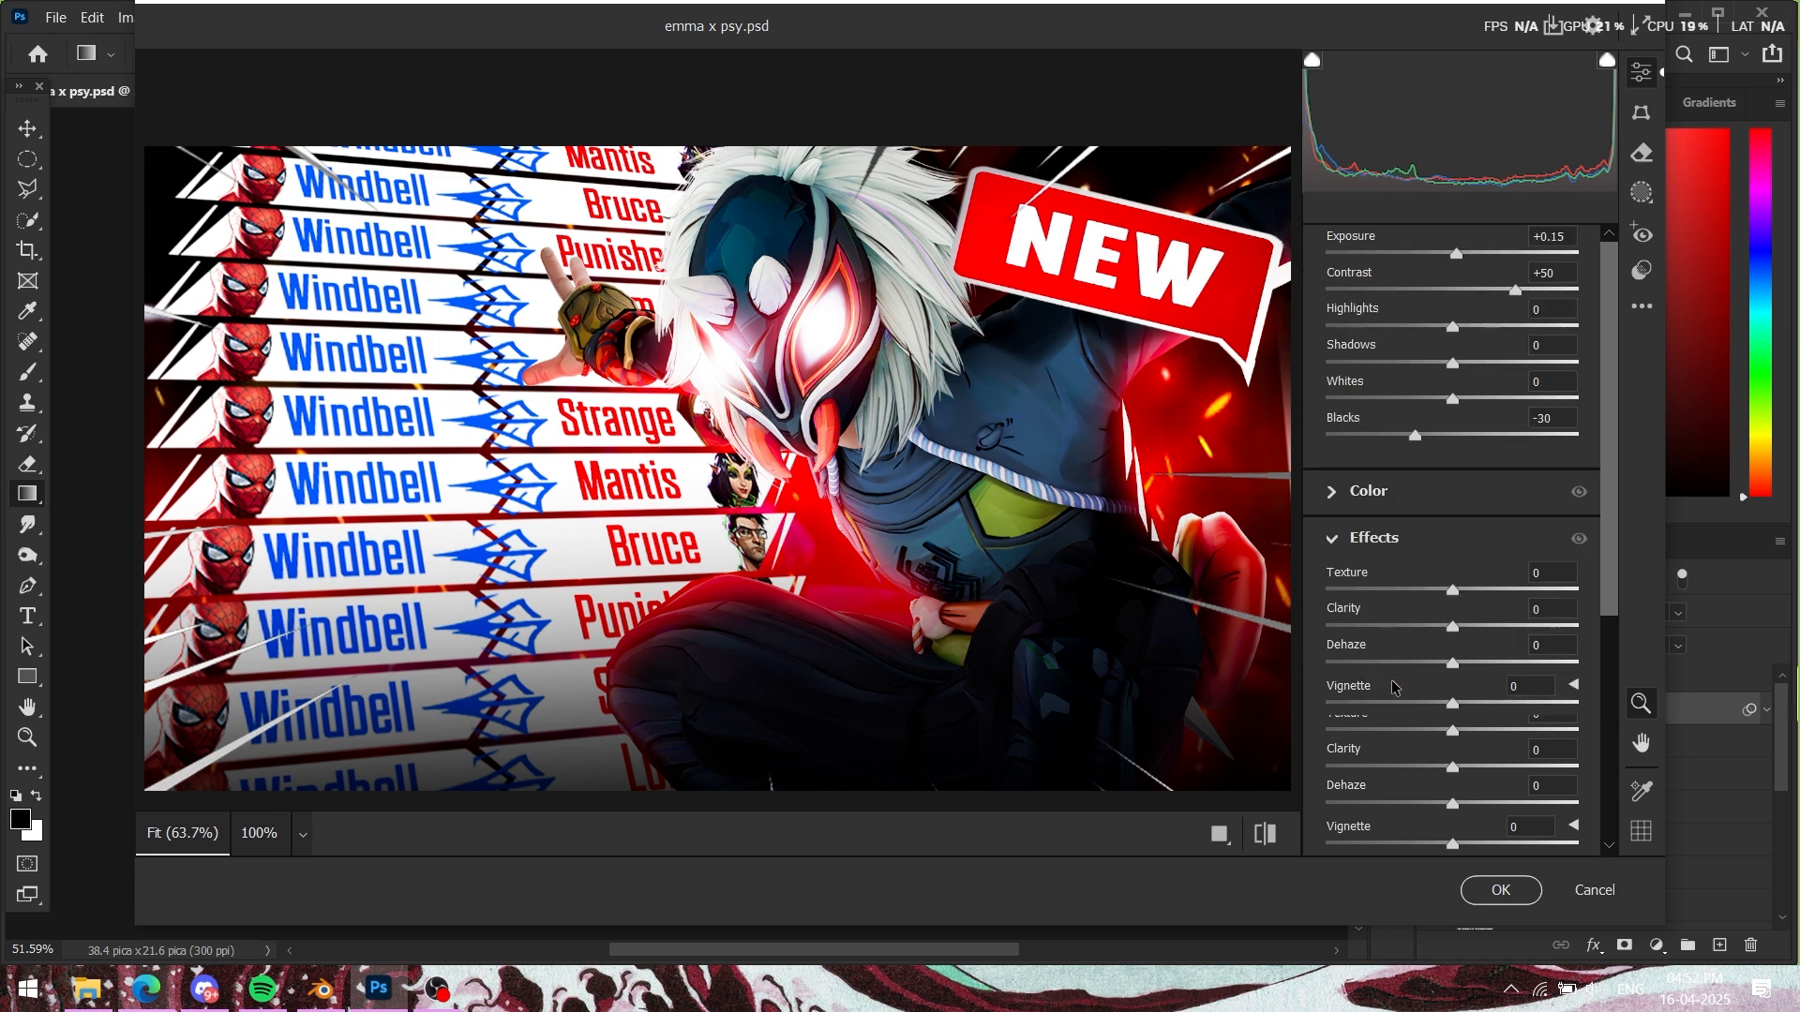
scroll(1481, 628, "up", 3)
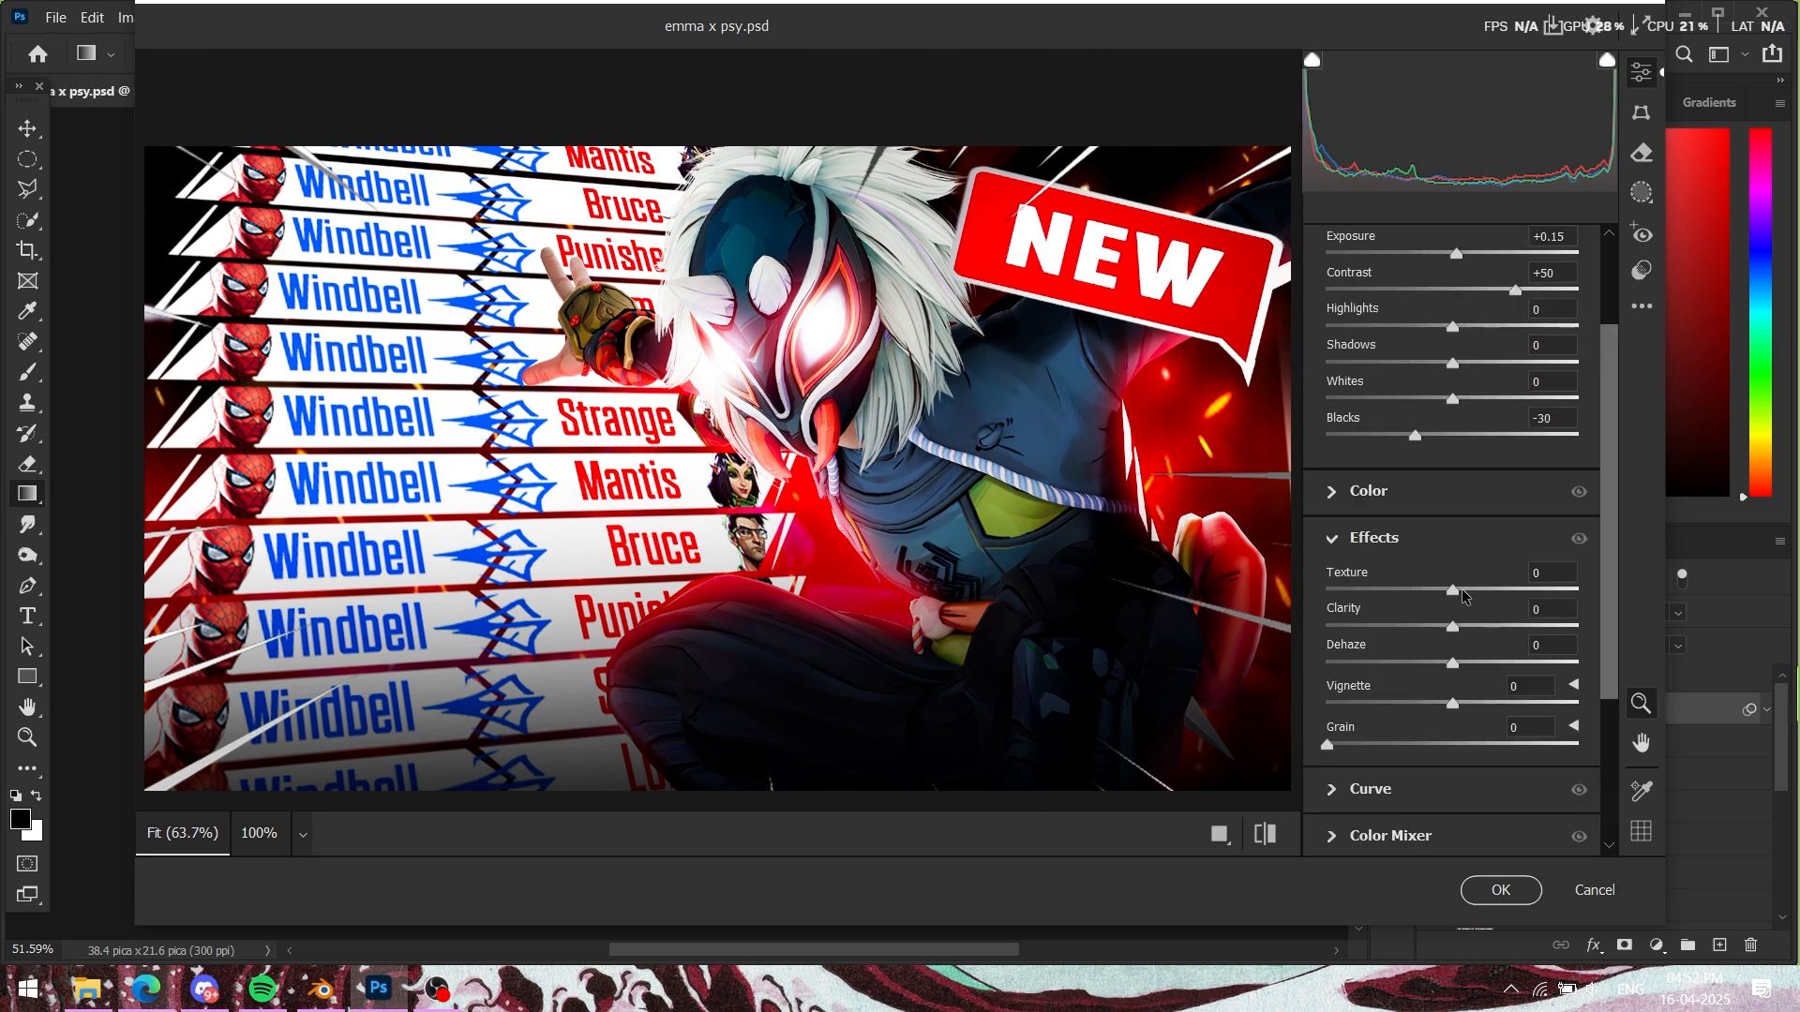
left_click_drag(1453, 591, 1584, 591)
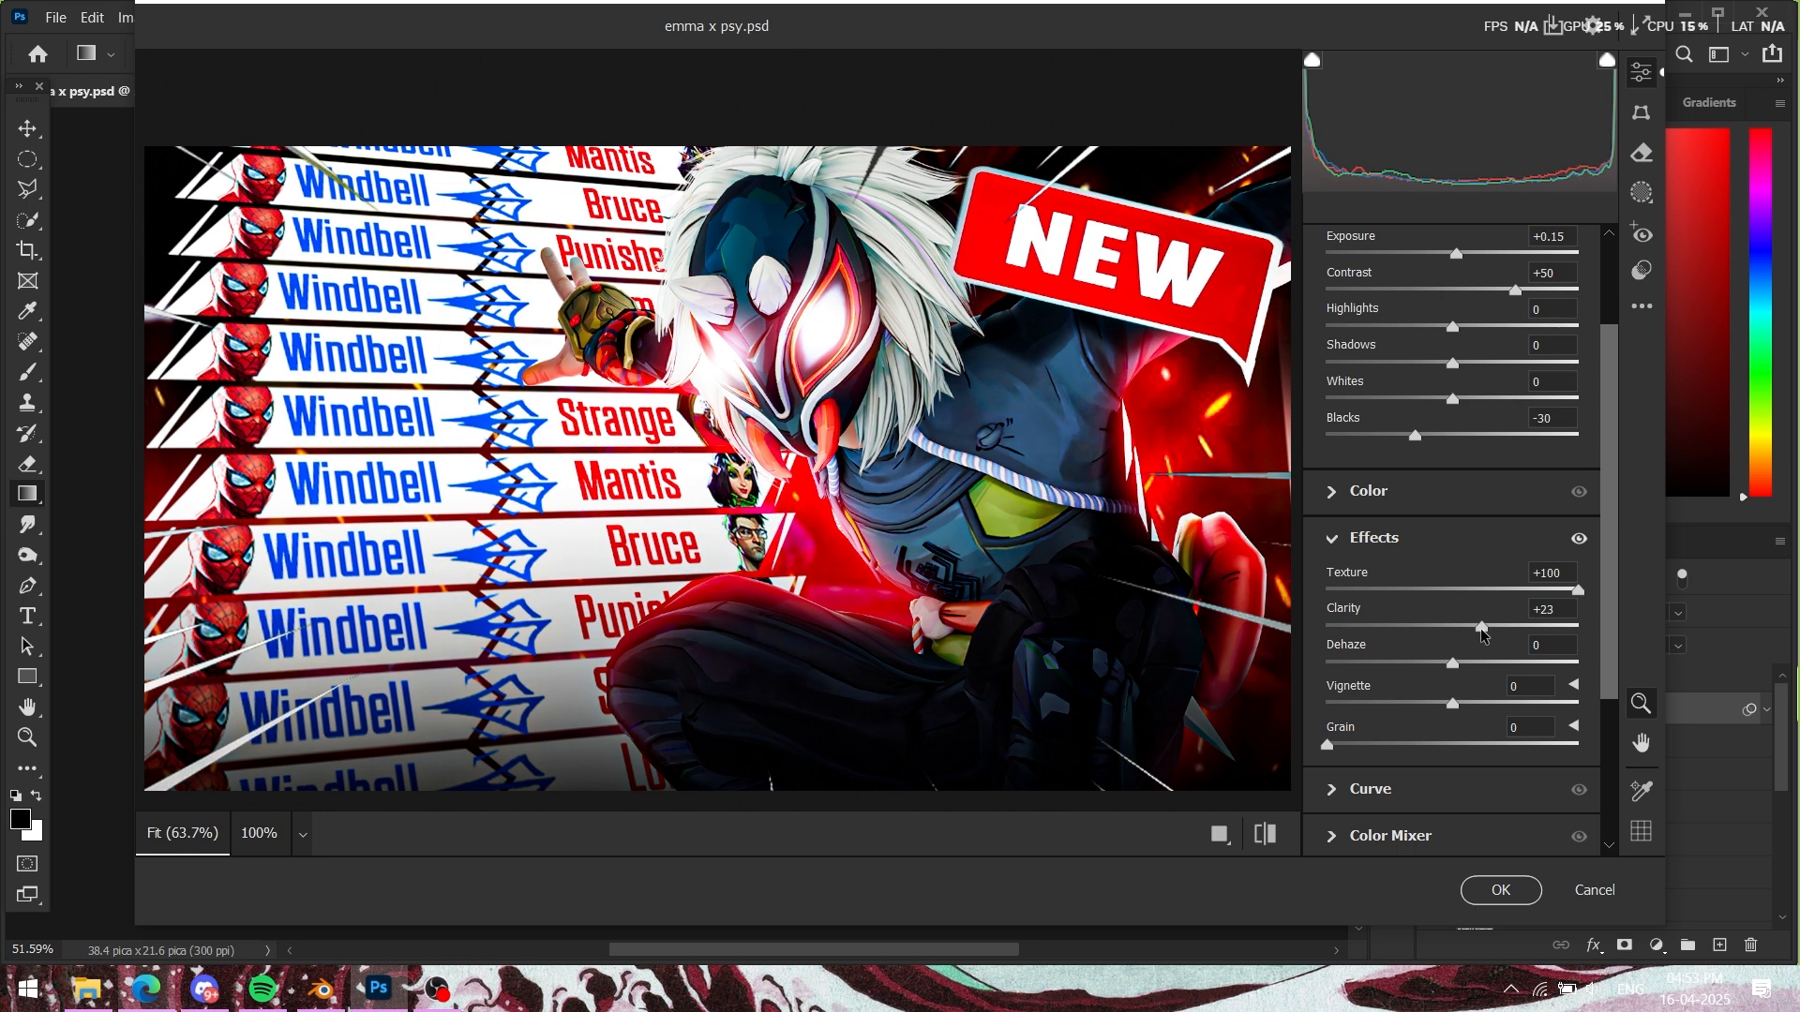
mouse_move(1481, 628)
left_mouse_down()
mouse_move(1589, 628)
mouse_move(1477, 636)
left_mouse_up()
mouse_move(1451, 709)
left_mouse_down()
mouse_move(1423, 705)
mouse_move(1442, 705)
left_mouse_up()
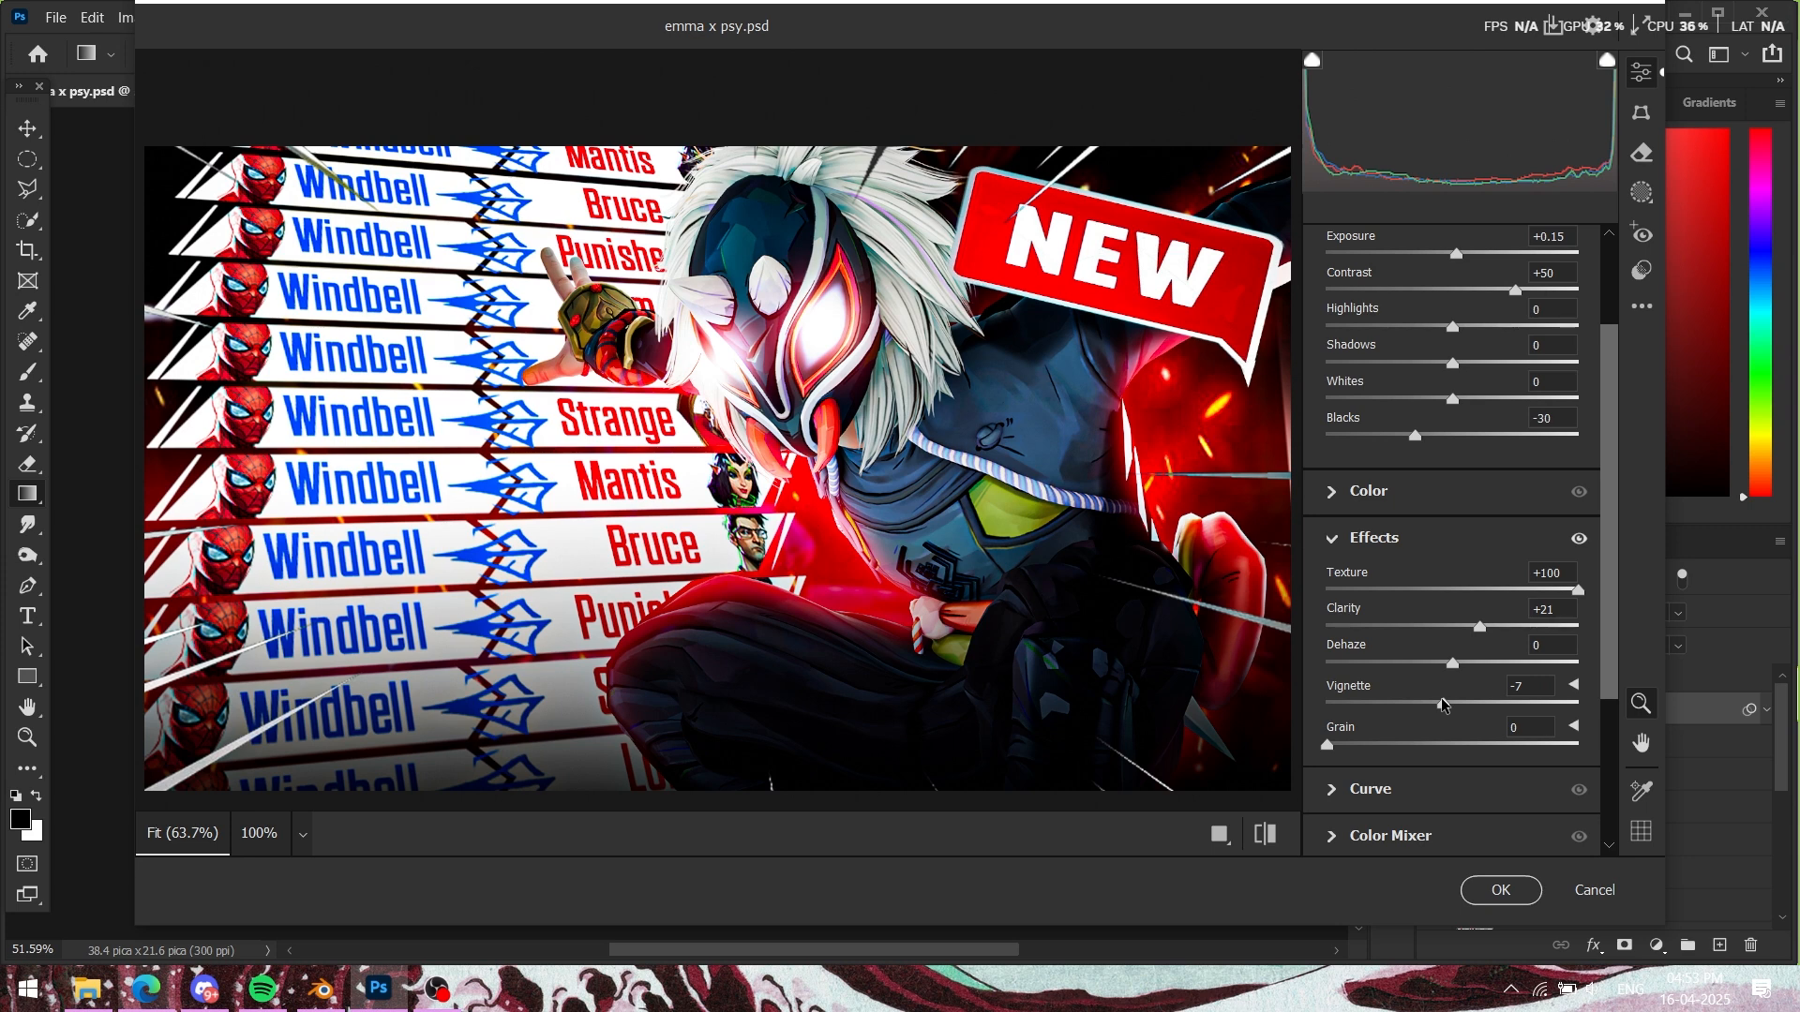
scroll(1429, 727, "down", 3)
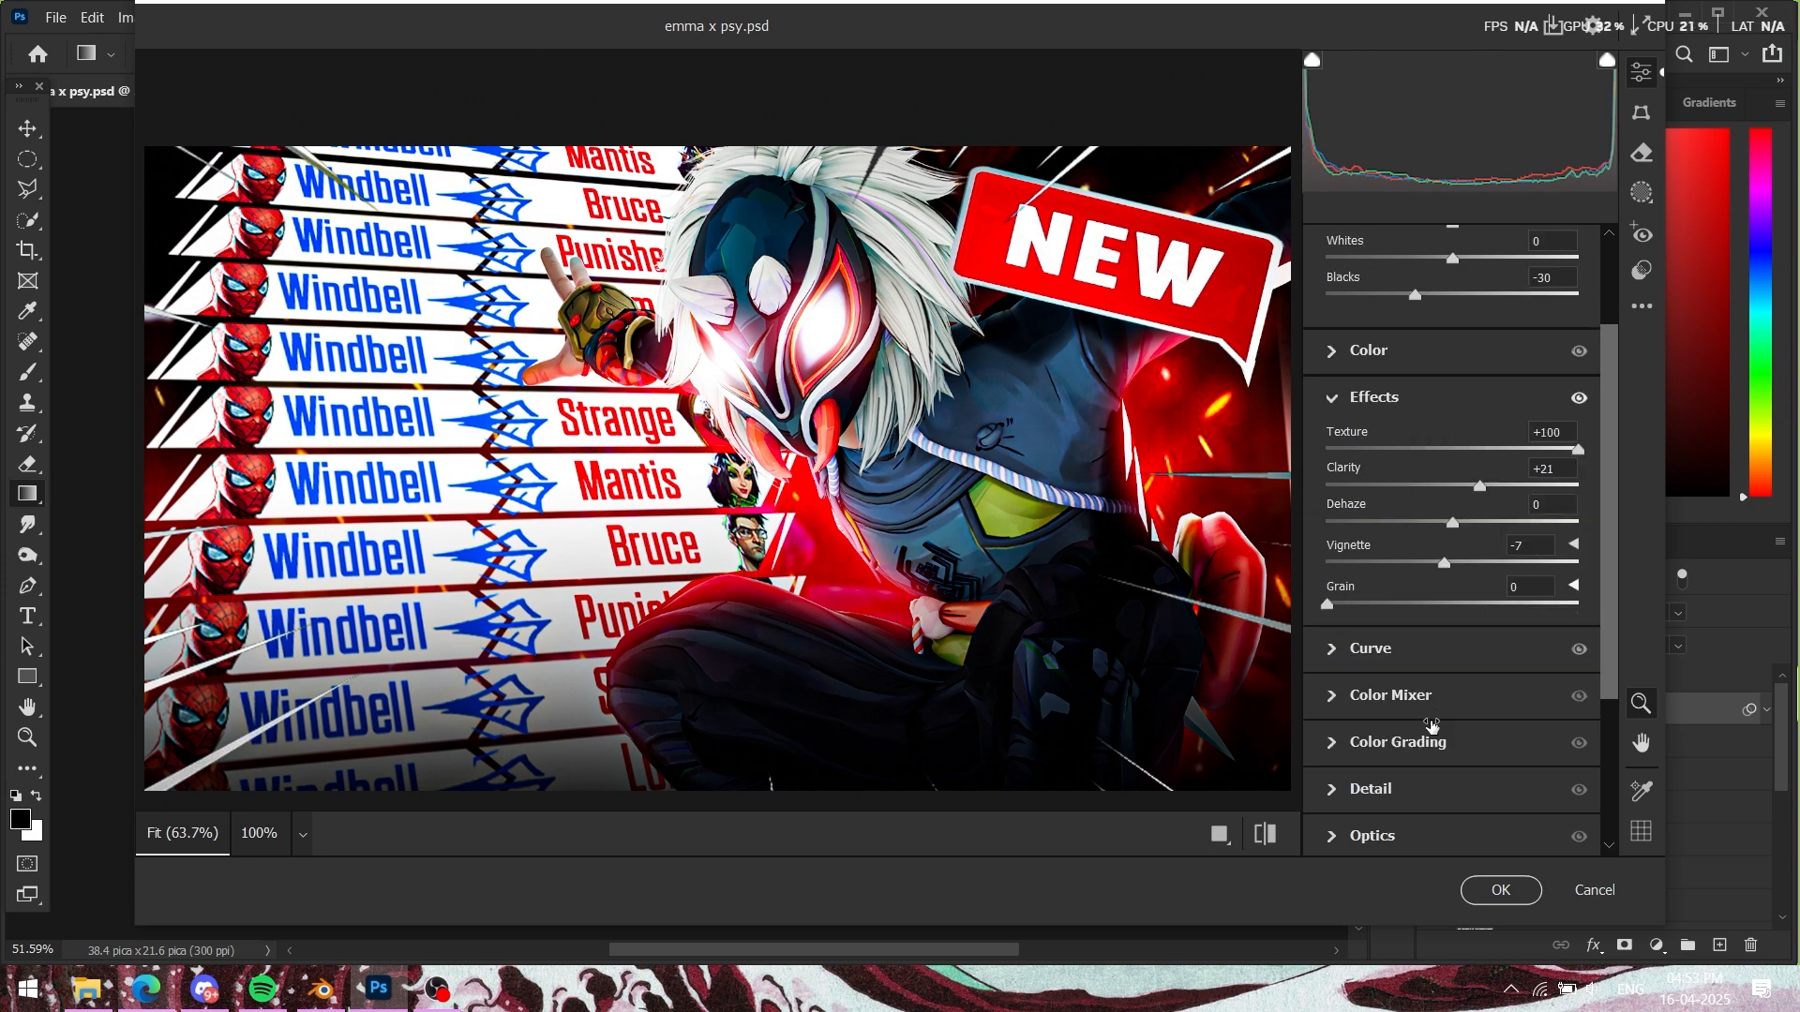
left_click_drag(1343, 510, 1210, 511)
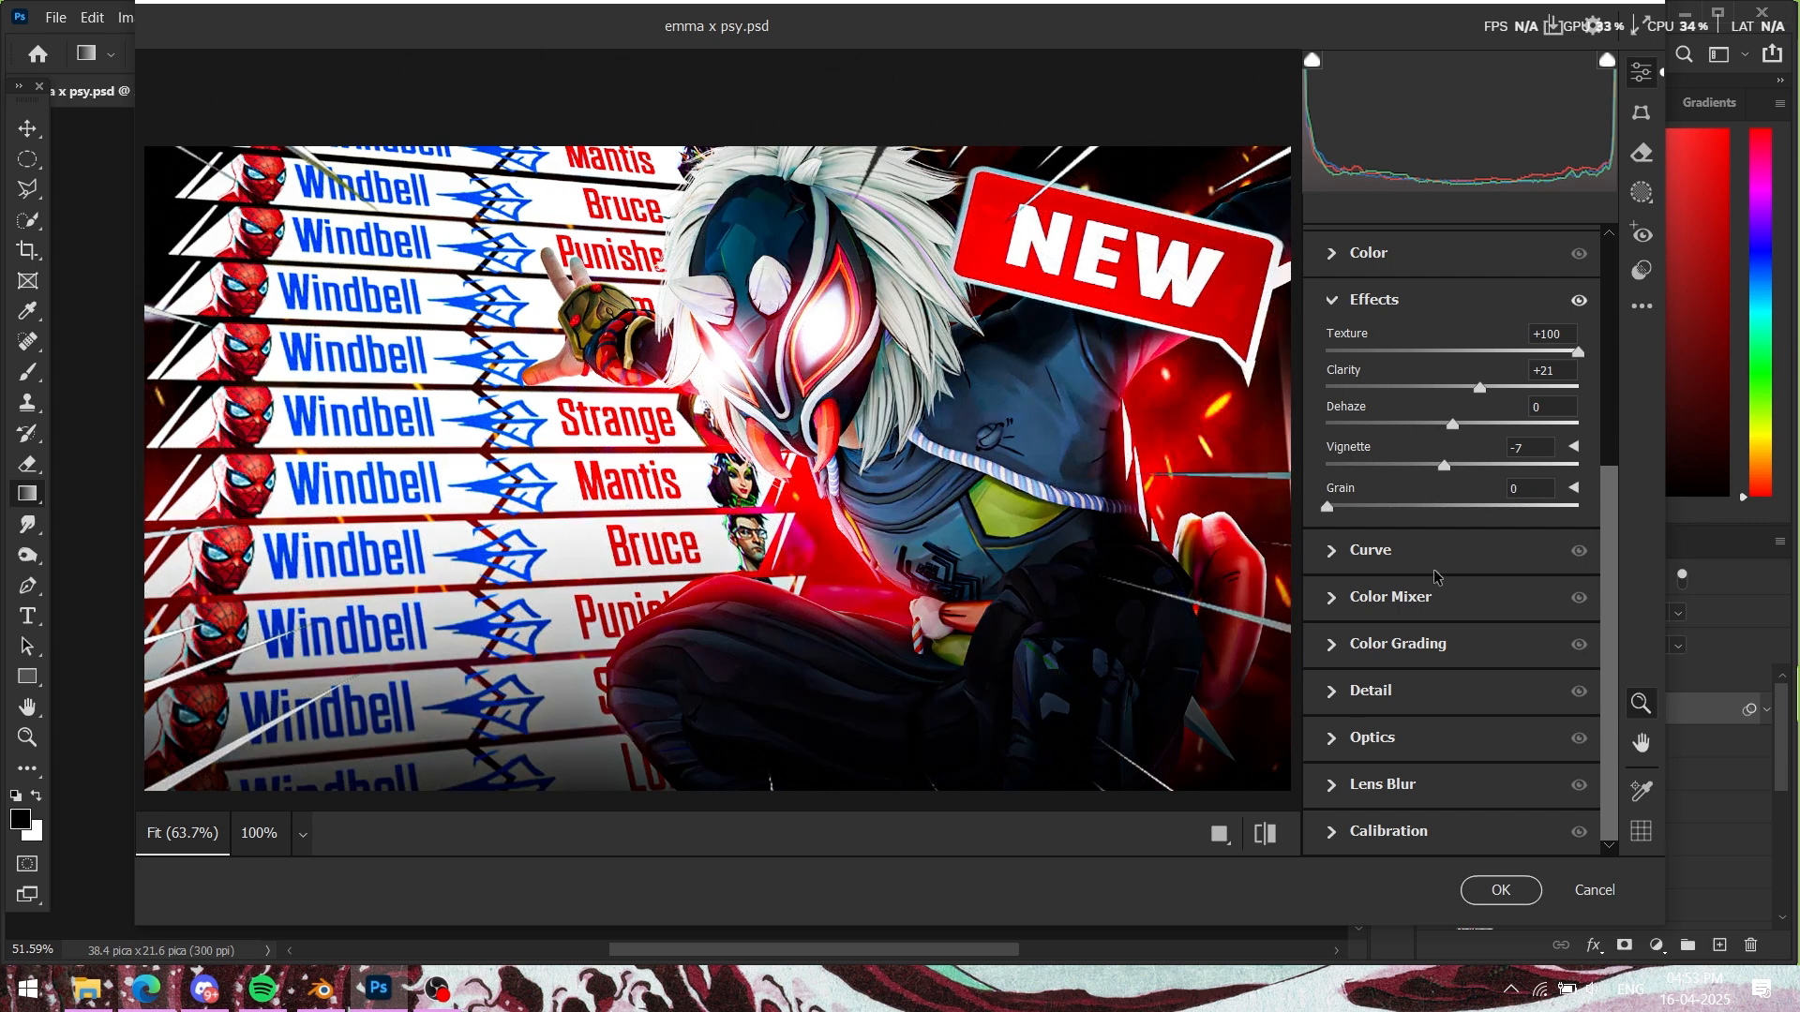
Step: Raise the red curve midpoint to input 124, output 135, and lower the green curve midpoint to input 139, output 129
left_click(1346, 559)
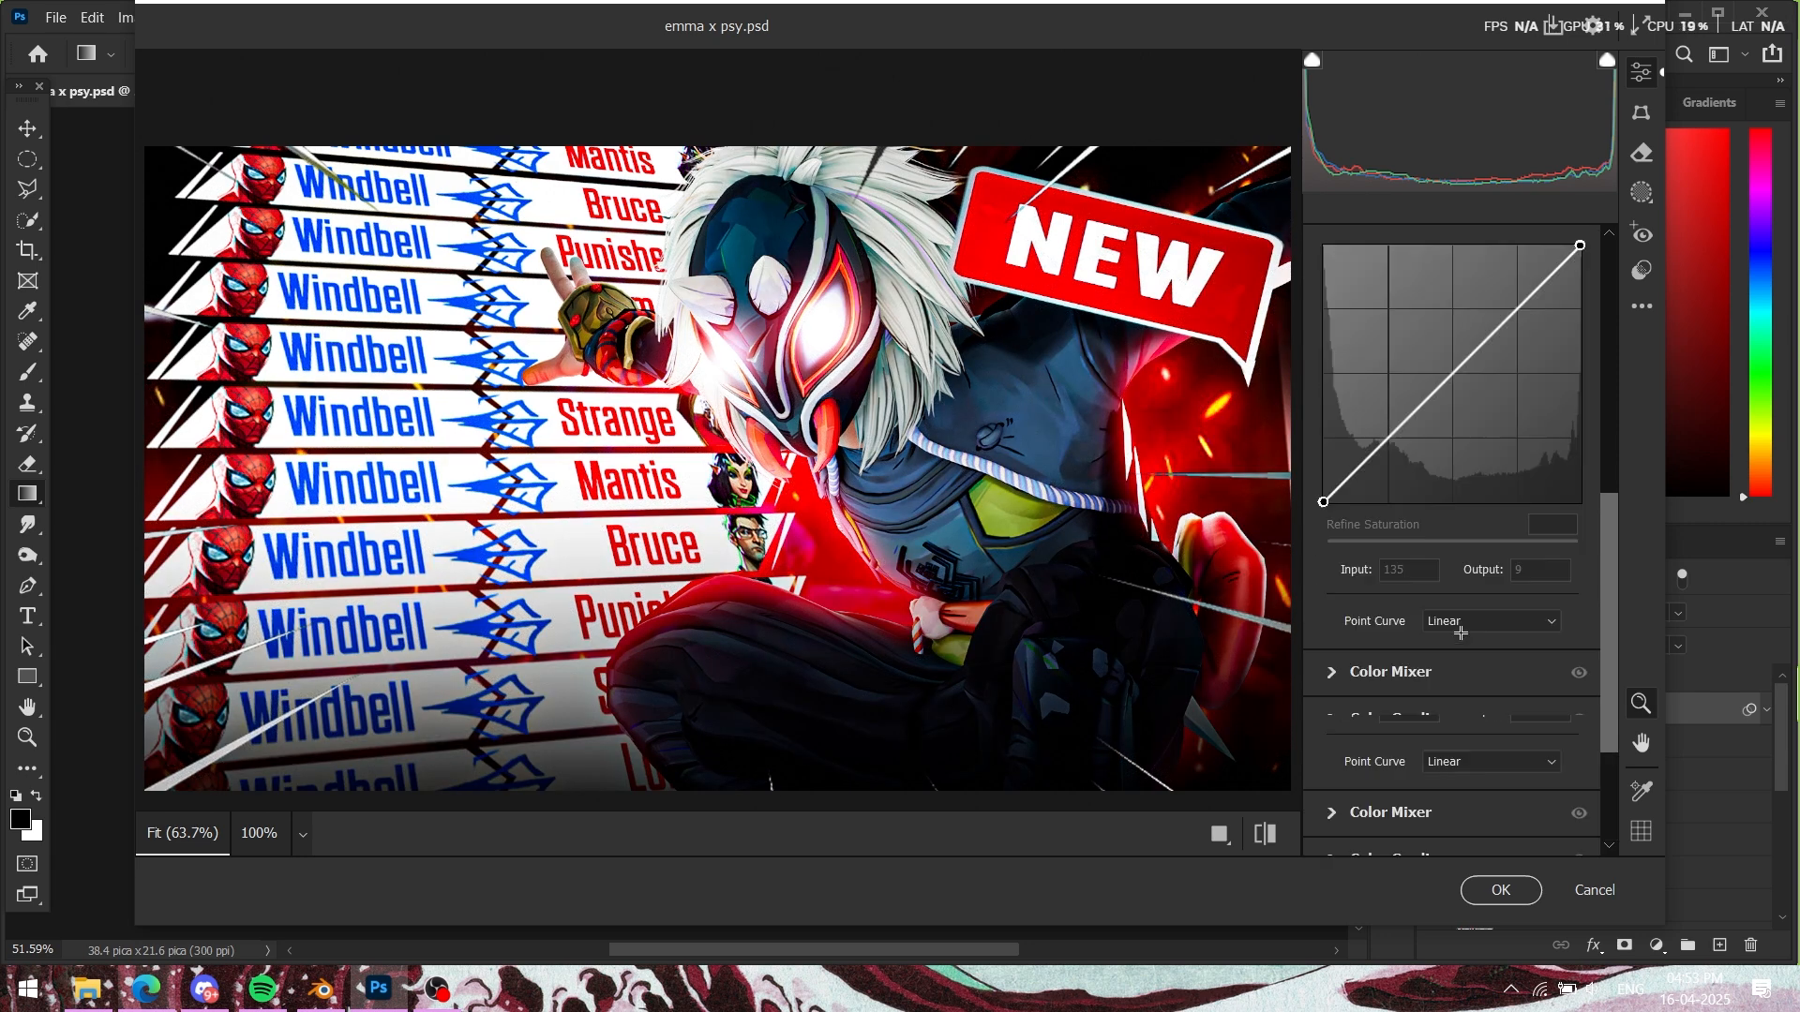
left_click_drag(1453, 527, 1452, 514)
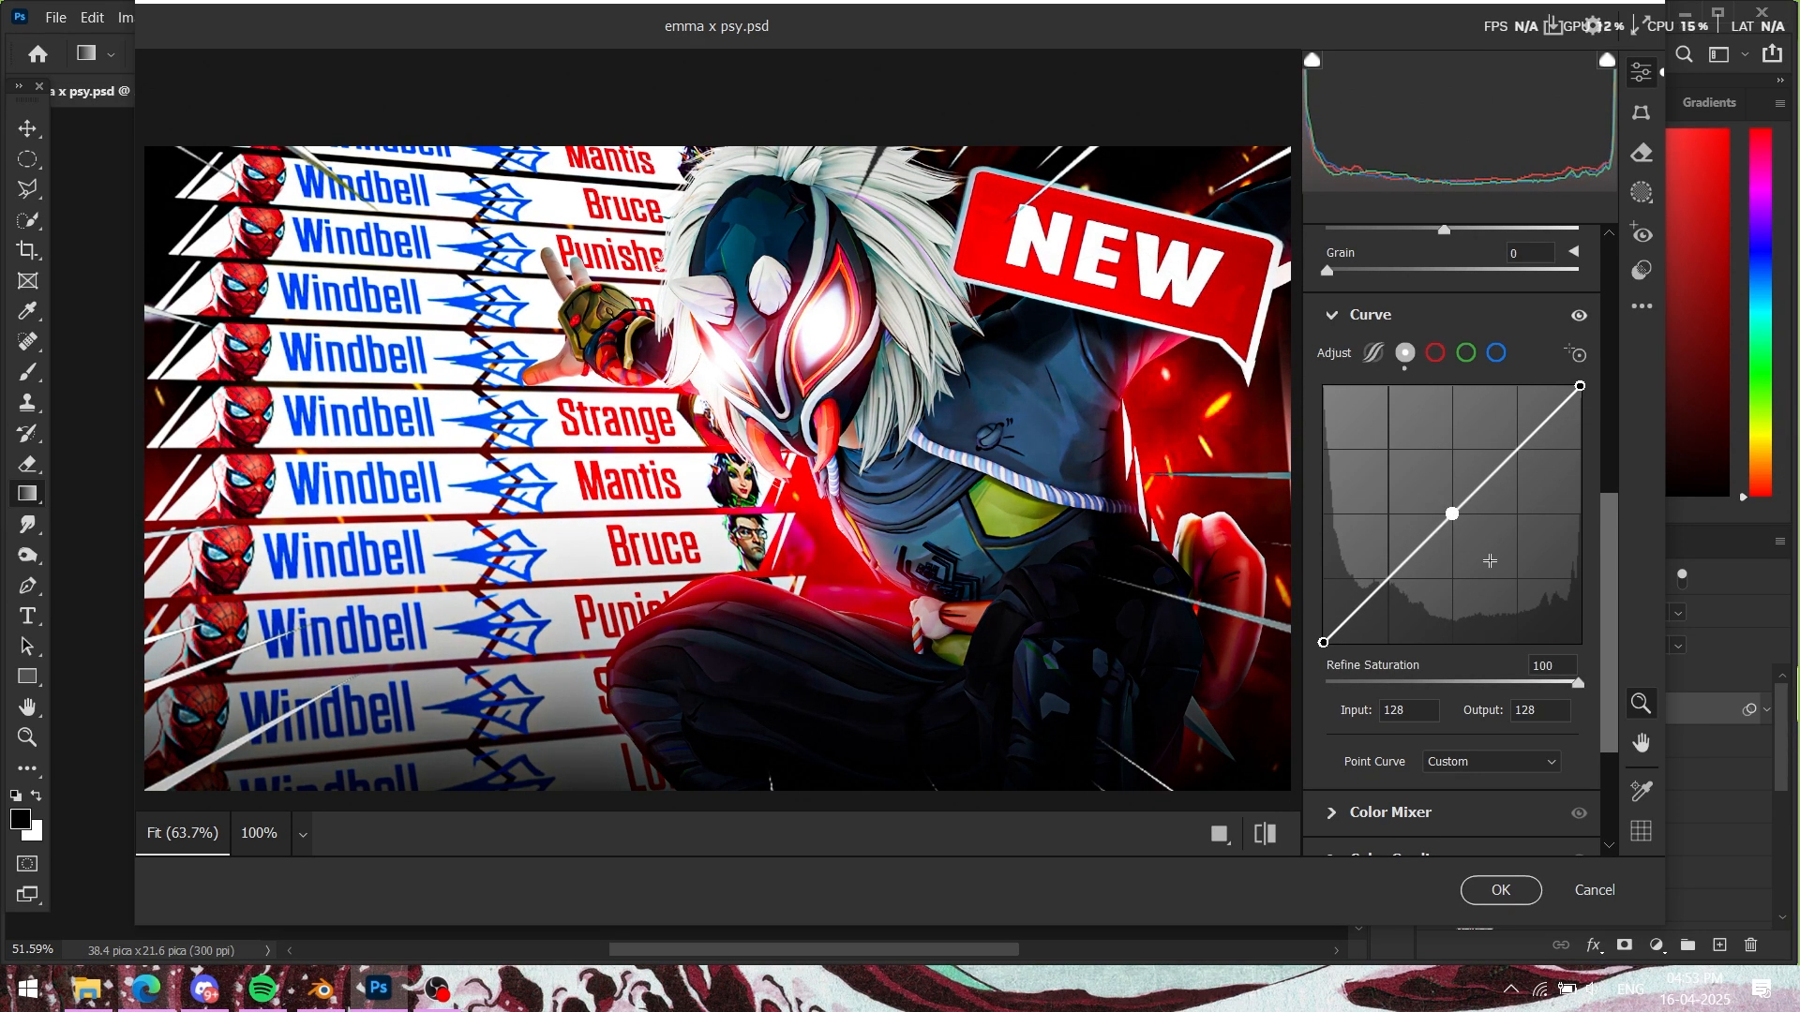
left_click_drag(1453, 514, 1454, 514)
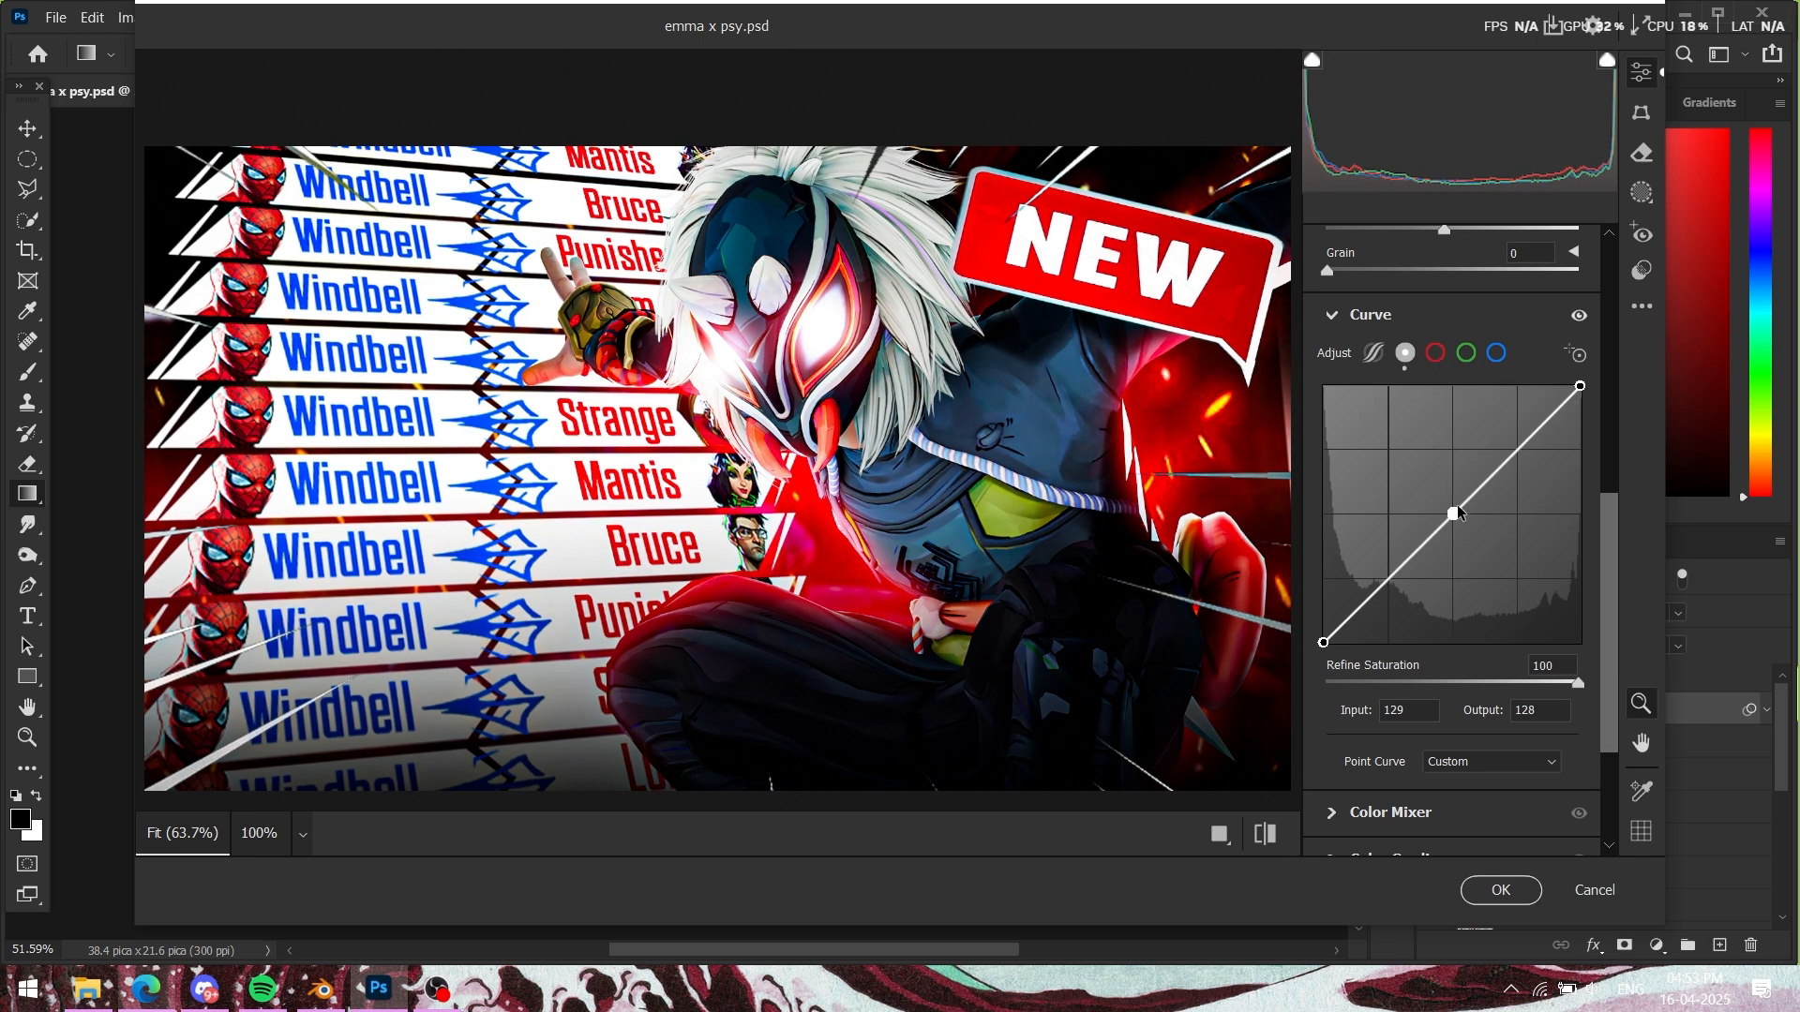
left_click(1436, 353)
left_click_drag(1450, 514, 1447, 507)
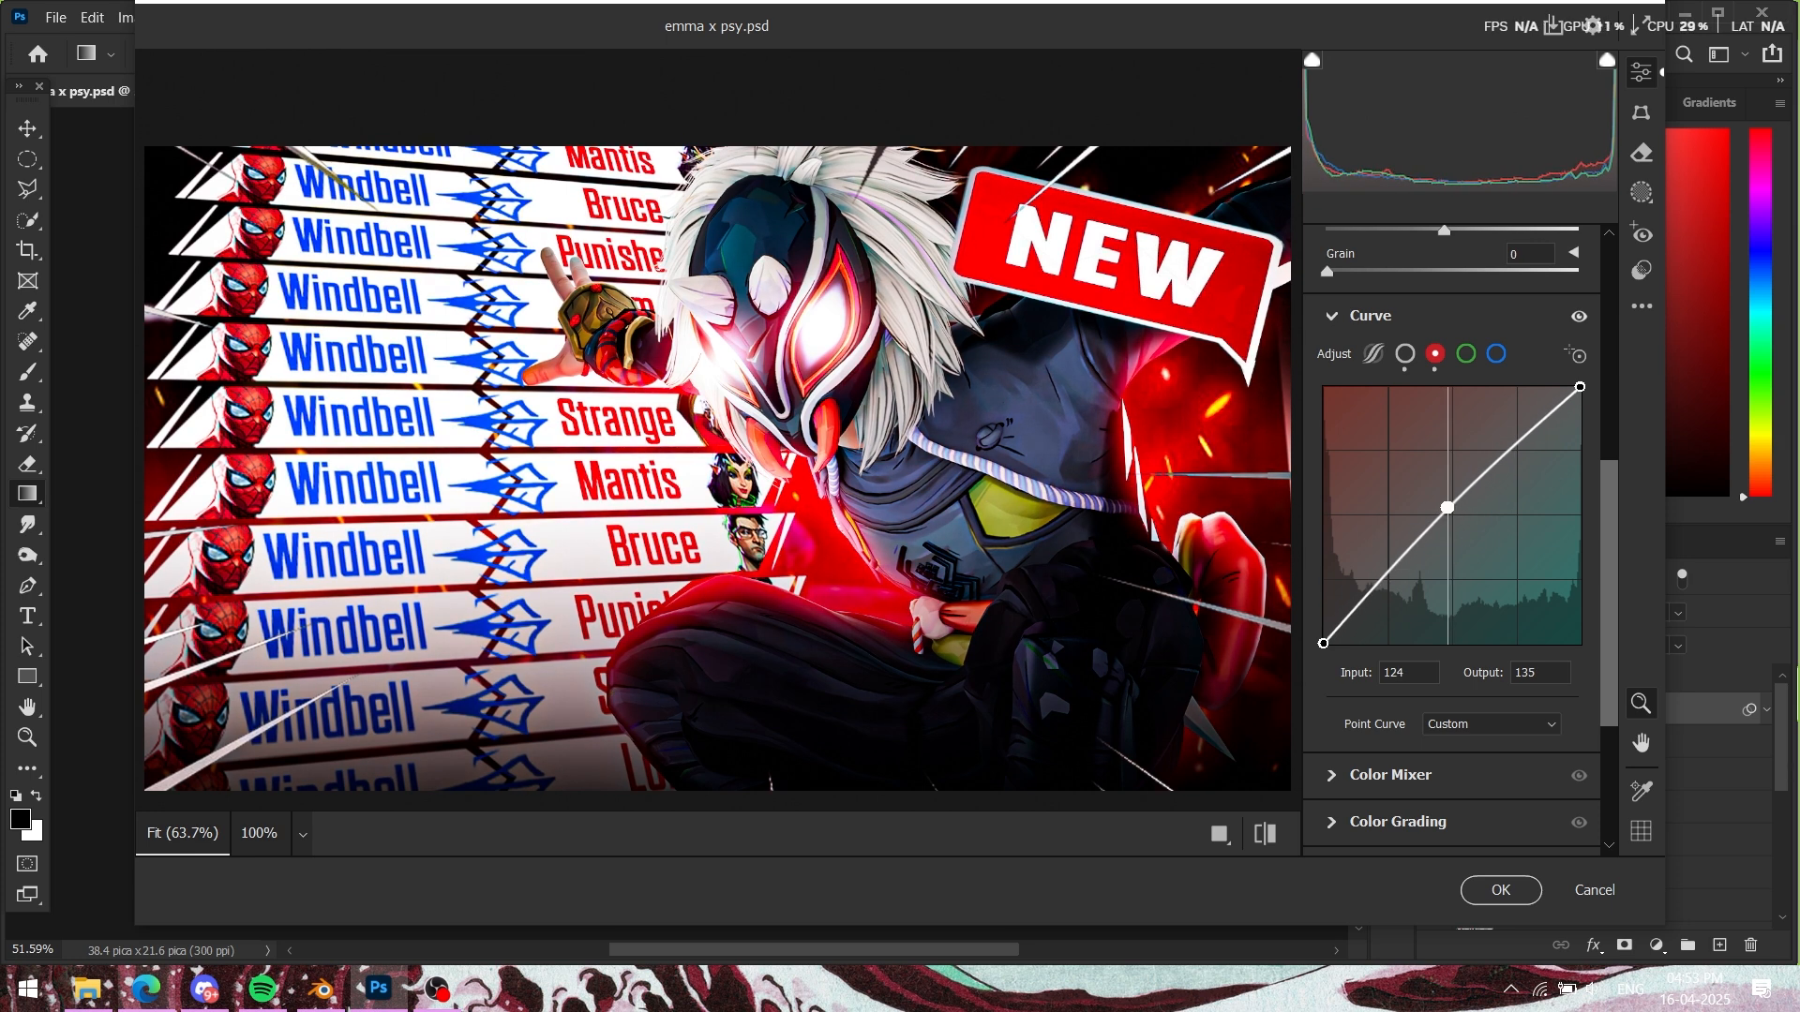
left_click(1466, 354)
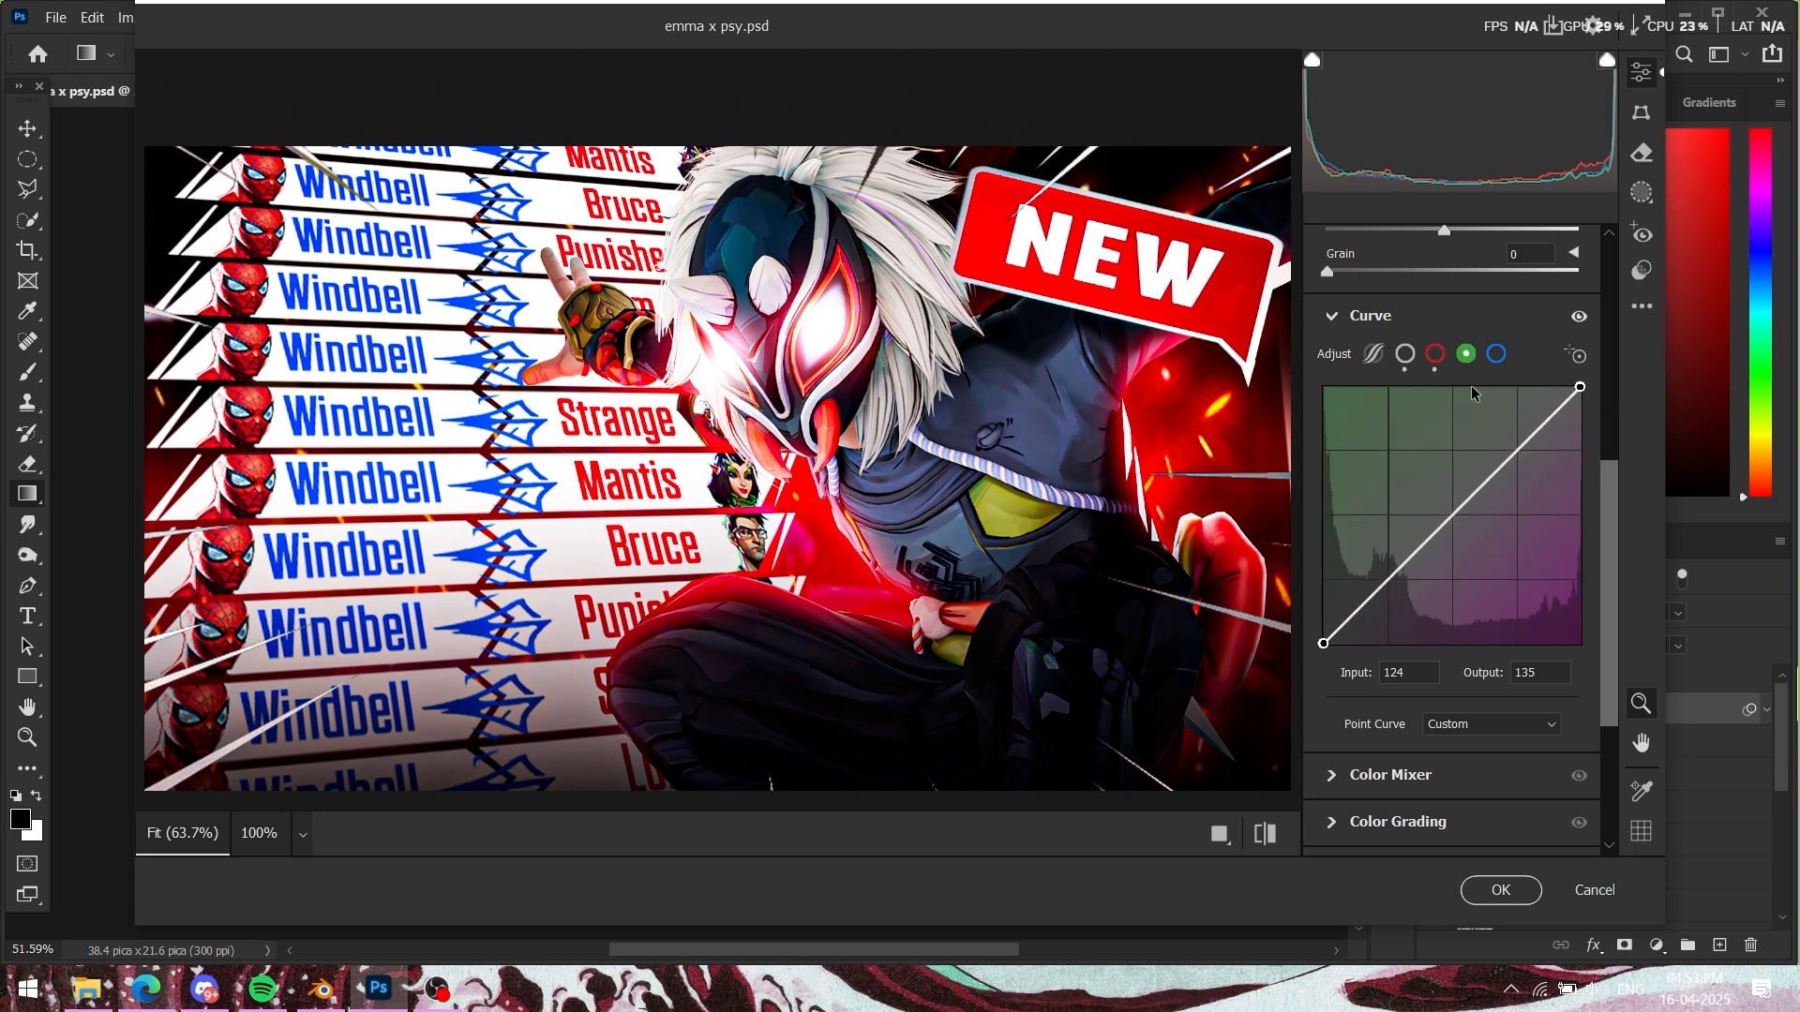
left_click_drag(1456, 509, 1462, 514)
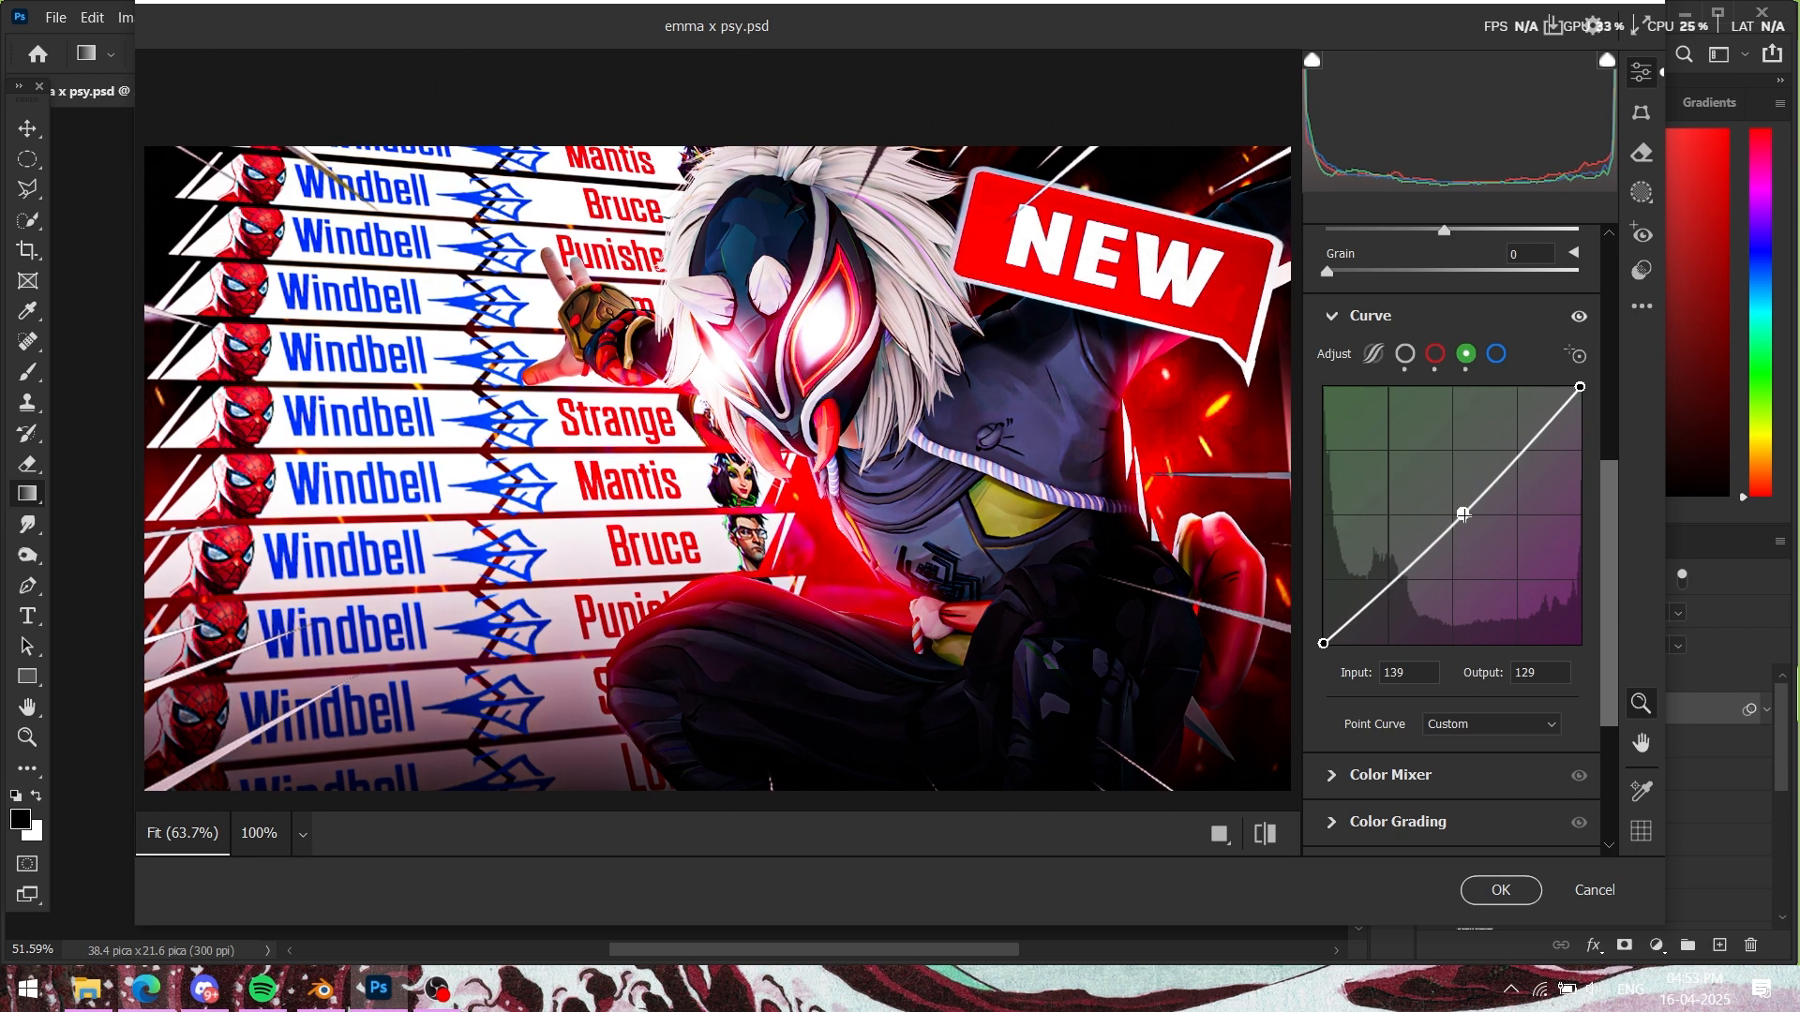
left_click(1495, 355)
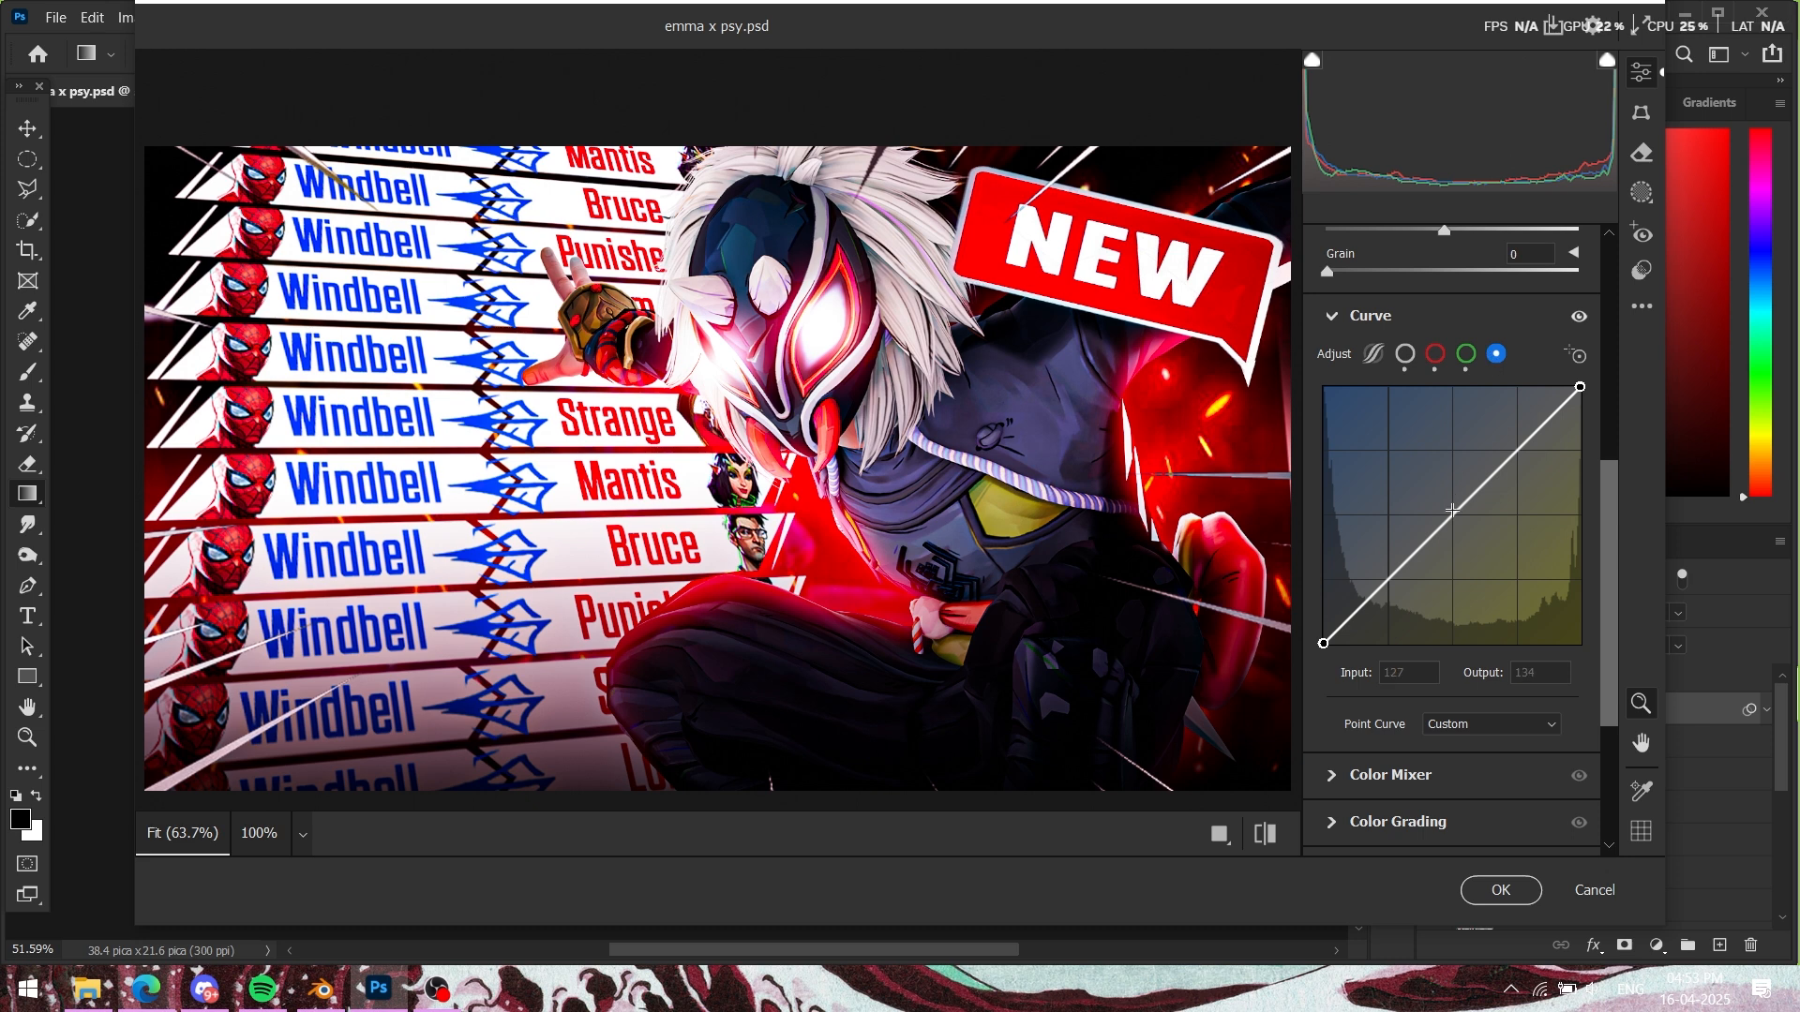
left_click(1330, 323)
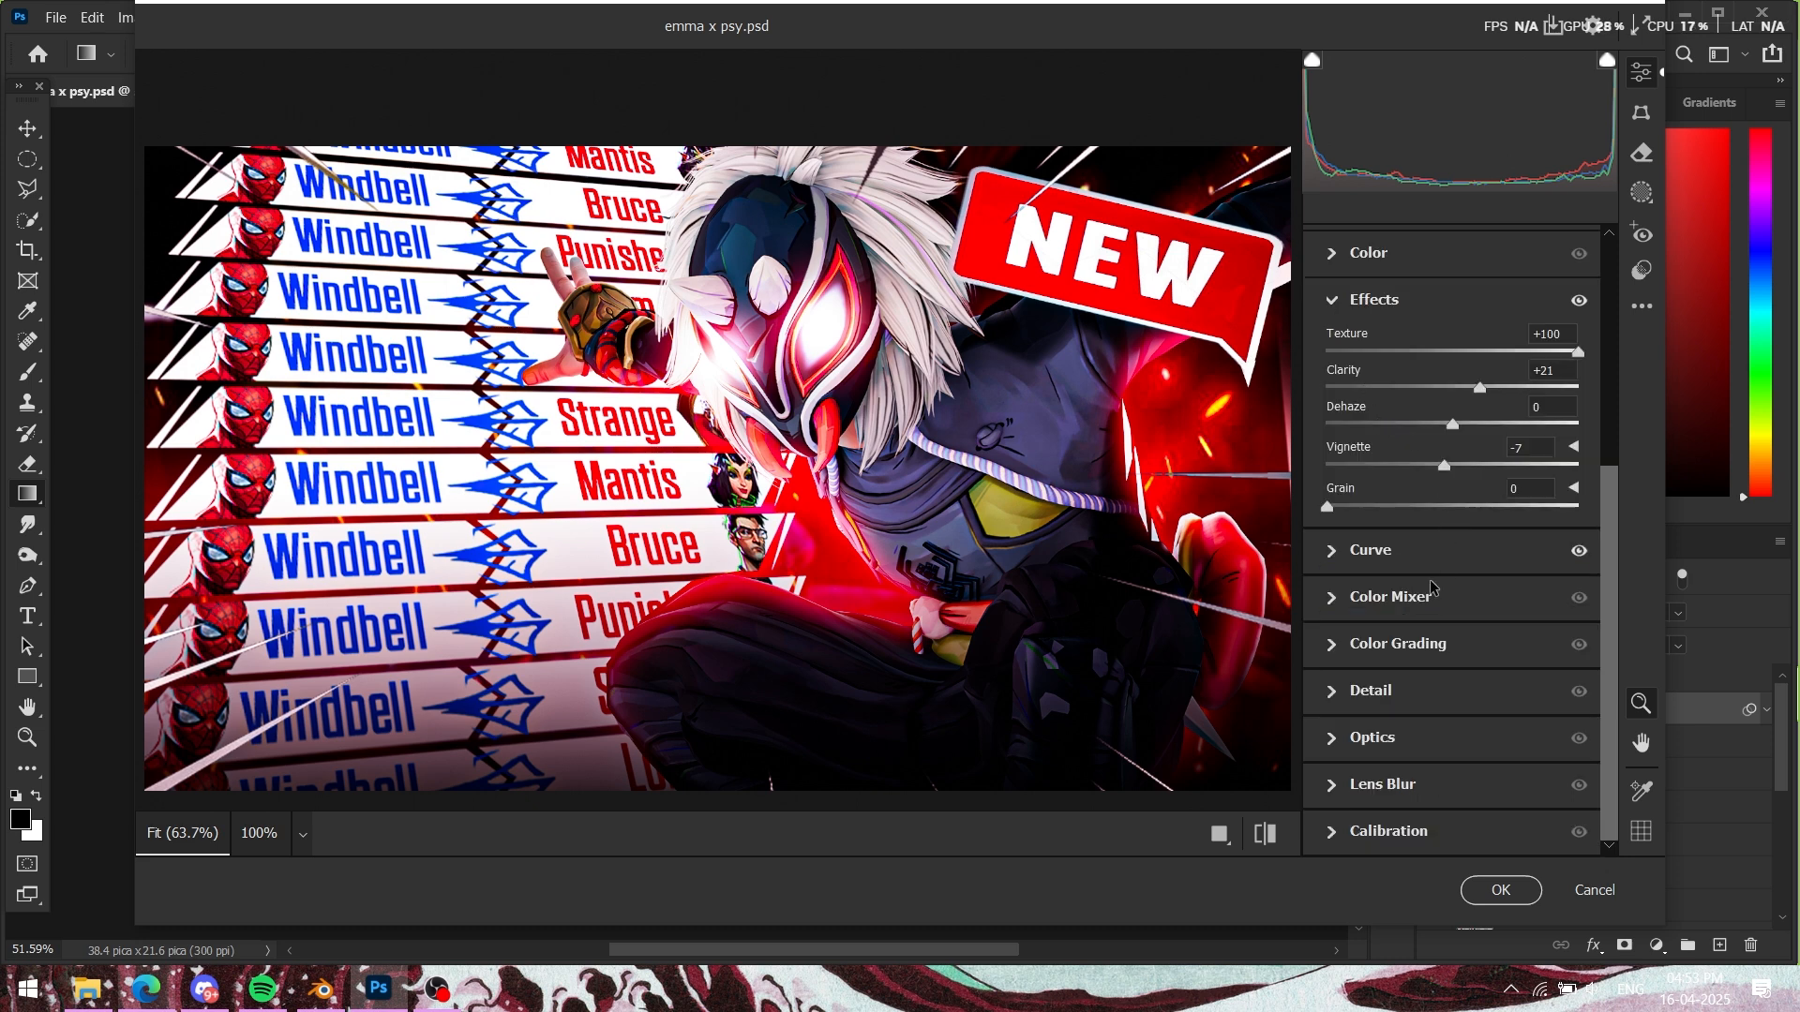
Step: Tint the color grading highlights red with hue 2 and saturation 15, and compare the image with and without the grading
left_click(1326, 645)
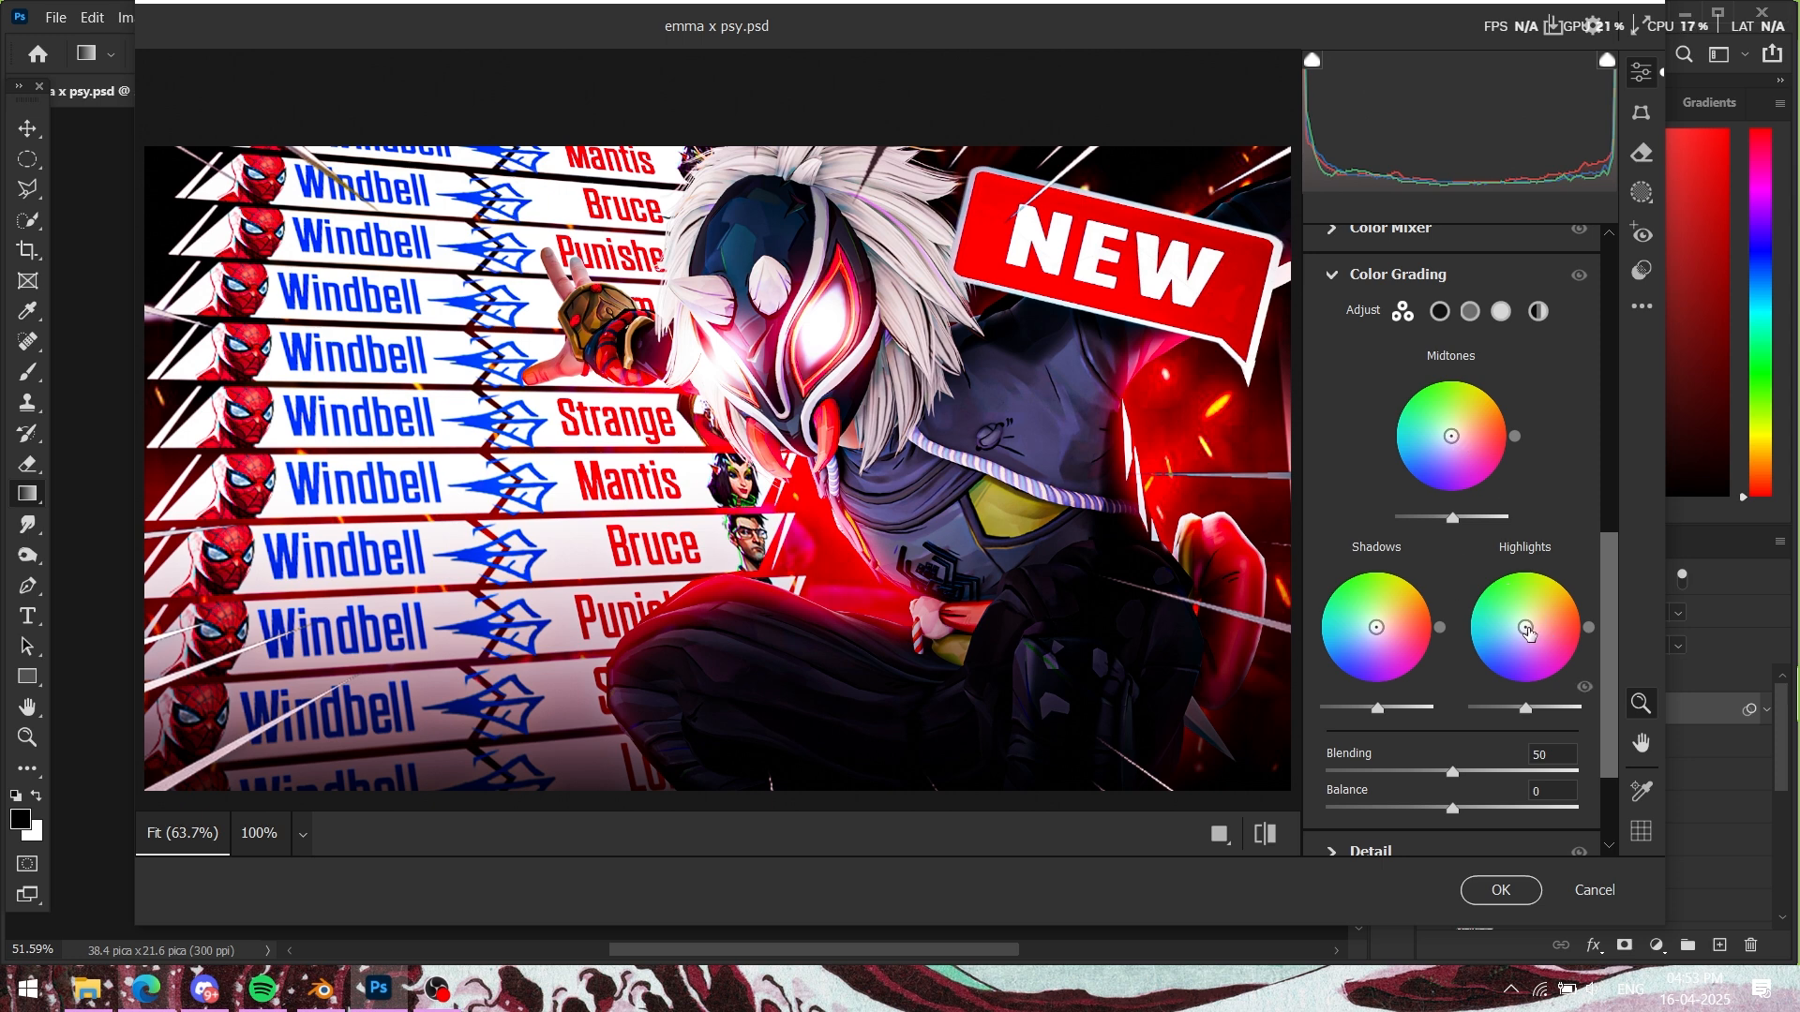
left_click_drag(1526, 628, 1533, 627)
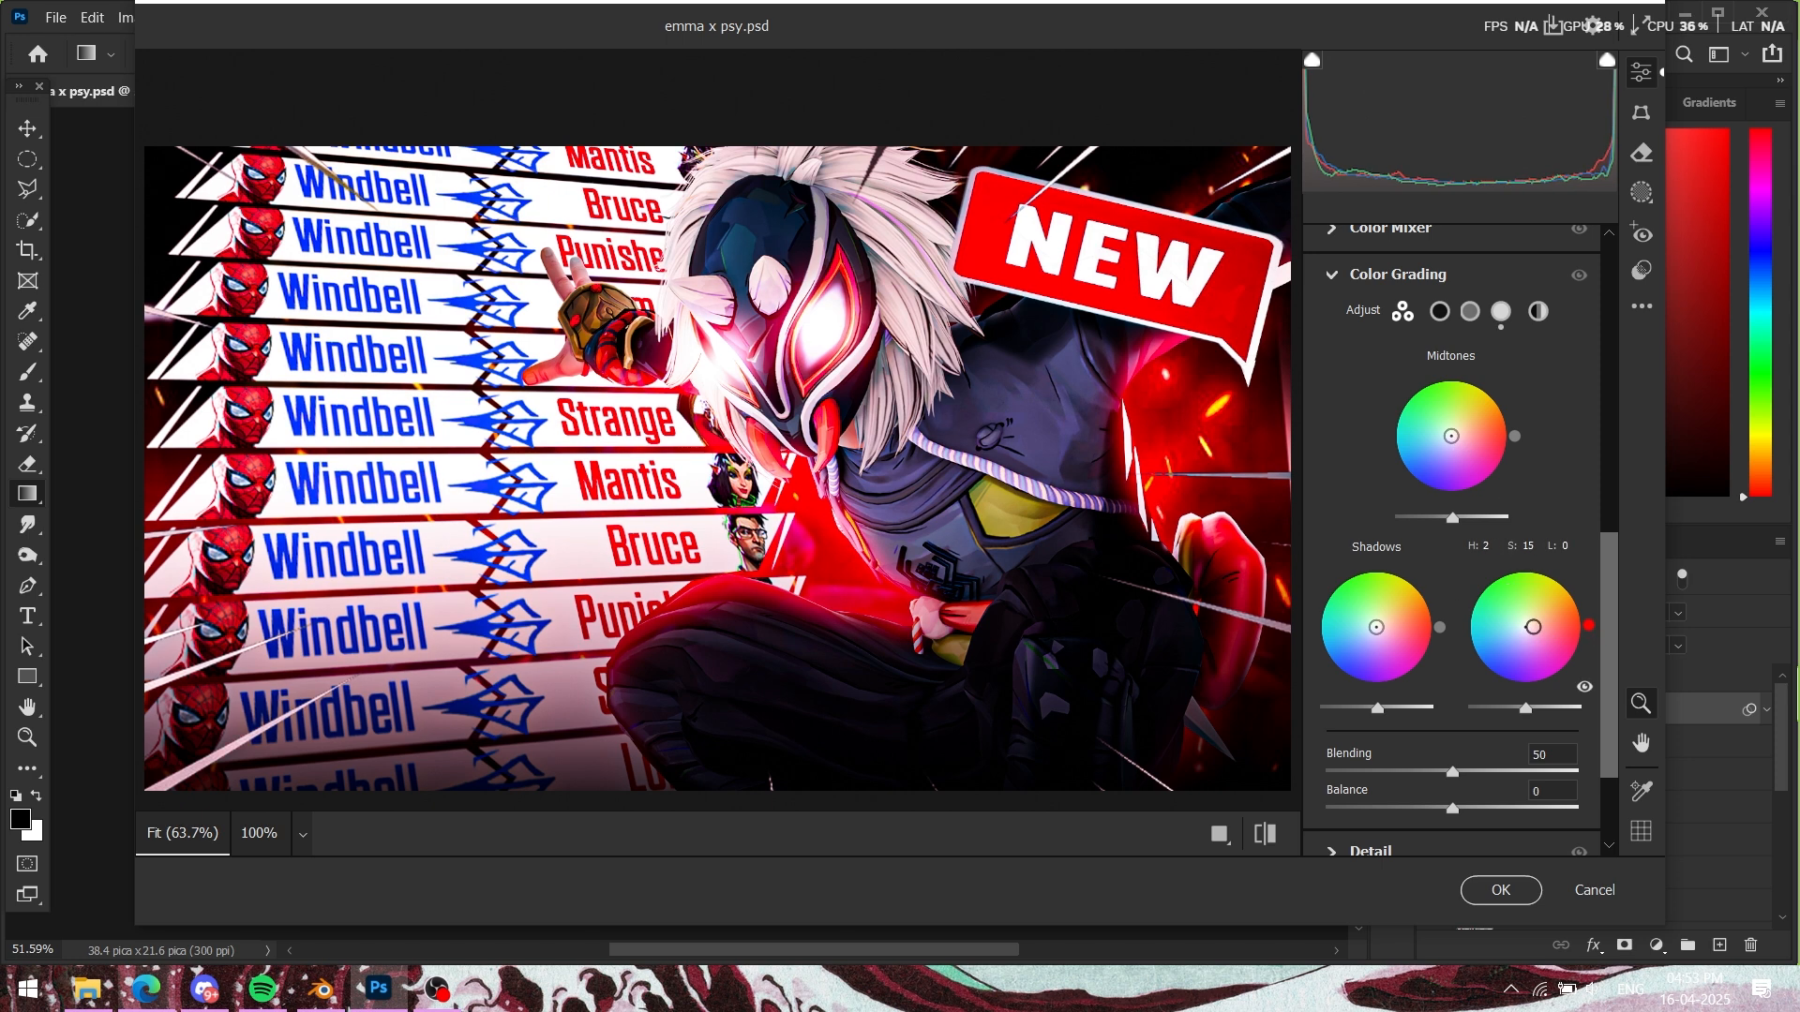
left_click(1579, 278)
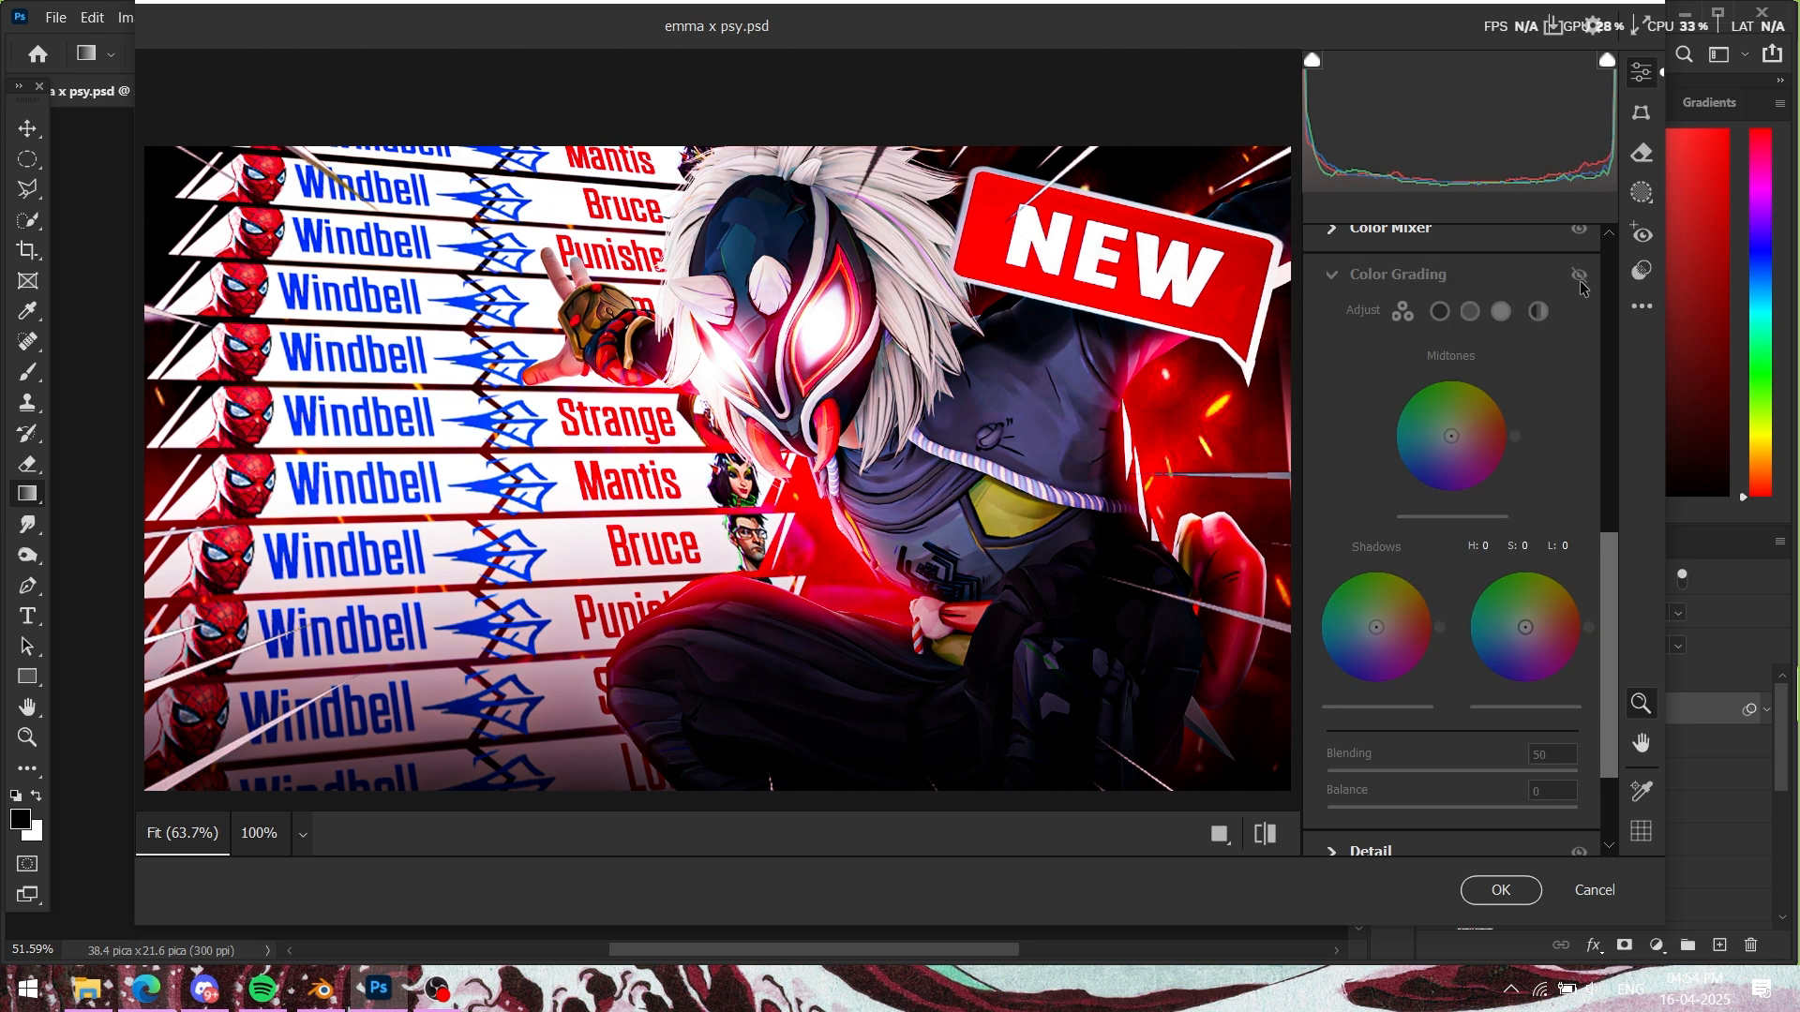
left_click(1579, 279)
left_click(1580, 278)
left_click(1579, 278)
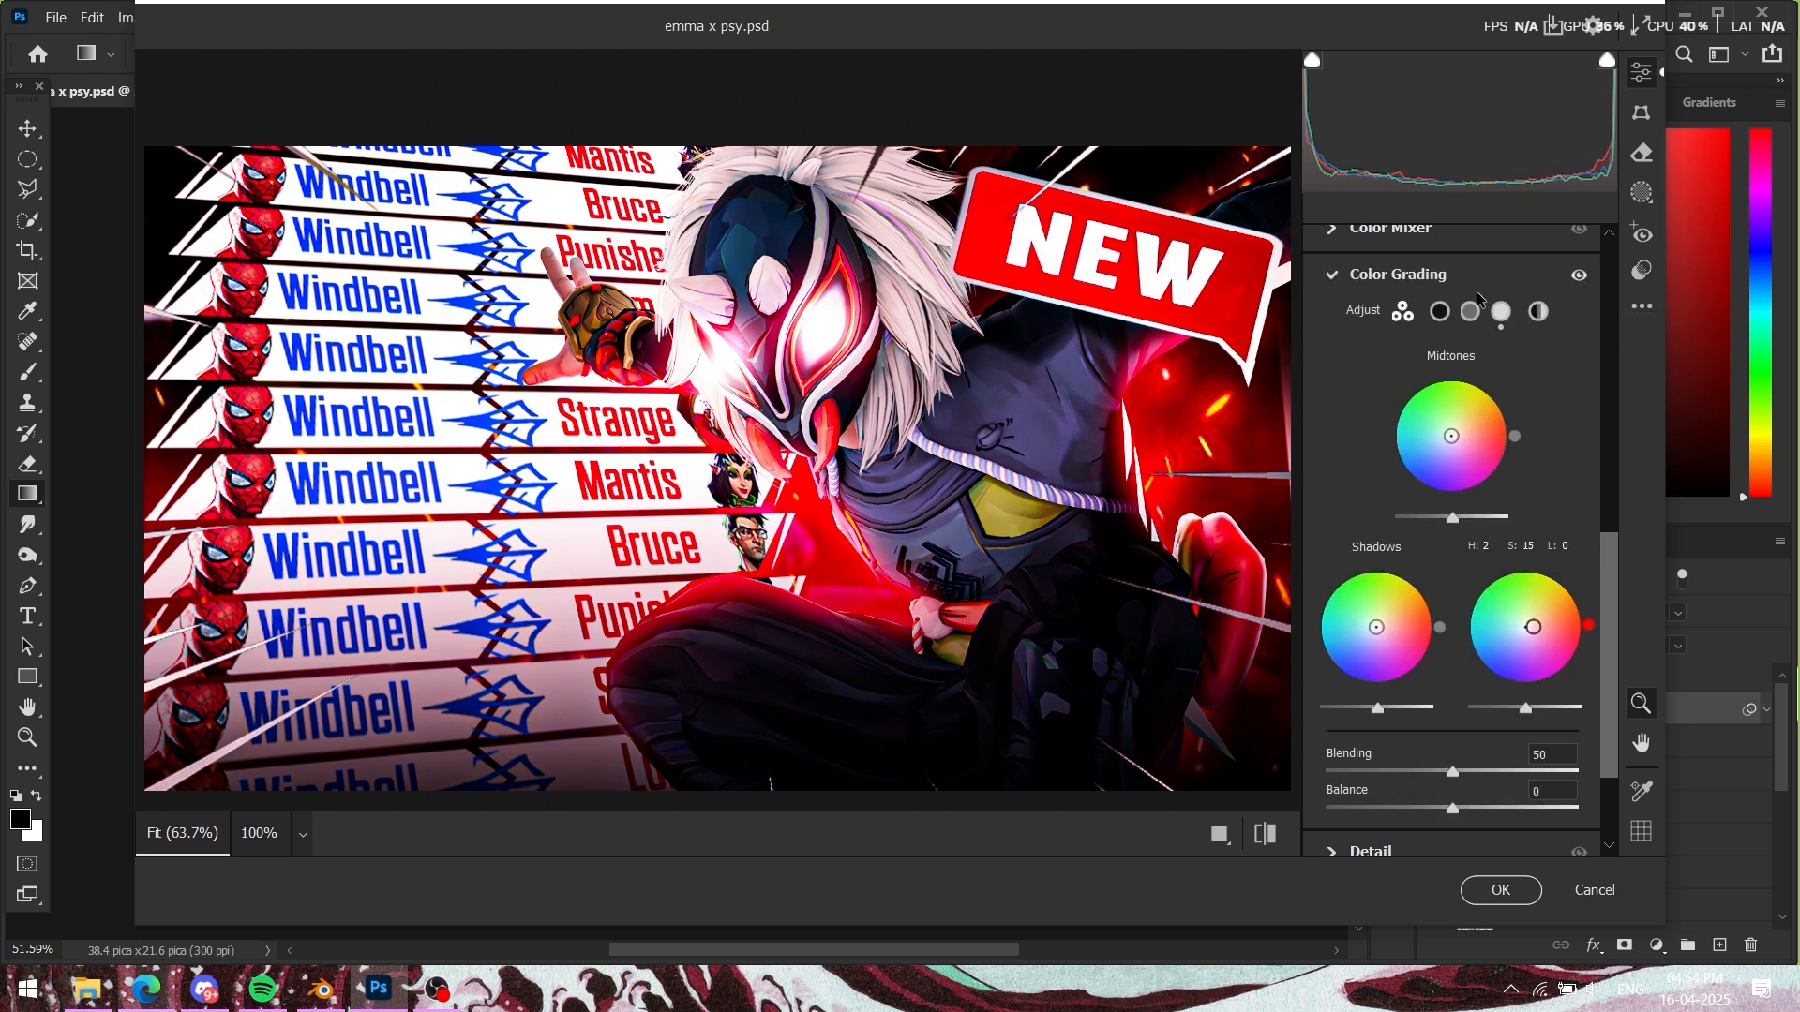
left_click(1324, 277)
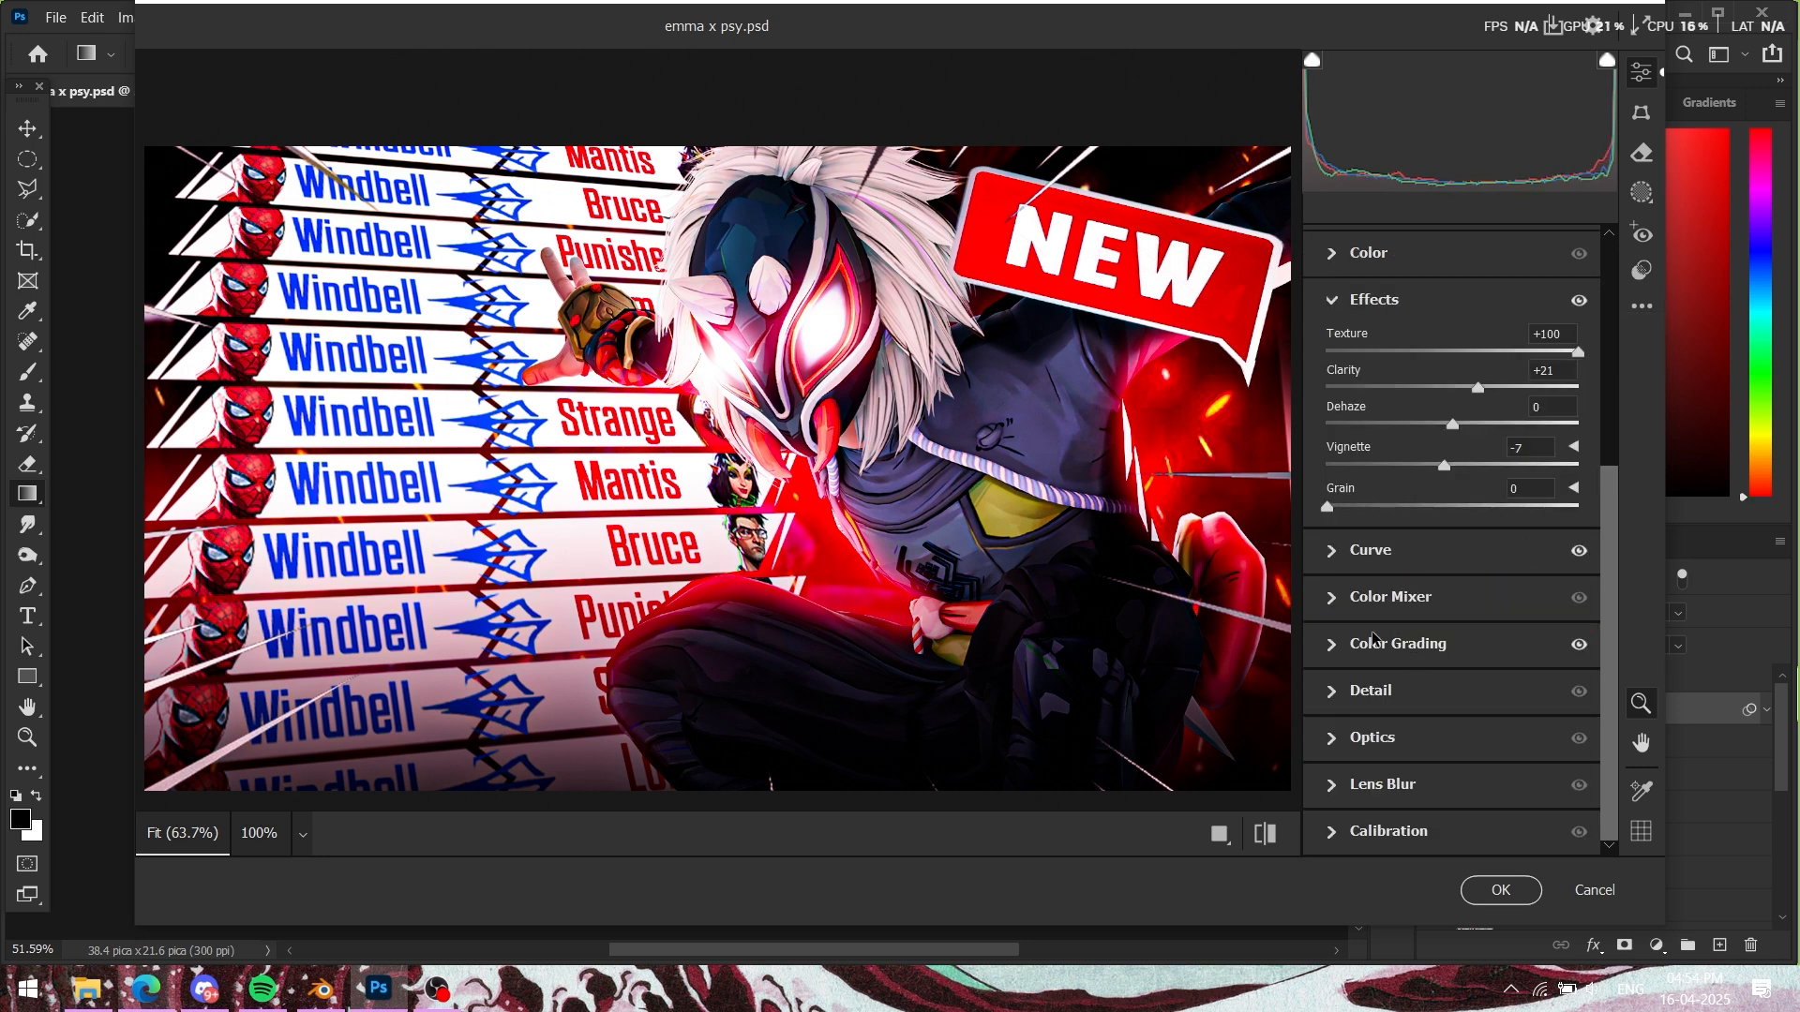
Step: Set Sharpening to 75, Noise Reduction to 38 and Color Noise Reduction to 26, and apply the Camera Raw filter
left_click(1338, 699)
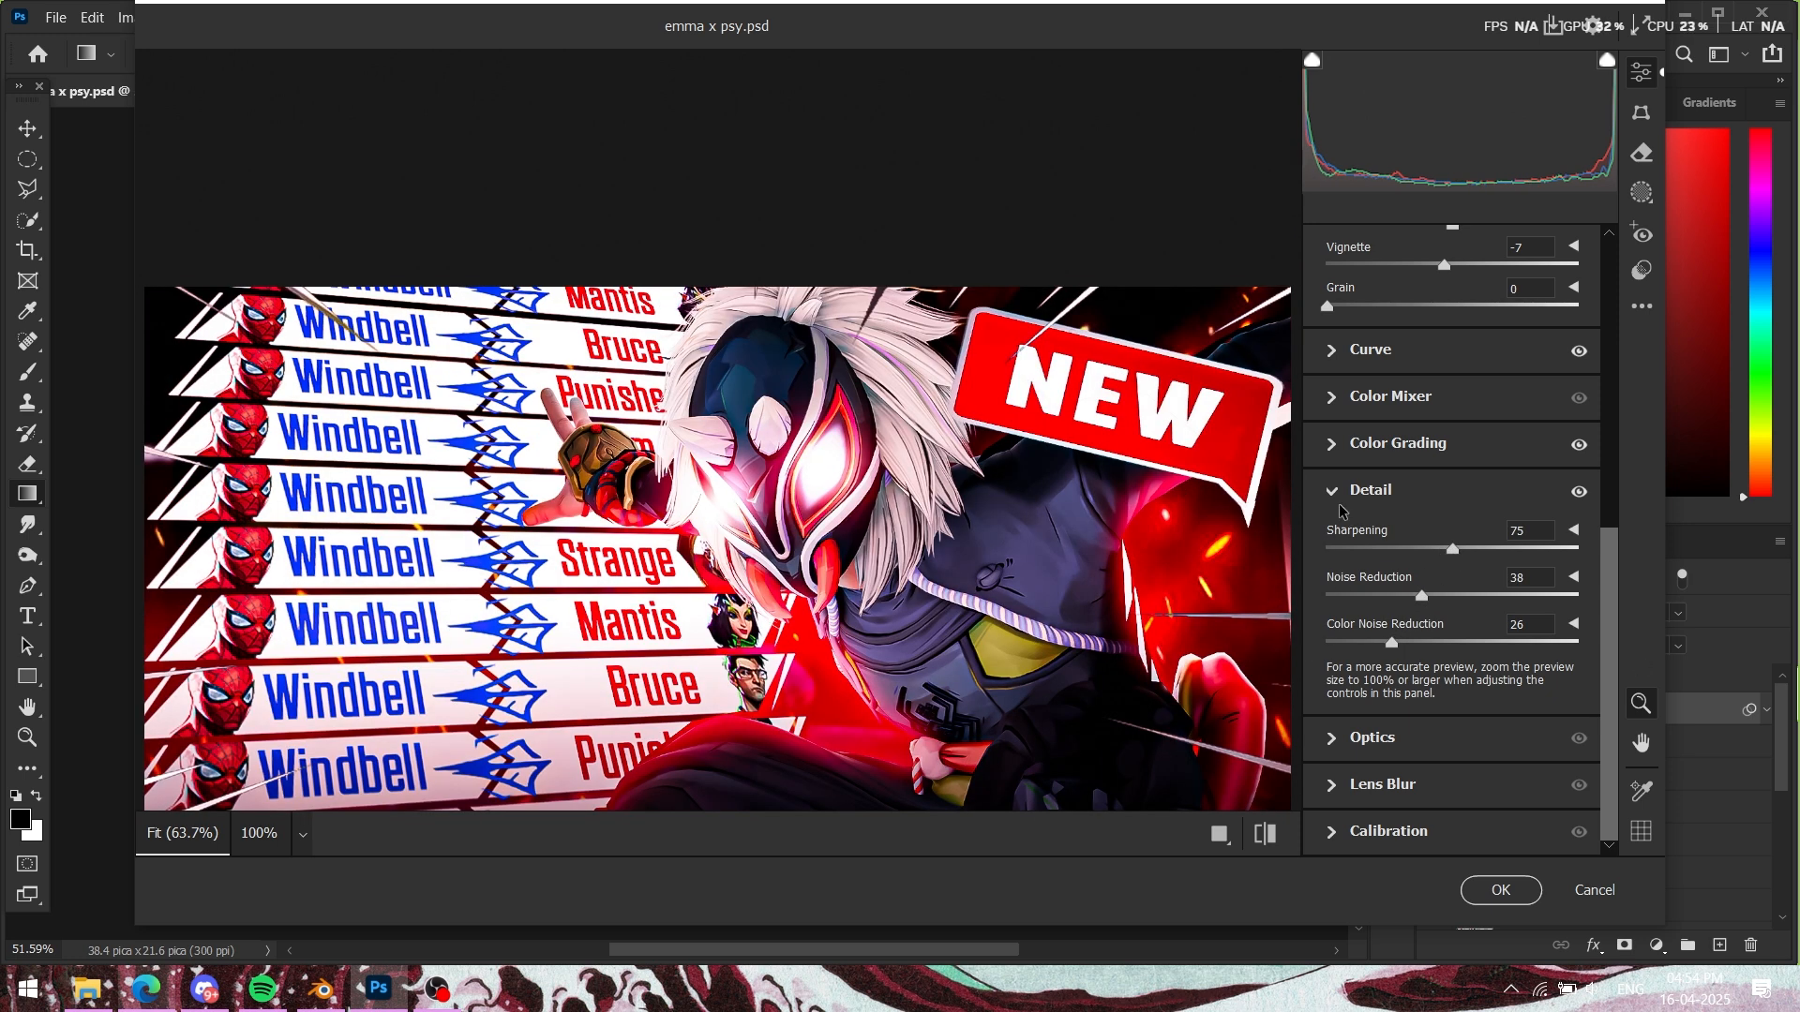
left_click(1329, 491)
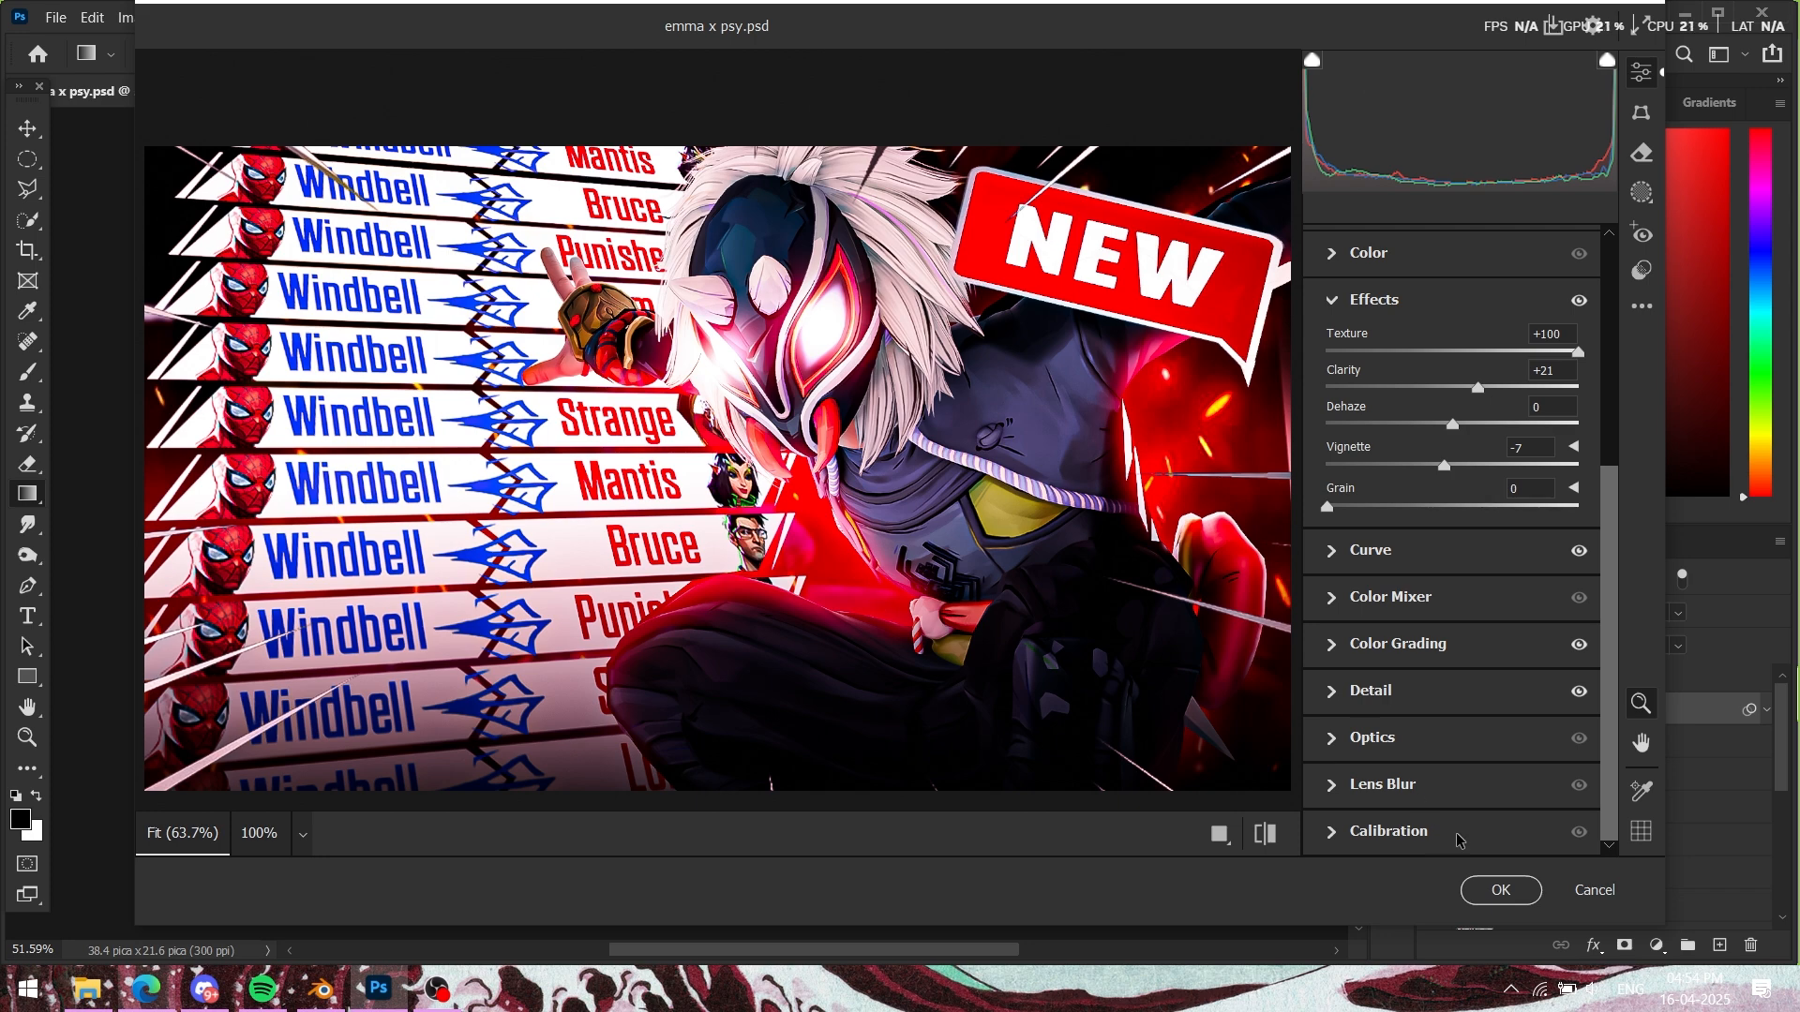
left_click(1511, 902)
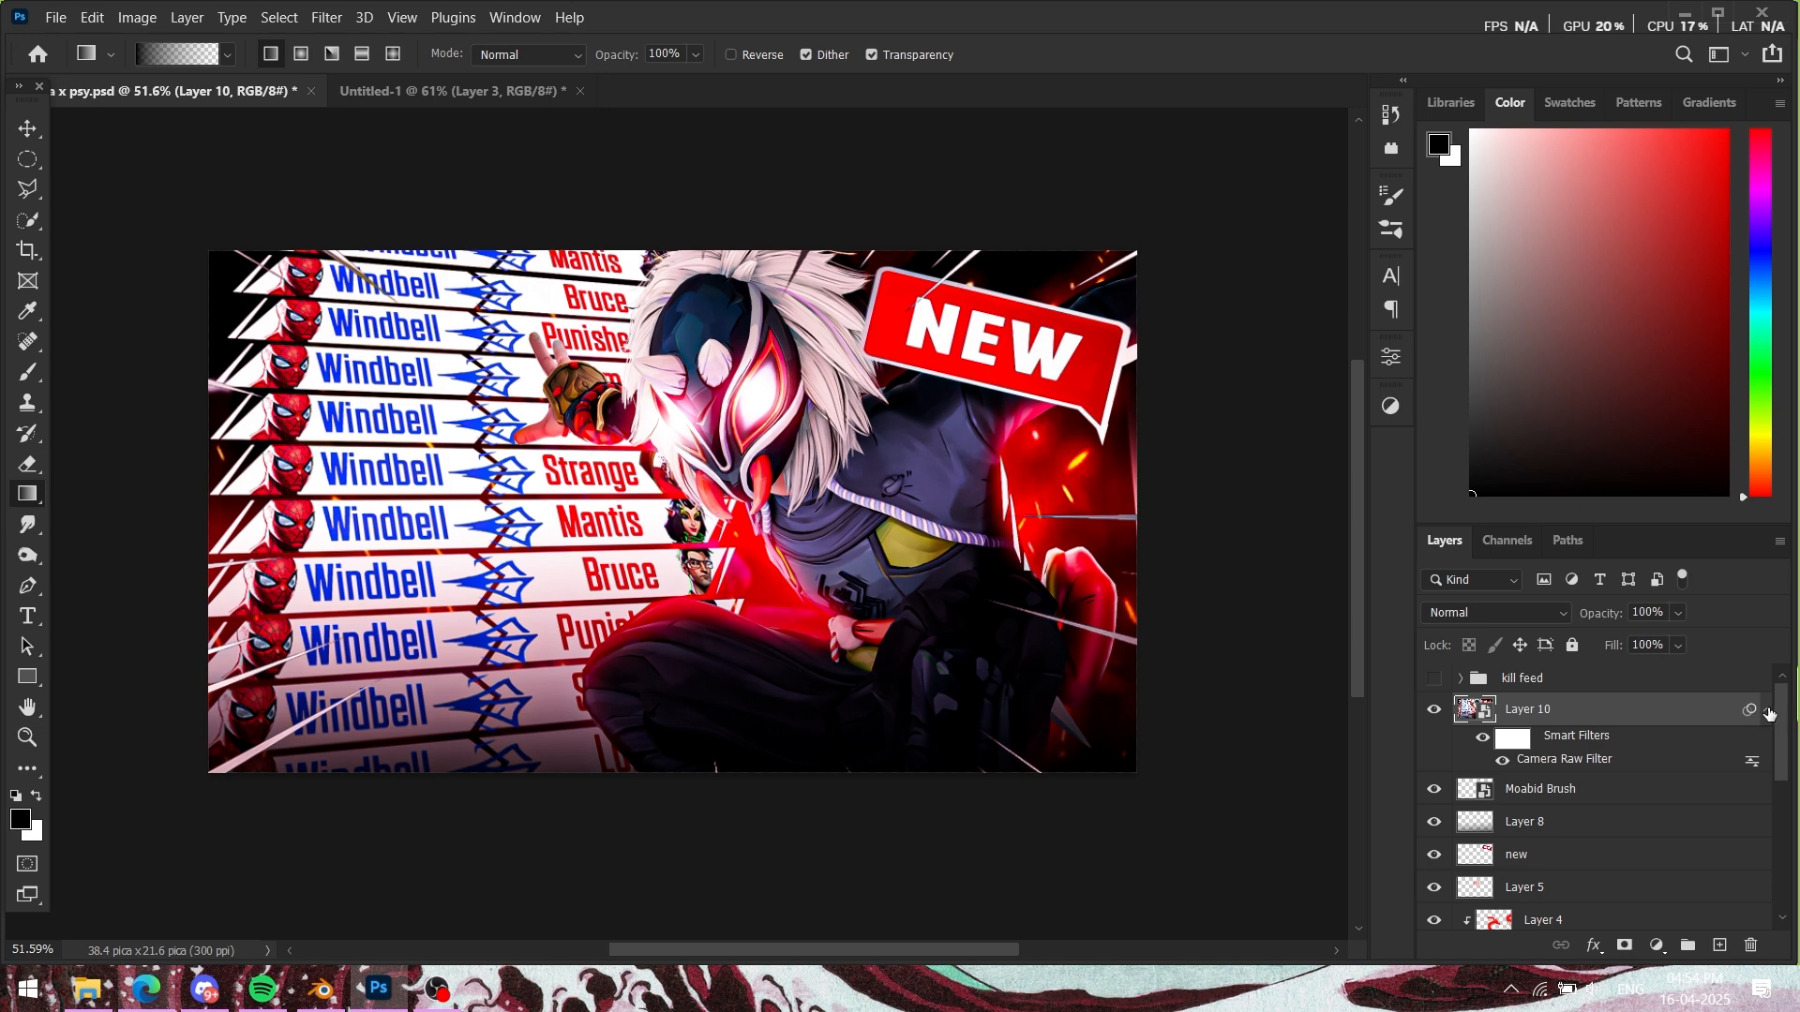
Step: Collapse the composite layer's smart filters and compare the image with that layer hidden and shown
left_click(1769, 713)
left_click(1434, 710)
left_click(1435, 709)
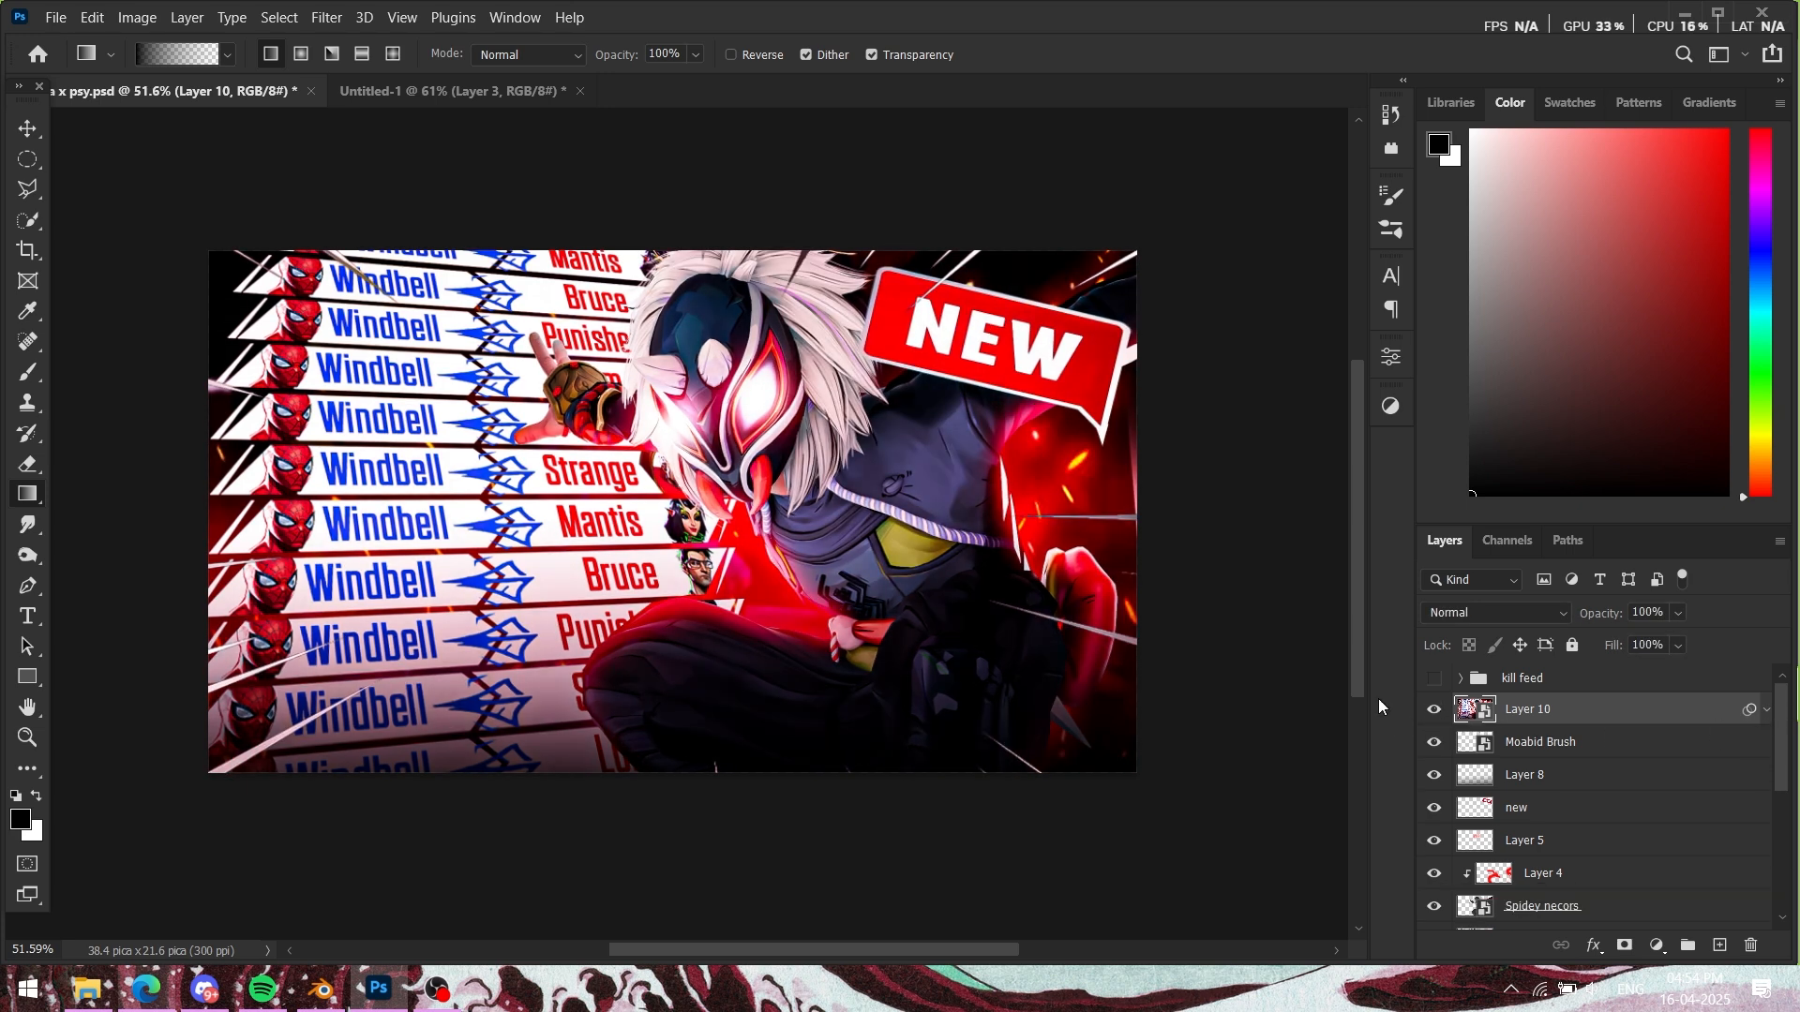
scroll(825, 562, "up", 1)
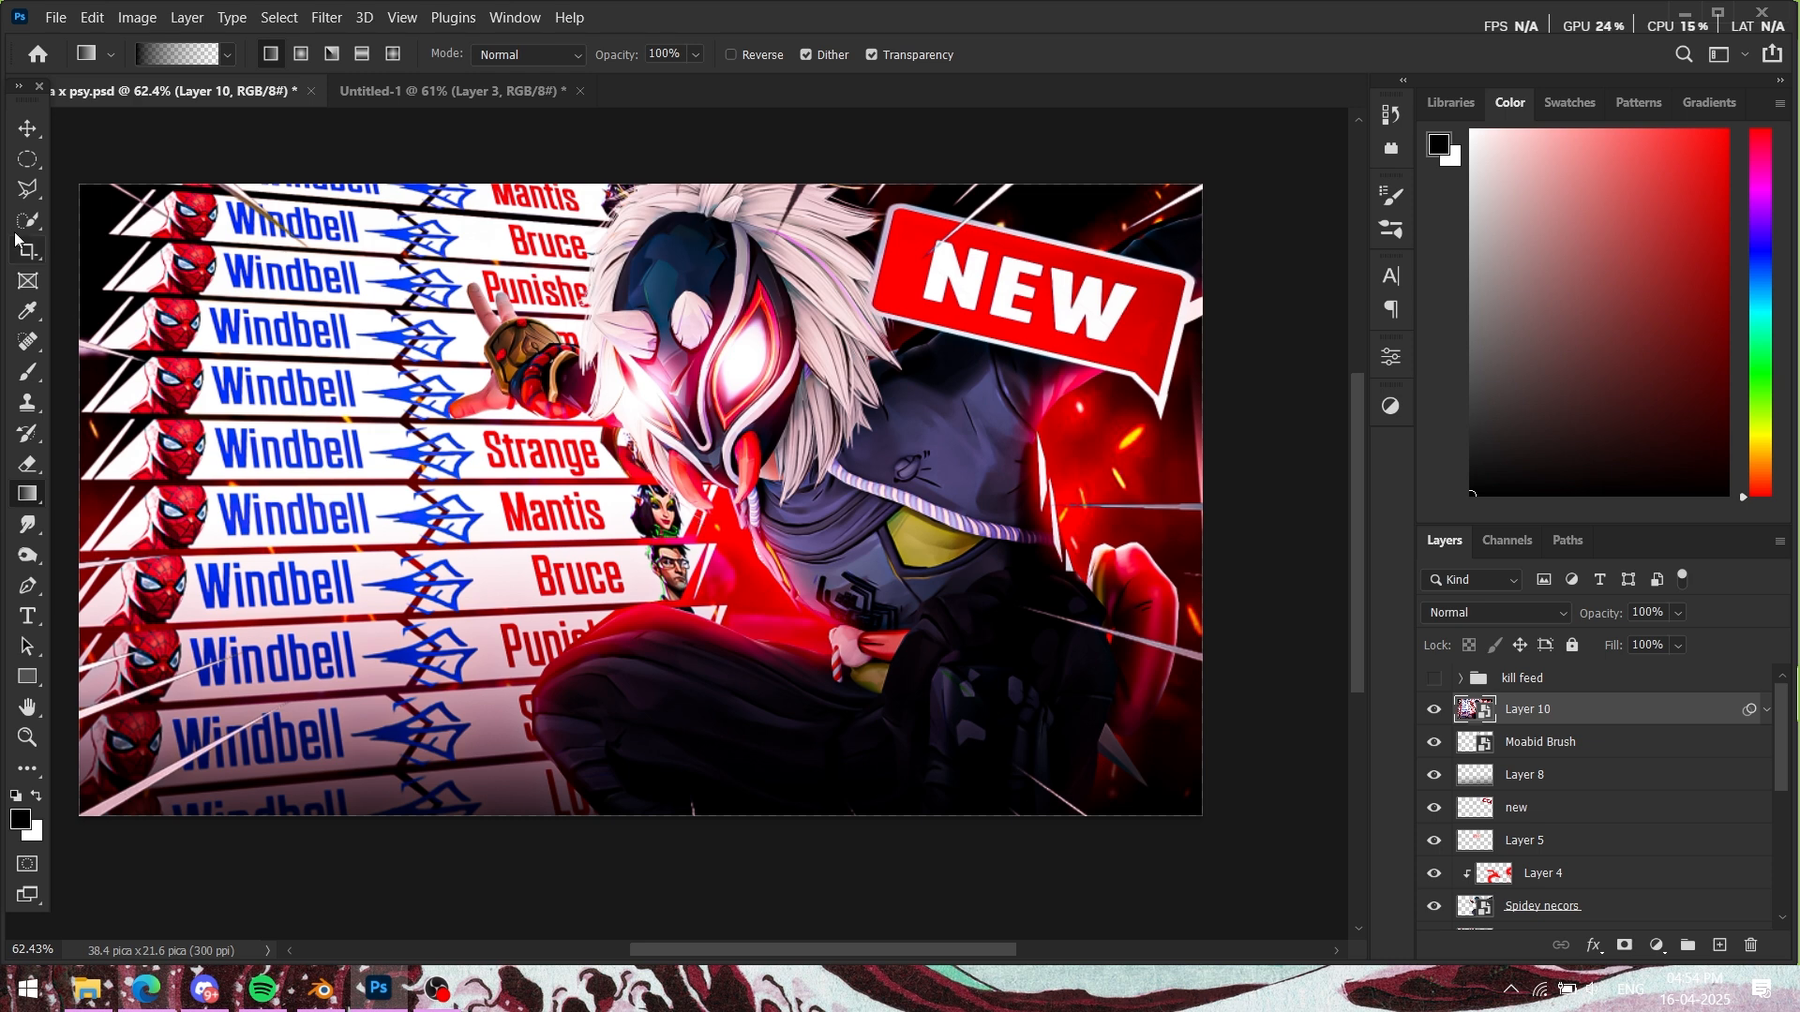
Step: Switch to the Move tool and compare the graded thumbnail with the reference image in the Untitled-1 document
left_click(27, 128)
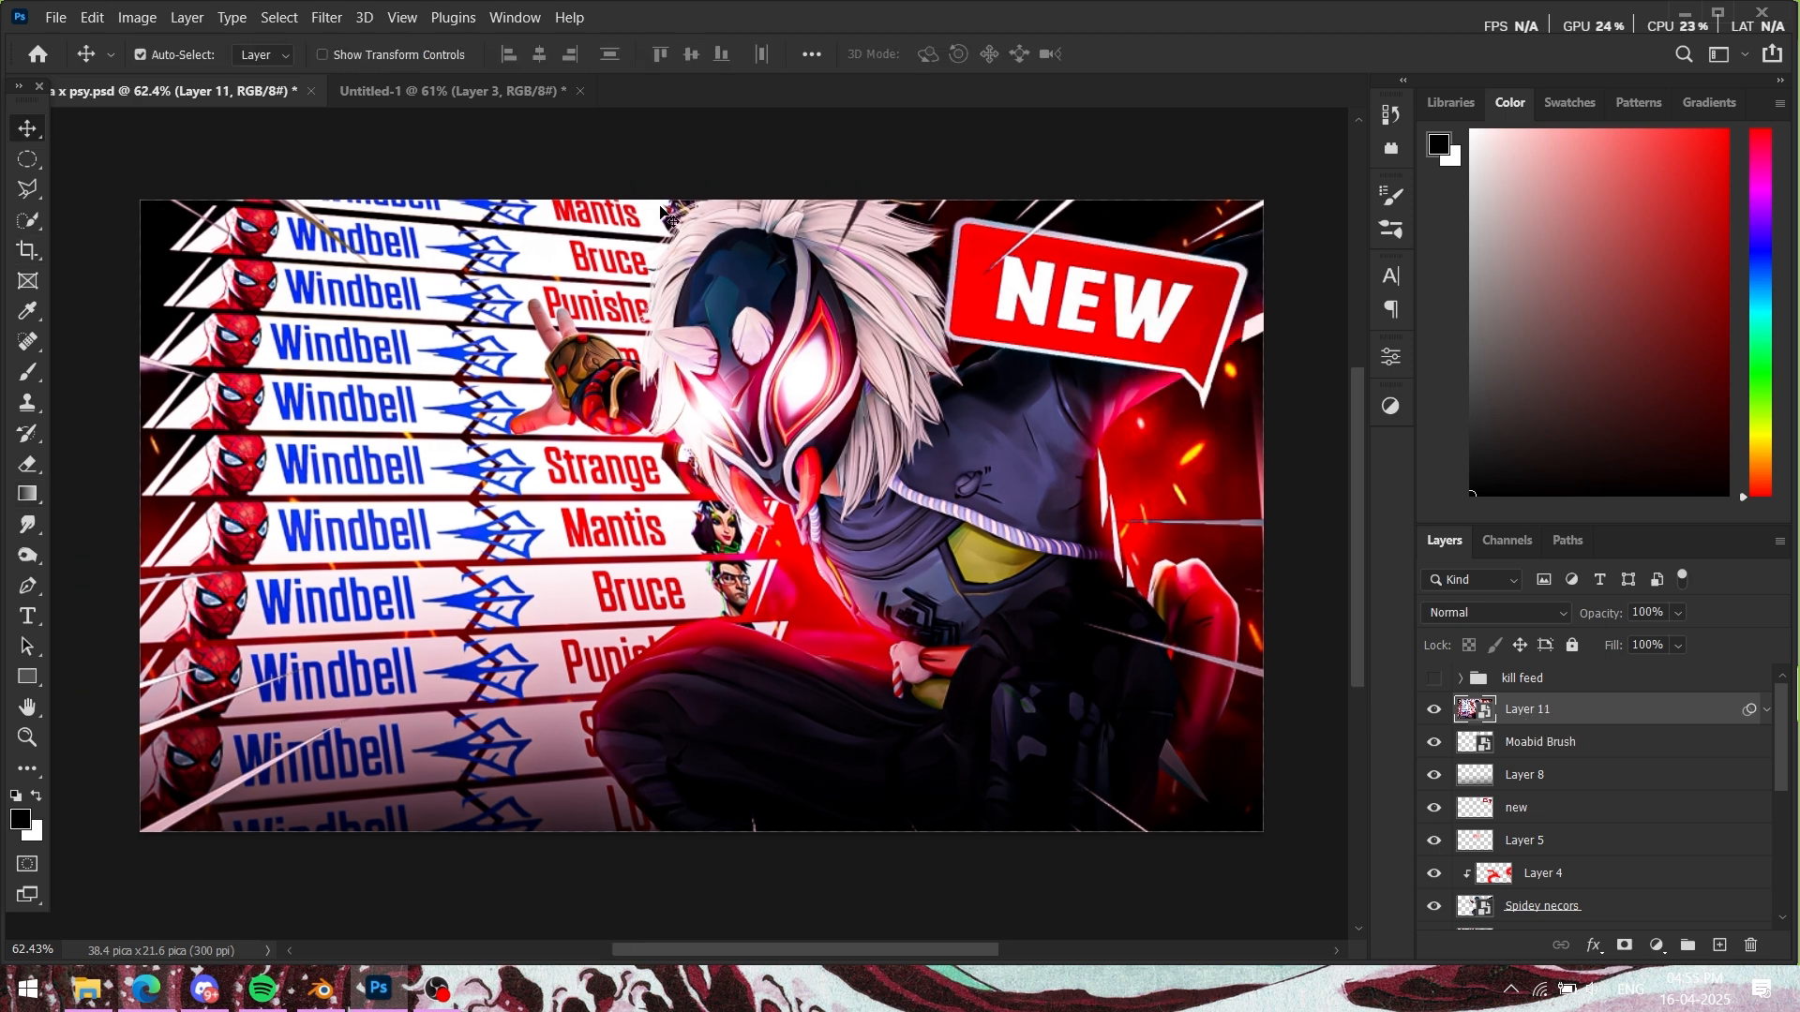
left_click(483, 94)
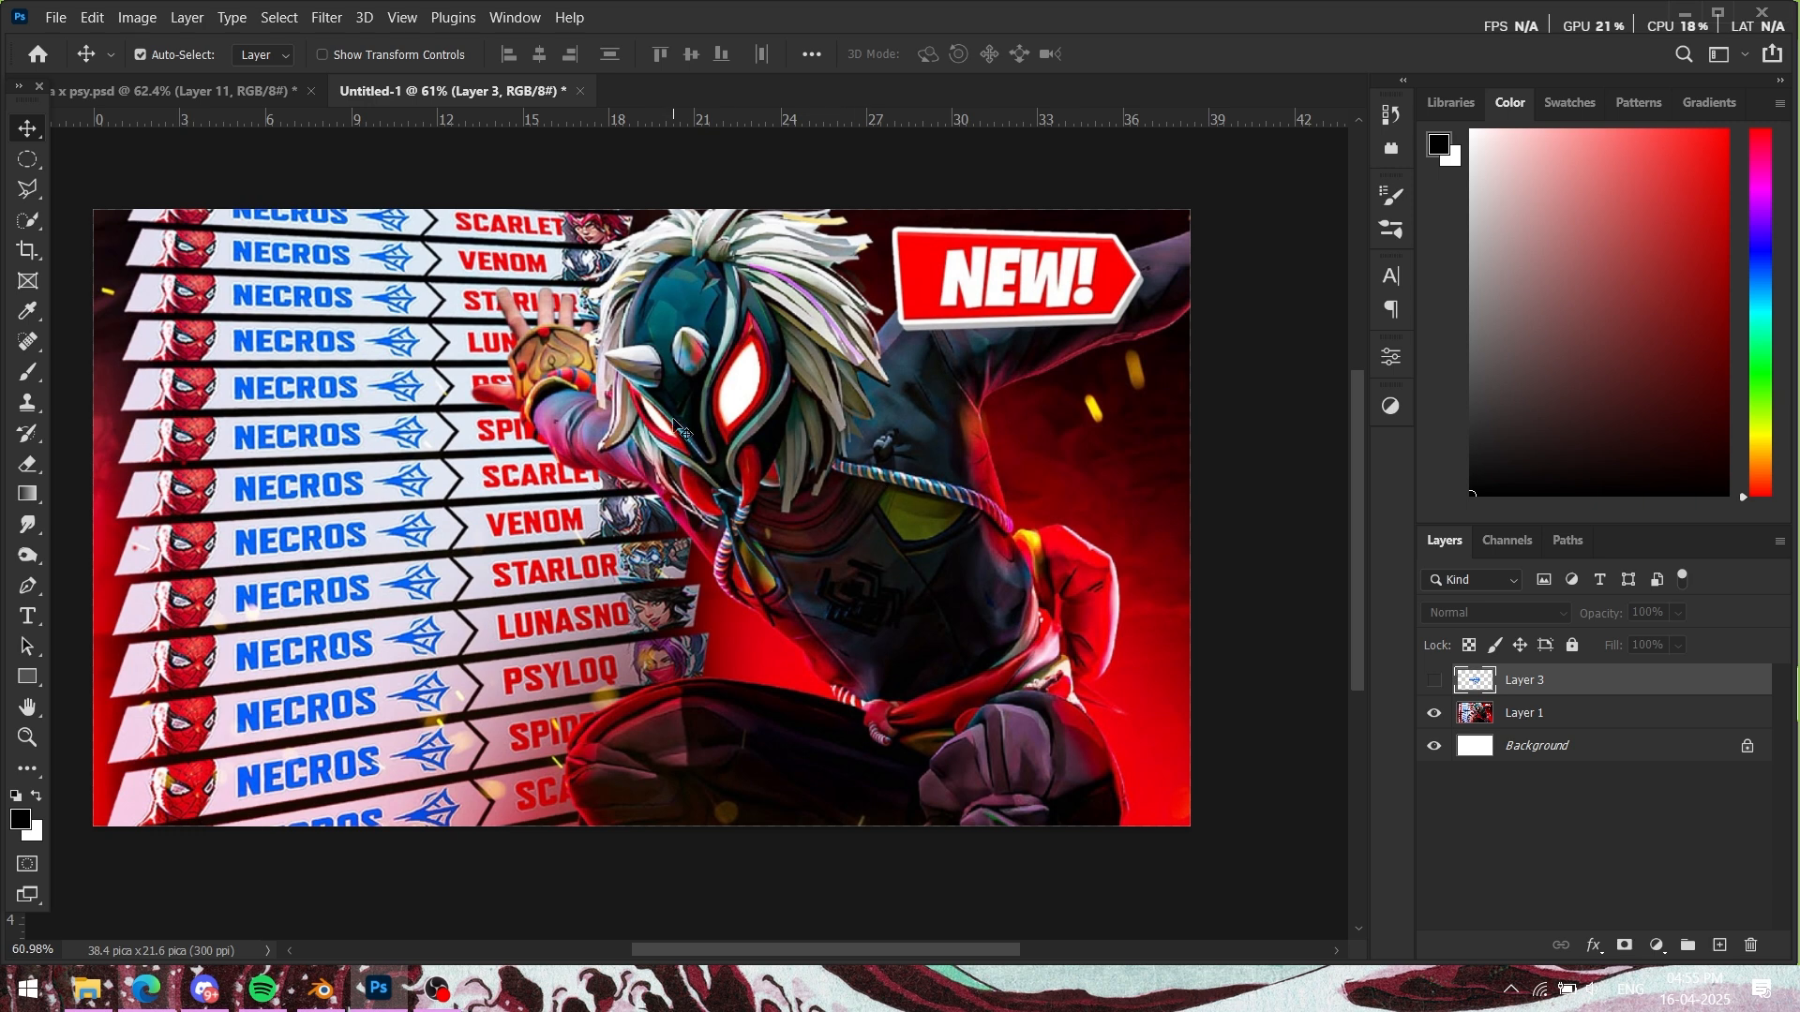
scroll(709, 478, "down", 1)
scroll(712, 478, "up", 2)
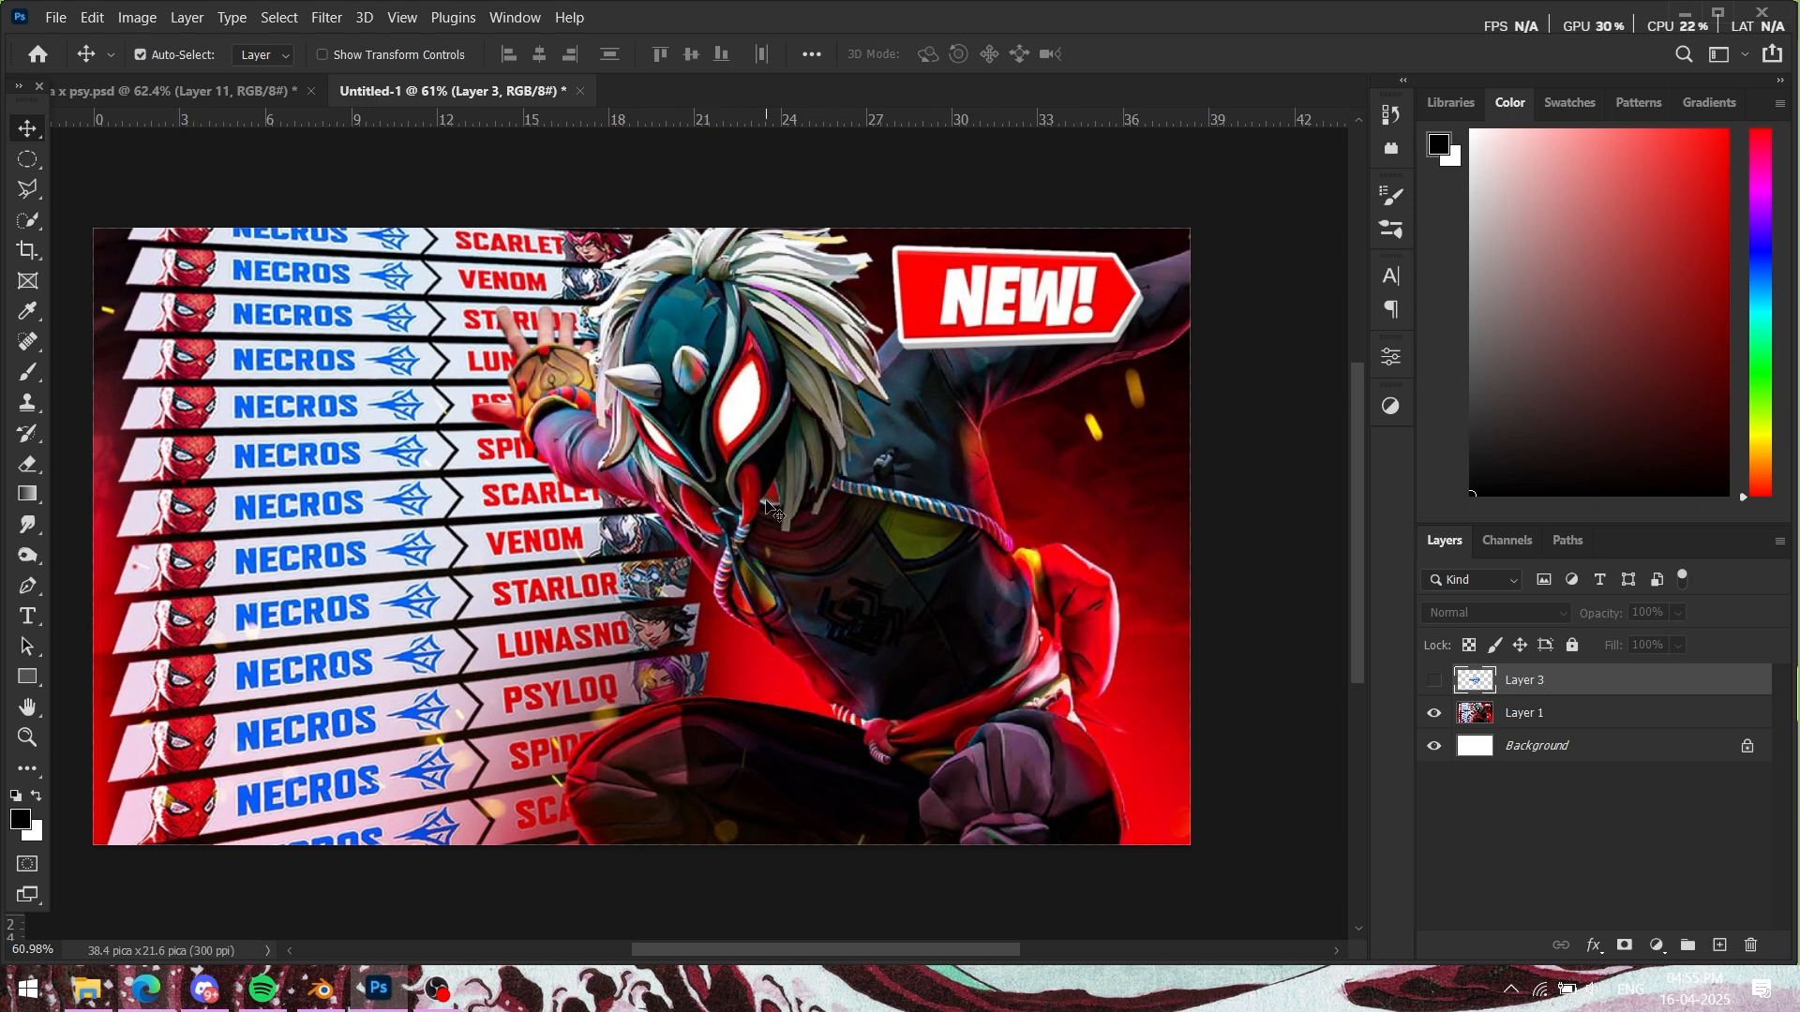
left_click(166, 82)
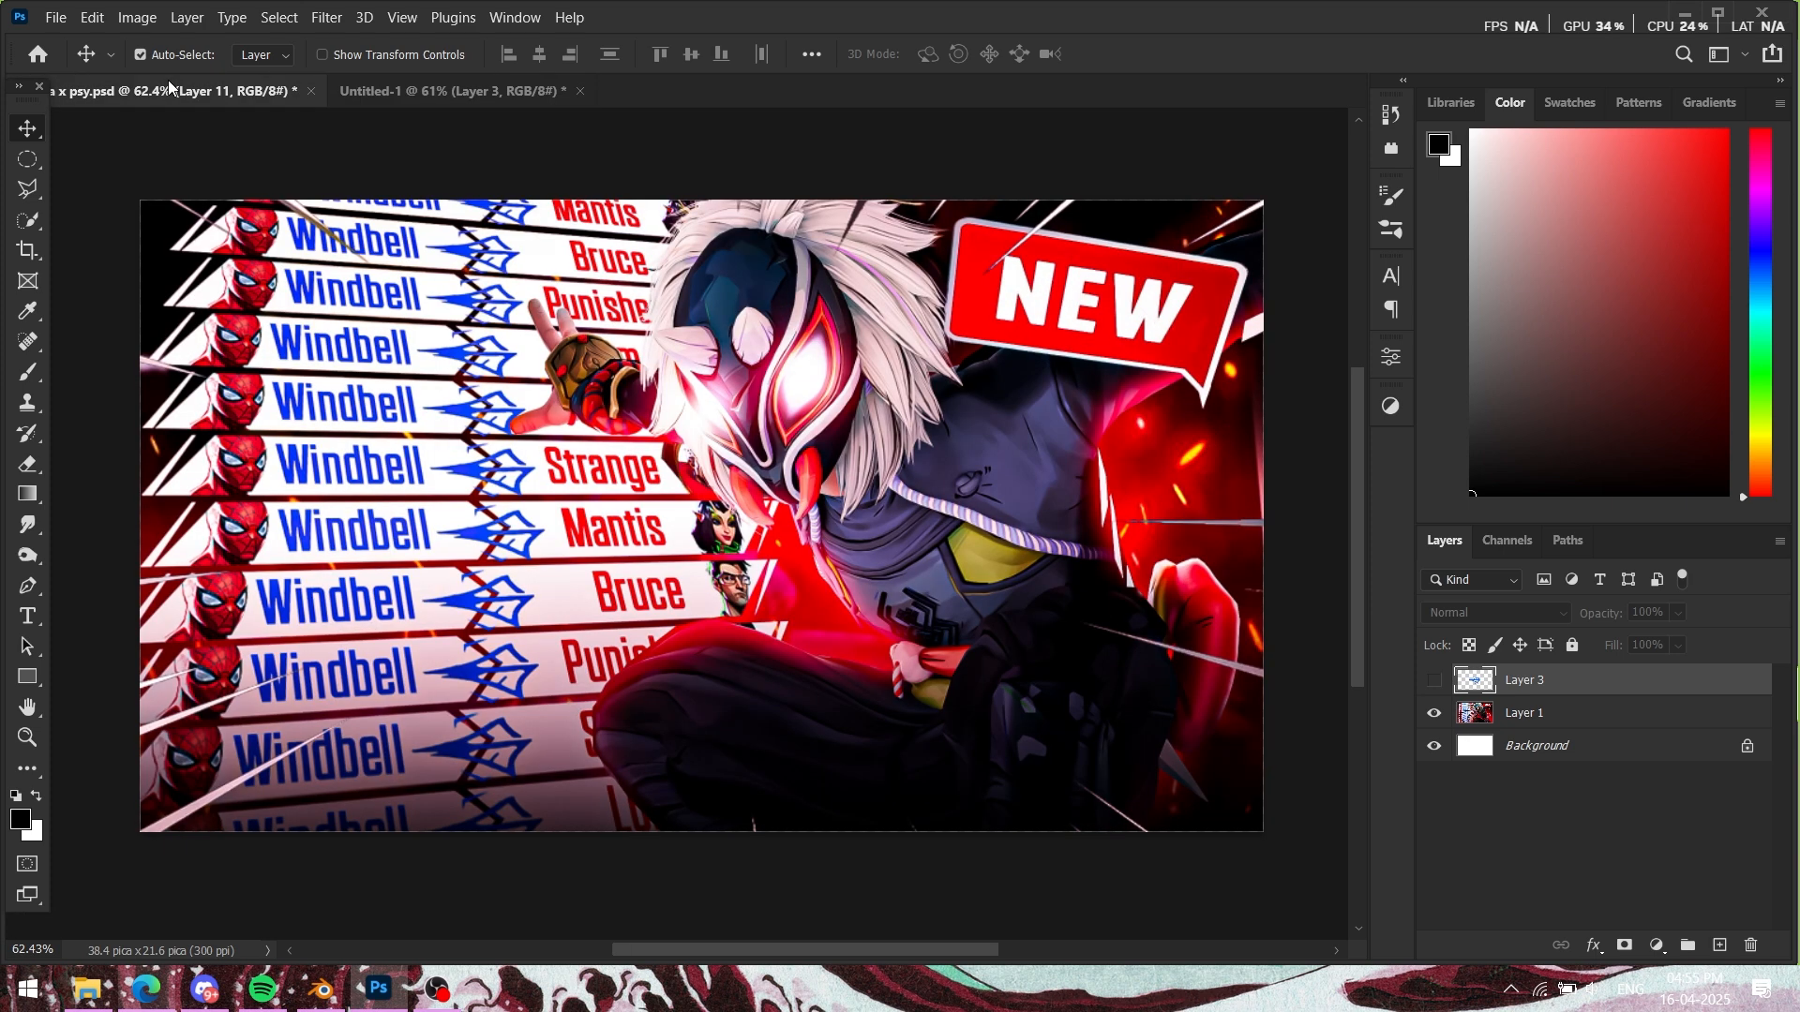
left_click(456, 92)
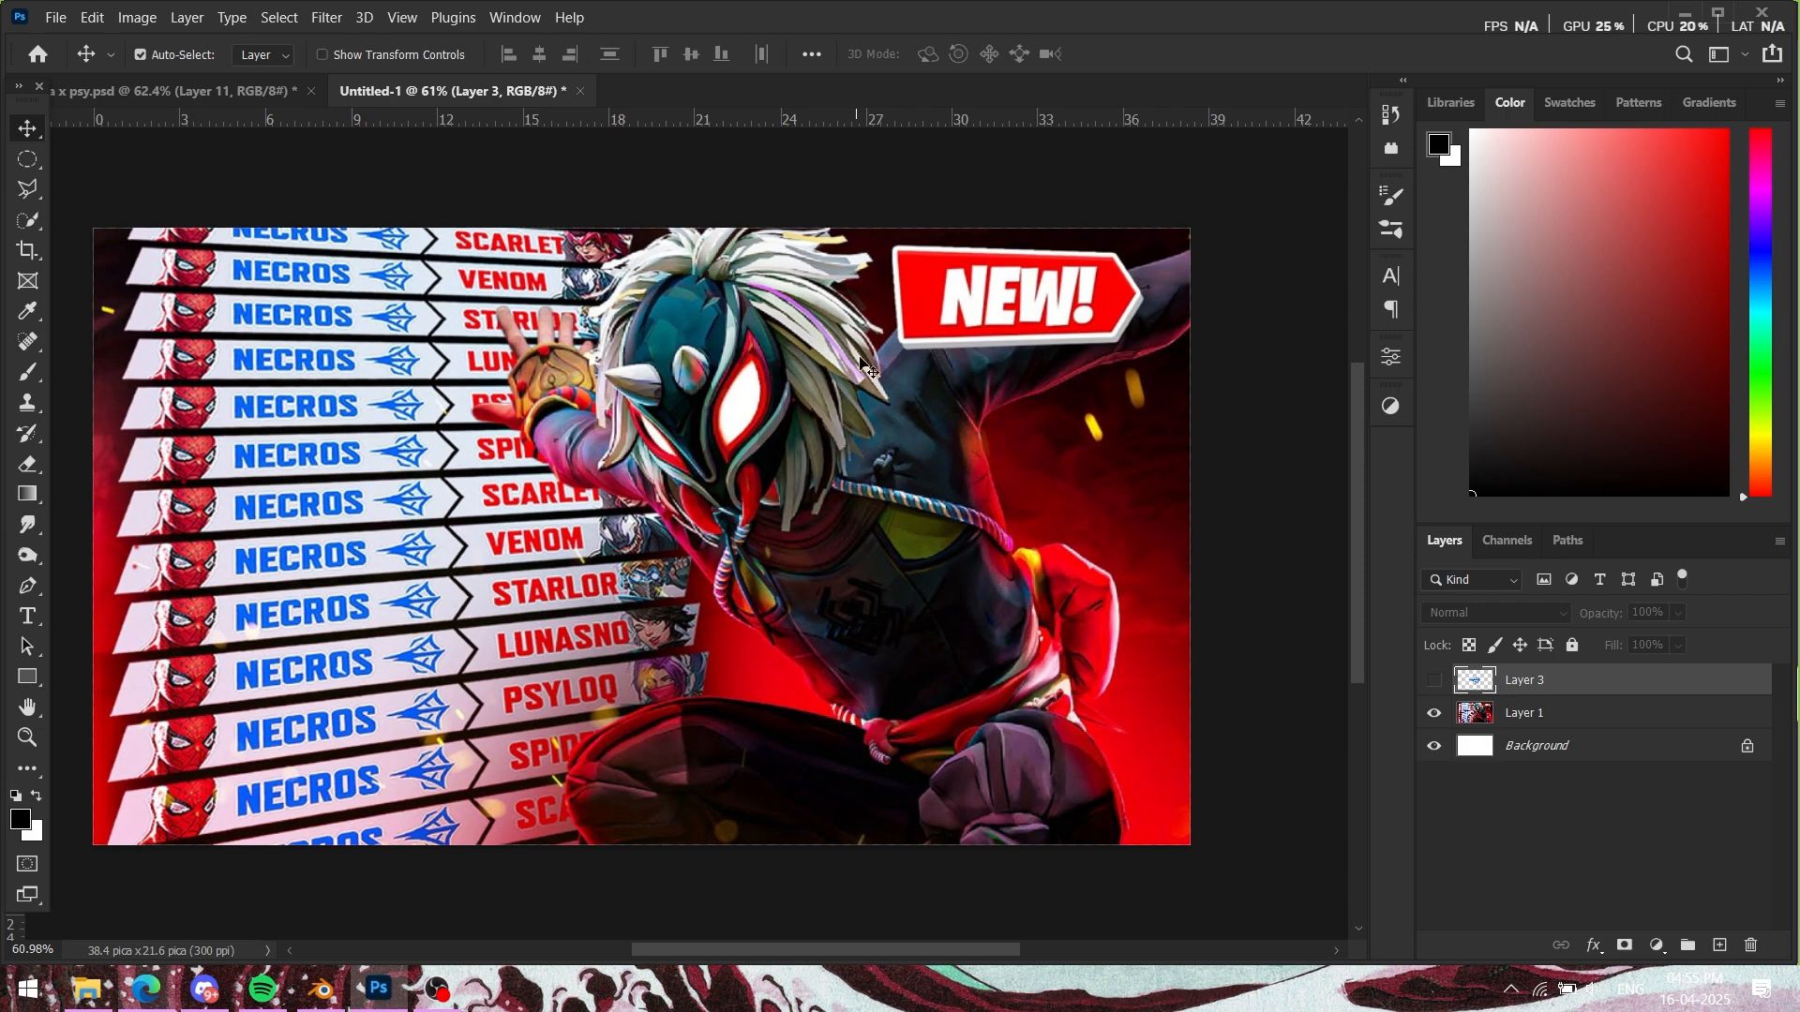
Step: Alternate between the psy.psd thumbnail and the Untitled-1 reference, and examine the finished composition's eye glow, kill feed and NEW badge
left_click(187, 90)
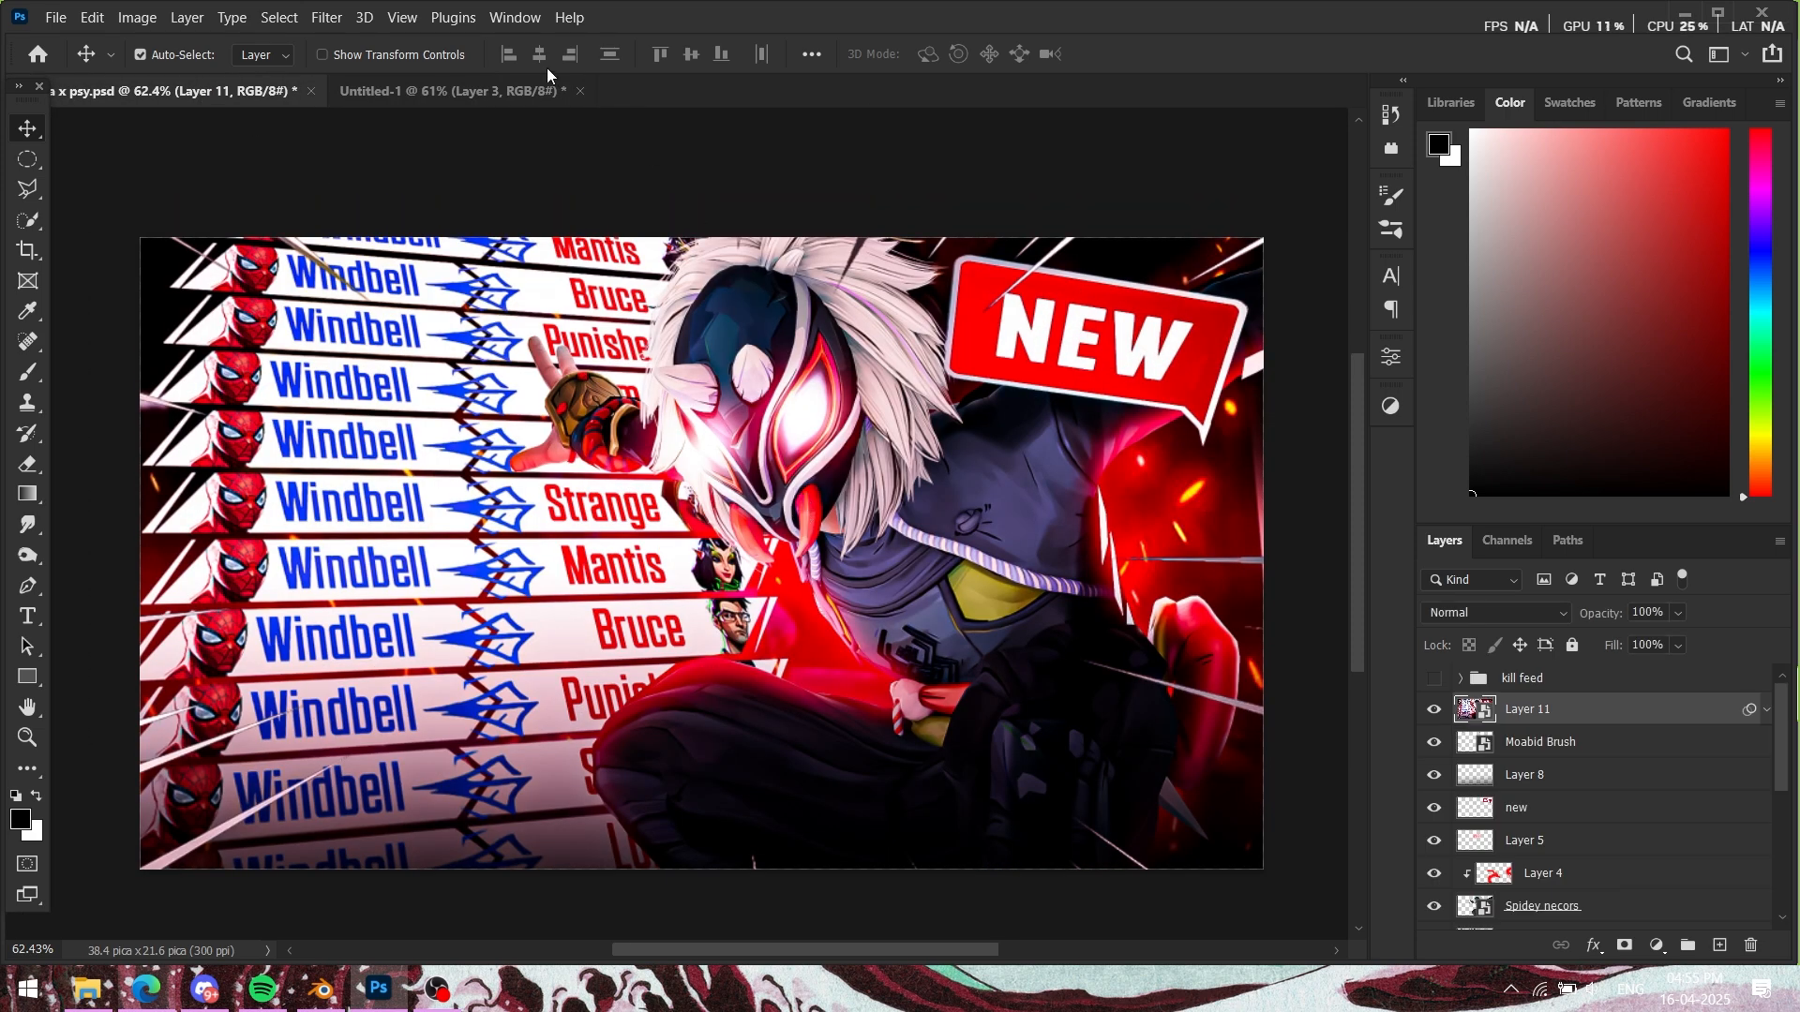
left_click(542, 91)
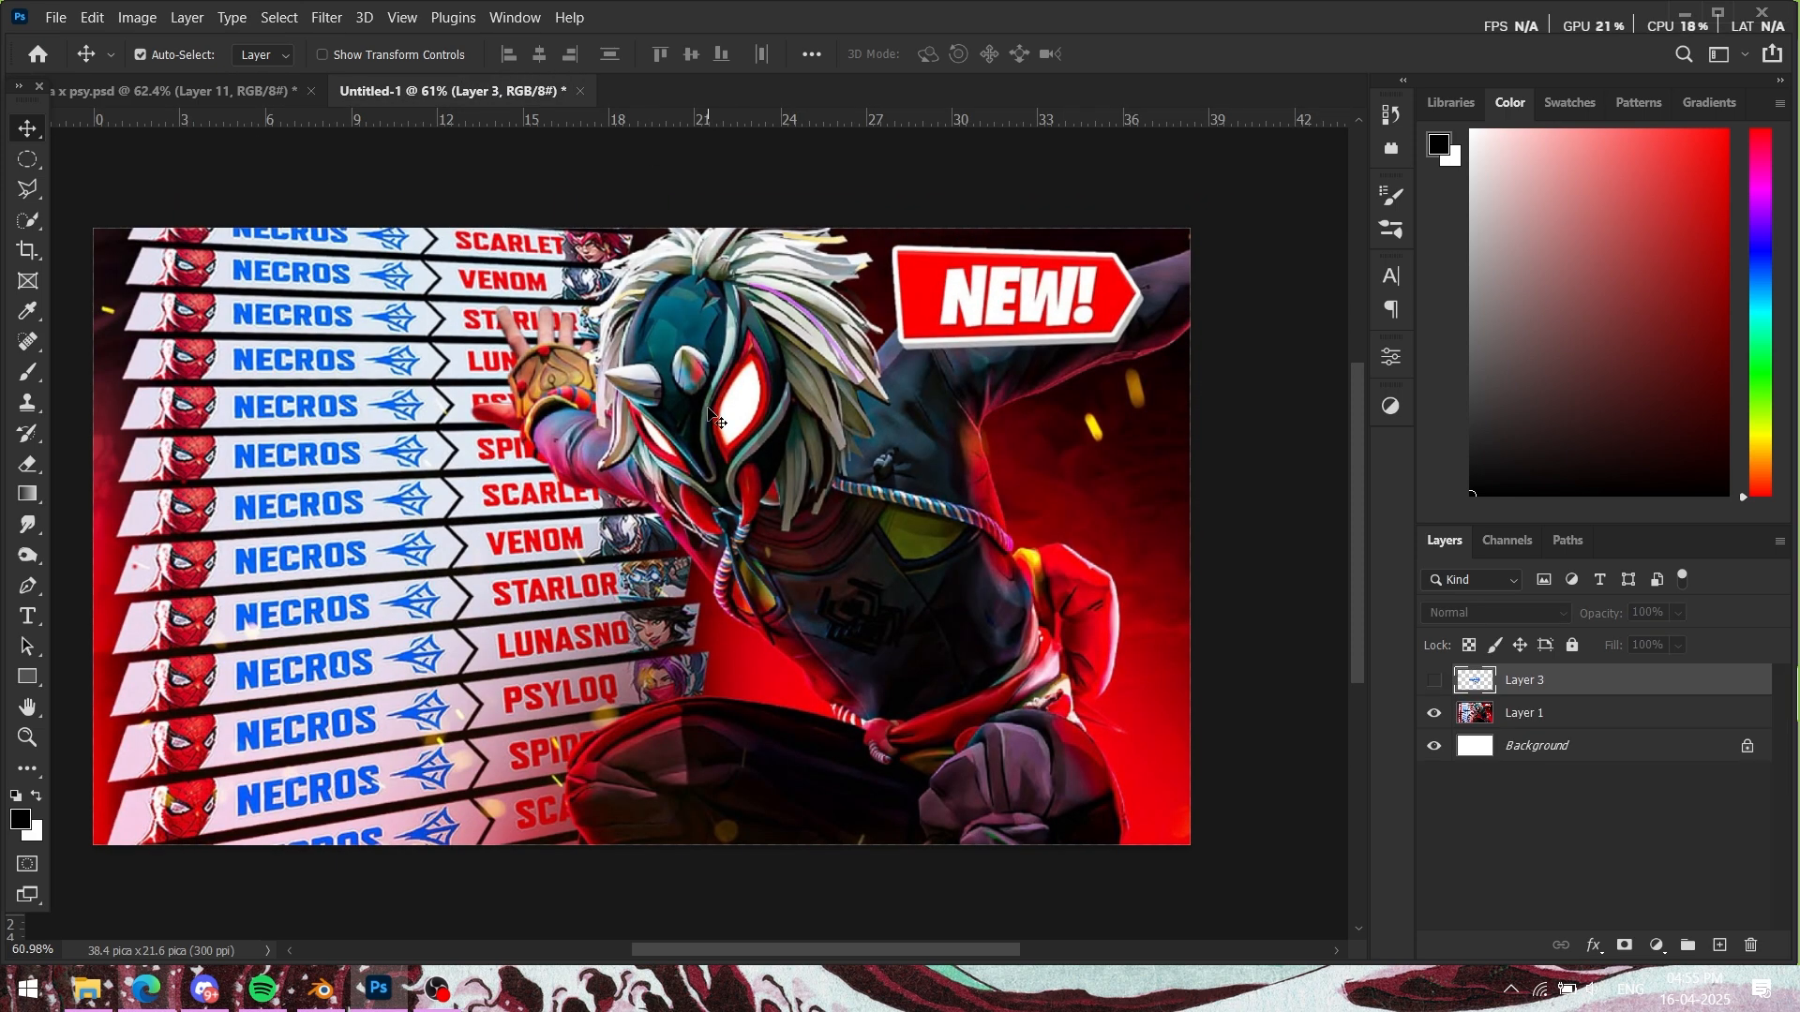
left_click(256, 90)
scroll(784, 415, "up", 1)
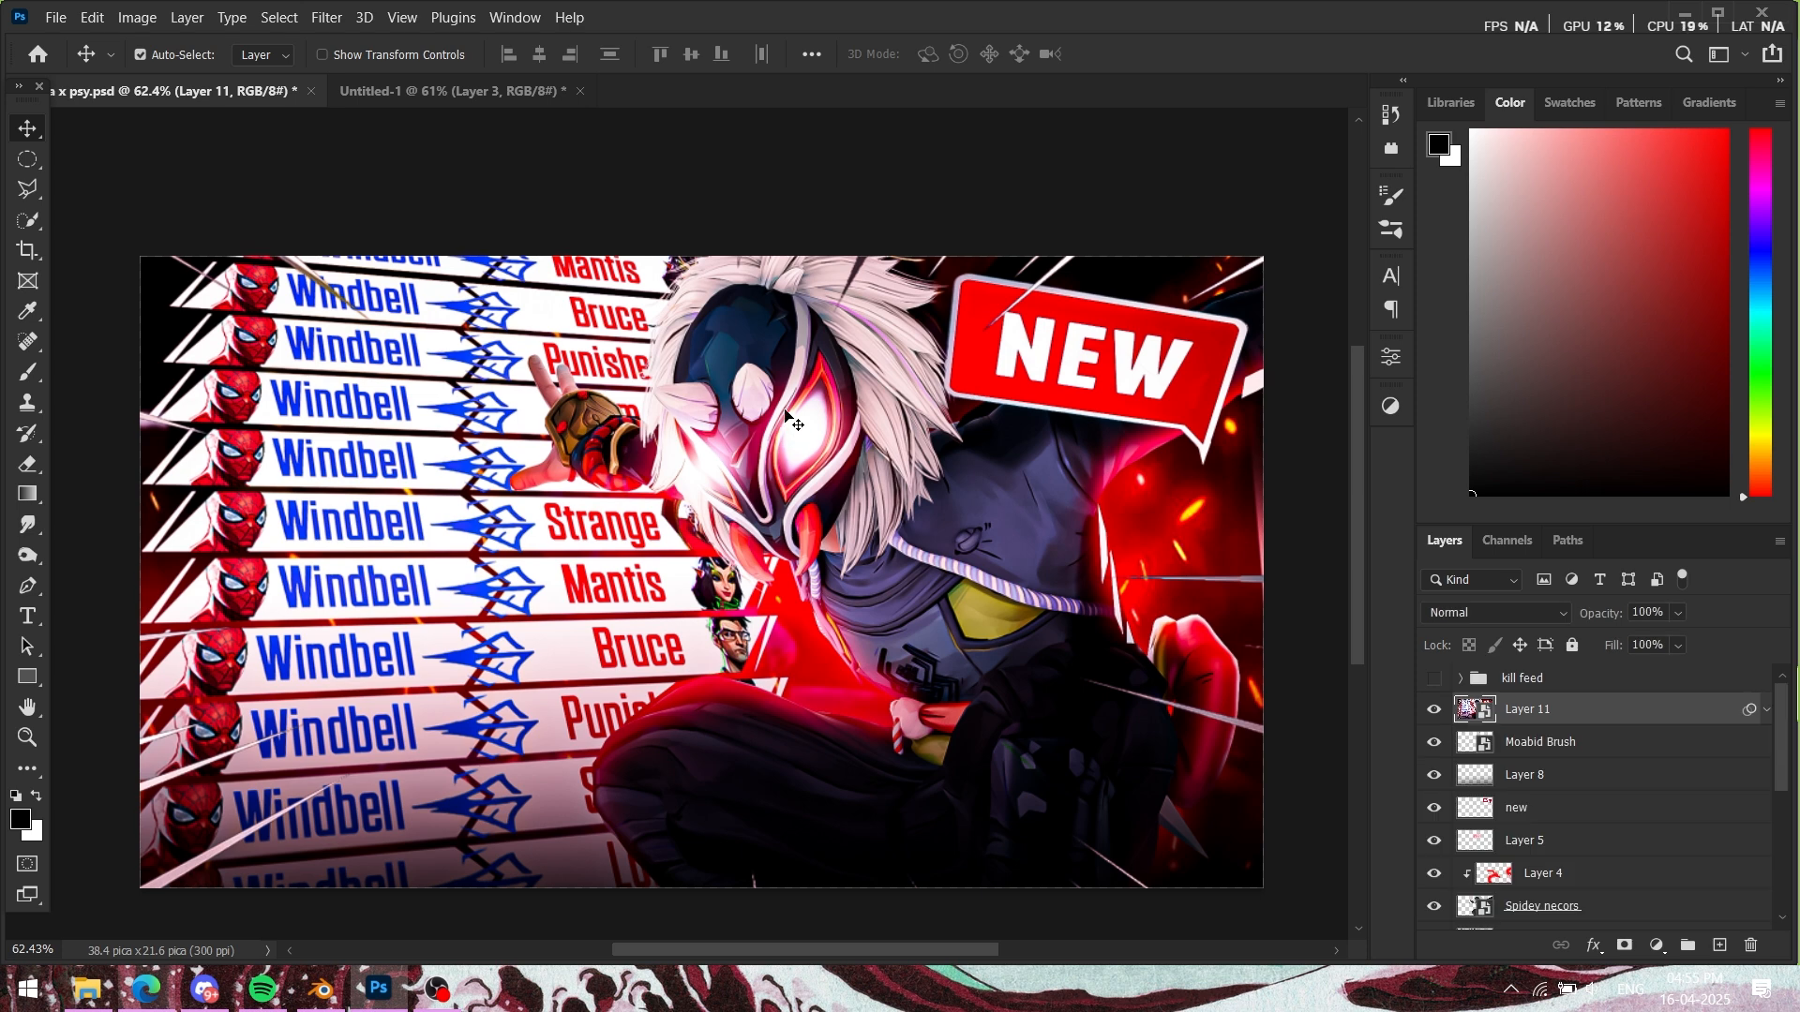
scroll(786, 417, "down", 3)
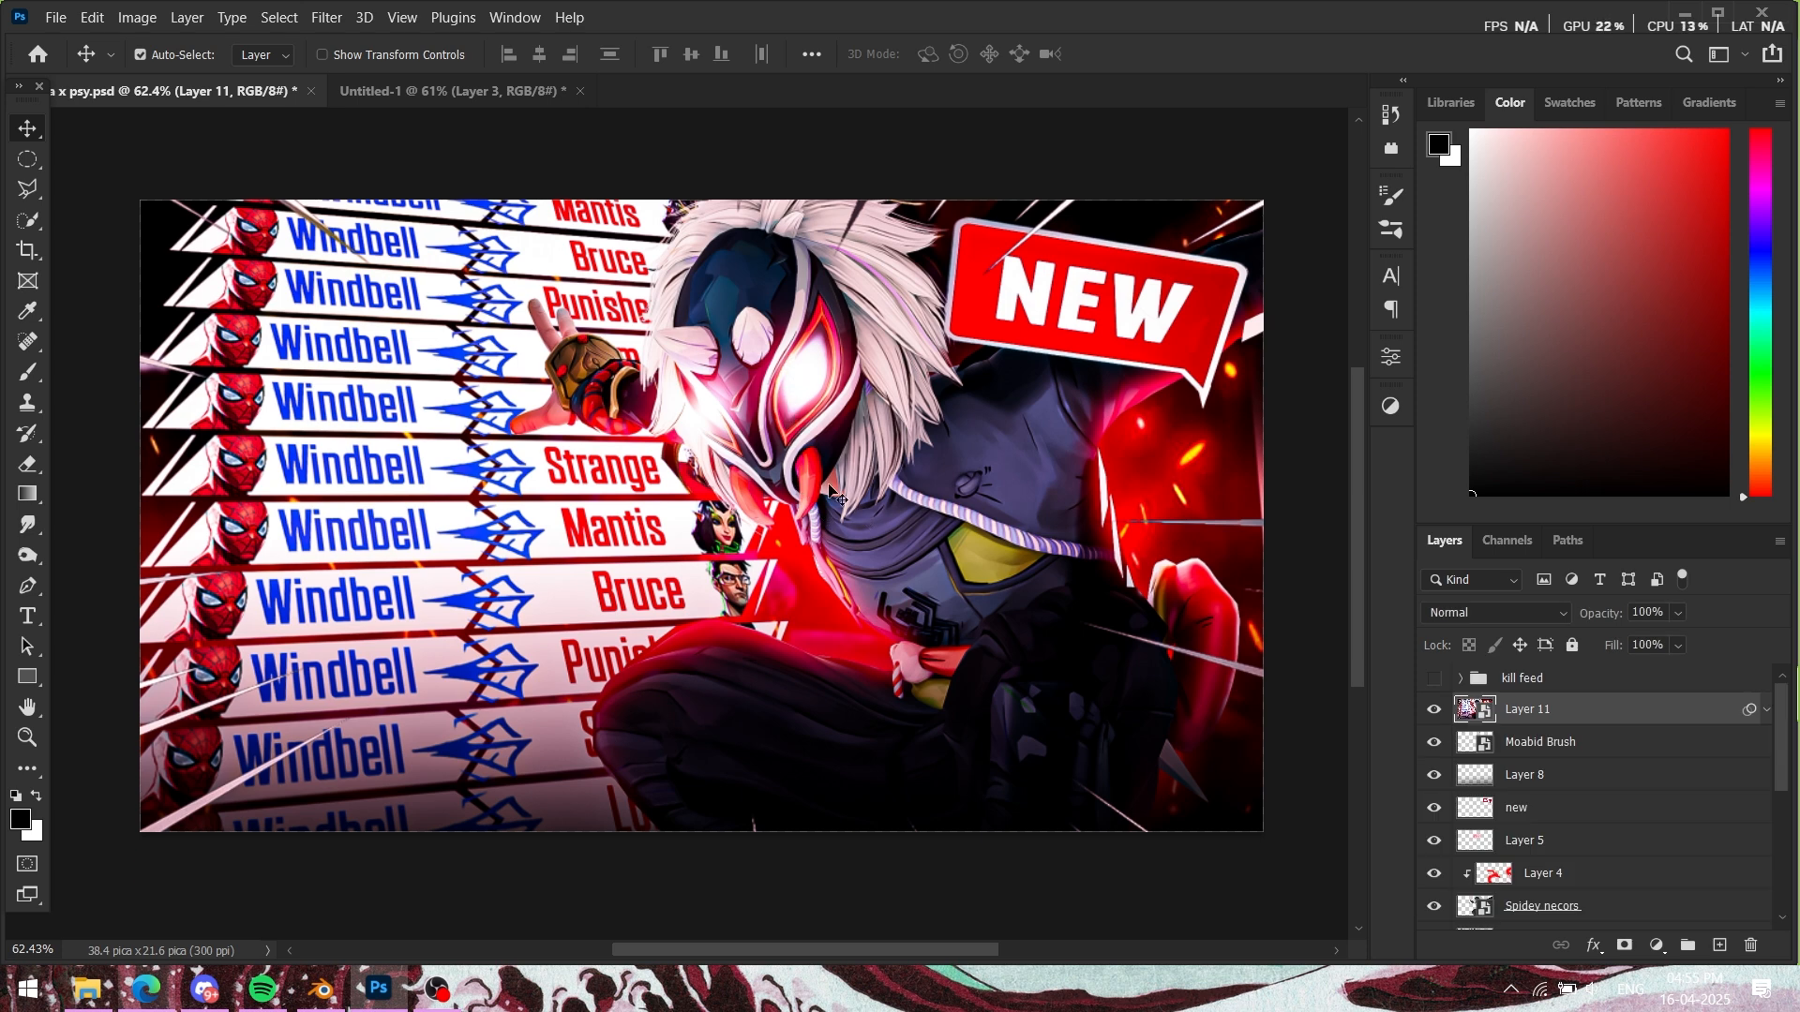
scroll(689, 441, "up", 2)
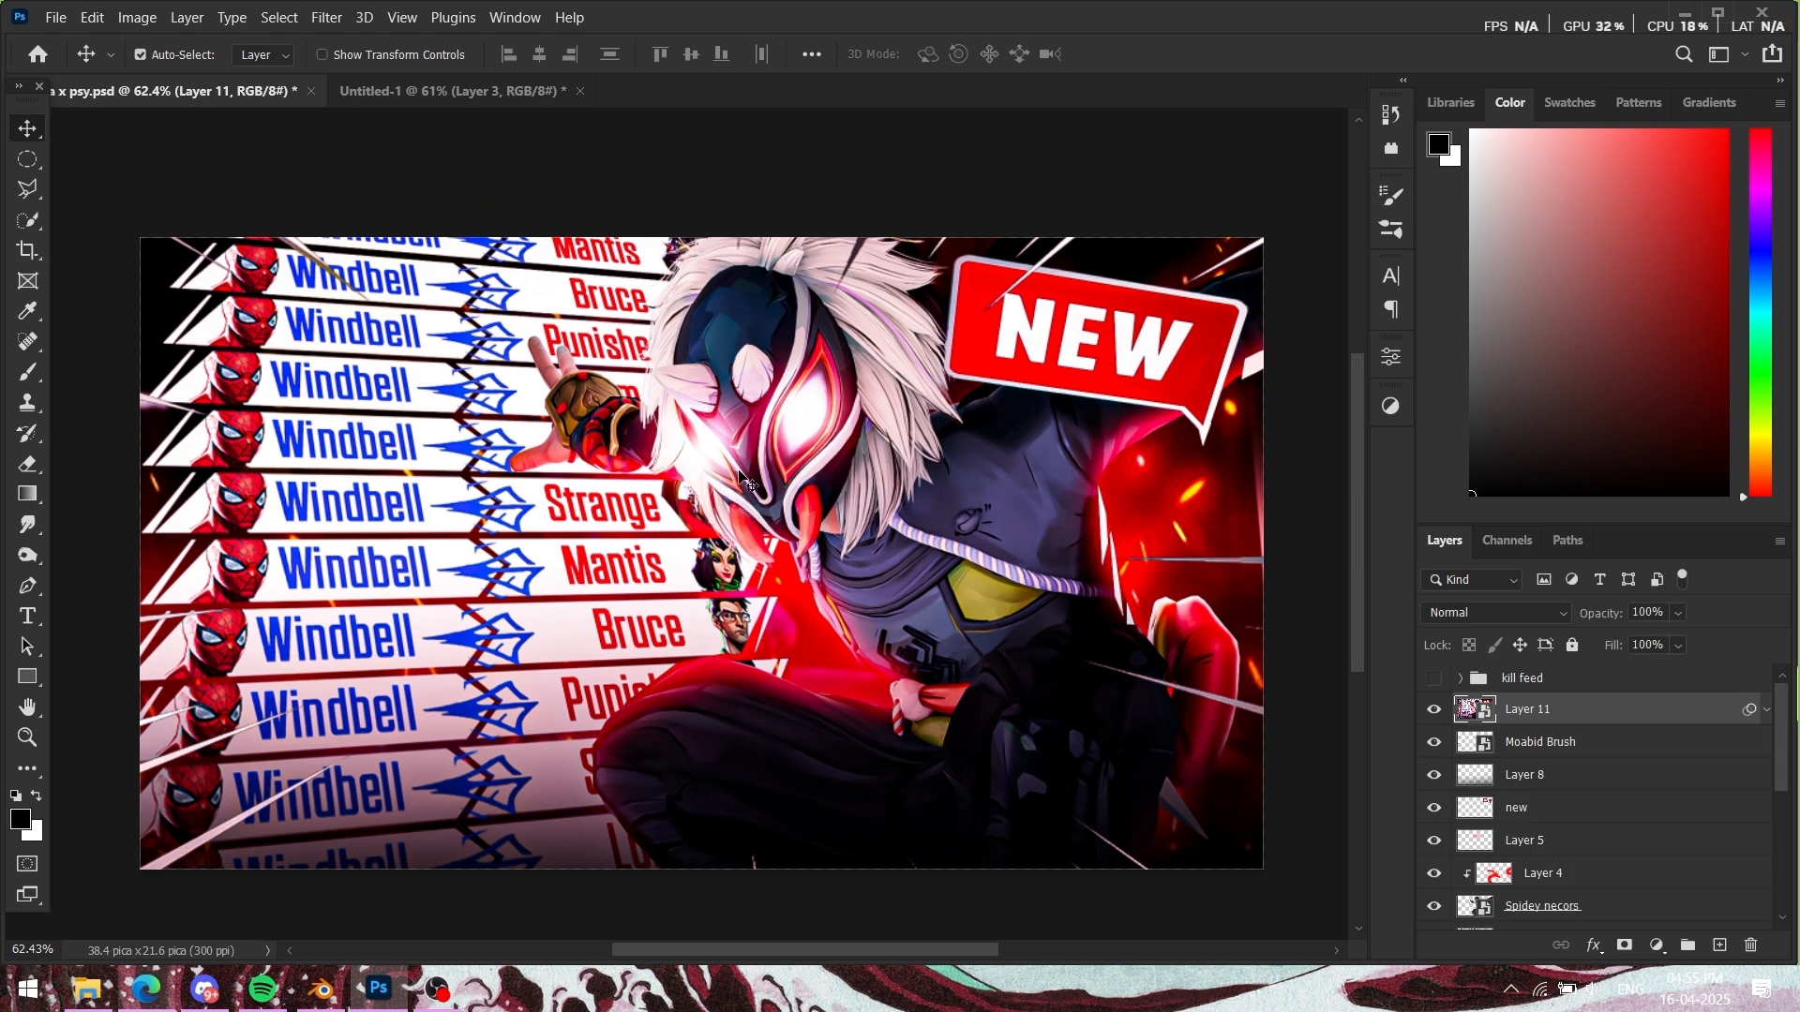
scroll(680, 409, "up", 1)
scroll(712, 417, "down", 3)
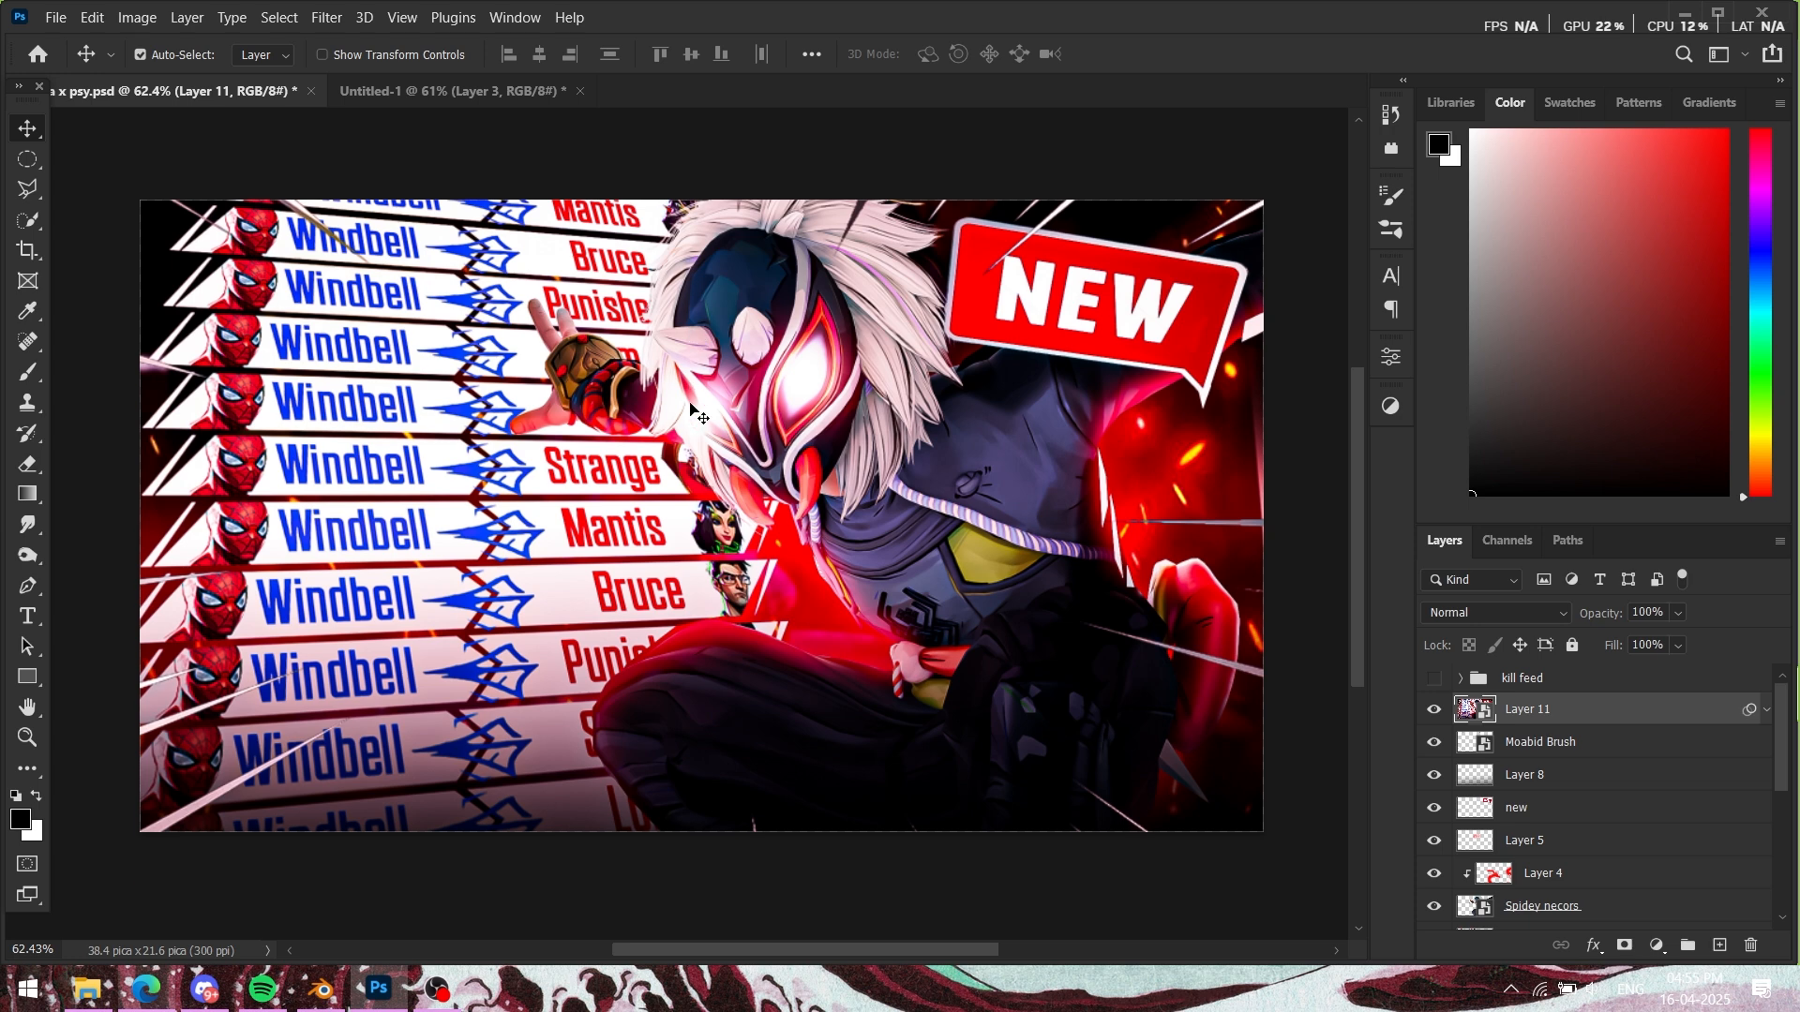
scroll(771, 437, "up", 1)
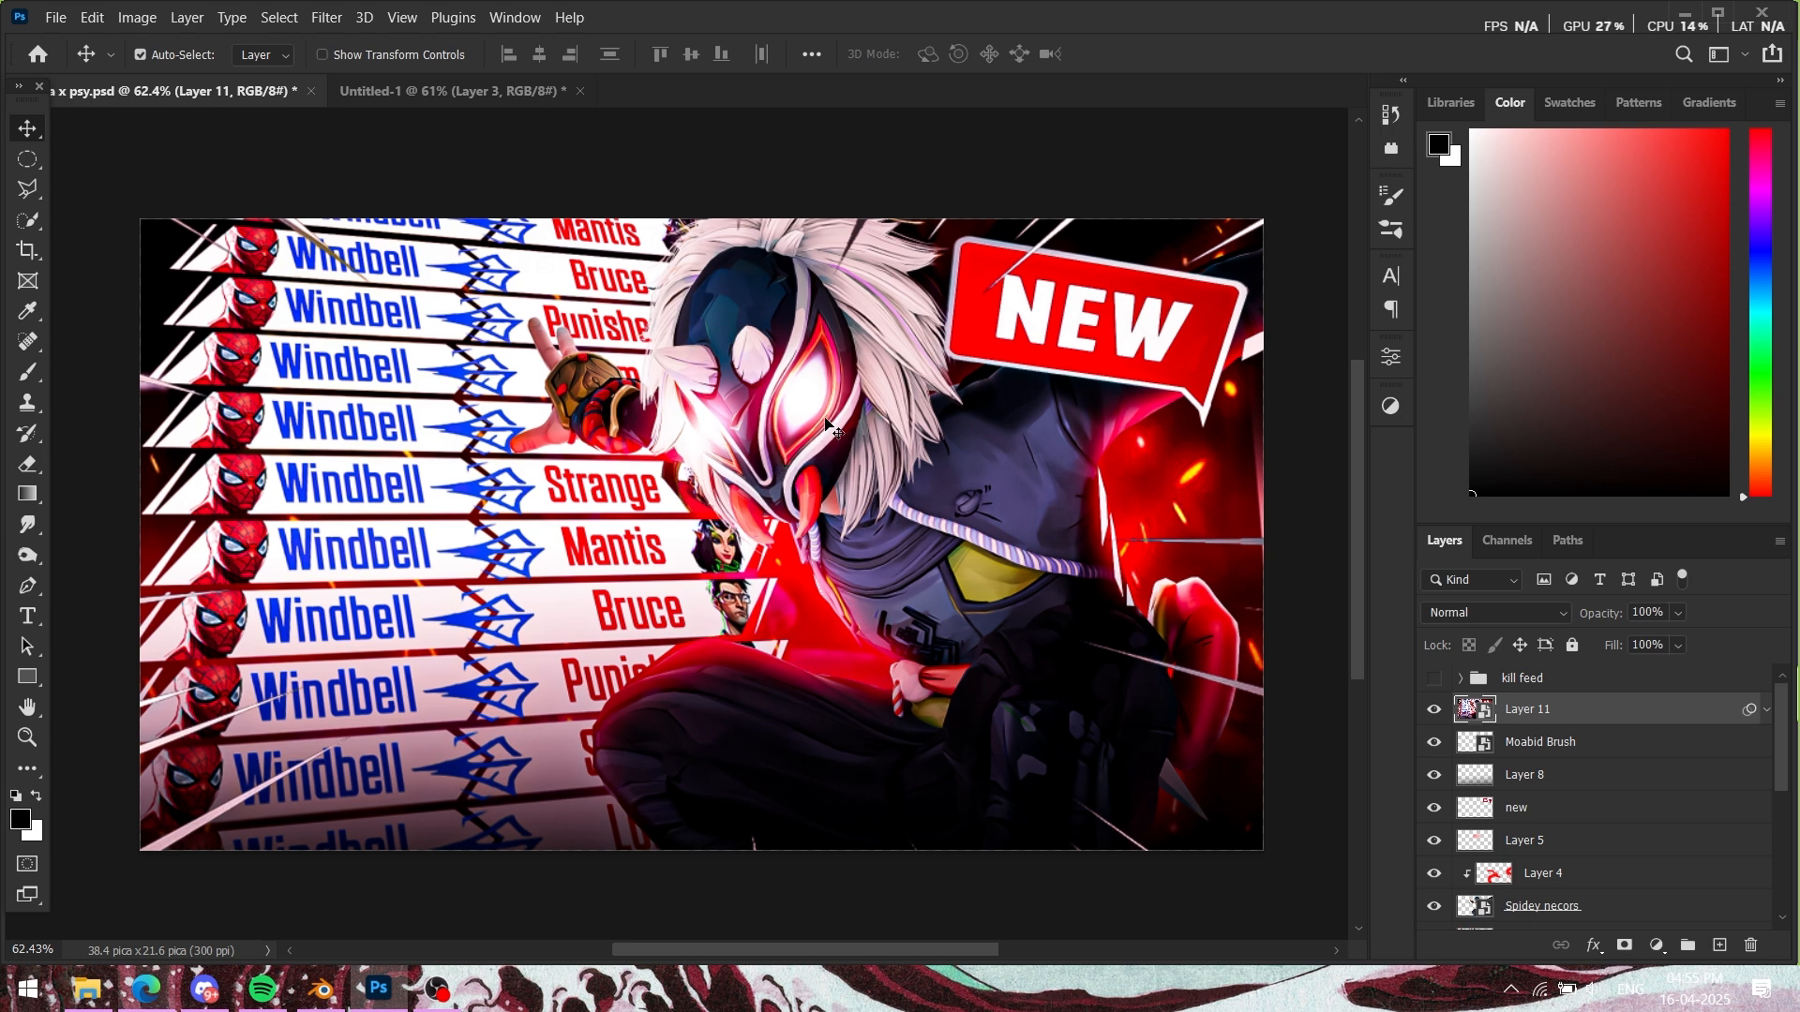